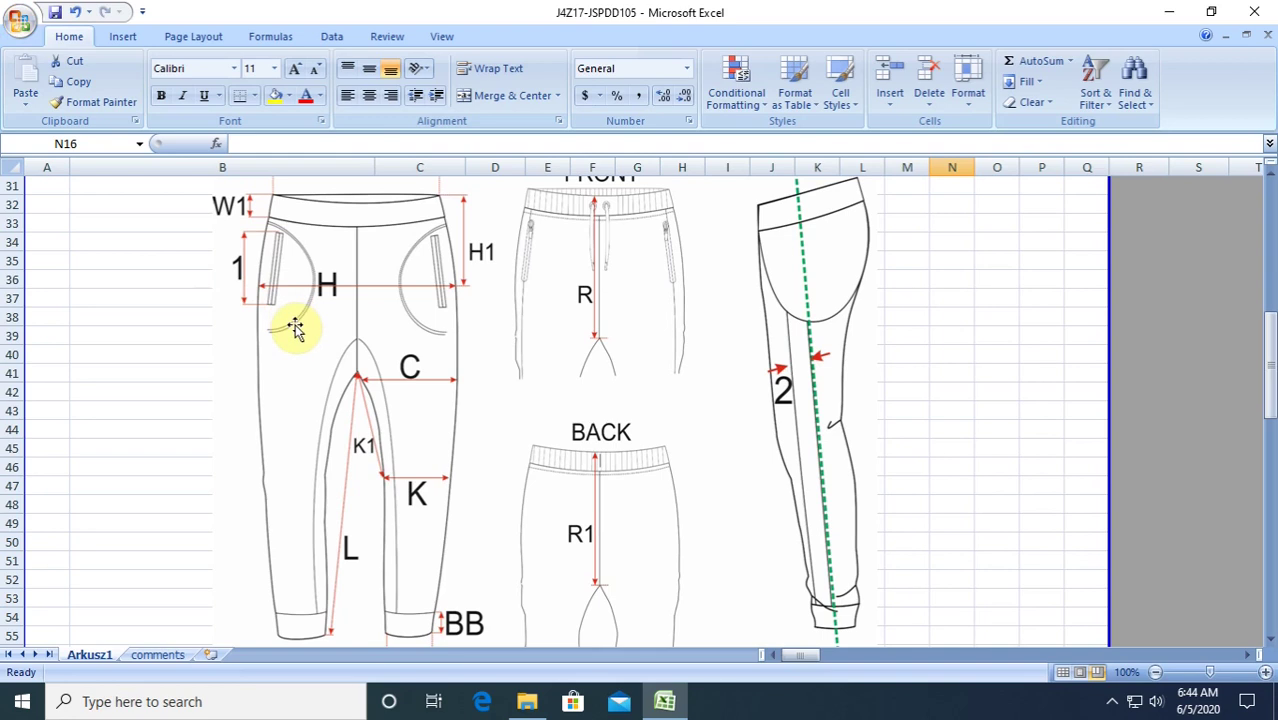
Examine the trouser technical sketch and the crotch, cuff and belt construction details further down the Arkusz1 sheet.
{"action": "scroll", "coordinate": [275, 256], "scroll_direction": "up", "scroll_amount": 2, "text": "ctrl"}
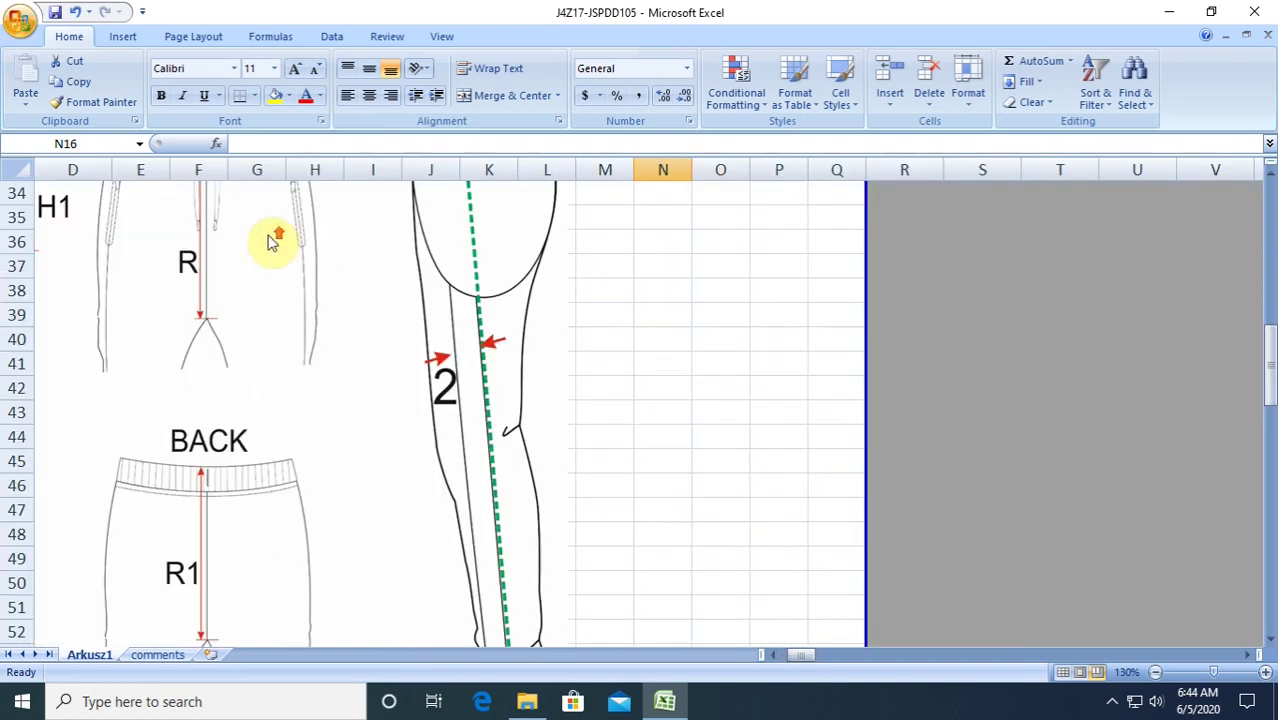
{"action": "scroll", "coordinate": [305, 300], "scroll_direction": "down", "scroll_amount": 1, "text": "ctrl"}
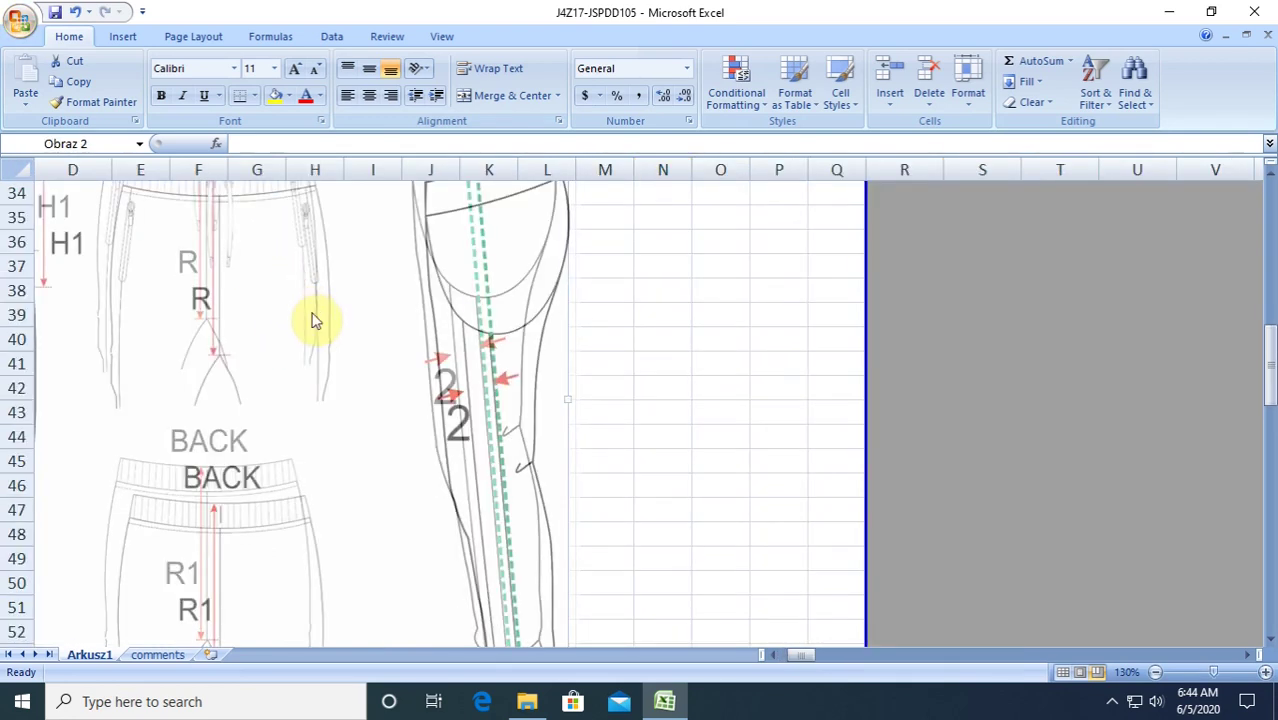
{"action": "left_click", "coordinate": [313, 314]}
{"action": "scroll", "coordinate": [315, 316], "scroll_direction": "down", "scroll_amount": 2, "text": "ctrl"}
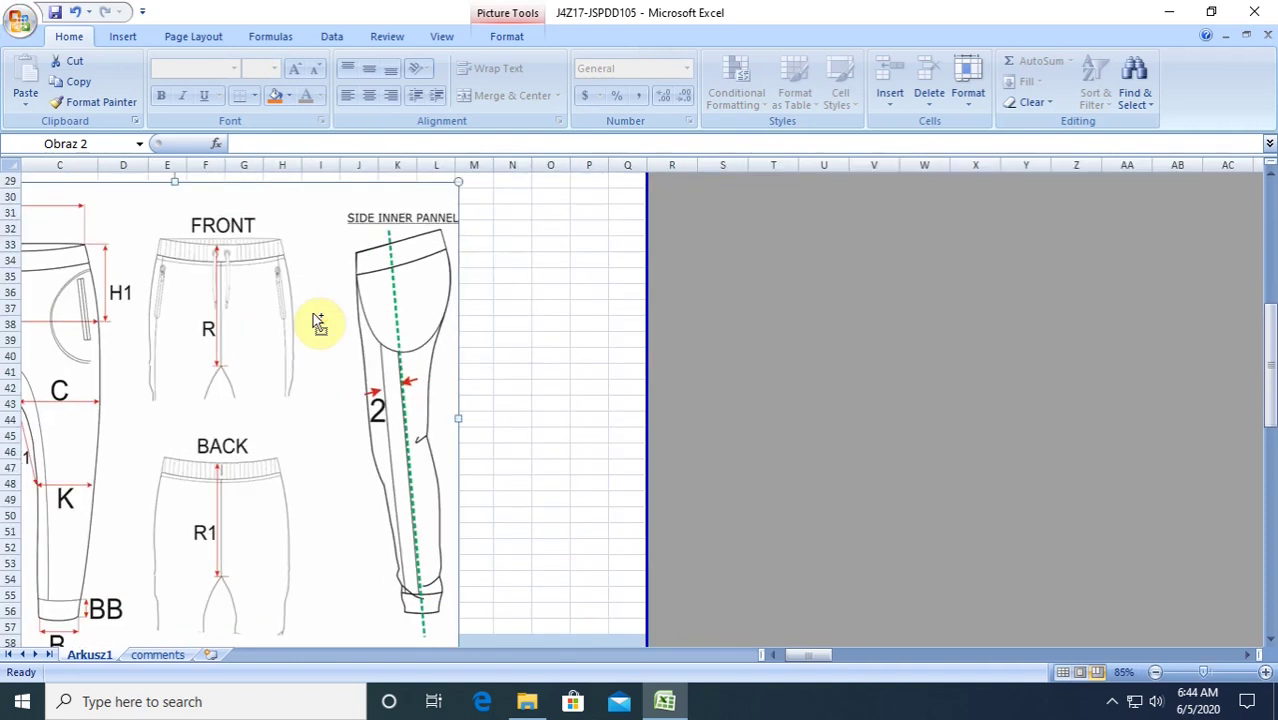
{"action": "scroll", "coordinate": [372, 408], "scroll_direction": "down", "scroll_amount": 1}
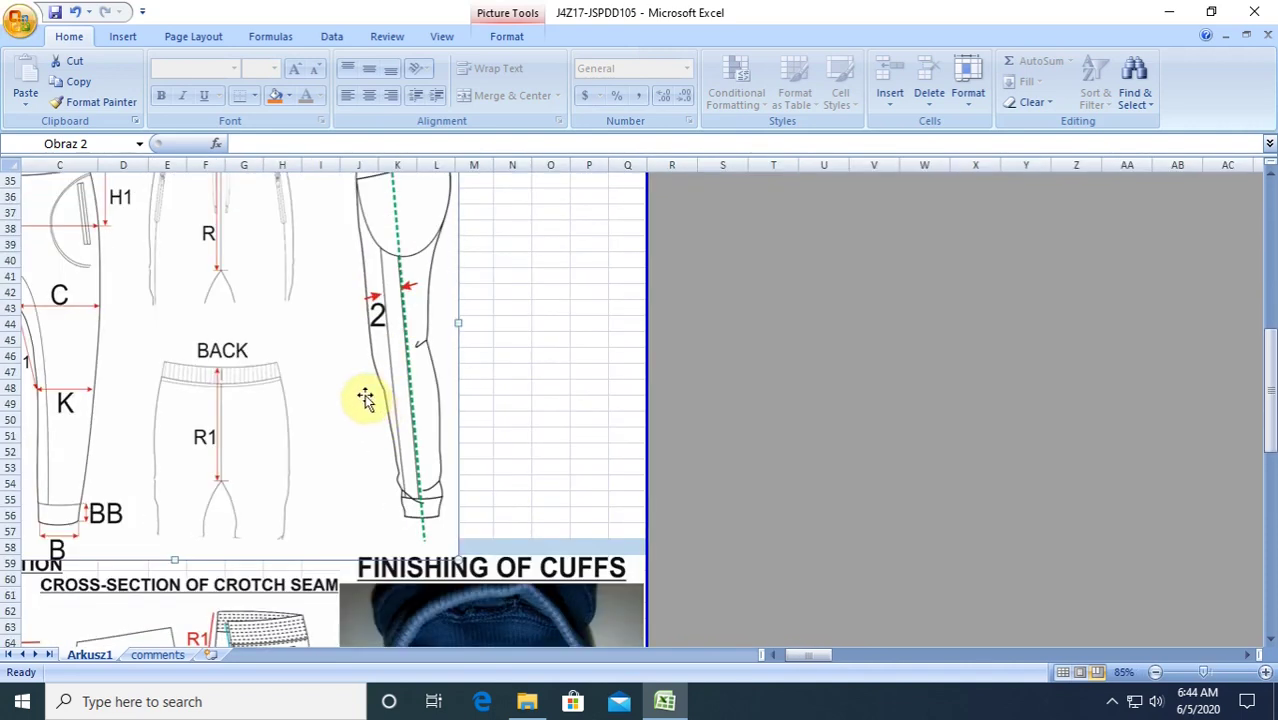
{"action": "left_click_drag", "start_coordinate": [816, 652], "coordinate": [764, 656]}
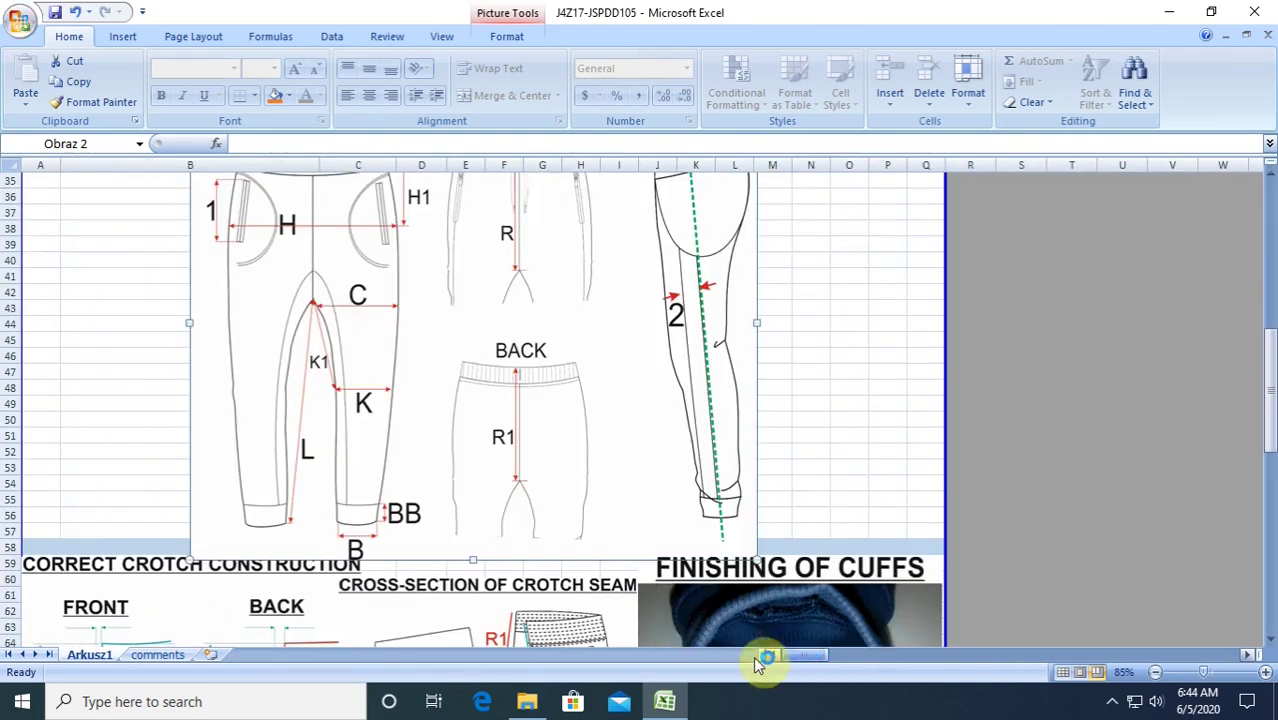
{"action": "scroll", "coordinate": [571, 542], "scroll_direction": "down", "scroll_amount": 7}
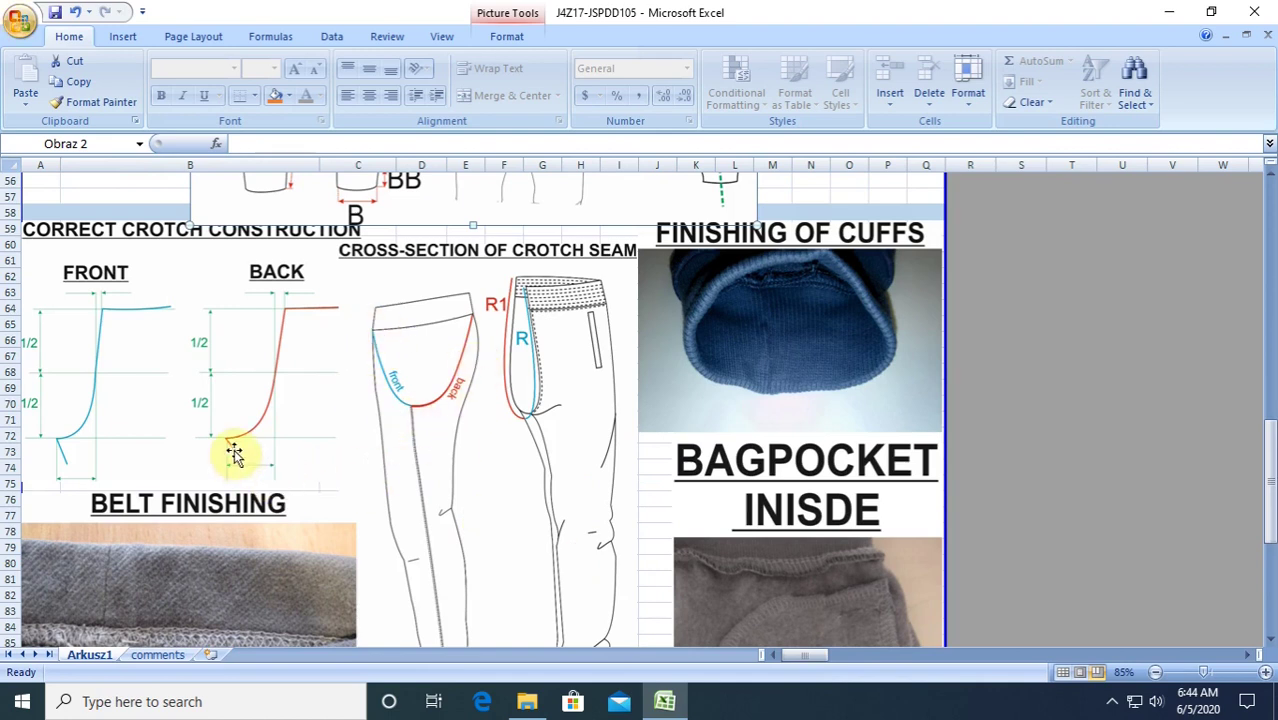
{"action": "scroll", "coordinate": [242, 445], "scroll_direction": "up", "scroll_amount": 8}
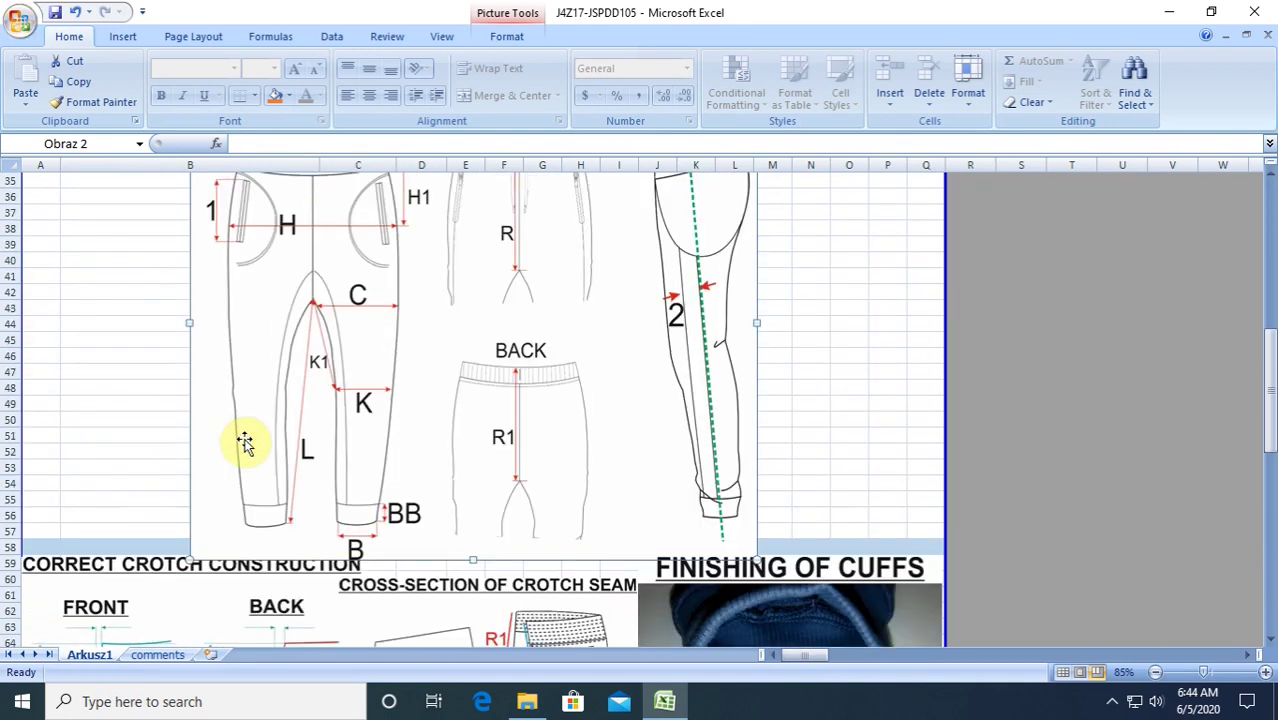
{"action": "scroll", "coordinate": [272, 437], "scroll_direction": "up", "scroll_amount": 3}
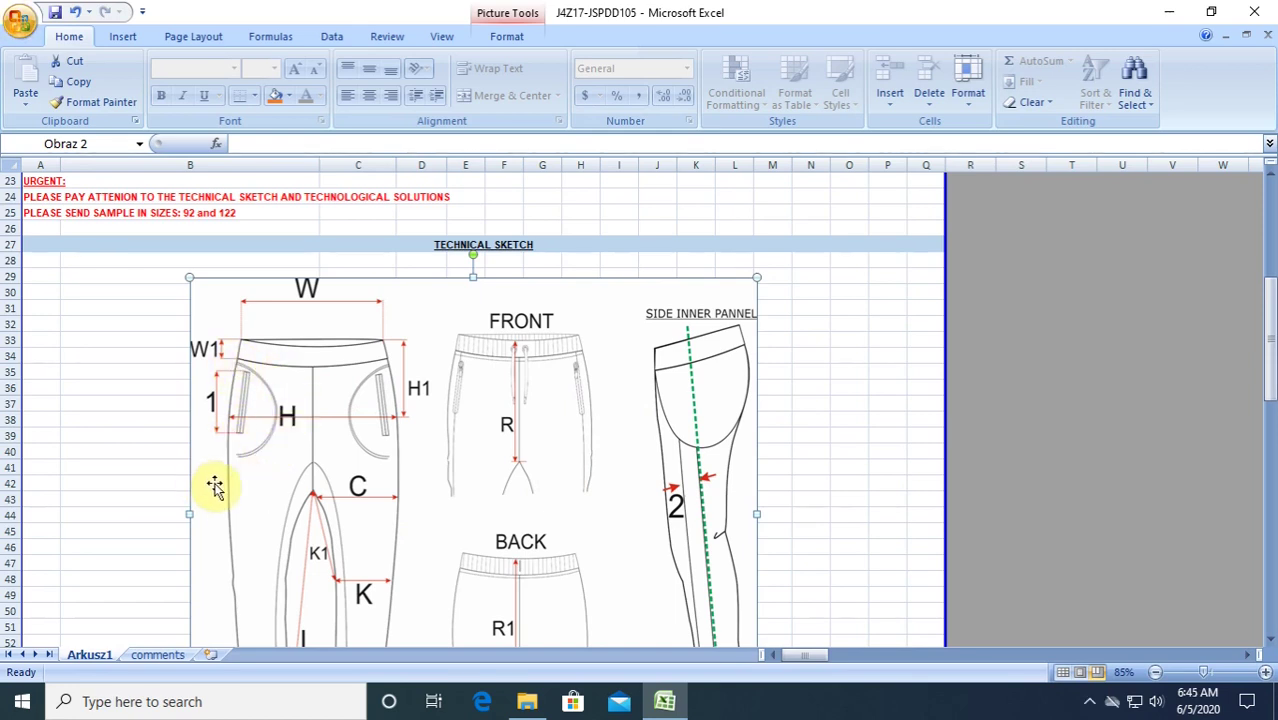
{"action": "left_click", "coordinate": [470, 422]}
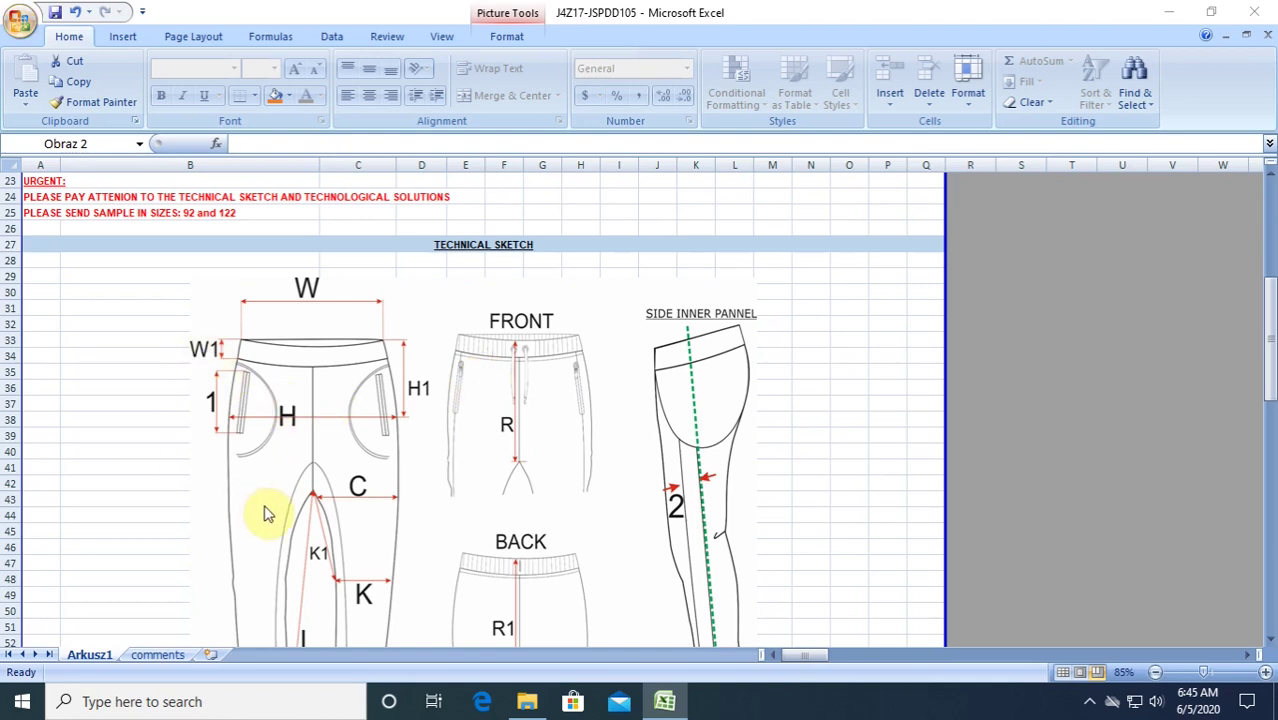
Compare the measurement table's letter codes with the technical sketch and locate the values for size 104.
{"action": "scroll", "coordinate": [270, 512], "scroll_direction": "up", "scroll_amount": 7}
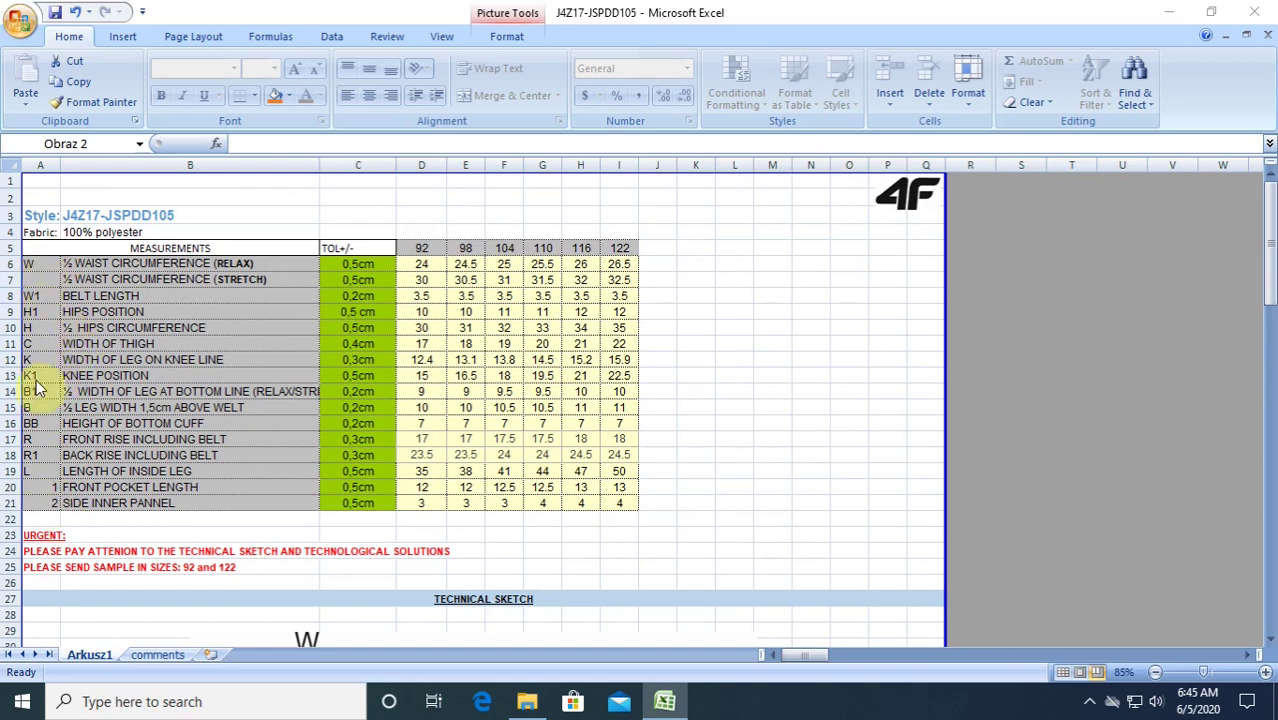
{"action": "scroll", "coordinate": [40, 490], "scroll_direction": "down", "scroll_amount": 2}
{"action": "scroll", "coordinate": [55, 498], "scroll_direction": "down", "scroll_amount": 3}
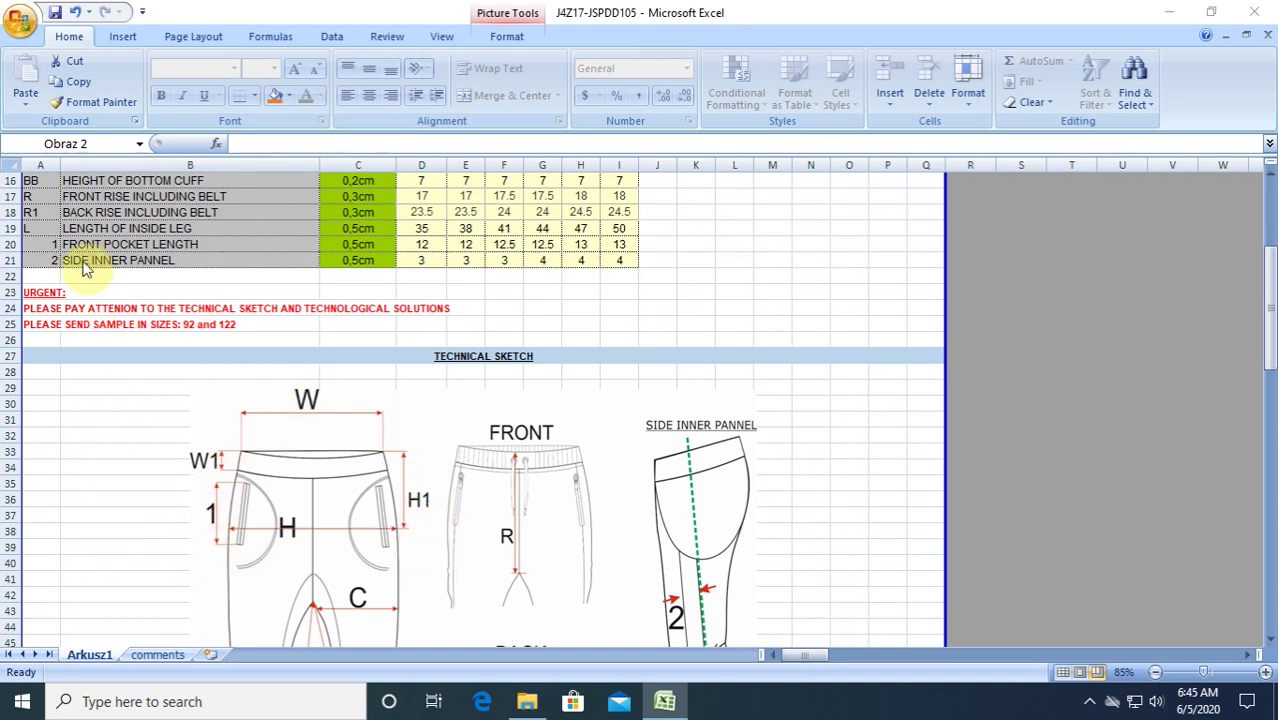
{"action": "scroll", "coordinate": [40, 300], "scroll_direction": "up", "scroll_amount": 5}
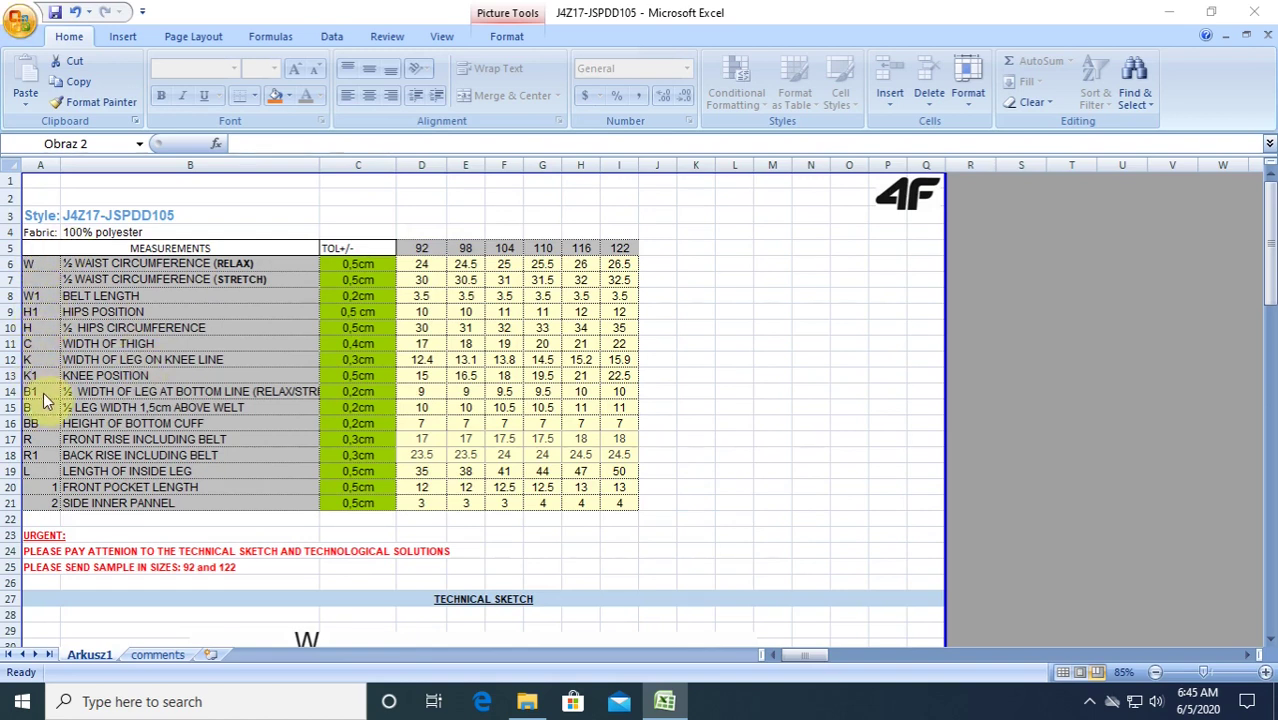
{"action": "scroll", "coordinate": [465, 622], "scroll_direction": "down", "scroll_amount": 5}
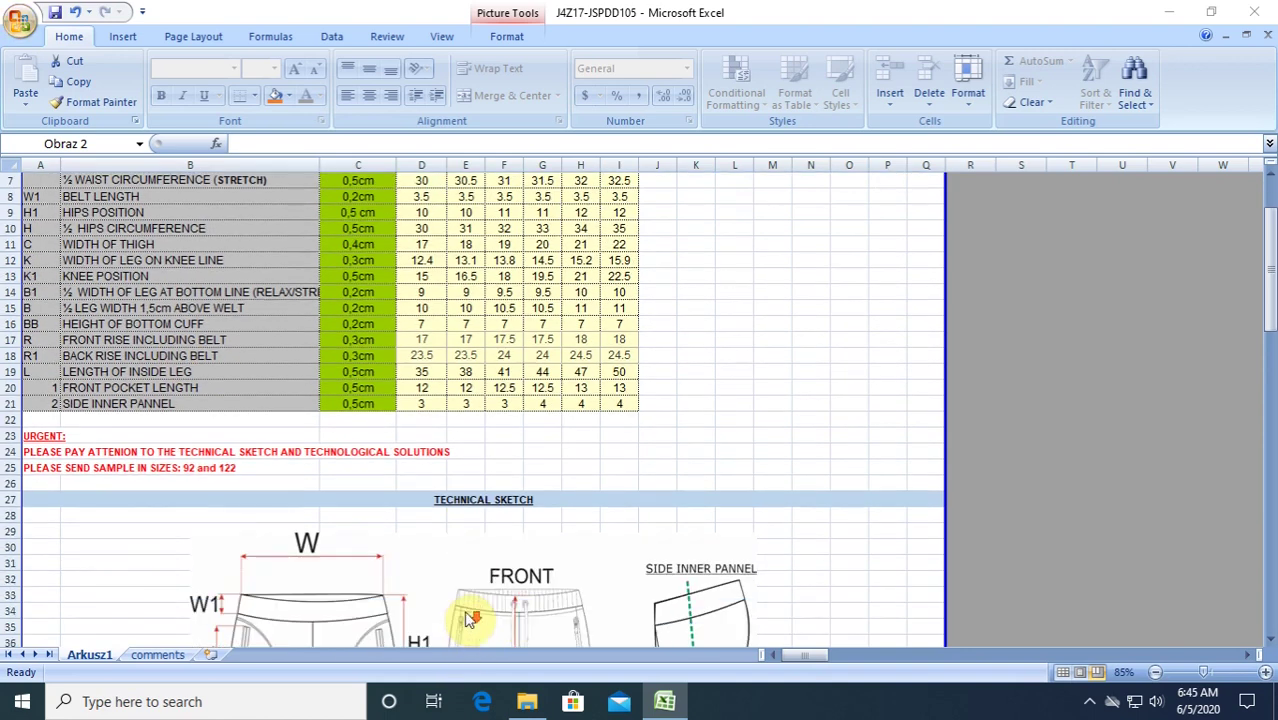
{"action": "scroll", "coordinate": [295, 435], "scroll_direction": "up", "scroll_amount": 5}
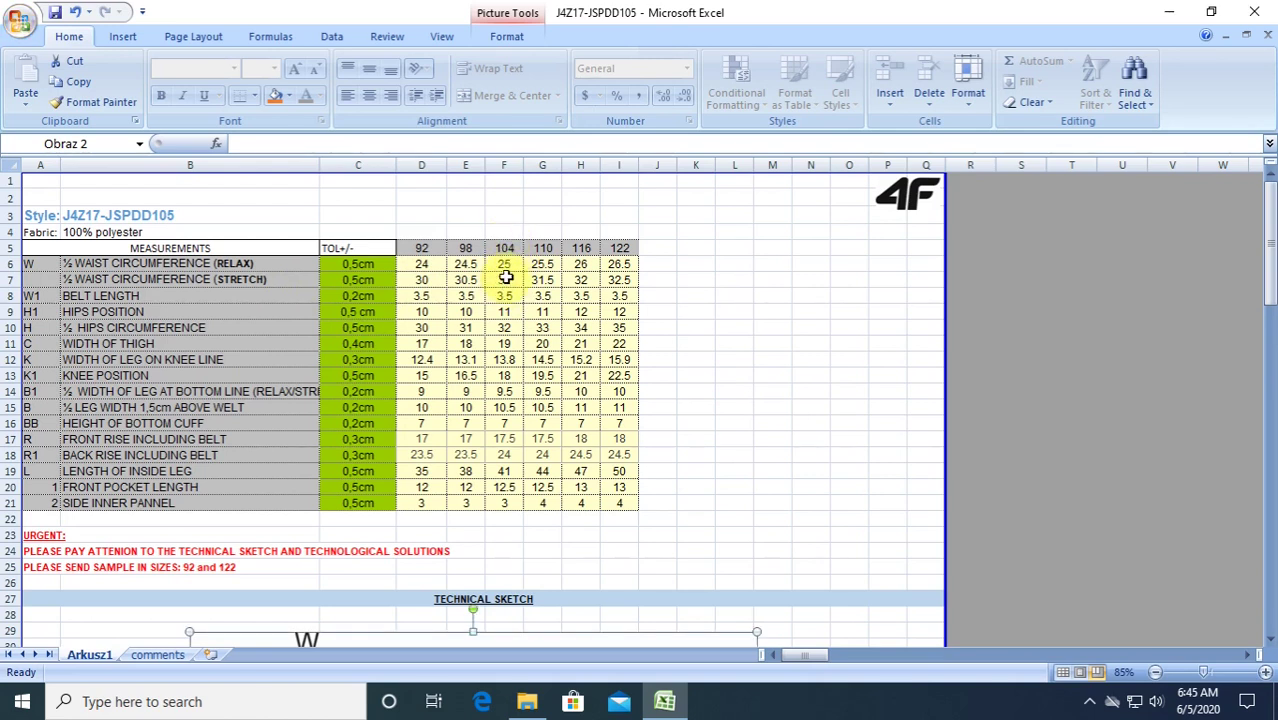
{"action": "left_click", "coordinate": [505, 264]}
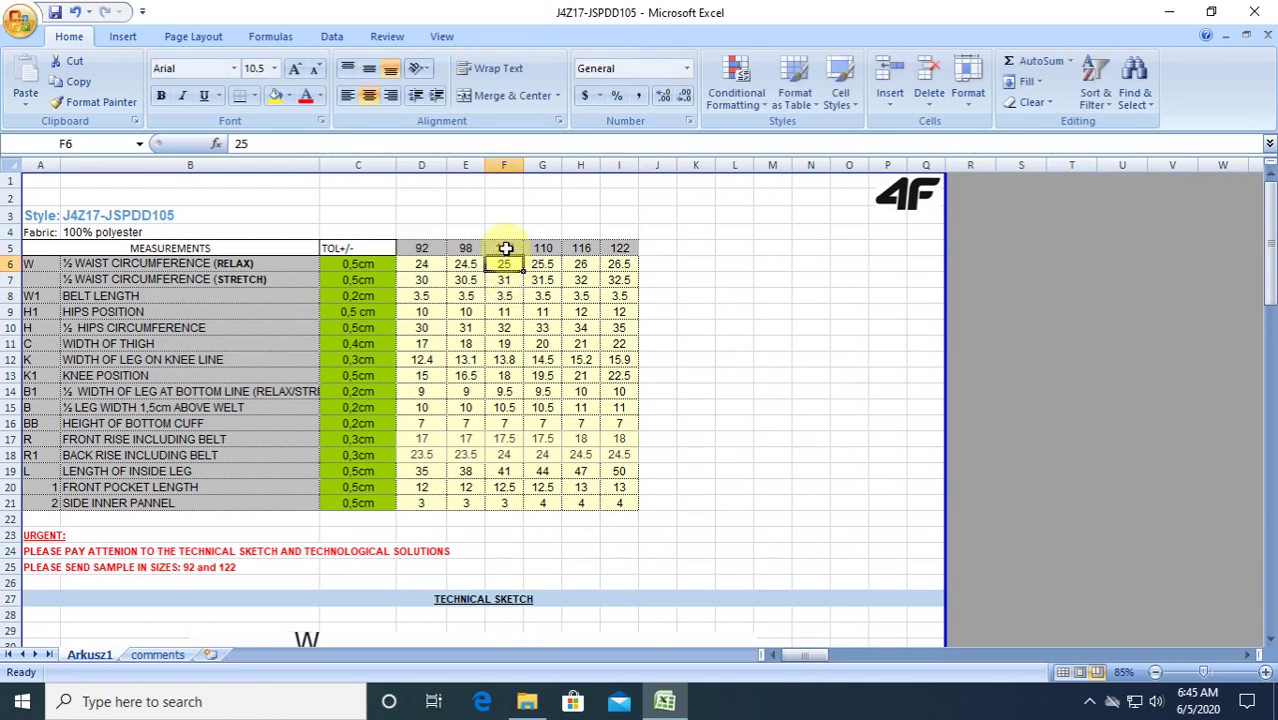
{"action": "left_click", "coordinate": [506, 248]}
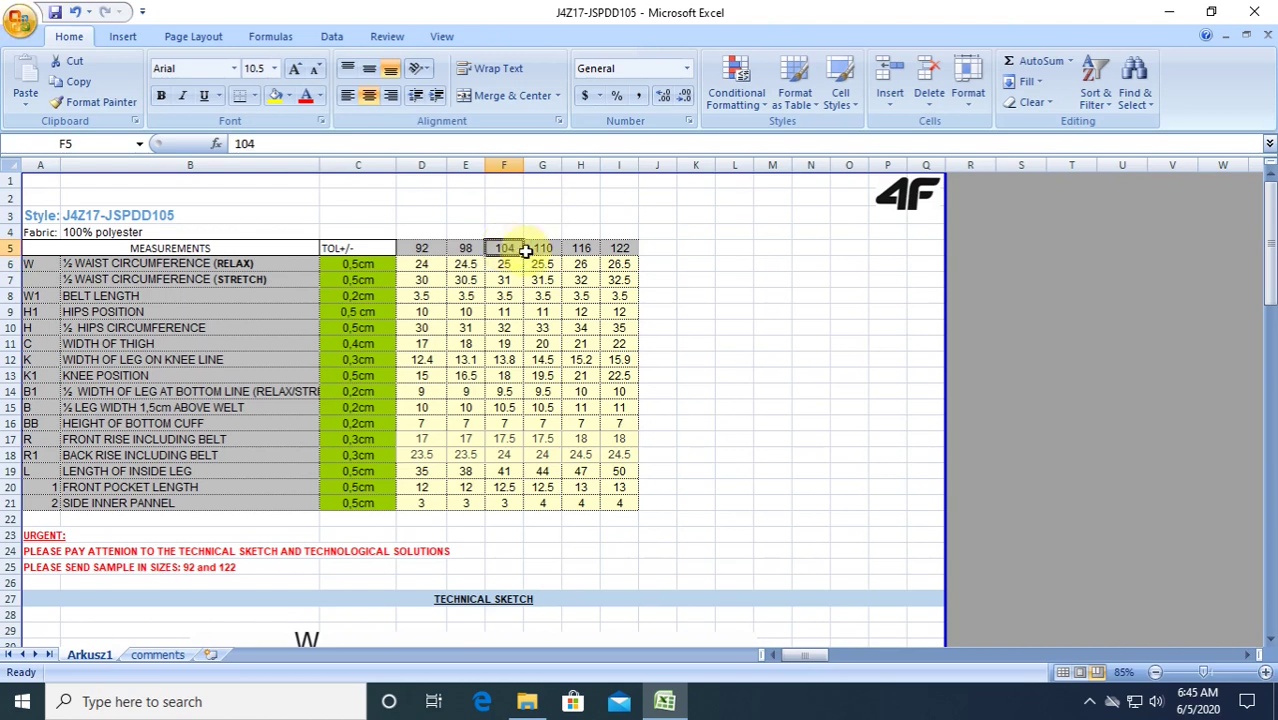
Minimize the measurement workbook and launch Gemini Pattern Editor X9 from the desktop.
{"action": "left_click", "coordinate": [1169, 13]}
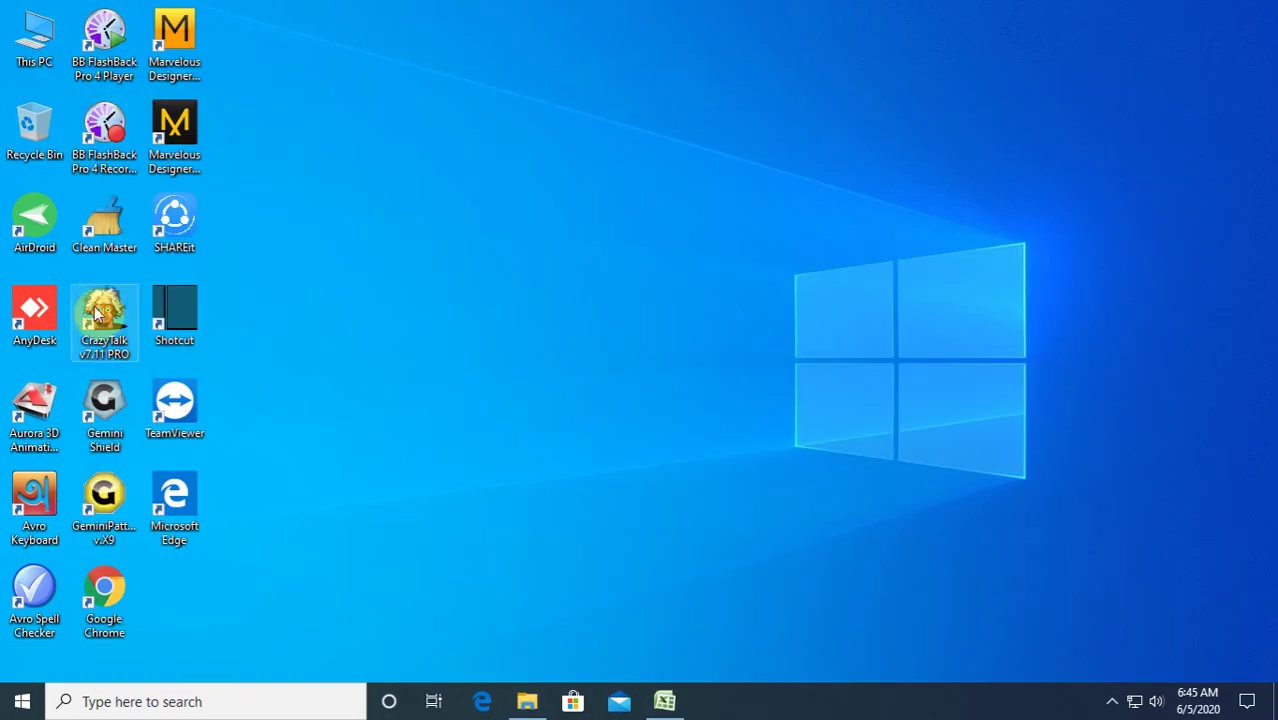
{"action": "left_click", "coordinate": [104, 495]}
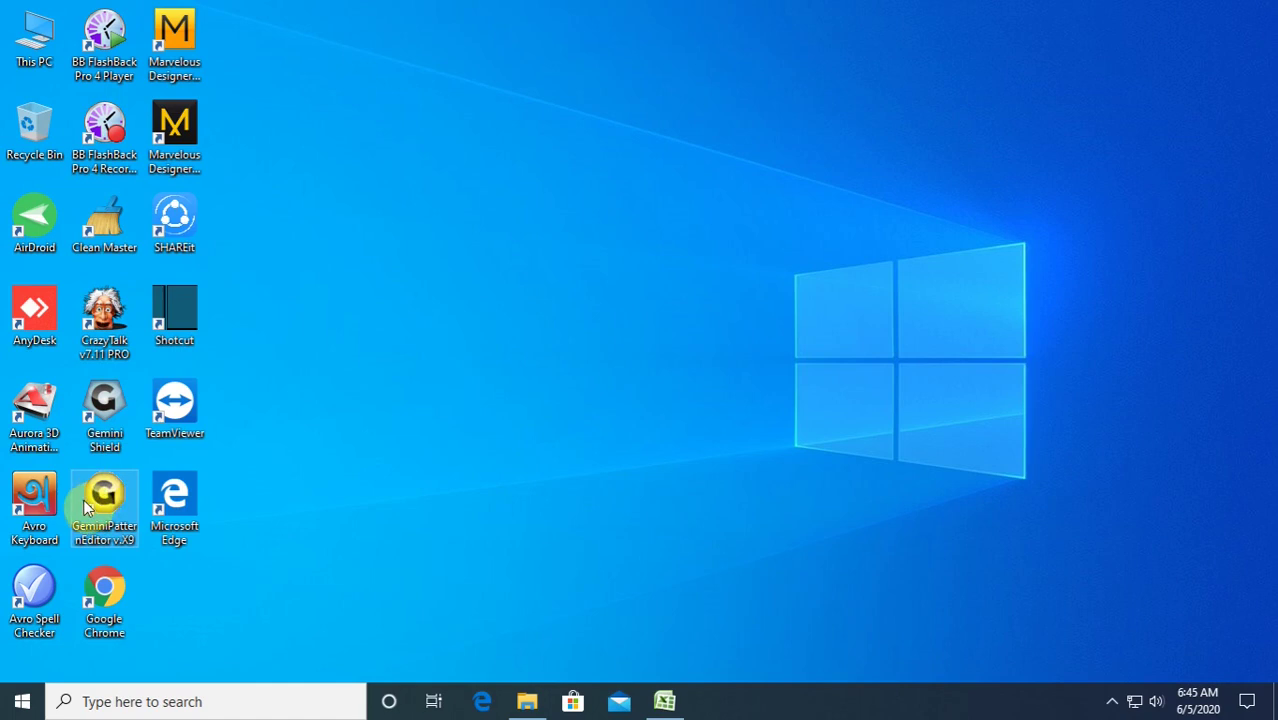
{"action": "double_click", "coordinate": [106, 494]}
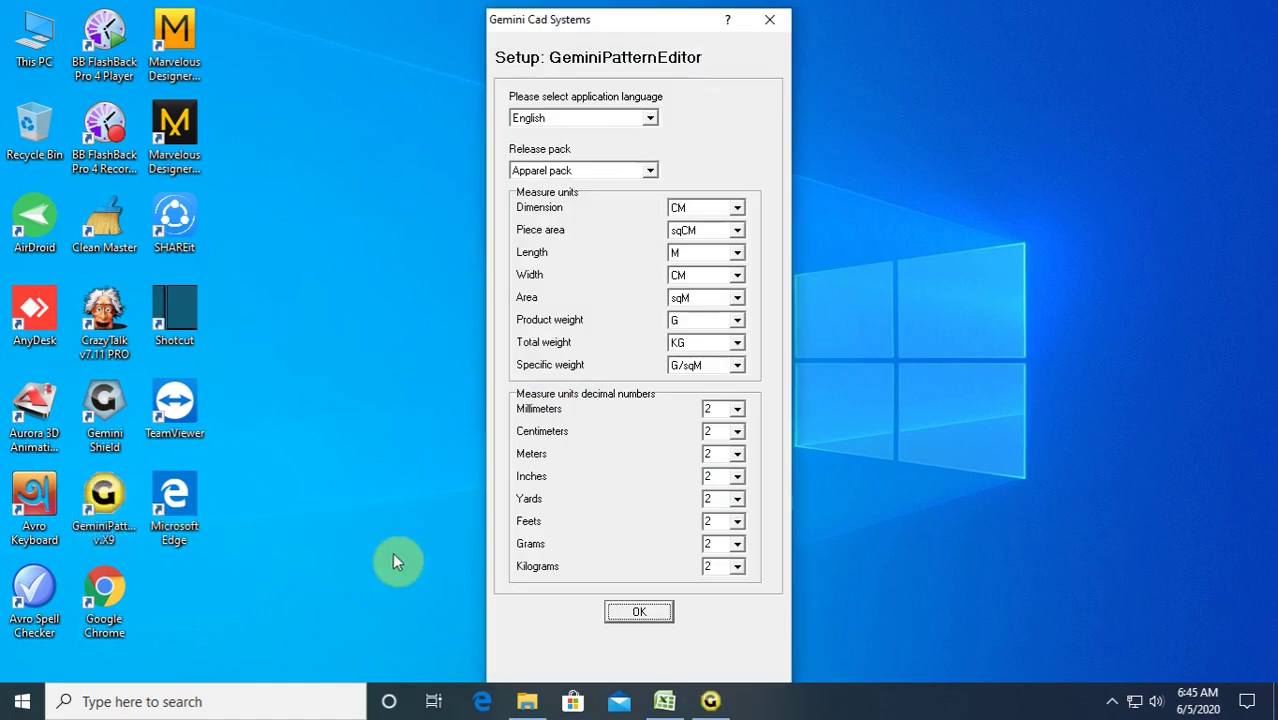
Set the Length unit to CM in the Pattern Editor setup, keep English and sqM for Area, and accept the setup.
{"action": "left_click", "coordinate": [645, 122]}
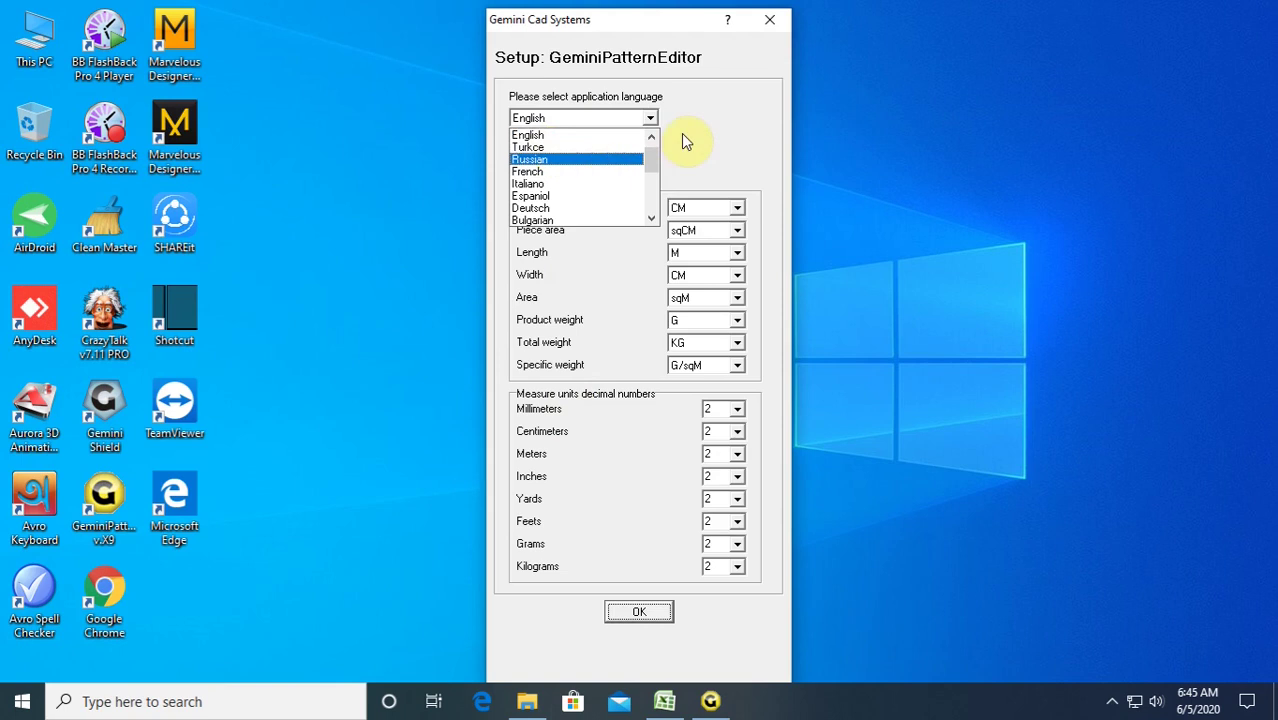
{"action": "left_click", "coordinate": [681, 133]}
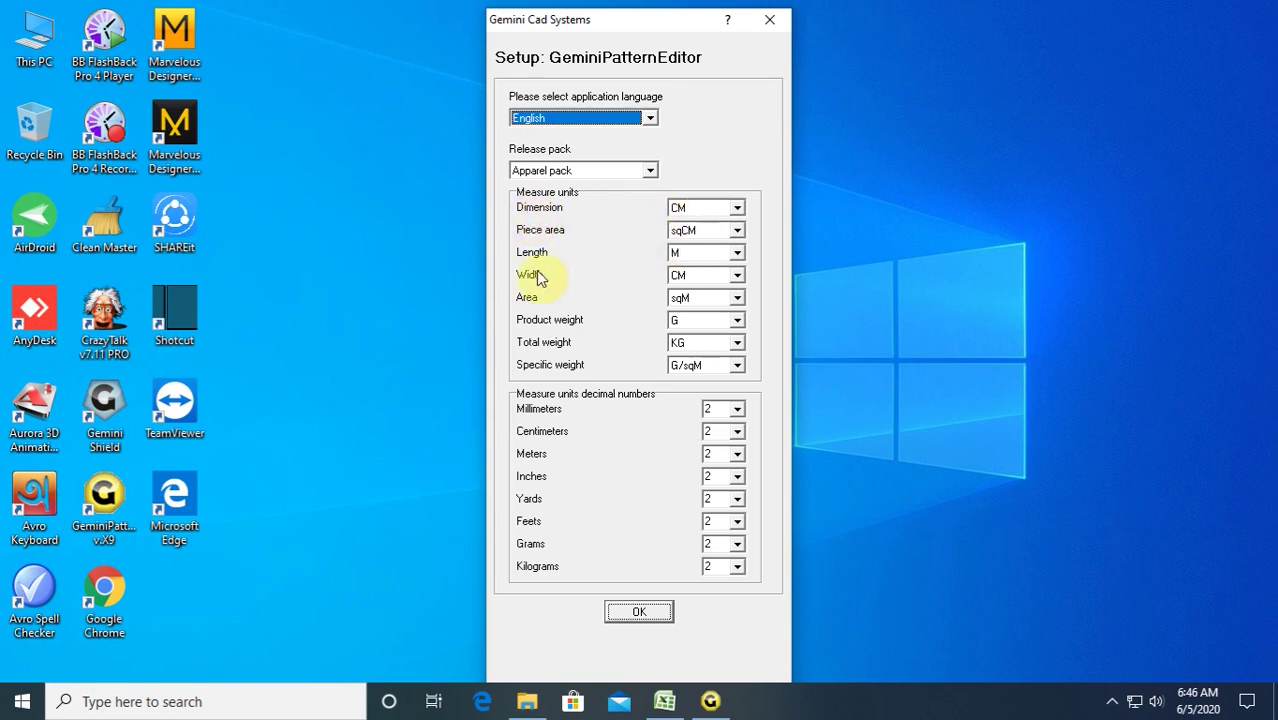
{"action": "left_click", "coordinate": [739, 253]}
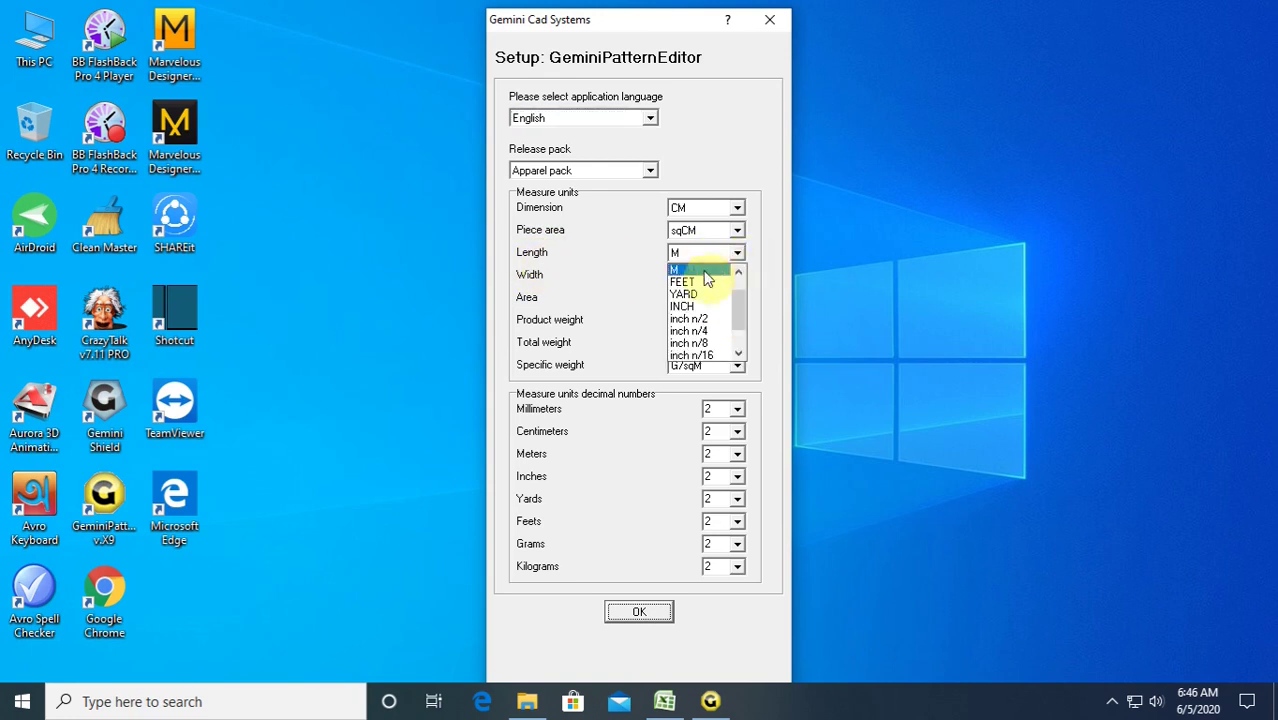
{"action": "left_click", "coordinate": [622, 264]}
{"action": "left_click", "coordinate": [740, 254]}
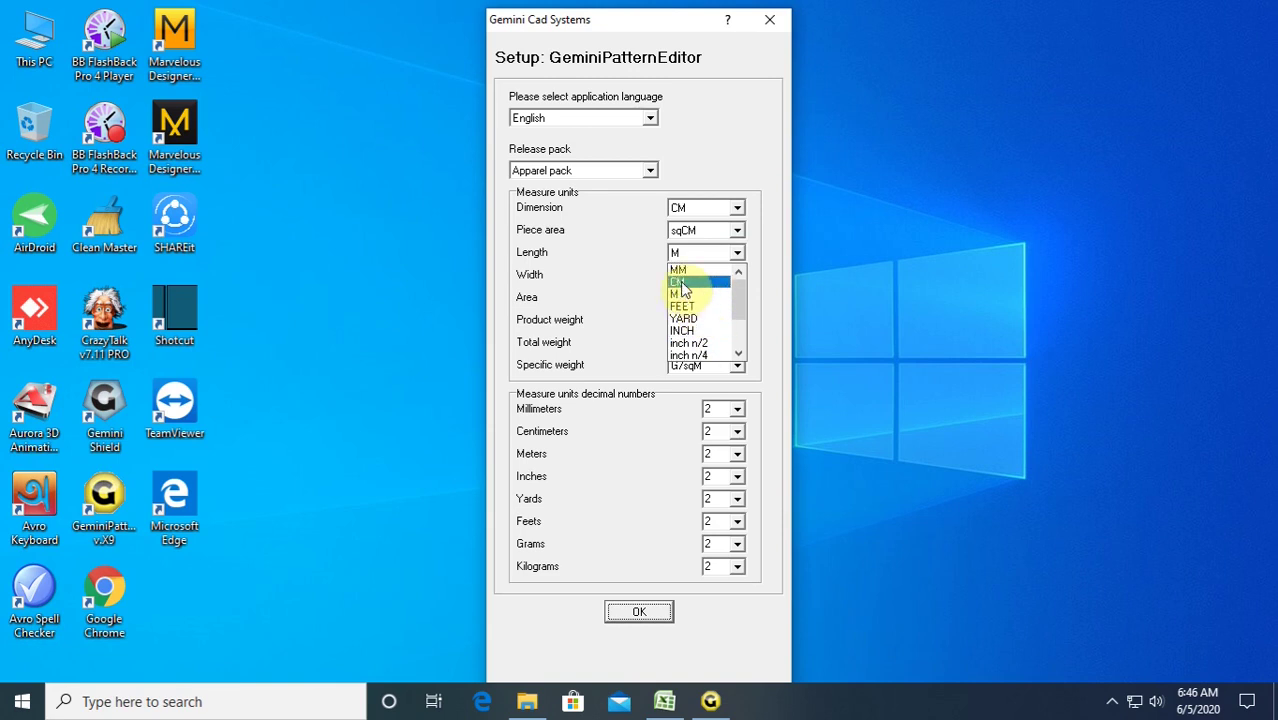
{"action": "left_click", "coordinate": [679, 282]}
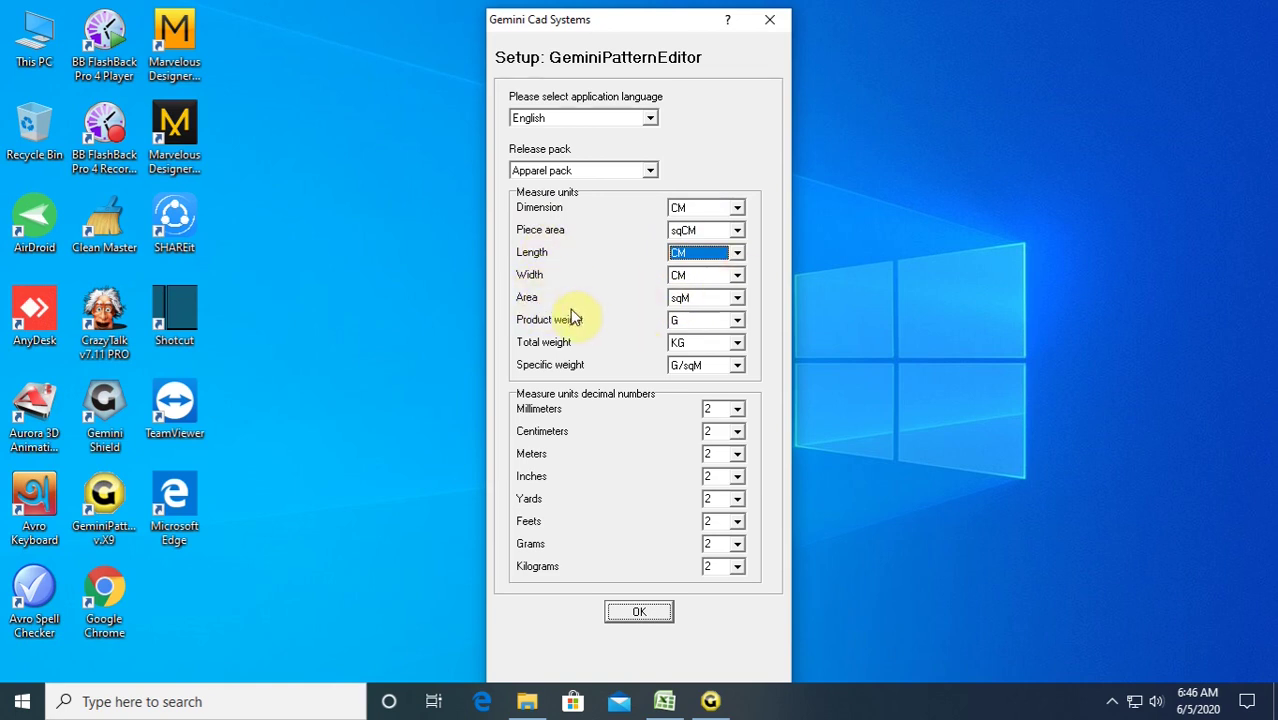
{"action": "left_click", "coordinate": [716, 299]}
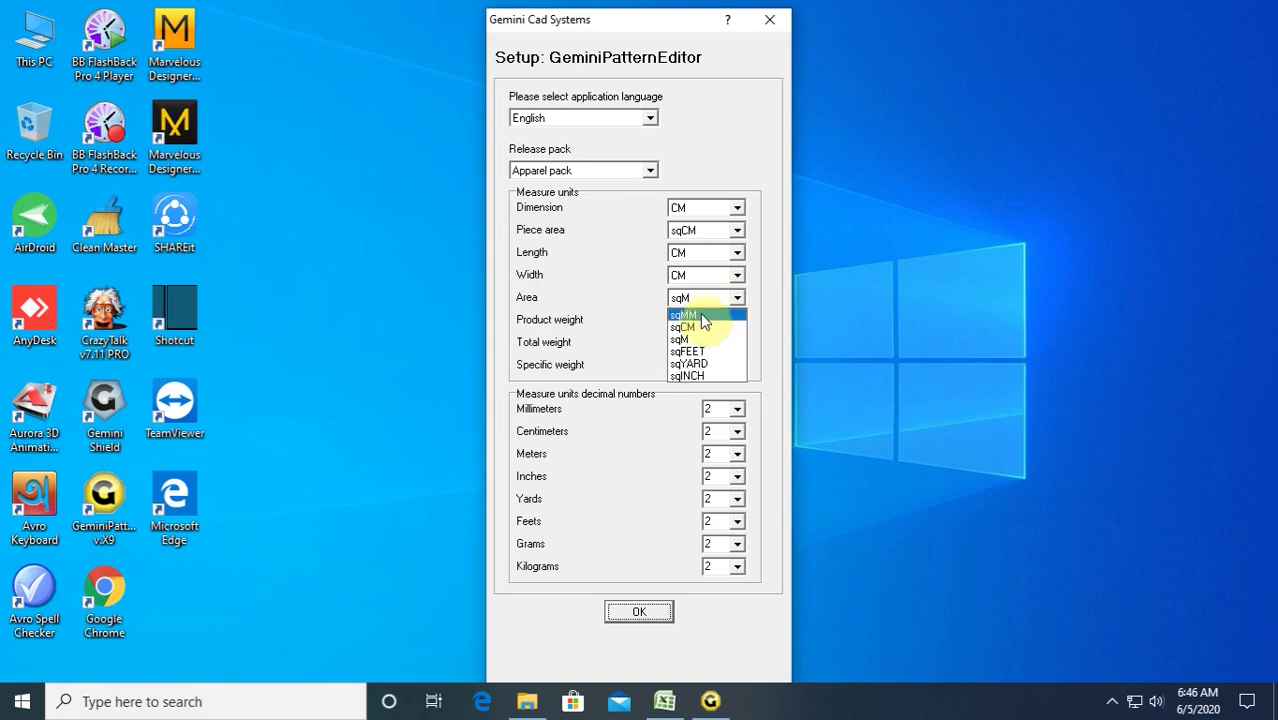
{"action": "left_click", "coordinate": [638, 293]}
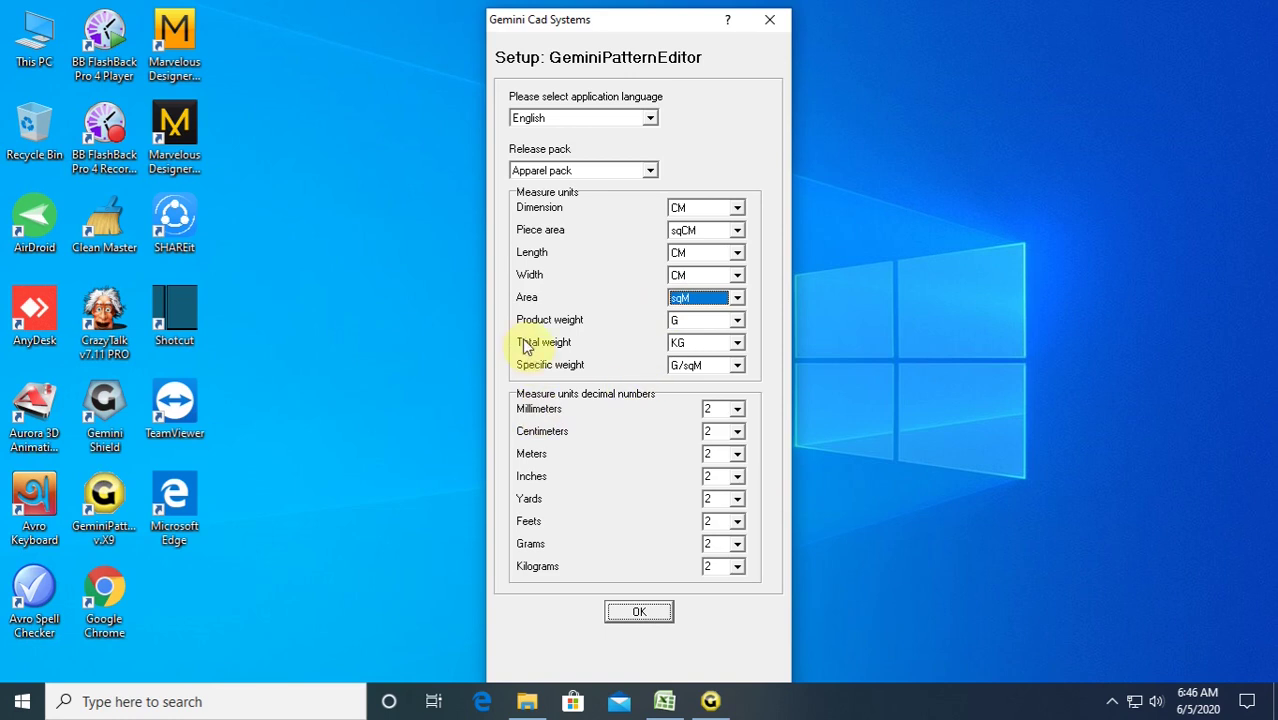
{"action": "left_click", "coordinate": [637, 609]}
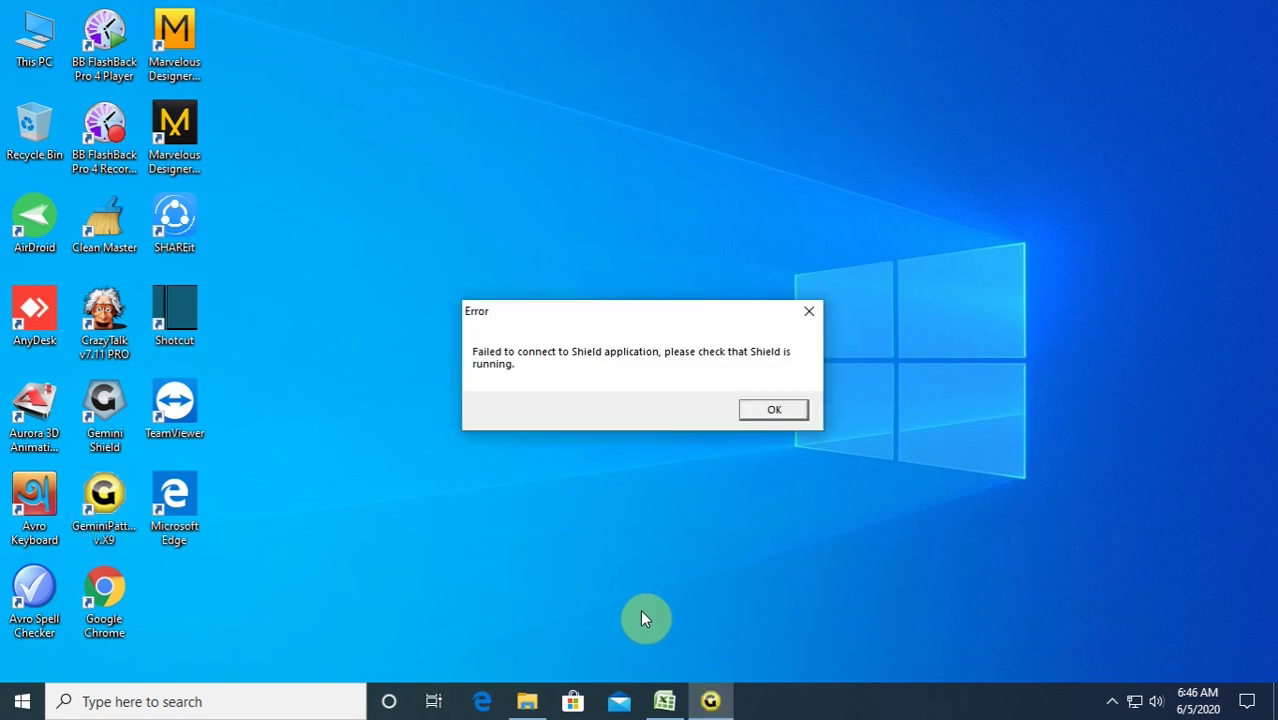
Dismiss the Shield connection error and the demo version notice to enter the pattern workspace.
{"action": "left_click", "coordinate": [780, 418]}
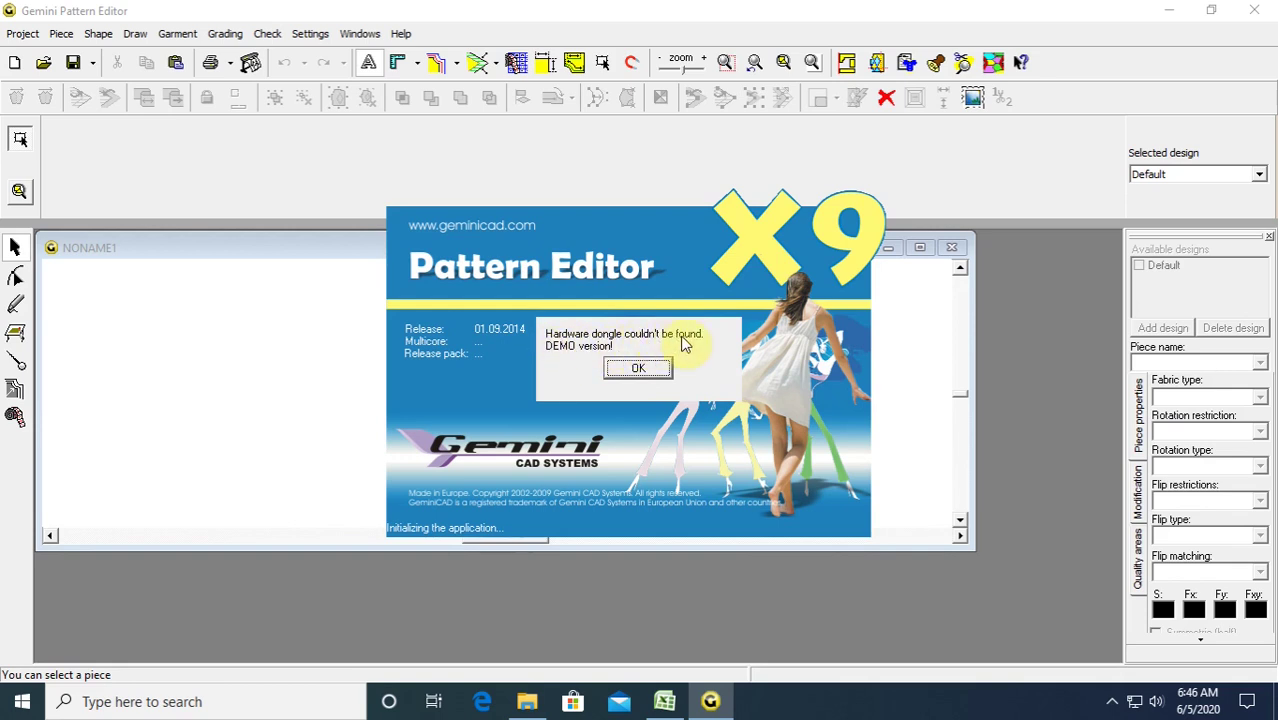
{"action": "left_click", "coordinate": [638, 367]}
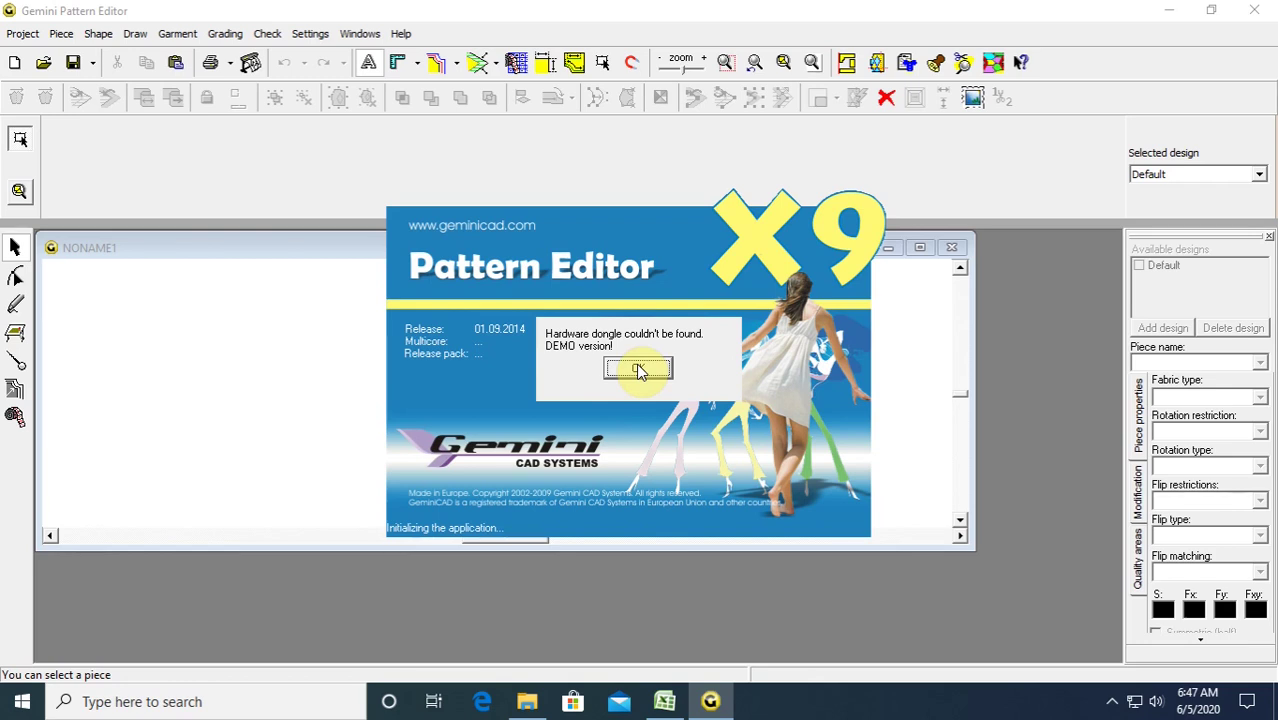
{"action": "left_click", "coordinate": [638, 369]}
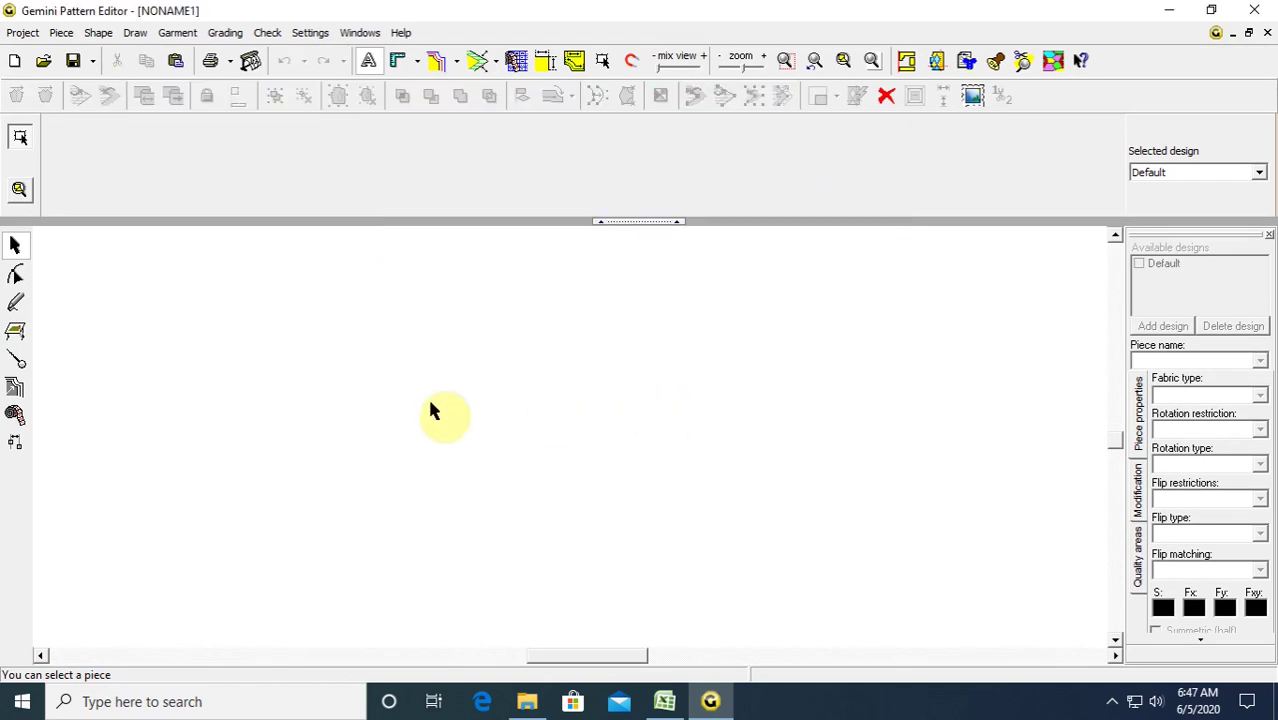
Collapse the piece preview strip above the workspace and expand it again.
{"action": "left_click", "coordinate": [600, 222]}
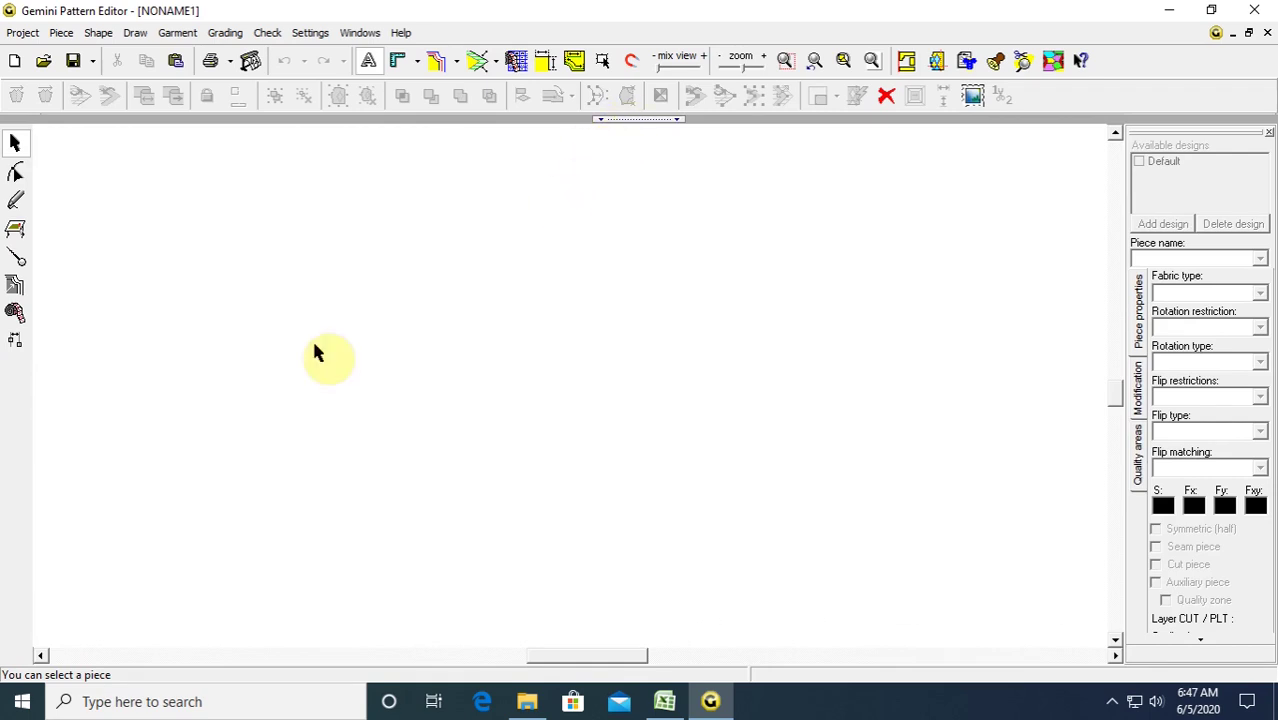
{"action": "left_click", "coordinate": [600, 120]}
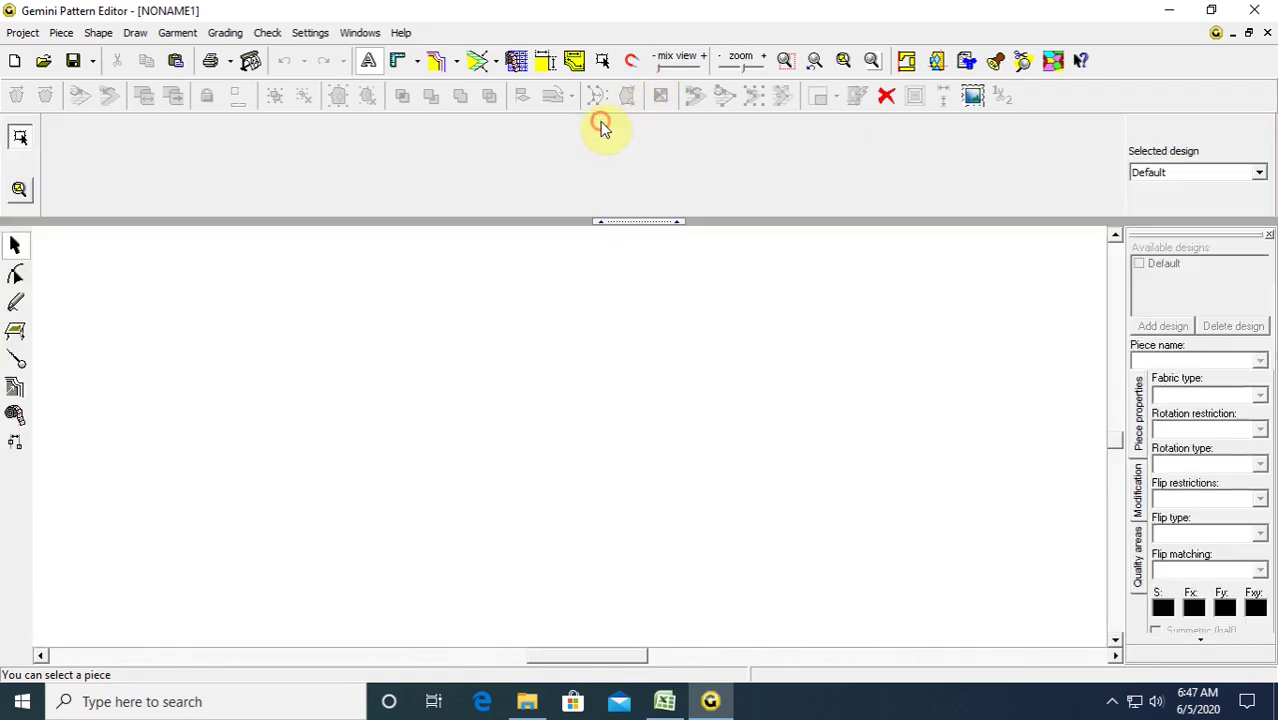
Draw a rectangular piece about 22.9 cm wide and 9.7 cm high in the workspace.
{"action": "left_click", "coordinate": [15, 302]}
{"action": "left_click", "coordinate": [44, 95]}
{"action": "left_click_drag", "start_coordinate": [259, 322], "coordinate": [475, 413]}
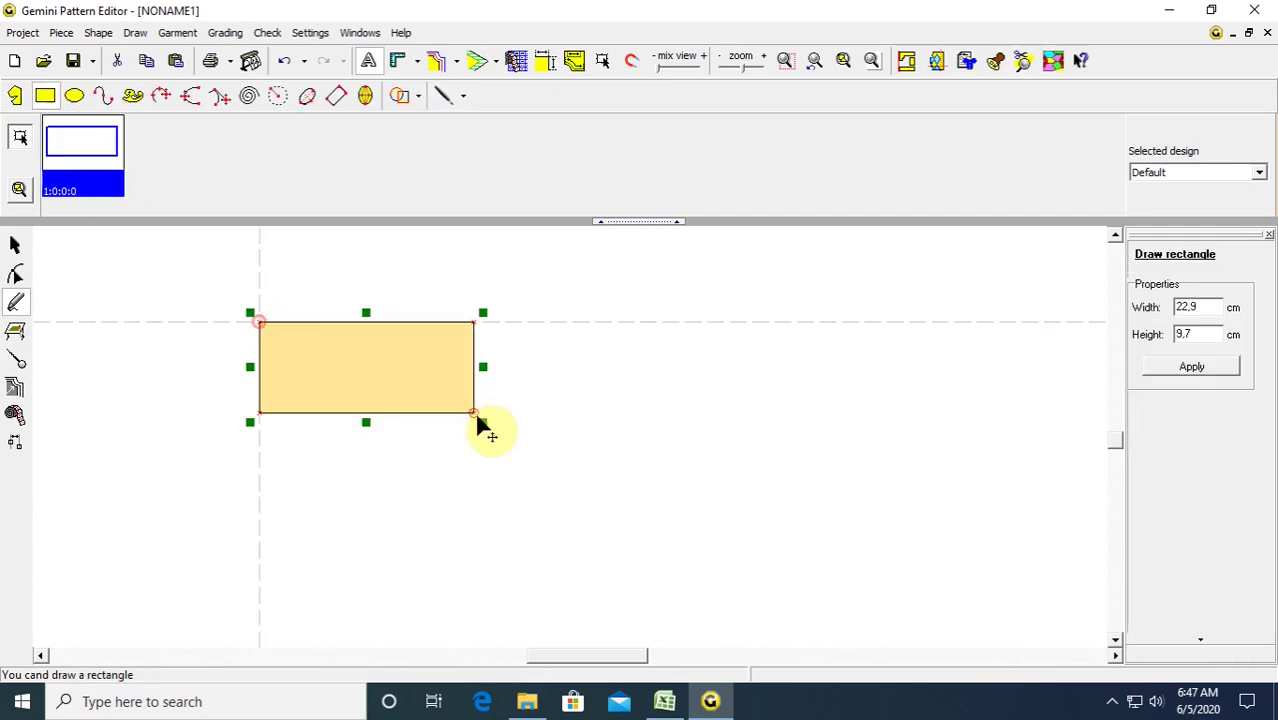
Reposition the rectangular piece in the workspace and collapse the piece preview strip above it.
{"action": "left_click", "coordinate": [14, 243]}
{"action": "left_click_drag", "start_coordinate": [326, 358], "coordinate": [463, 387]}
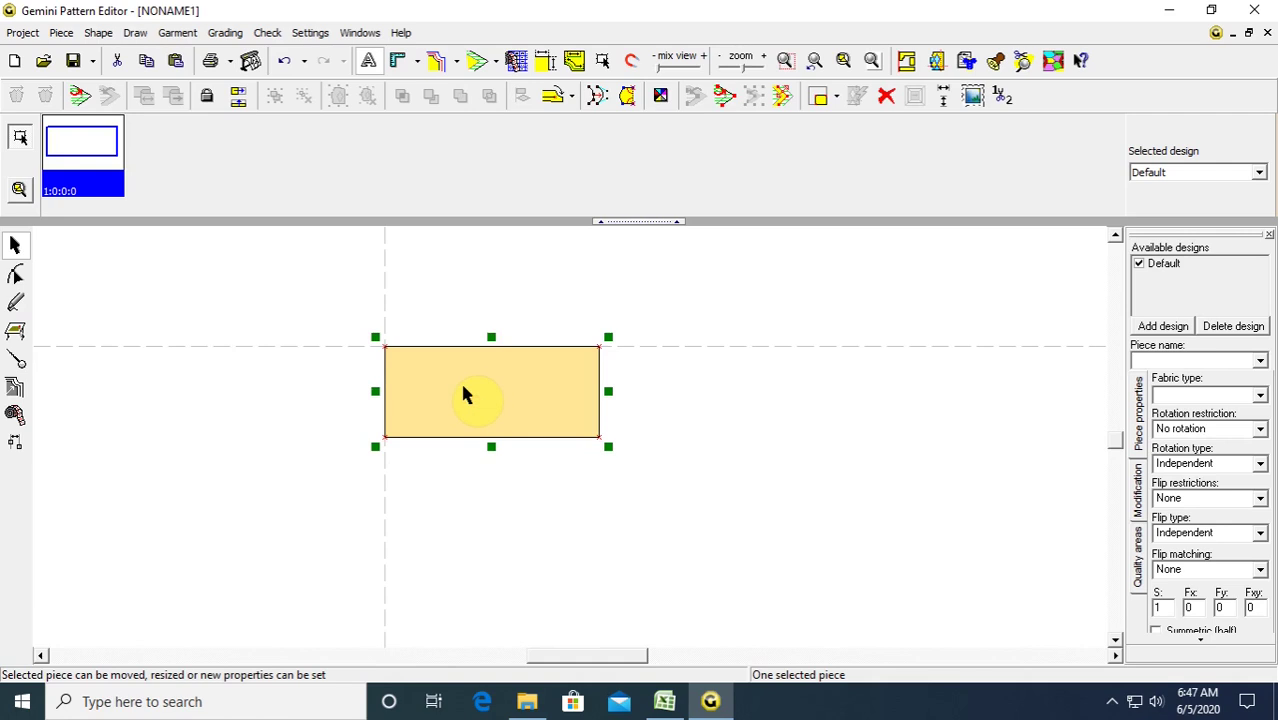
{"action": "left_click", "coordinate": [599, 221]}
{"action": "left_click_drag", "start_coordinate": [505, 305], "coordinate": [432, 366]}
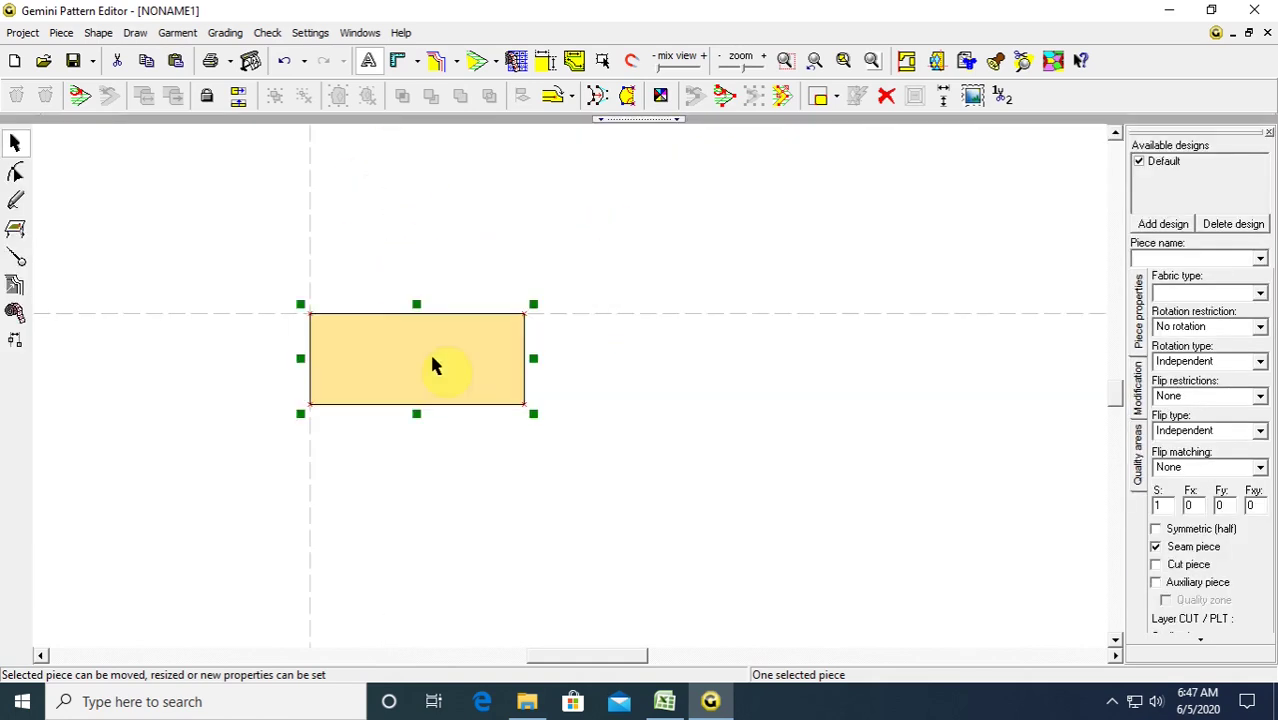
Delete the rectangular piece from the workspace and switch to the J4Z17-JSPDD105 measurement sheet in Excel.
{"action": "key", "text": "Delete"}
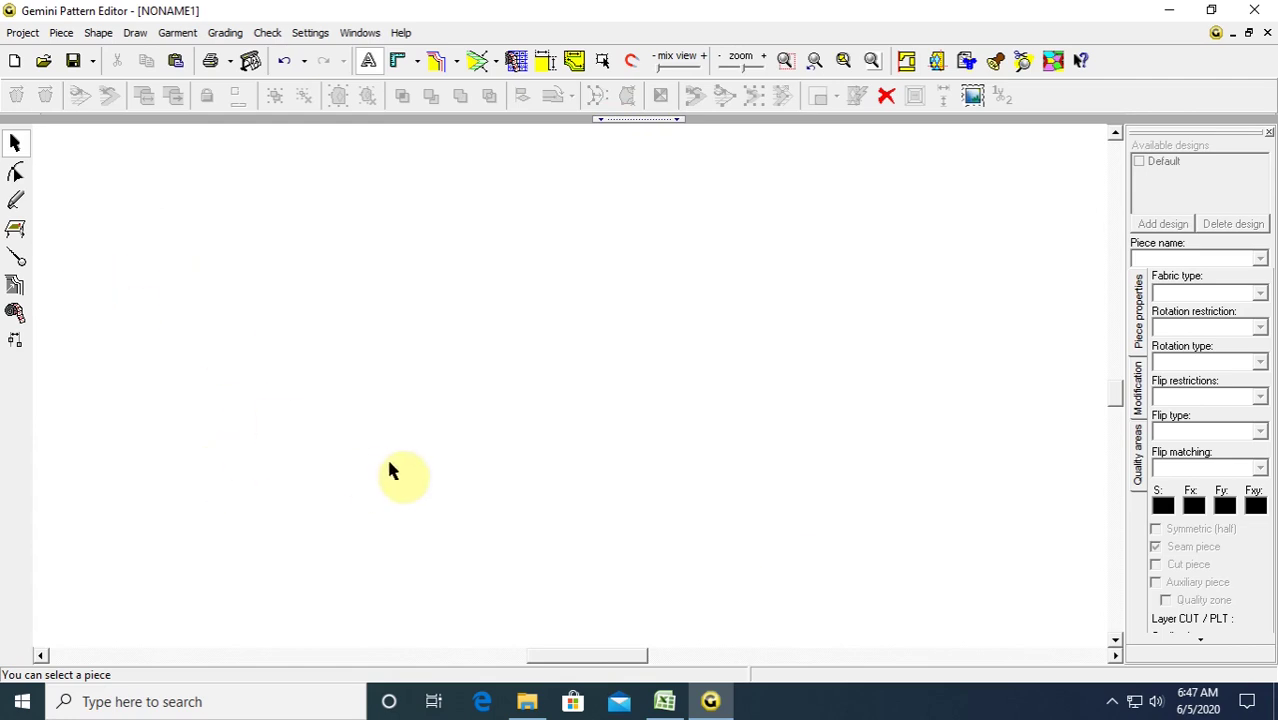
{"action": "left_click", "coordinate": [665, 703]}
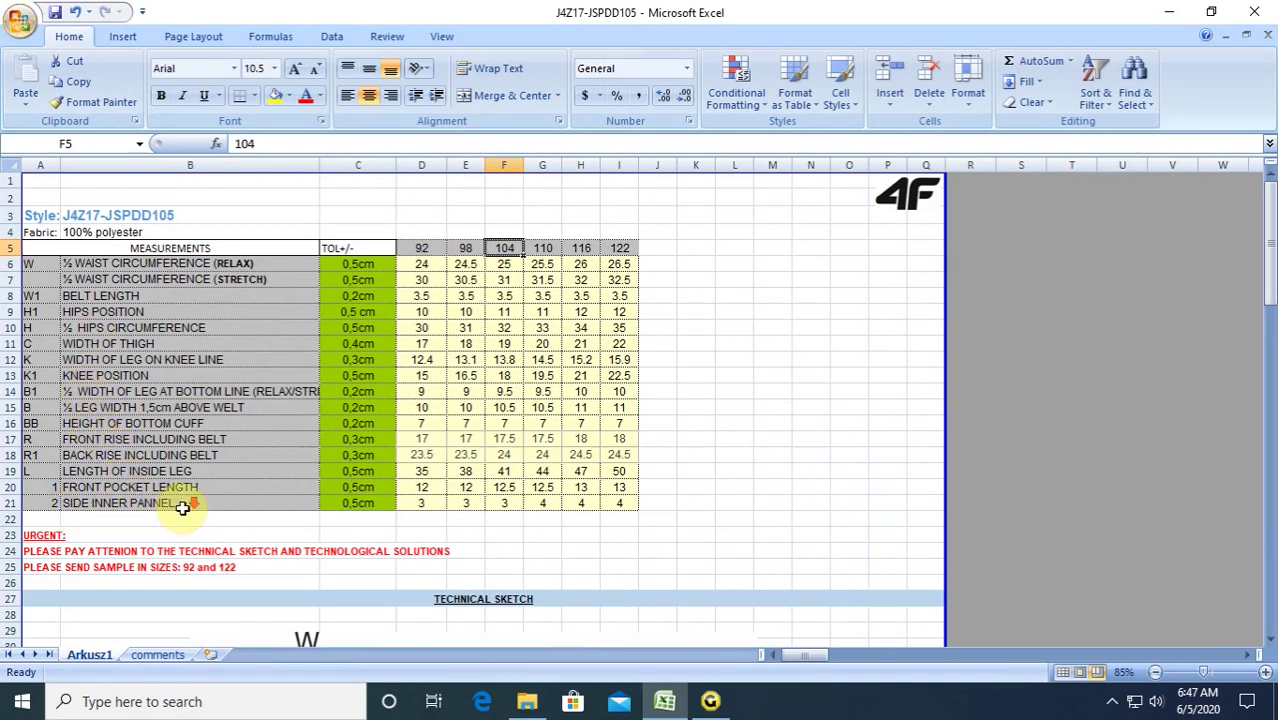
Examine the technical sketch for the front rise, back rise and inside leg measurement lines.
{"action": "scroll", "coordinate": [180, 507], "scroll_direction": "down", "scroll_amount": 7}
{"action": "scroll", "coordinate": [184, 506], "scroll_direction": "down", "scroll_amount": 2}
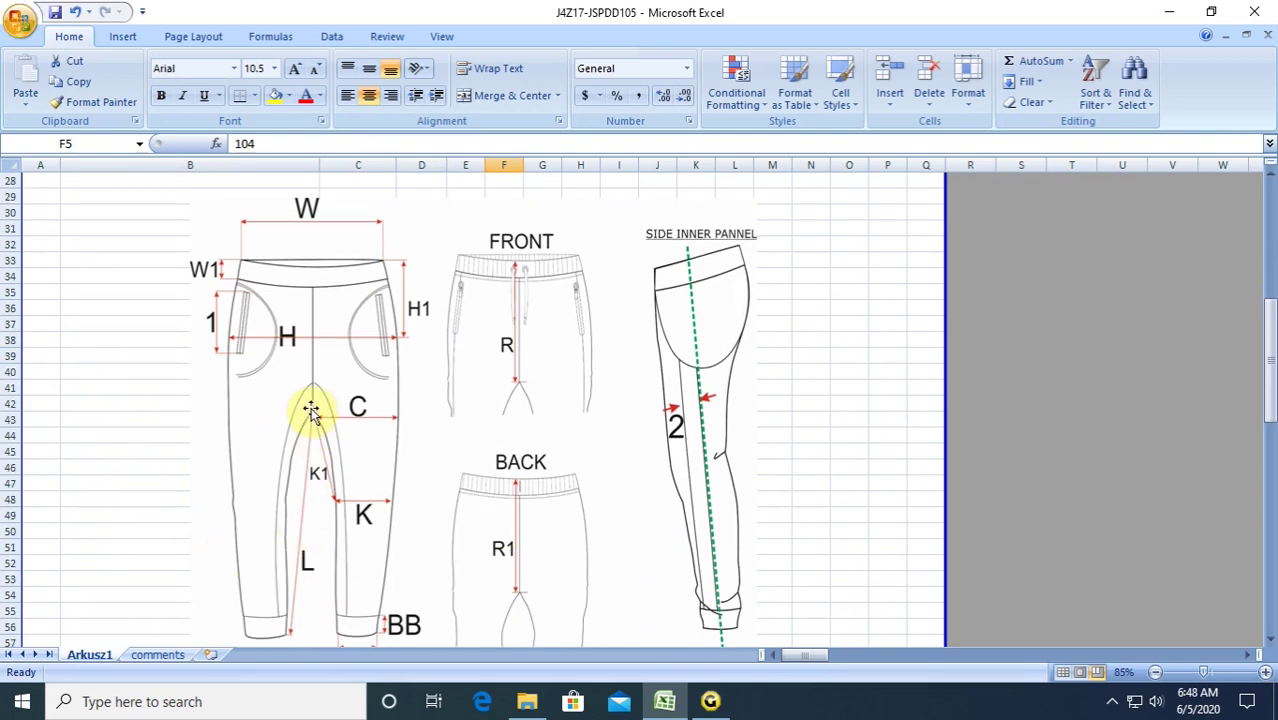
{"action": "scroll", "coordinate": [299, 593], "scroll_direction": "down", "scroll_amount": 3}
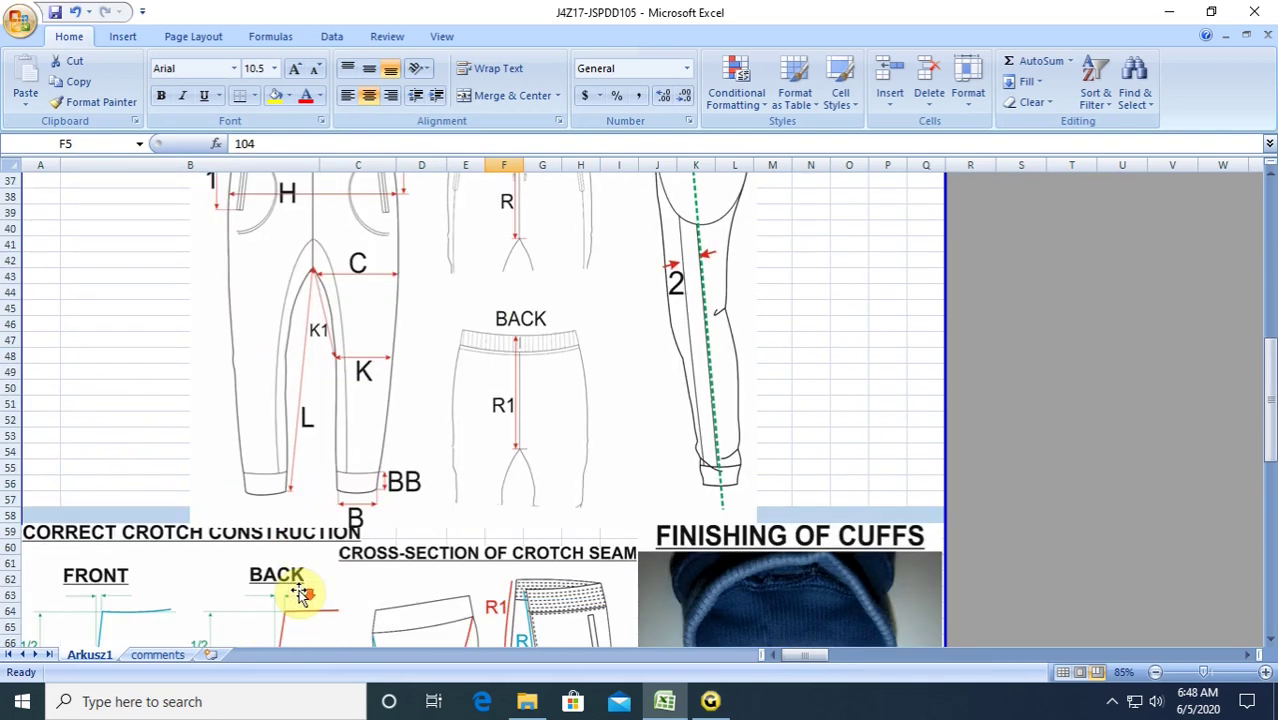
{"action": "scroll", "coordinate": [299, 593], "scroll_direction": "up", "scroll_amount": 3}
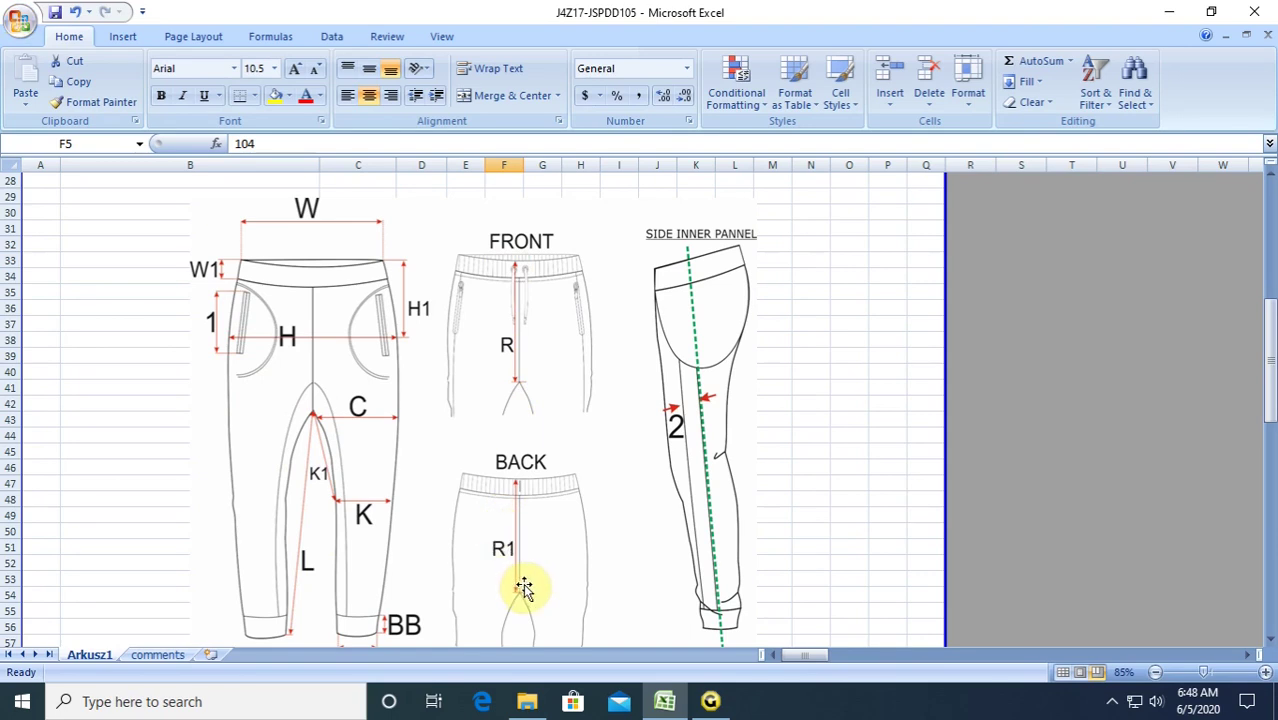
{"action": "left_click", "coordinate": [22, 703]}
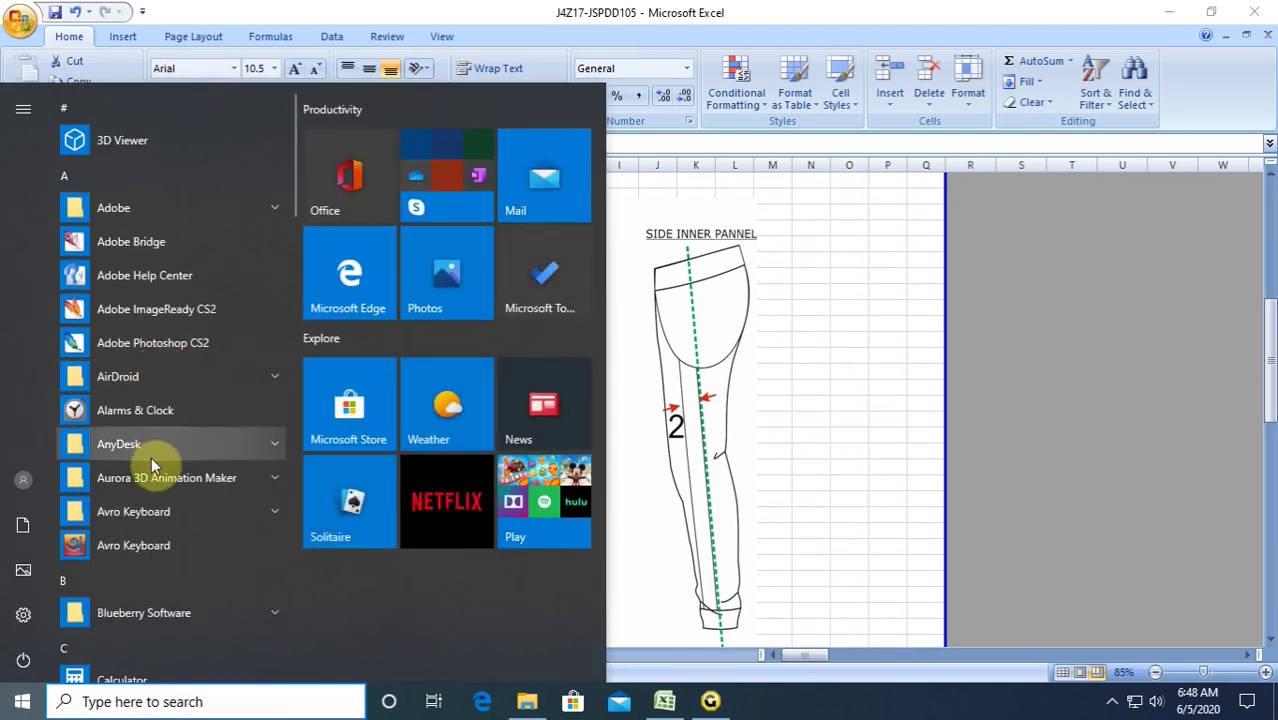
{"action": "left_click", "coordinate": [668, 548]}
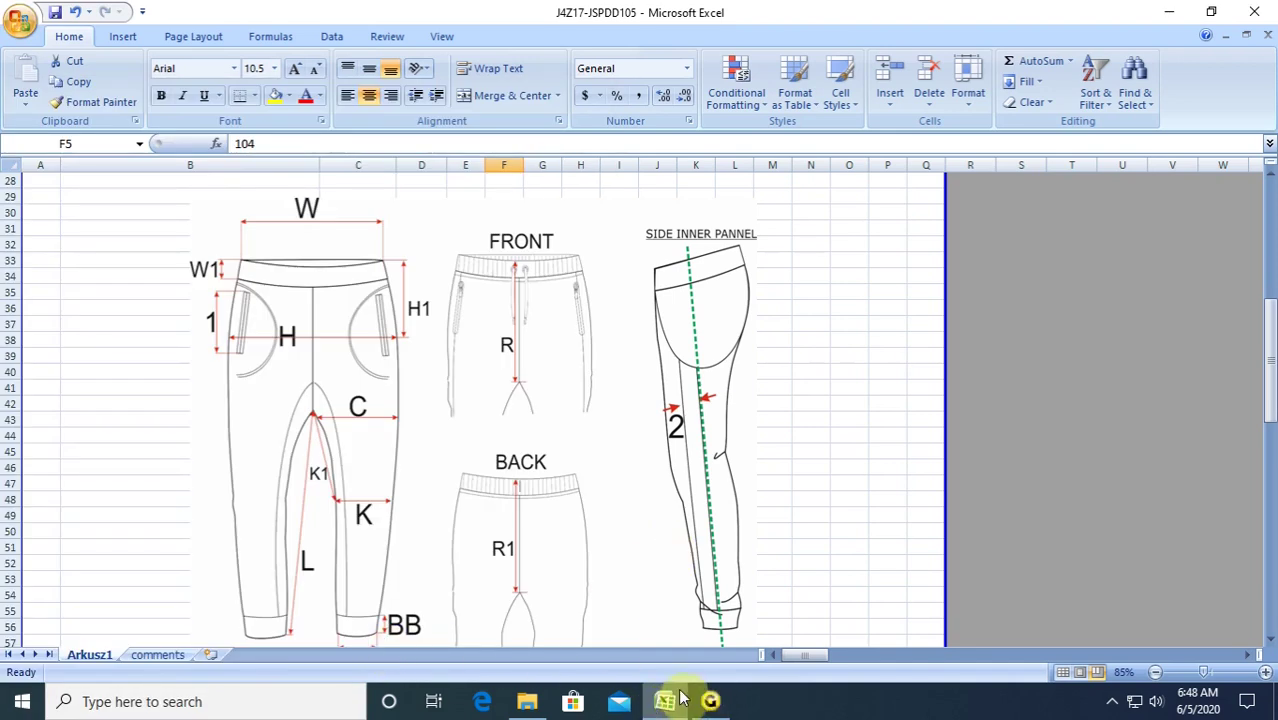
{"action": "mouse_move", "coordinate": [686, 706]}
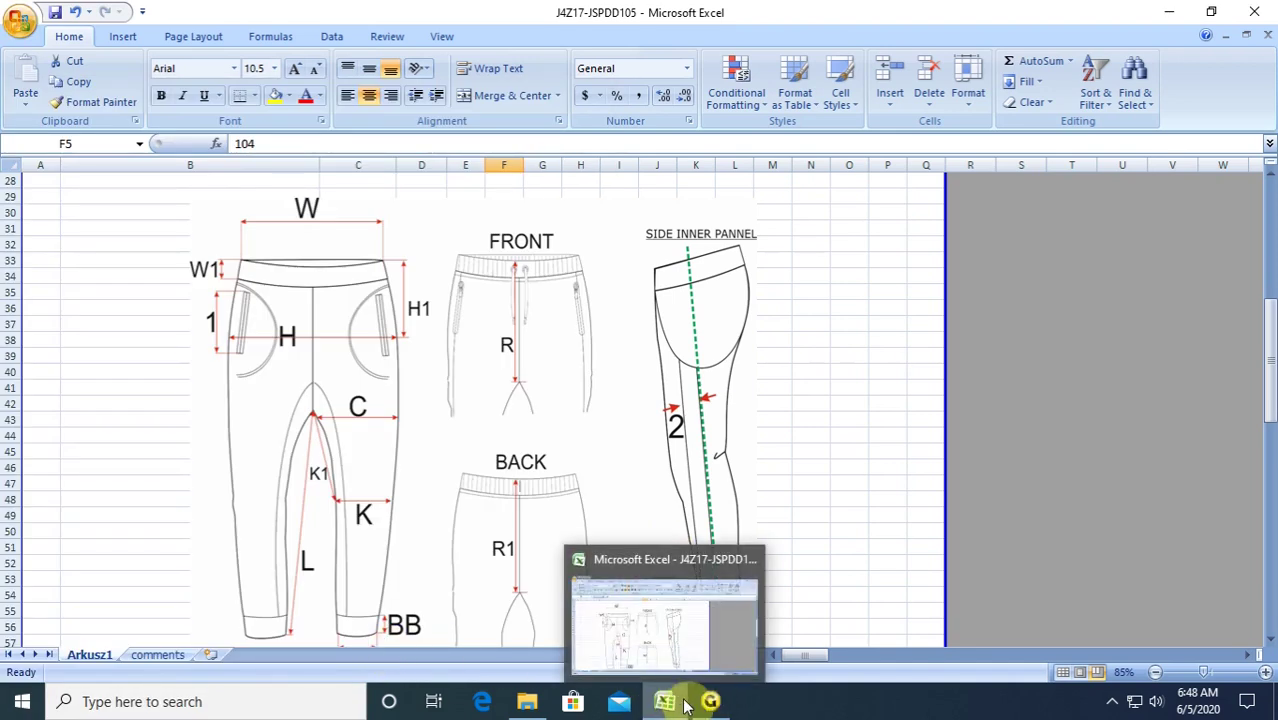
{"action": "left_click", "coordinate": [508, 516]}
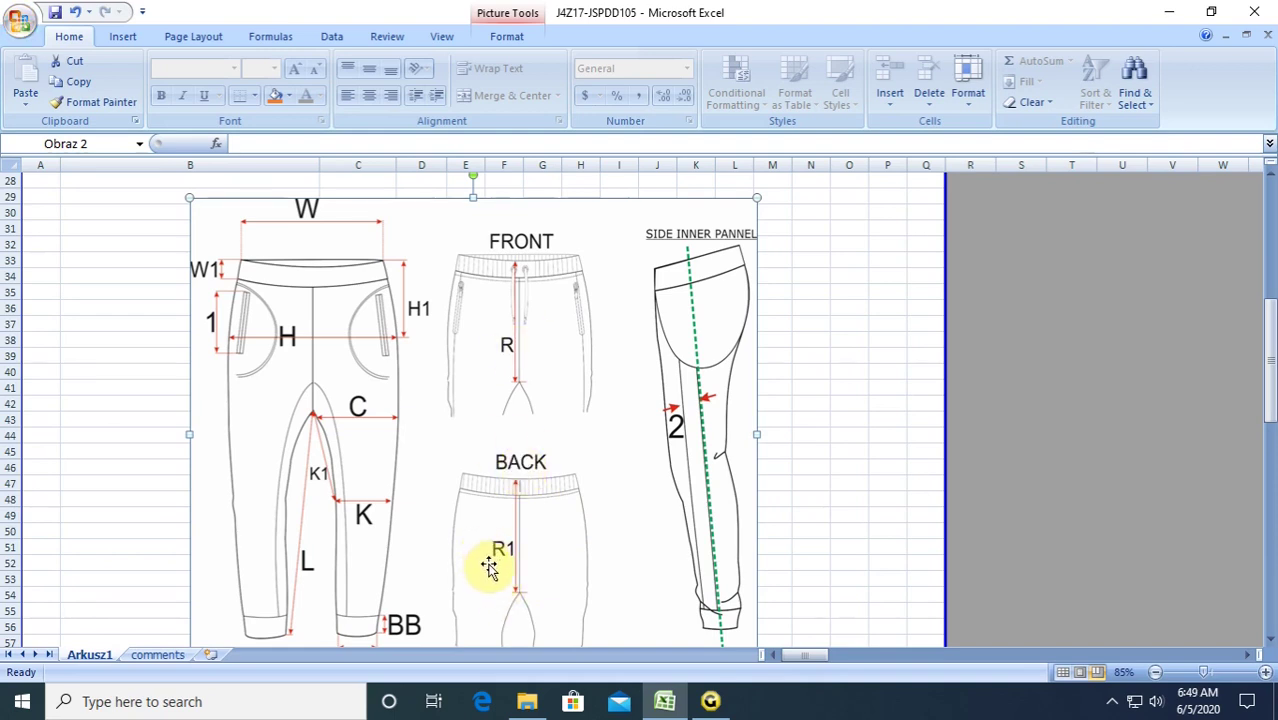
Add the size 104 front rise (F17) and back rise (F18) in cell L18 with the formula =+F17+F18.
{"action": "scroll", "coordinate": [468, 408], "scroll_direction": "up", "scroll_amount": 9}
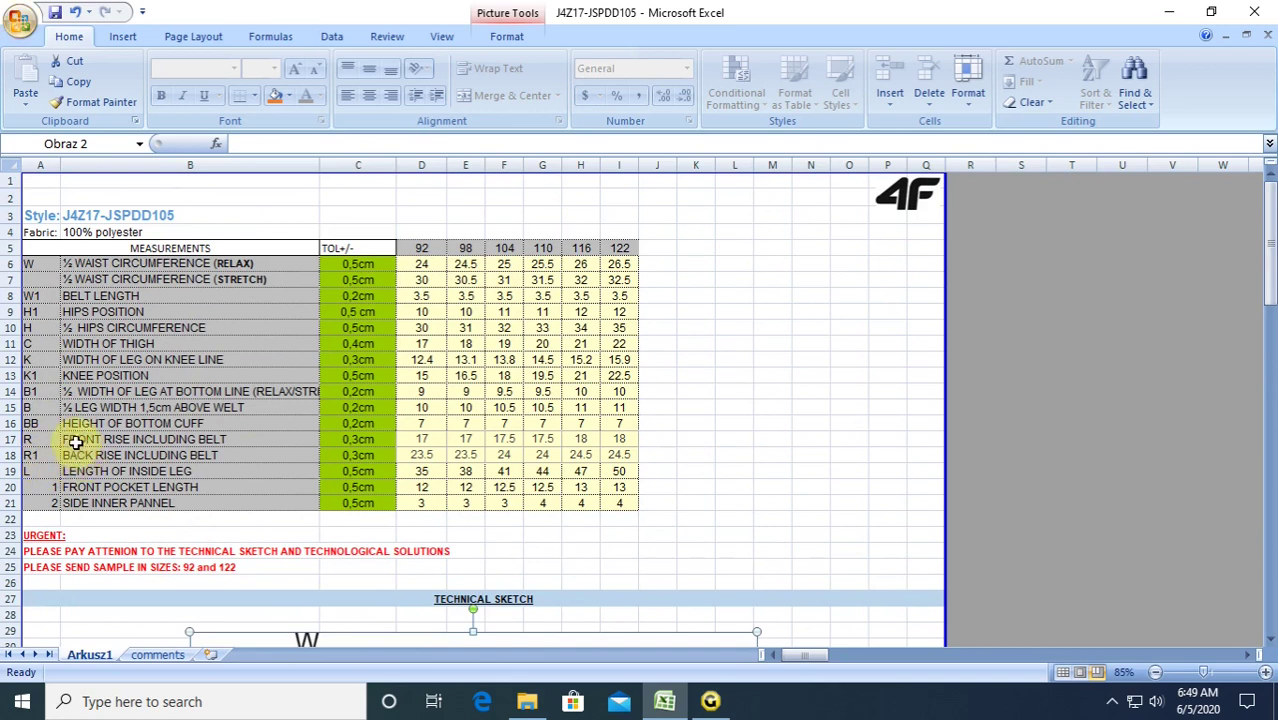
{"action": "left_click", "coordinate": [503, 441]}
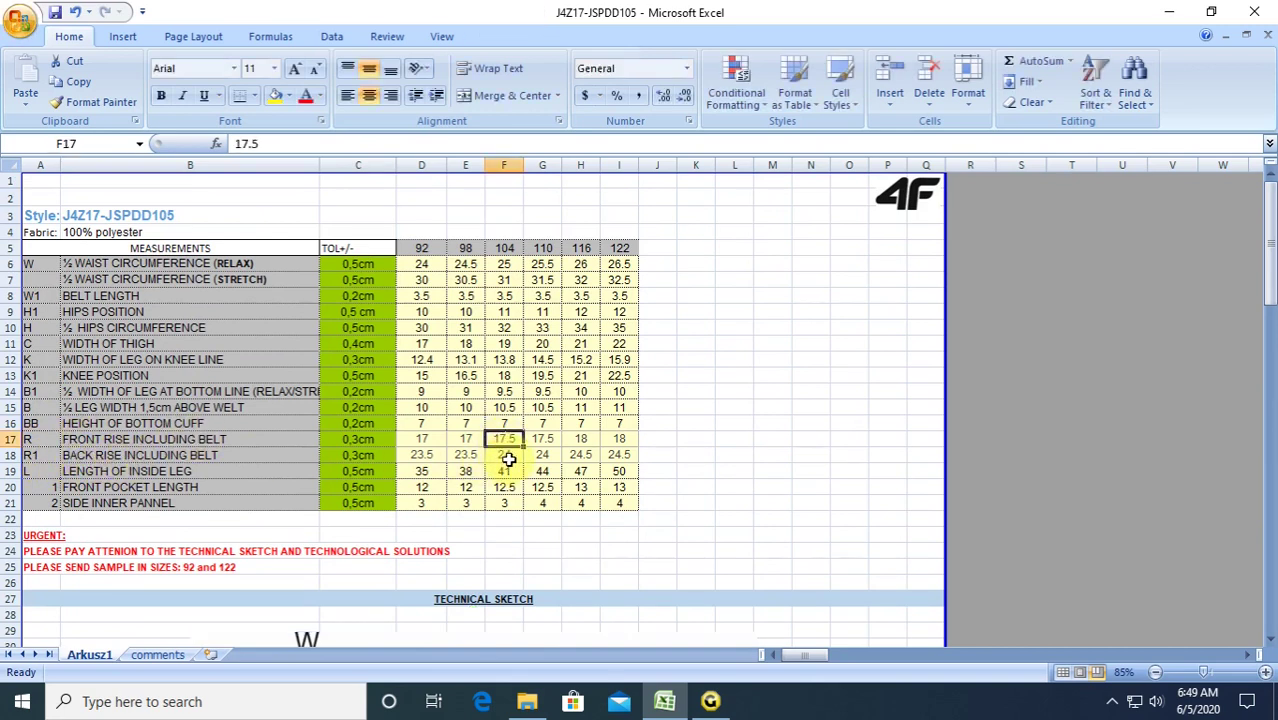
{"action": "left_click", "coordinate": [508, 457]}
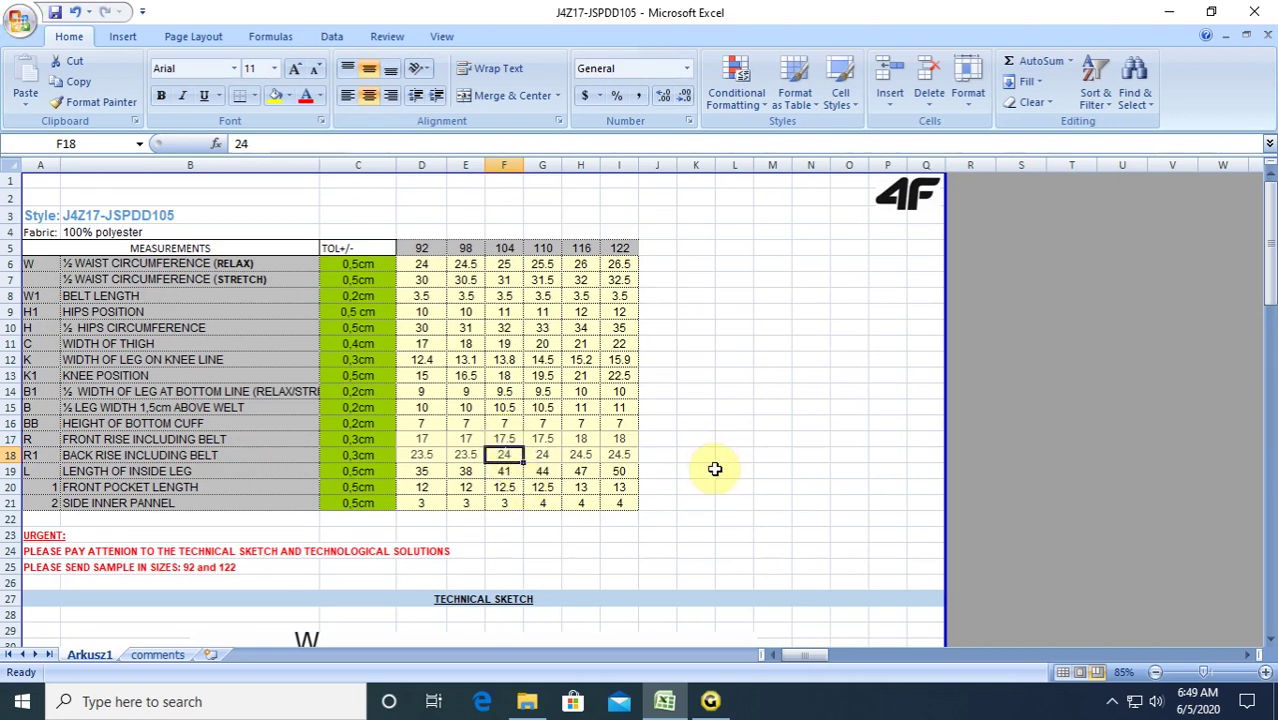
{"action": "left_click", "coordinate": [735, 454]}
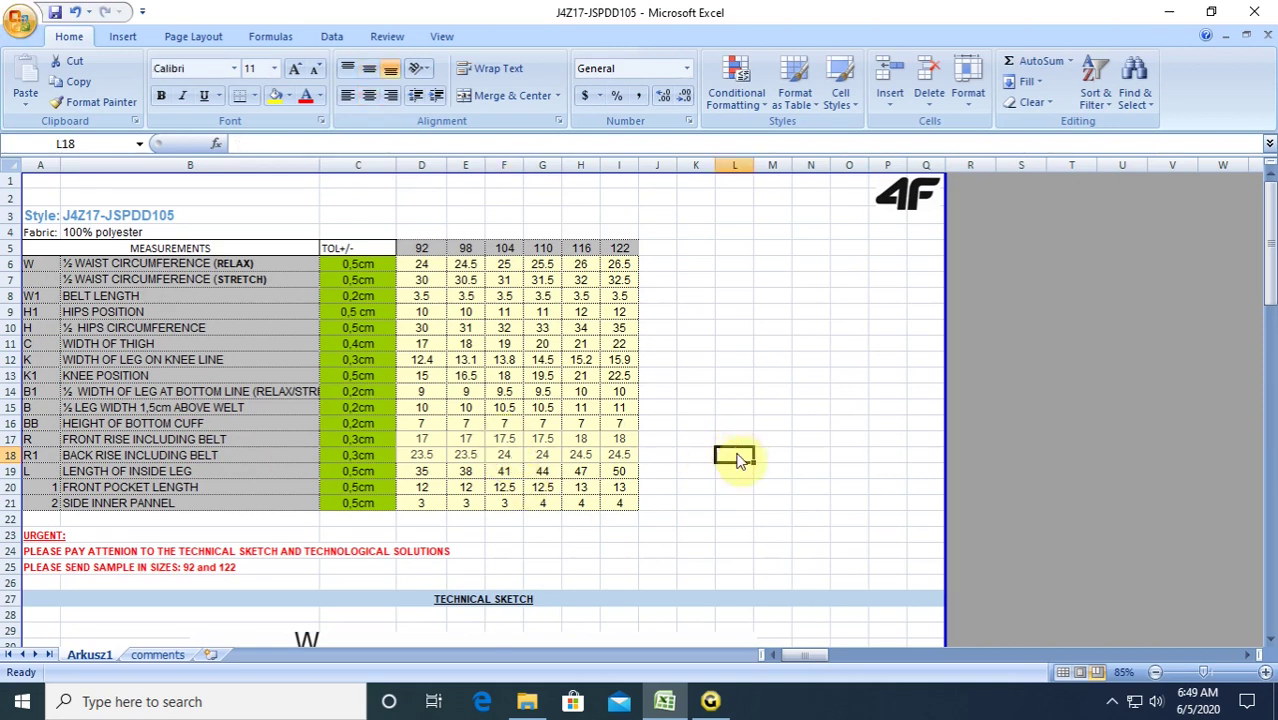
{"action": "type", "text": "="}
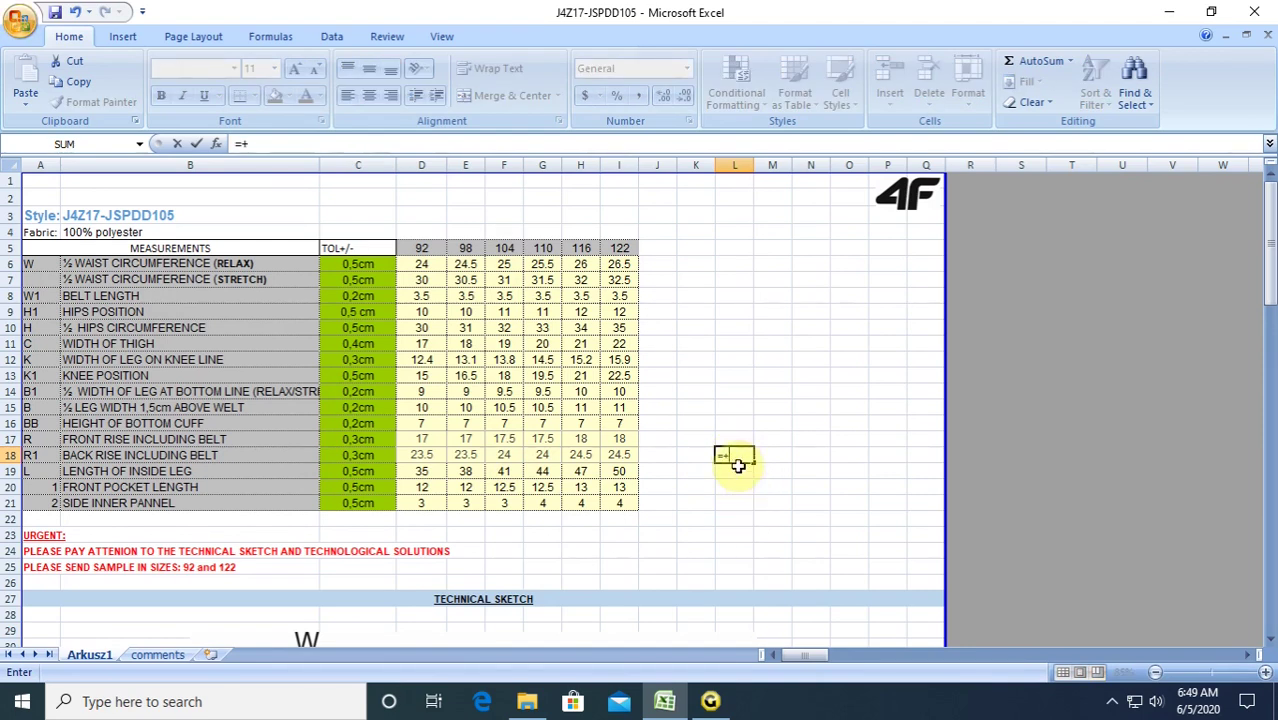
{"action": "type", "text": "+"}
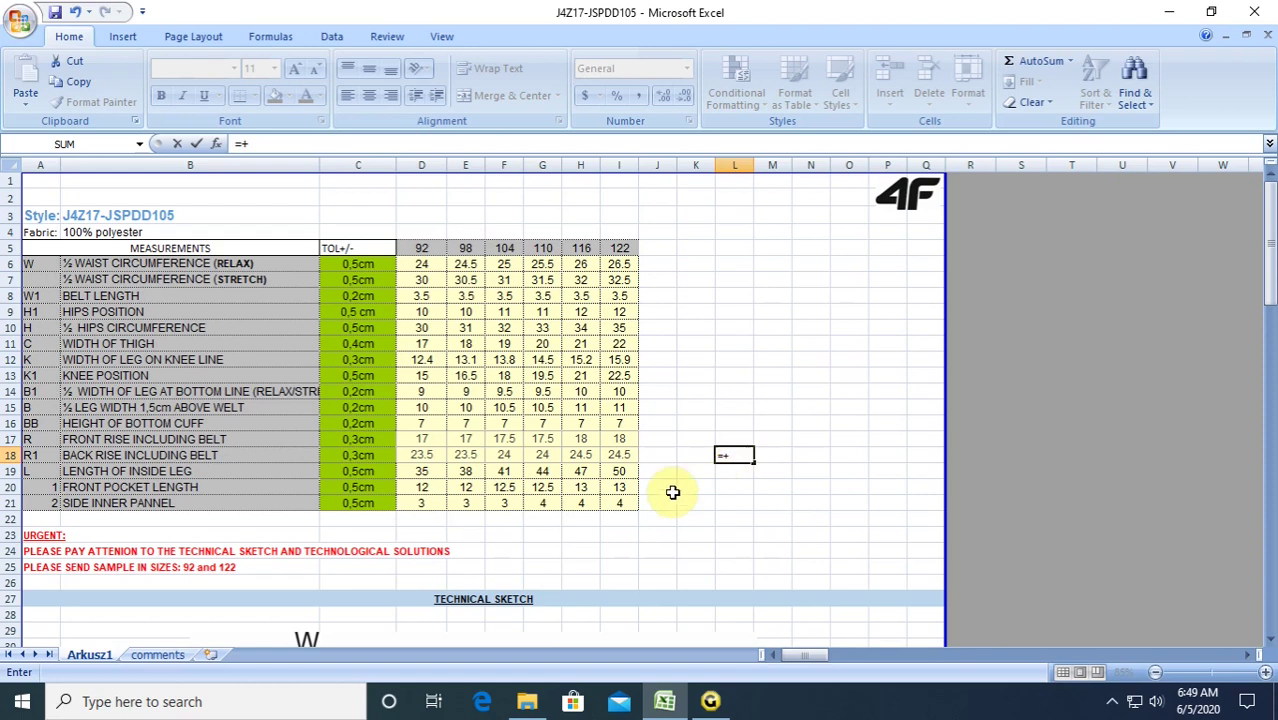
{"action": "left_click", "coordinate": [505, 441]}
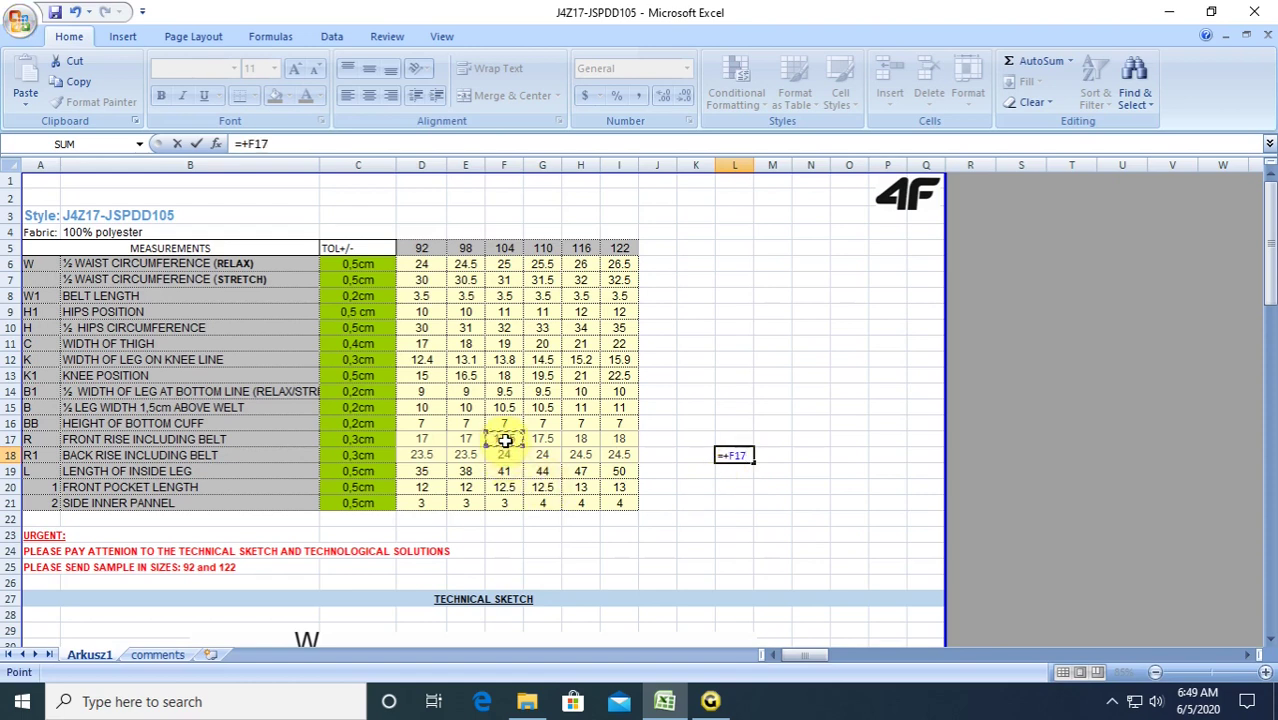
{"action": "type", "text": "+"}
{"action": "left_click", "coordinate": [503, 455]}
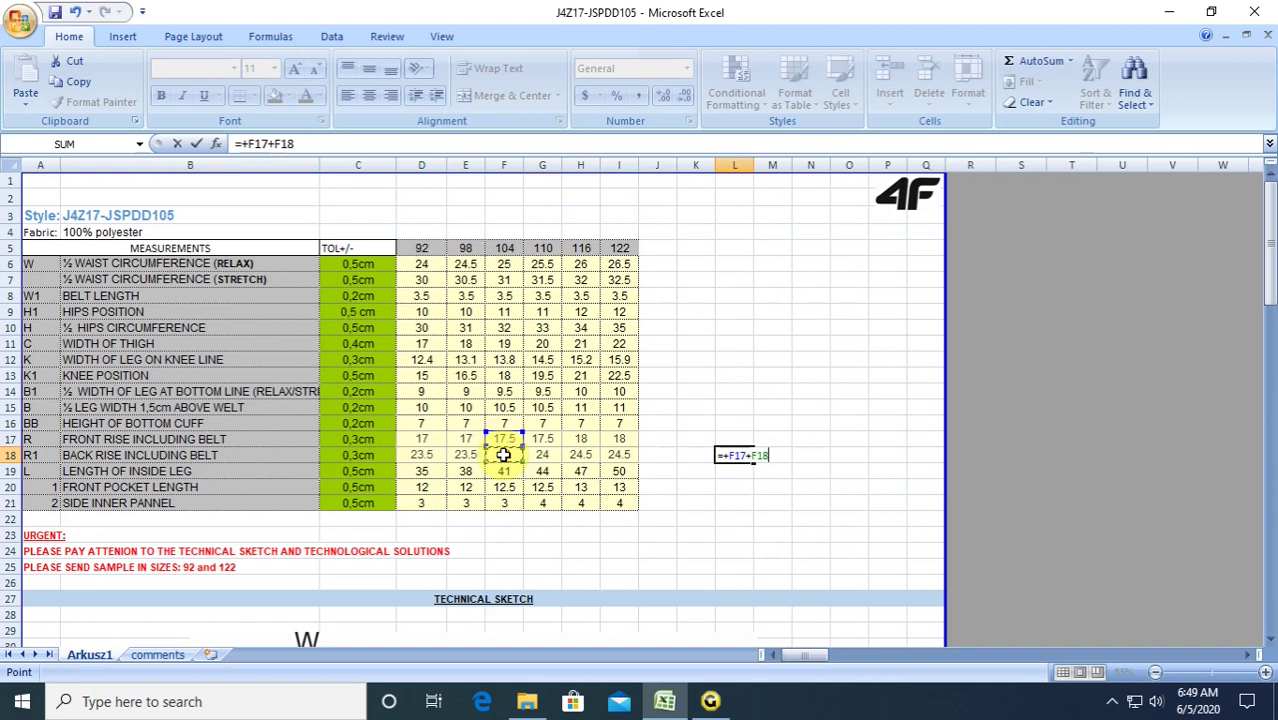
{"action": "key", "text": "Return"}
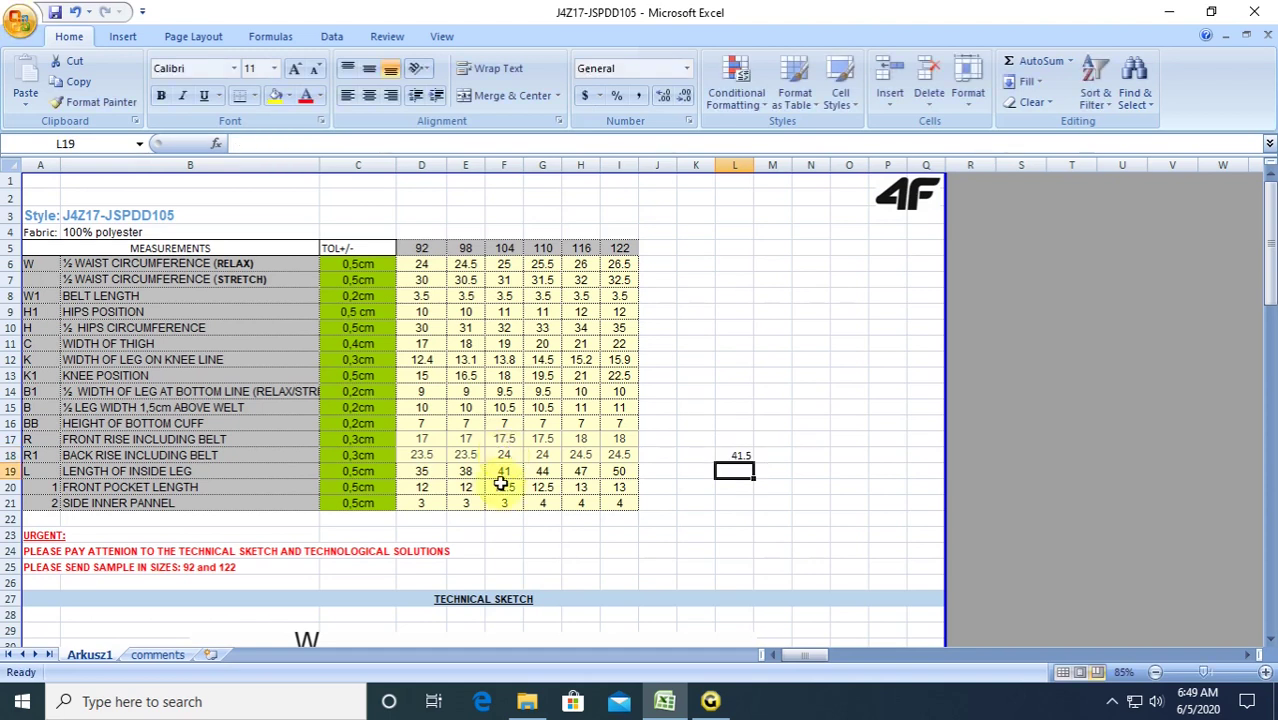
Try to halve the rise total in cell L19 with the formula =/L182.
{"action": "left_click", "coordinate": [736, 457]}
{"action": "left_click", "coordinate": [738, 484]}
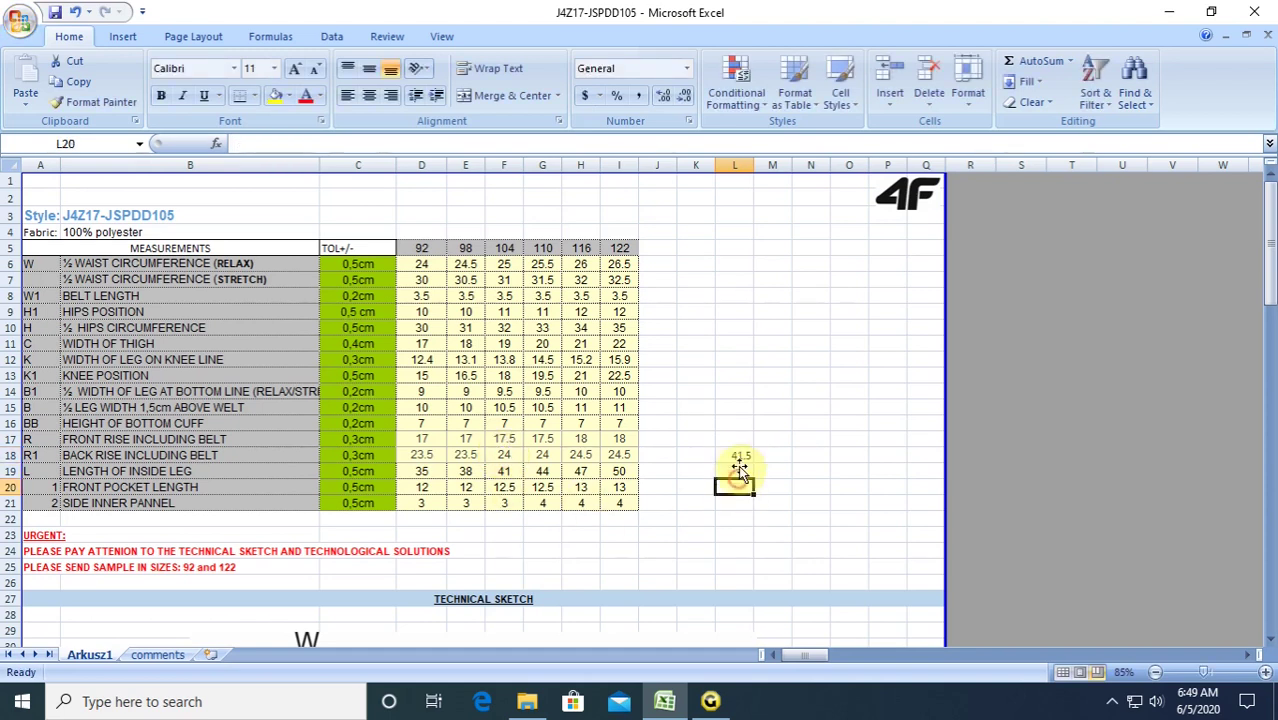
{"action": "left_click", "coordinate": [740, 455]}
{"action": "left_click", "coordinate": [740, 470]}
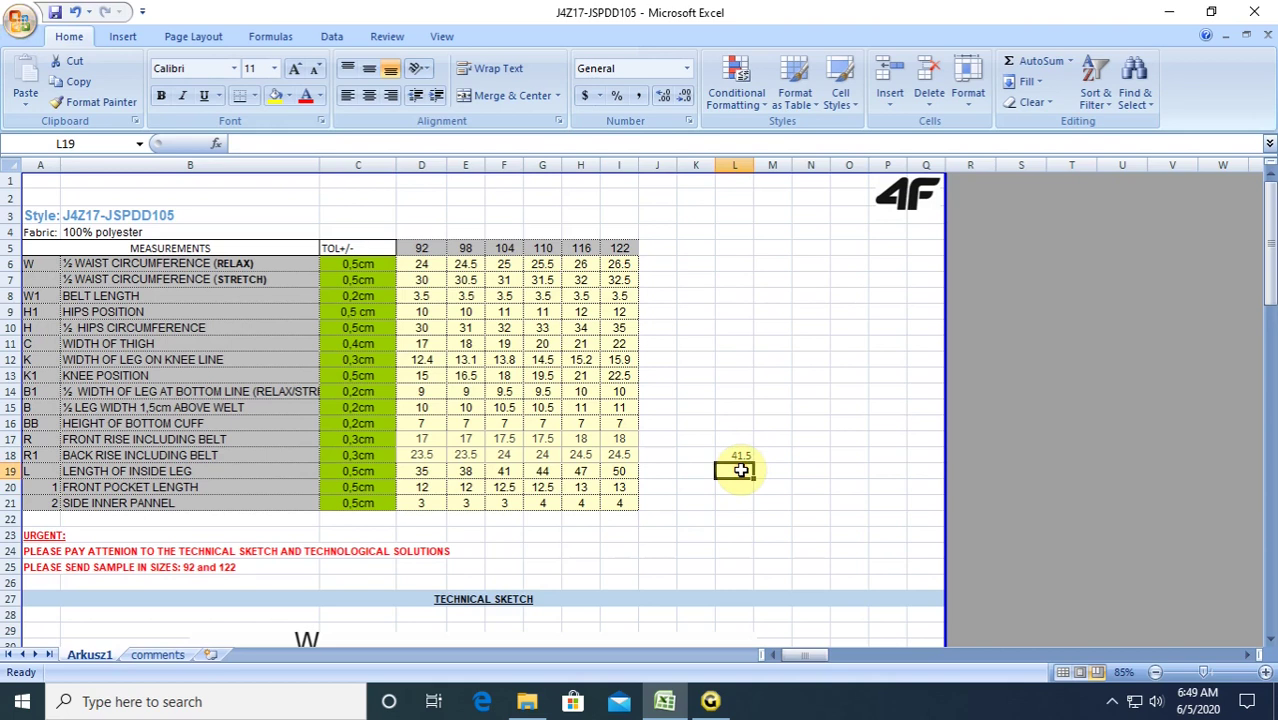
{"action": "type", "text": "="}
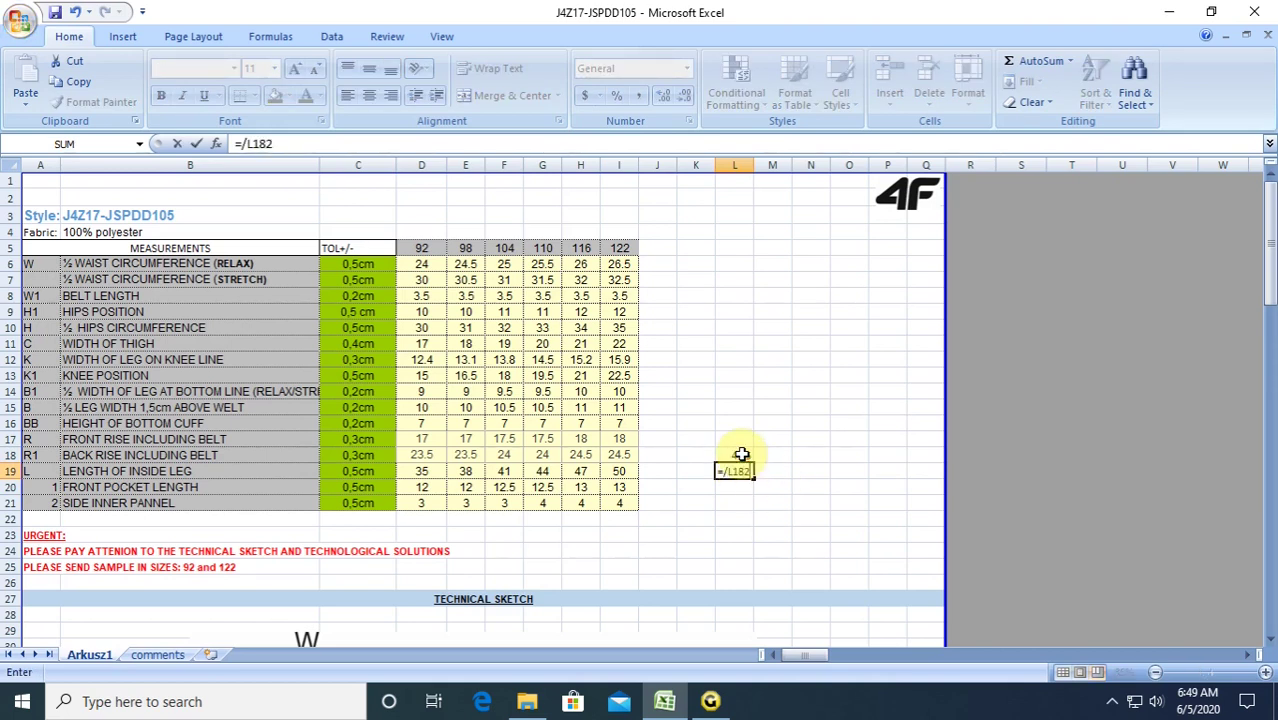
{"action": "type", "text": "/L182"}
{"action": "key", "text": "Return"}
{"action": "left_click", "coordinate": [600, 420]}
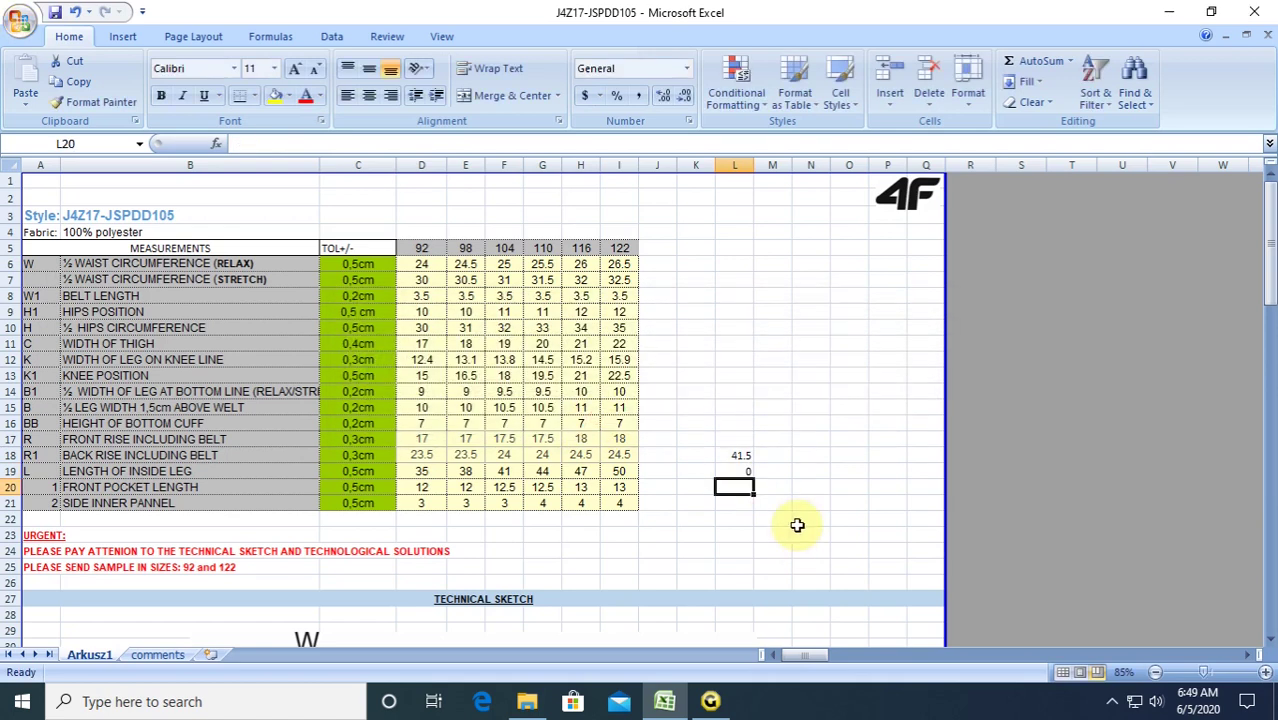
Replace the formula in cell L19 with =L18/2 to halve the combined rise.
{"action": "left_click", "coordinate": [740, 471]}
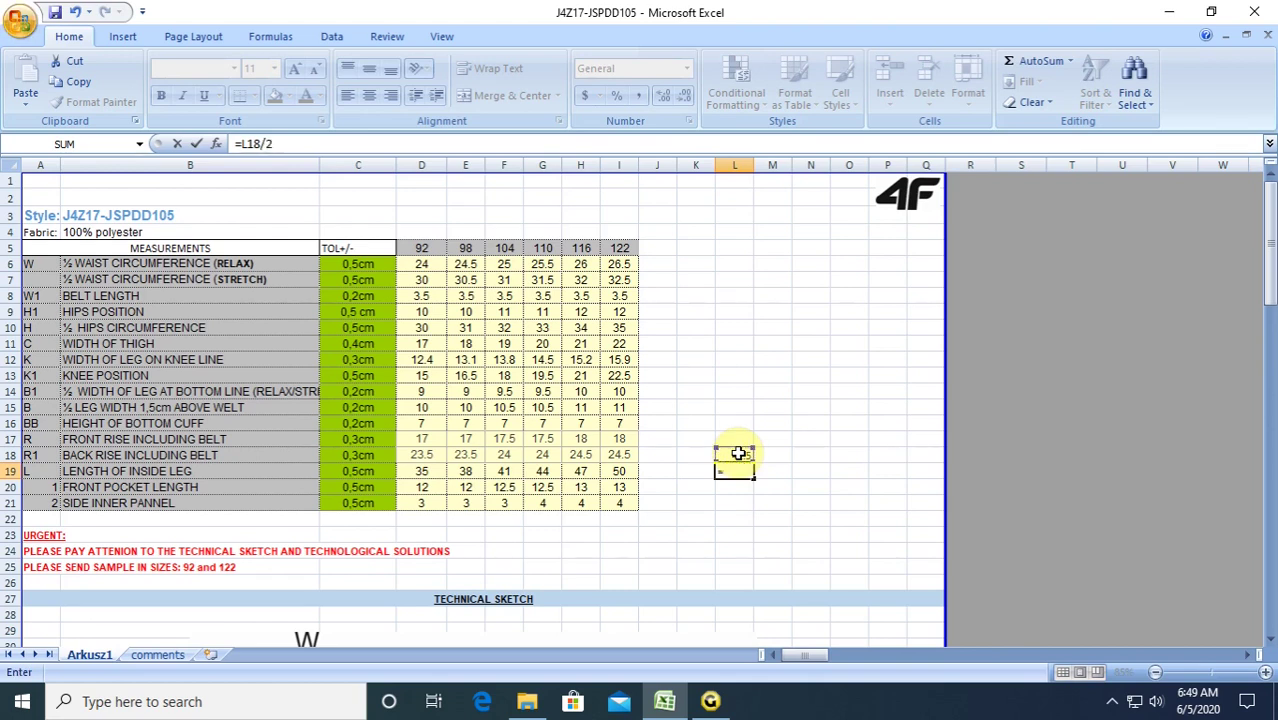
{"action": "key", "text": "Return"}
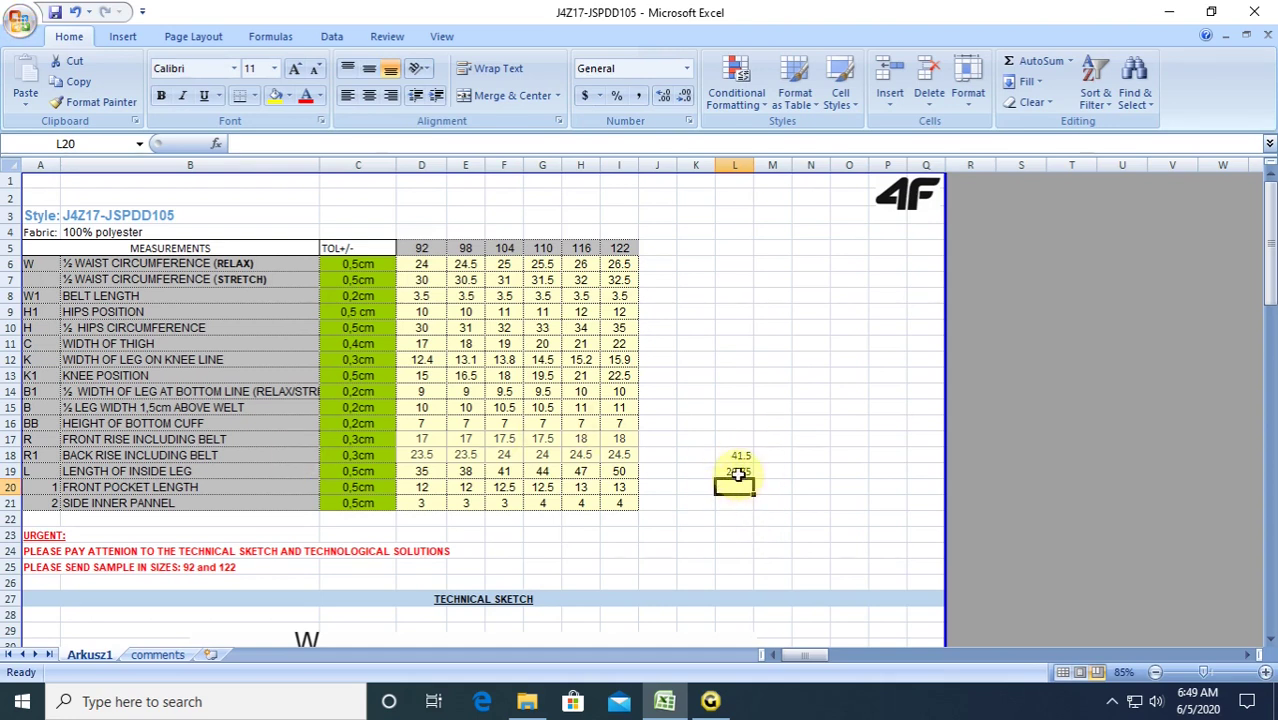
{"action": "left_click", "coordinate": [737, 474]}
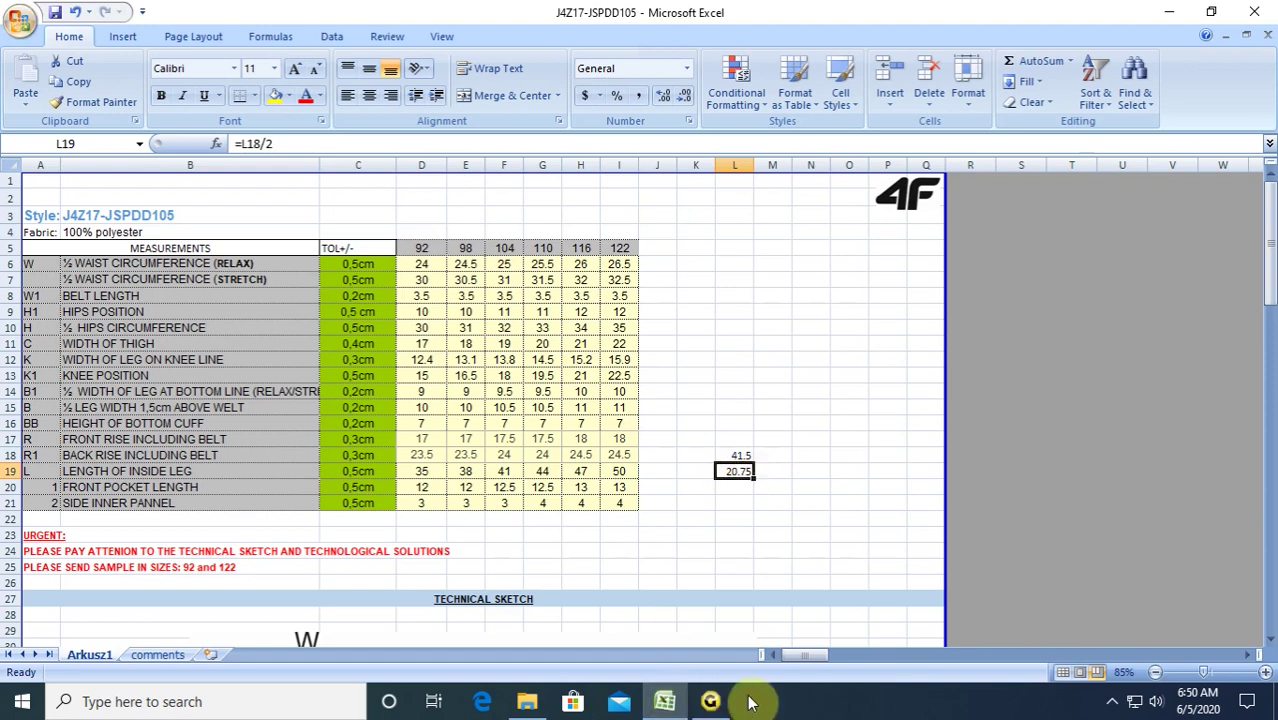
Highlight the size 104 measurement column, cells F5:F21, with a gold fill colour.
{"action": "left_click", "coordinate": [712, 701]}
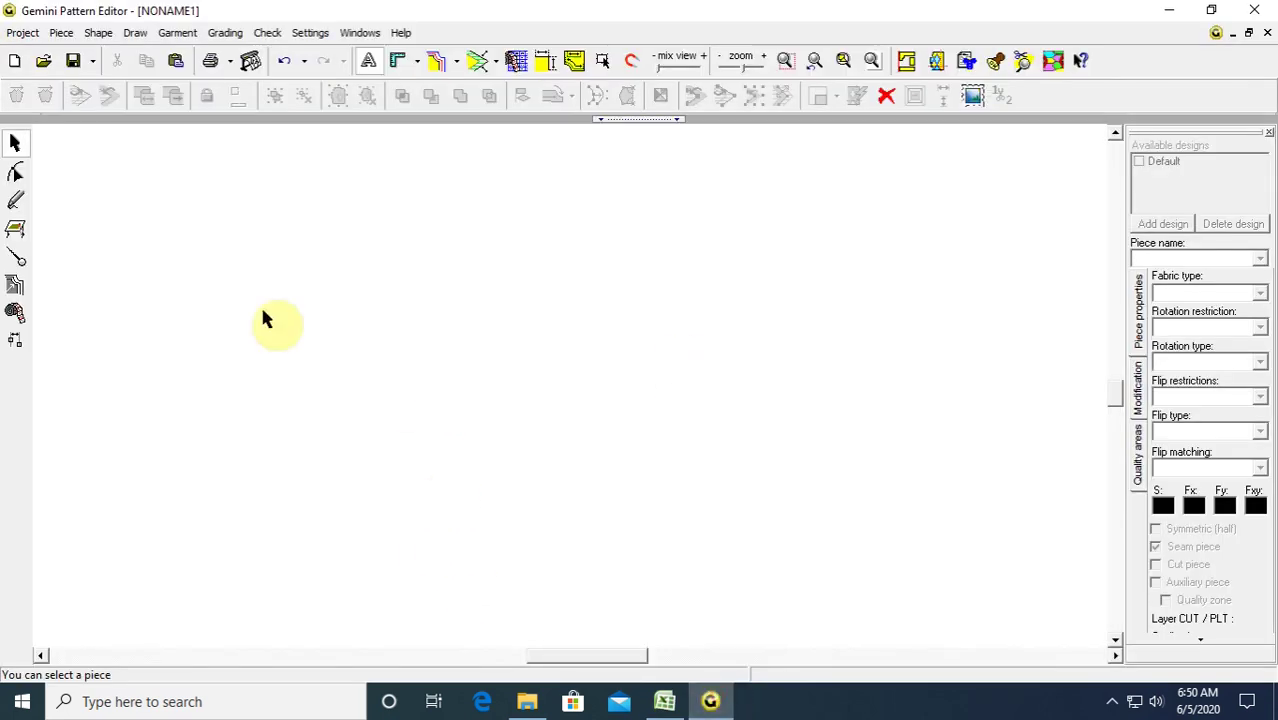
{"action": "left_click", "coordinate": [666, 704]}
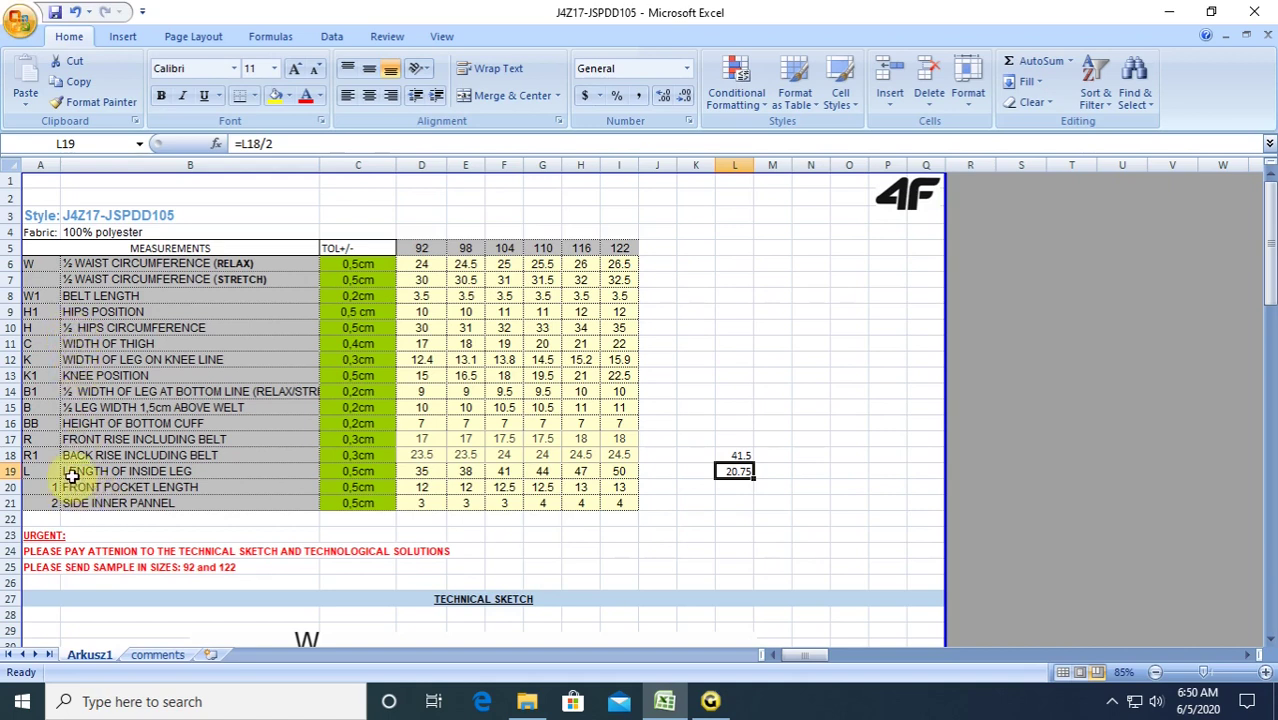
{"action": "left_click", "coordinate": [505, 476]}
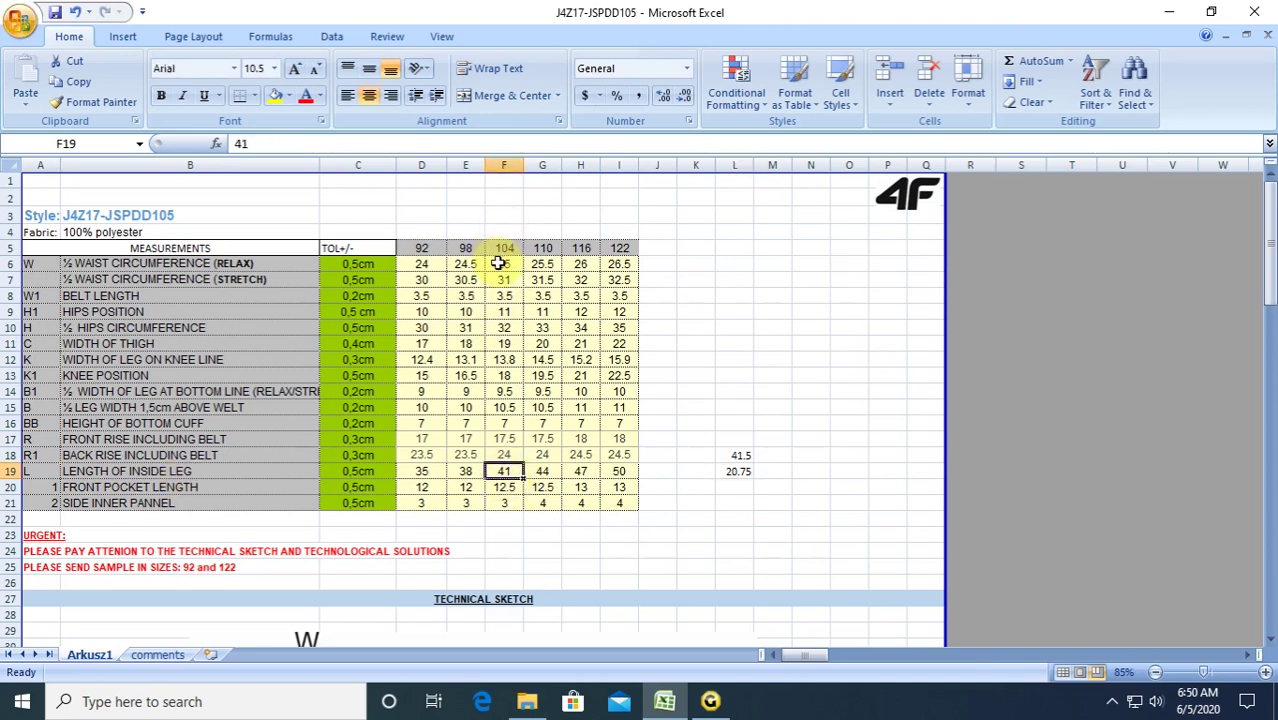
{"action": "left_click_drag", "start_coordinate": [504, 246], "coordinate": [499, 506]}
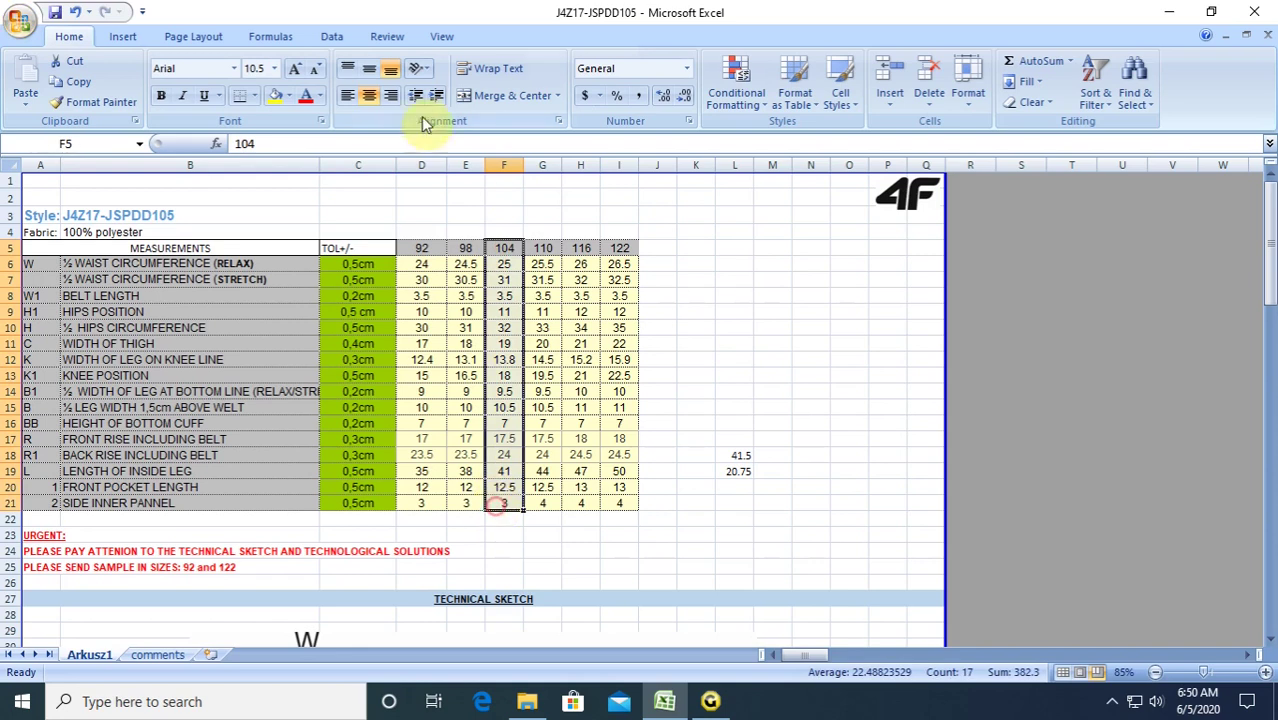
{"action": "left_click", "coordinate": [288, 97]}
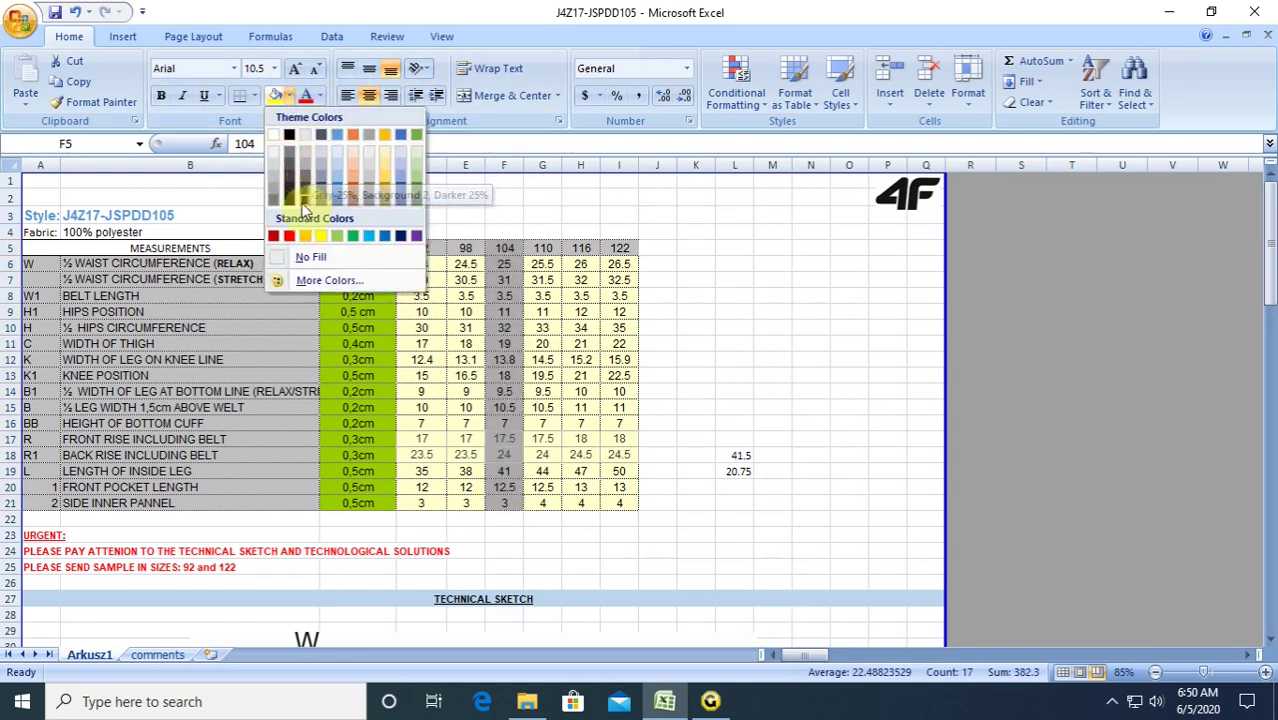
{"action": "left_click", "coordinate": [382, 168]}
{"action": "left_click", "coordinate": [620, 439]}
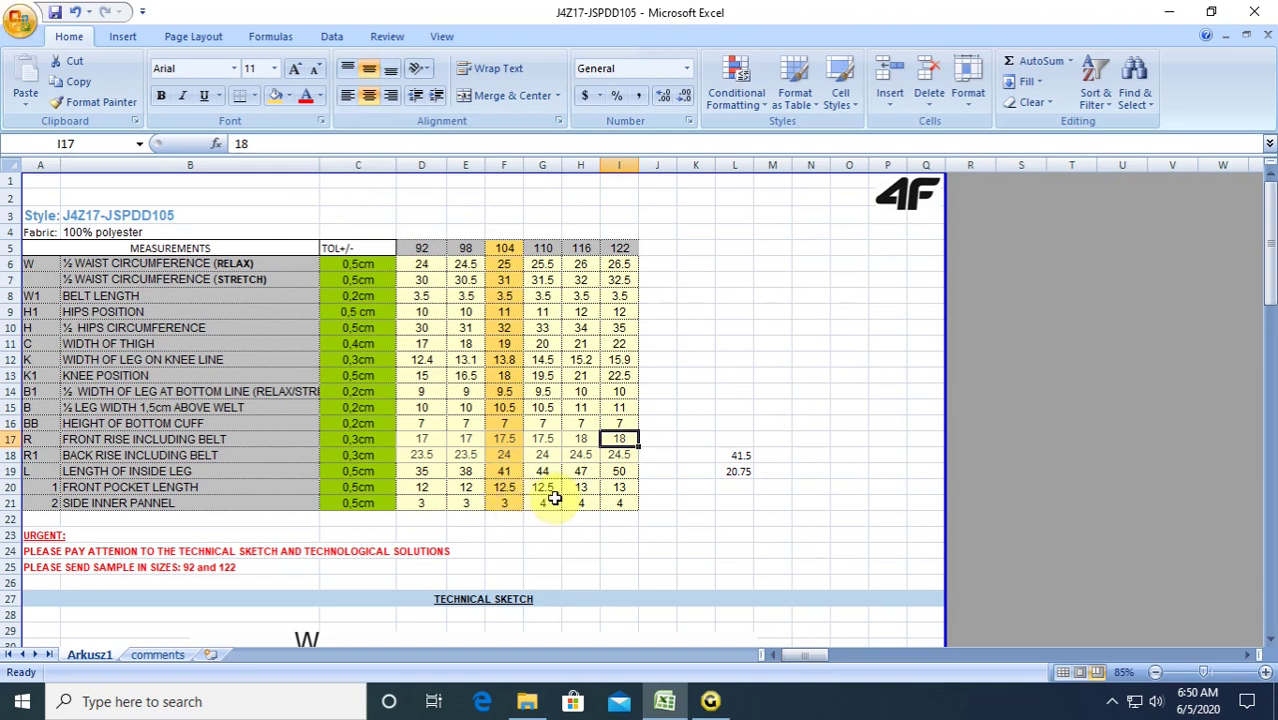
Enter the size 104 inside leg length, 41, in cell L20 below the halved rise.
{"action": "left_click", "coordinate": [710, 701]}
{"action": "left_click", "coordinate": [678, 712]}
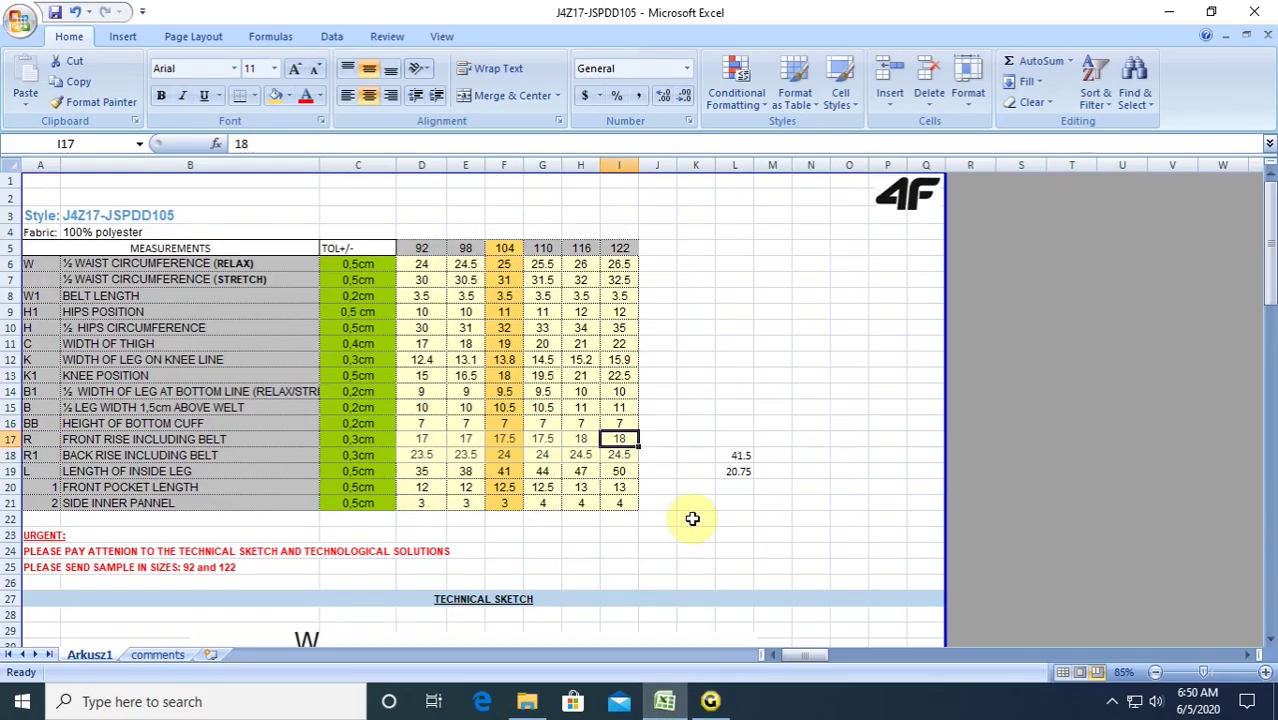
{"action": "left_click", "coordinate": [734, 487]}
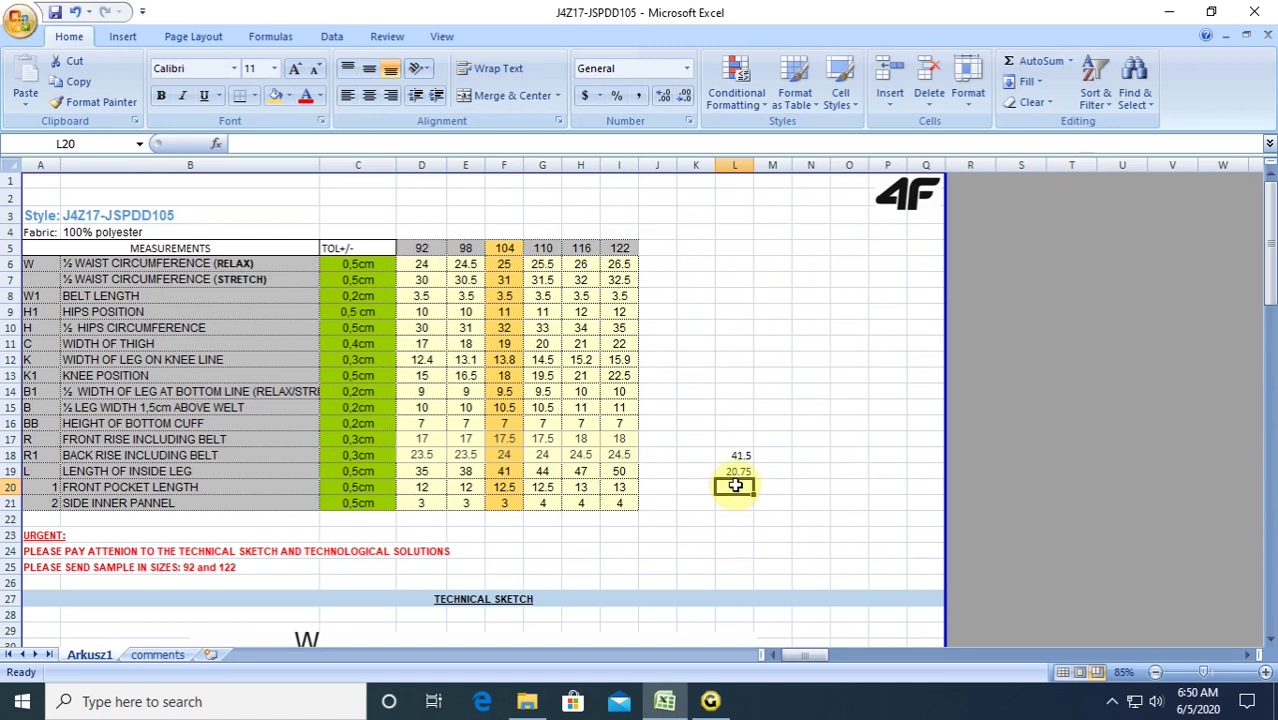
{"action": "type", "text": "41"}
{"action": "key", "text": "Return"}
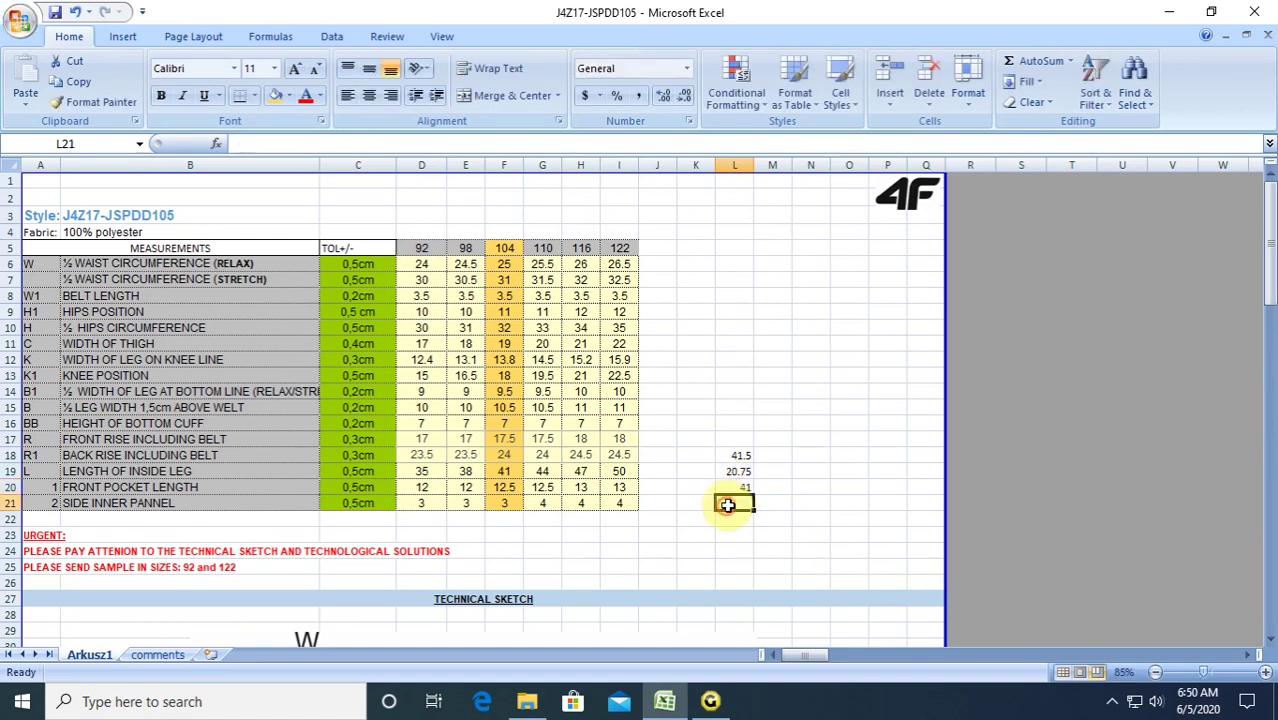
Add the halved rise and the inside leg length, cells L19:L20, with a SUM formula in cell L21.
{"action": "left_click_drag", "start_coordinate": [736, 471], "coordinate": [740, 491]}
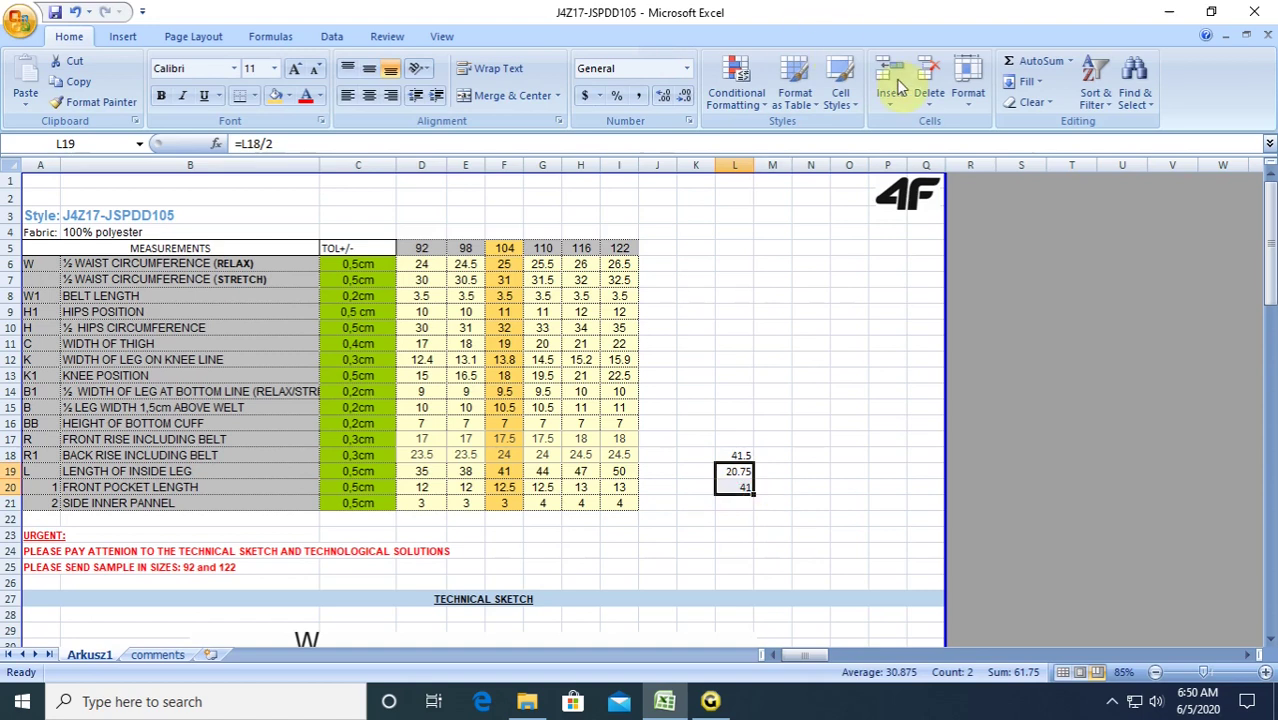
{"action": "left_click", "coordinate": [1025, 62]}
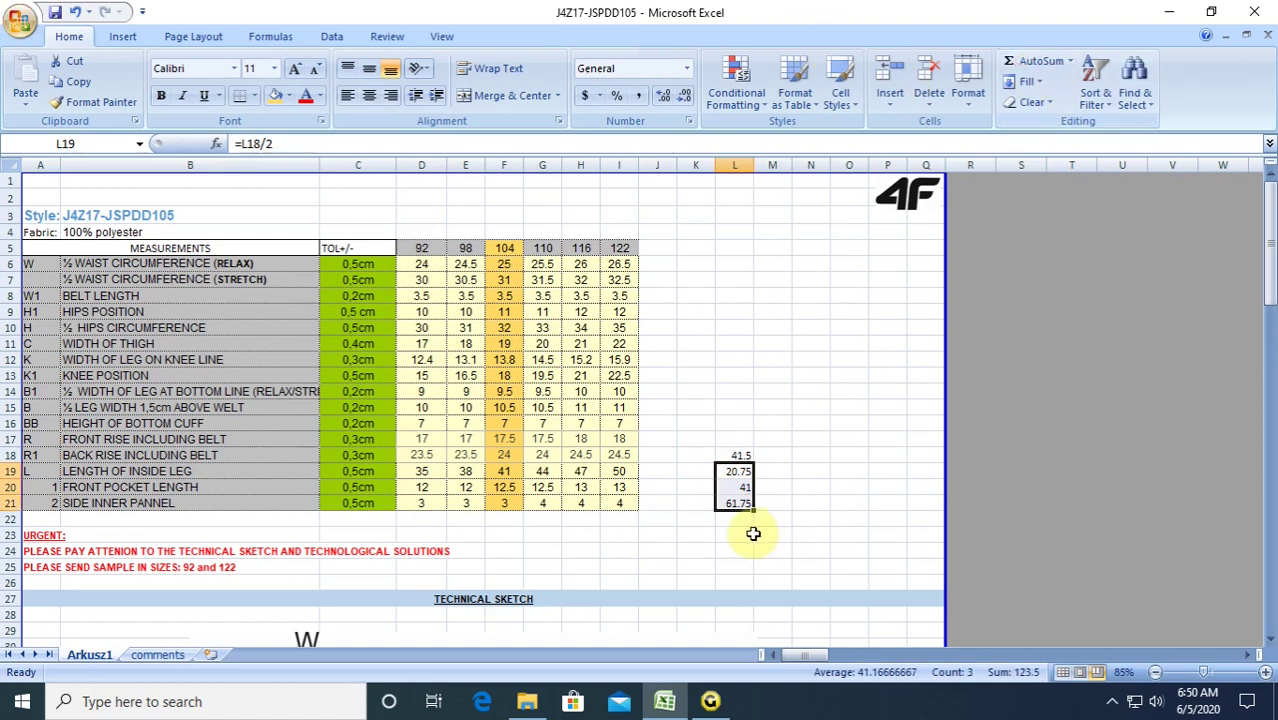
{"action": "left_click", "coordinate": [735, 505]}
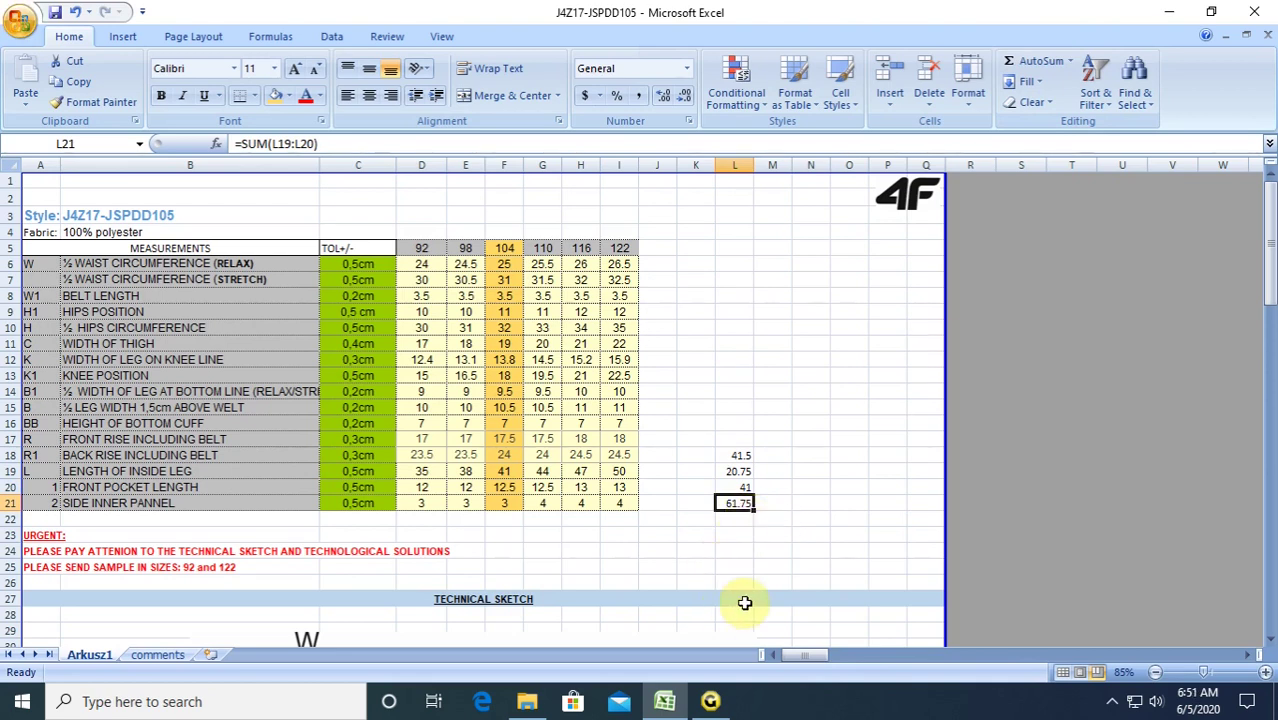
Switch to Gemini Pattern Editor, draw a rectangle for the trouser leg and set its width to 62 cm.
{"action": "left_click", "coordinate": [711, 701]}
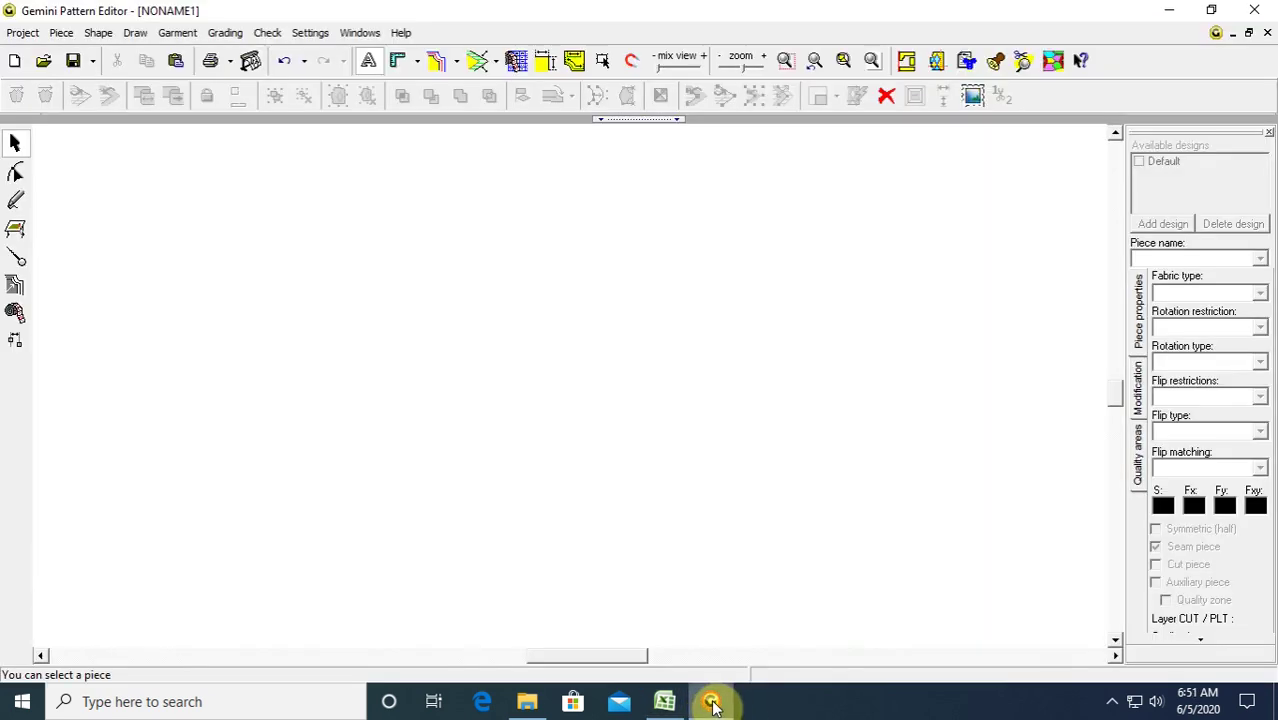
{"action": "left_click", "coordinate": [15, 200]}
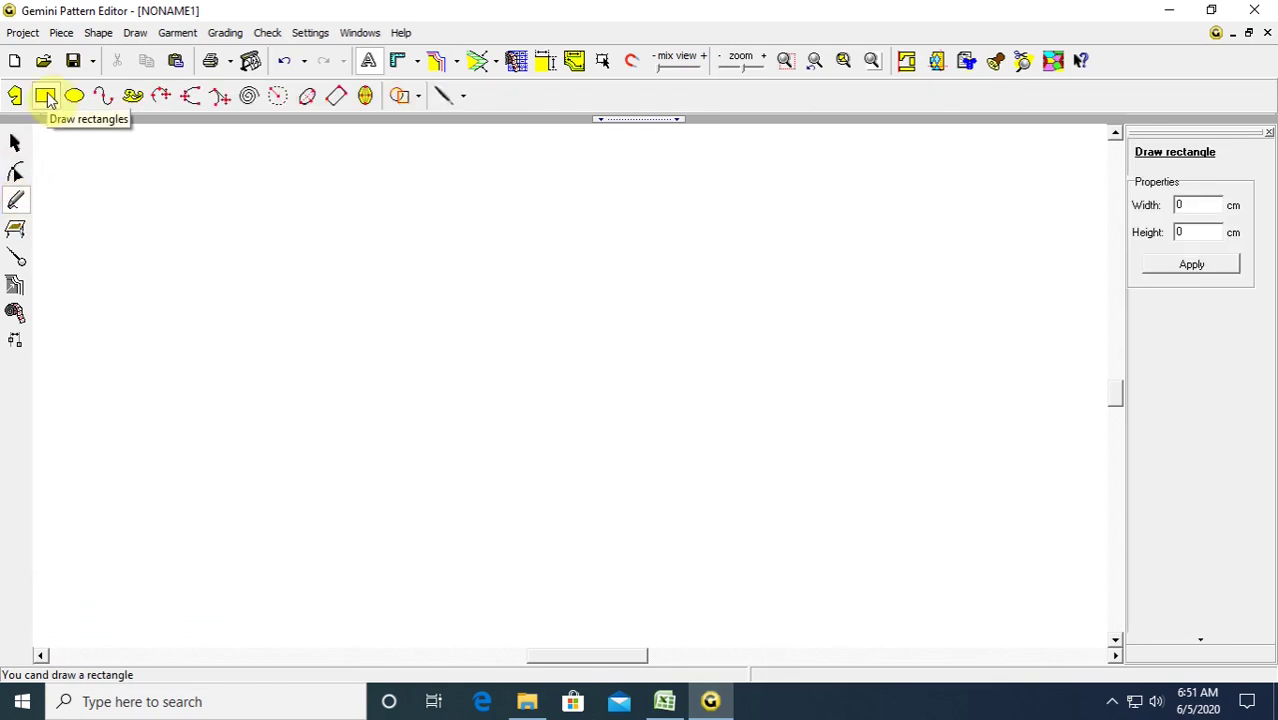
{"action": "left_click_drag", "start_coordinate": [322, 297], "coordinate": [721, 349]}
{"action": "double_click", "coordinate": [1200, 206]}
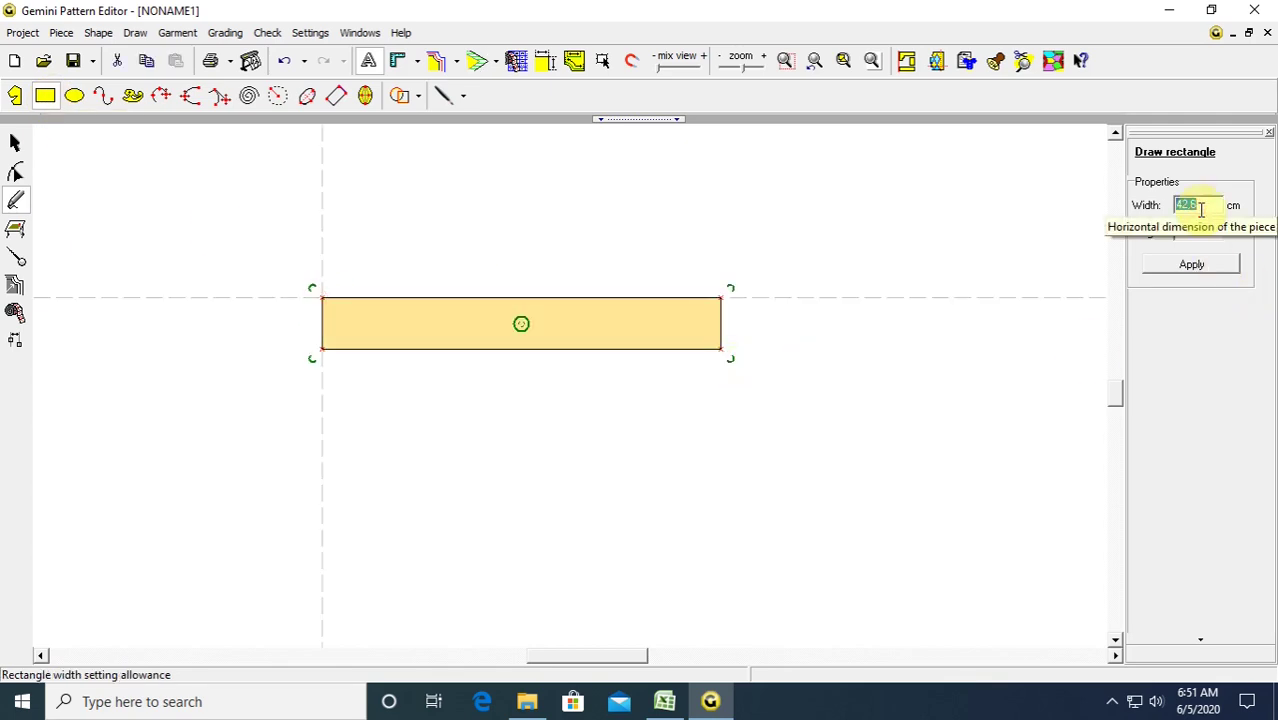
{"action": "type", "text": "62"}
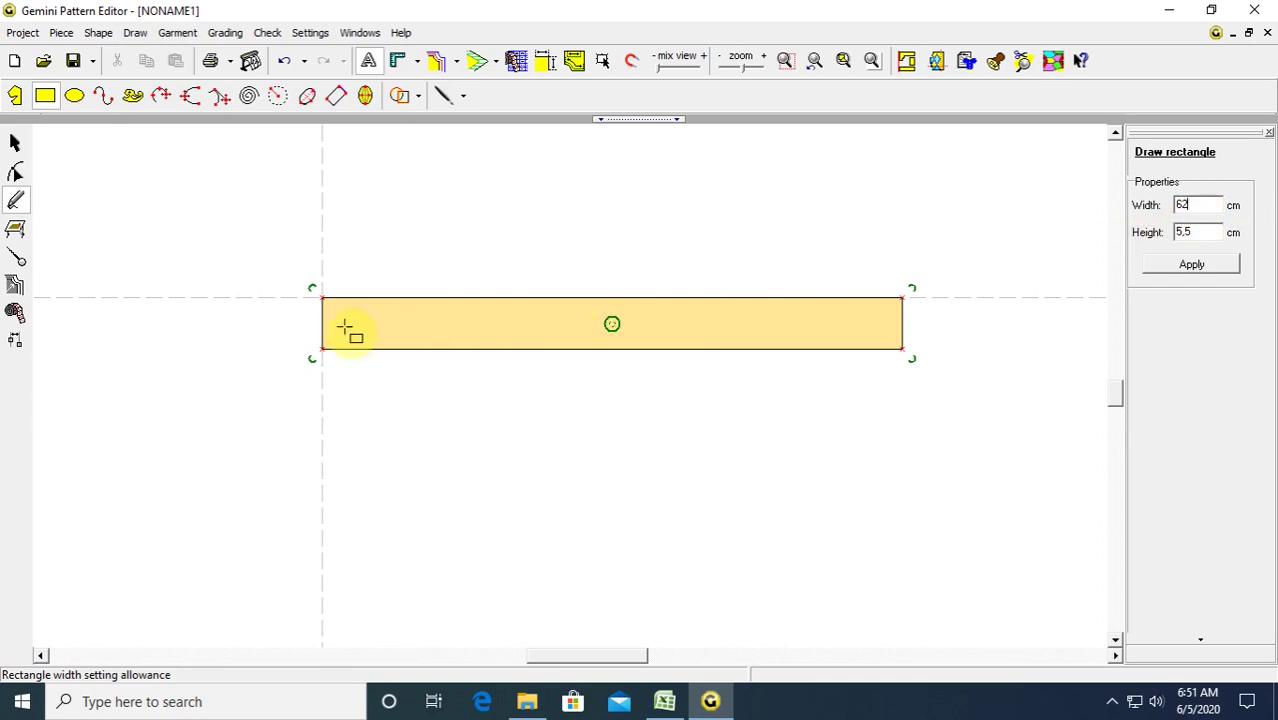
Look up the size 104 thigh width in the Excel chart and set the rectangle's height to 19 cm in Gemini Pattern Editor.
{"action": "left_click", "coordinate": [664, 701]}
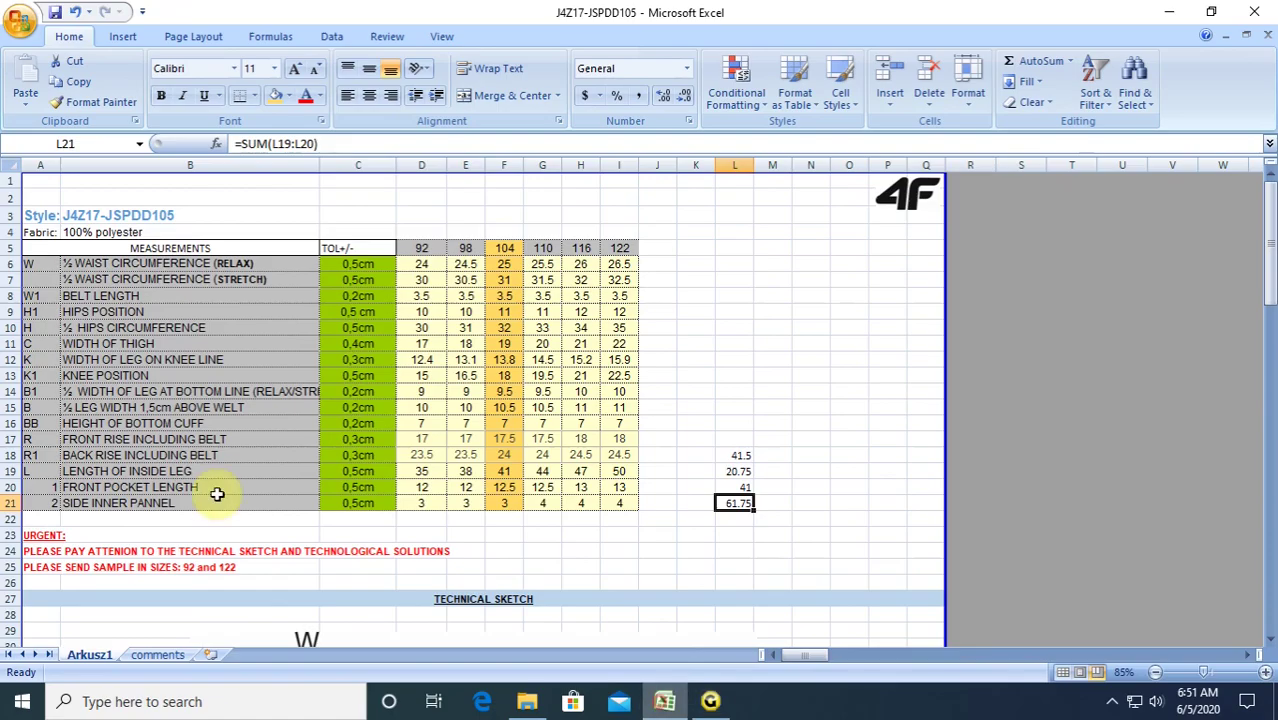
{"action": "scroll", "coordinate": [245, 488], "scroll_direction": "down", "scroll_amount": 4}
{"action": "scroll", "coordinate": [245, 488], "scroll_direction": "down", "scroll_amount": 4}
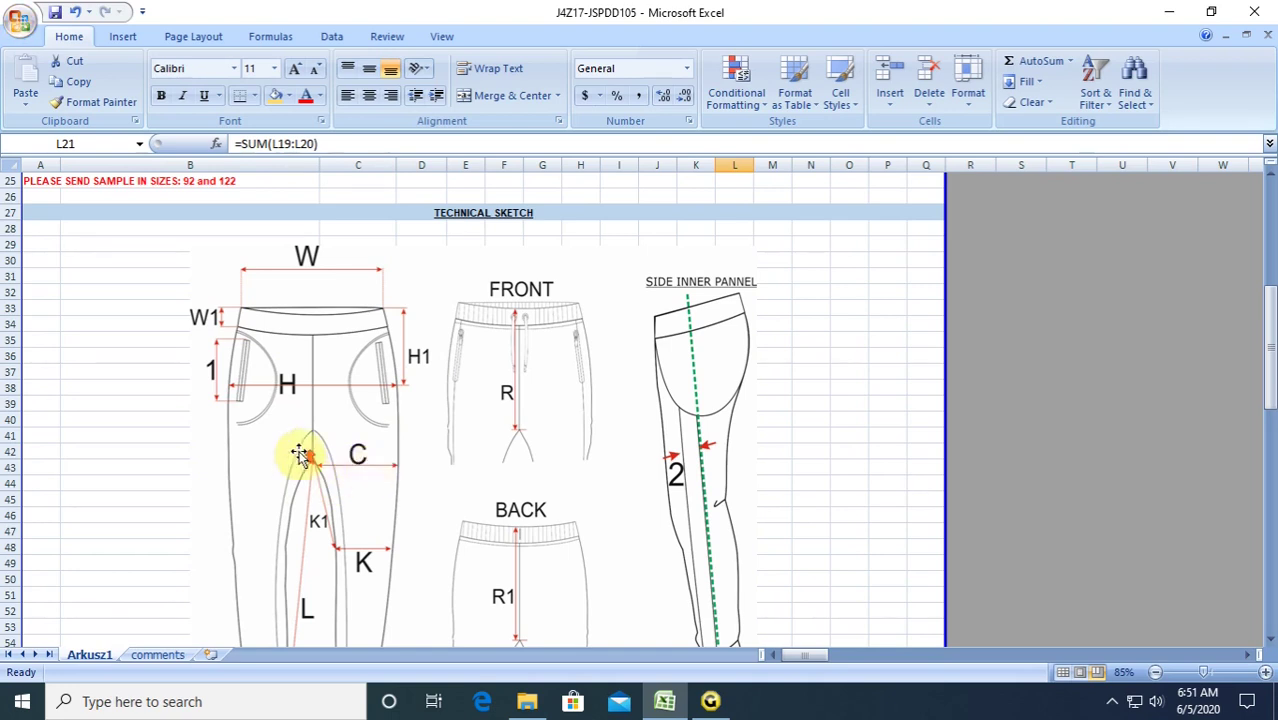
{"action": "scroll", "coordinate": [300, 450], "scroll_direction": "up", "scroll_amount": 8}
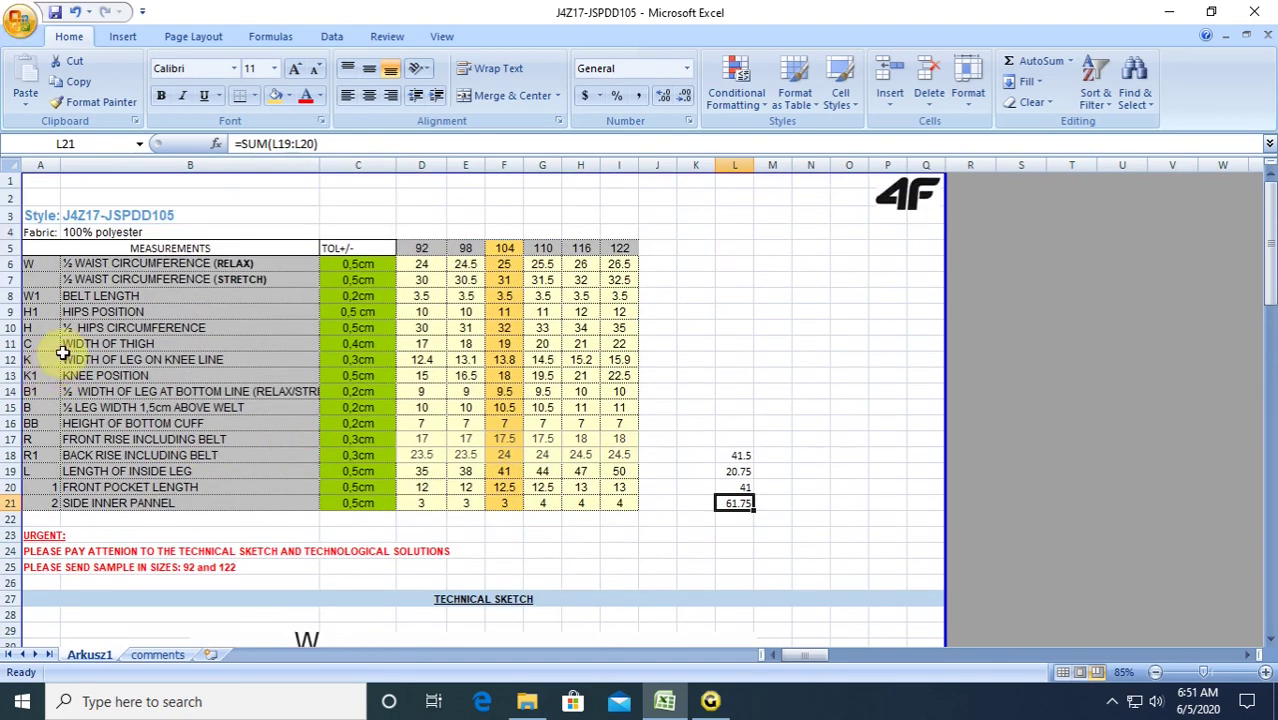
{"action": "left_click", "coordinate": [504, 343]}
{"action": "left_click", "coordinate": [709, 701]}
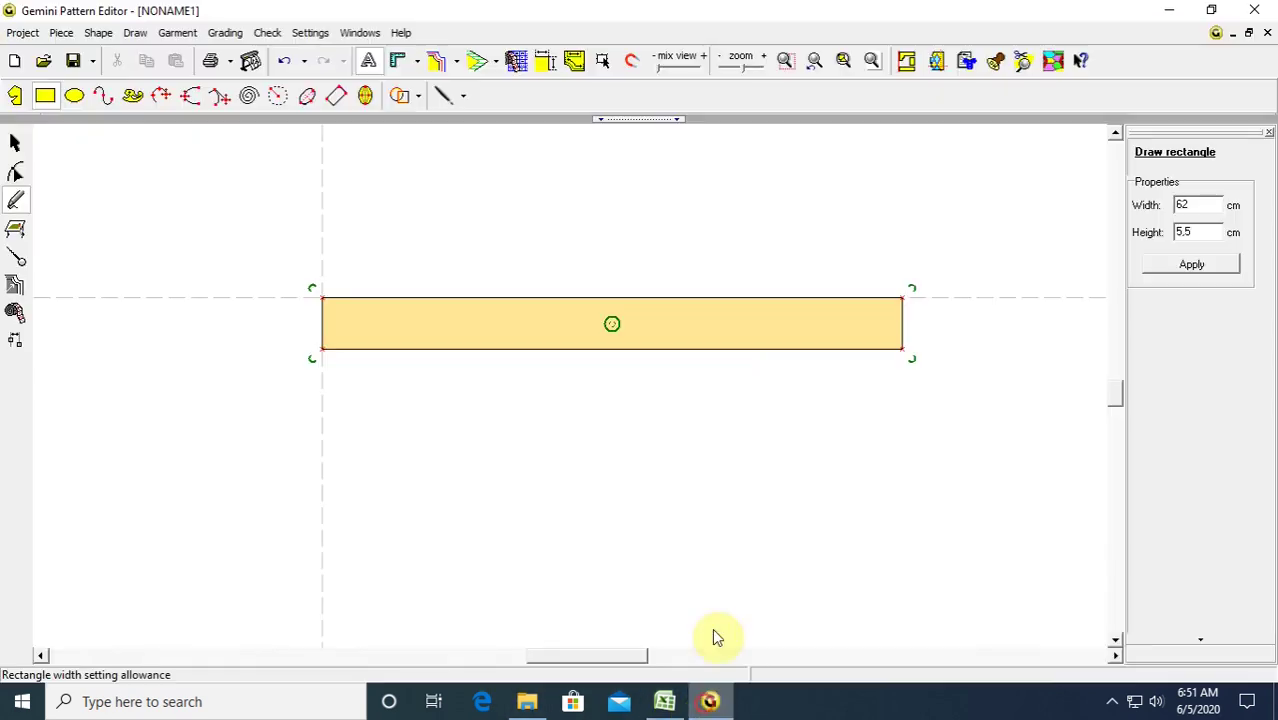
{"action": "left_click", "coordinate": [1190, 231]}
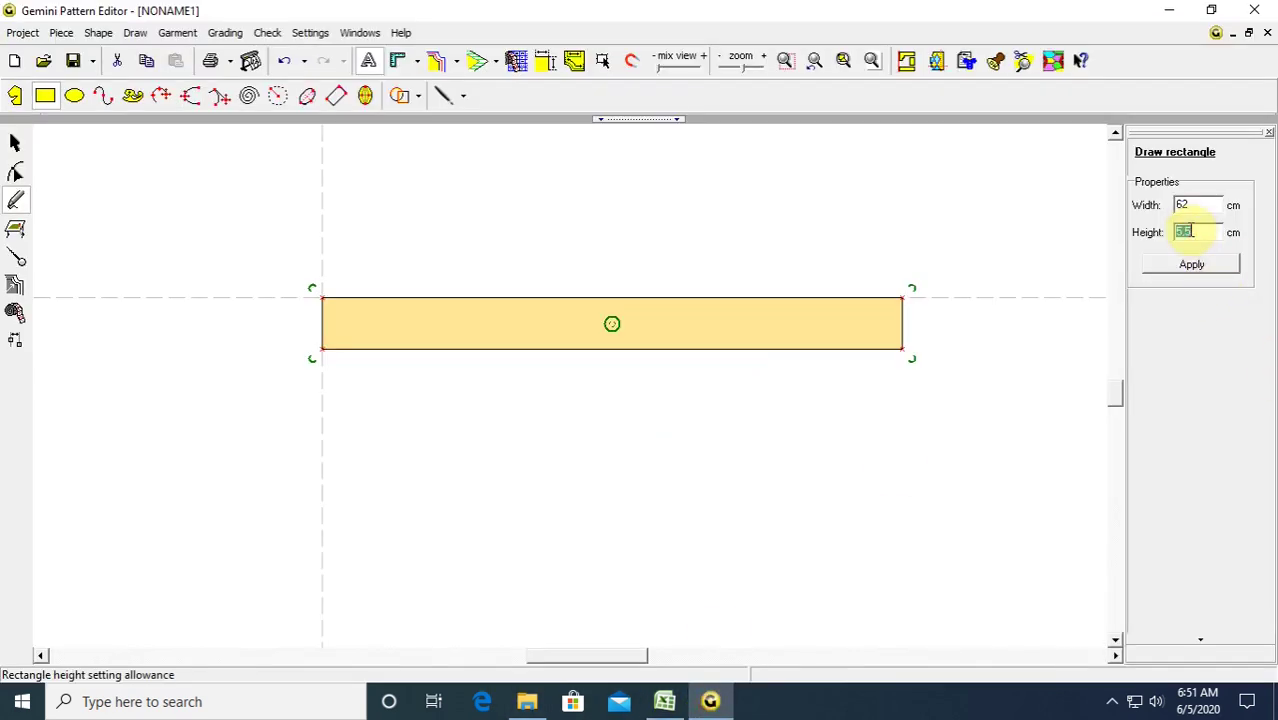
{"action": "type", "text": "19"}
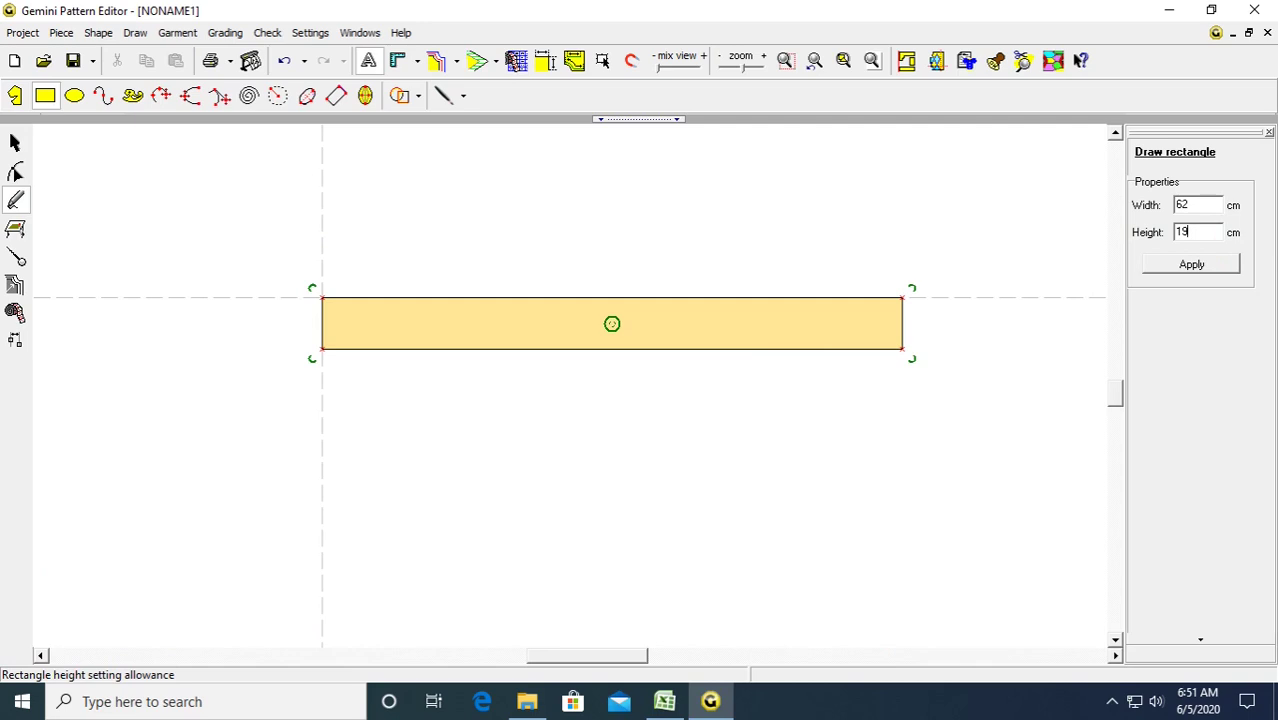
{"action": "key", "text": "Return"}
{"action": "left_click", "coordinate": [1190, 264]}
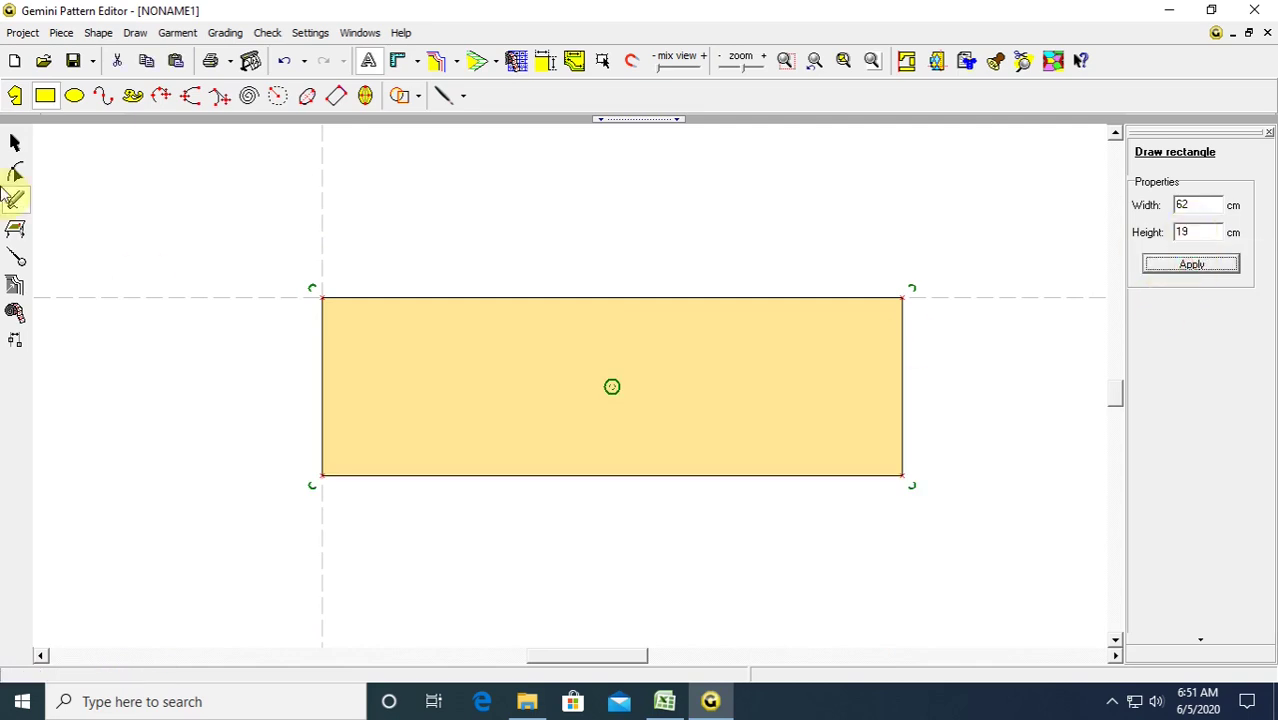
Select the rectangle piece and move it slightly up and to the left in the drawing area.
{"action": "left_click_drag", "start_coordinate": [22, 136], "coordinate": [91, 228]}
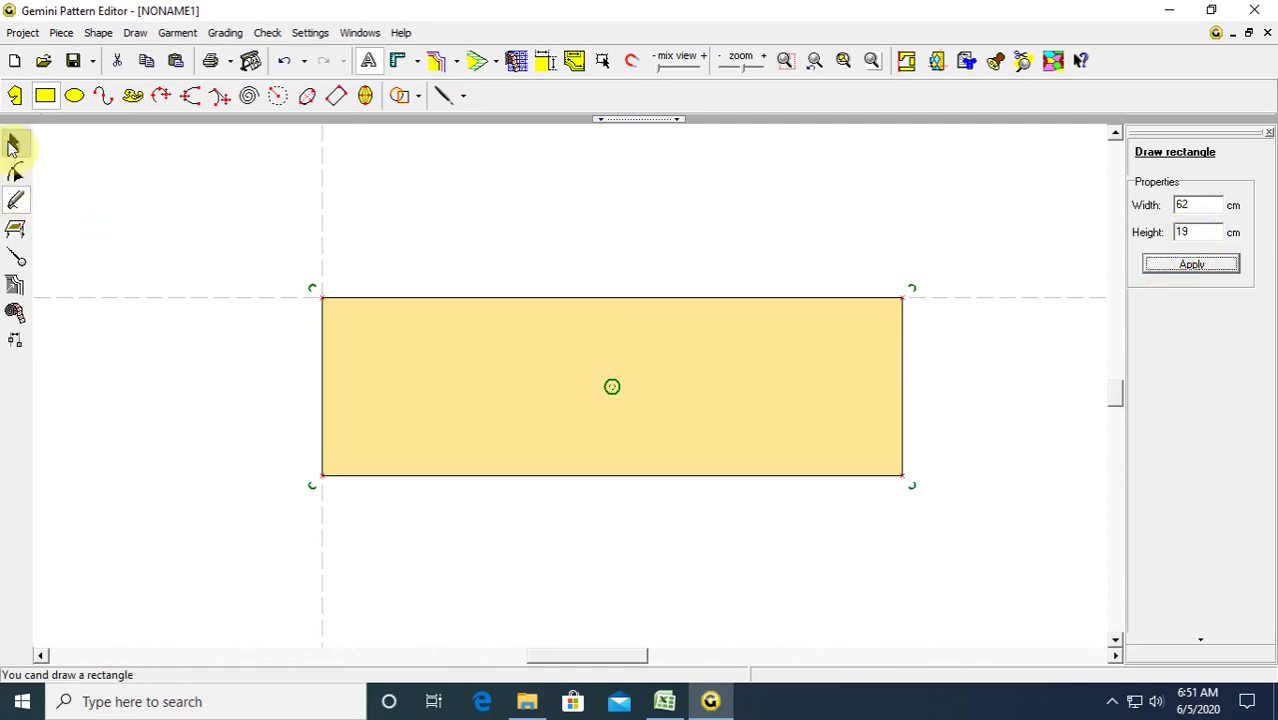
{"action": "left_click", "coordinate": [9, 142]}
{"action": "left_click", "coordinate": [138, 349]}
{"action": "left_click_drag", "start_coordinate": [582, 379], "coordinate": [502, 355]}
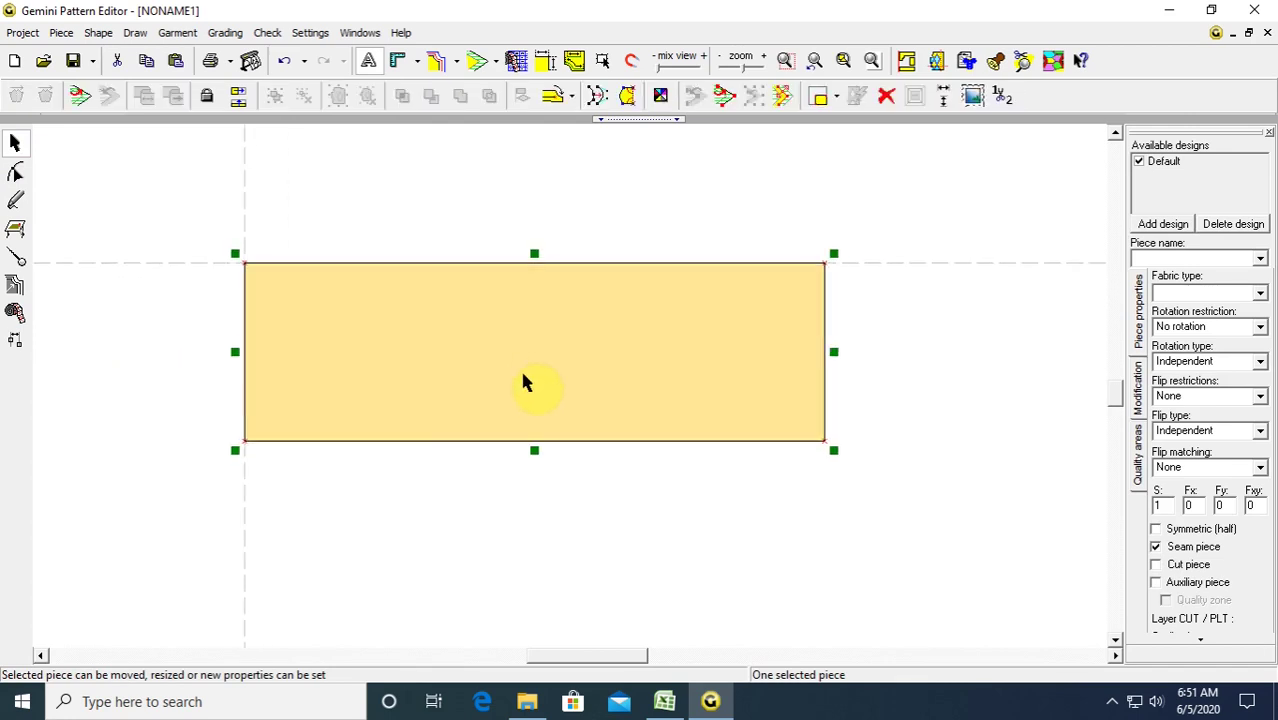
{"action": "mouse_move", "coordinate": [706, 705]}
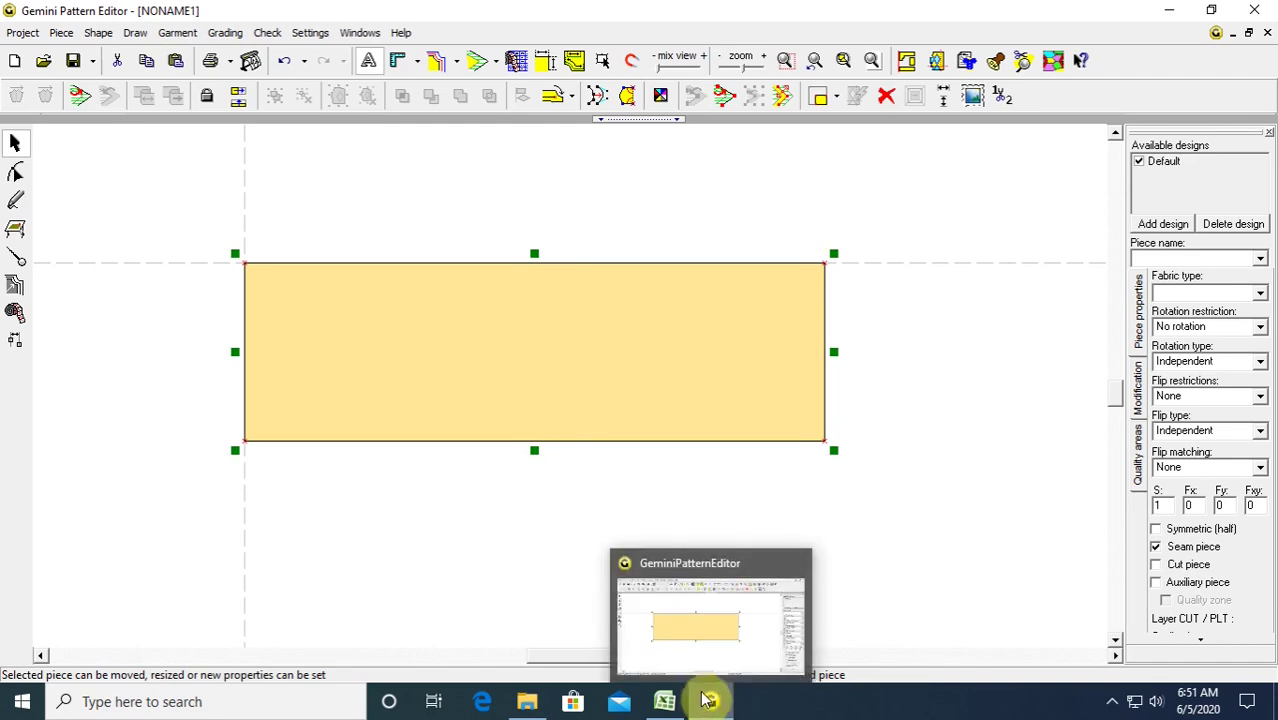
{"action": "left_click", "coordinate": [487, 420]}
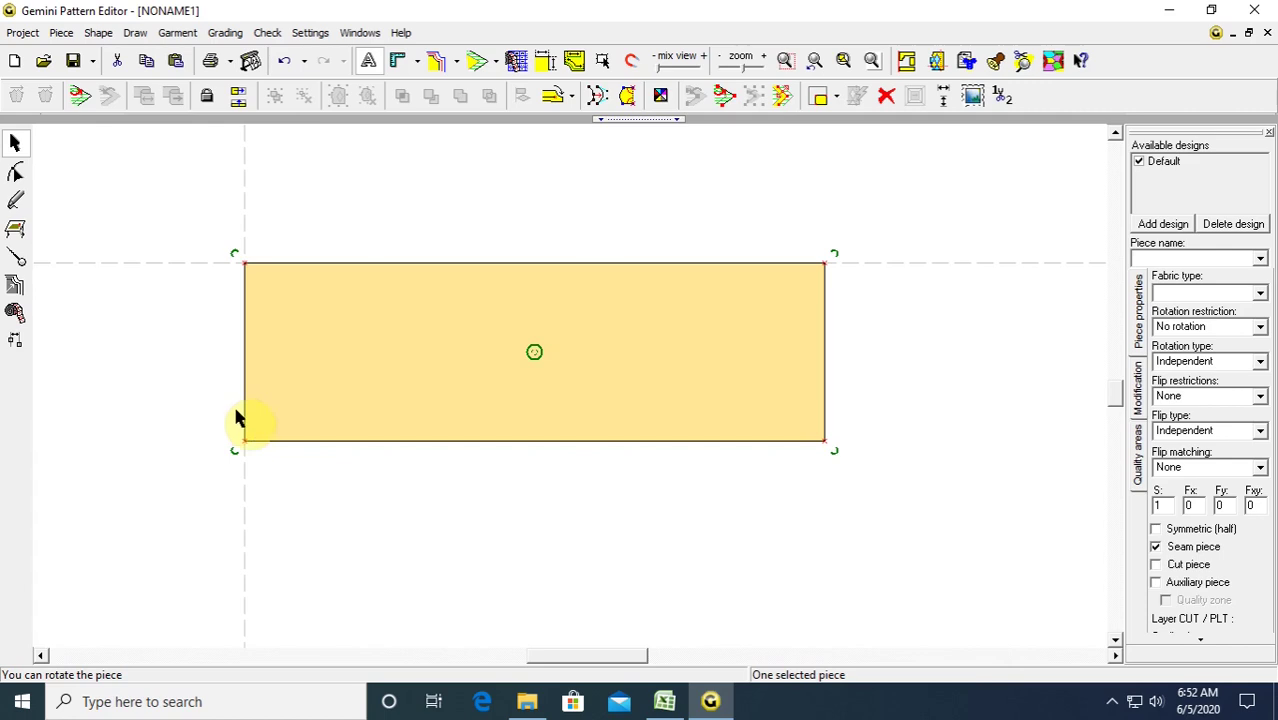
{"action": "left_click_drag", "start_coordinate": [505, 386], "coordinate": [497, 397]}
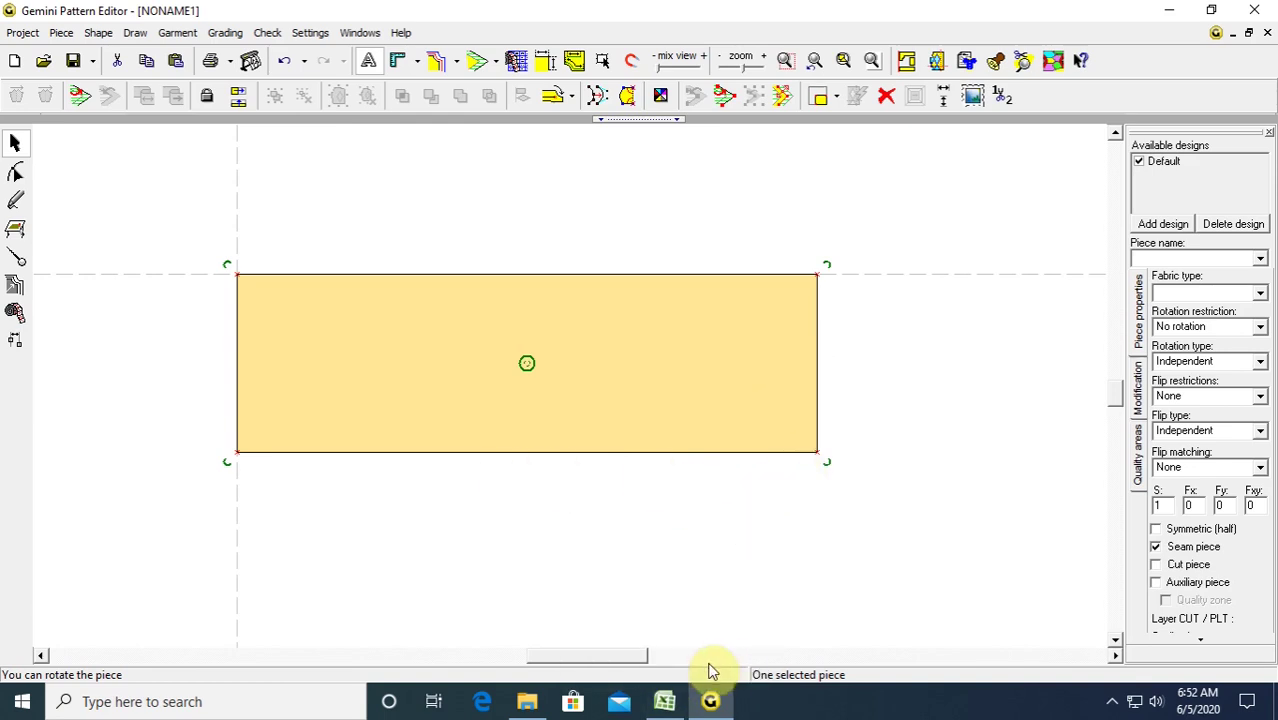
Look up the size 104 leg width above the welt in Excel and add a point -10.5 cm from the rectangle's lower-right corner in Gemini.
{"action": "left_click", "coordinate": [666, 703]}
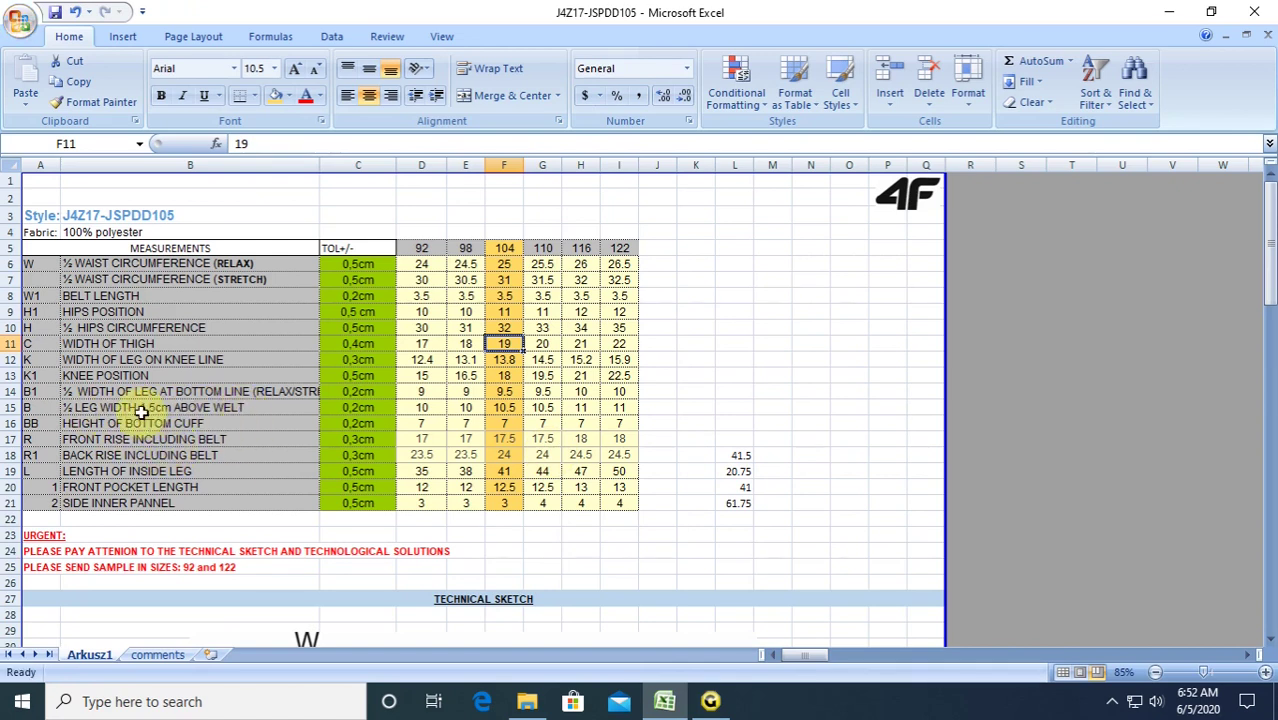
{"action": "scroll", "coordinate": [269, 459], "scroll_direction": "down", "scroll_amount": 8}
{"action": "scroll", "coordinate": [270, 458], "scroll_direction": "down", "scroll_amount": 4}
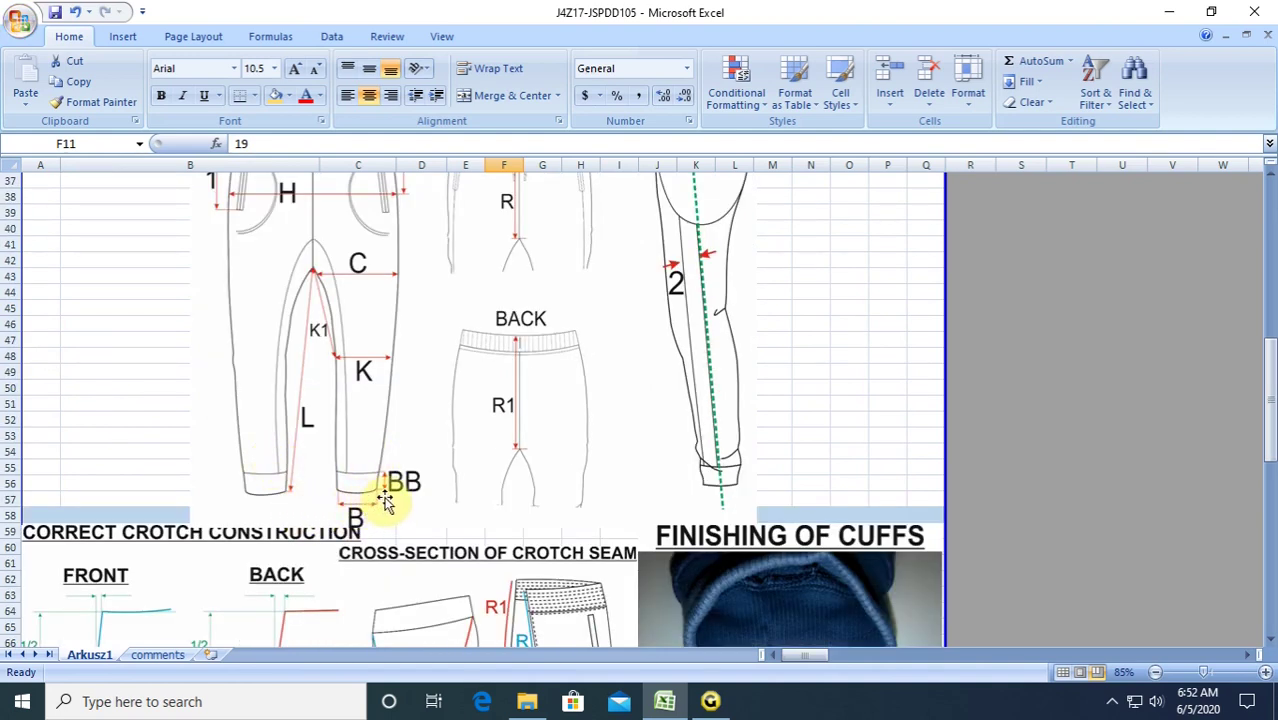
{"action": "scroll", "coordinate": [300, 450], "scroll_direction": "up", "scroll_amount": 11}
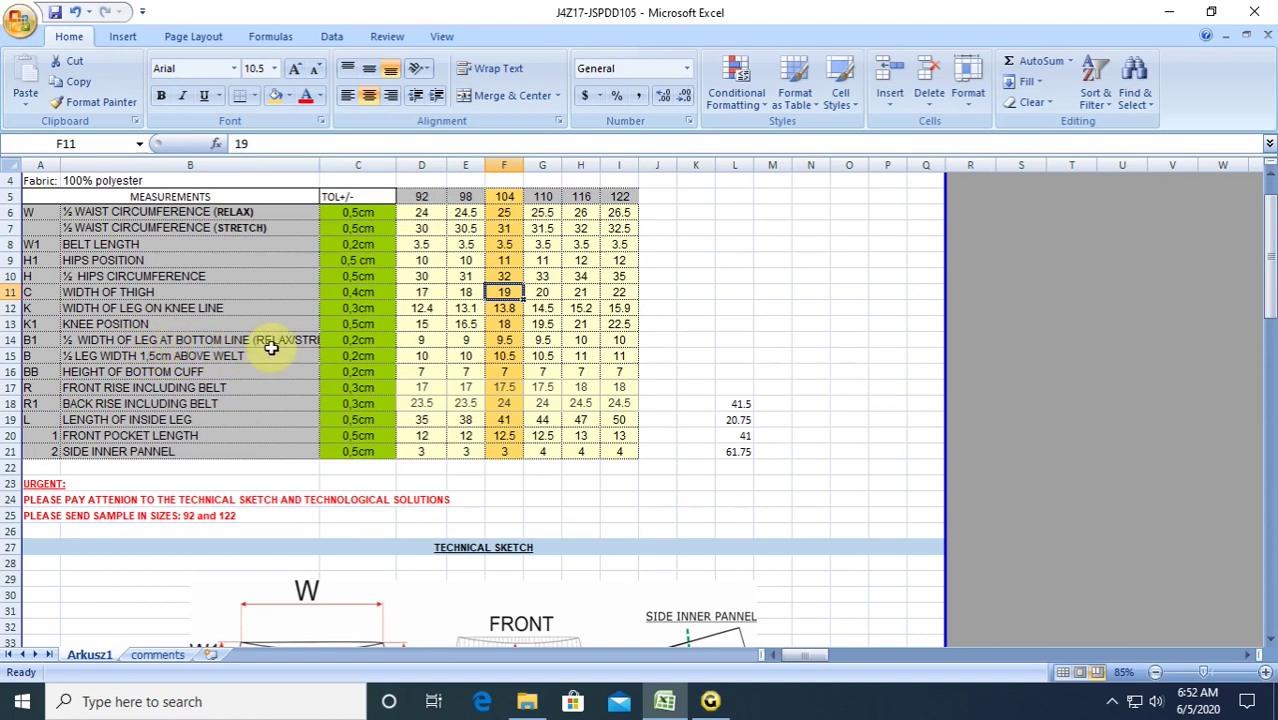
{"action": "left_click", "coordinate": [505, 340]}
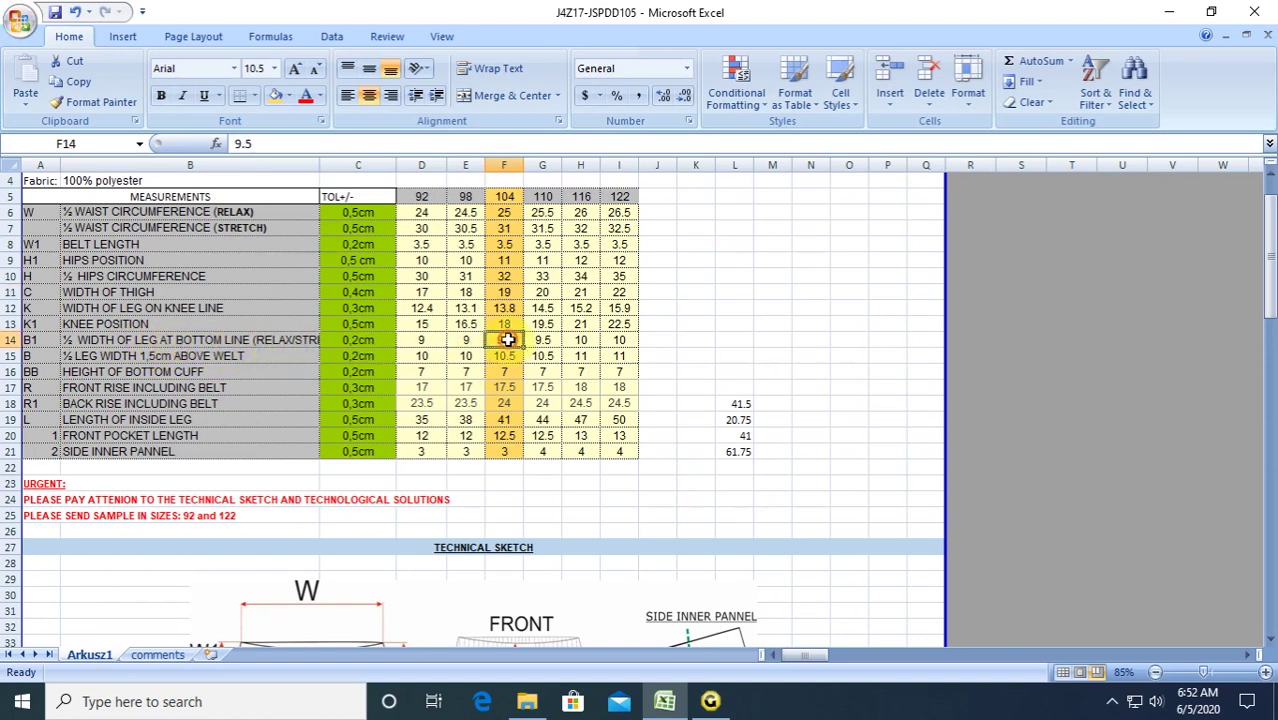
{"action": "left_click", "coordinate": [503, 356]}
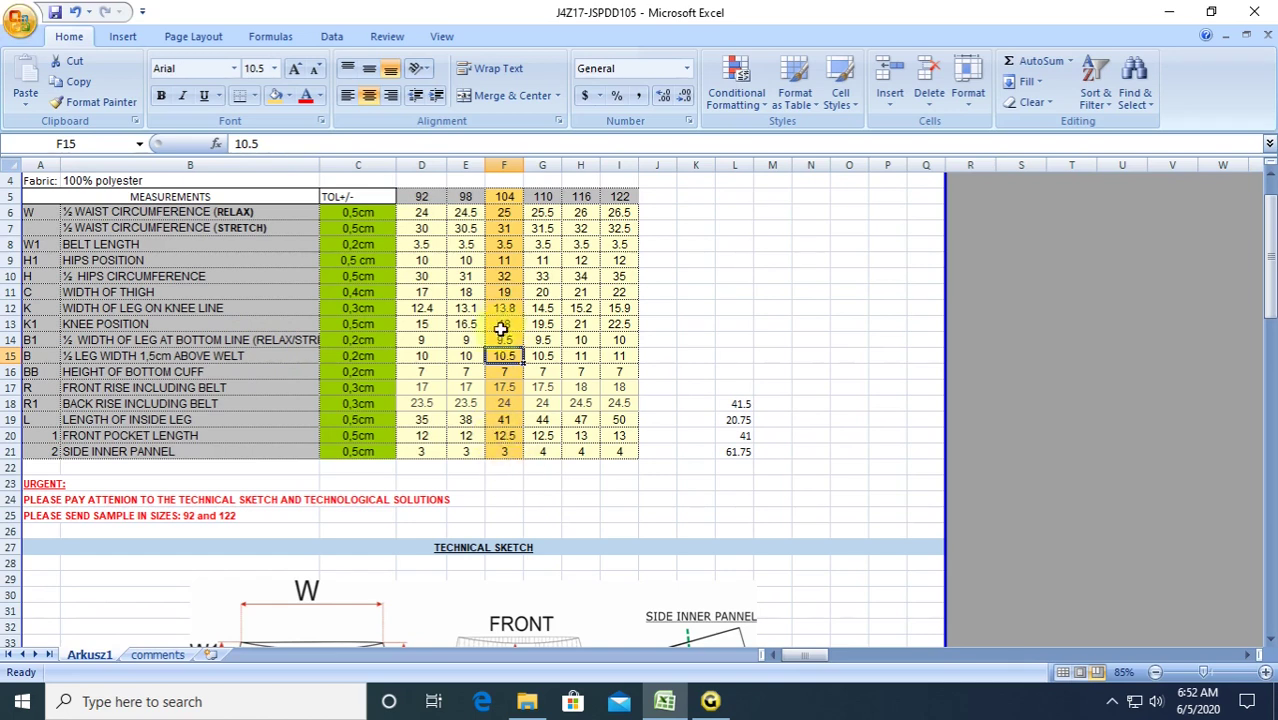
{"action": "left_click", "coordinate": [710, 701]}
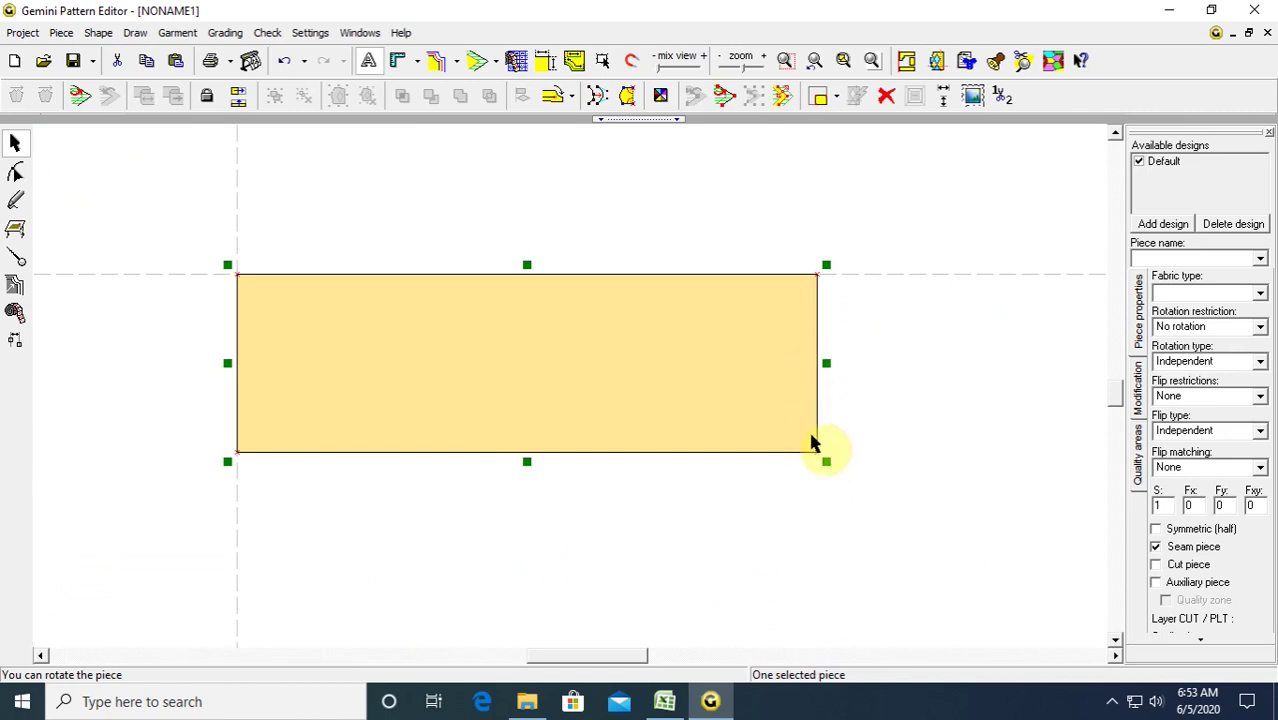
{"action": "left_click", "coordinate": [15, 174]}
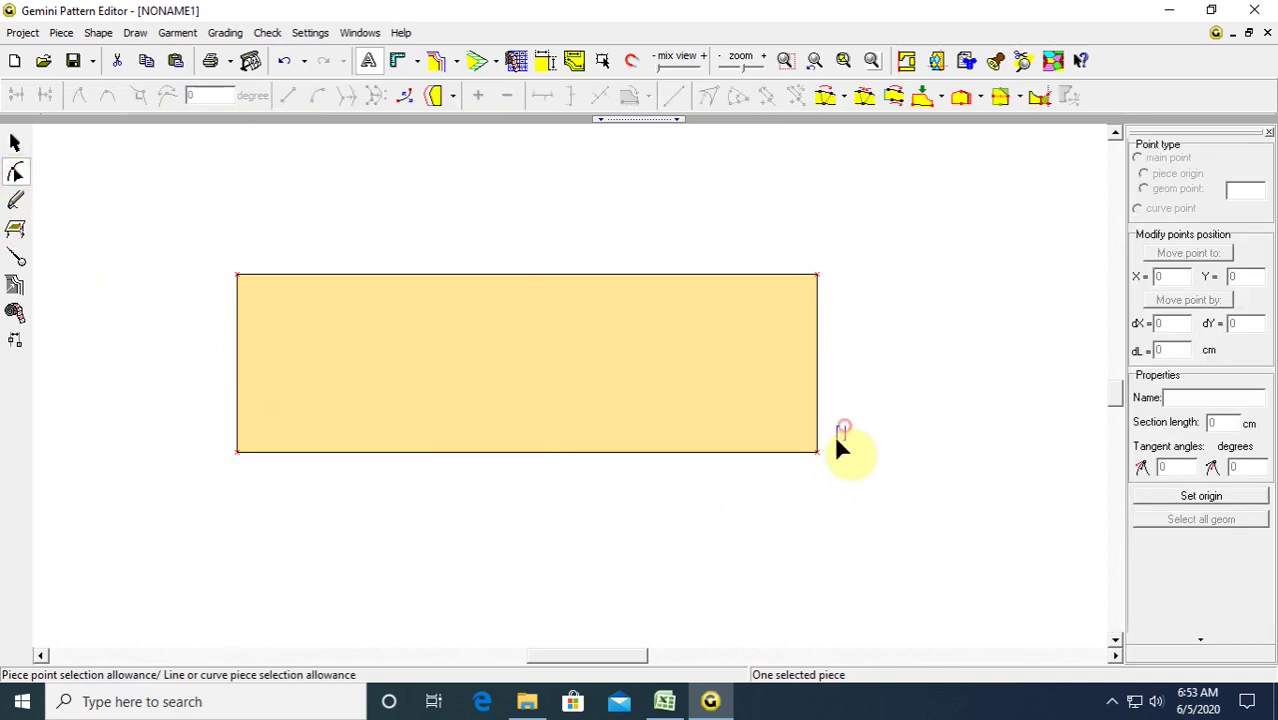
{"action": "left_click_drag", "start_coordinate": [801, 463], "coordinate": [801, 463]}
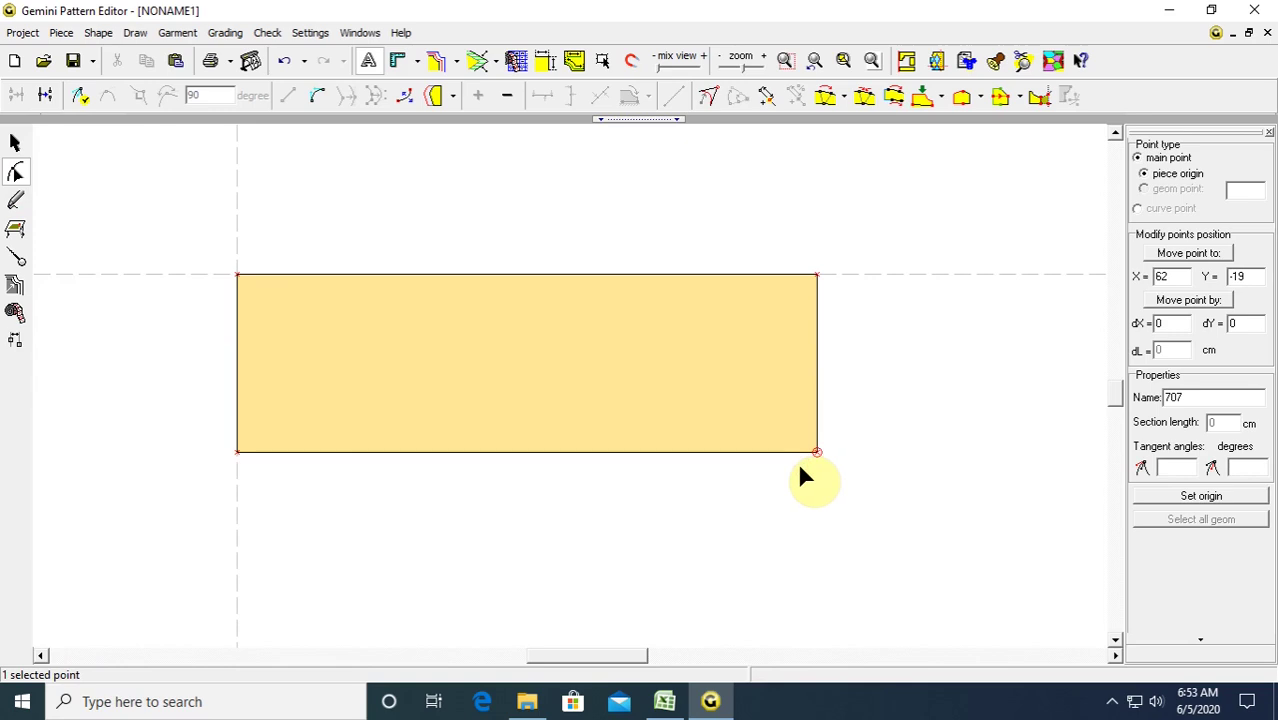
{"action": "left_click", "coordinate": [767, 95]}
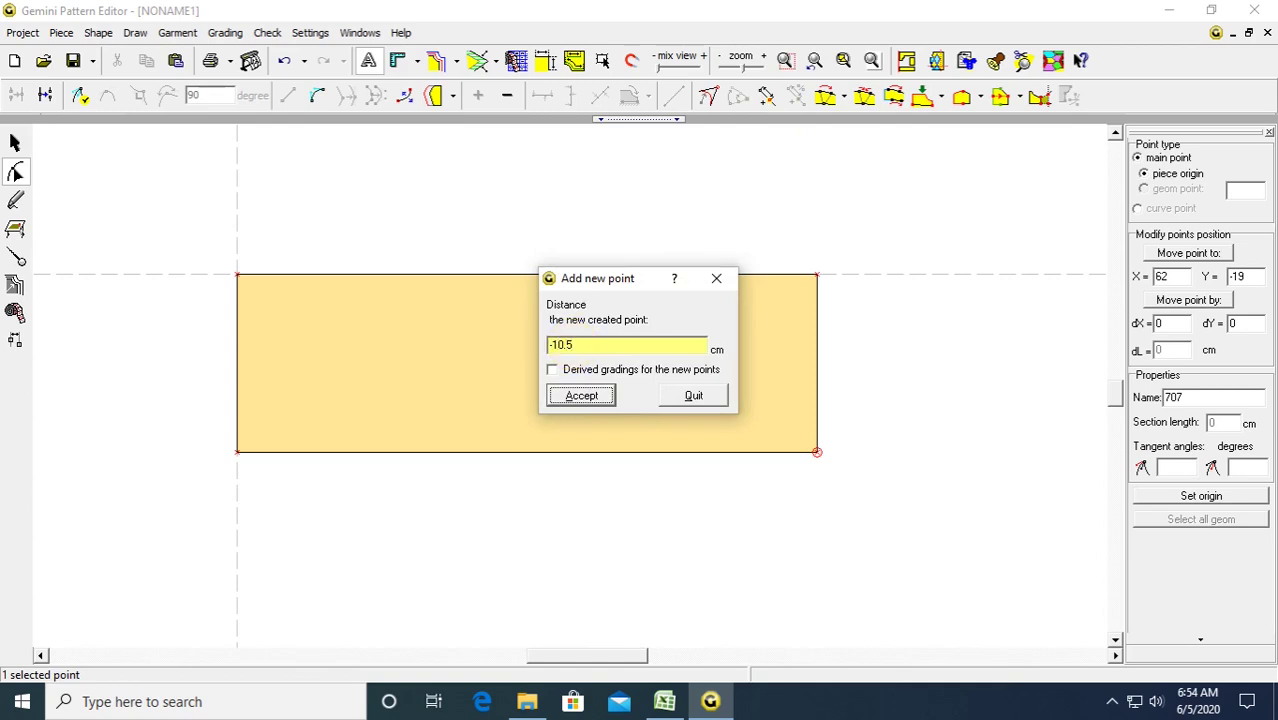
{"action": "key", "text": "Return"}
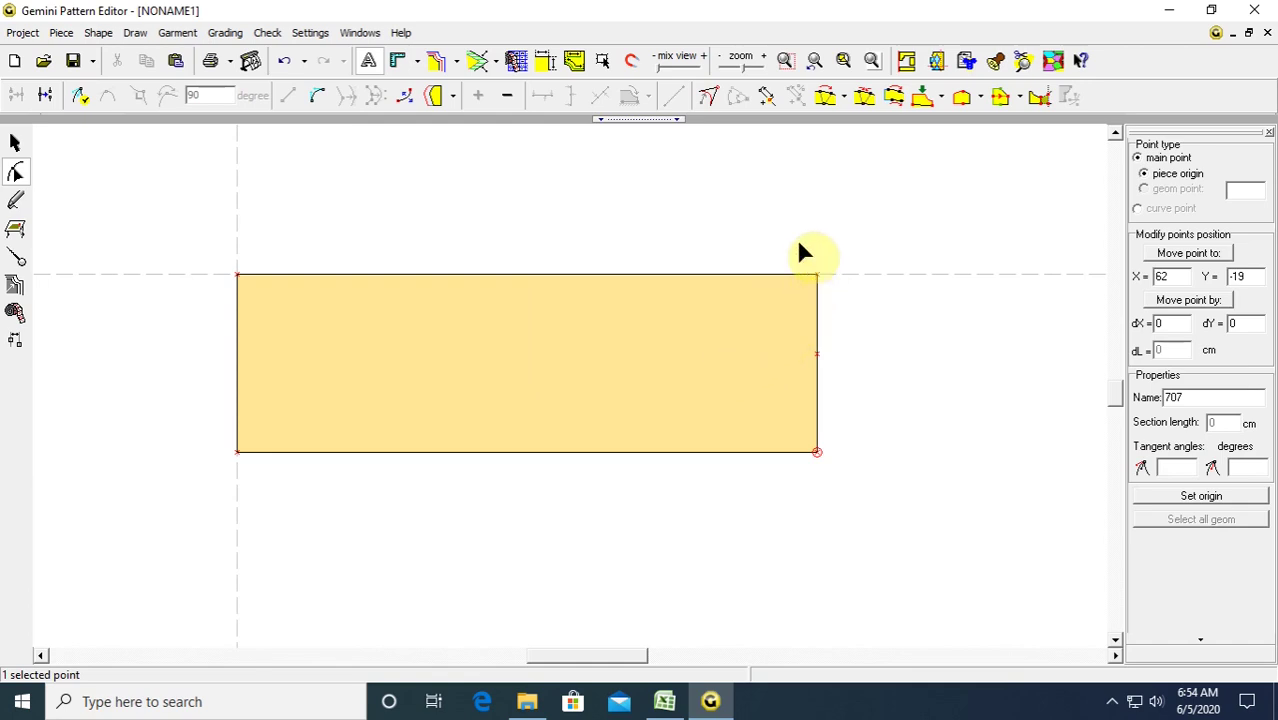
Check the inside leg length in Excel, add a point at -41 cm from the rectangle's upper-right corner along the top edge, and delete that corner.
{"action": "left_click_drag", "start_coordinate": [791, 239], "coordinate": [844, 289]}
{"action": "left_click", "coordinate": [664, 701]}
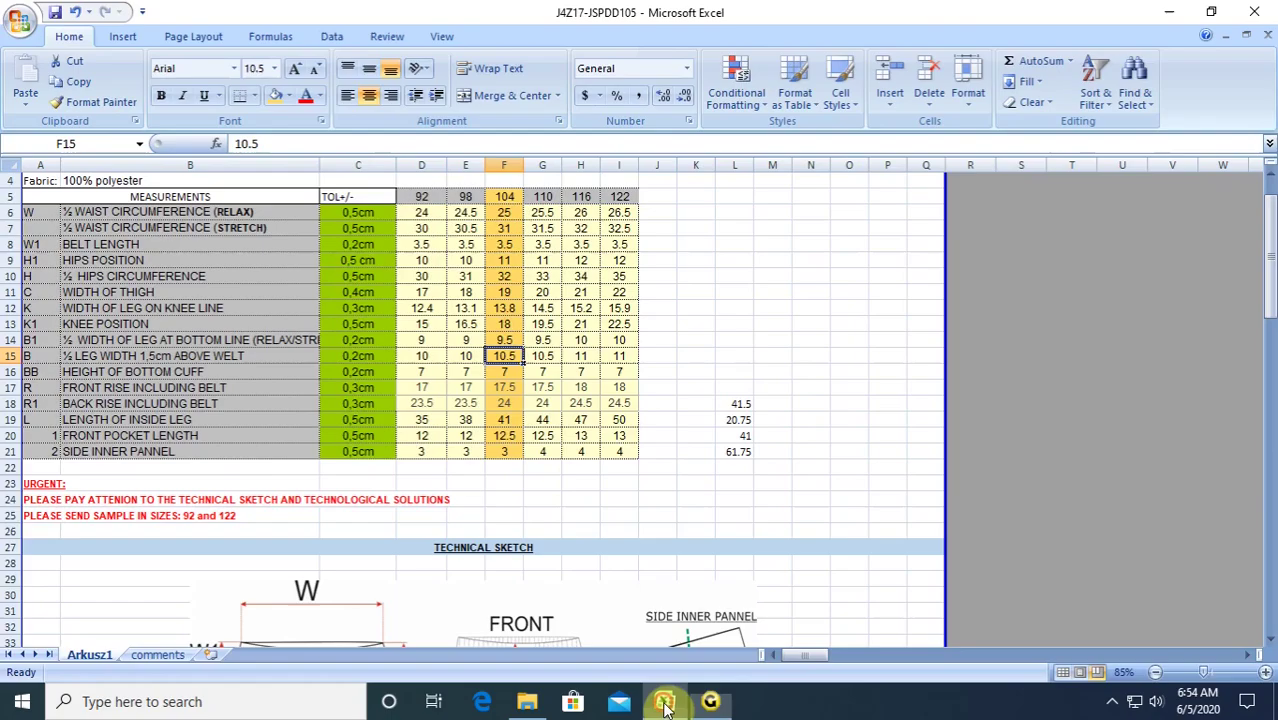
{"action": "left_click", "coordinate": [513, 420]}
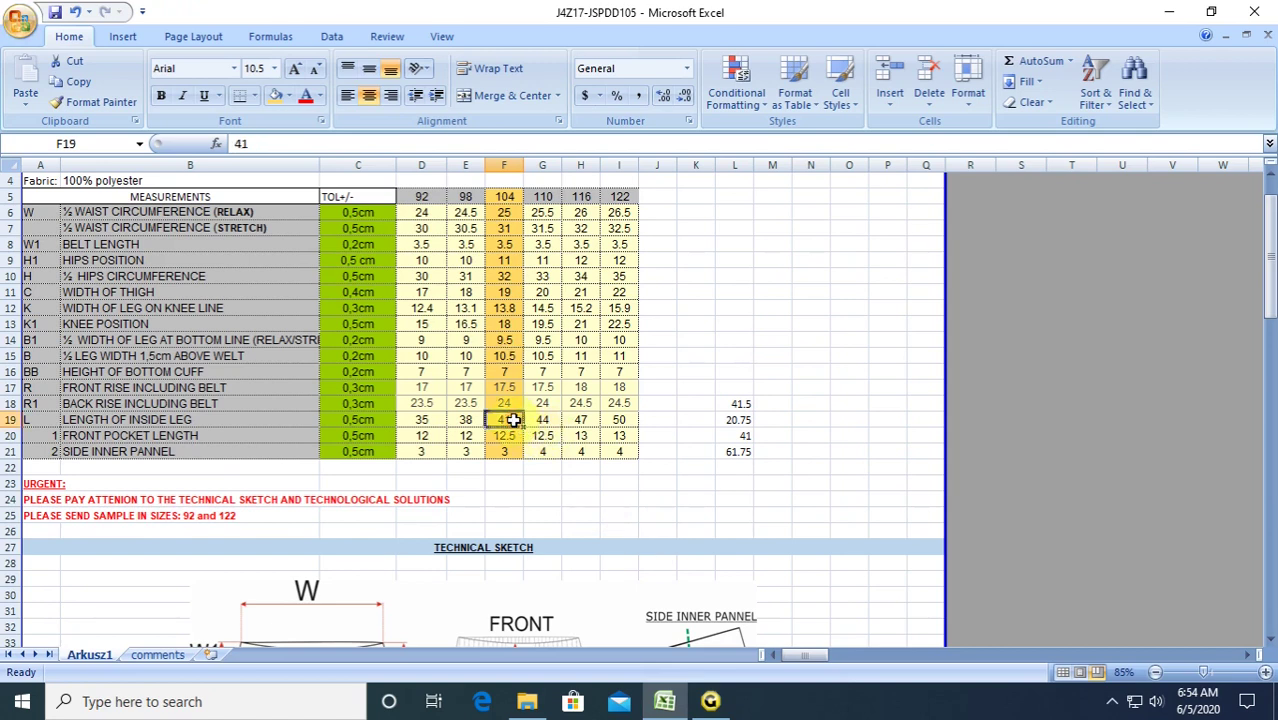
{"action": "left_click", "coordinate": [710, 701]}
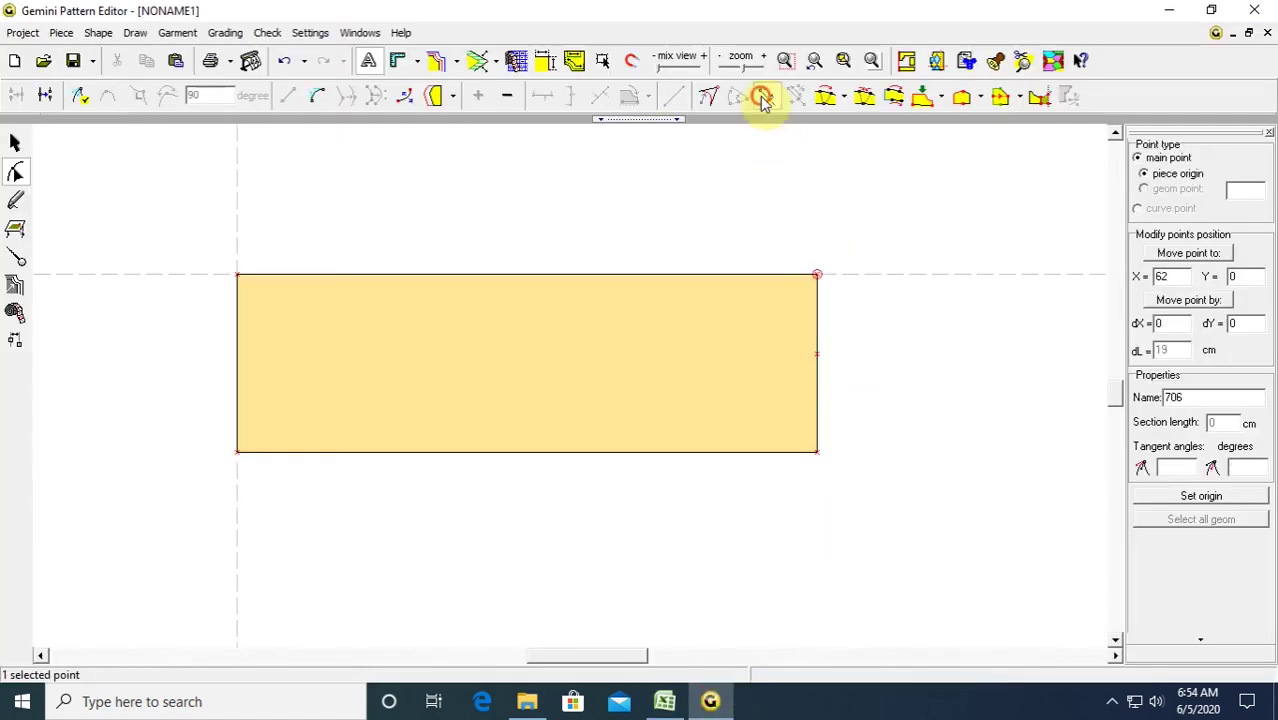
{"action": "left_click", "coordinate": [762, 97]}
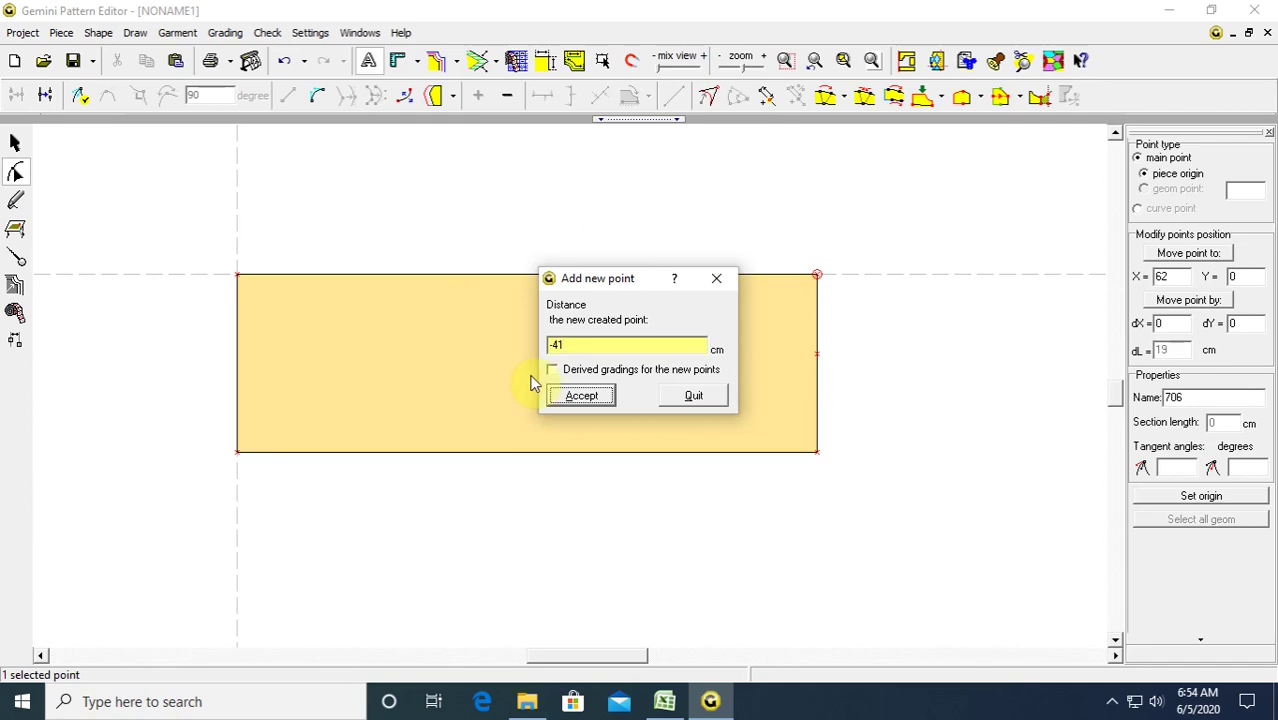
{"action": "key", "text": "Return"}
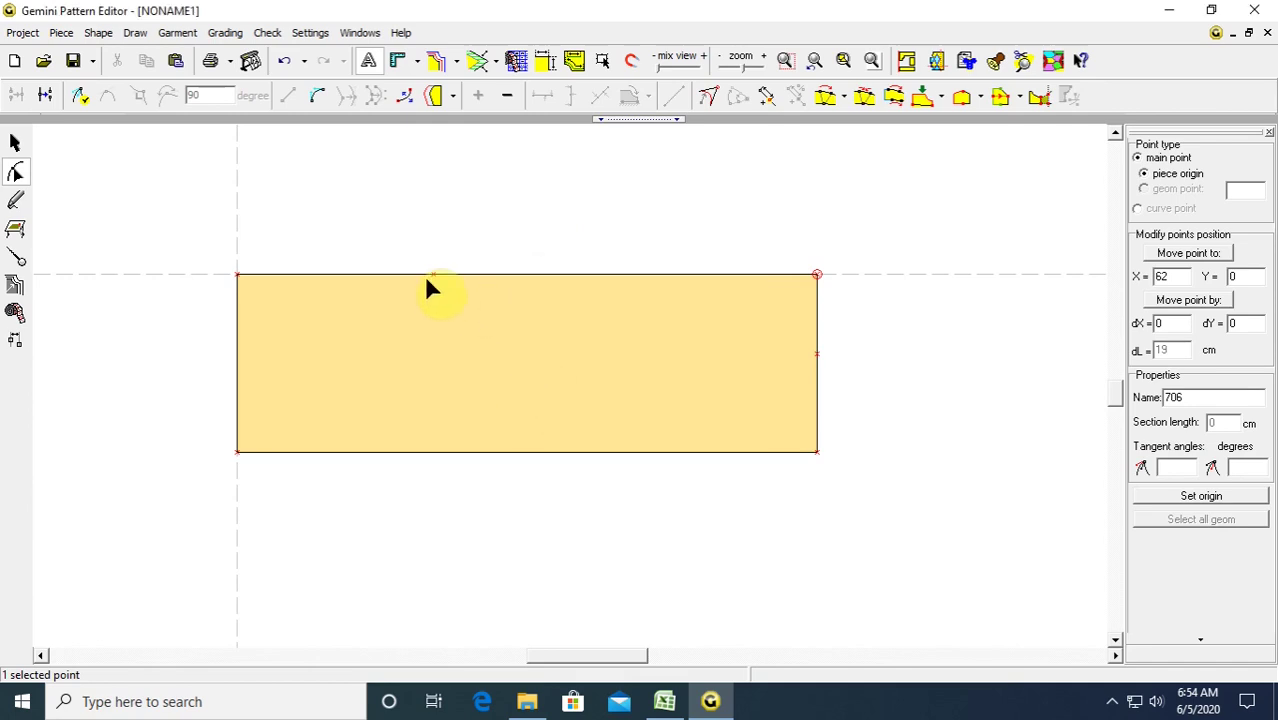
{"action": "key", "text": "Delete"}
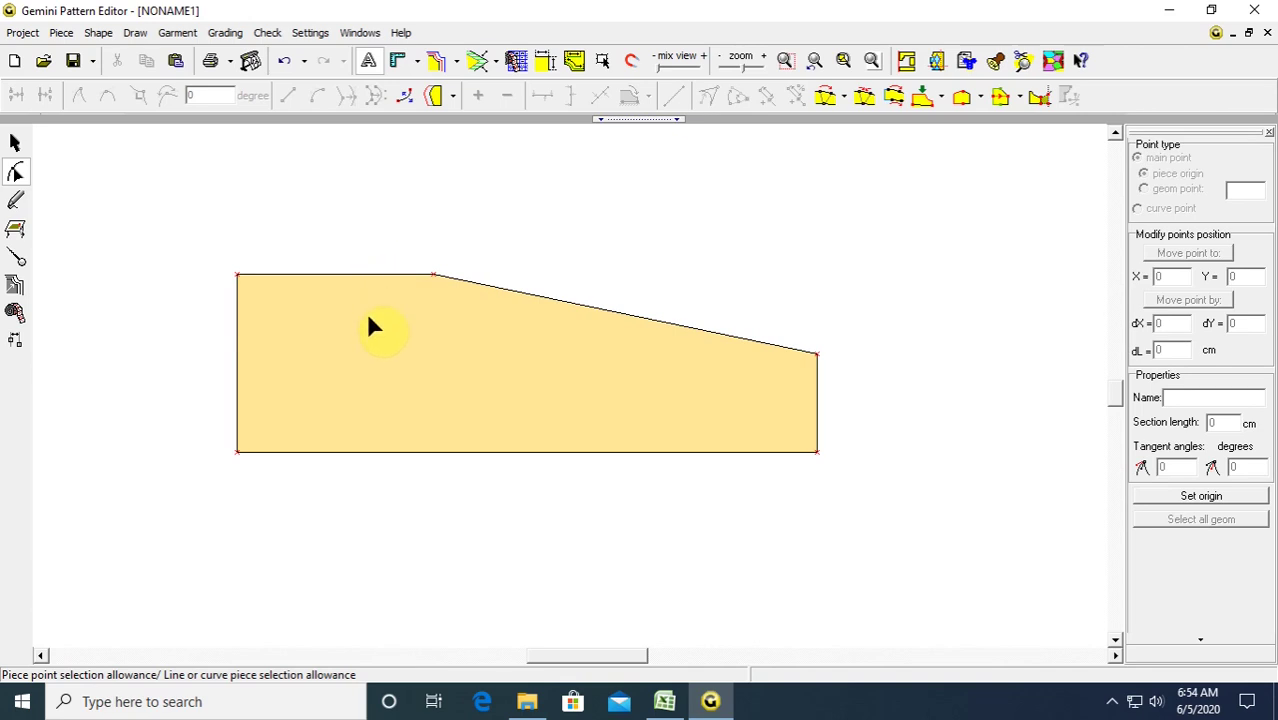
Look up the hips position and ½ hips circumference for size 104 in the Excel chart.
{"action": "left_click", "coordinate": [666, 703]}
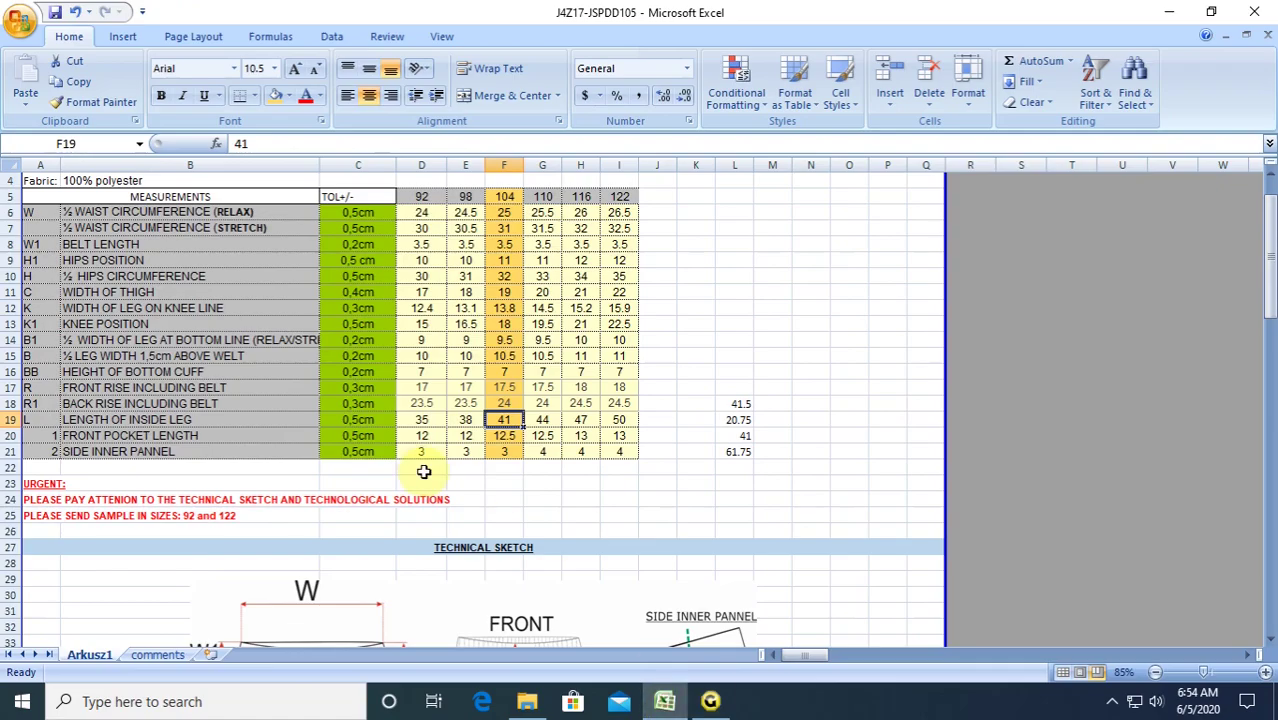
{"action": "scroll", "coordinate": [424, 476], "scroll_direction": "down", "scroll_amount": 3}
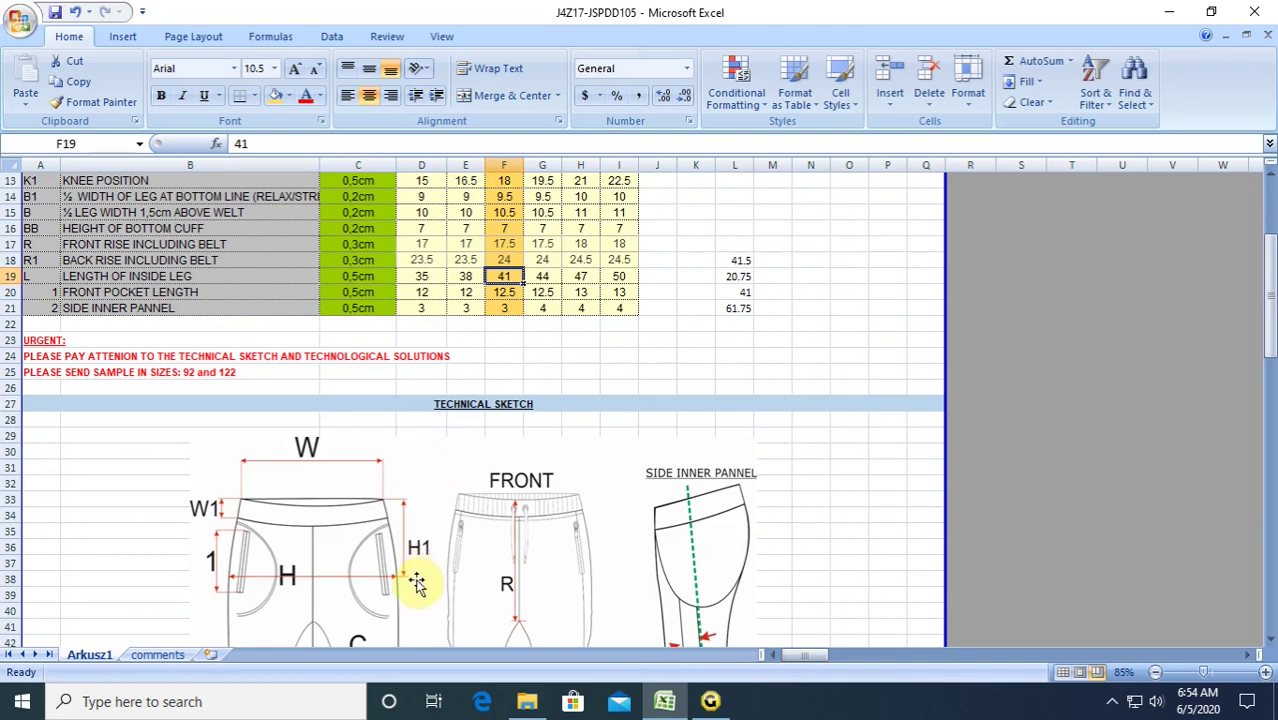
{"action": "scroll", "coordinate": [109, 388], "scroll_direction": "up", "scroll_amount": 4}
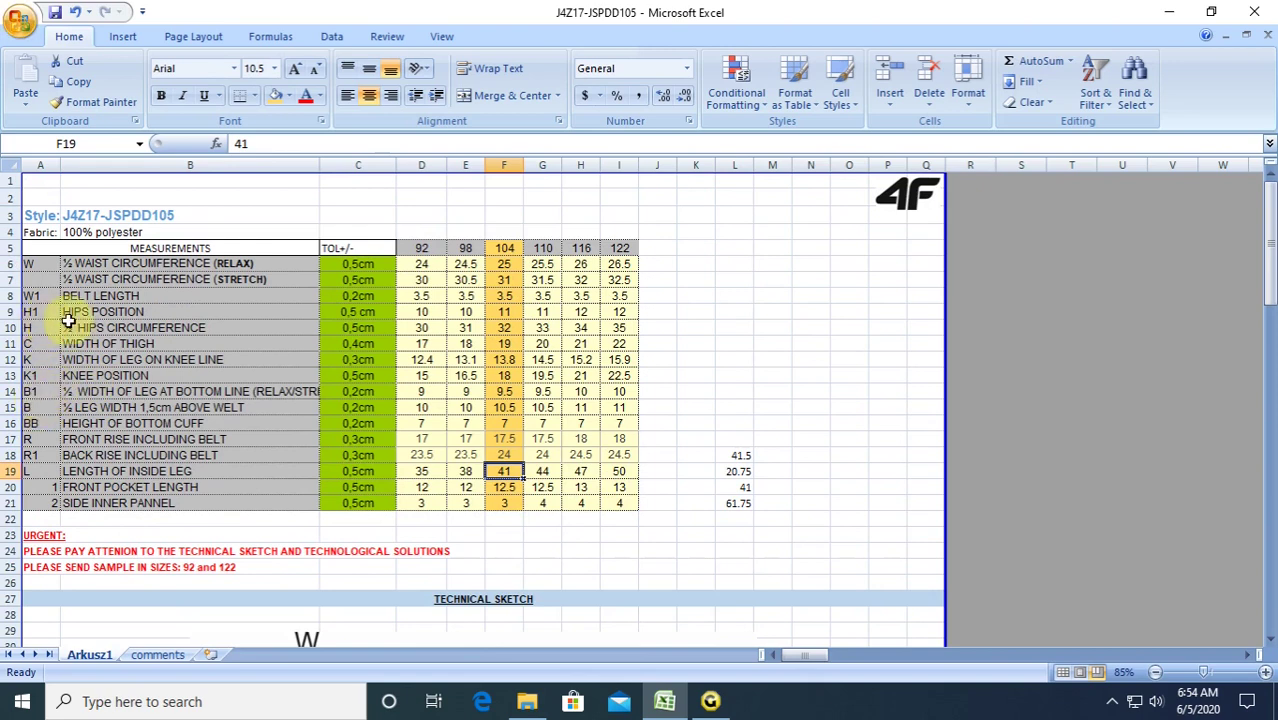
{"action": "left_click", "coordinate": [497, 314]}
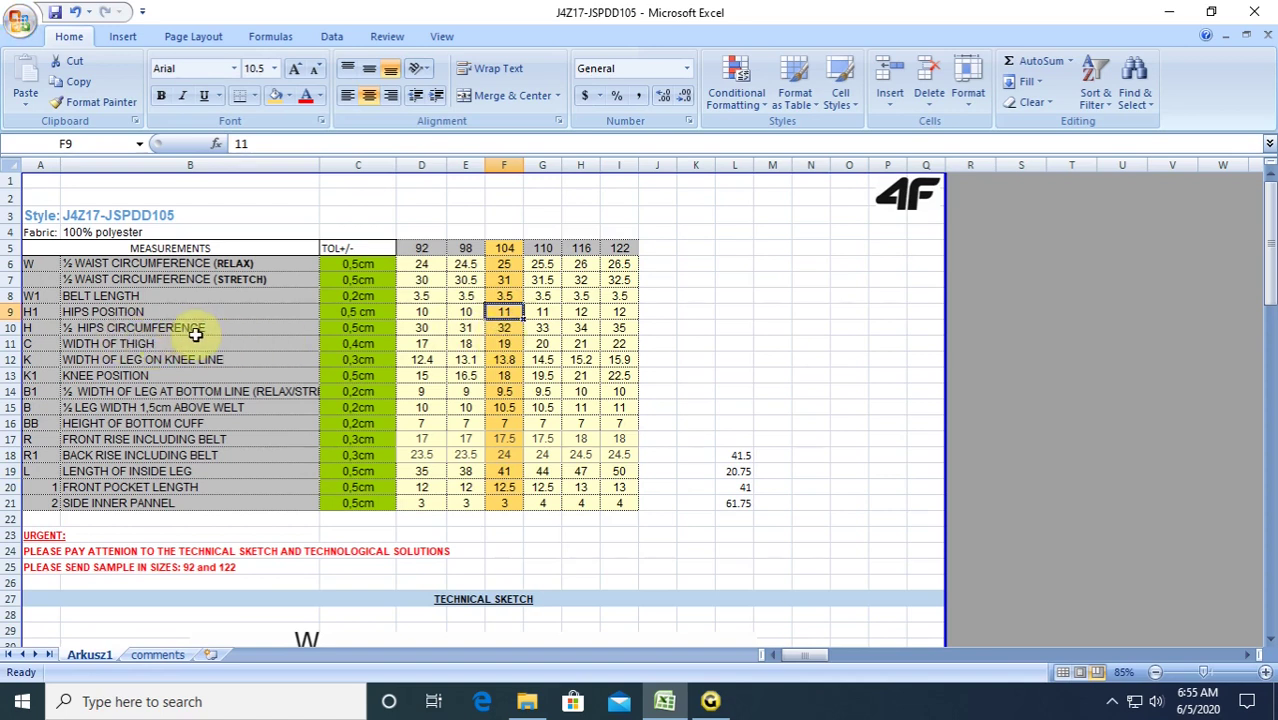
{"action": "left_click", "coordinate": [503, 330]}
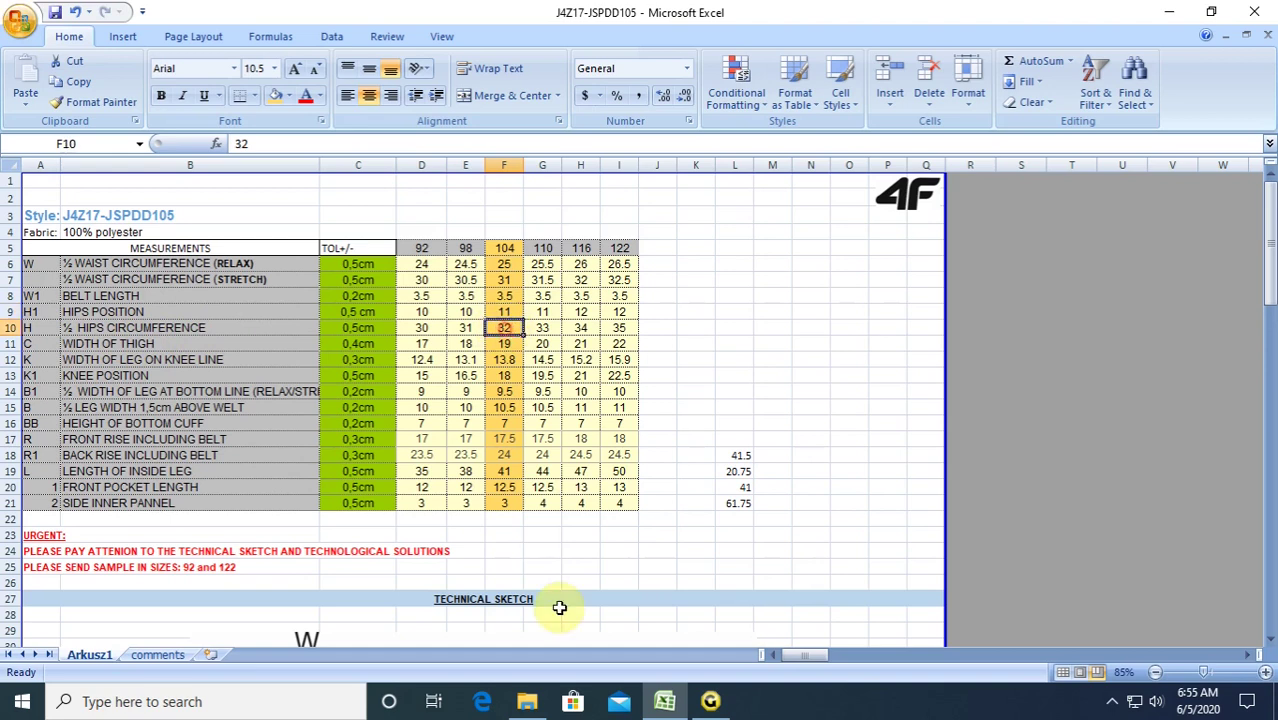
In Gemini Pattern Editor, add a point 11 cm from the piece's upper-left corner along the top edge.
{"action": "left_click", "coordinate": [710, 701]}
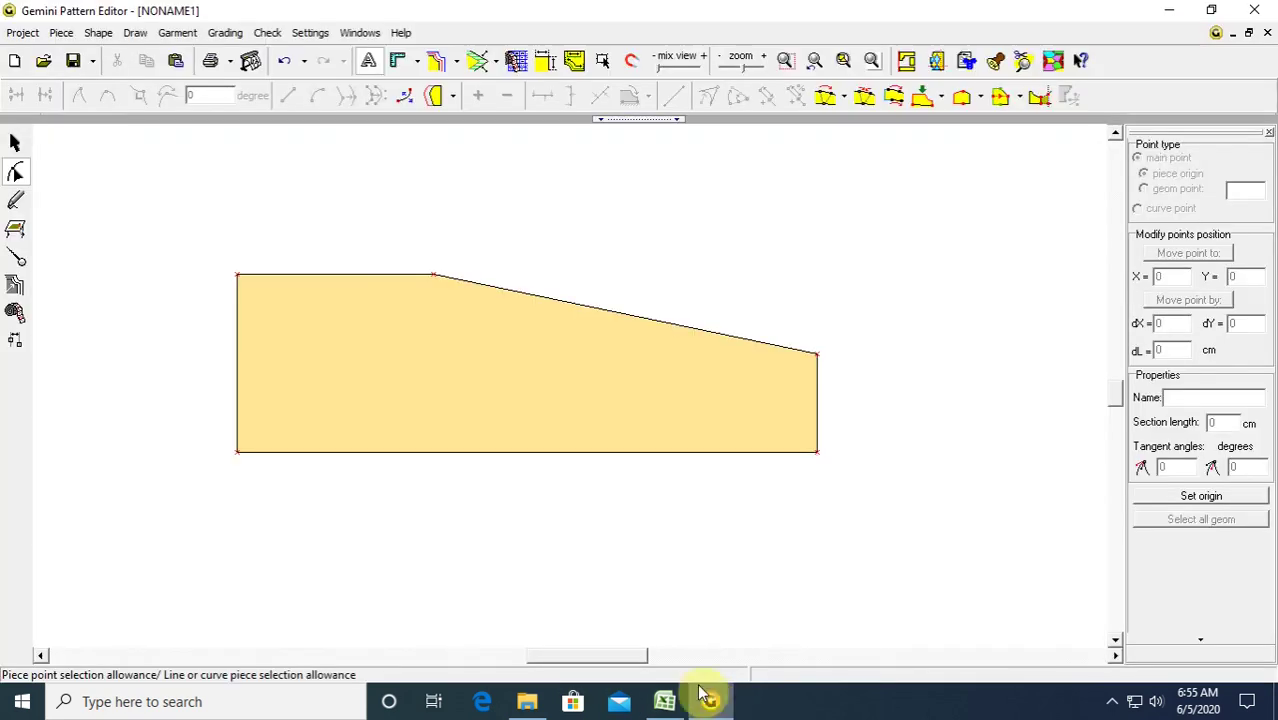
{"action": "left_click", "coordinate": [216, 254]}
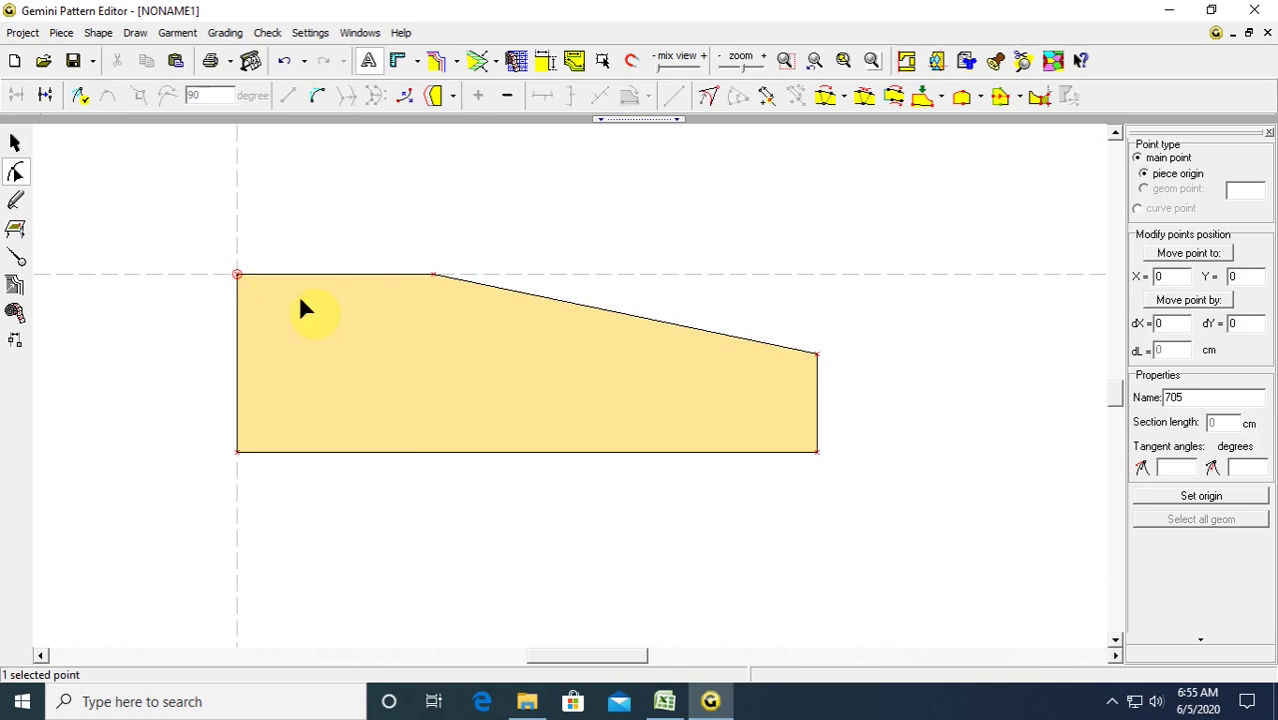
{"action": "left_click", "coordinate": [766, 96]}
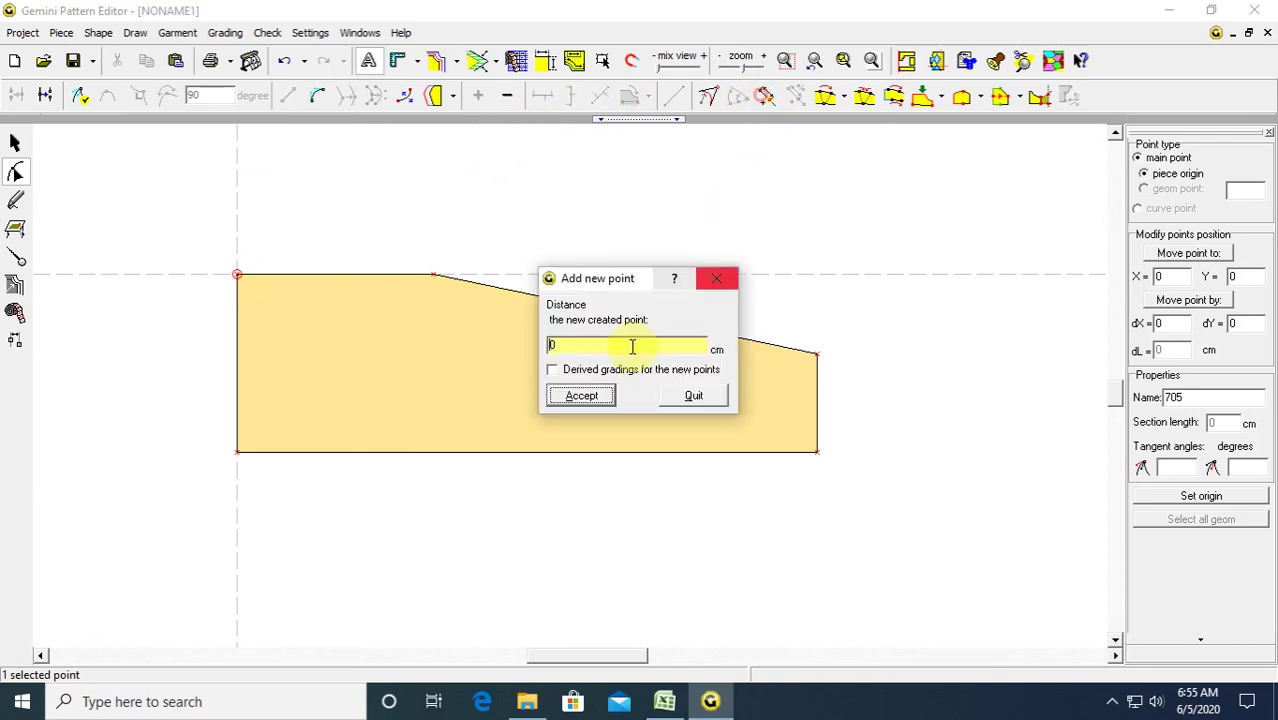
{"action": "left_click_drag", "start_coordinate": [578, 345], "coordinate": [500, 358]}
{"action": "type", "text": "11"}
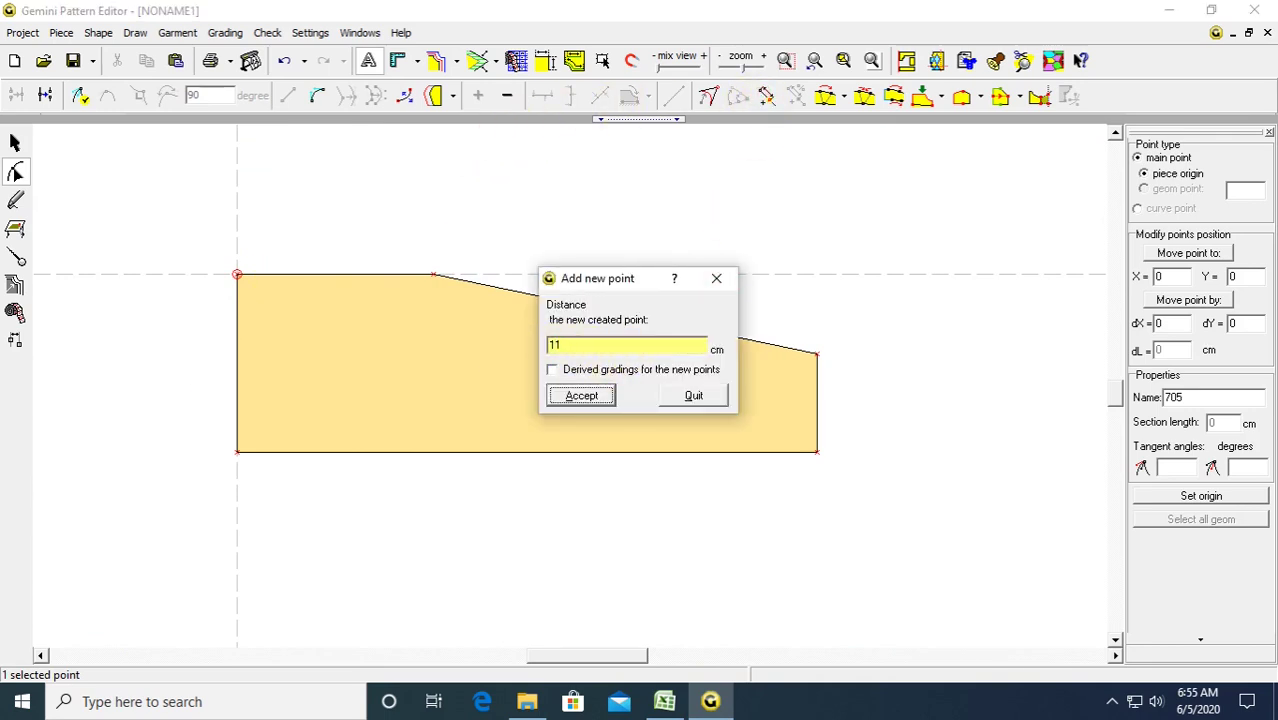
{"action": "key", "text": "Return"}
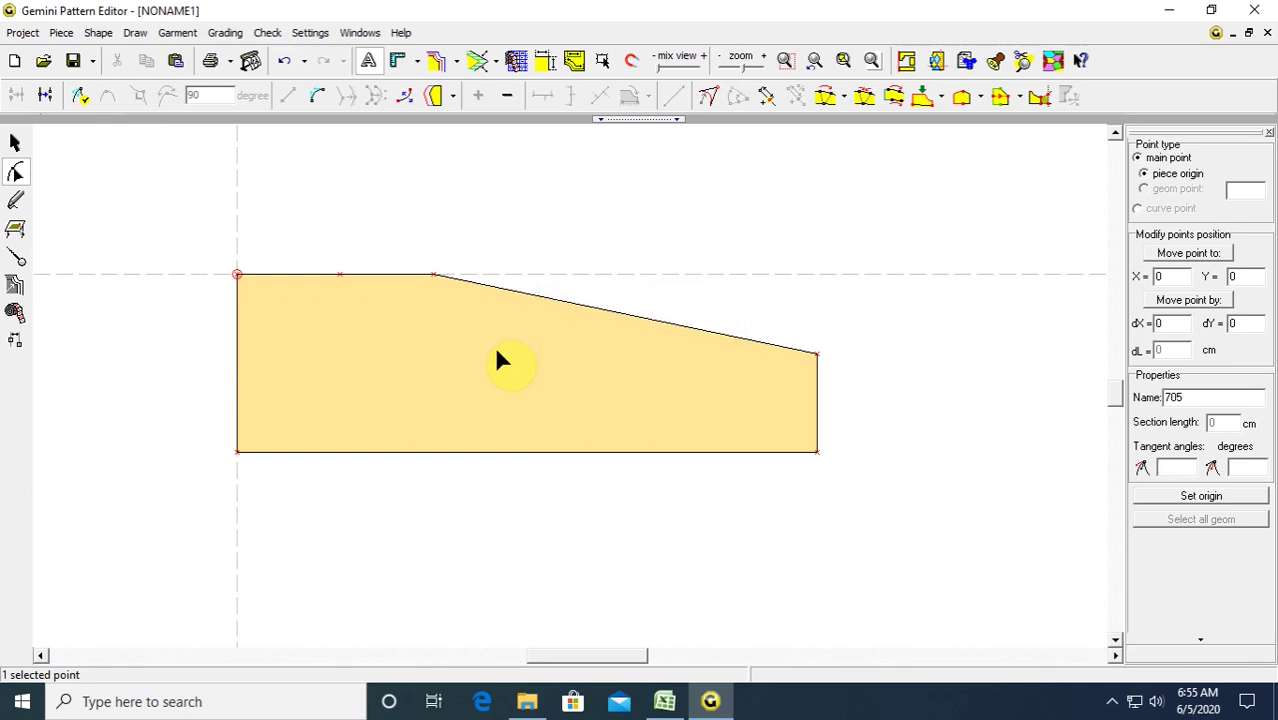
Convert the top-edge segment between the new hip point and the crotch point to a curve and smooth it at the hip point.
{"action": "left_click", "coordinate": [342, 280]}
{"action": "left_click", "coordinate": [352, 250]}
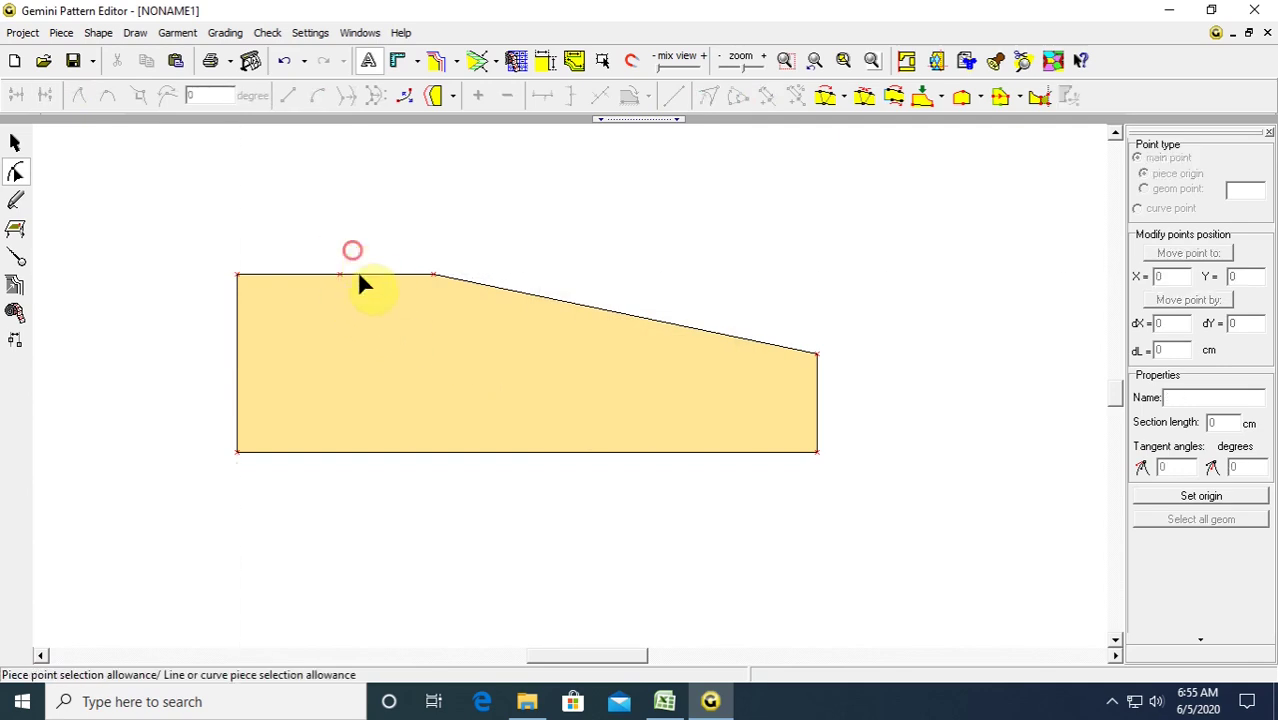
{"action": "left_click", "coordinate": [376, 276]}
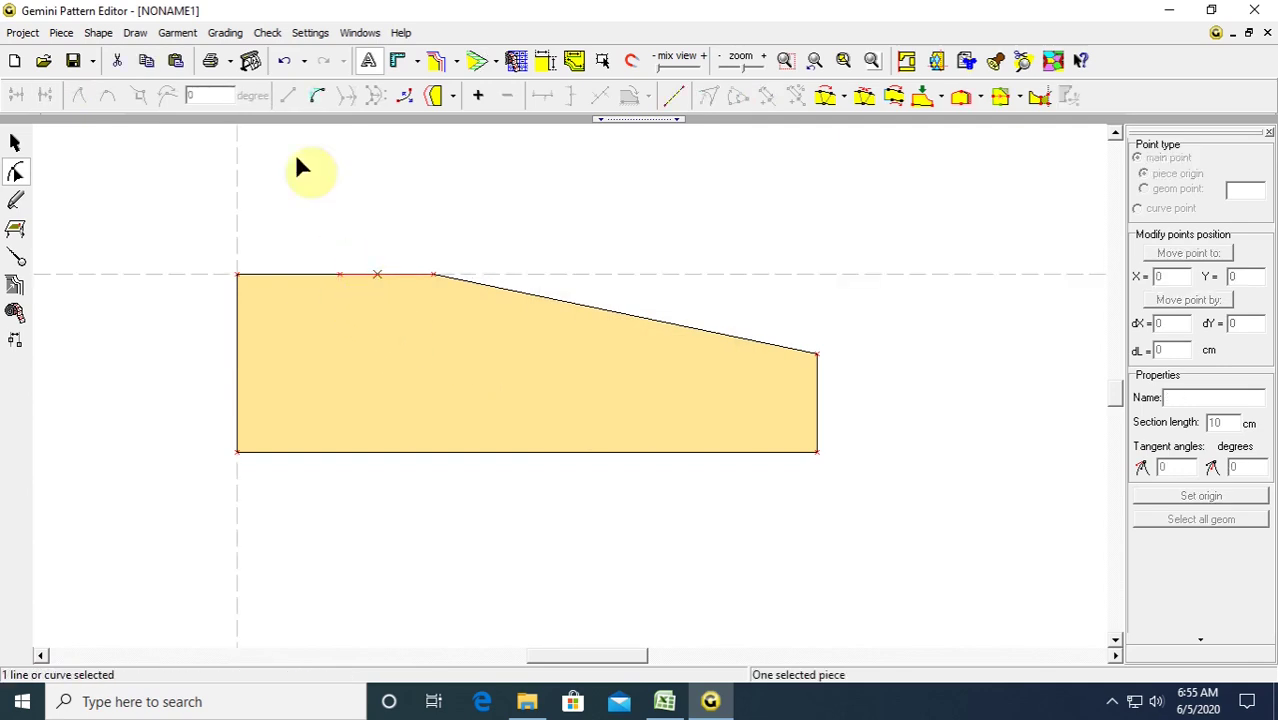
{"action": "left_click_drag", "start_coordinate": [322, 240], "coordinate": [352, 286]}
{"action": "left_click", "coordinate": [102, 98]}
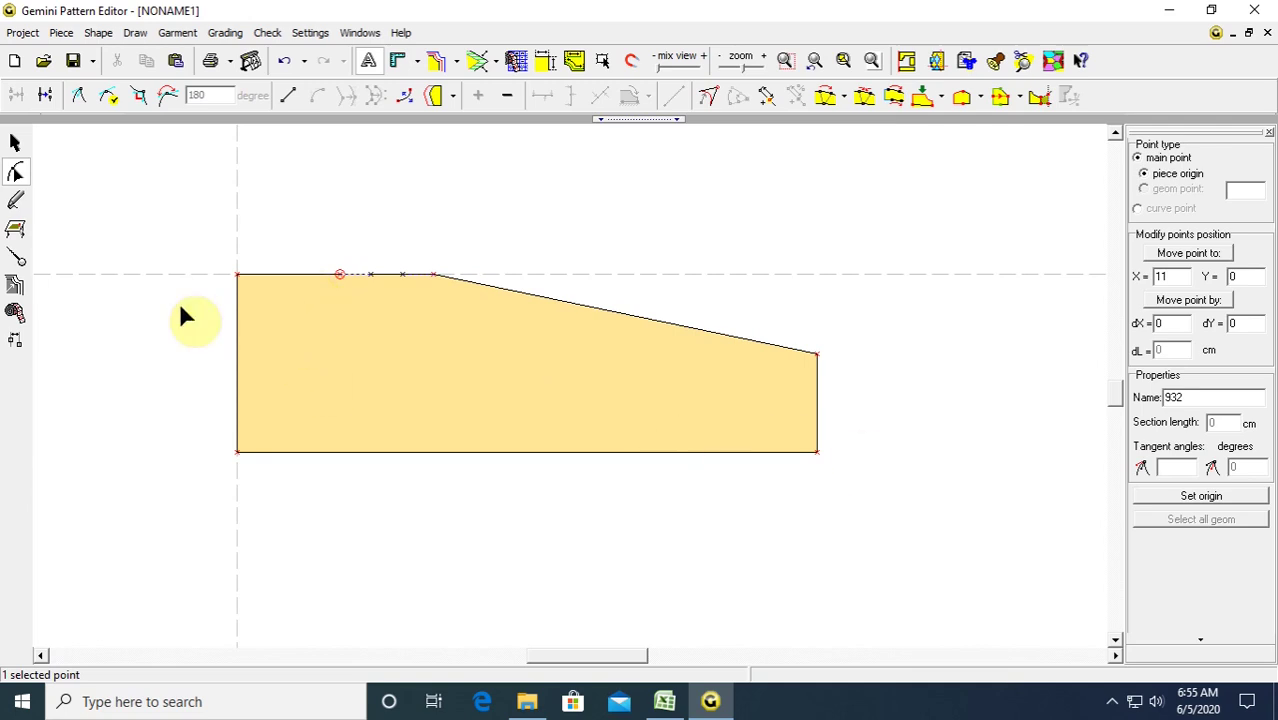
Change the drawing background color to dark teal in the color settings and accept the change.
{"action": "left_click", "coordinate": [310, 34]}
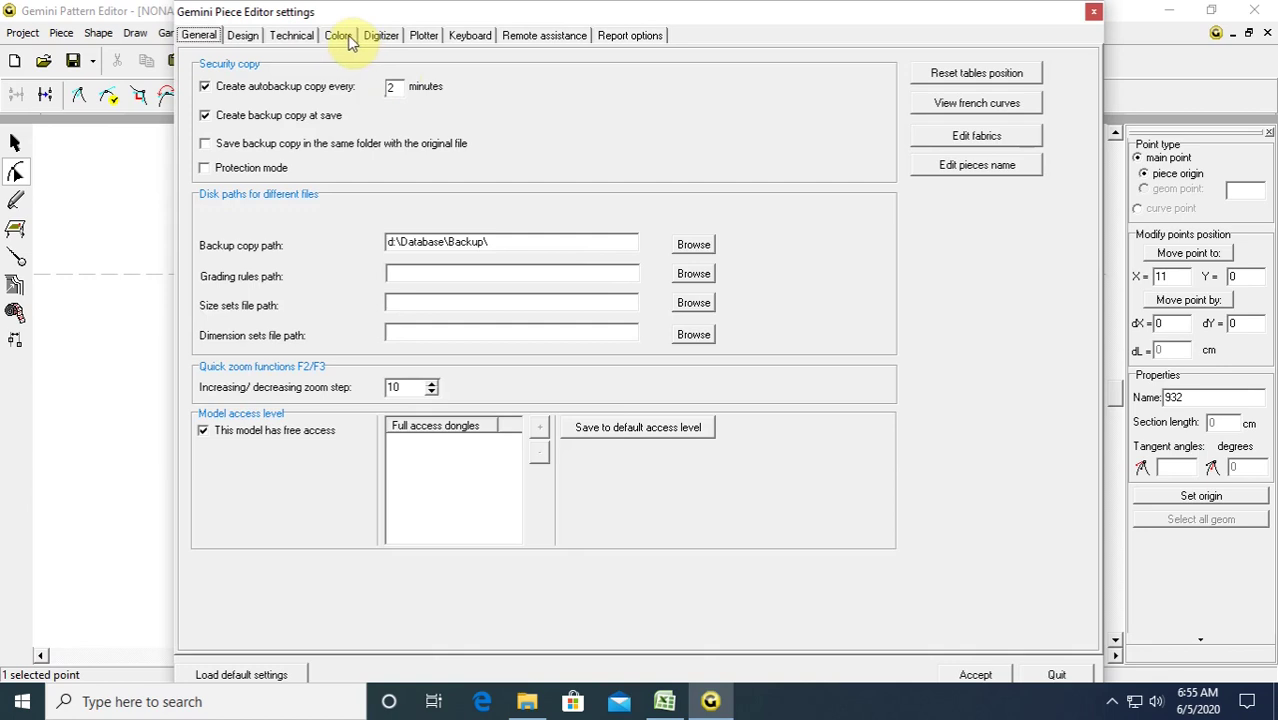
{"action": "left_click", "coordinate": [338, 36]}
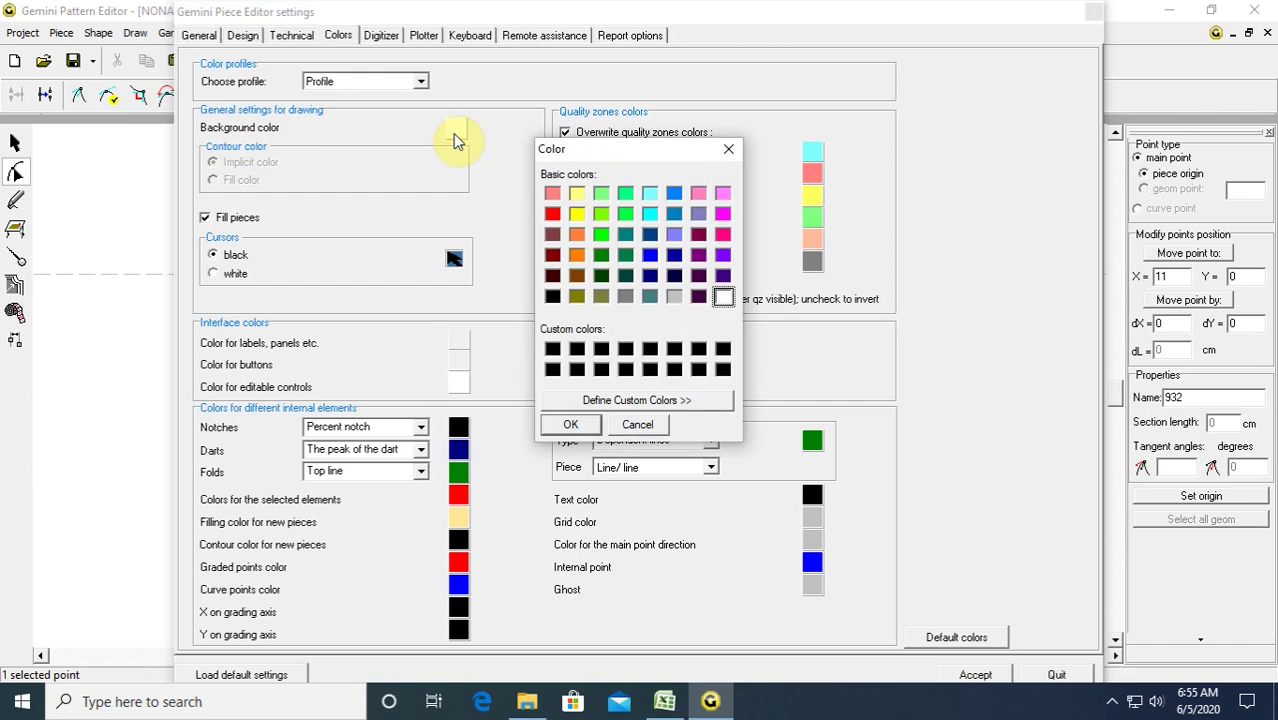
{"action": "left_click", "coordinate": [651, 295]}
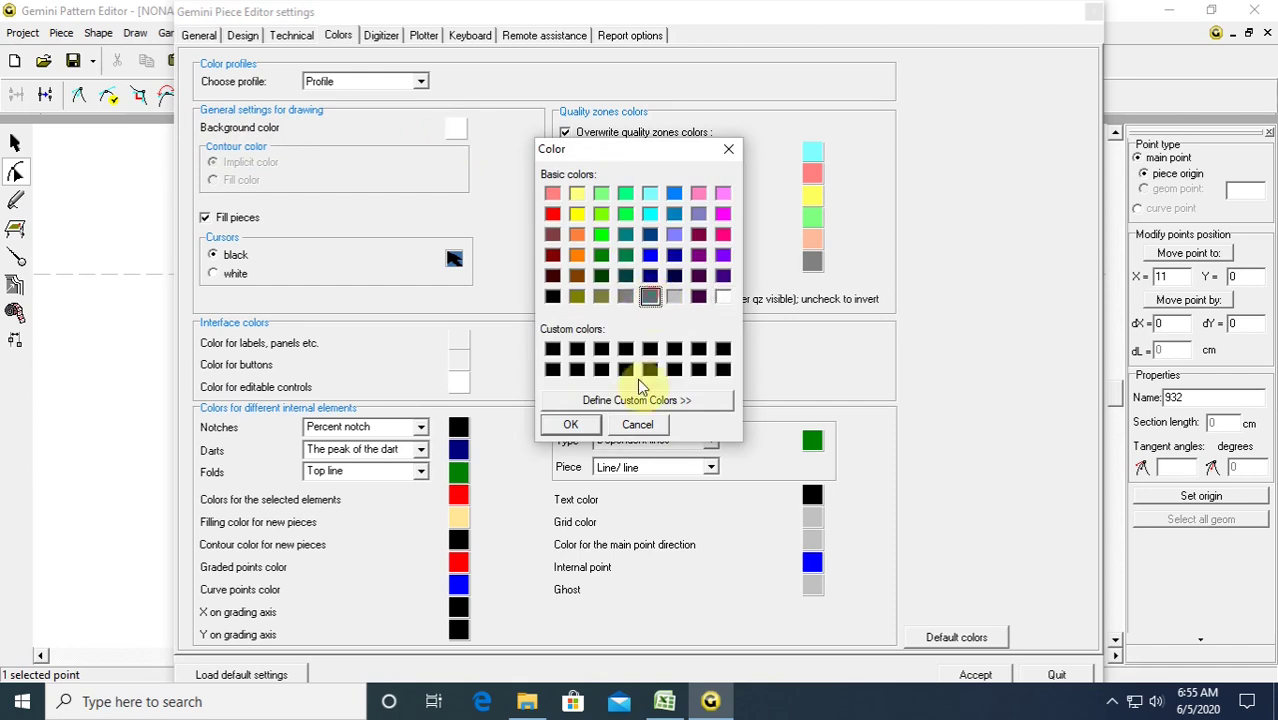
{"action": "left_click", "coordinate": [570, 425]}
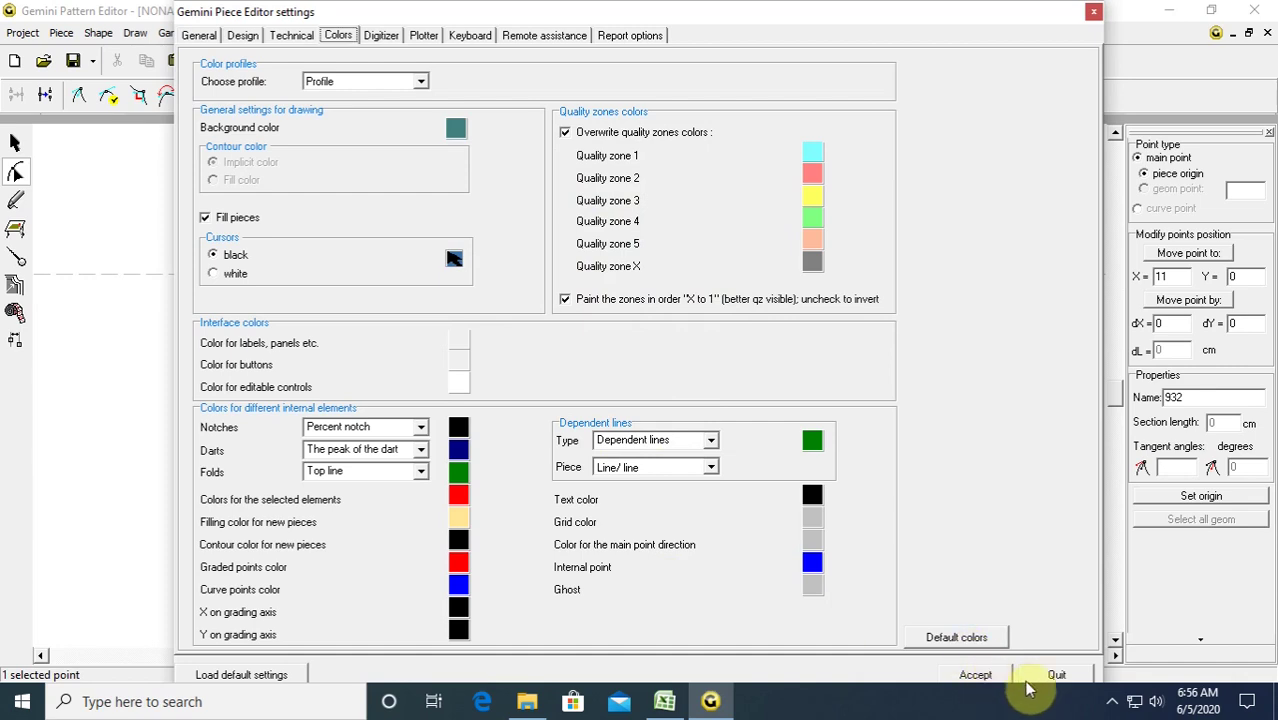
{"action": "left_click", "coordinate": [977, 675]}
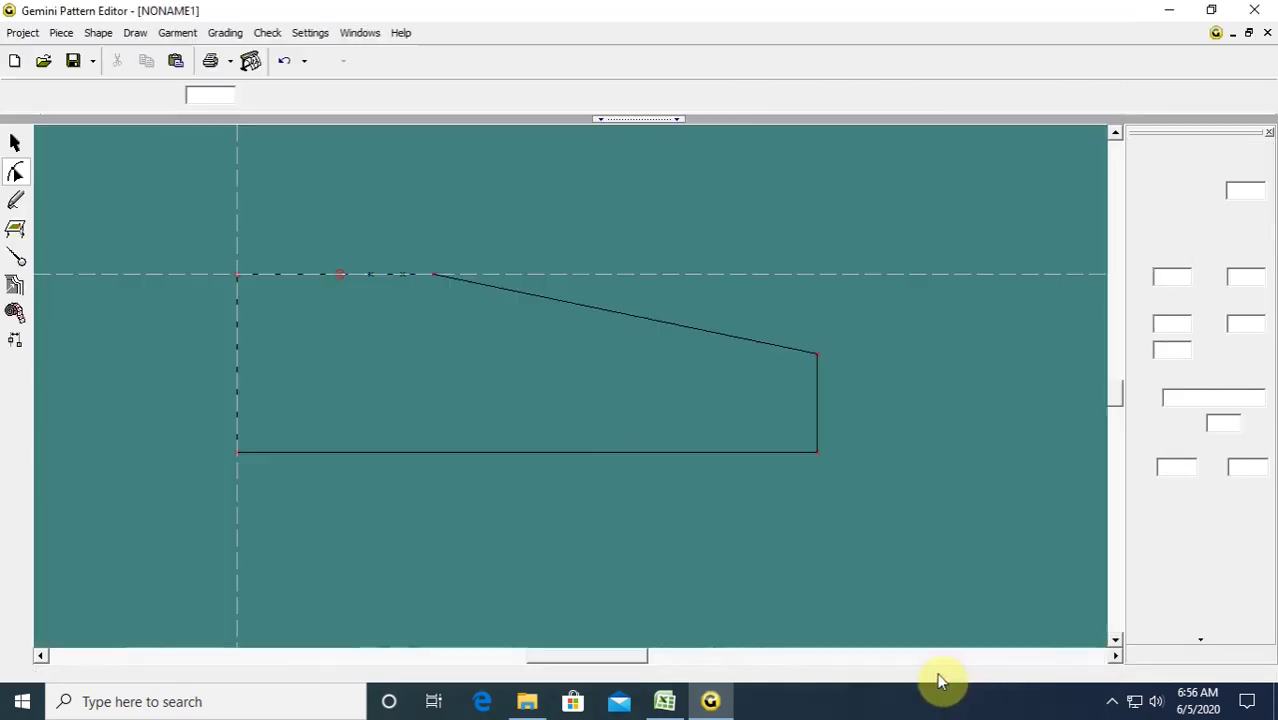
Set the piece's origin at its lower-right corner point.
{"action": "left_click", "coordinate": [268, 516]}
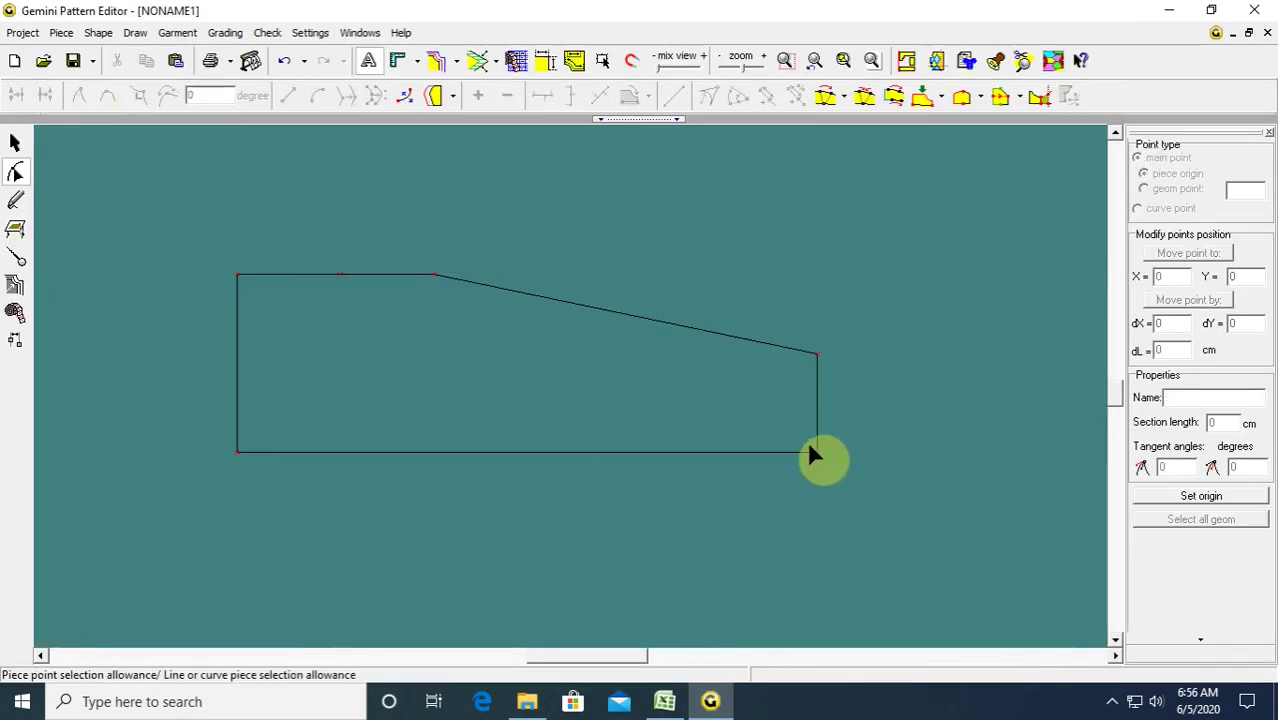
{"action": "left_click_drag", "start_coordinate": [852, 428], "coordinate": [766, 494]}
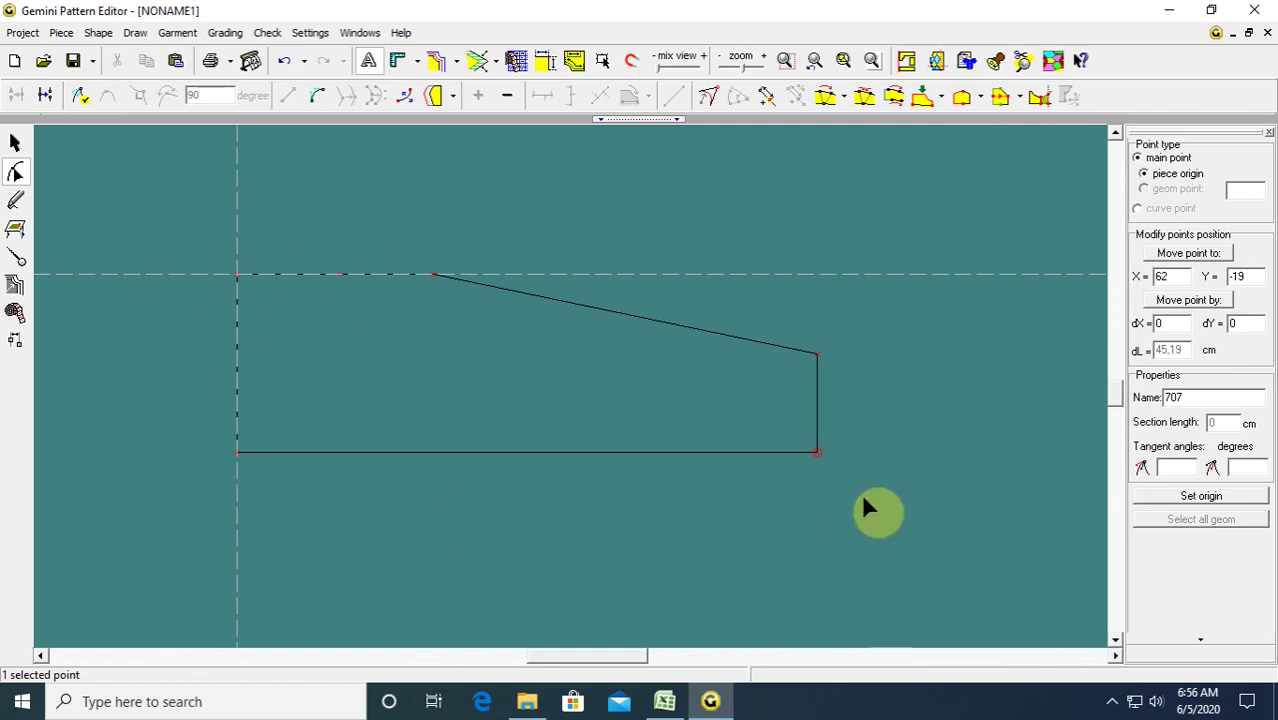
{"action": "left_click", "coordinate": [1205, 497]}
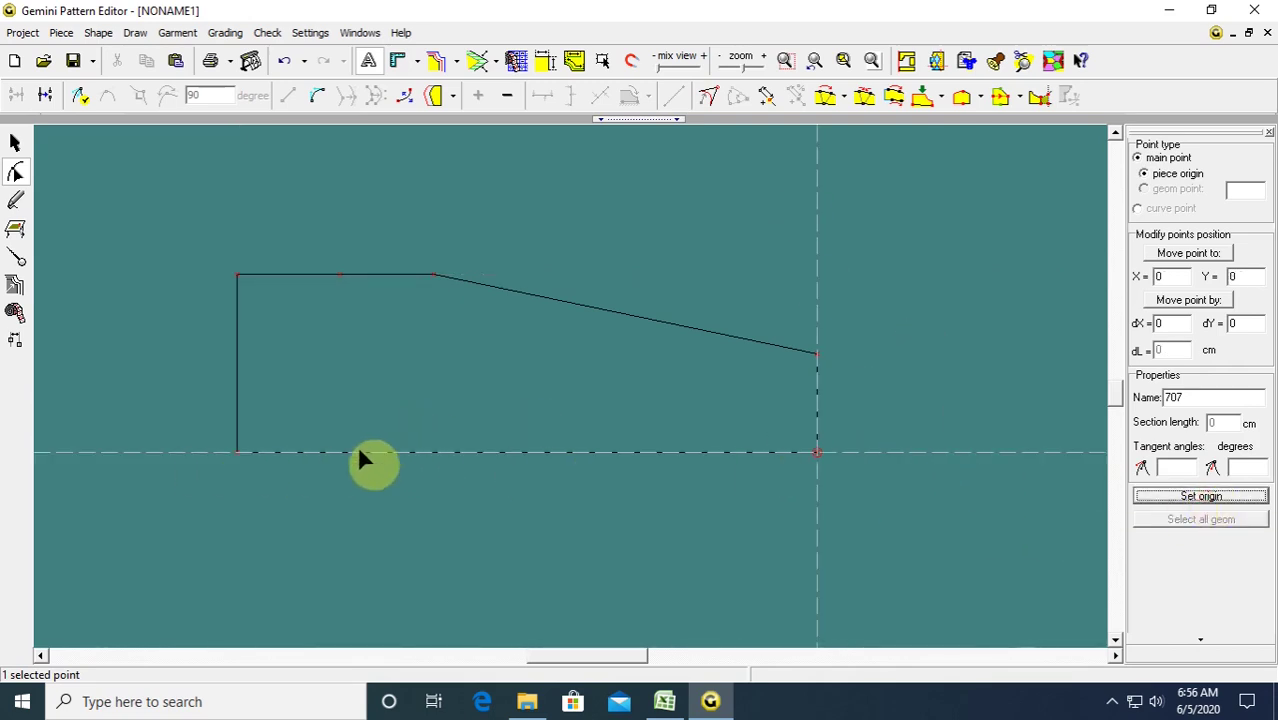
Select the hip point on the top edge and check the size 104 ½ hips circumference in Excel.
{"action": "left_click", "coordinate": [340, 274]}
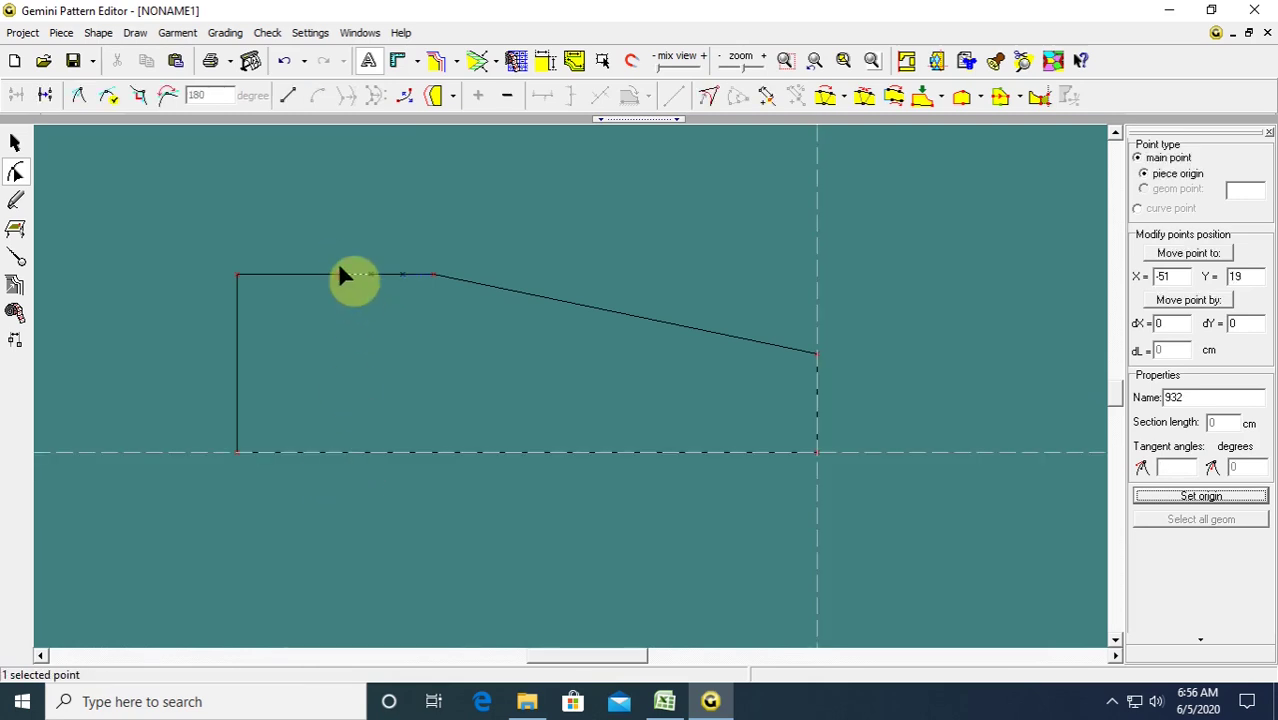
{"action": "left_click", "coordinate": [340, 274]}
{"action": "double_click", "coordinate": [1245, 277]}
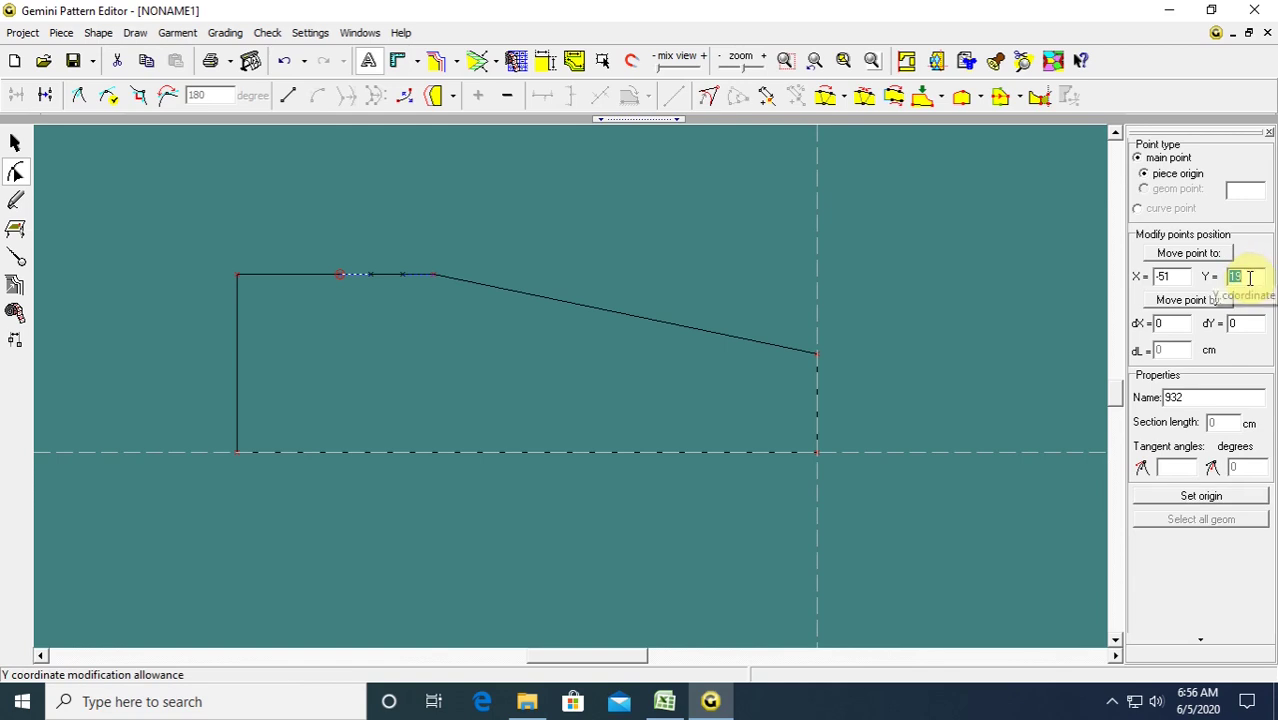
{"action": "left_click", "coordinate": [664, 701]}
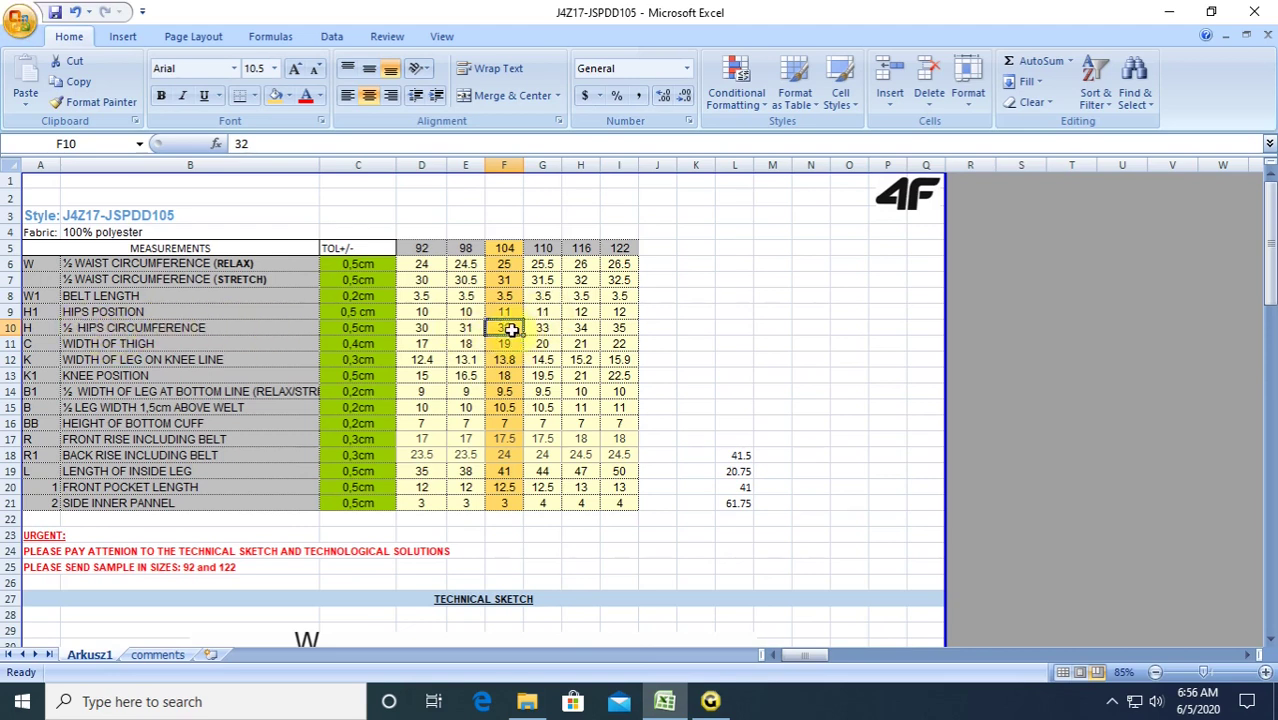
{"action": "left_click", "coordinate": [62, 327]}
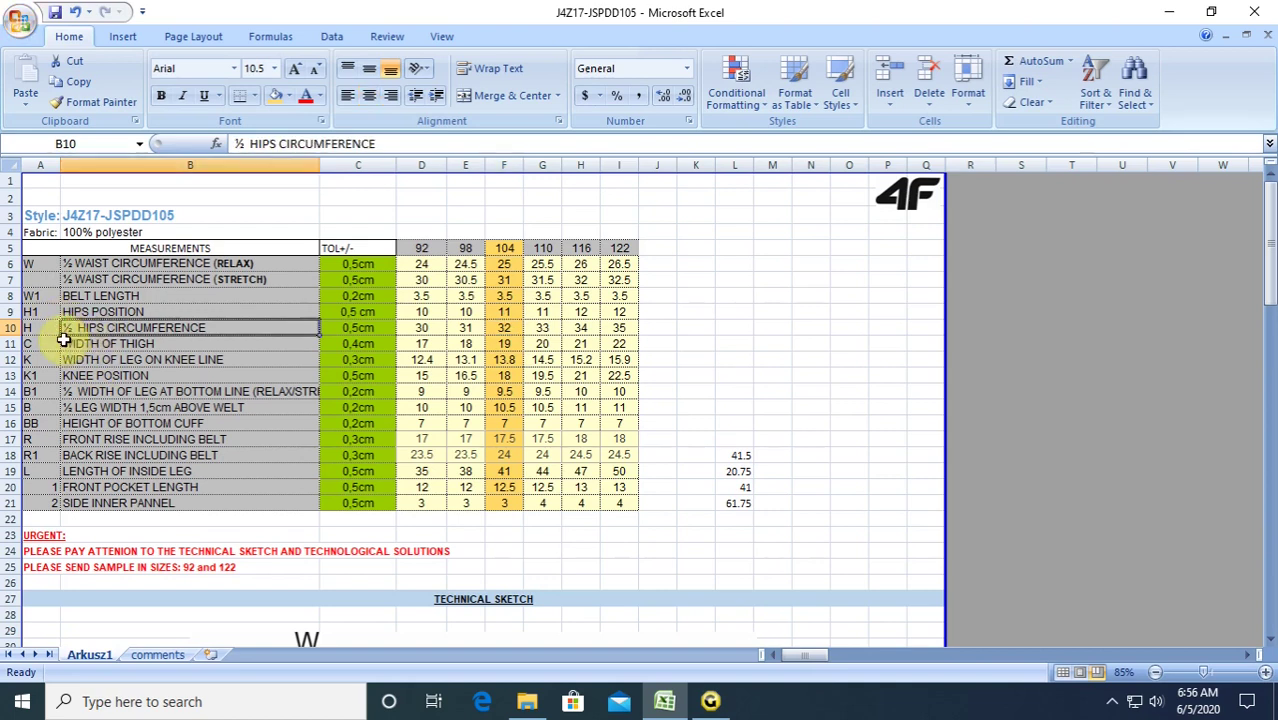
{"action": "left_click", "coordinate": [509, 332]}
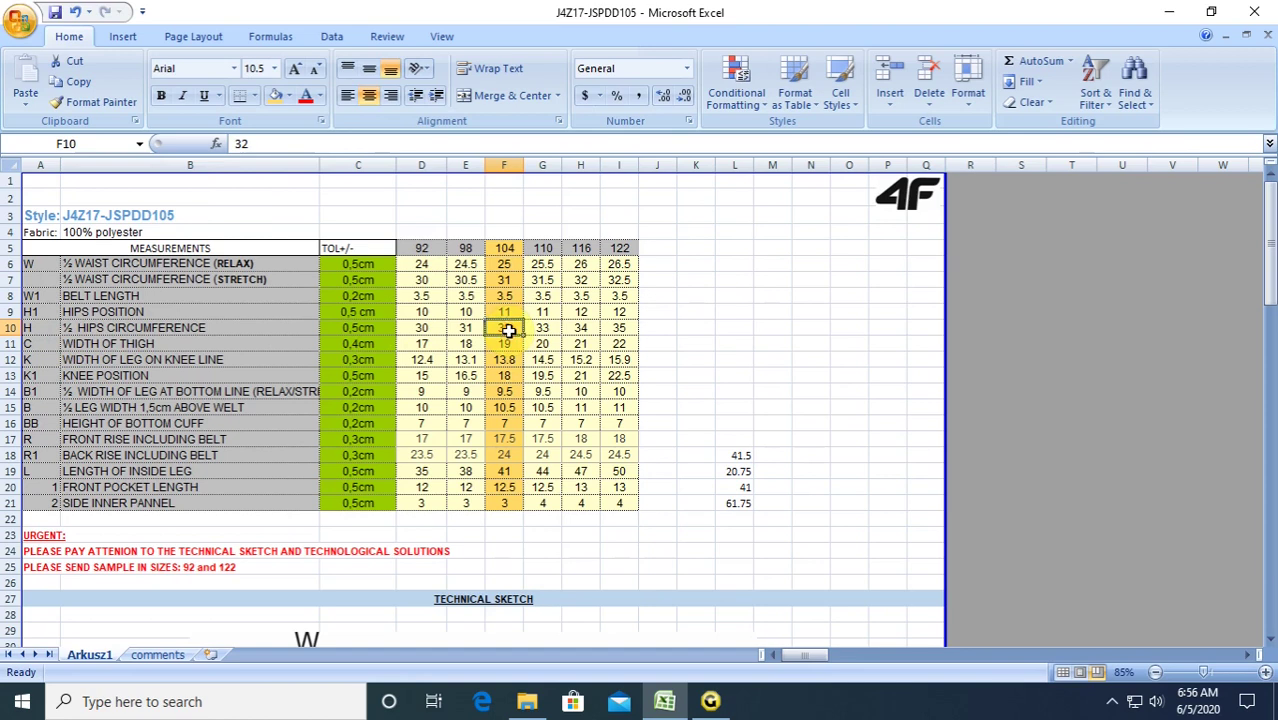
Return to Gemini Pattern Editor and set the hip point's Y coordinate to 16 cm.
{"action": "left_click", "coordinate": [708, 704]}
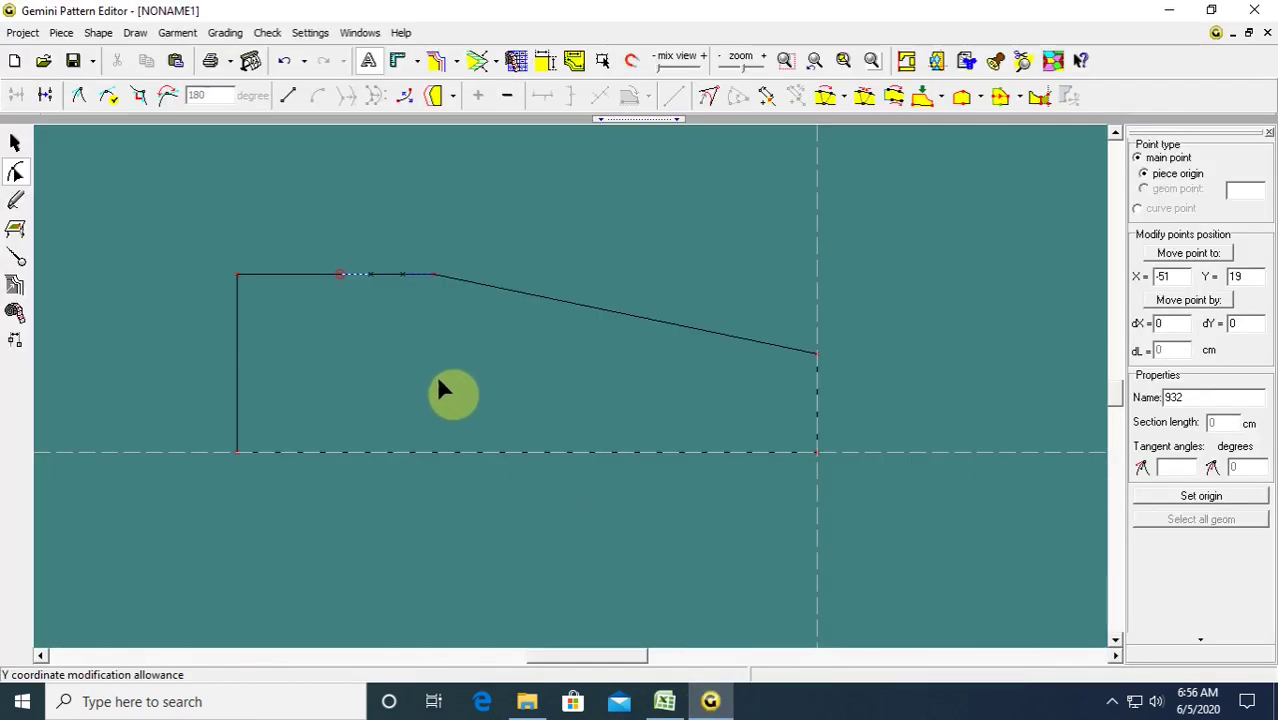
{"action": "left_click_drag", "start_coordinate": [316, 243], "coordinate": [348, 290]}
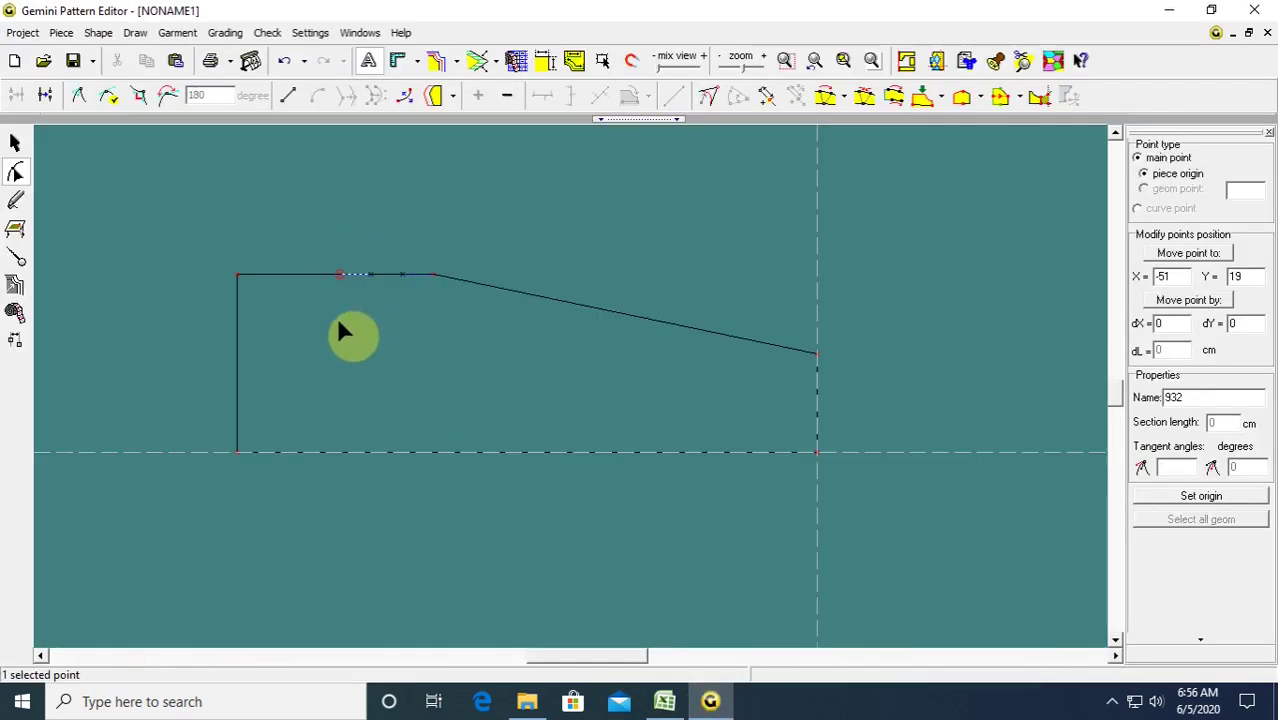
{"action": "left_click", "coordinate": [1235, 276]}
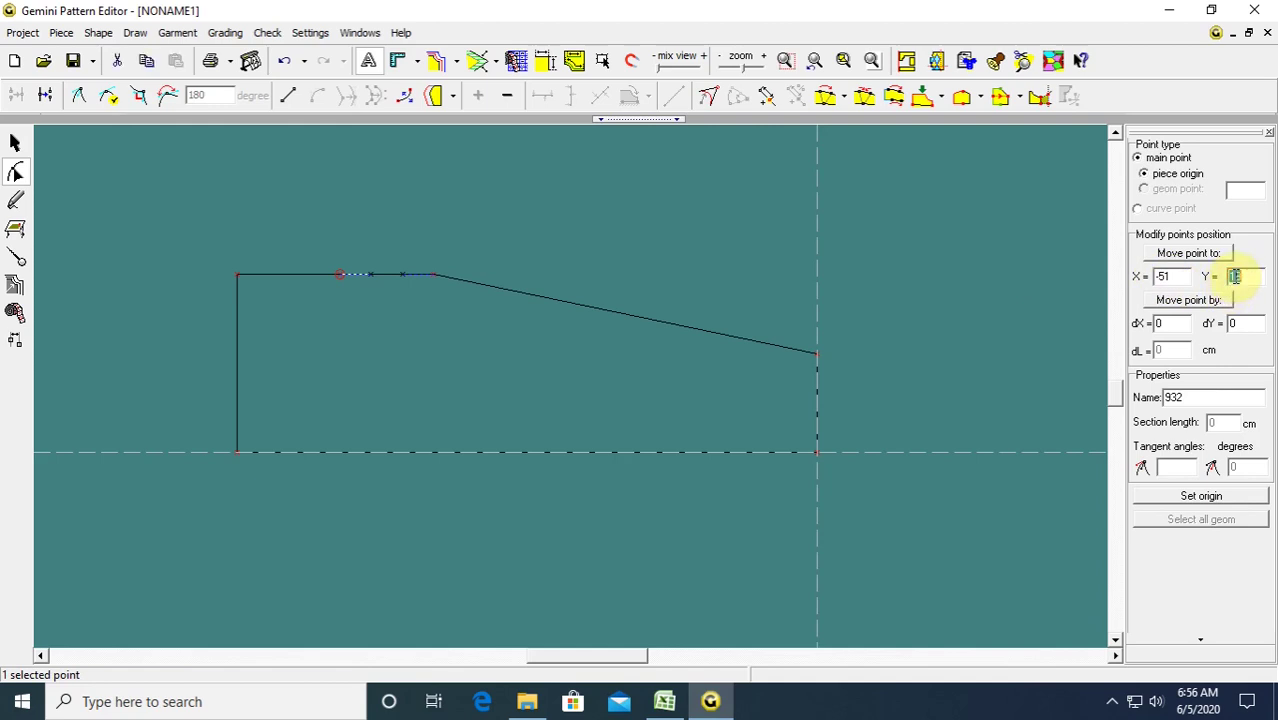
{"action": "type", "text": "1"}
{"action": "key", "text": "Return"}
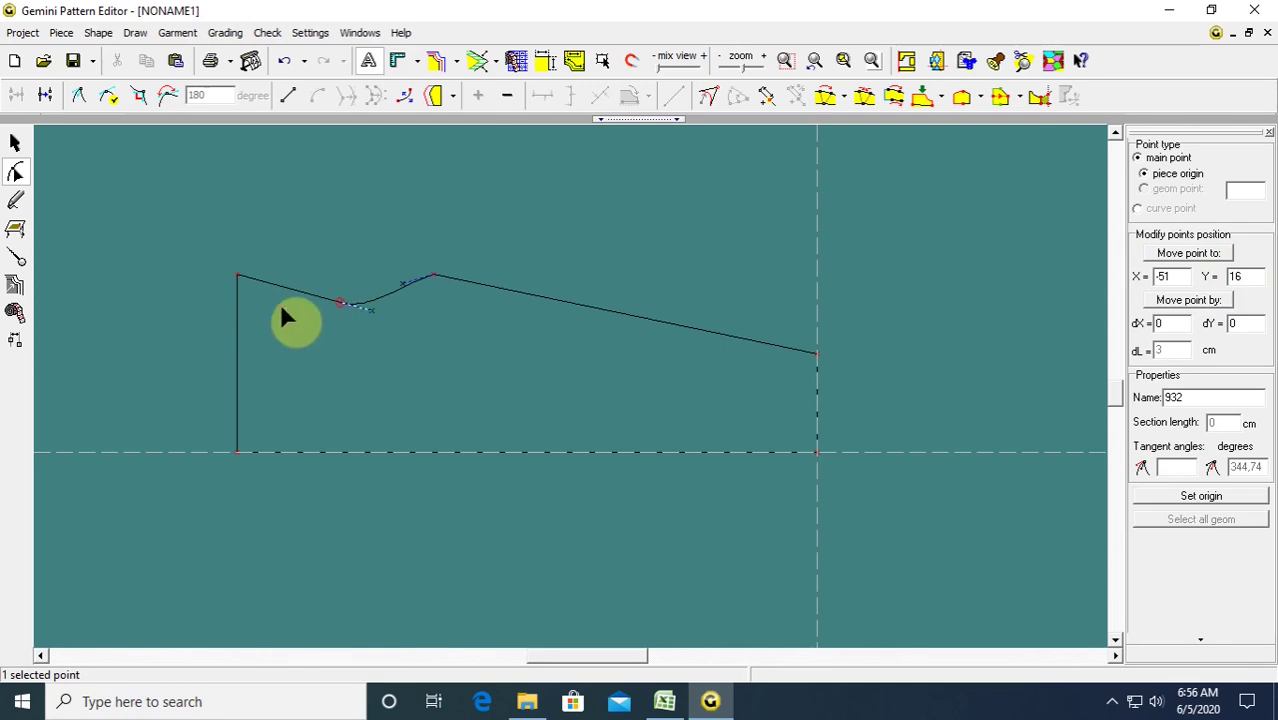
Set the upper-left waist corner's Y coordinate to 16 cm and pull the crotch curve's handle downward to deepen the curve.
{"action": "left_click_drag", "start_coordinate": [205, 249], "coordinate": [300, 298]}
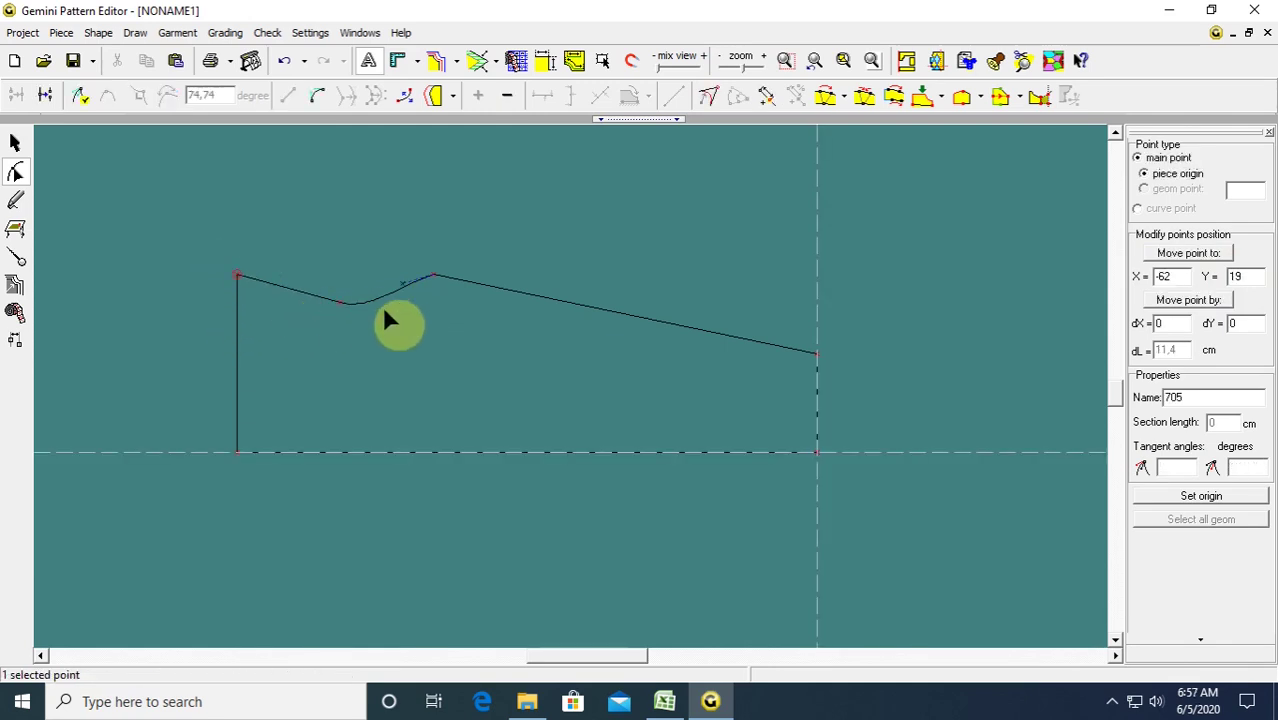
{"action": "left_click_drag", "start_coordinate": [210, 243], "coordinate": [299, 332]}
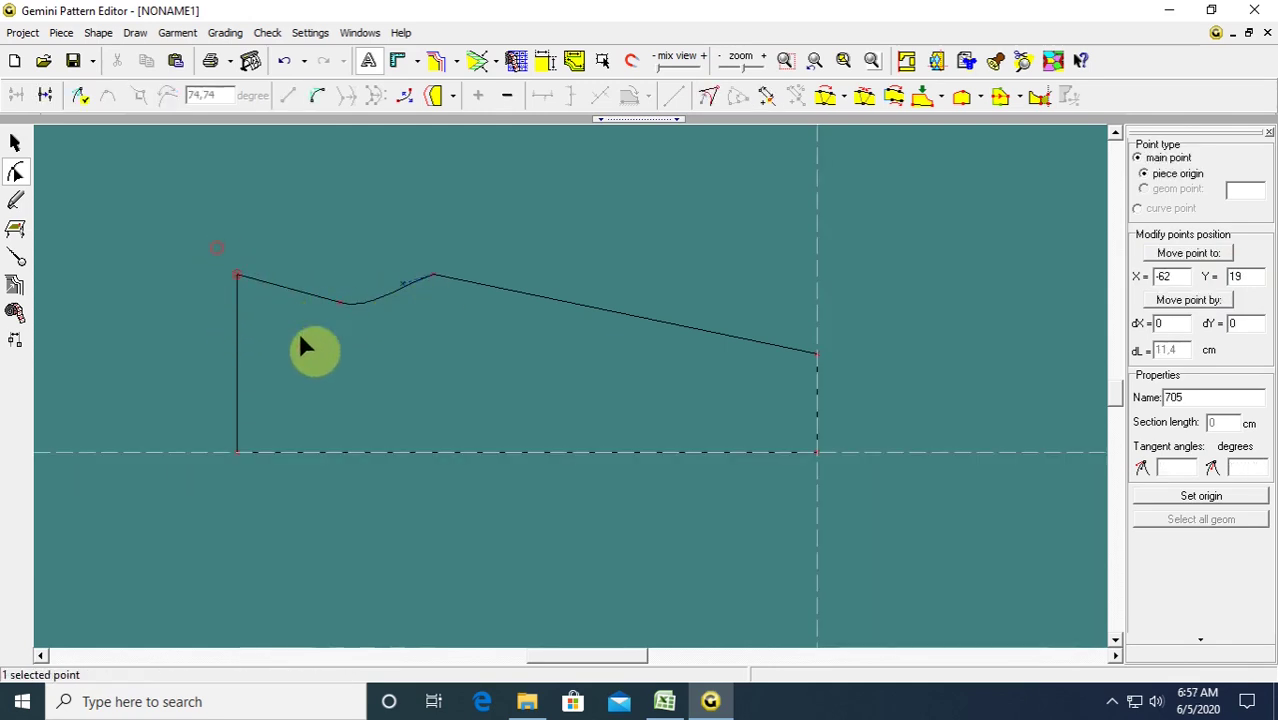
{"action": "double_click", "coordinate": [1247, 271]}
{"action": "type", "text": "1"}
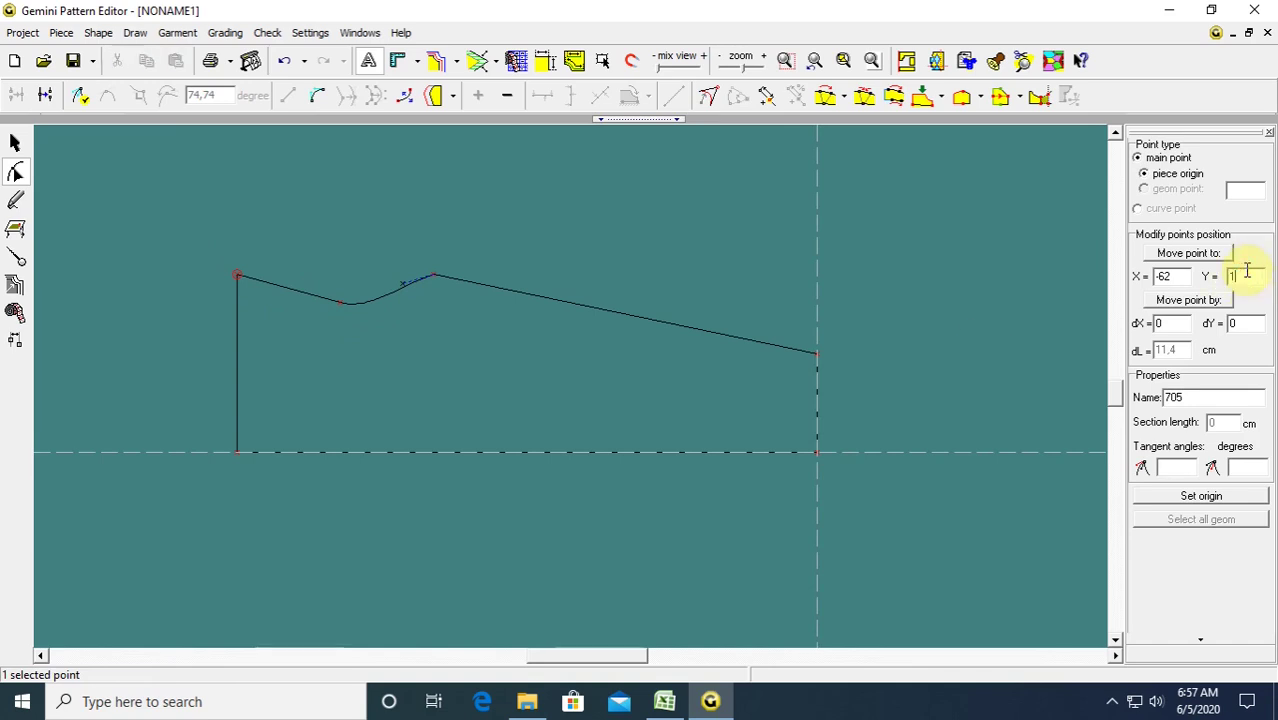
{"action": "type", "text": "6"}
{"action": "key", "text": "Return"}
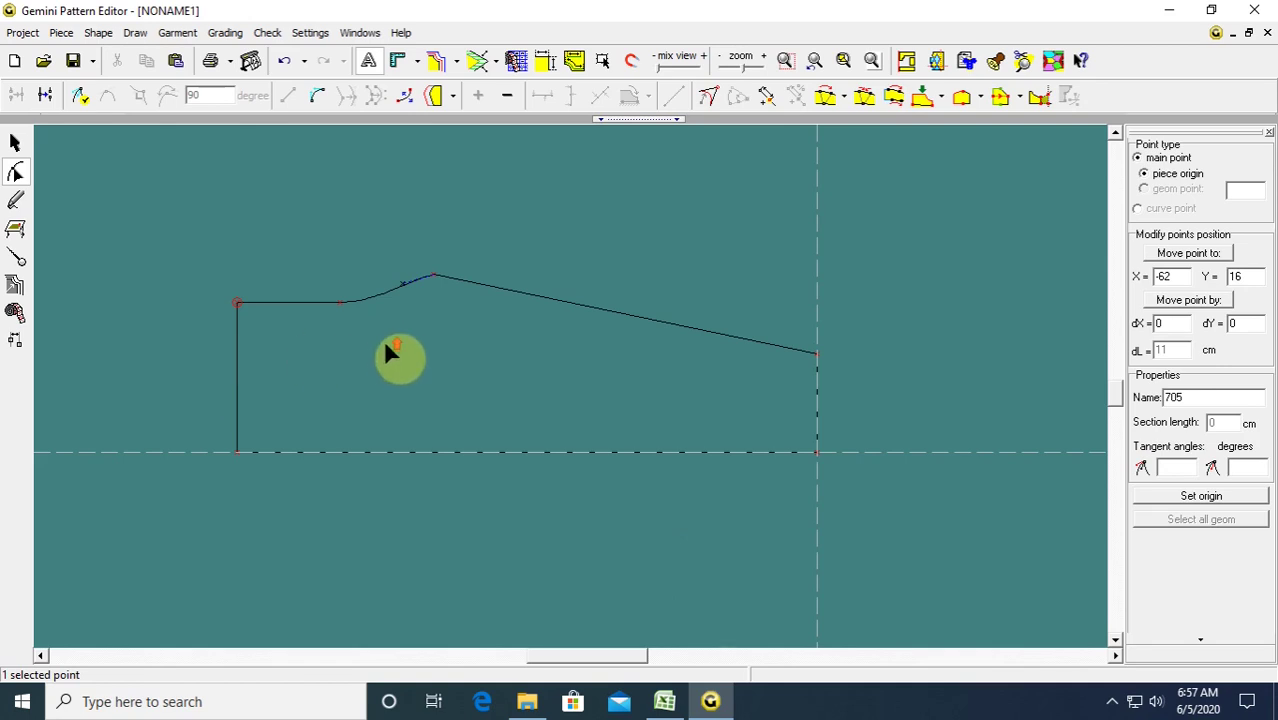
{"action": "mouse_move", "coordinate": [404, 283]}
{"action": "left_mouse_down"}
{"action": "mouse_move", "coordinate": [428, 305]}
{"action": "mouse_move", "coordinate": [398, 305]}
{"action": "left_mouse_up"}
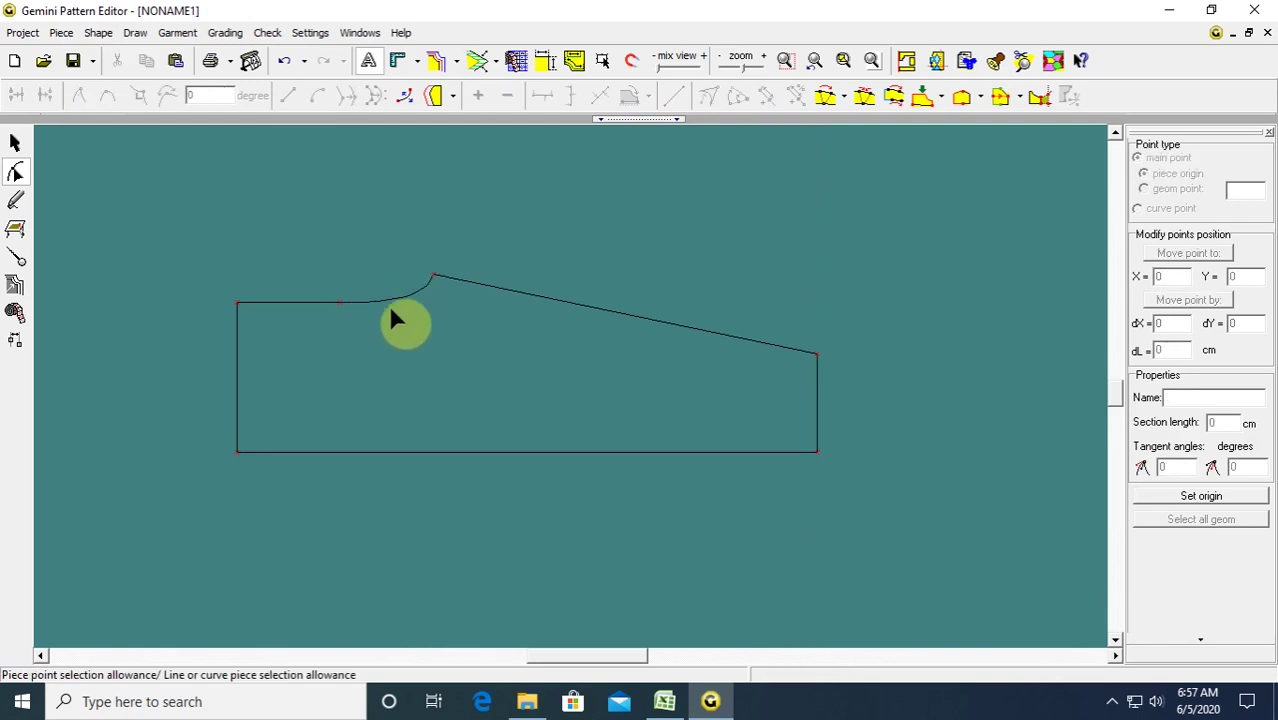
{"action": "left_click", "coordinate": [340, 302]}
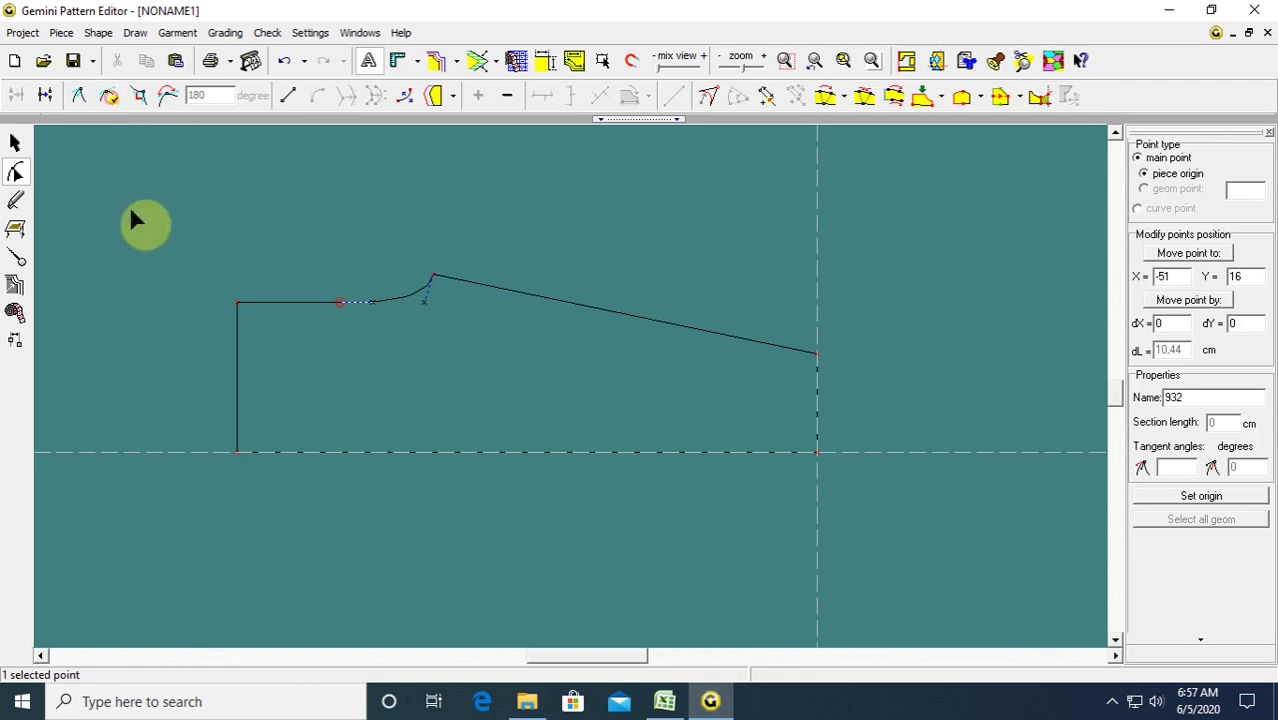
{"action": "left_click", "coordinate": [14, 142]}
{"action": "left_click", "coordinate": [535, 372]}
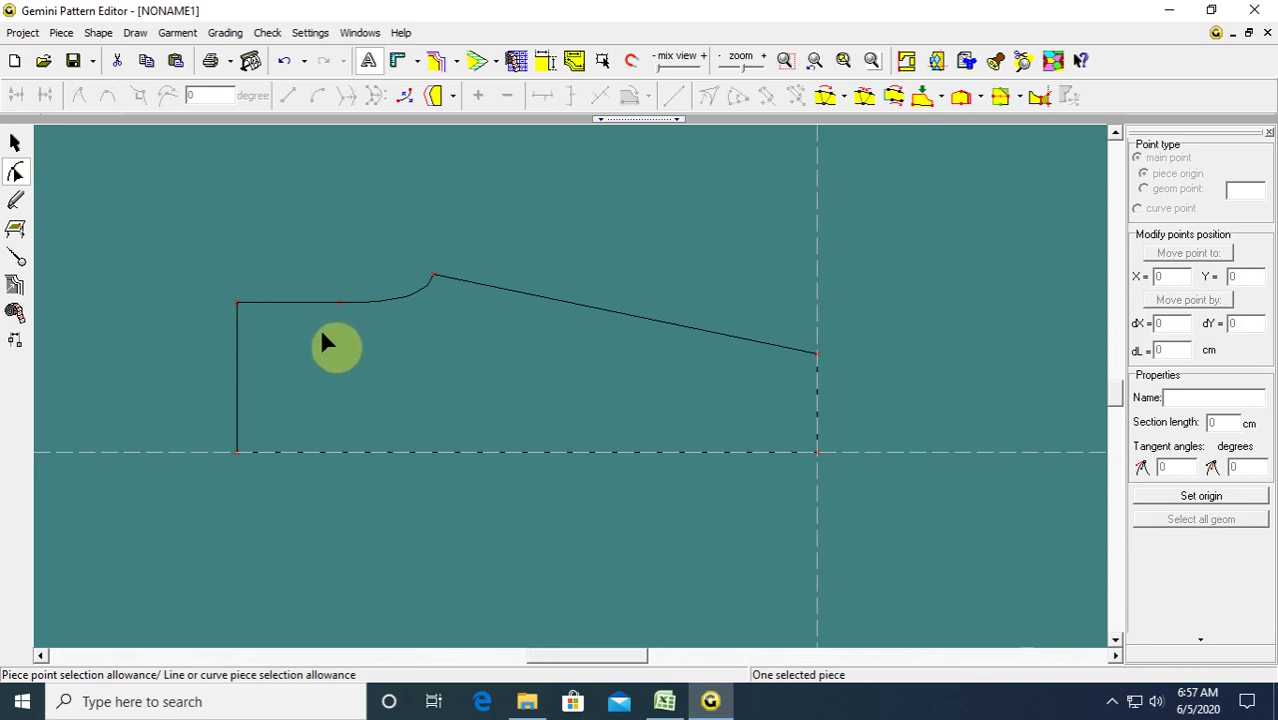
{"action": "left_click", "coordinate": [474, 505]}
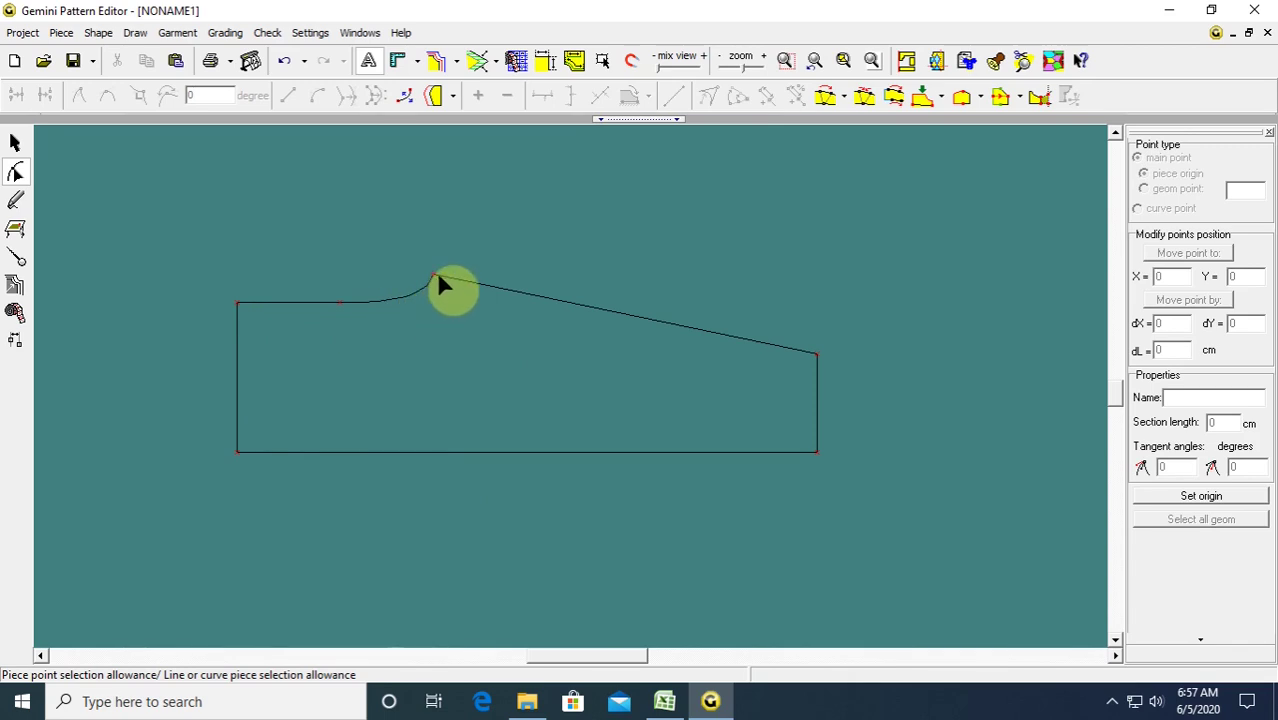
Check the size 104 combined front and back rise in cell L18 in Excel, and return to Gemini Pattern Editor.
{"action": "left_click", "coordinate": [666, 704]}
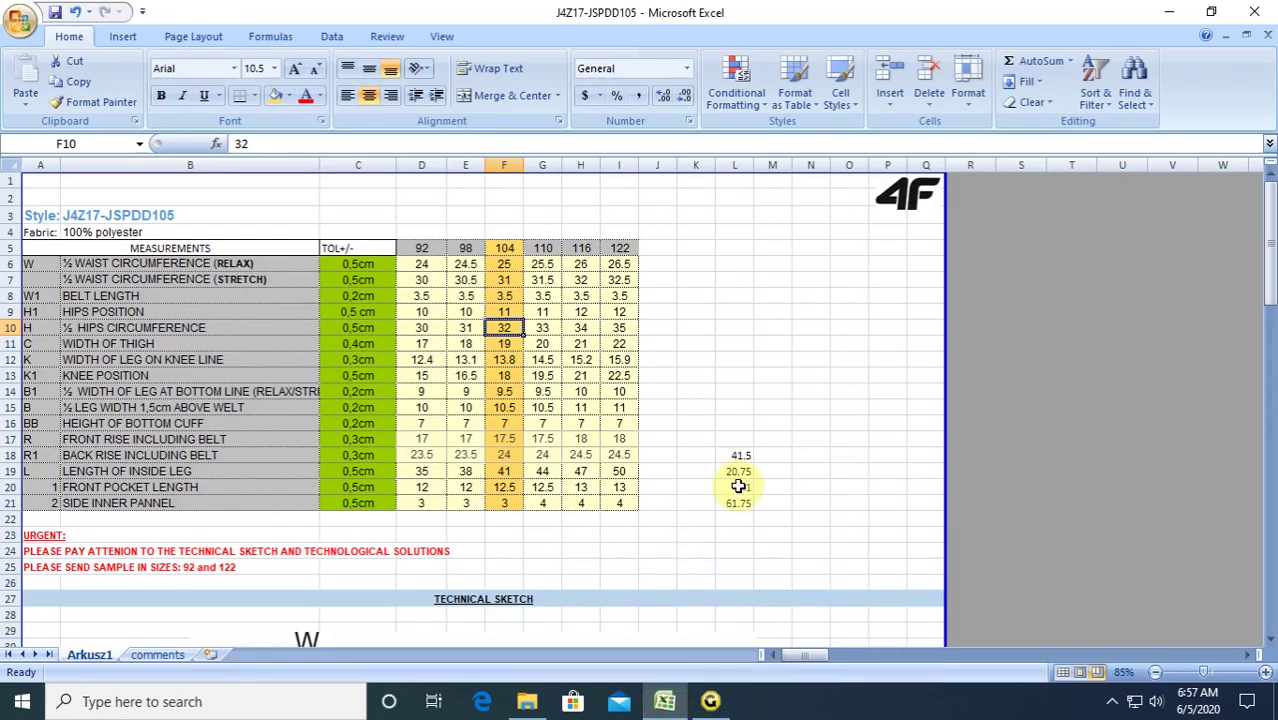
{"action": "left_click", "coordinate": [736, 456]}
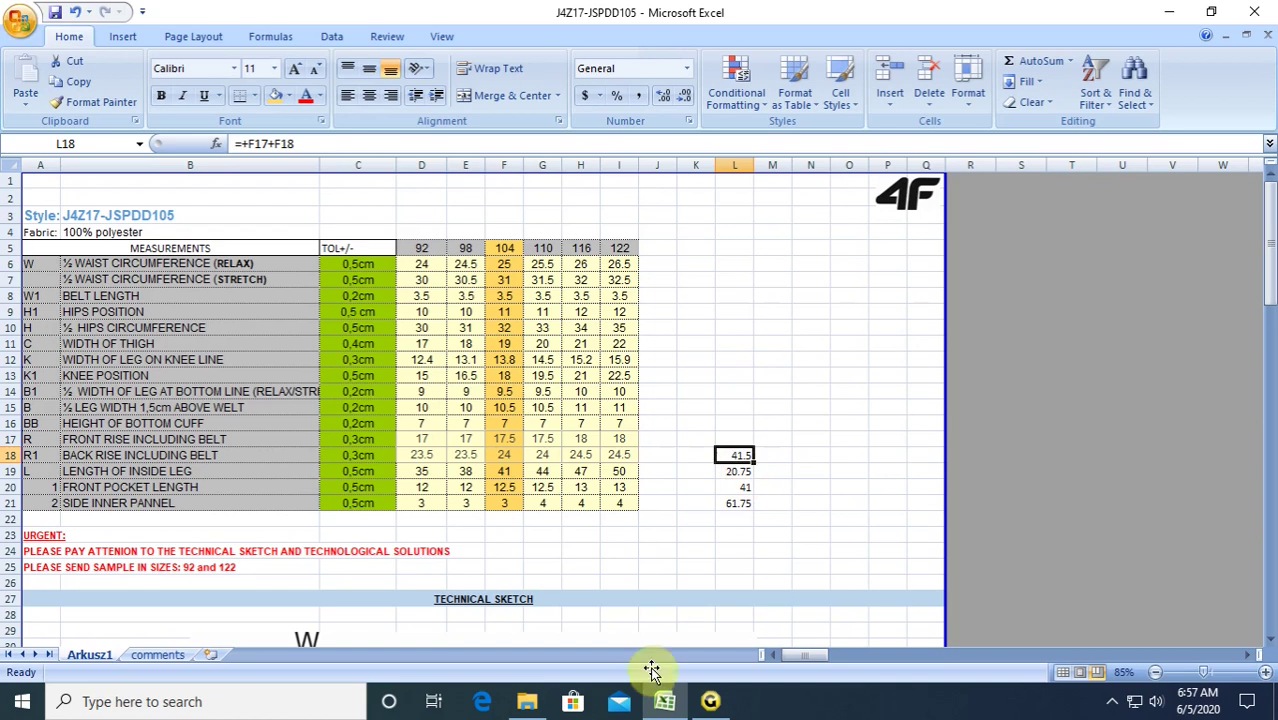
{"action": "left_click", "coordinate": [710, 701]}
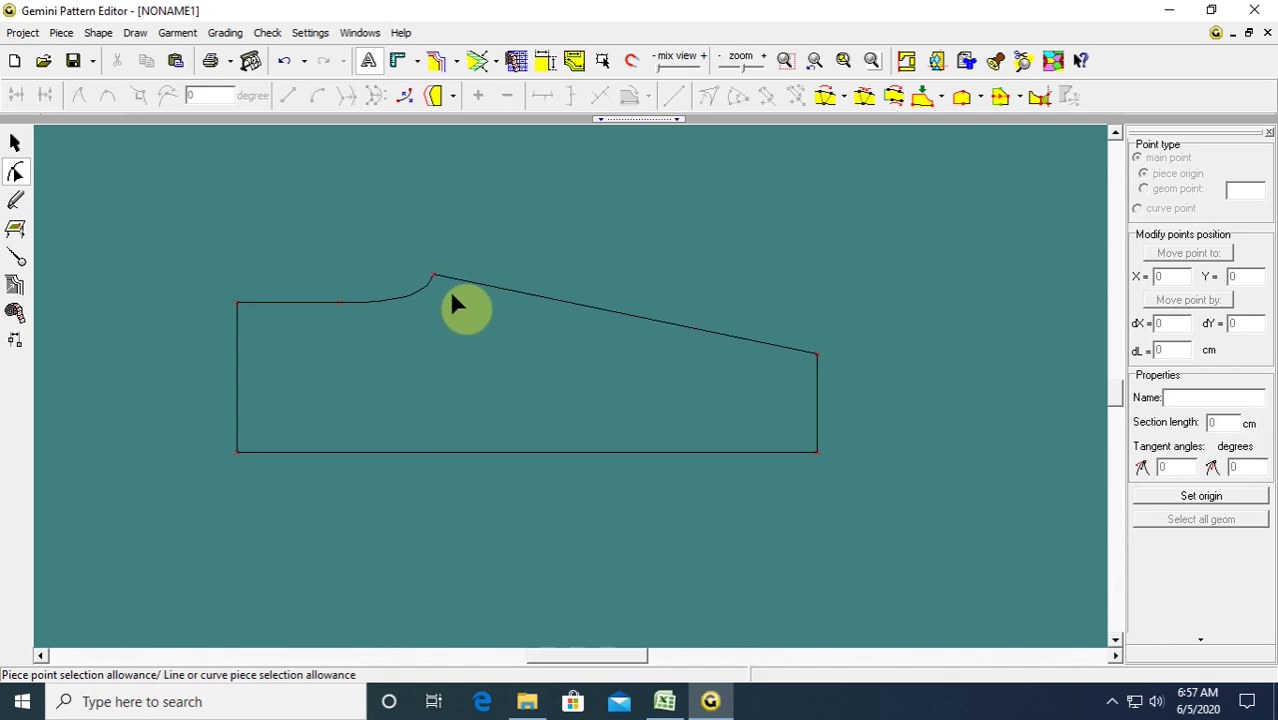
Measure the contour from the upper-left waist corner to the crotch point and record it in the measurement table.
{"action": "left_click", "coordinate": [15, 312]}
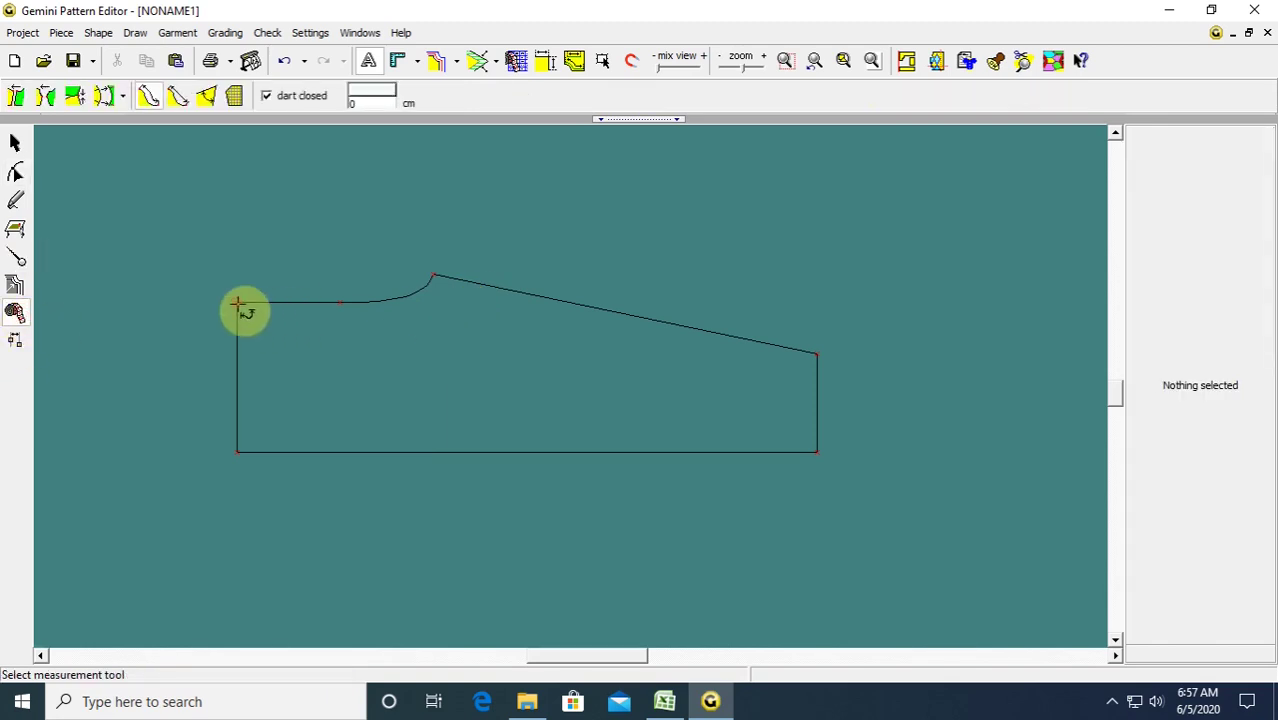
{"action": "left_click", "coordinate": [238, 303]}
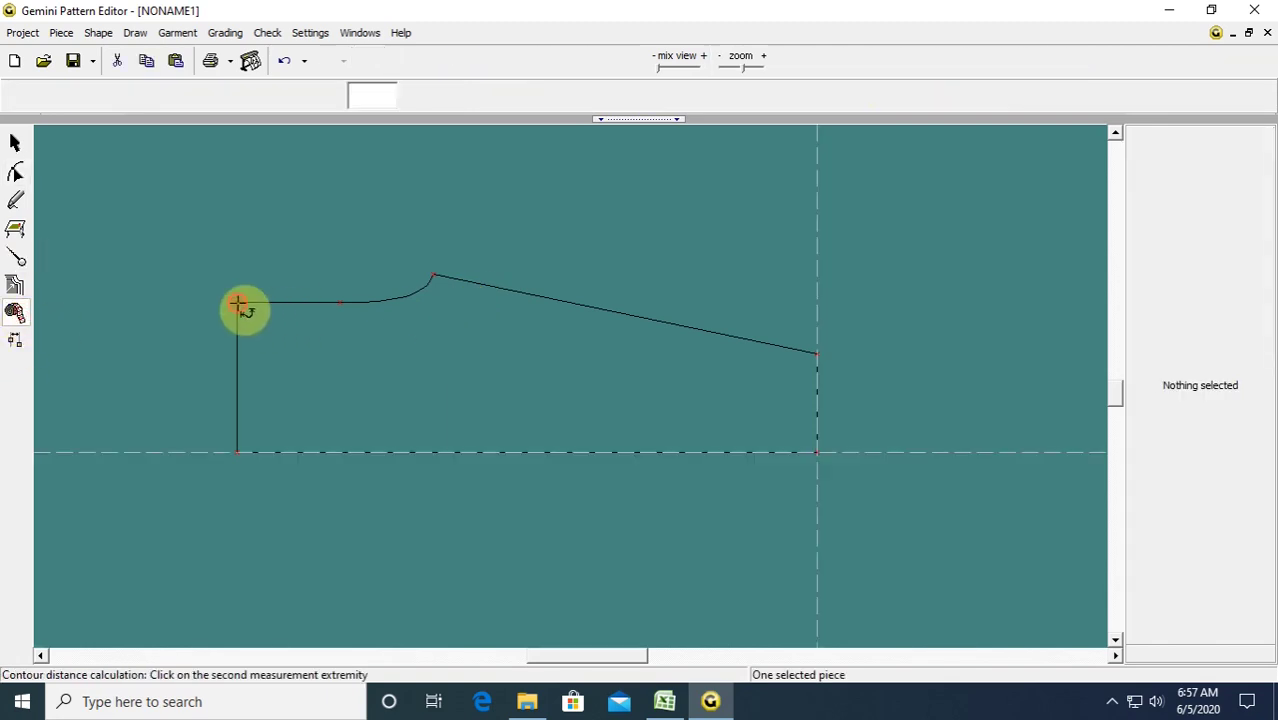
{"action": "left_click", "coordinate": [434, 276]}
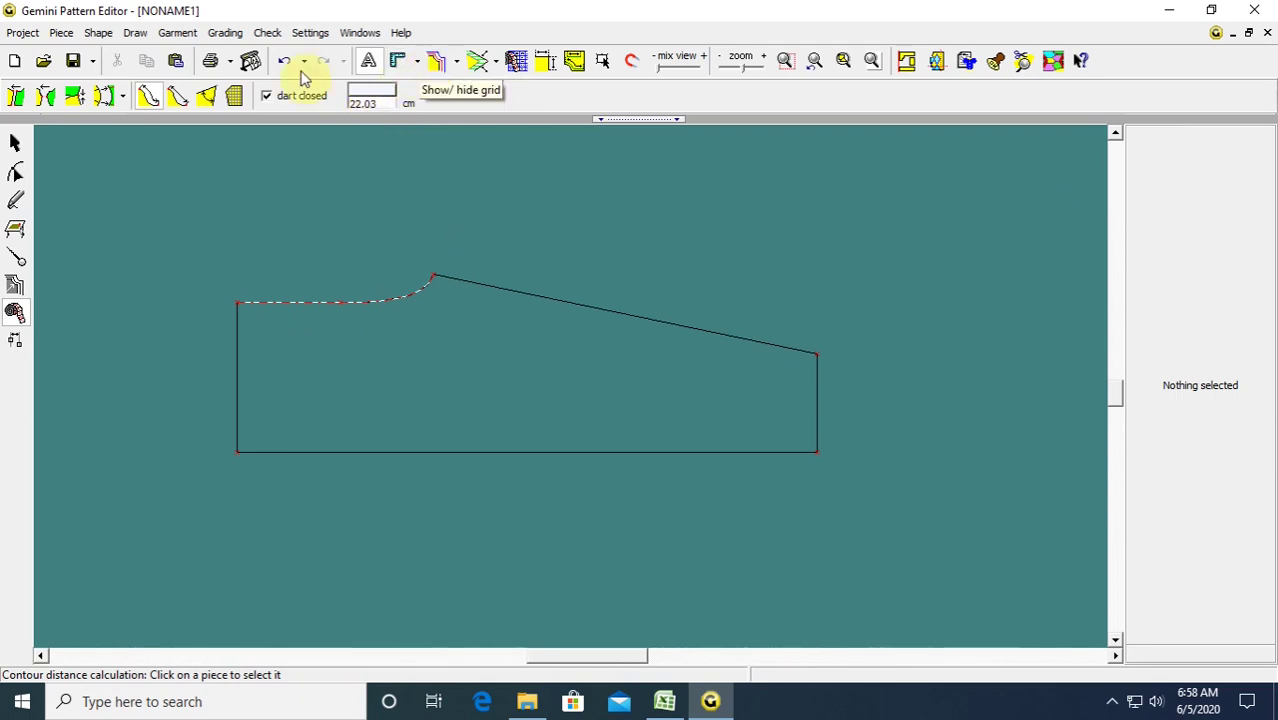
{"action": "left_click", "coordinate": [516, 62]}
{"action": "left_click_drag", "start_coordinate": [582, 231], "coordinate": [829, 57]}
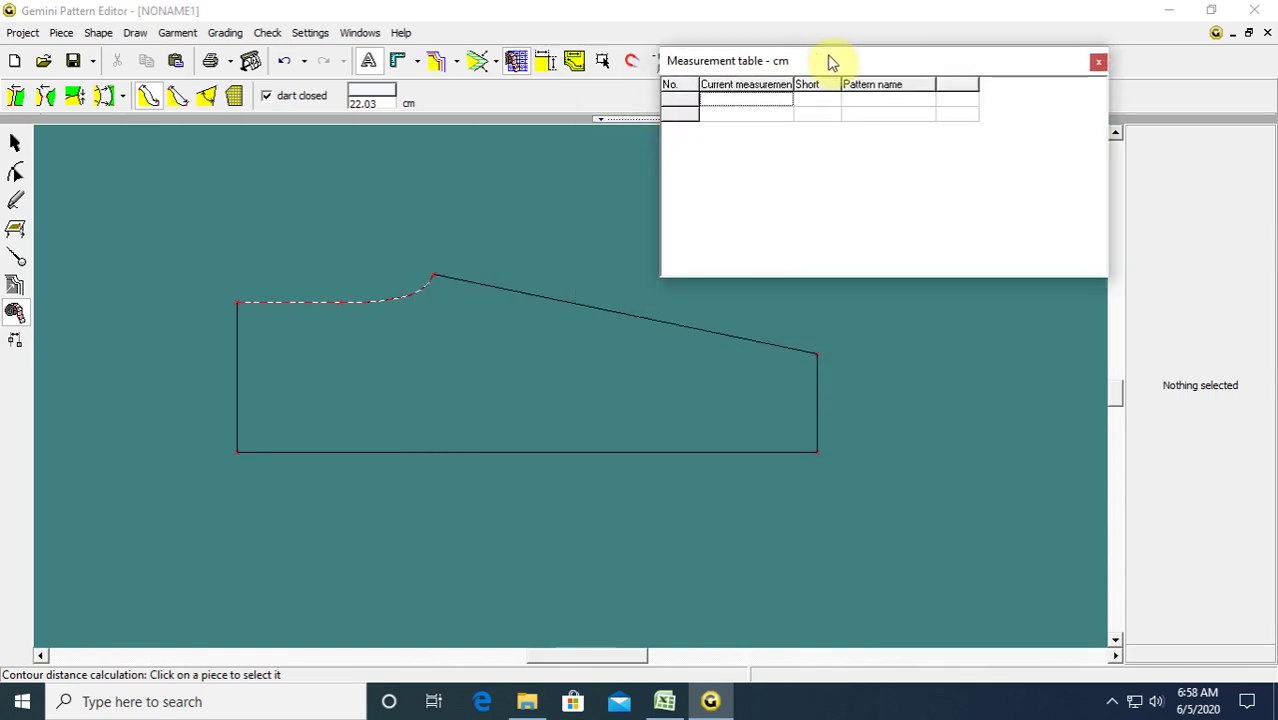
{"action": "right_click", "coordinate": [757, 107]}
{"action": "left_click", "coordinate": [767, 109]}
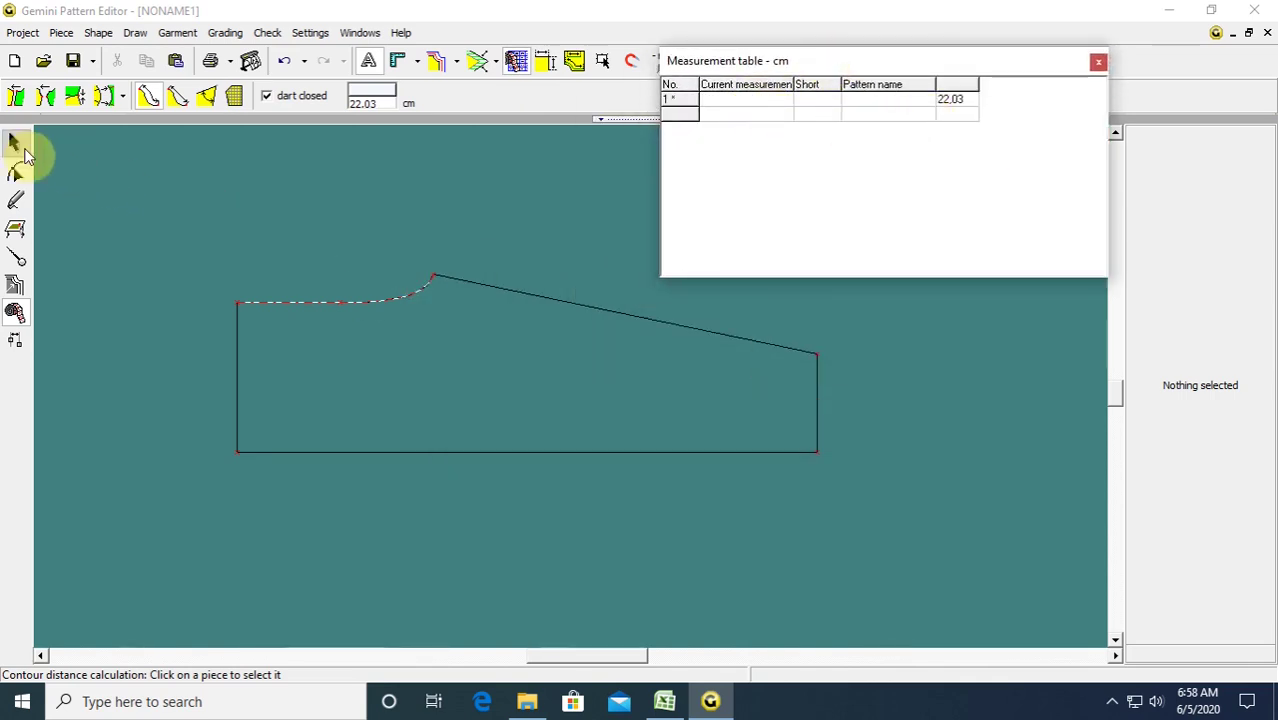
Move the whole trouser piece down and to the left, clear of the measurement table.
{"action": "left_click", "coordinate": [105, 247]}
{"action": "key", "text": "Escape"}
{"action": "left_click_drag", "start_coordinate": [470, 364], "coordinate": [405, 412]}
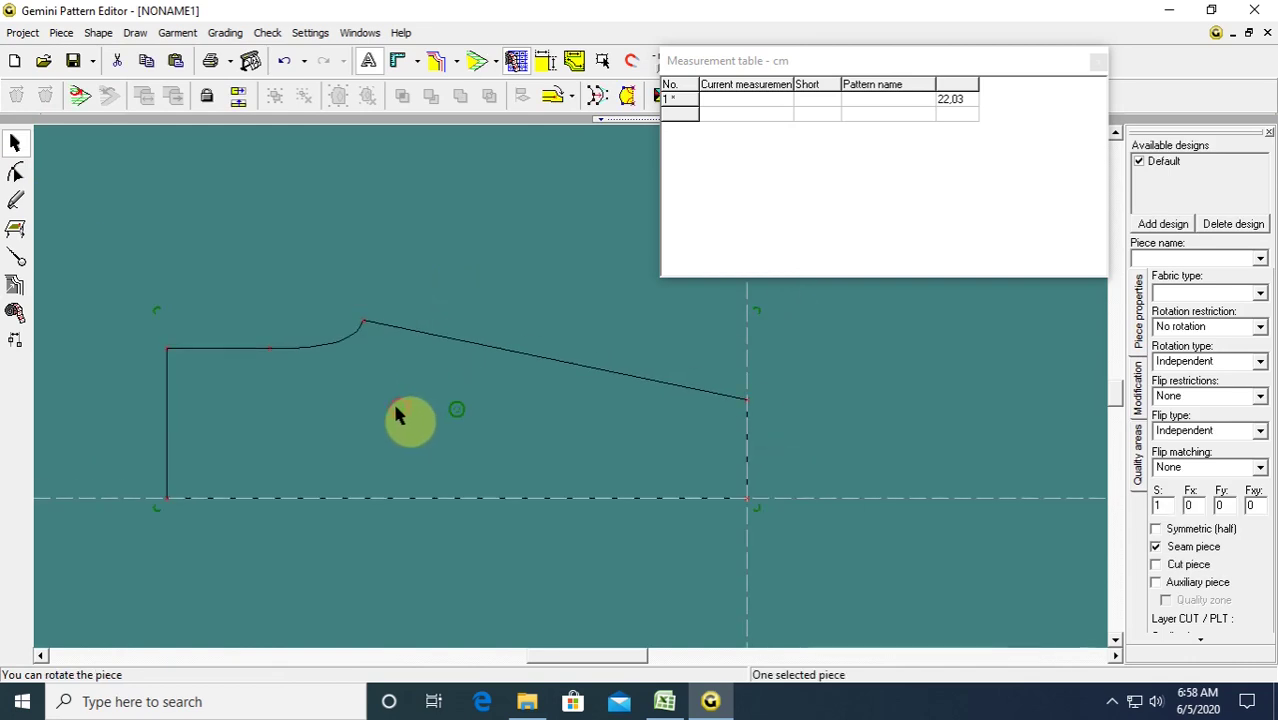
Switch to Excel and look up knee width K and knee position K1 in the technical sketch and size 104 measurements.
{"action": "left_click", "coordinate": [663, 699]}
{"action": "scroll", "coordinate": [380, 520], "scroll_direction": "down", "scroll_amount": 9}
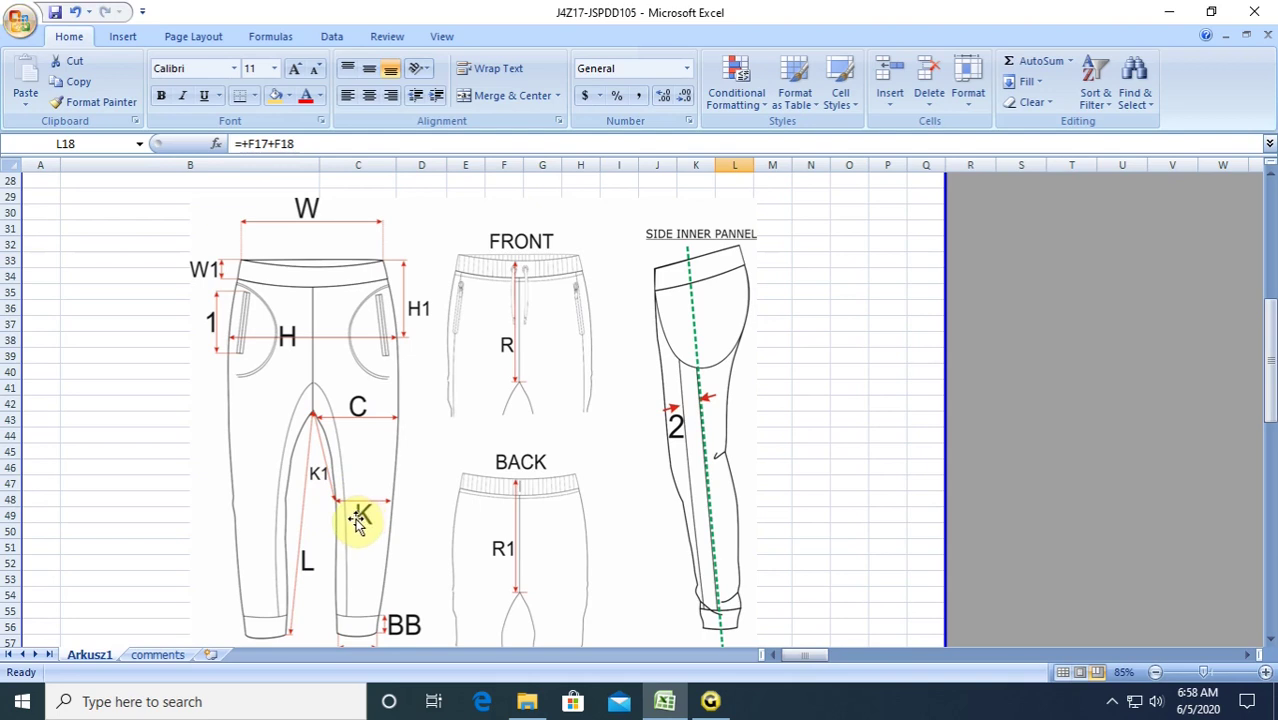
{"action": "scroll", "coordinate": [358, 520], "scroll_direction": "up", "scroll_amount": 8}
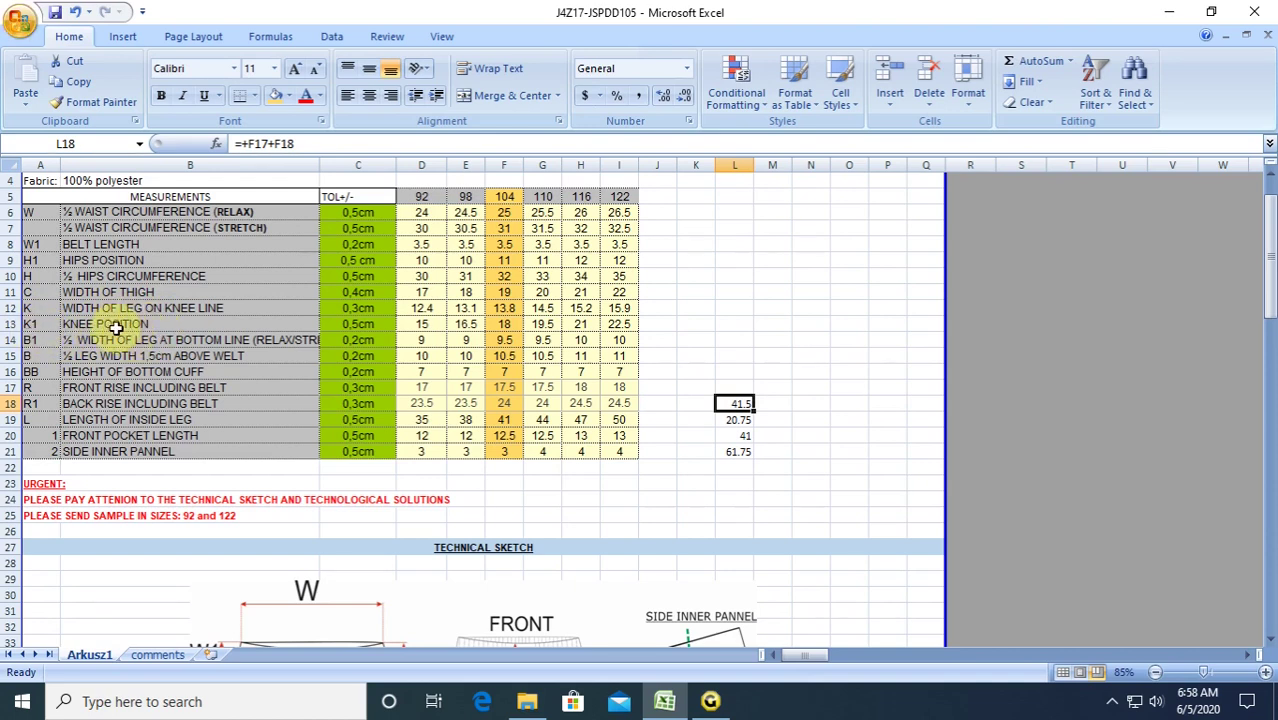
{"action": "scroll", "coordinate": [451, 620], "scroll_direction": "down", "scroll_amount": 8}
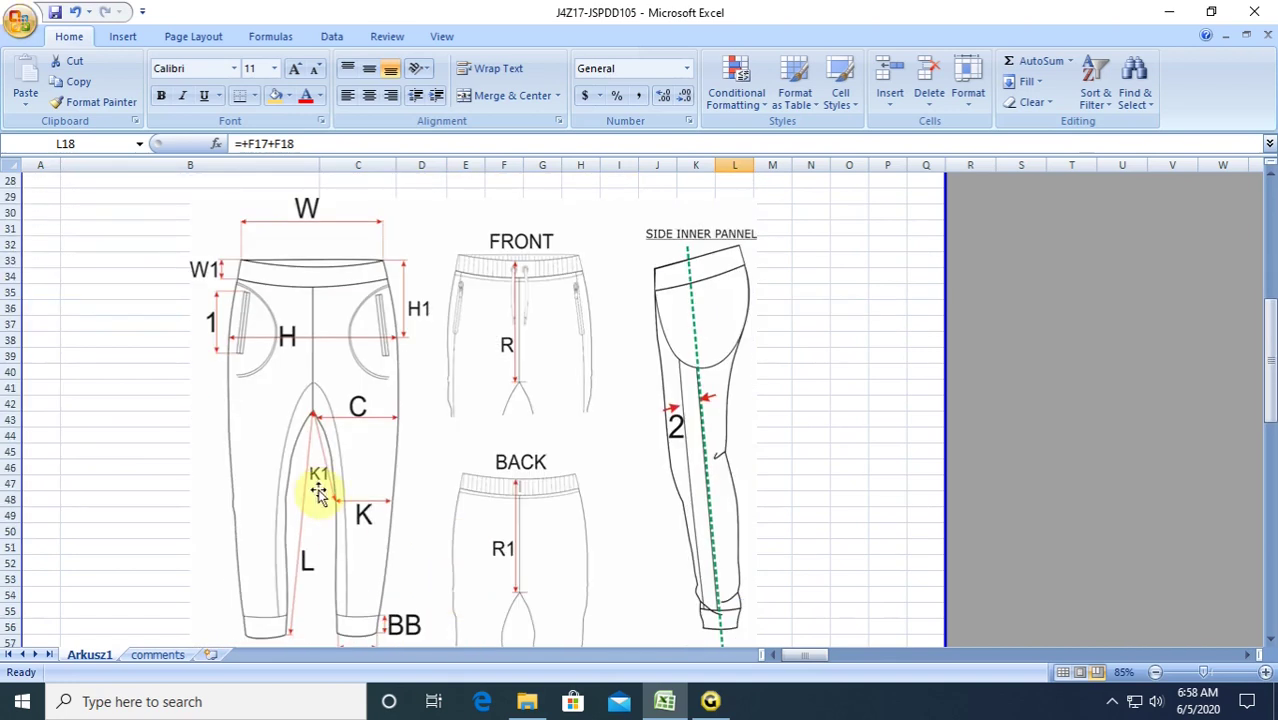
{"action": "scroll", "coordinate": [337, 502], "scroll_direction": "up", "scroll_amount": 8}
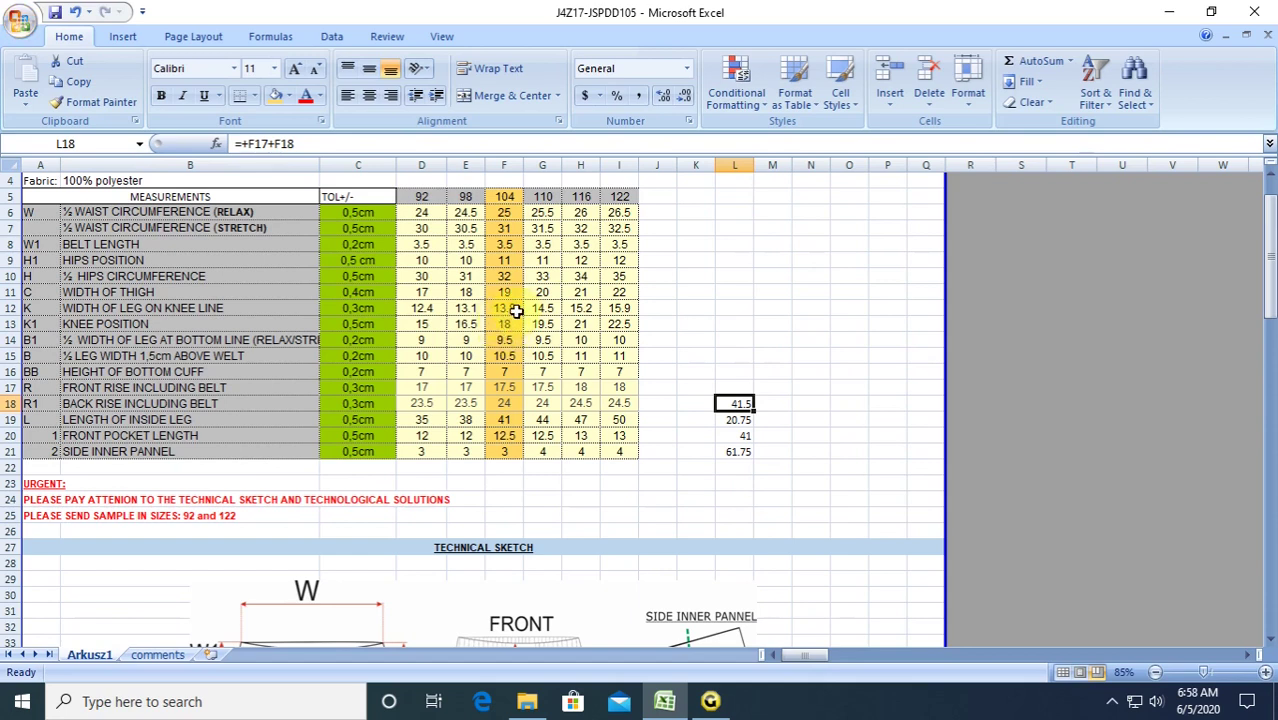
Return to Gemini Pattern Editor and add a knee point on the inseam 18 cm from the crotch point.
{"action": "left_click", "coordinate": [712, 700]}
{"action": "left_click", "coordinate": [352, 305]}
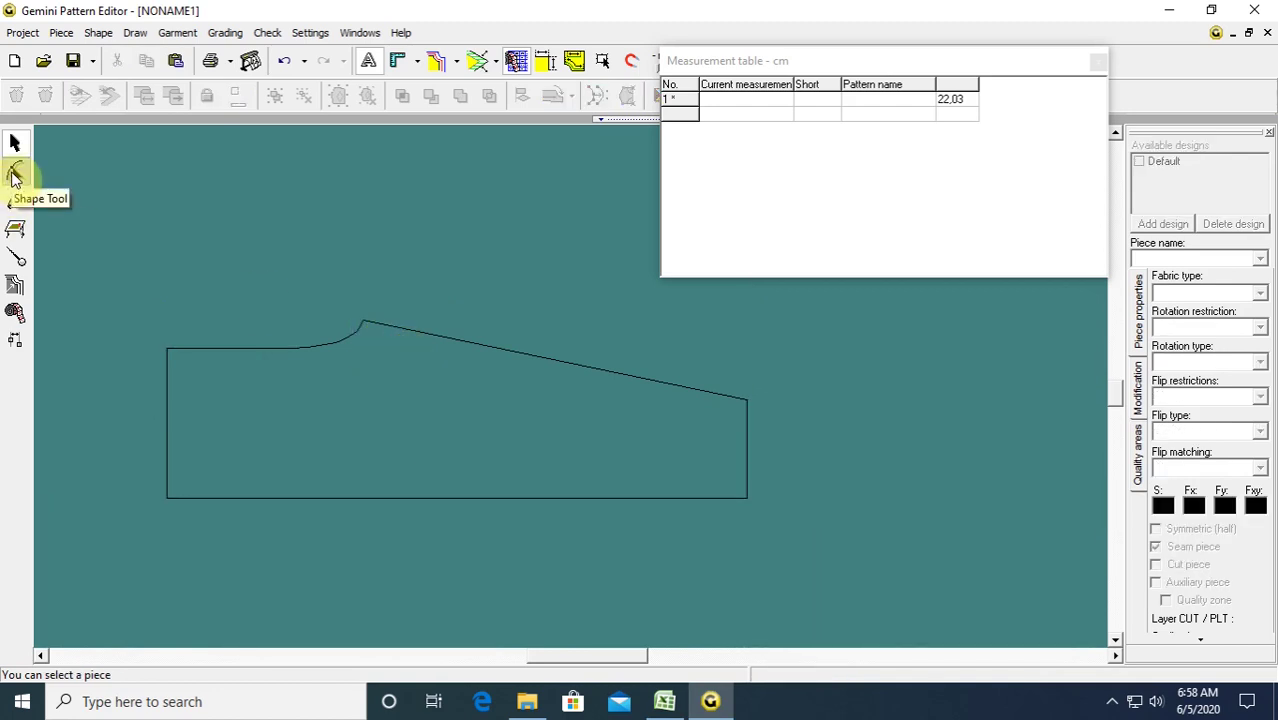
{"action": "left_click", "coordinate": [14, 174]}
{"action": "left_click_drag", "start_coordinate": [405, 355], "coordinate": [407, 354]}
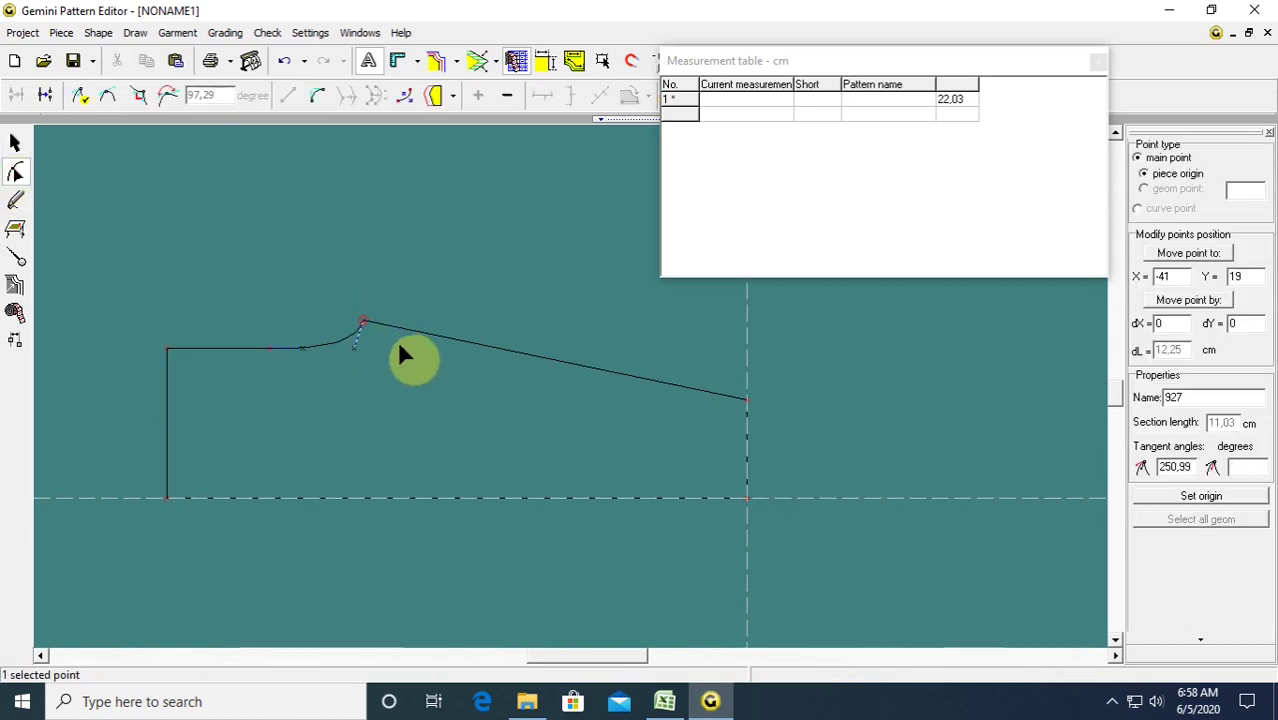
{"action": "left_click_drag", "start_coordinate": [776, 57], "coordinate": [911, 171]}
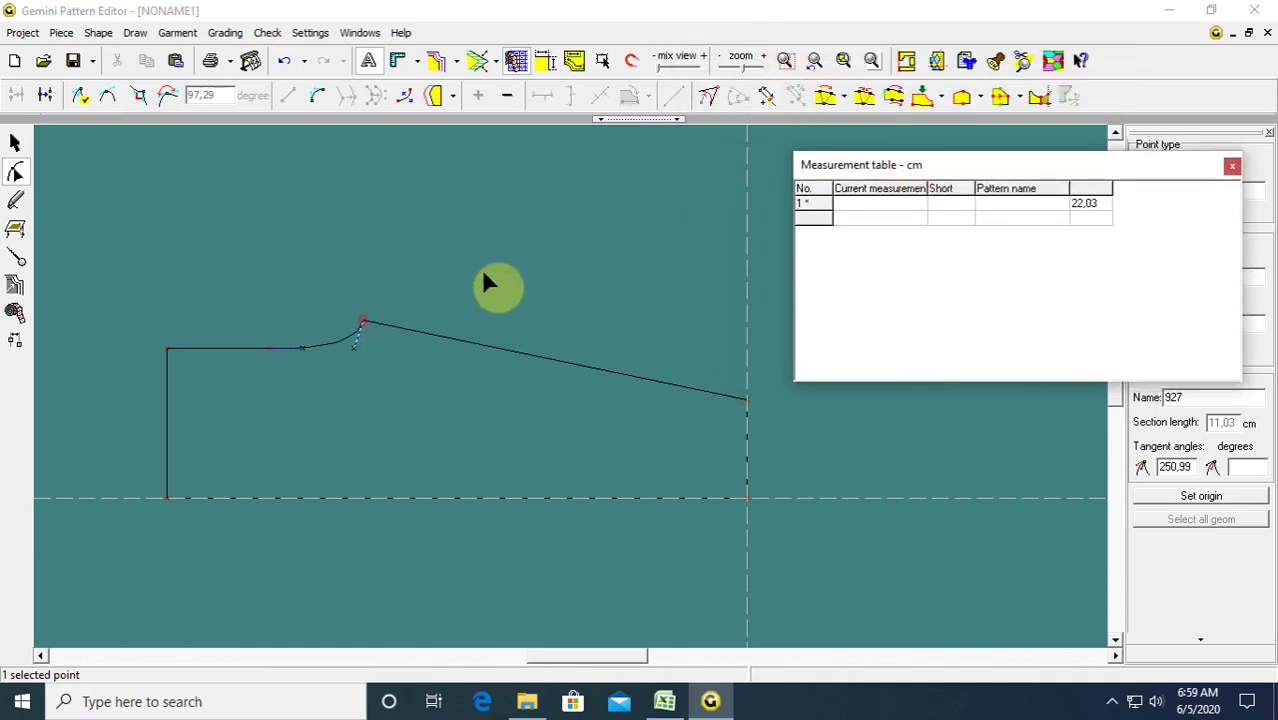
{"action": "left_click", "coordinate": [766, 96]}
{"action": "double_click", "coordinate": [573, 343]}
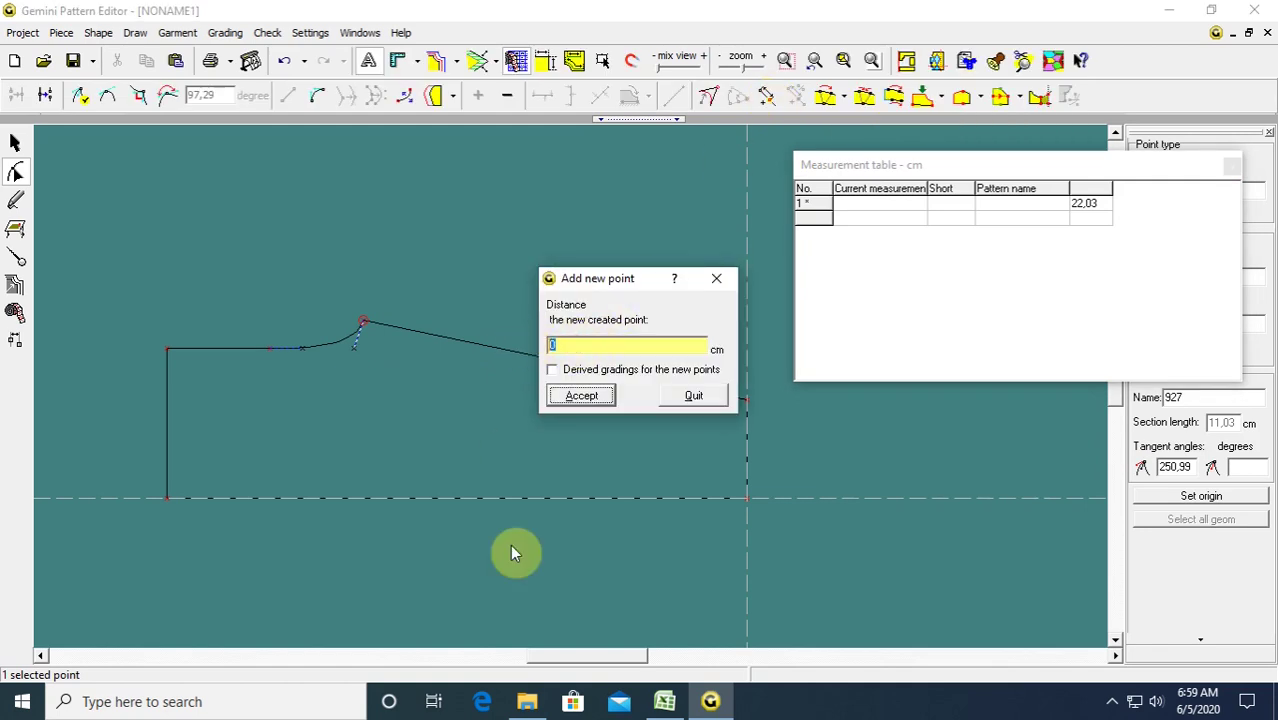
{"action": "left_click", "coordinate": [664, 701]}
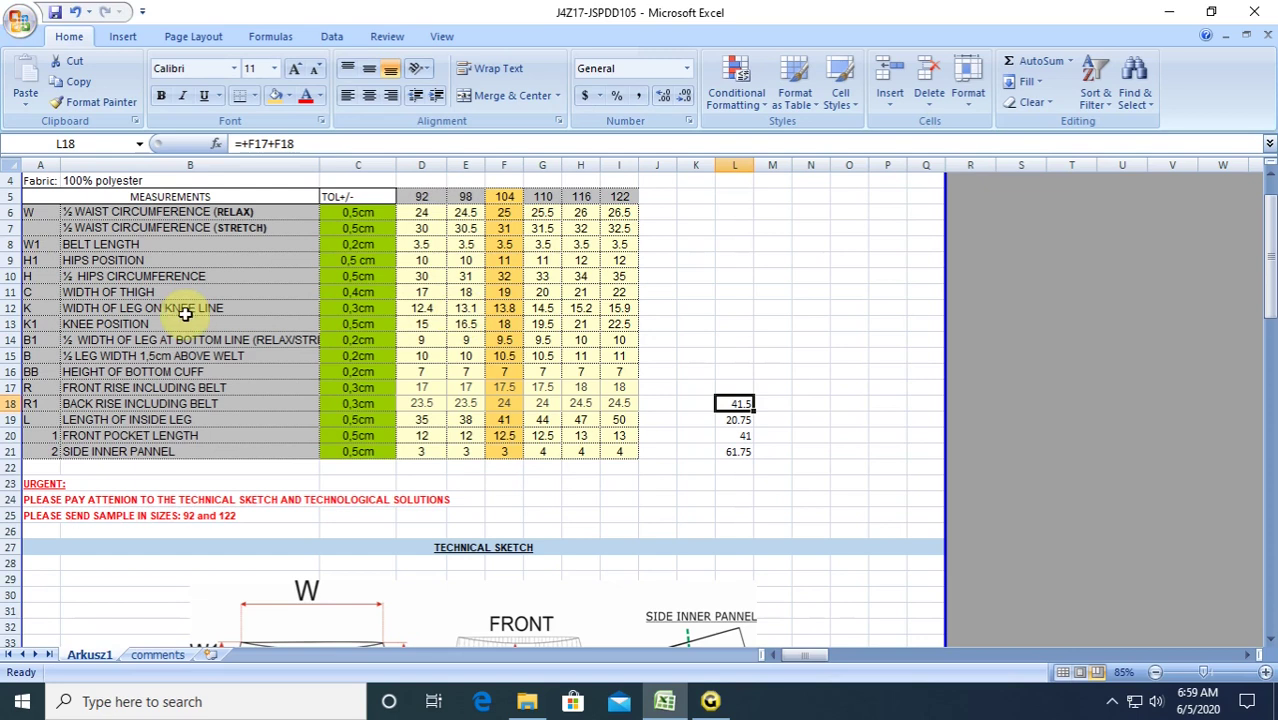
{"action": "left_click", "coordinate": [712, 707]}
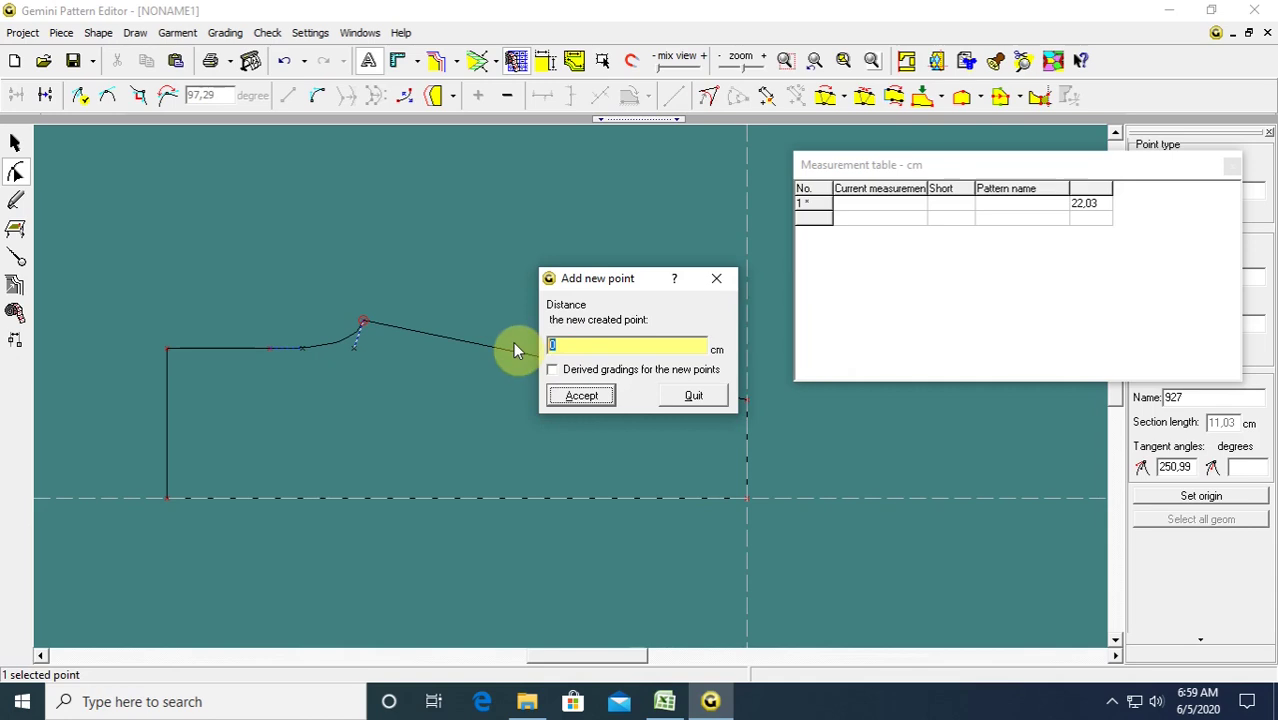
{"action": "type", "text": "18"}
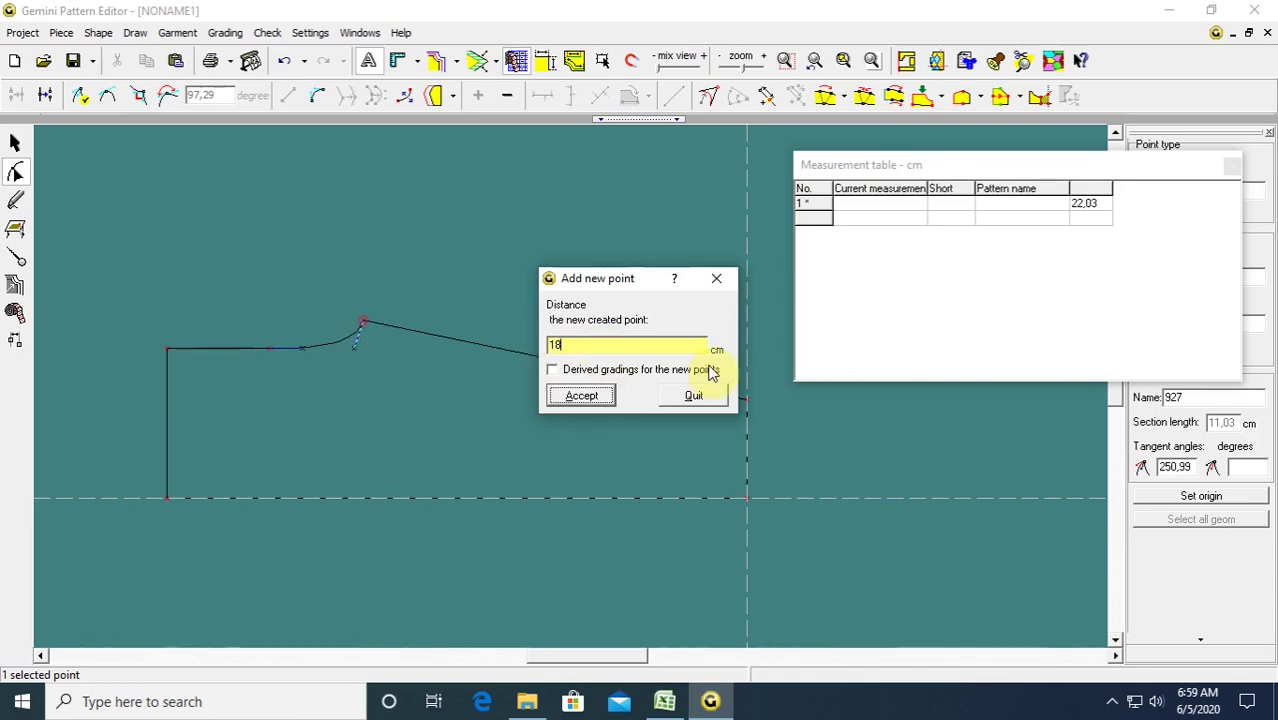
{"action": "key", "text": "Return"}
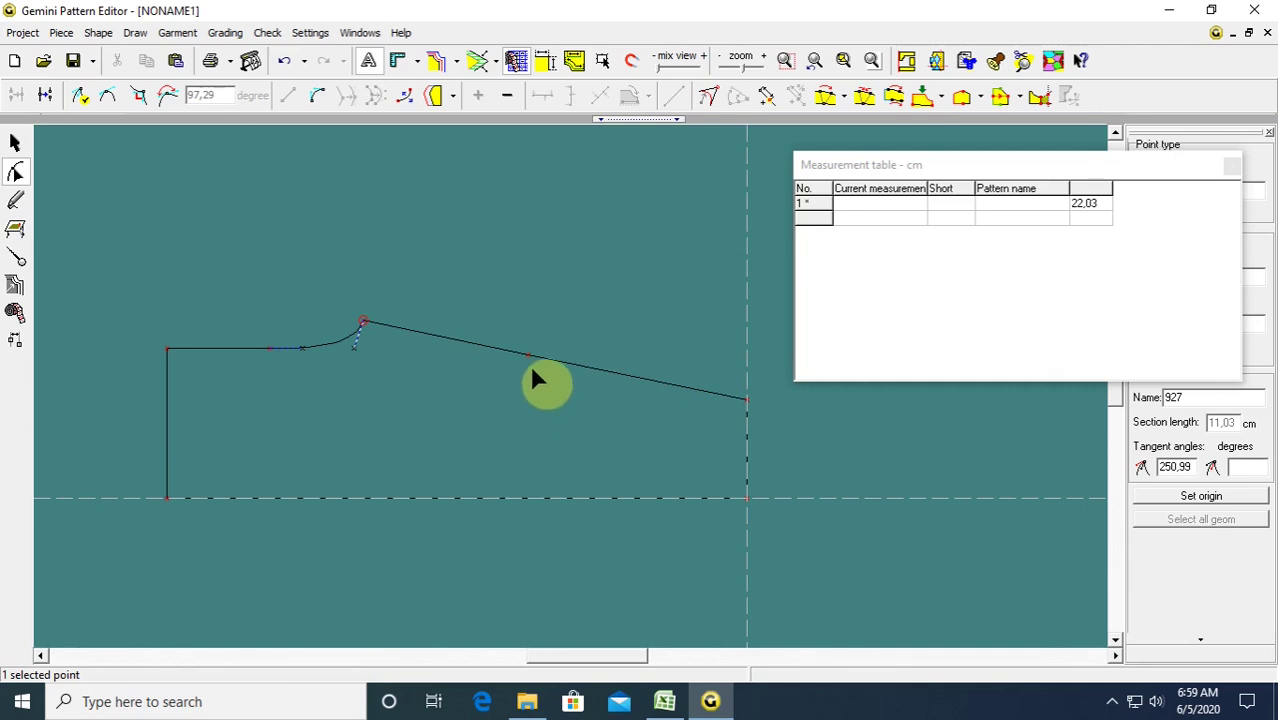
Convert the inseam sections on both sides of the knee point from straight lines to curves.
{"action": "left_click", "coordinate": [507, 347]}
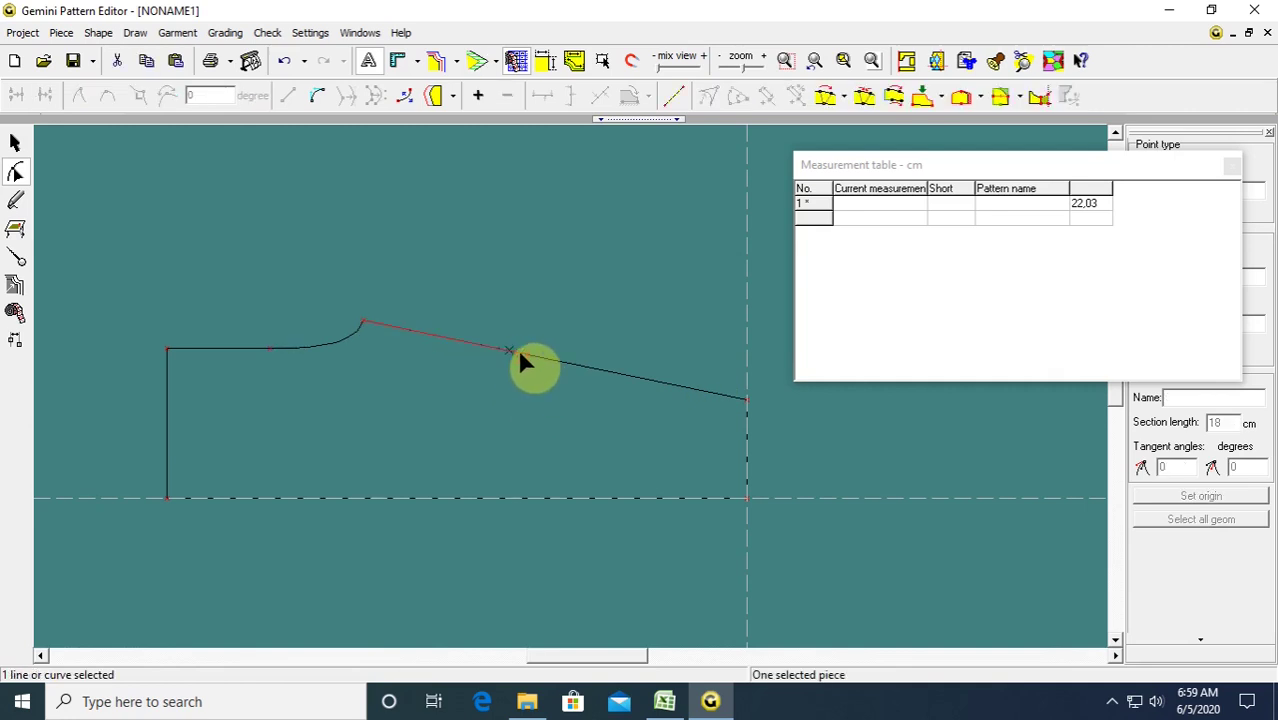
{"action": "left_click", "coordinate": [317, 95]}
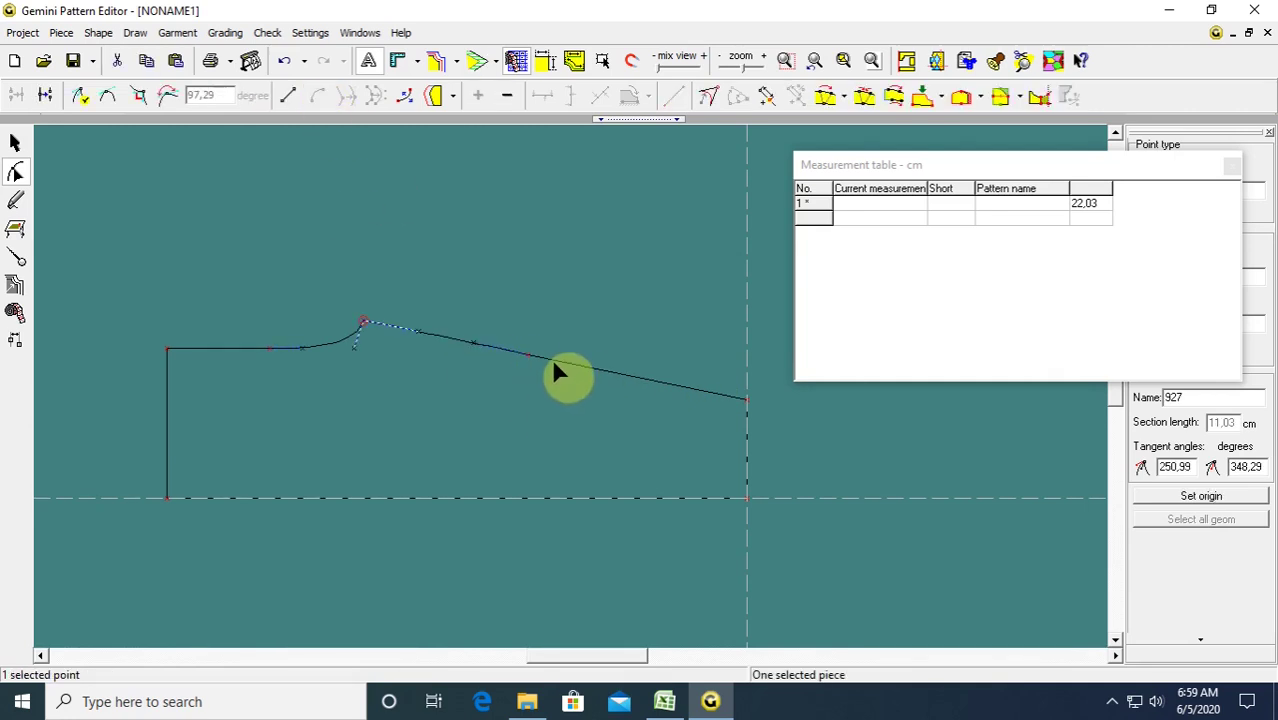
{"action": "left_click", "coordinate": [551, 357]}
{"action": "left_click", "coordinate": [317, 95]}
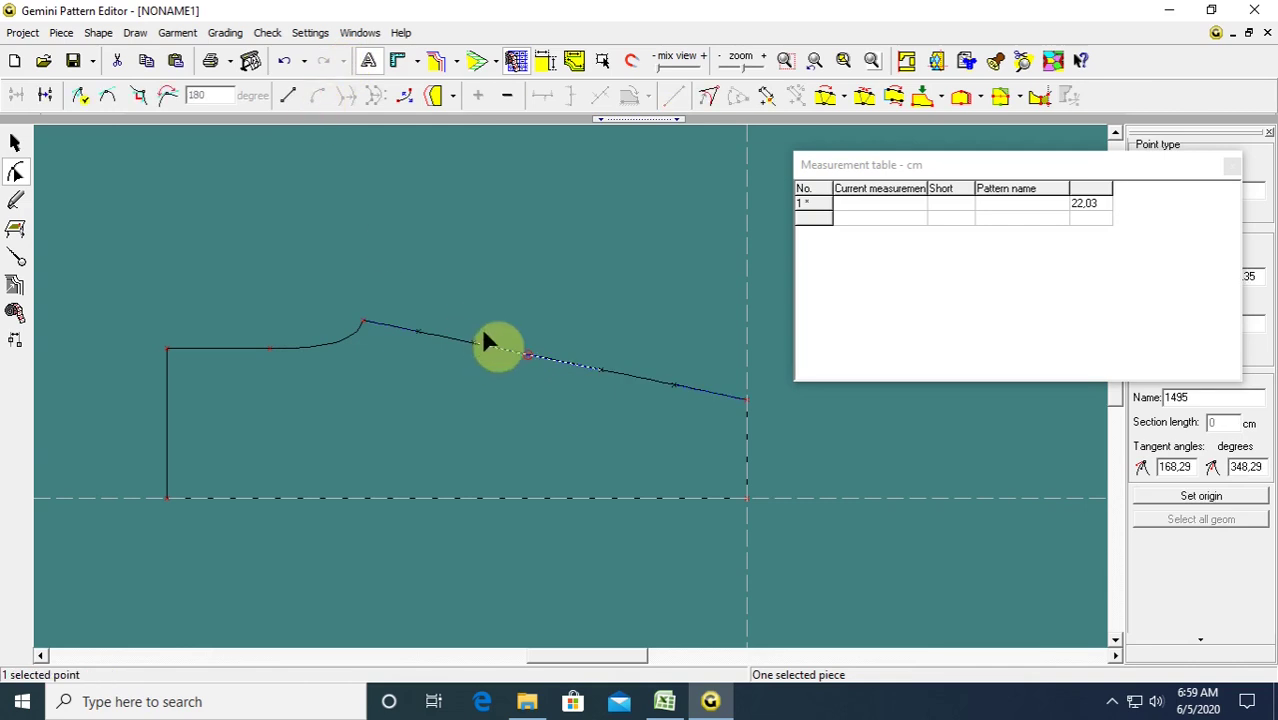
Pull the knee point's hem-side curve handle upward to bow the lower inseam section outward.
{"action": "left_click_drag", "start_coordinate": [491, 304], "coordinate": [564, 381]}
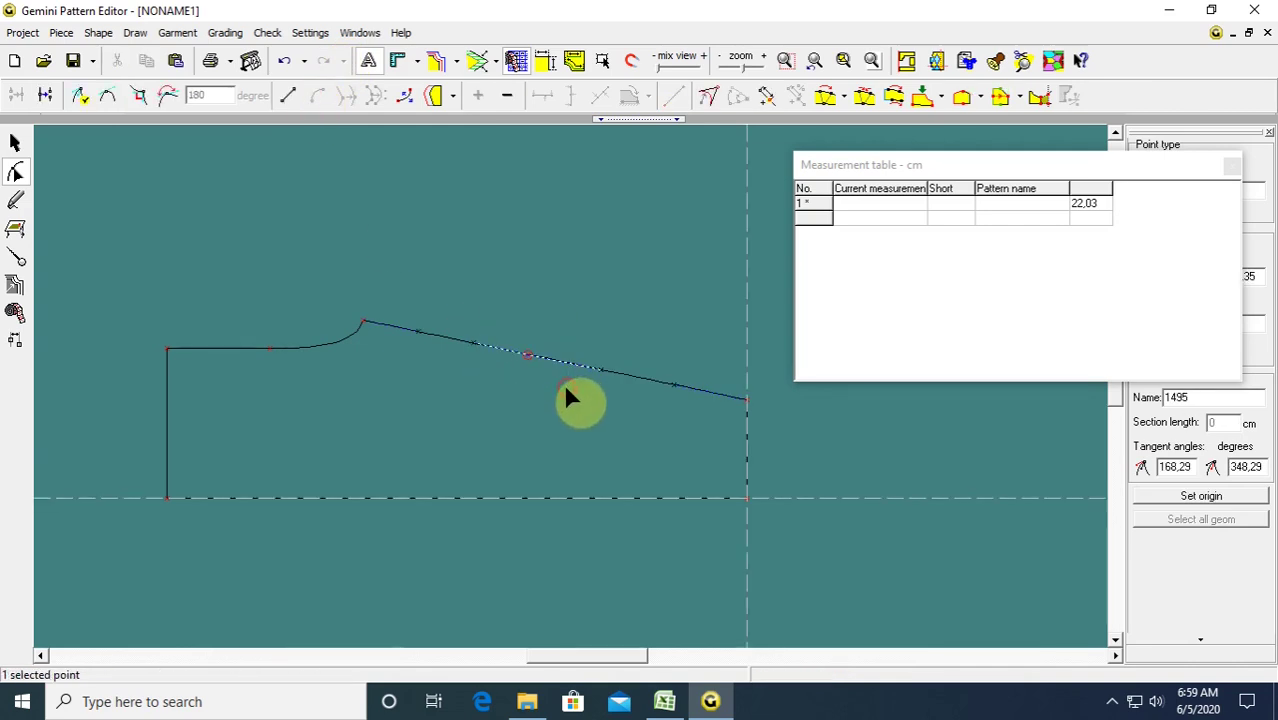
{"action": "left_click", "coordinate": [561, 282]}
{"action": "scroll", "coordinate": [568, 382], "scroll_direction": "up", "scroll_amount": 10}
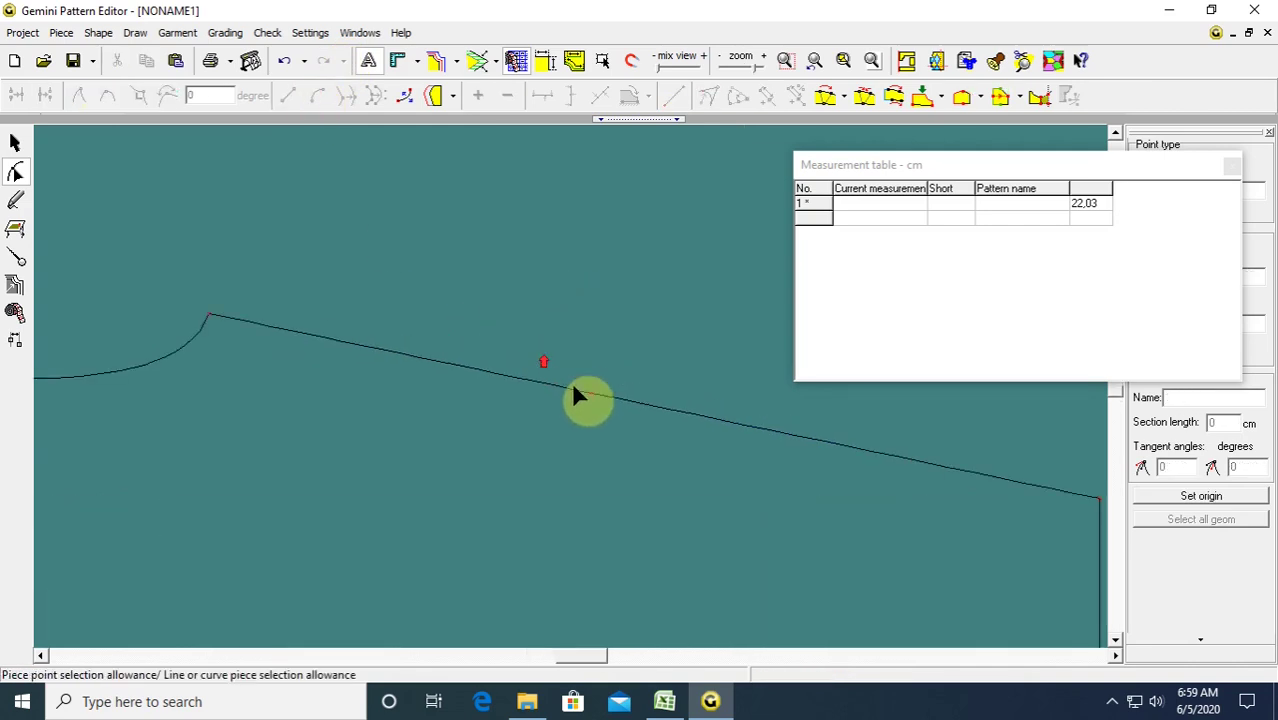
{"action": "left_click", "coordinate": [589, 398]}
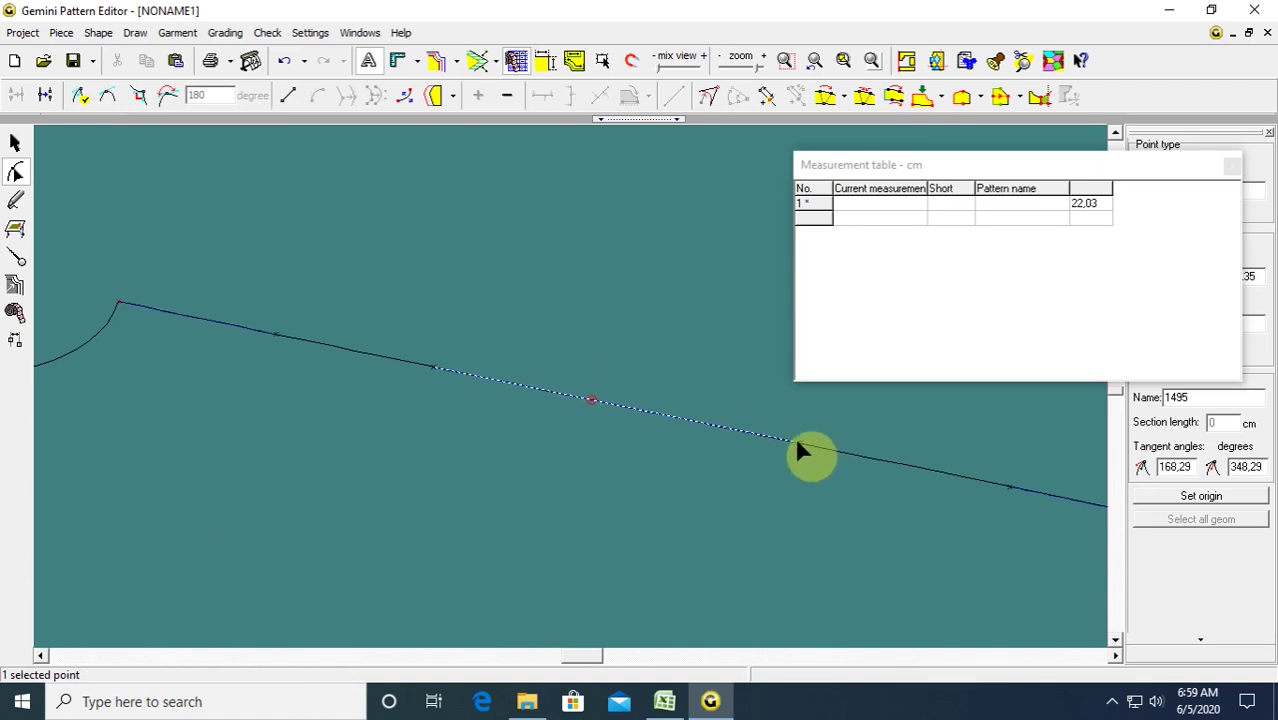
{"action": "left_click_drag", "start_coordinate": [801, 442], "coordinate": [749, 353]}
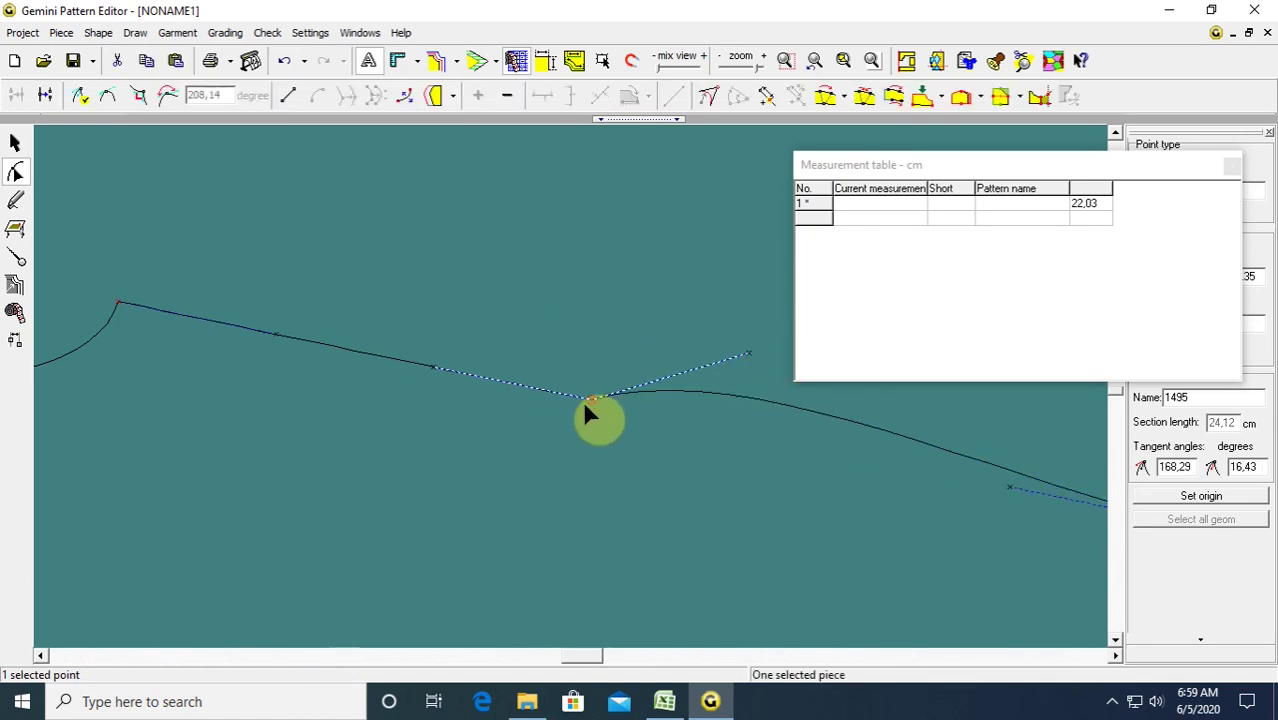
{"action": "left_click", "coordinate": [532, 316]}
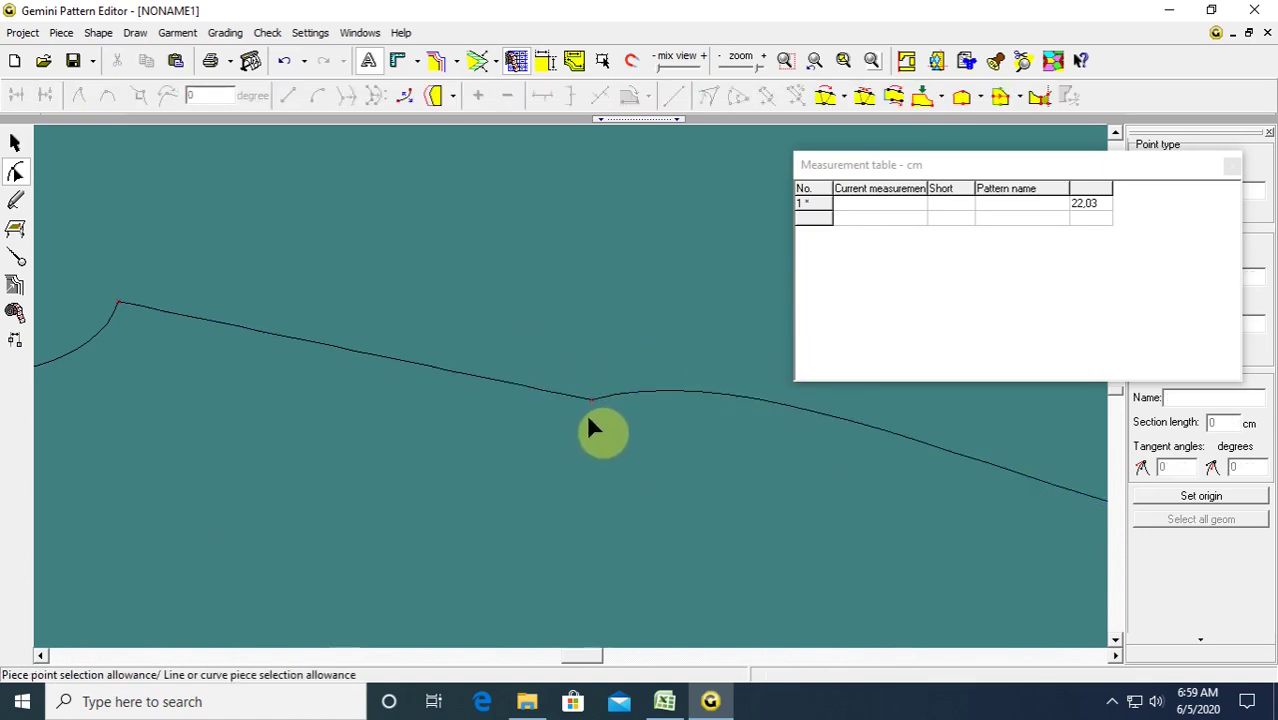
Make the knee point smooth so the upper and lower inseam curves share one tangent.
{"action": "left_click_drag", "start_coordinate": [539, 339], "coordinate": [632, 444]}
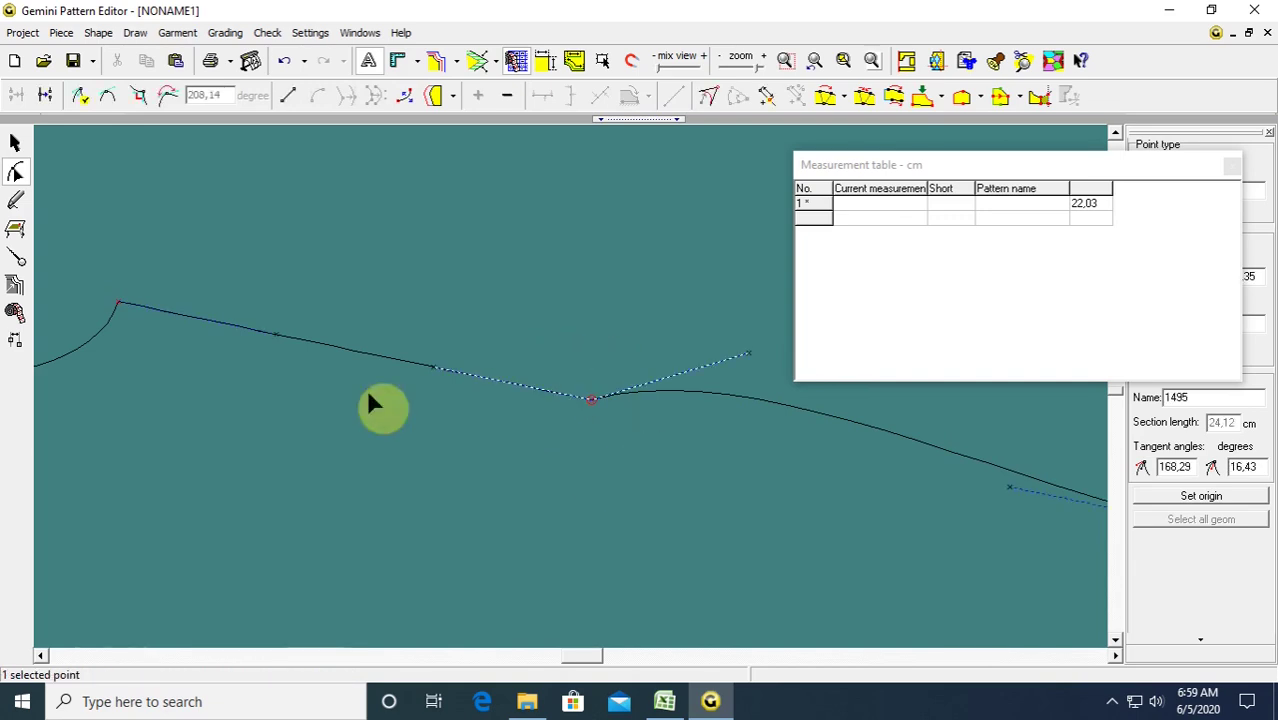
{"action": "left_click", "coordinate": [108, 100]}
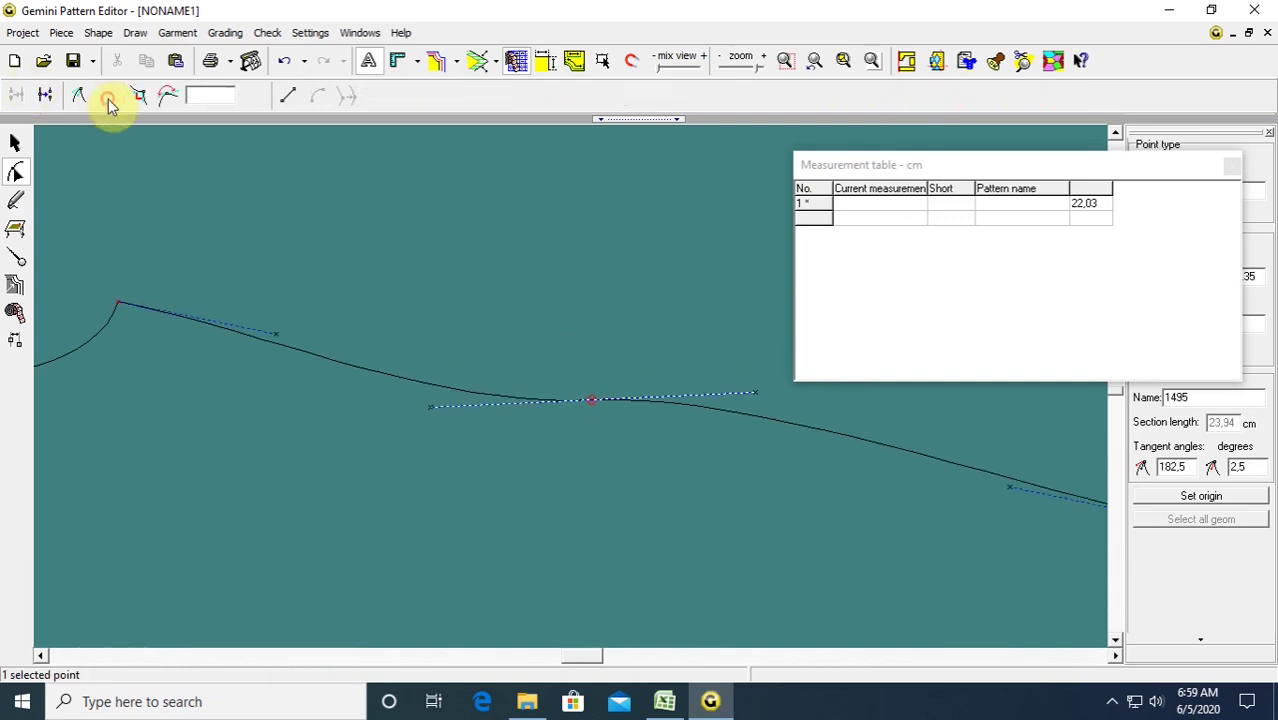
{"action": "left_click", "coordinate": [593, 434]}
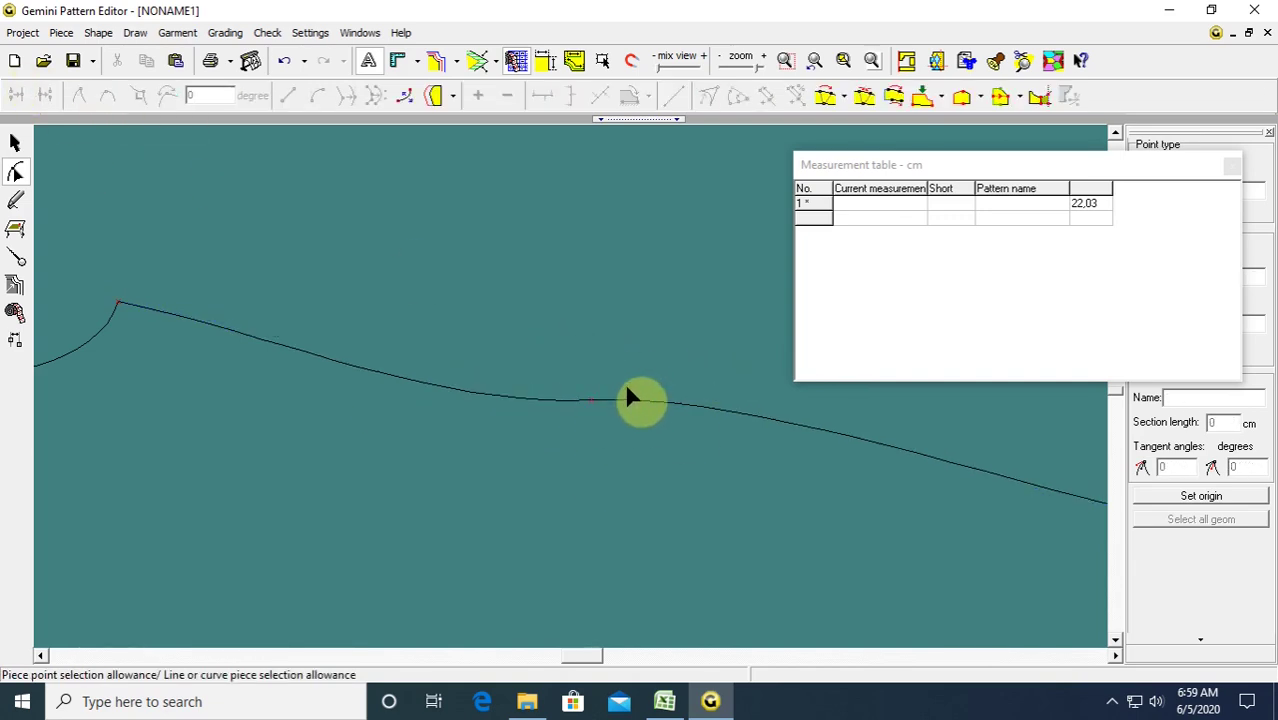
Undo the bowed shaping of the inseam back to a straight run and set the knee point to smooth.
{"action": "scroll", "coordinate": [632, 412], "scroll_direction": "down", "scroll_amount": 2}
{"action": "left_click_drag", "start_coordinate": [656, 362], "coordinate": [556, 428]}
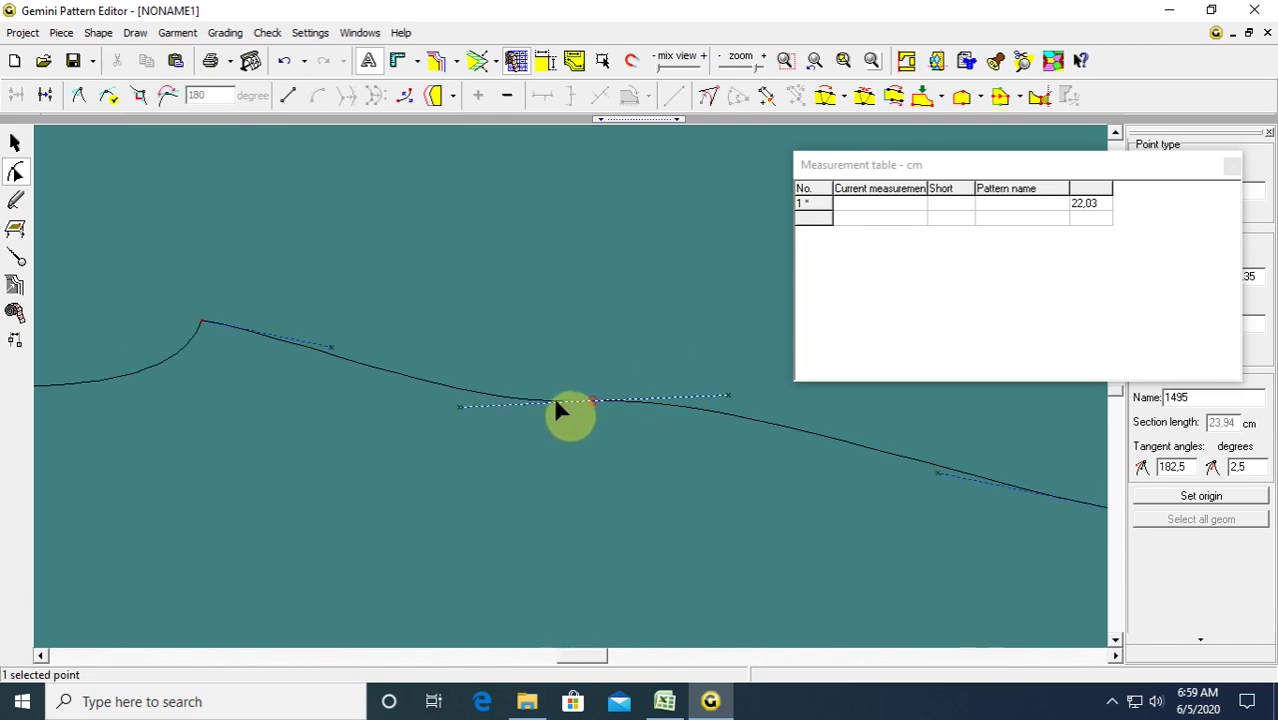
{"action": "key", "text": "ctrl+z"}
{"action": "key", "text": "ctrl+z"}
{"action": "left_click", "coordinate": [562, 331]}
{"action": "left_click_drag", "start_coordinate": [548, 340], "coordinate": [640, 472]}
{"action": "left_click", "coordinate": [108, 95]}
{"action": "scroll", "coordinate": [608, 398], "scroll_direction": "down", "scroll_amount": 1}
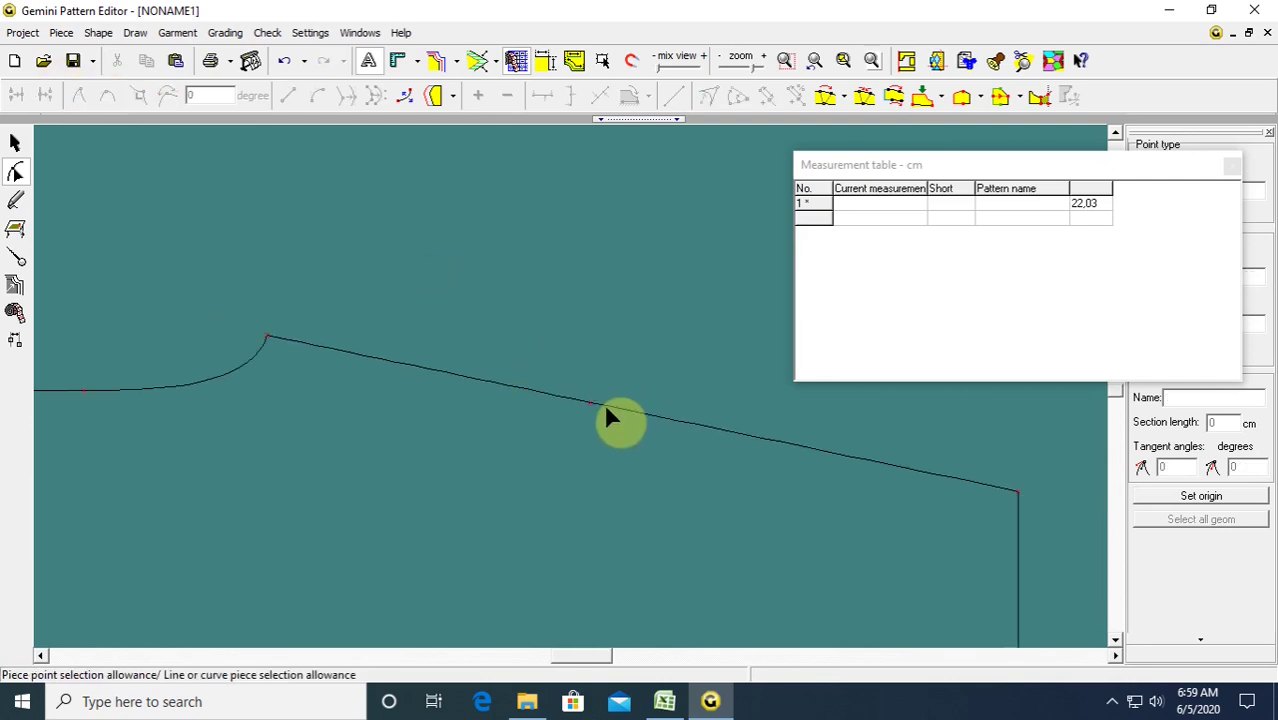
Try to pull the smooth knee point outward, undo the move and set the point to cusp.
{"action": "left_click_drag", "start_coordinate": [566, 371], "coordinate": [592, 311]}
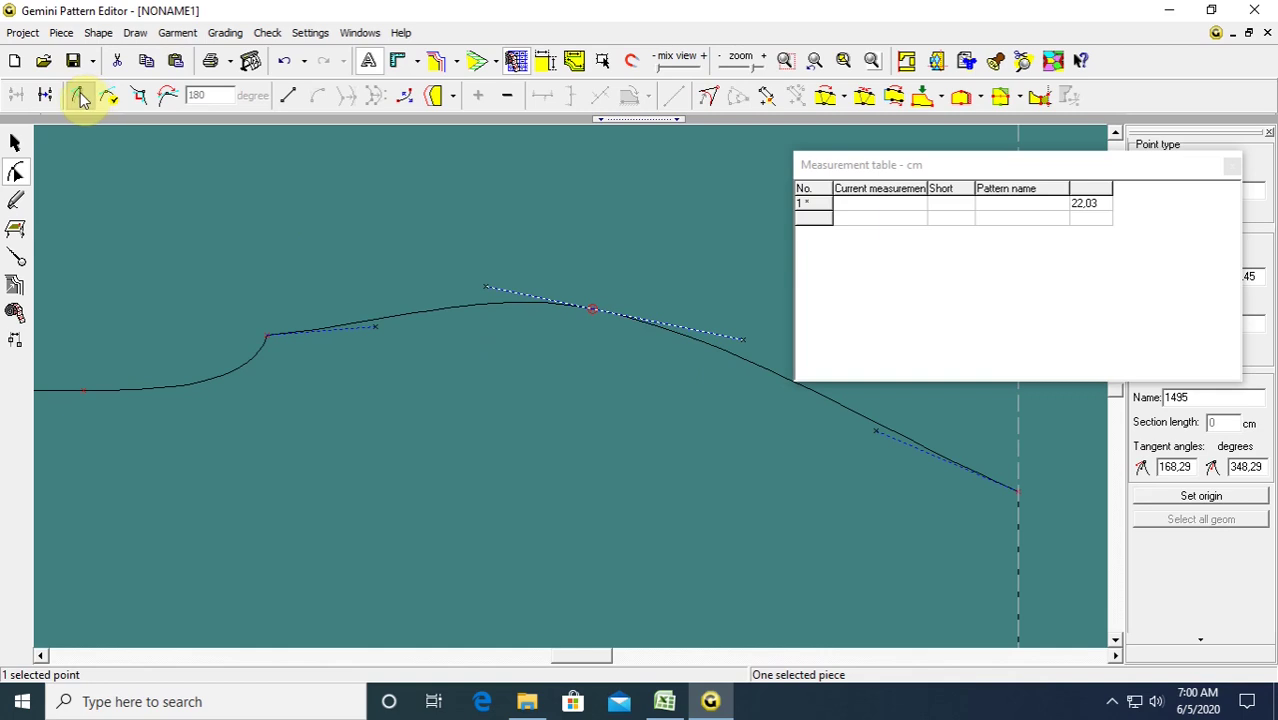
{"action": "key", "text": "ctrl+z"}
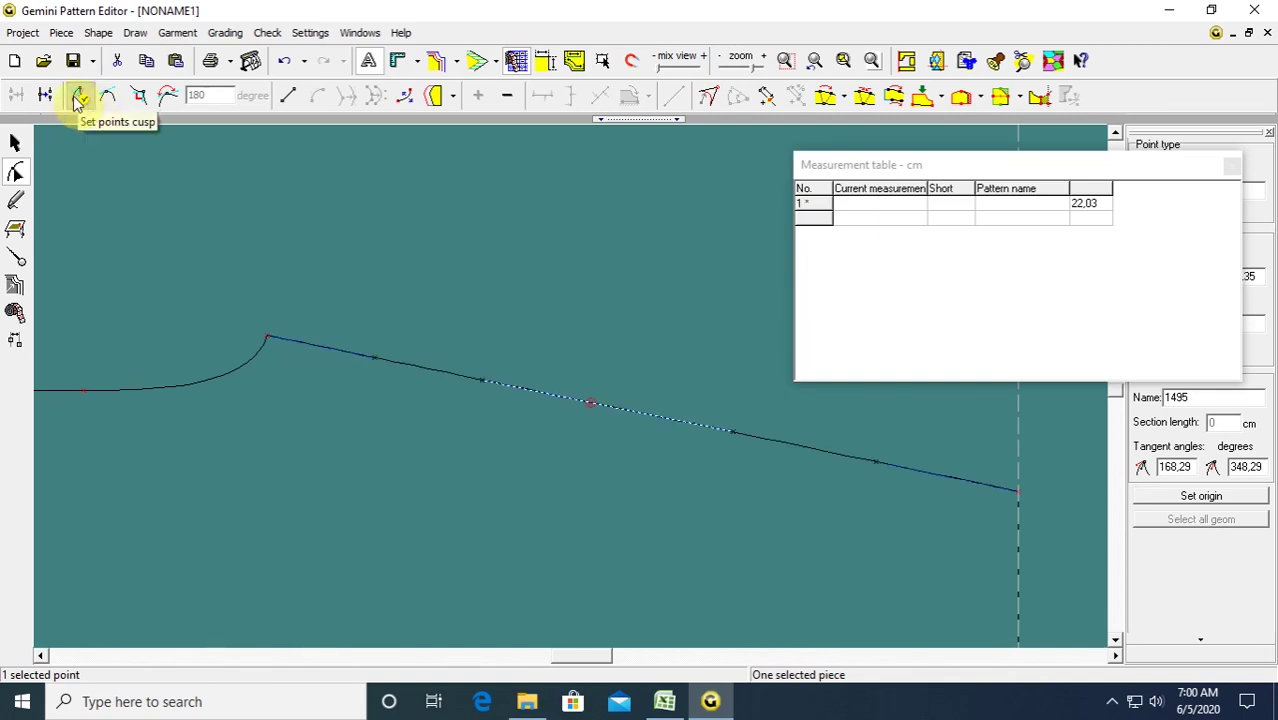
{"action": "left_click", "coordinate": [79, 95]}
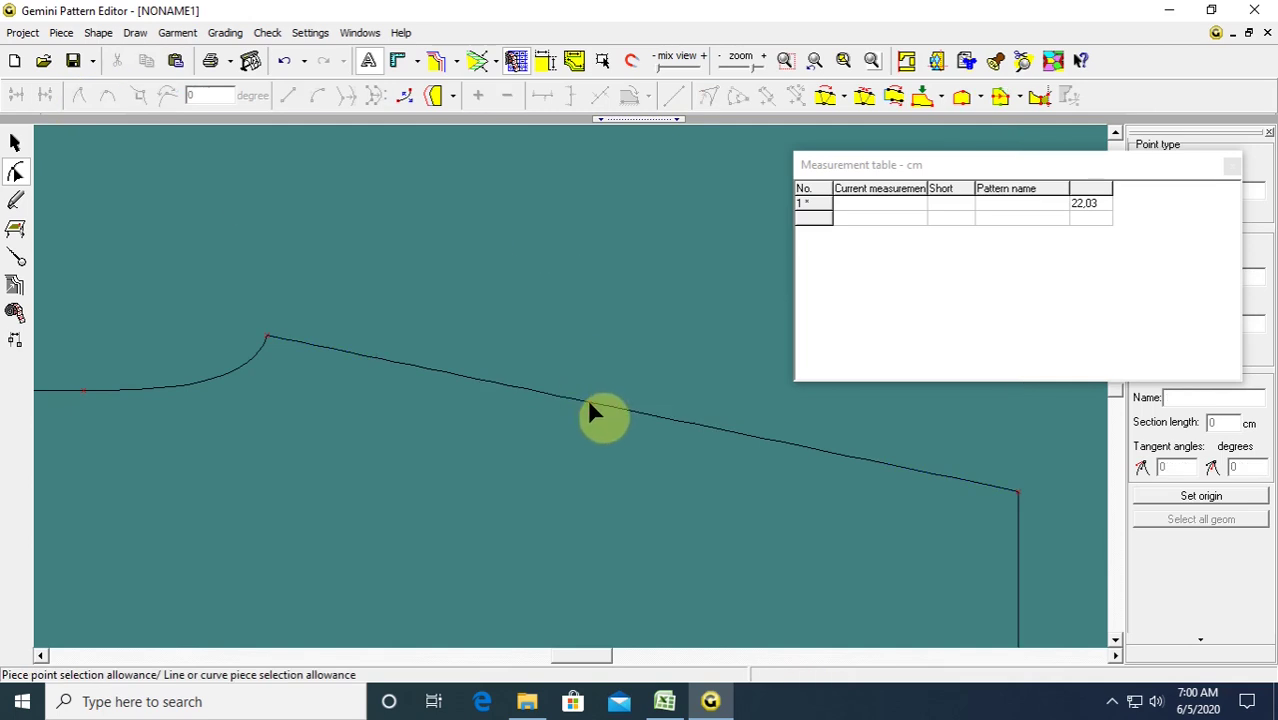
Try to pull the cusp knee point outward and smooth it to round the inseam, and undo both changes.
{"action": "left_click_drag", "start_coordinate": [590, 408], "coordinate": [610, 330]}
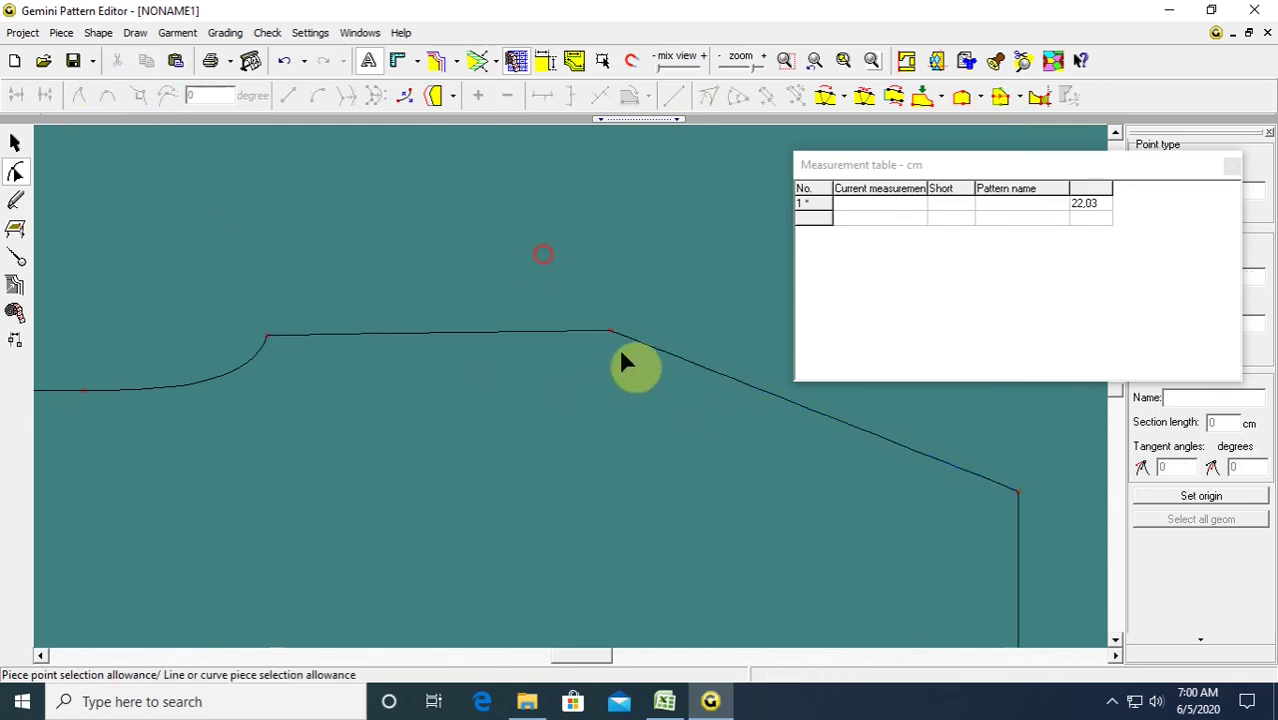
{"action": "scroll", "coordinate": [613, 335], "scroll_direction": "up", "scroll_amount": 2}
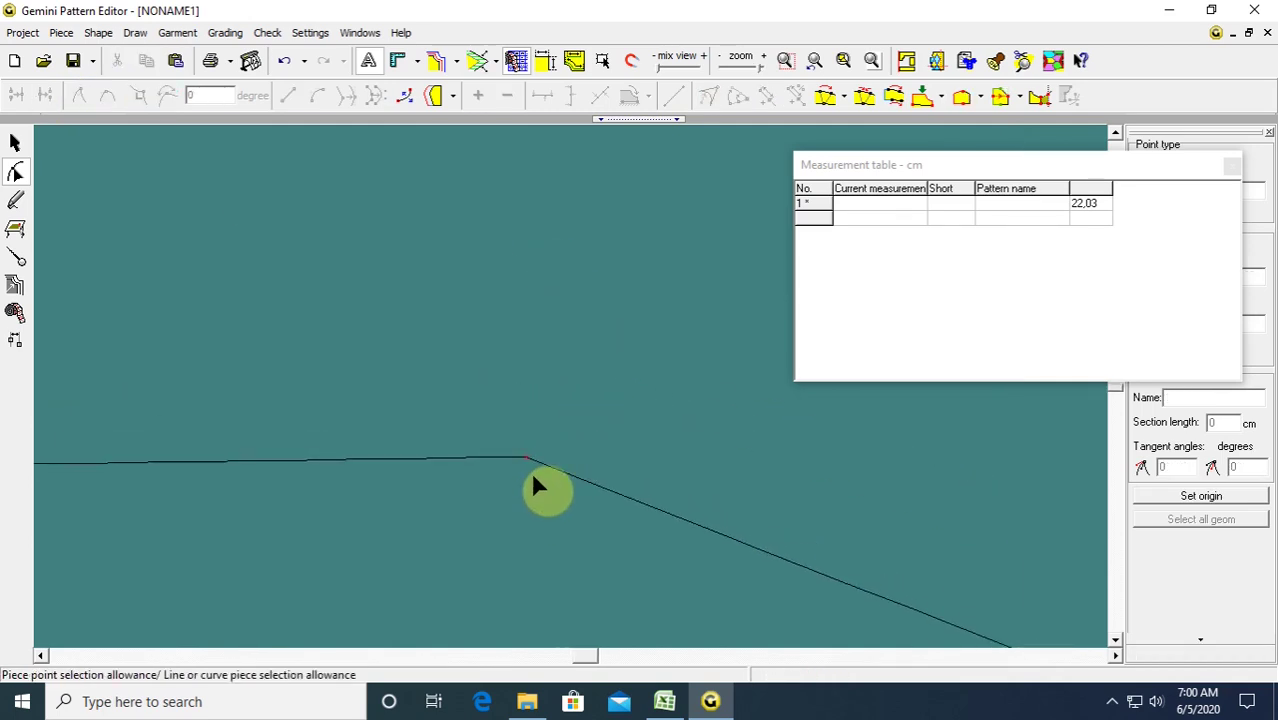
{"action": "left_click_drag", "start_coordinate": [501, 405], "coordinate": [549, 504]}
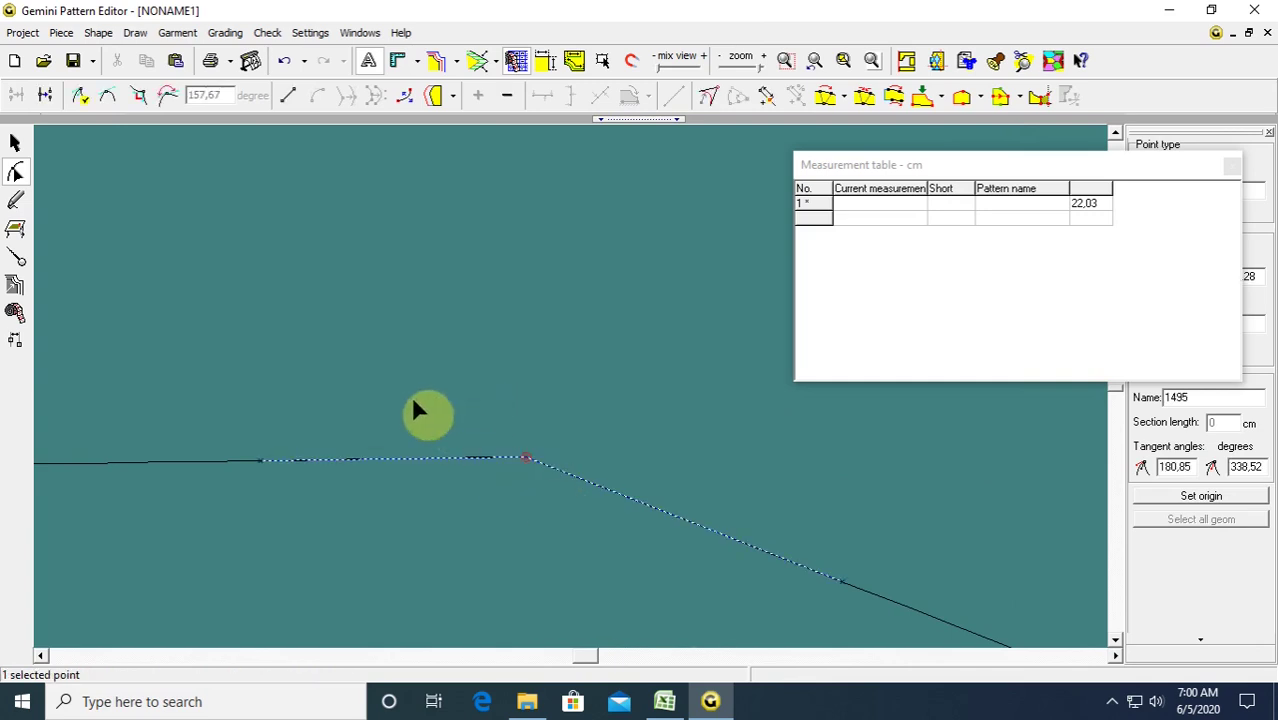
{"action": "left_click", "coordinate": [107, 95]}
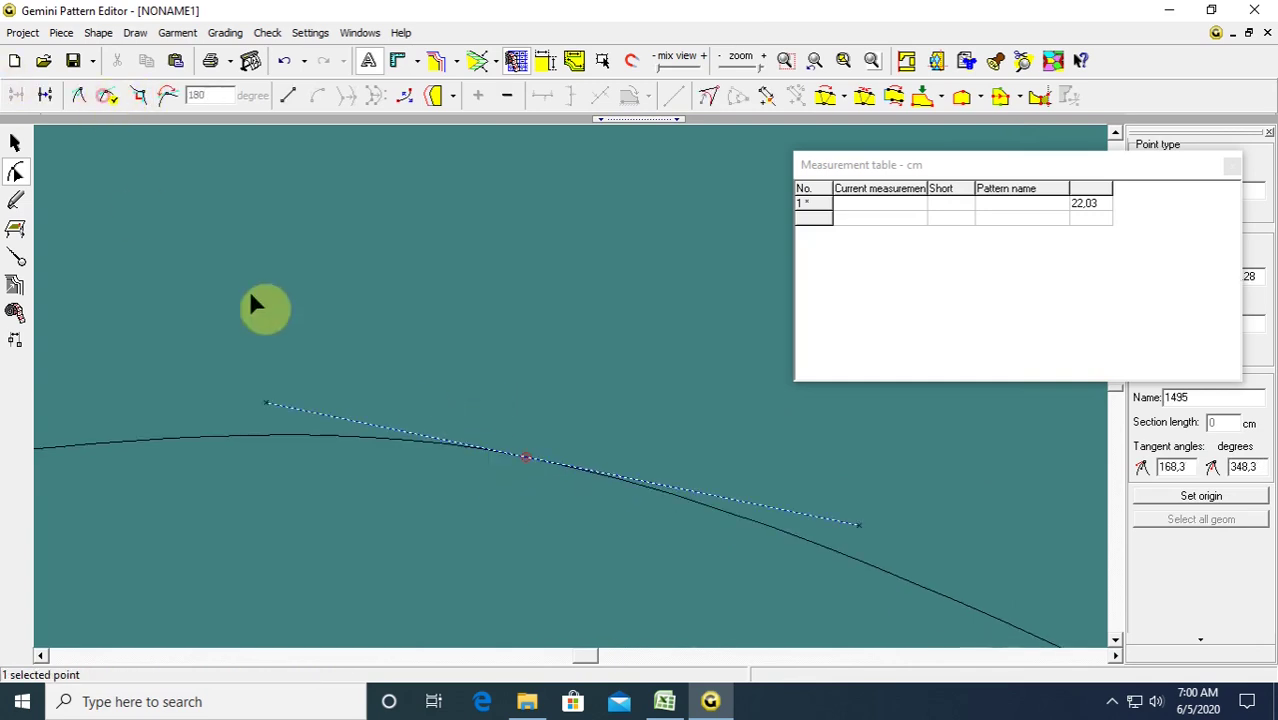
{"action": "left_click", "coordinate": [342, 321]}
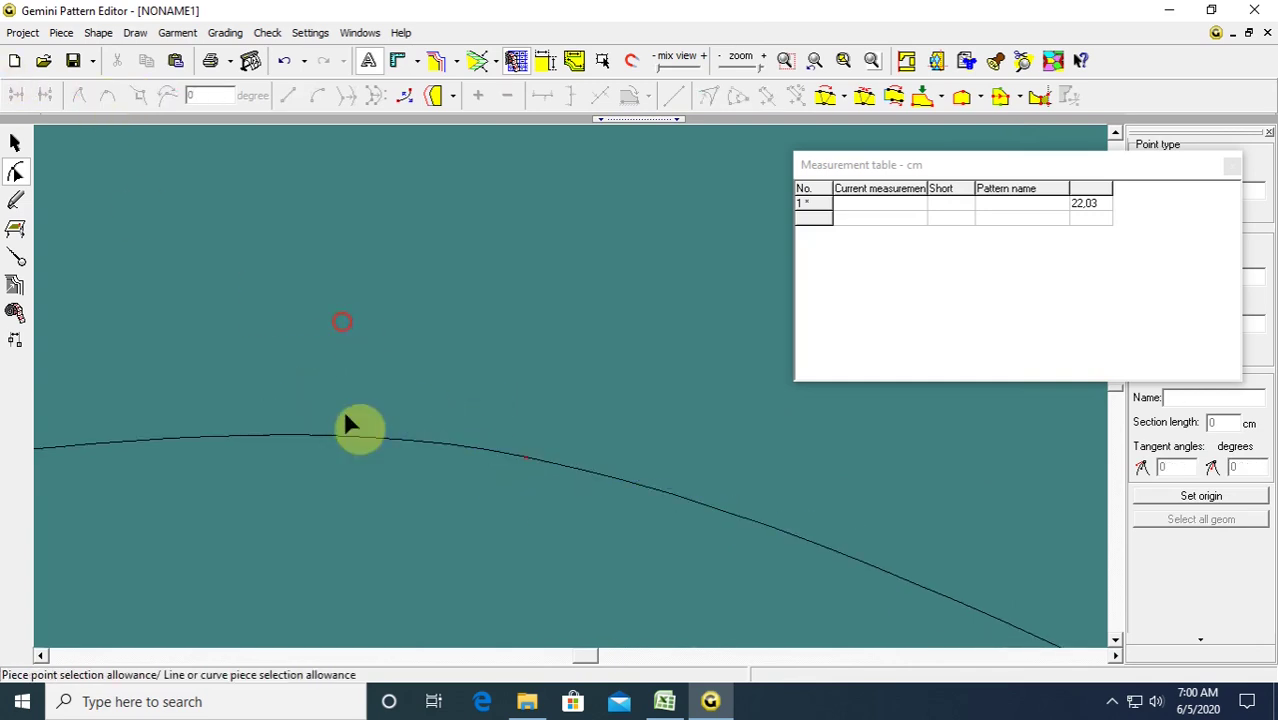
{"action": "left_click", "coordinate": [569, 487]}
{"action": "scroll", "coordinate": [579, 482], "scroll_direction": "down", "scroll_amount": 5}
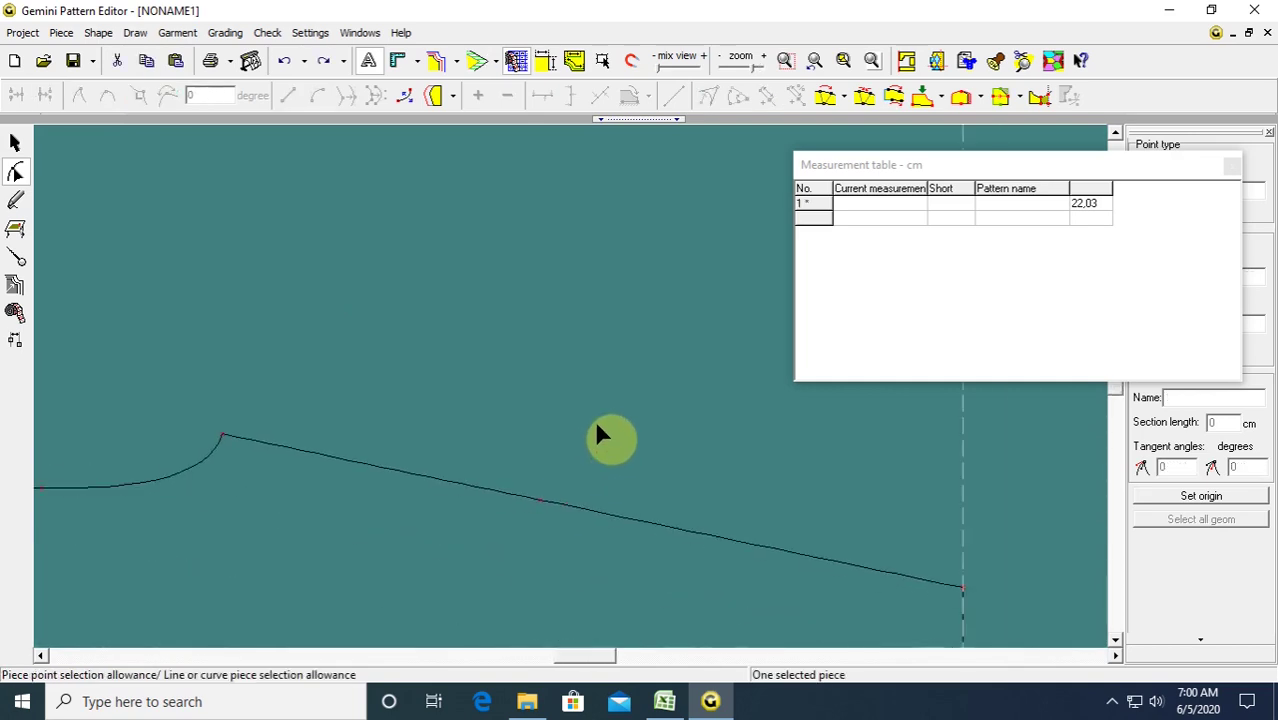
Convert the knee point on the straight inseam from cusp to smooth.
{"action": "left_click_drag", "start_coordinate": [522, 394], "coordinate": [612, 506]}
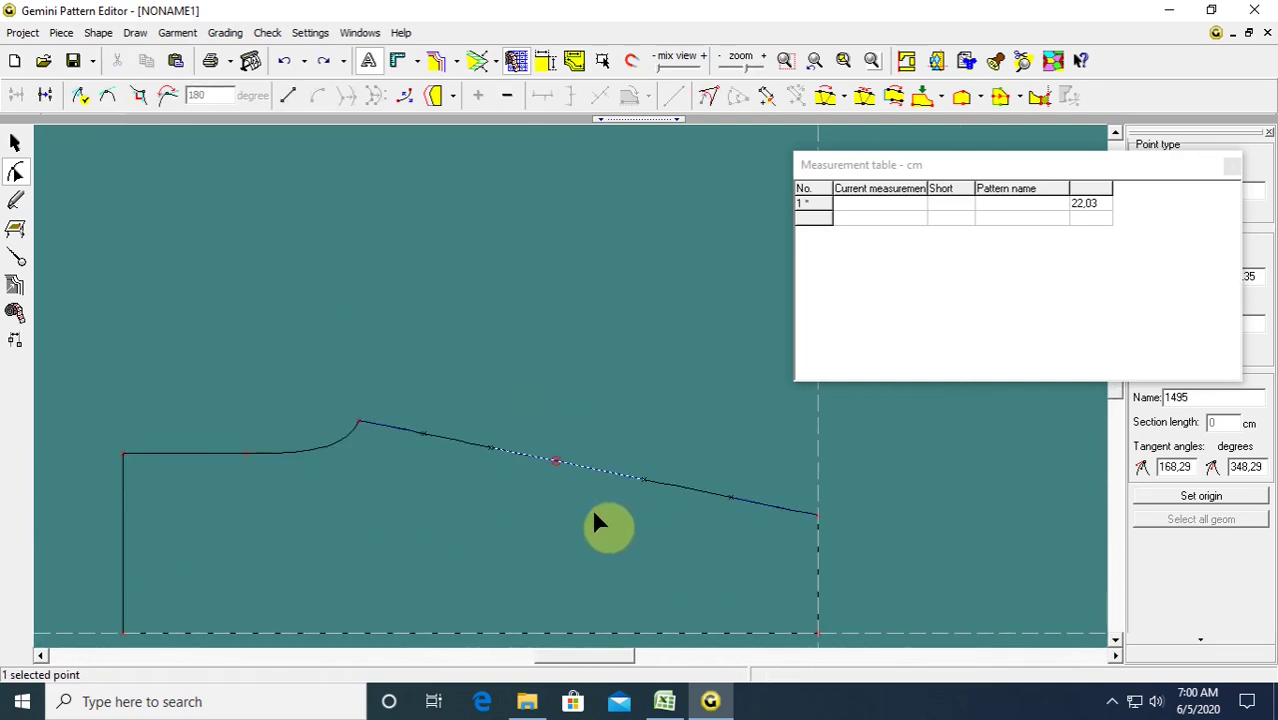
{"action": "left_click", "coordinate": [107, 95]}
{"action": "left_click", "coordinate": [505, 383]}
{"action": "scroll", "coordinate": [527, 405], "scroll_direction": "down", "scroll_amount": 2}
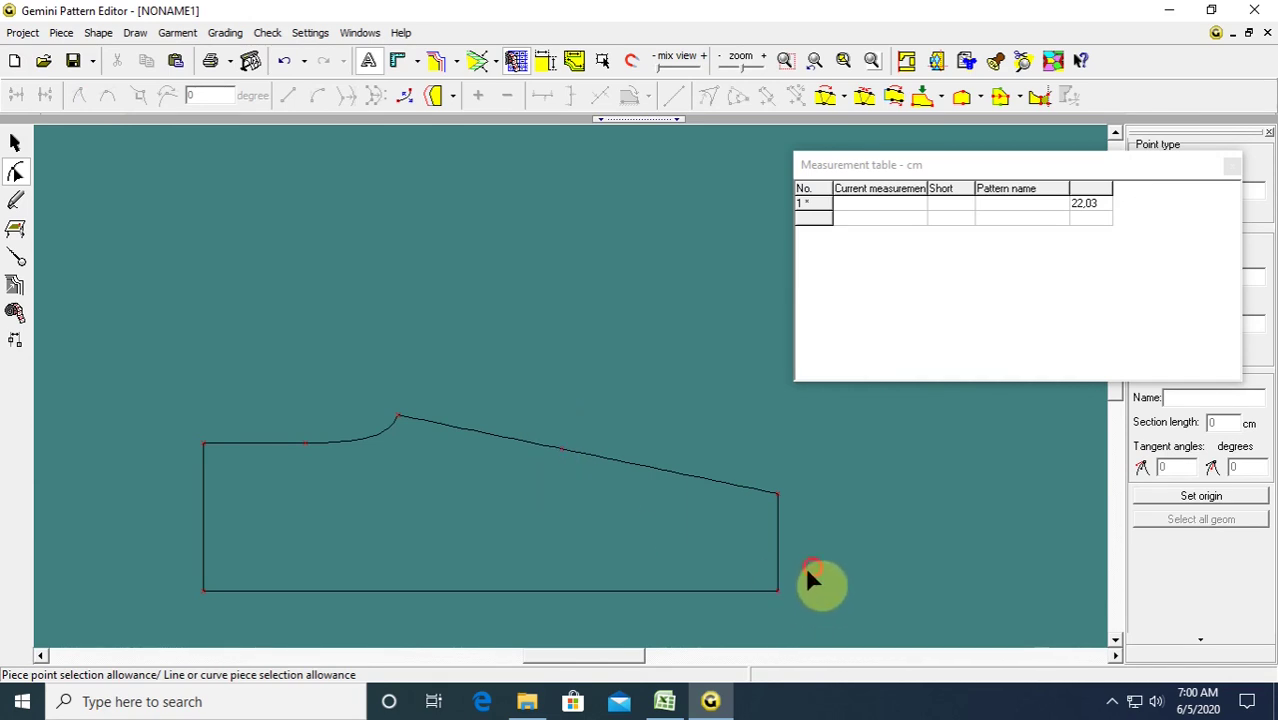
Move the measurement table off the point properties and set the knee point's Y coordinate to 13,8 cm.
{"action": "left_click_drag", "start_coordinate": [810, 577], "coordinate": [776, 598]}
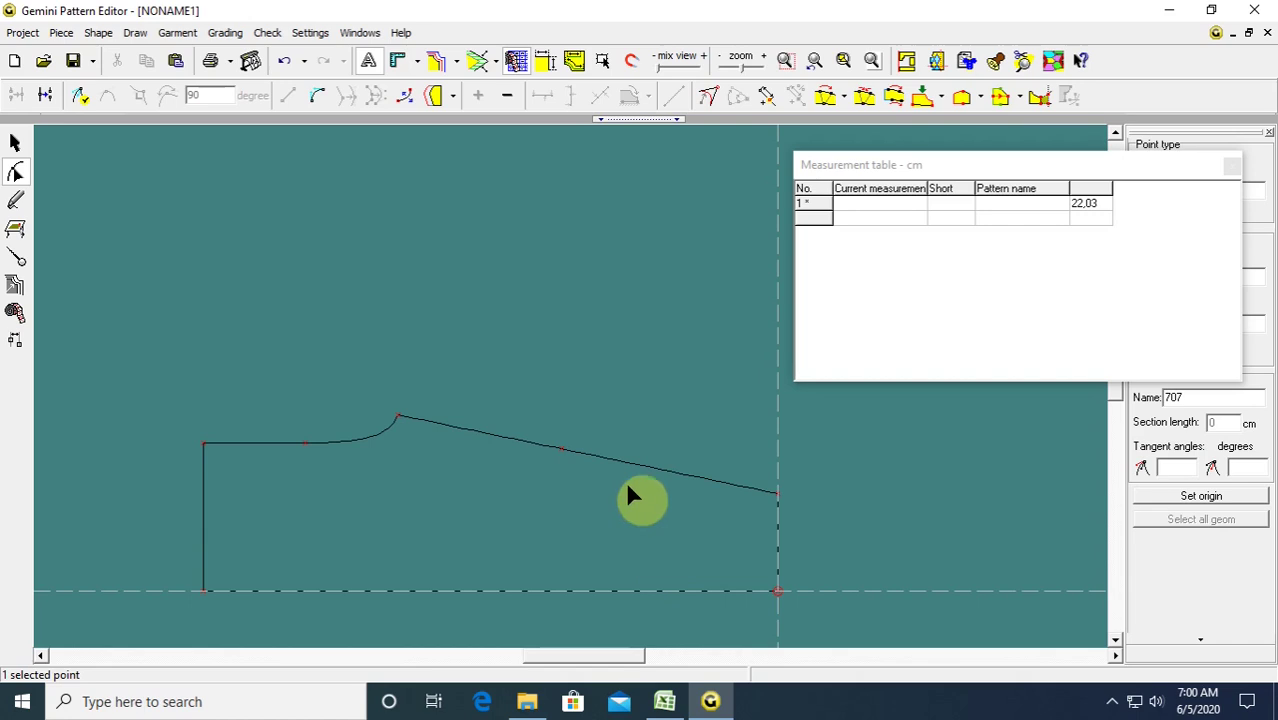
{"action": "left_click_drag", "start_coordinate": [1016, 170], "coordinate": [795, 128]}
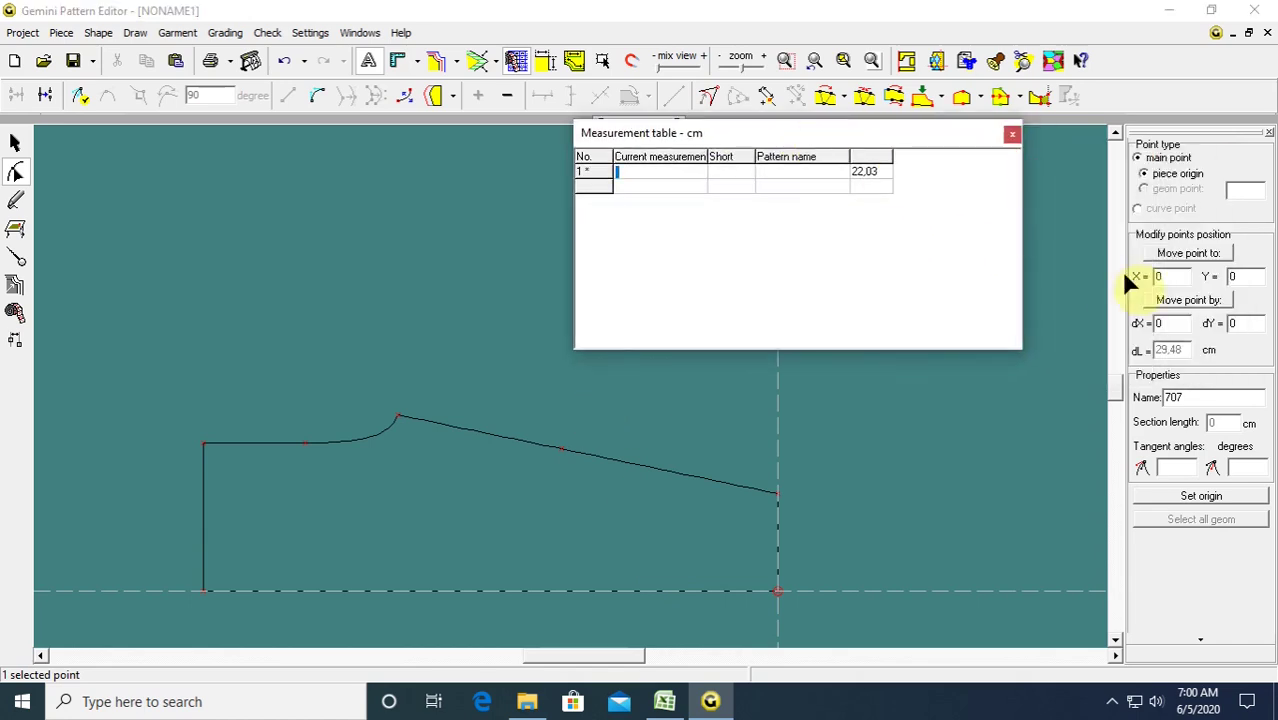
{"action": "left_click", "coordinate": [1238, 277]}
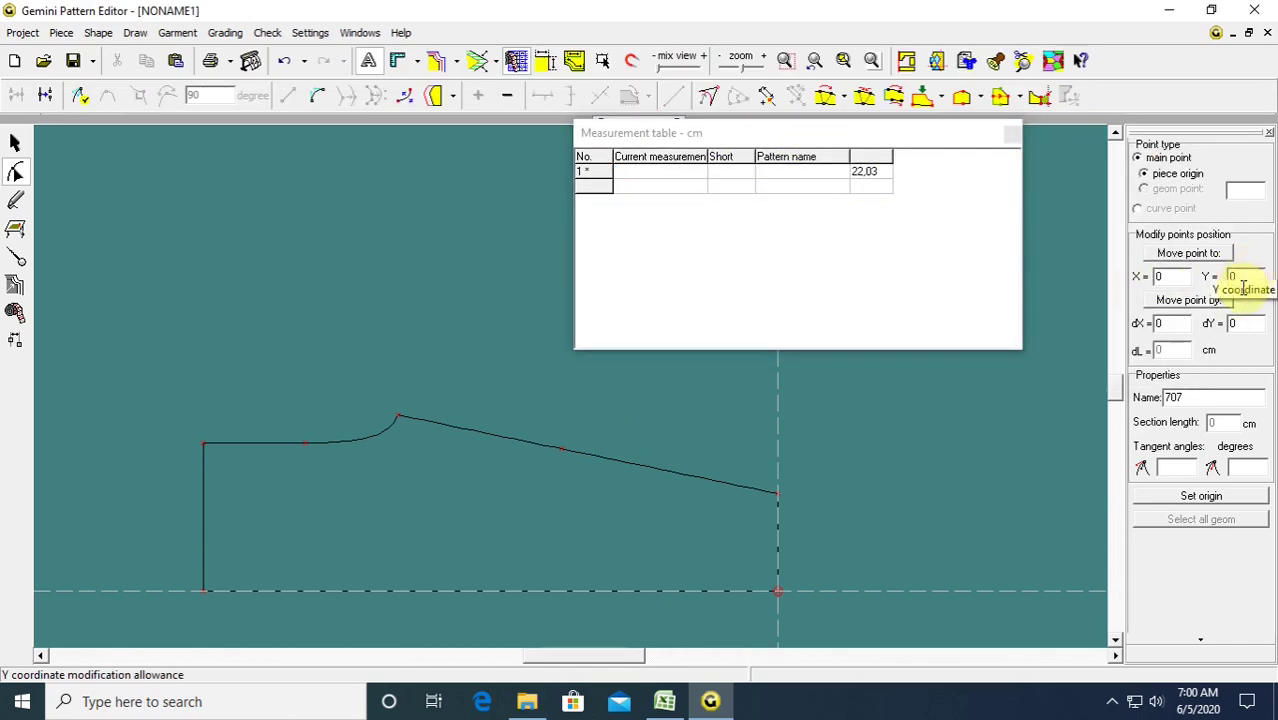
{"action": "left_click", "coordinate": [562, 449]}
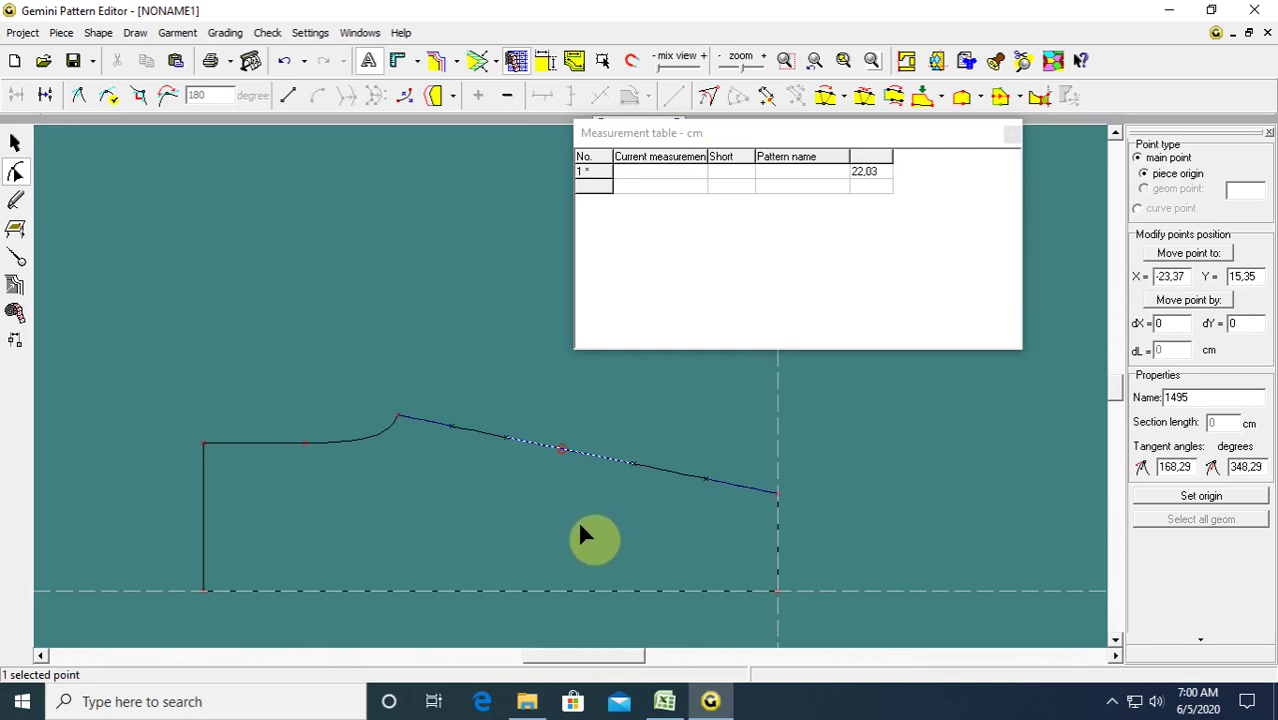
{"action": "left_click_drag", "start_coordinate": [586, 427], "coordinate": [521, 466]}
{"action": "double_click", "coordinate": [1252, 277]}
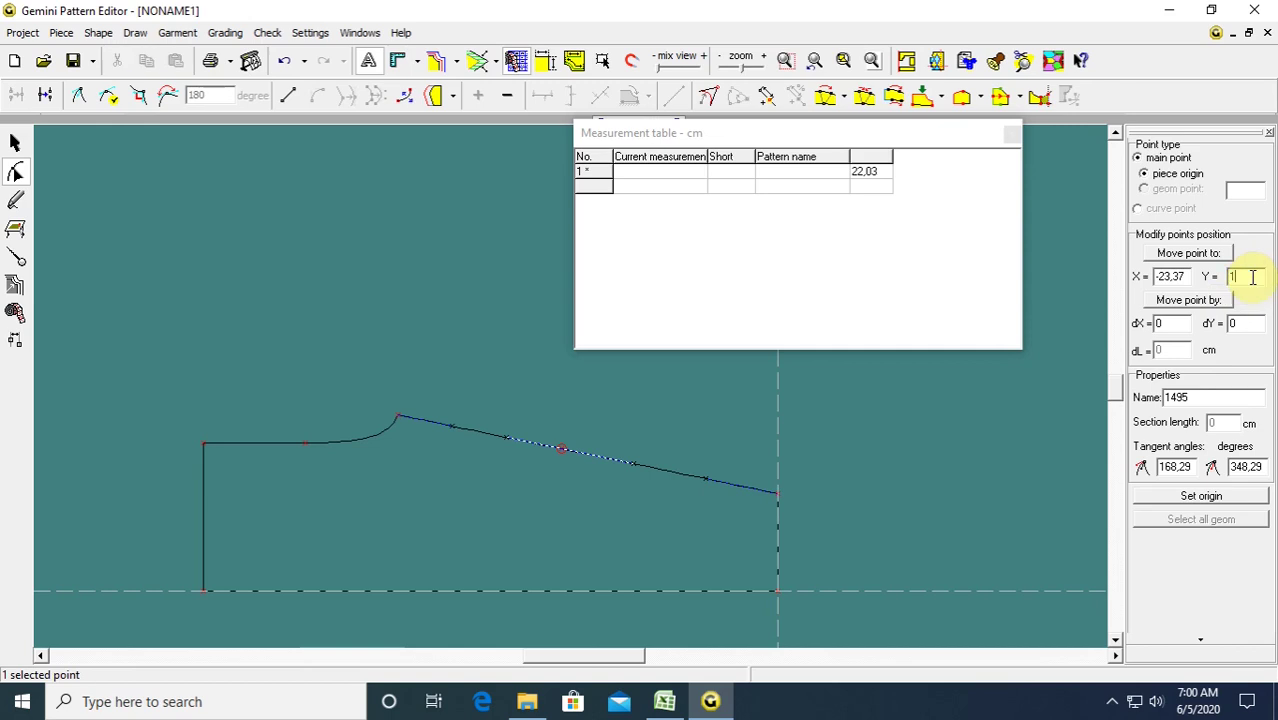
{"action": "type", "text": "13,8"}
{"action": "key", "text": "Return"}
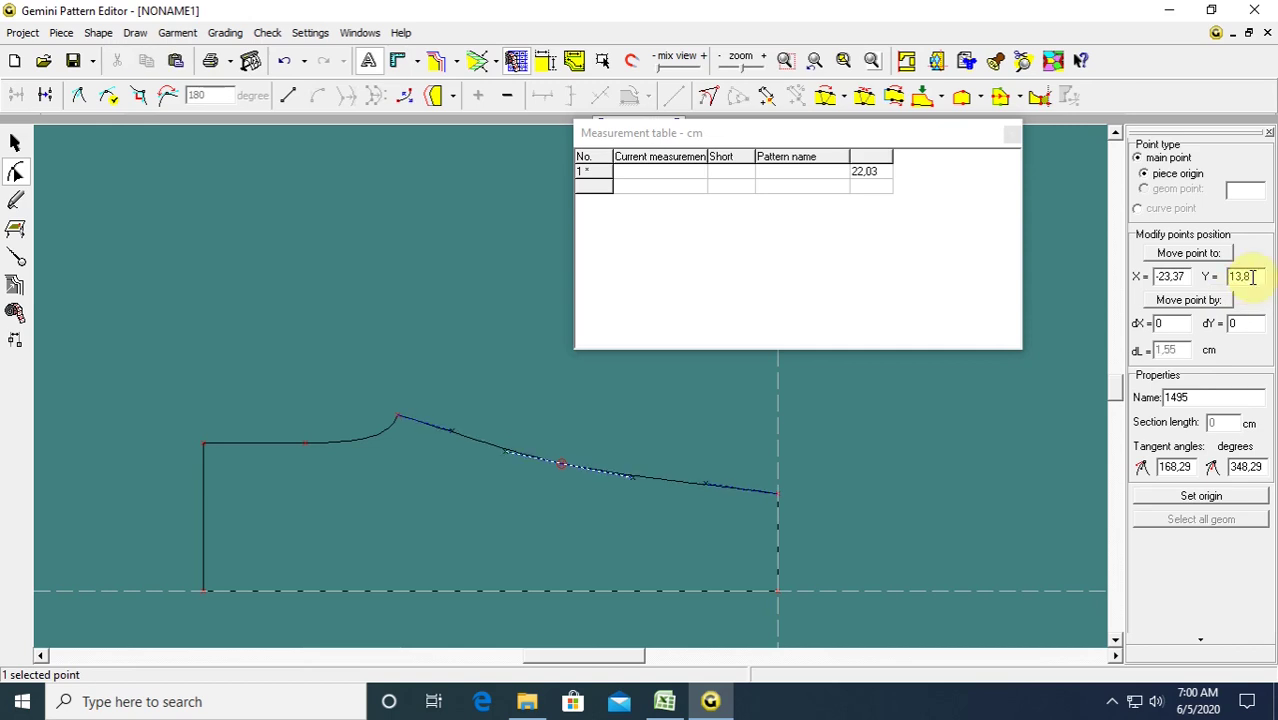
{"action": "left_click", "coordinate": [567, 511]}
{"action": "scroll", "coordinate": [490, 495], "scroll_direction": "up", "scroll_amount": 1}
{"action": "scroll", "coordinate": [780, 377], "scroll_direction": "down", "scroll_amount": 2}
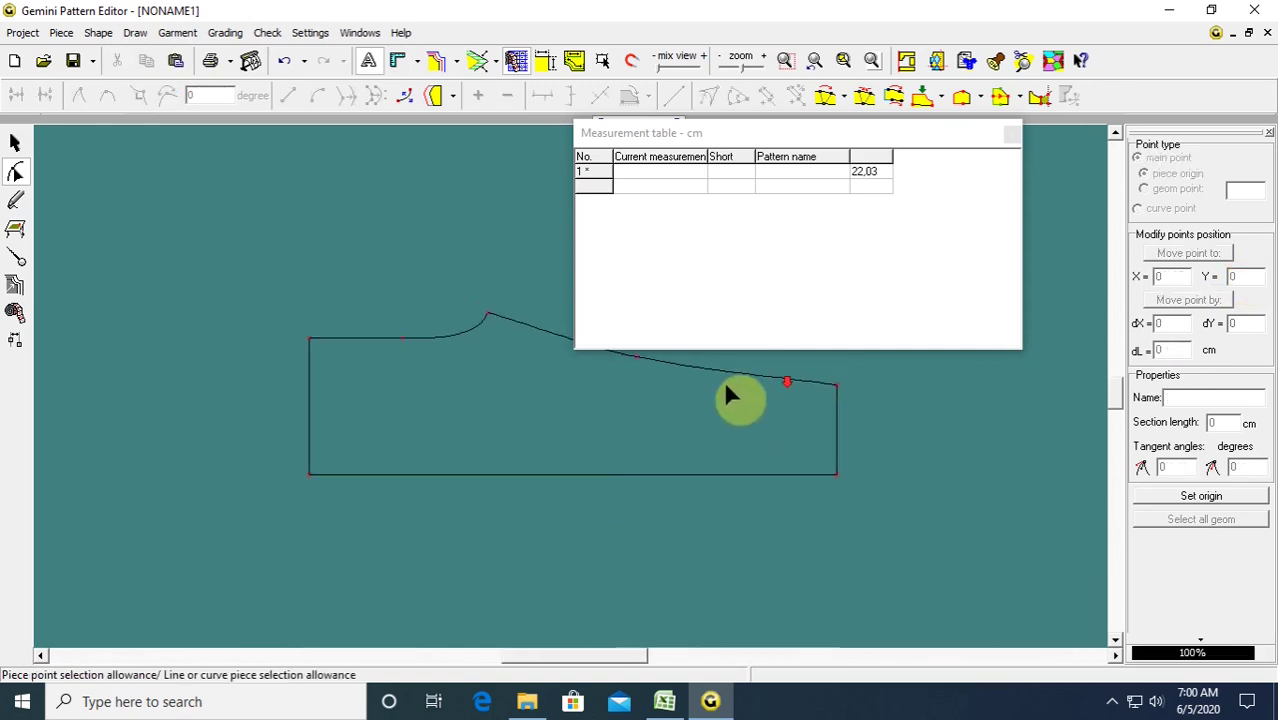
Pull the inseam curve handle at the hem point slightly toward the outseam to refine the lower inseam curve.
{"action": "scroll", "coordinate": [721, 352], "scroll_direction": "up", "scroll_amount": 4}
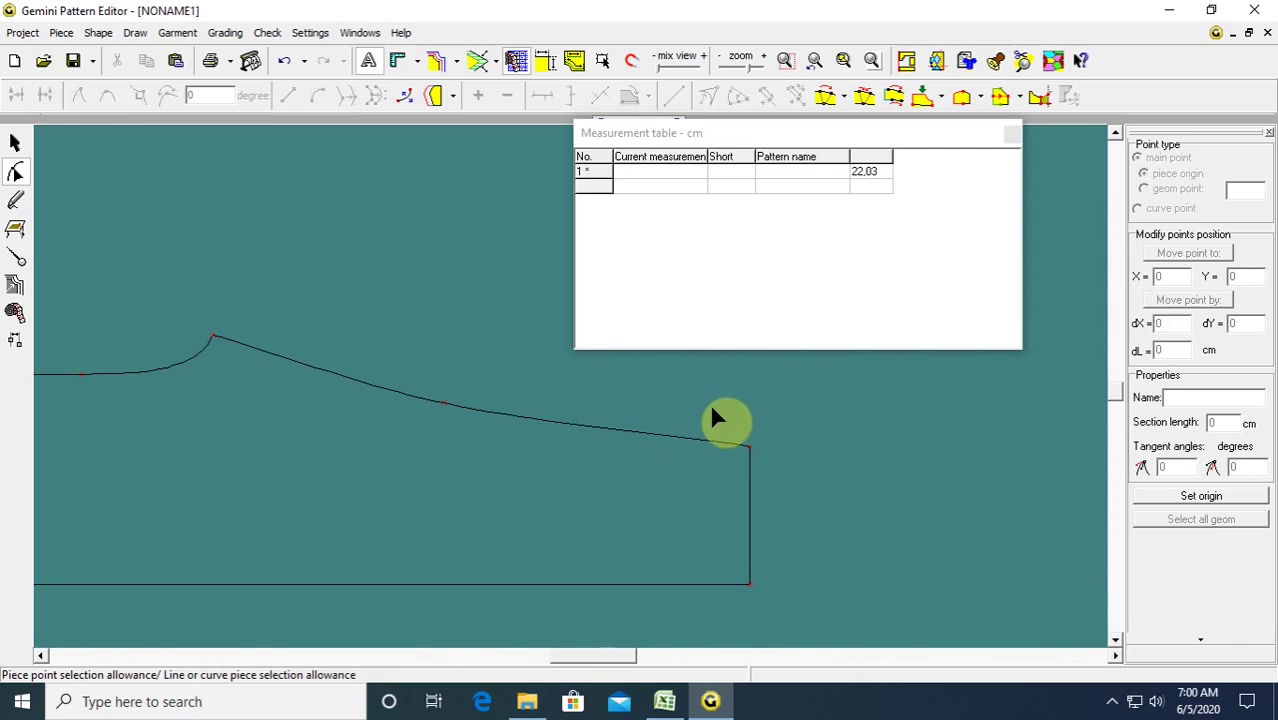
{"action": "left_click_drag", "start_coordinate": [712, 405], "coordinate": [778, 462]}
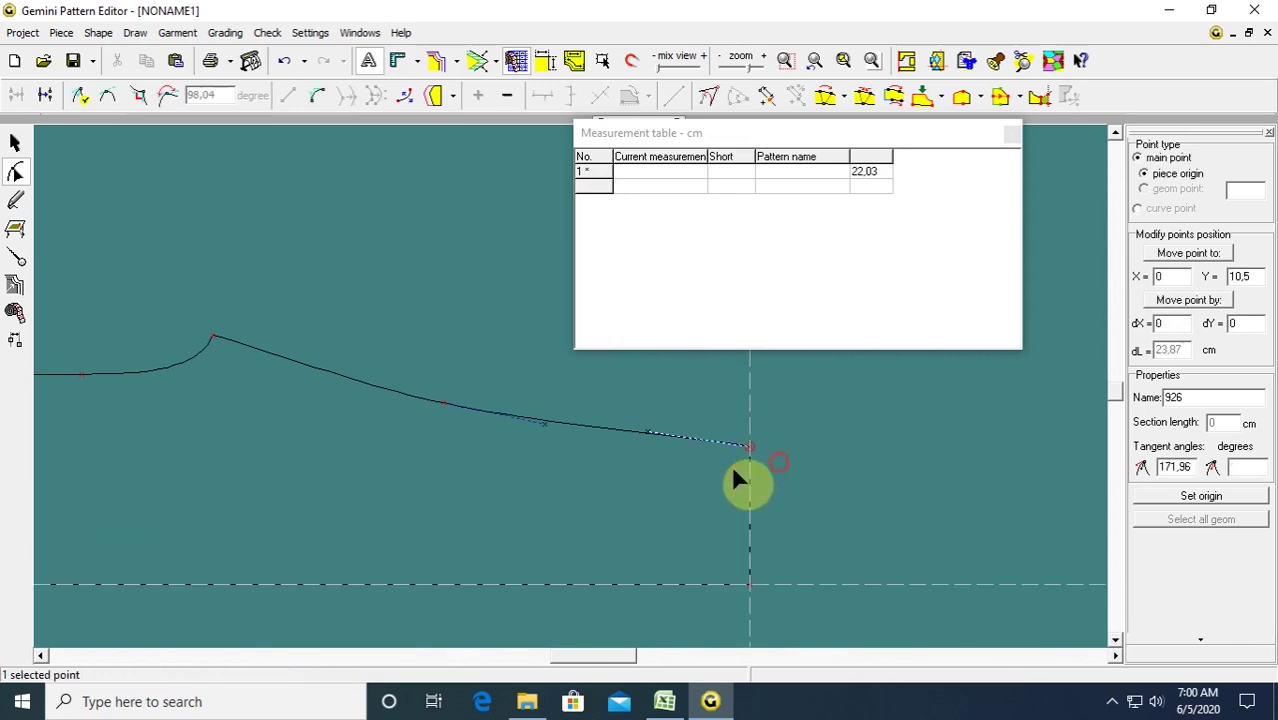
{"action": "left_click", "coordinate": [652, 438]}
{"action": "left_click", "coordinate": [541, 390]}
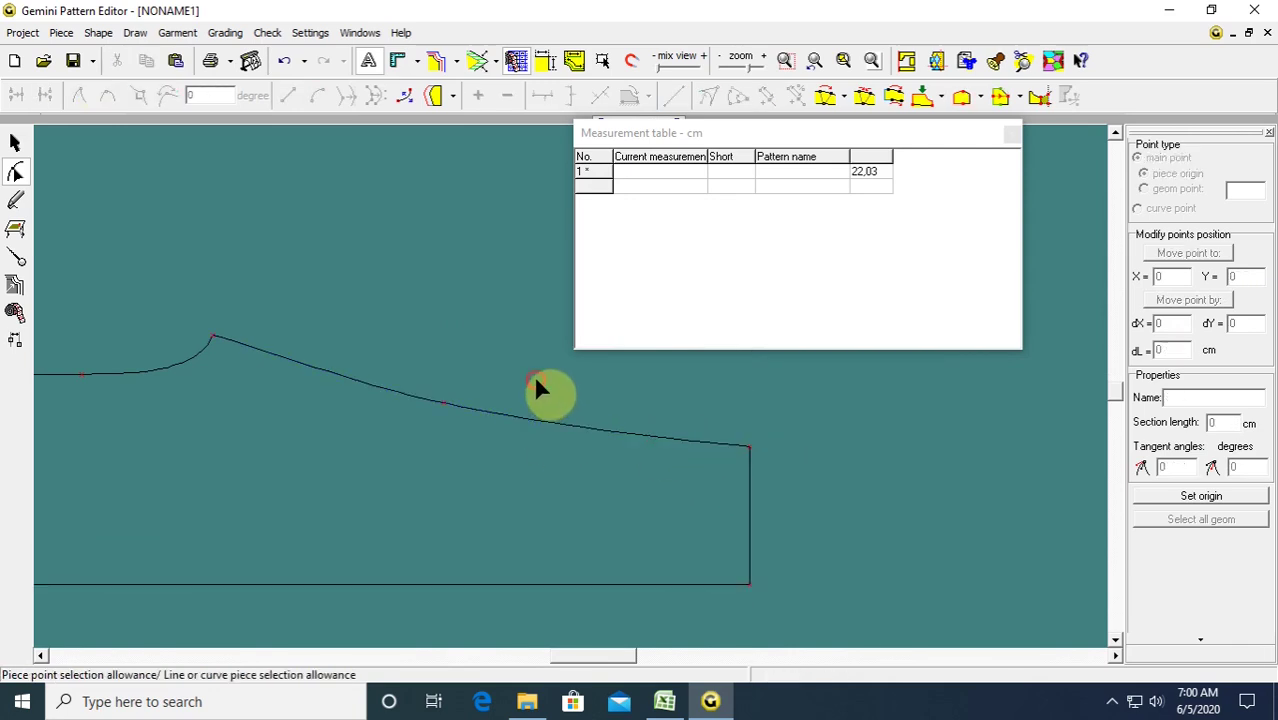
Pull the crotch point's inseam curve handle slightly inward to a tangent angle of about 339 degrees.
{"action": "left_click", "coordinate": [213, 338]}
{"action": "left_click", "coordinate": [290, 362]}
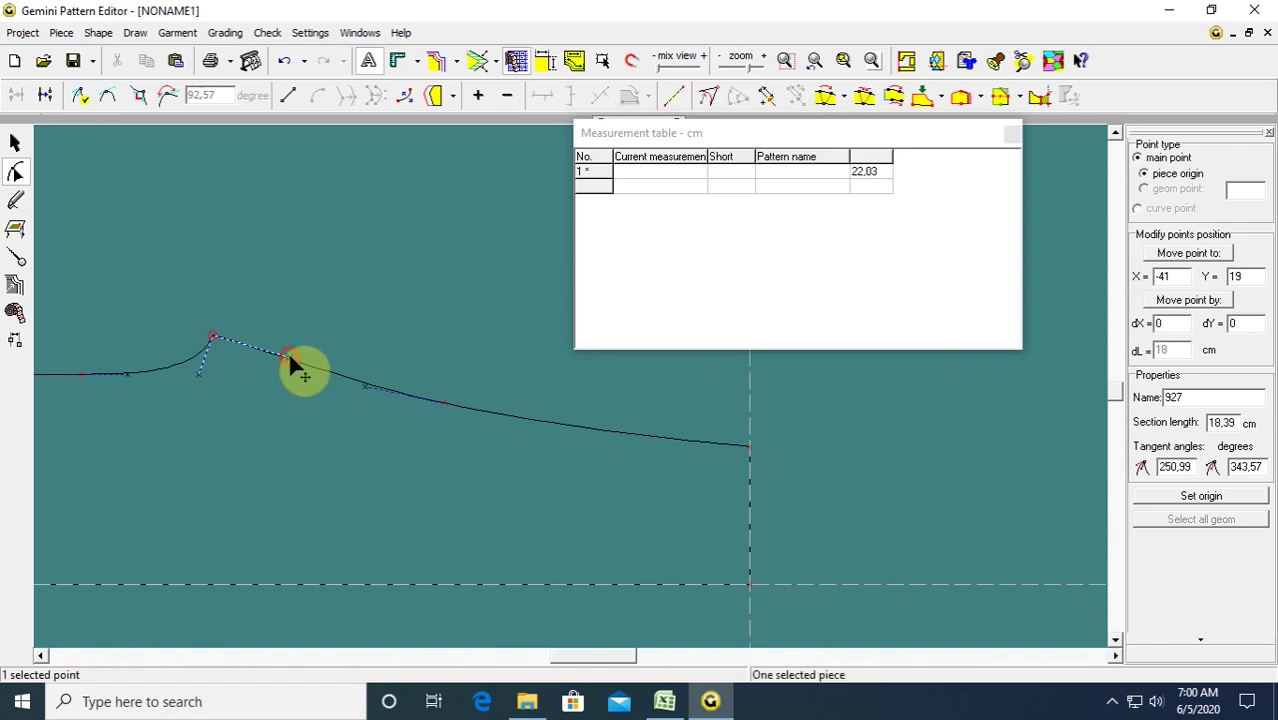
{"action": "left_click", "coordinate": [391, 312]}
{"action": "scroll", "coordinate": [500, 432], "scroll_direction": "down", "scroll_amount": 3}
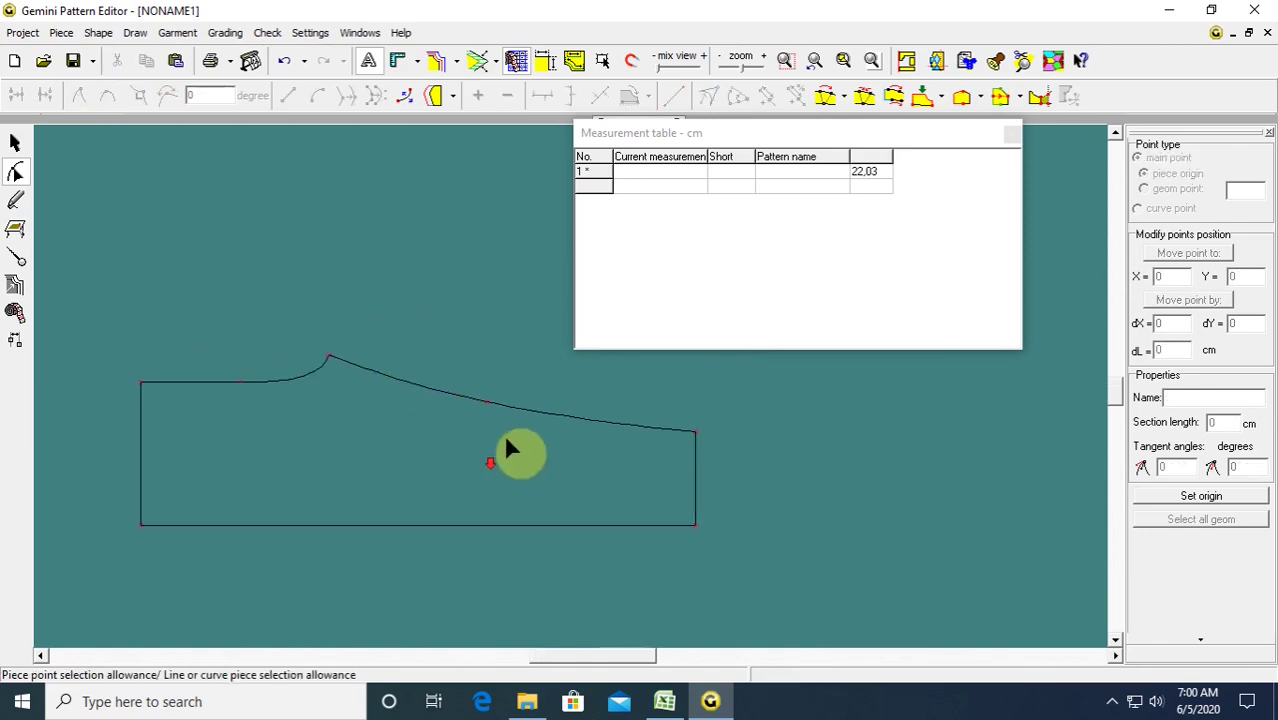
Move the measurement table clear of the pattern and examine the whole outline of the shaped trouser leg.
{"action": "left_click_drag", "start_coordinate": [750, 136], "coordinate": [851, 89]}
{"action": "left_click", "coordinate": [514, 288]}
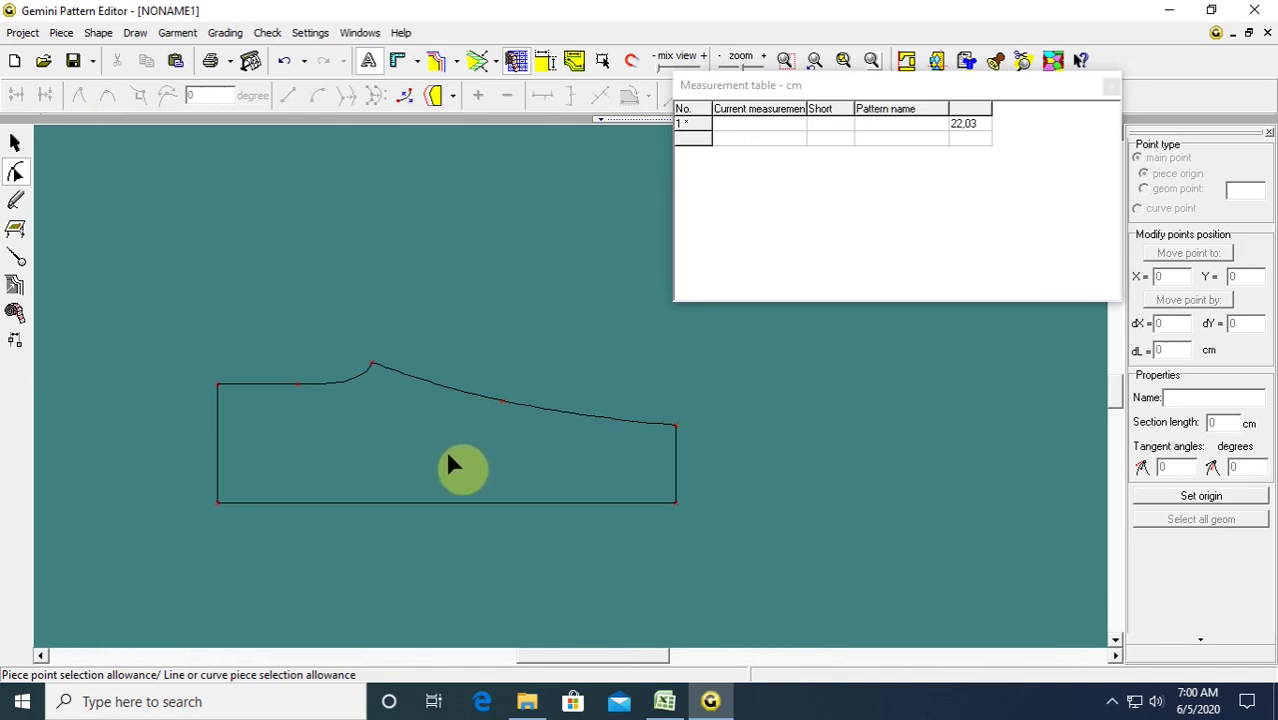
{"action": "left_click", "coordinate": [533, 473]}
{"action": "scroll", "coordinate": [394, 461], "scroll_direction": "up", "scroll_amount": 1}
{"action": "scroll", "coordinate": [574, 385], "scroll_direction": "up", "scroll_amount": 1}
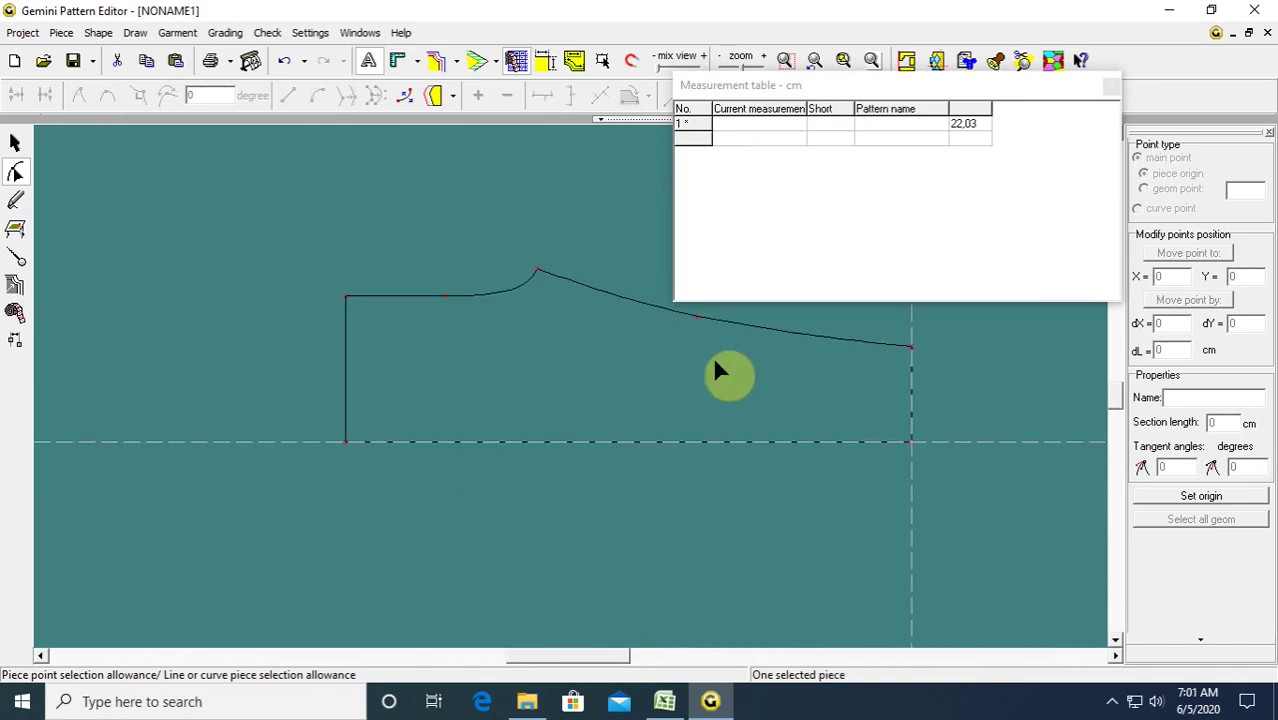
{"action": "scroll", "coordinate": [703, 362], "scroll_direction": "down", "scroll_amount": 3}
{"action": "scroll", "coordinate": [674, 362], "scroll_direction": "up", "scroll_amount": 2}
{"action": "scroll", "coordinate": [569, 385], "scroll_direction": "up", "scroll_amount": 1}
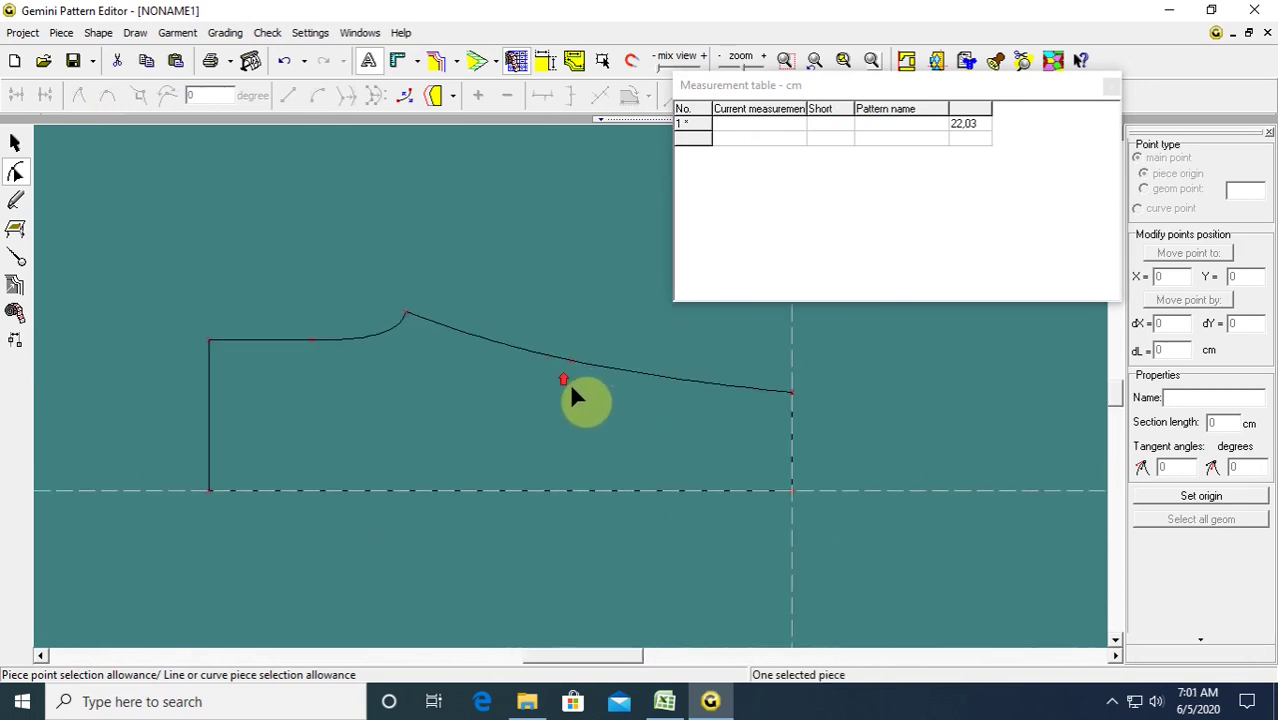
Set the piece origin at the crotch point and add an outseam point straight across from it, at about X = 0, Y = -19 cm.
{"action": "left_click", "coordinate": [720, 353]}
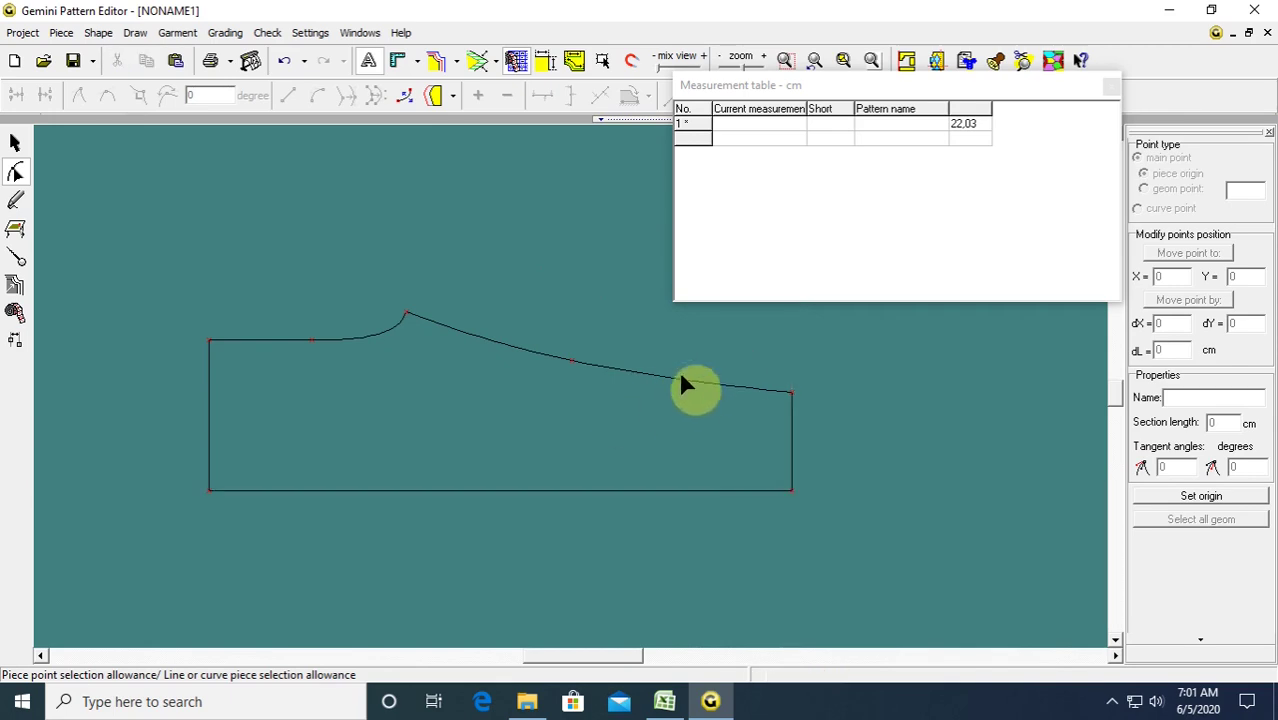
{"action": "left_click", "coordinate": [653, 488]}
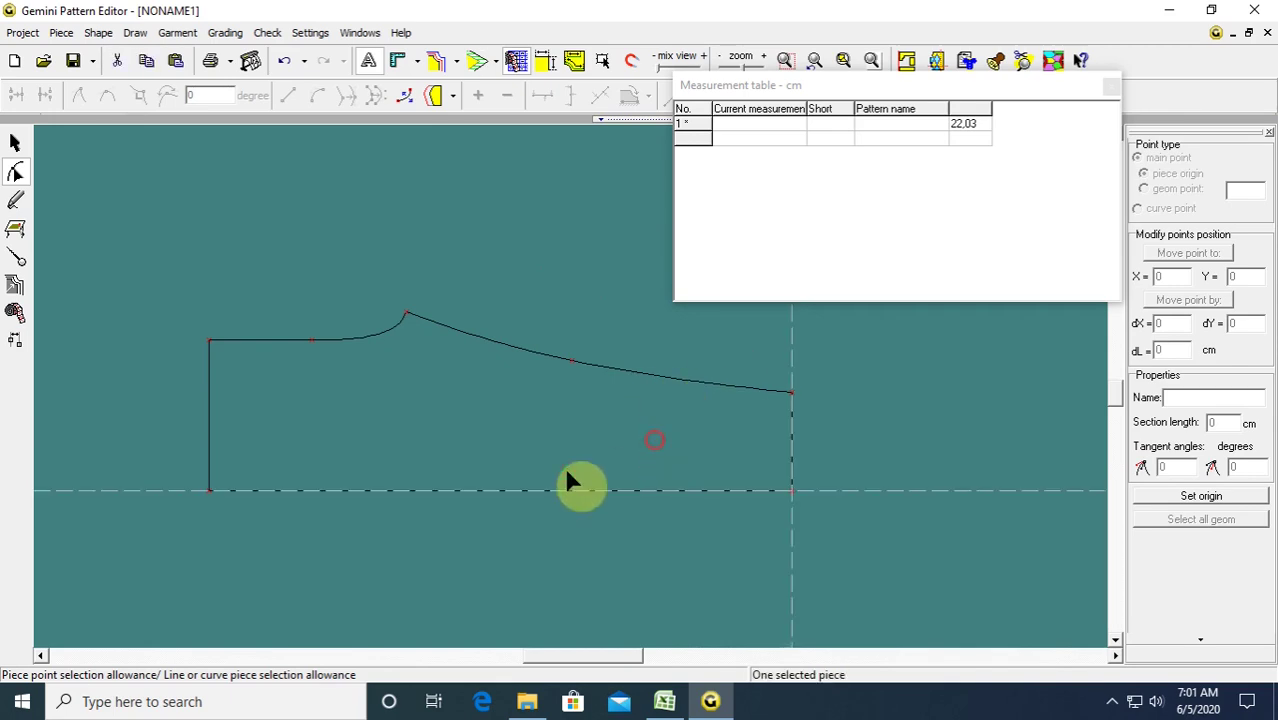
{"action": "left_click", "coordinate": [406, 313]}
{"action": "left_click", "coordinate": [1190, 496]}
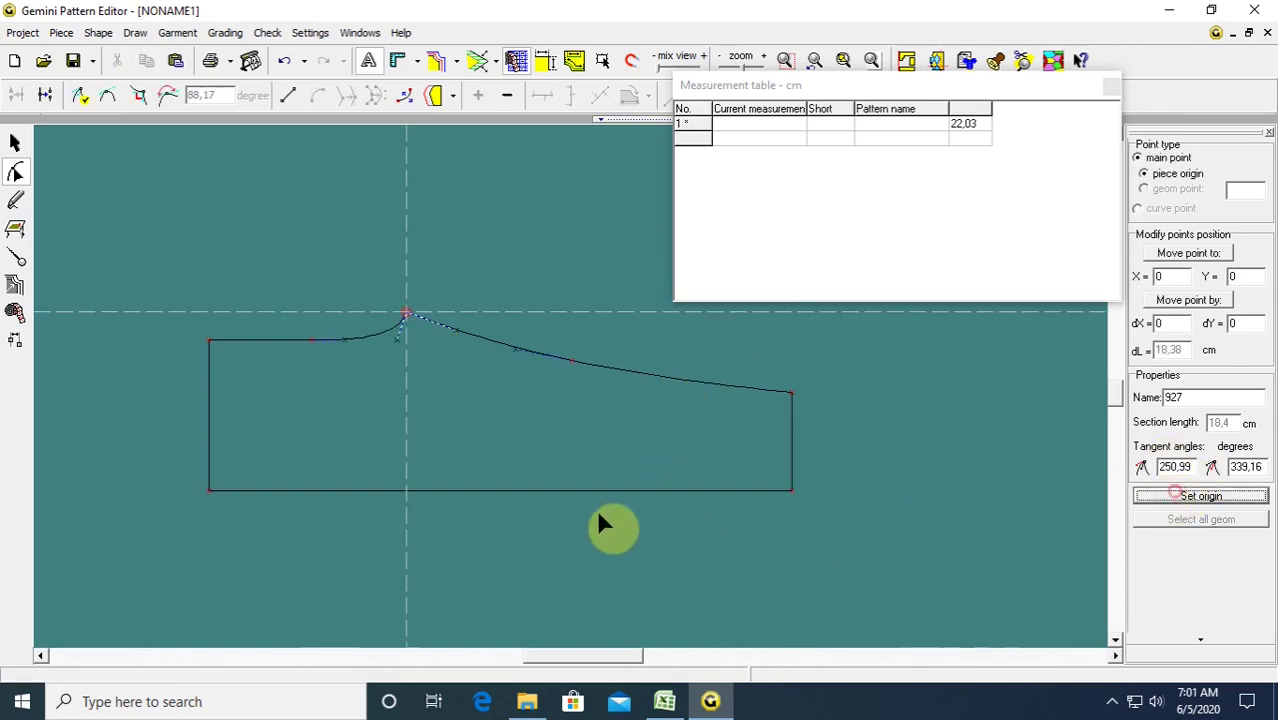
{"action": "left_click", "coordinate": [404, 489]}
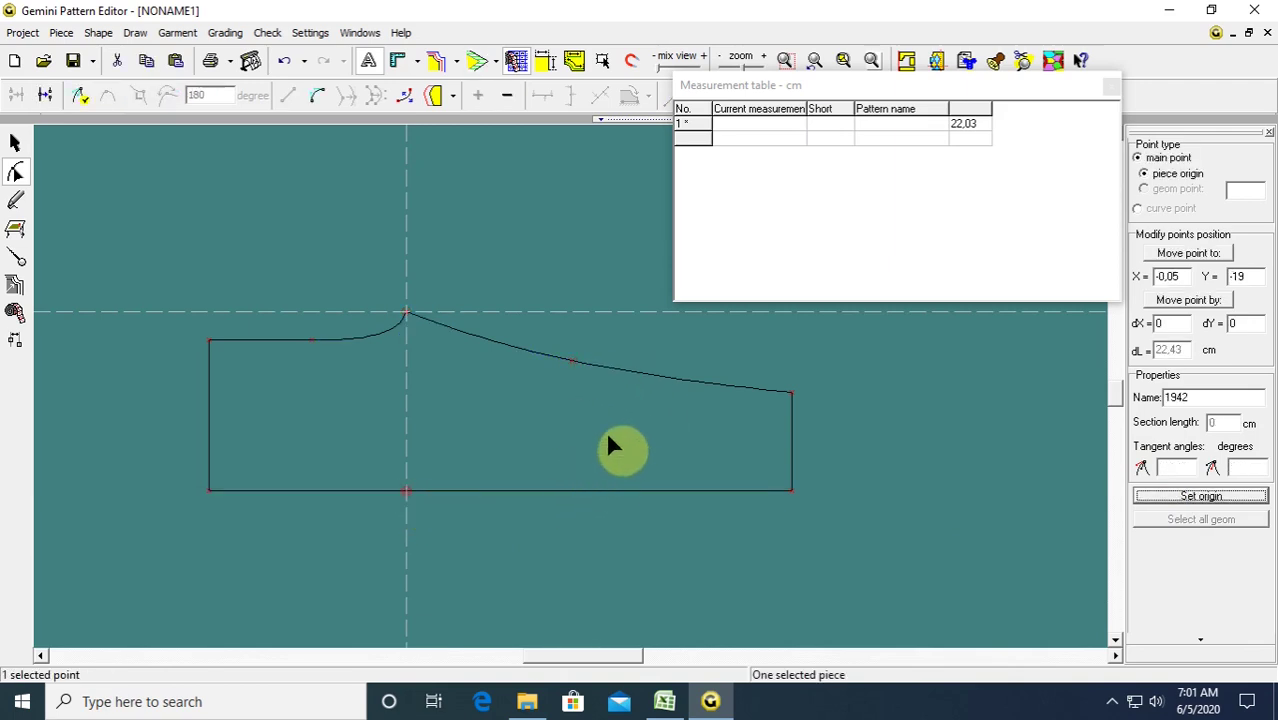
Shift the knee and both hem points toward the inseam side, with the knee at about Y = -3,2 cm, and move the hem points partway back.
{"action": "left_click_drag", "start_coordinate": [530, 322], "coordinate": [791, 470]}
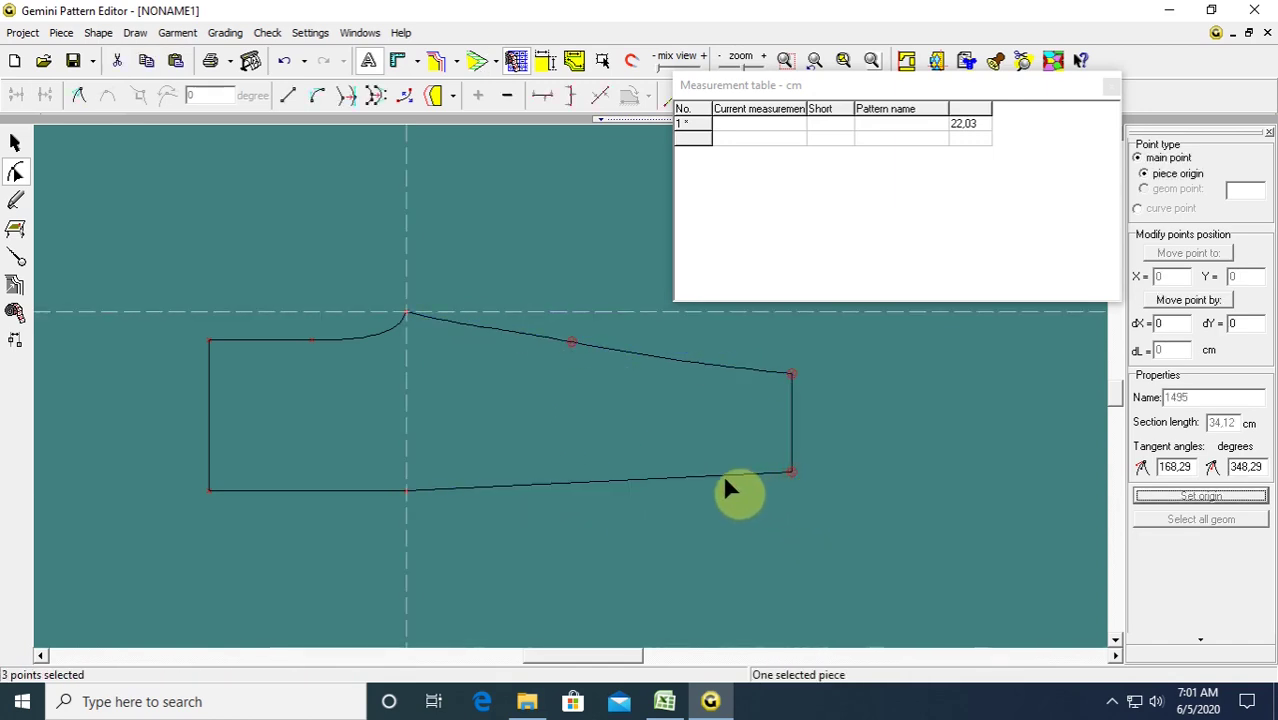
{"action": "left_click_drag", "start_coordinate": [775, 340], "coordinate": [790, 479]}
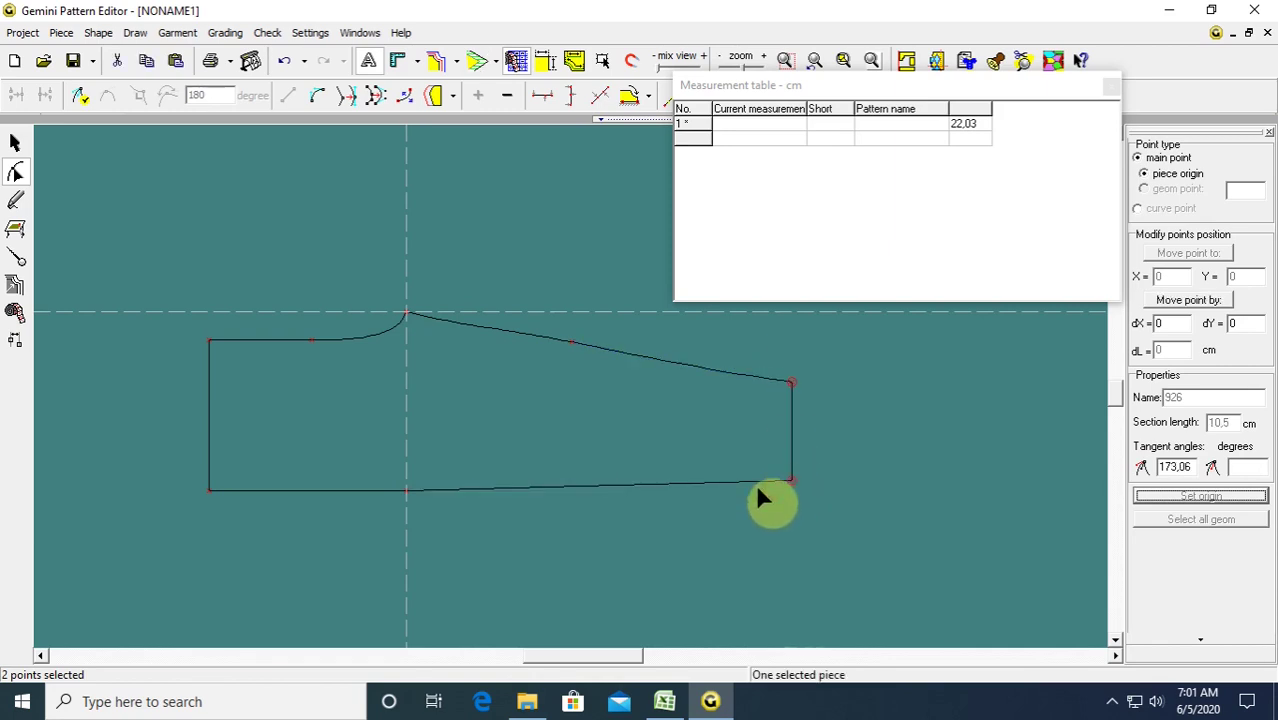
{"action": "left_click", "coordinate": [567, 341]}
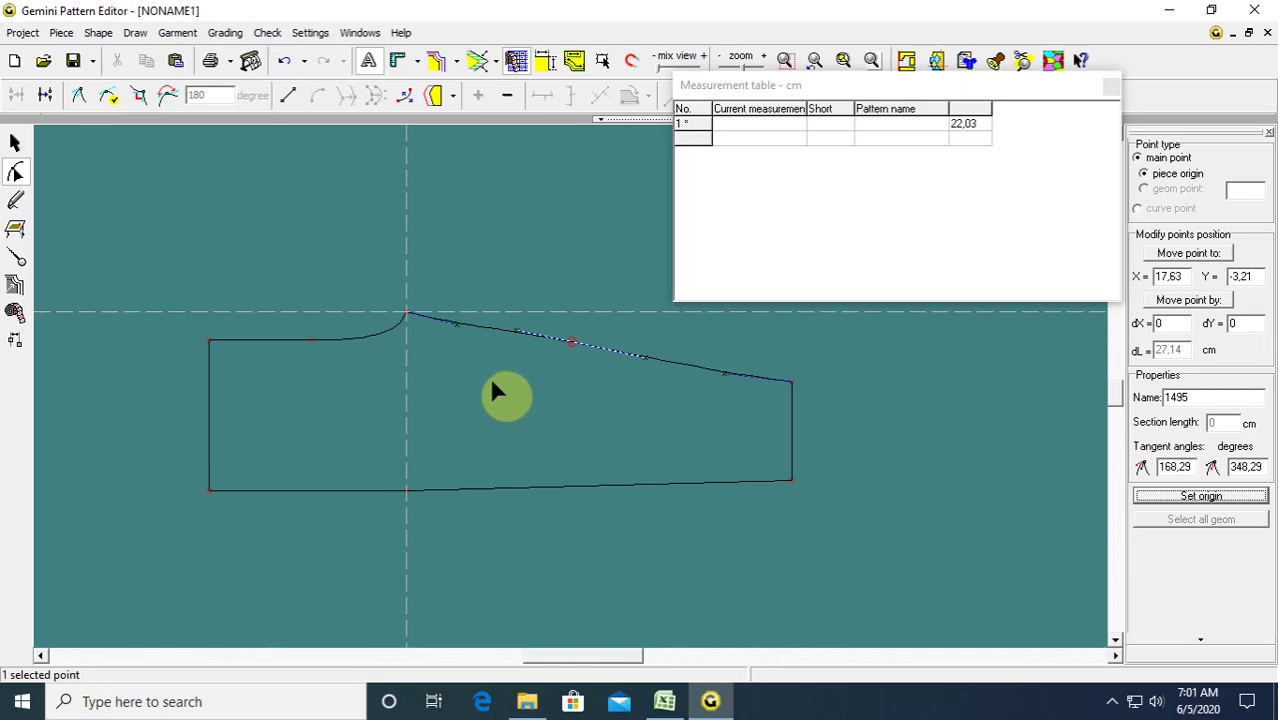
Undo the recent shifts of the knee and hem points toward the inseam side.
{"action": "left_click", "coordinate": [508, 289]}
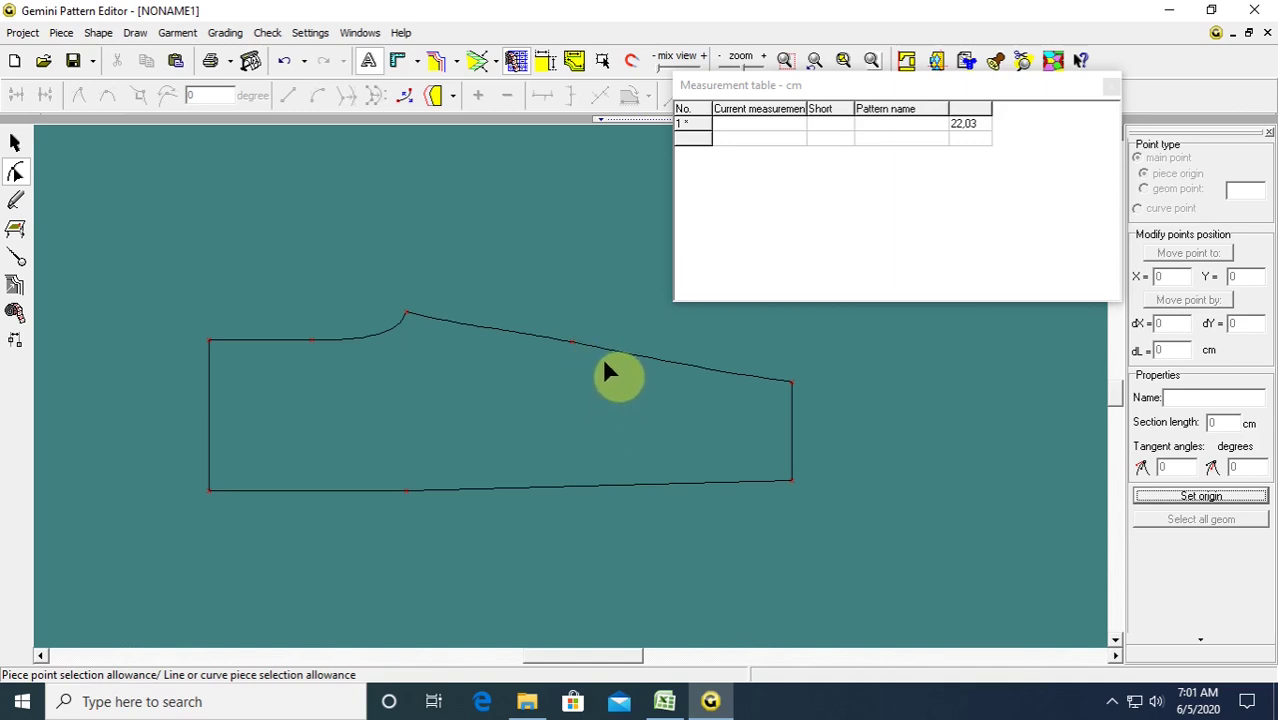
{"action": "key", "text": "ctrl+z"}
{"action": "key", "text": "ctrl+z"}
{"action": "key", "text": "ctrl+z"}
{"action": "left_click", "coordinate": [775, 501]}
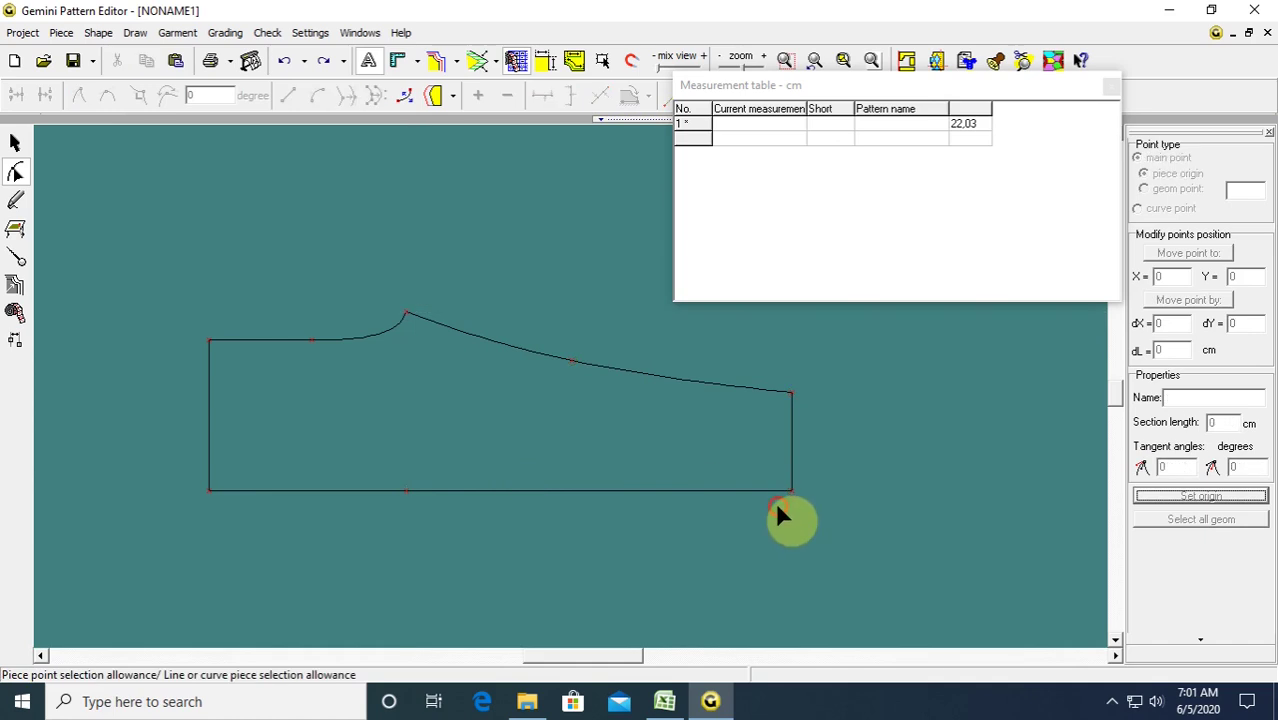
Delete the added outseam point straight across from the crotch point, at about X = 0, Y = -19 cm.
{"action": "left_click", "coordinate": [683, 556]}
{"action": "left_click", "coordinate": [450, 535]}
{"action": "left_click", "coordinate": [400, 488]}
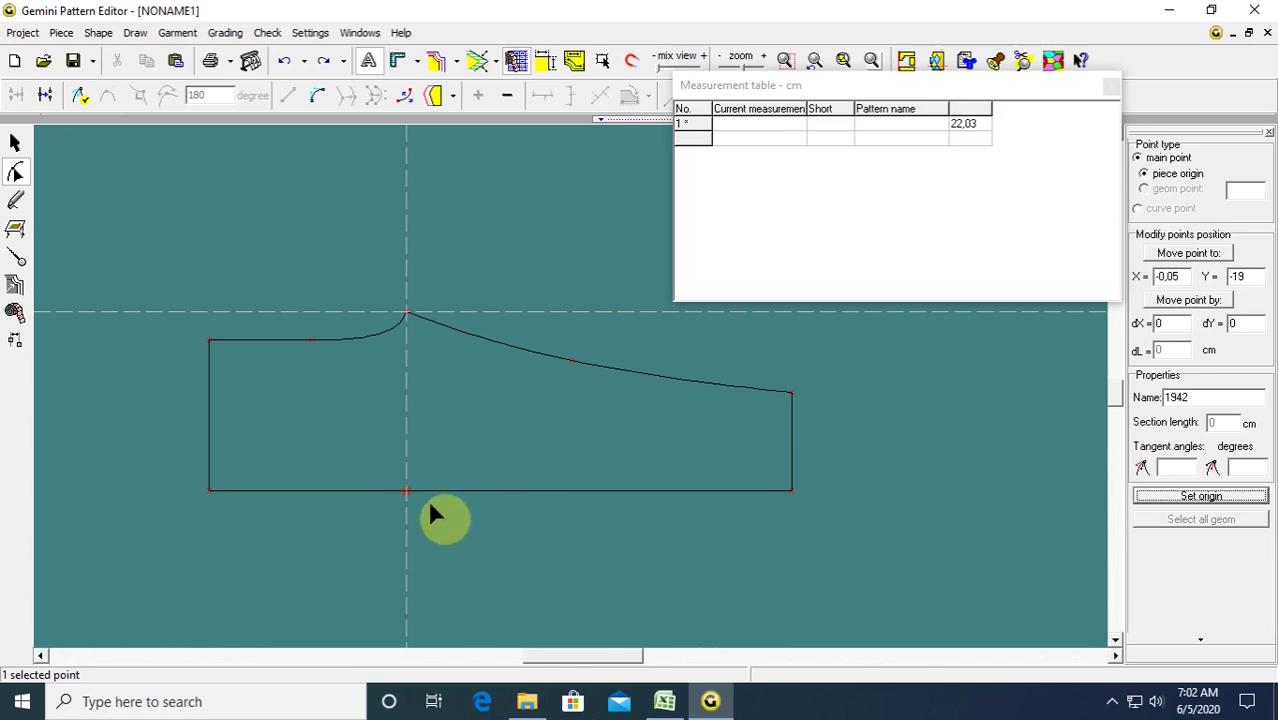
{"action": "left_click", "coordinate": [456, 530]}
{"action": "left_click", "coordinate": [404, 466]}
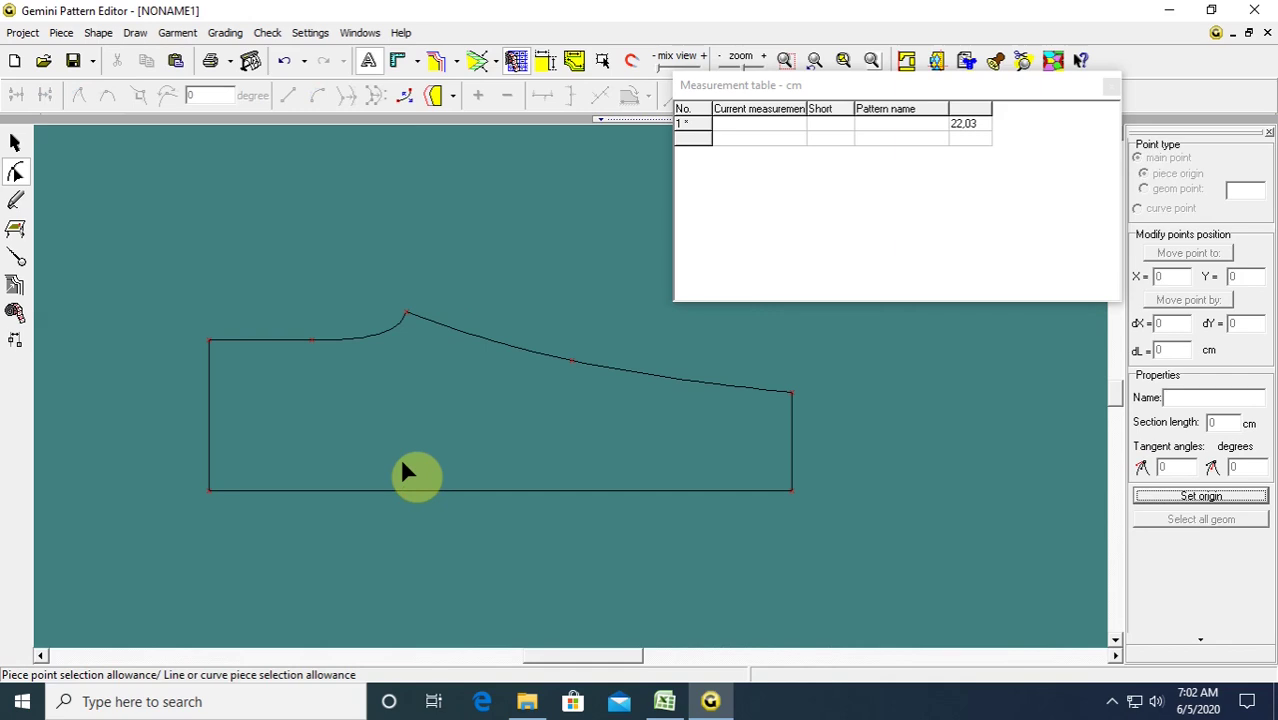
{"action": "left_click", "coordinate": [439, 484]}
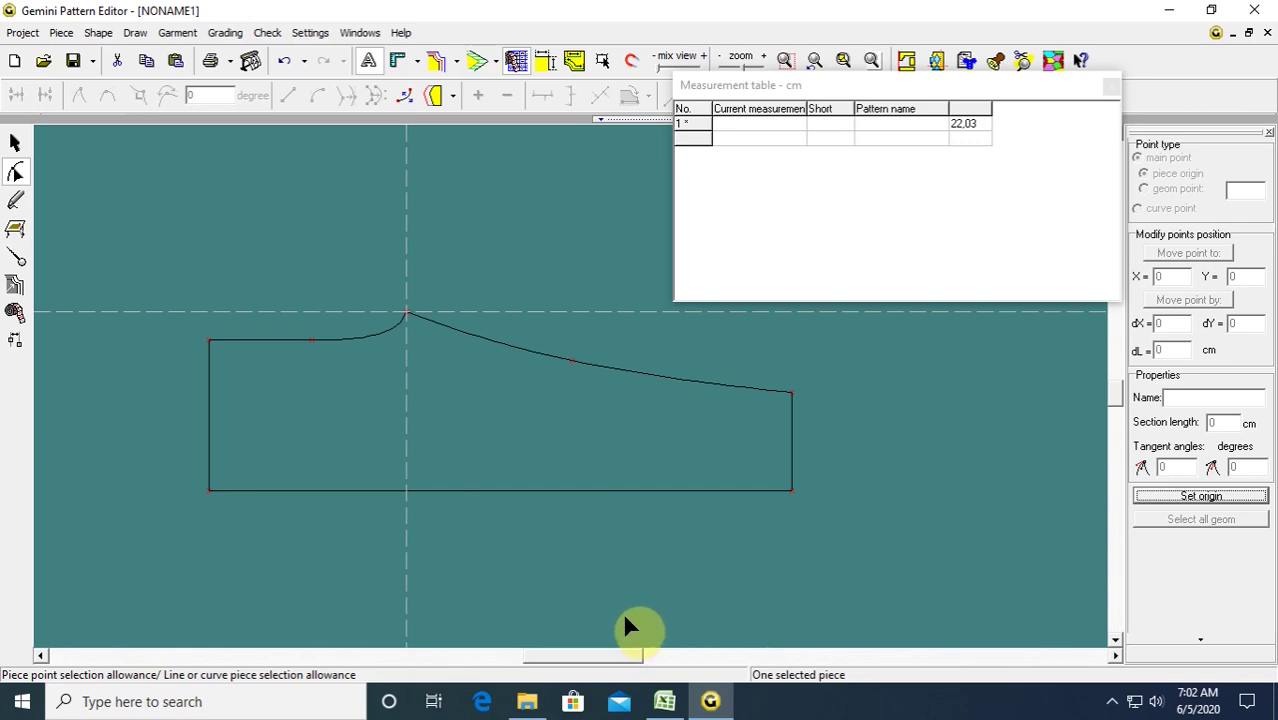
Review the combined front and back rise and its half in the J4Z17-JSPDD105 Excel chart, and return to the pattern.
{"action": "left_click", "coordinate": [660, 705]}
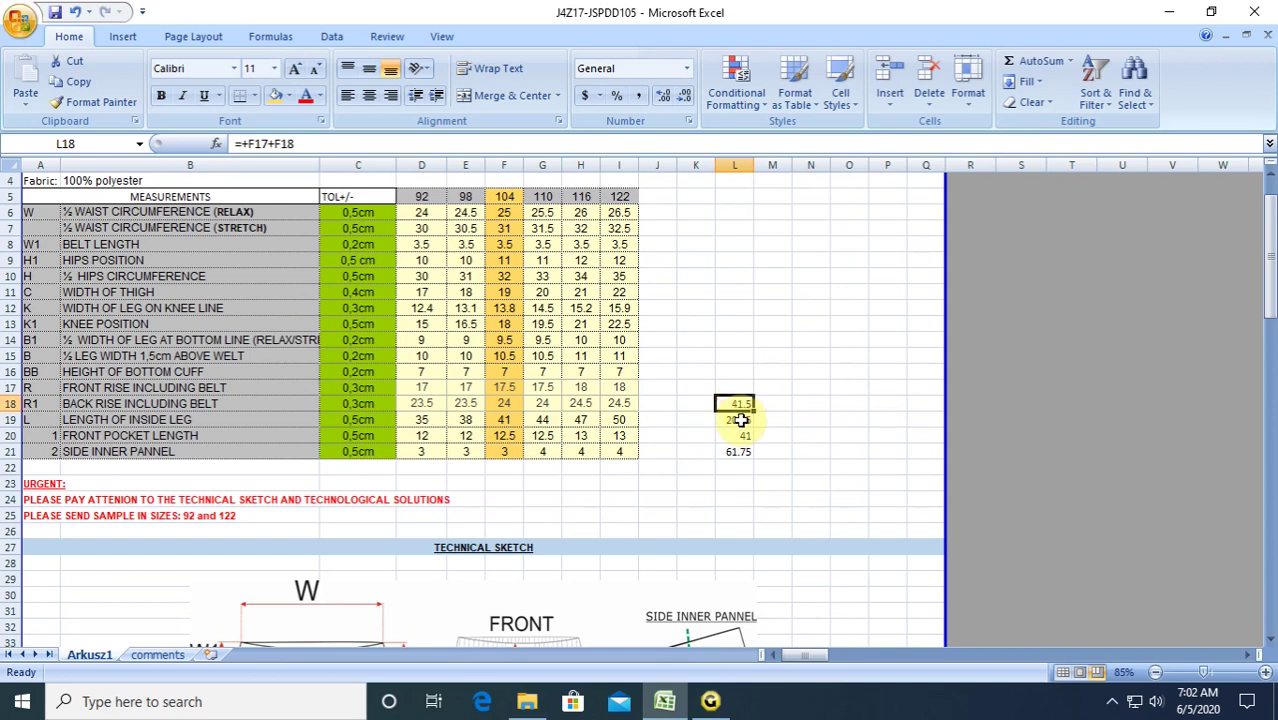
{"action": "left_click", "coordinate": [741, 419]}
{"action": "left_click", "coordinate": [737, 403]}
{"action": "left_click", "coordinate": [736, 421]}
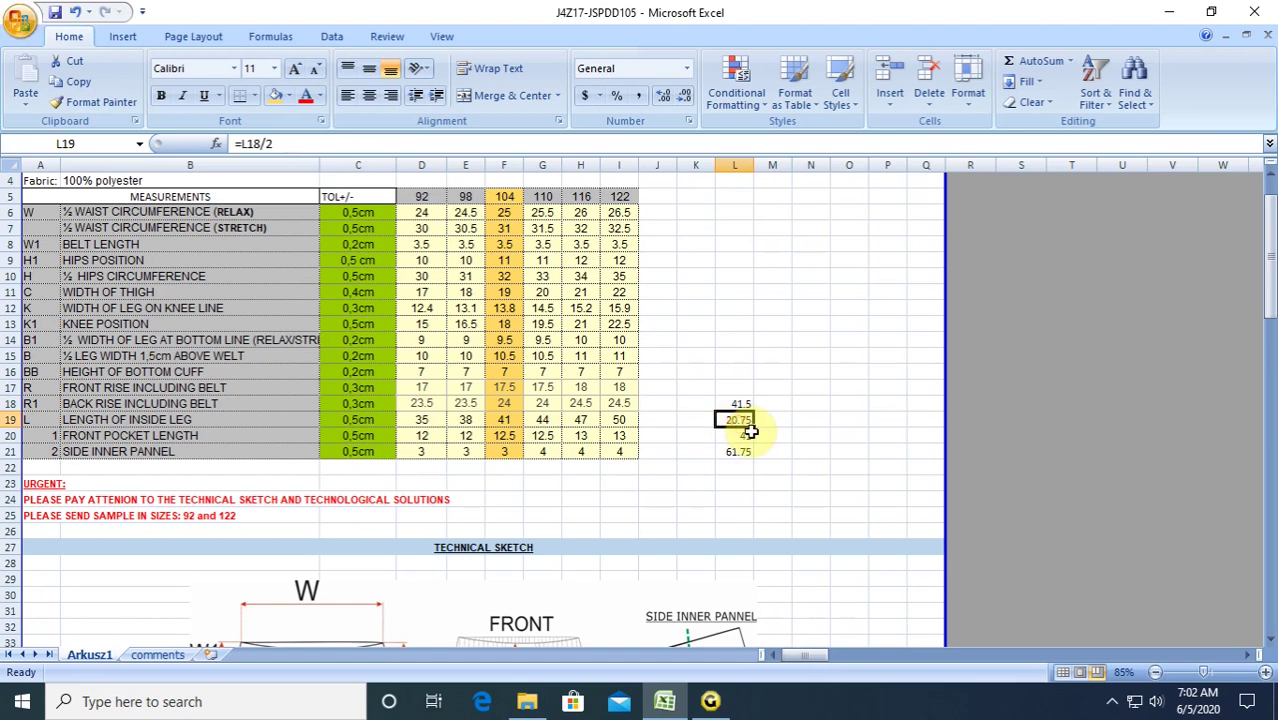
{"action": "left_click", "coordinate": [708, 703]}
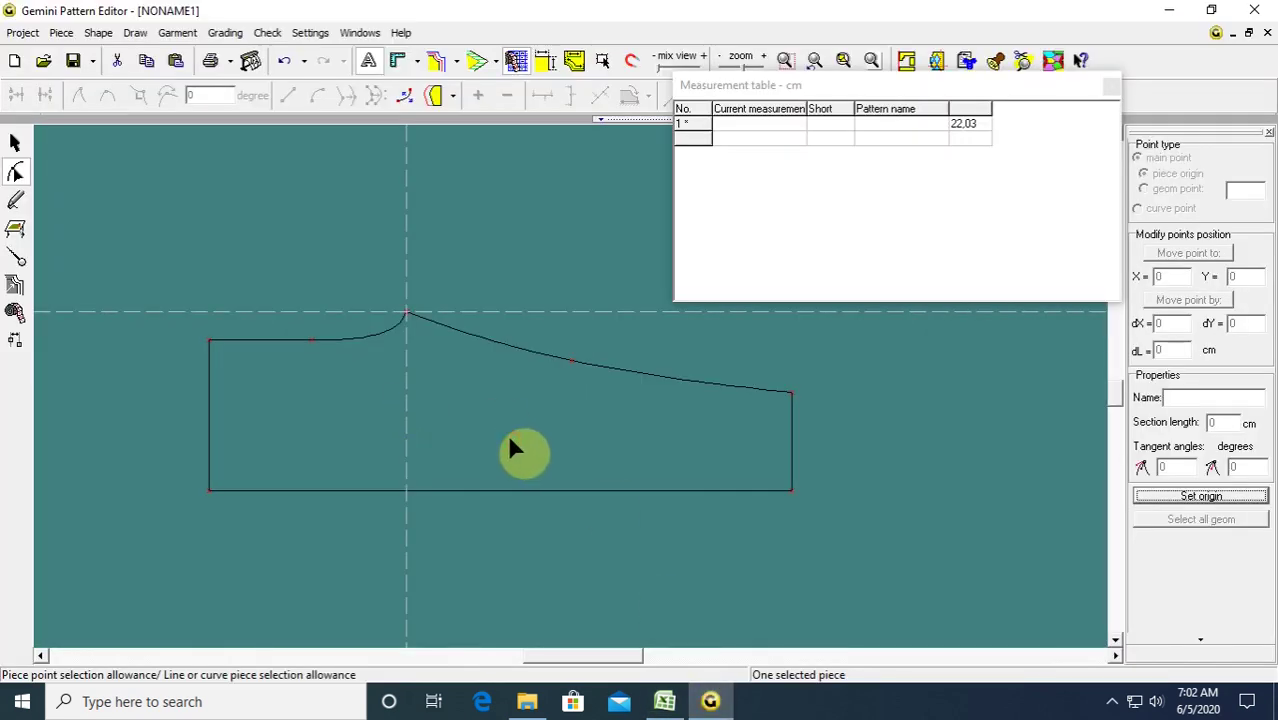
Measure the inseam from crotch point to hem, compare it with the chart's size 104 inside leg length, and add it to the measurement table.
{"action": "left_click", "coordinate": [15, 311]}
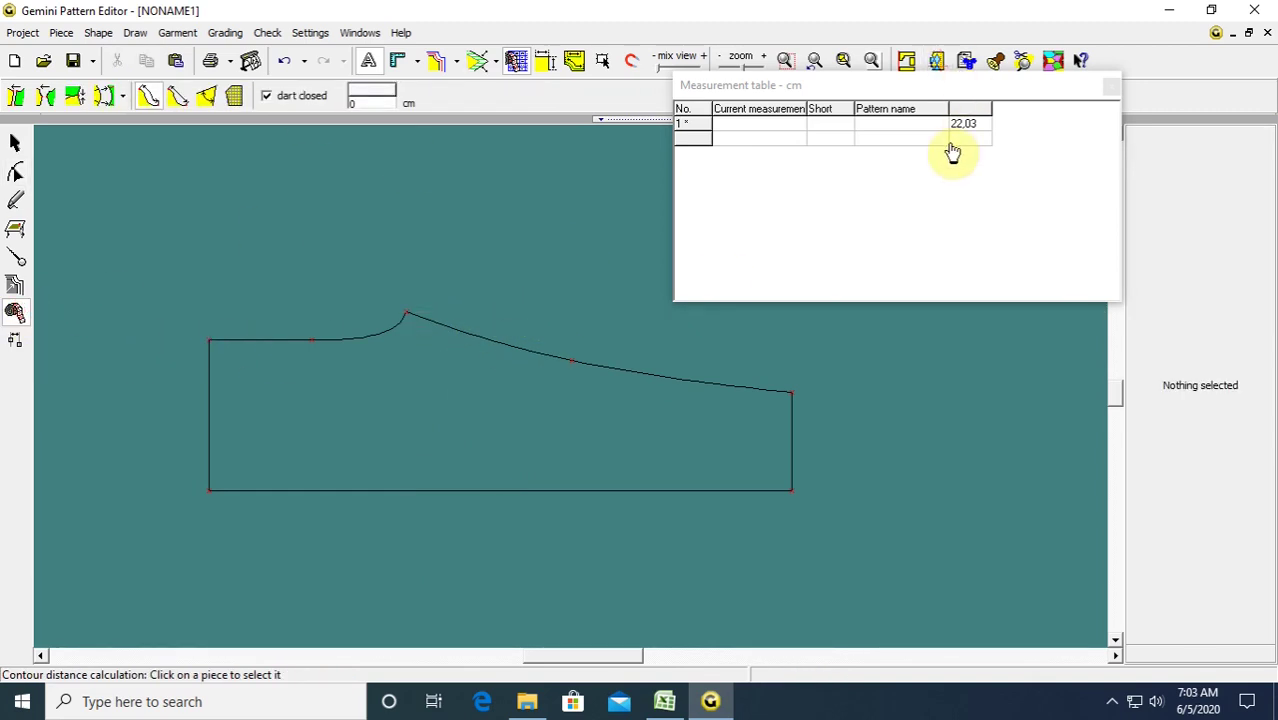
{"action": "left_click", "coordinate": [406, 312]}
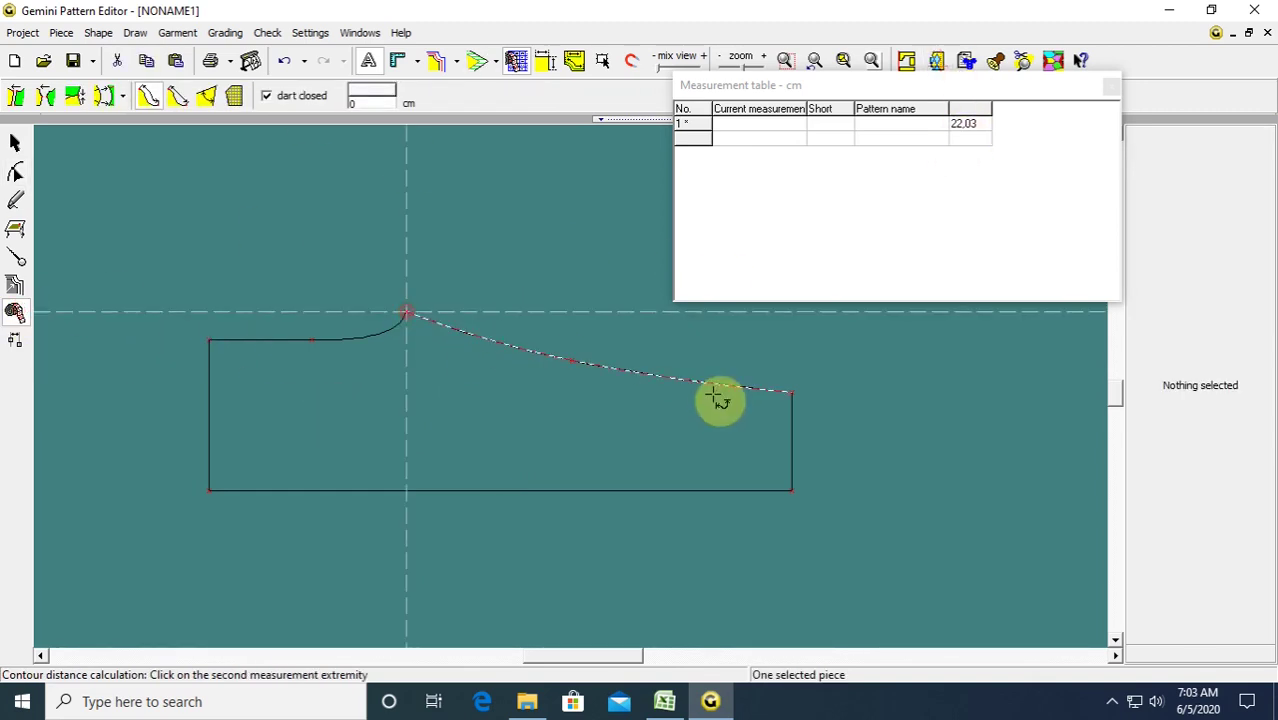
{"action": "left_click", "coordinate": [795, 394]}
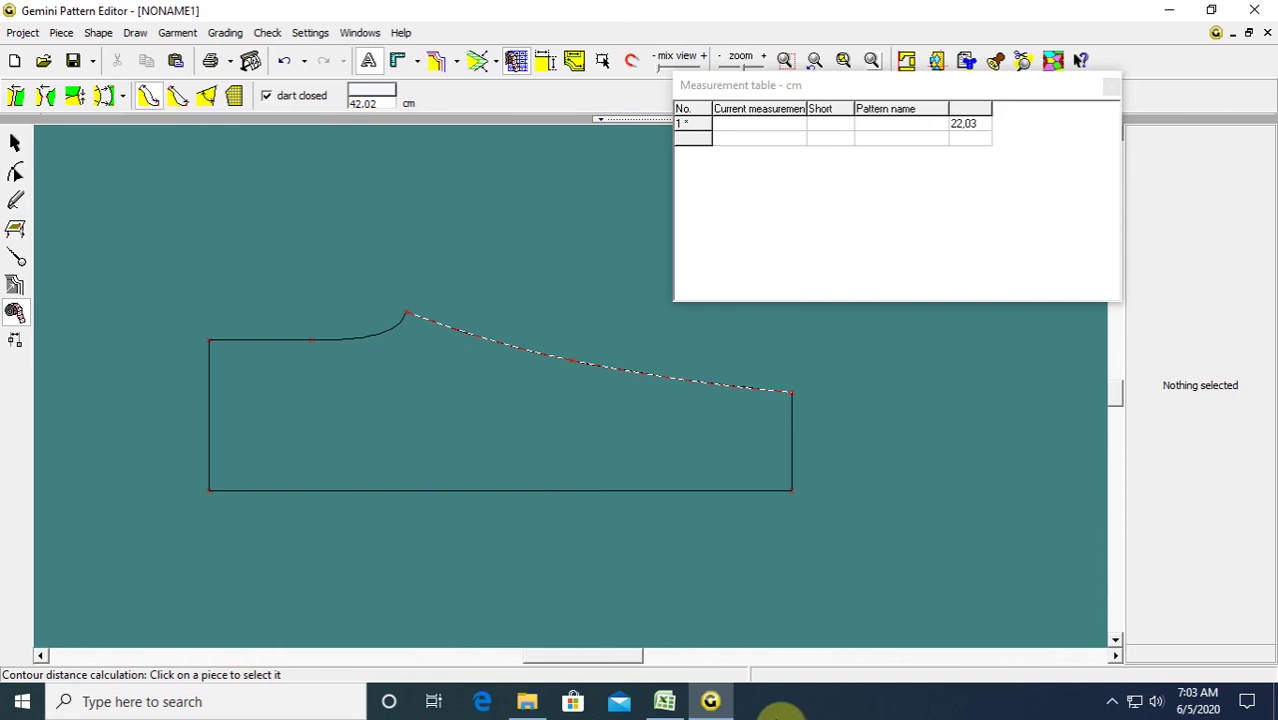
{"action": "left_click", "coordinate": [706, 704]}
{"action": "left_click", "coordinate": [503, 420]}
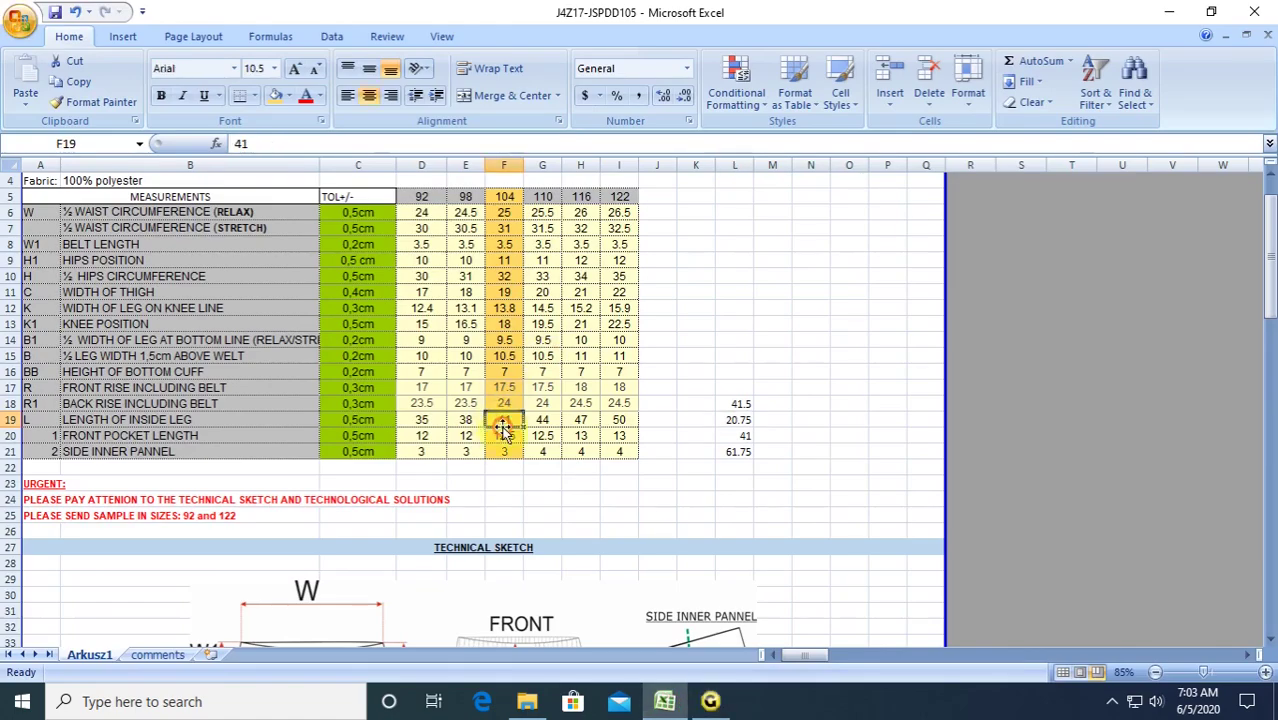
{"action": "left_click", "coordinate": [708, 703]}
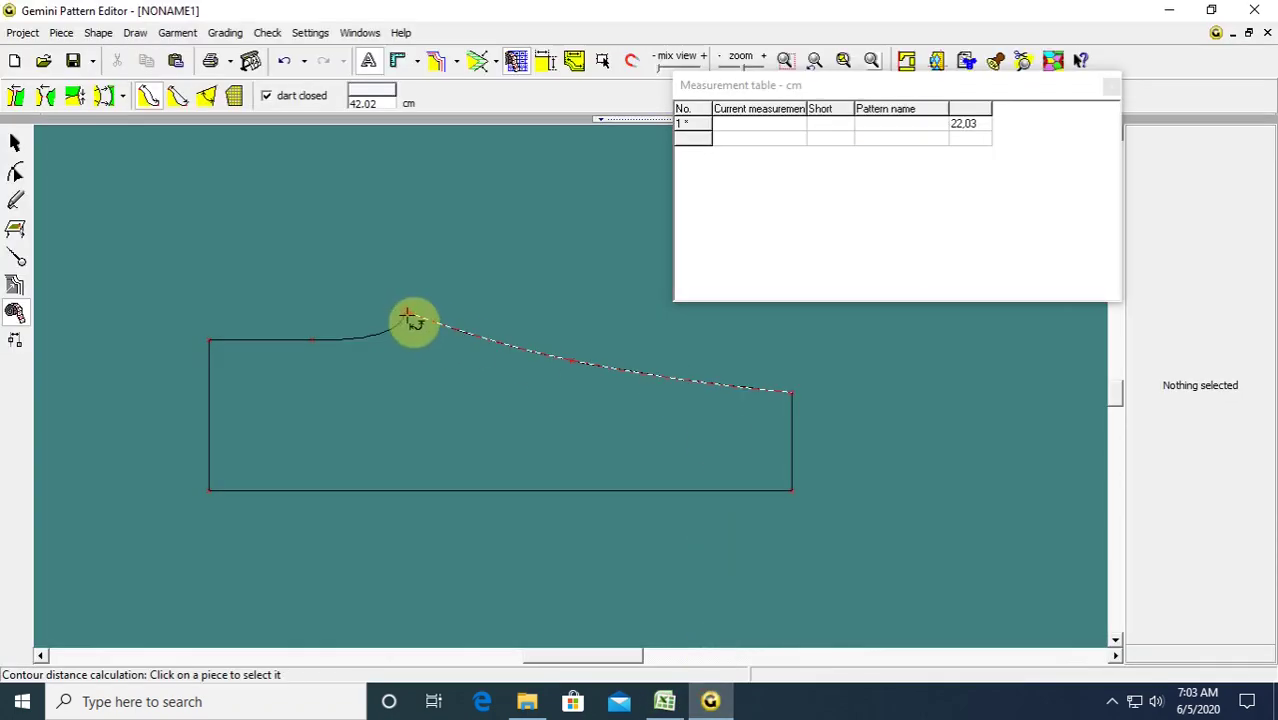
{"action": "left_click", "coordinate": [731, 140]}
{"action": "right_click", "coordinate": [731, 140]}
{"action": "left_click", "coordinate": [752, 152]}
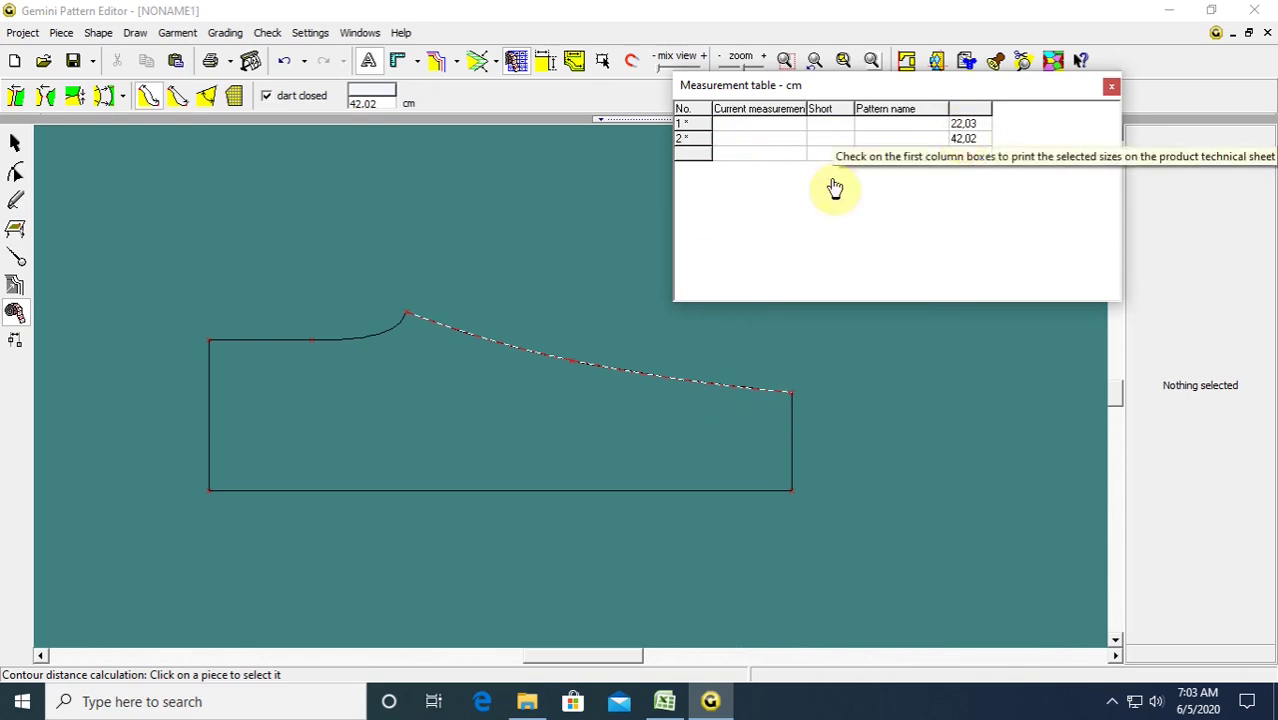
Shift both waistline points 1 cm toward the crotch, to X = -20 cm.
{"action": "left_click", "coordinate": [18, 174]}
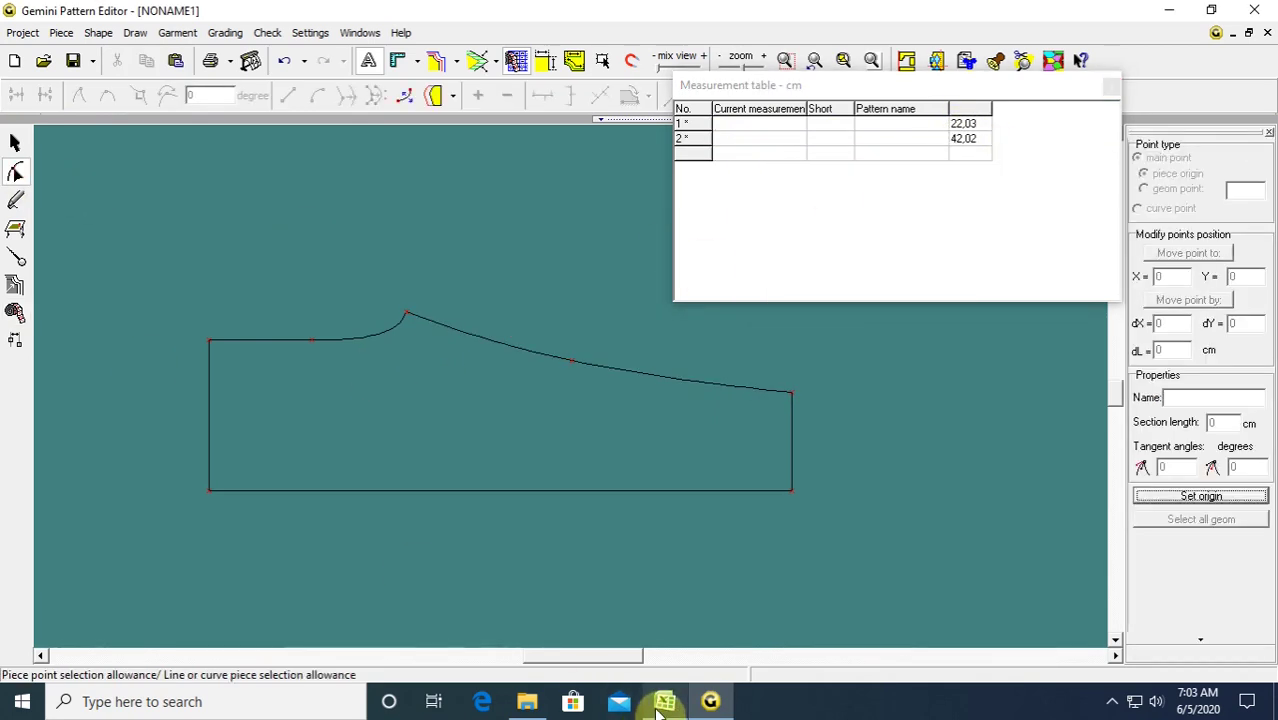
{"action": "left_click_drag", "start_coordinate": [168, 343], "coordinate": [249, 579]}
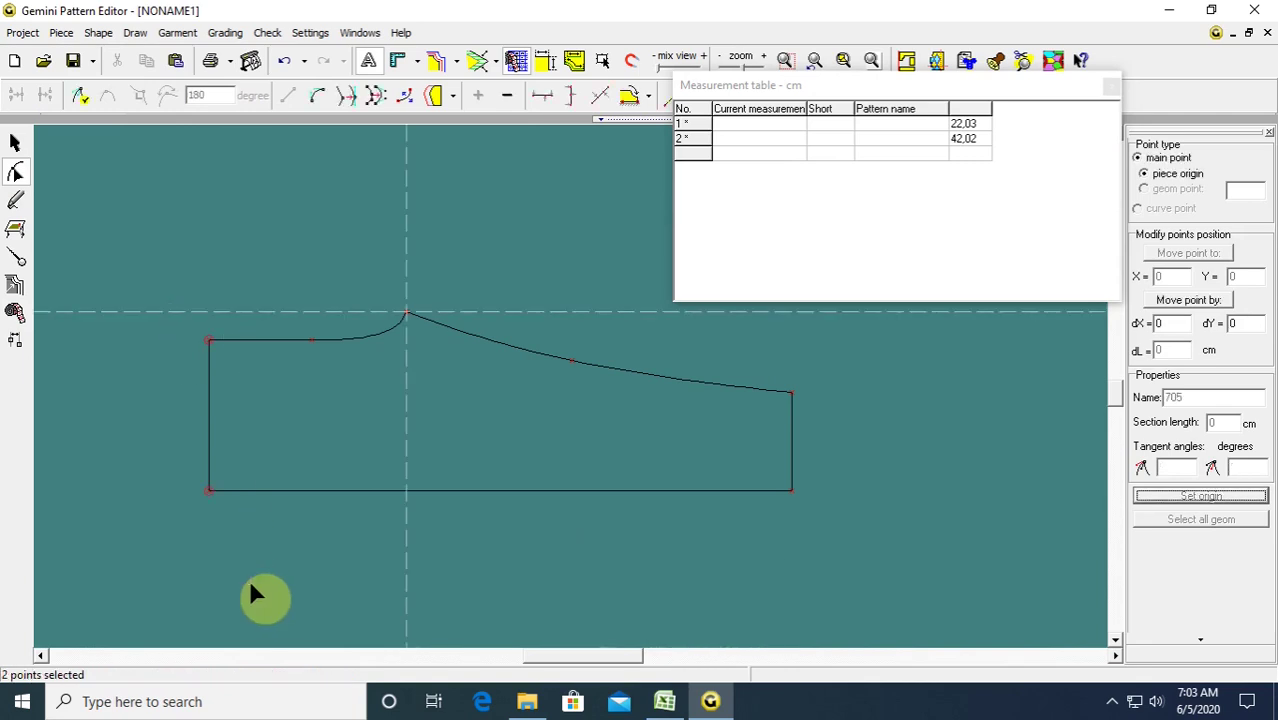
{"action": "key", "text": "Right"}
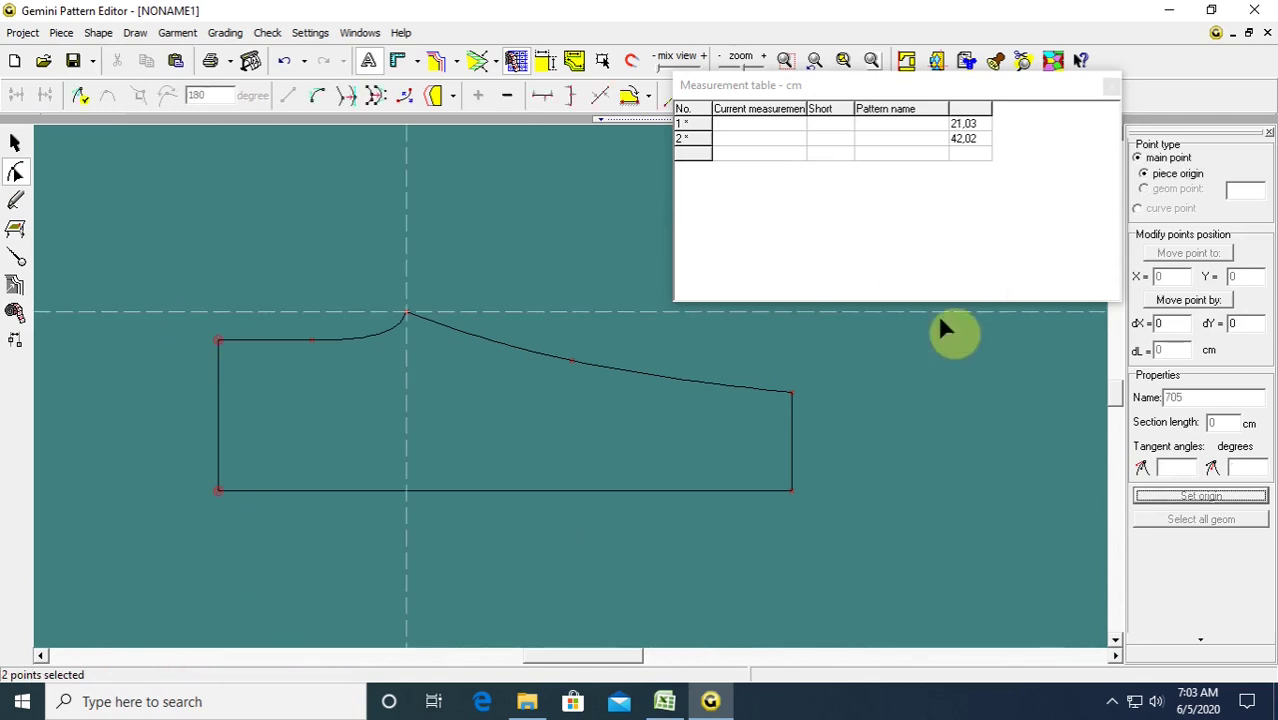
{"action": "left_click", "coordinate": [324, 256]}
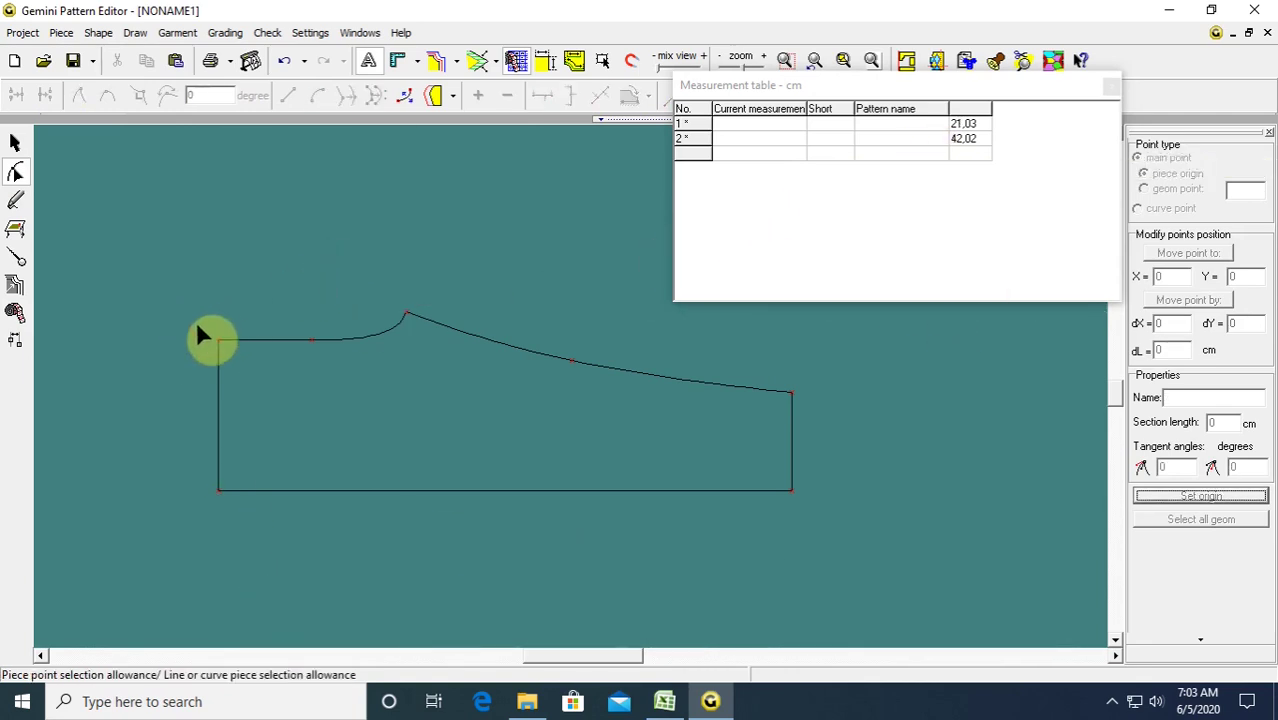
{"action": "left_click", "coordinate": [351, 360]}
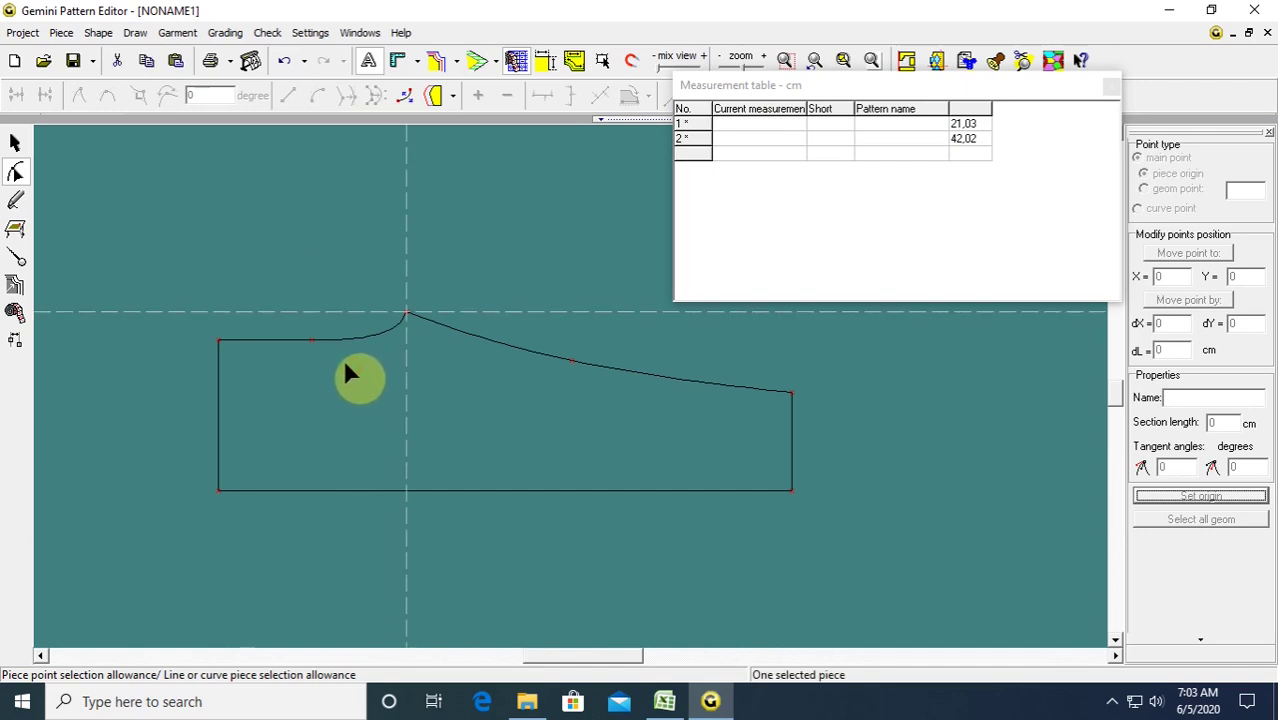
Check the halved rise total and the size 104 back rise in the Excel chart, and return to the pattern.
{"action": "left_click", "coordinate": [664, 701]}
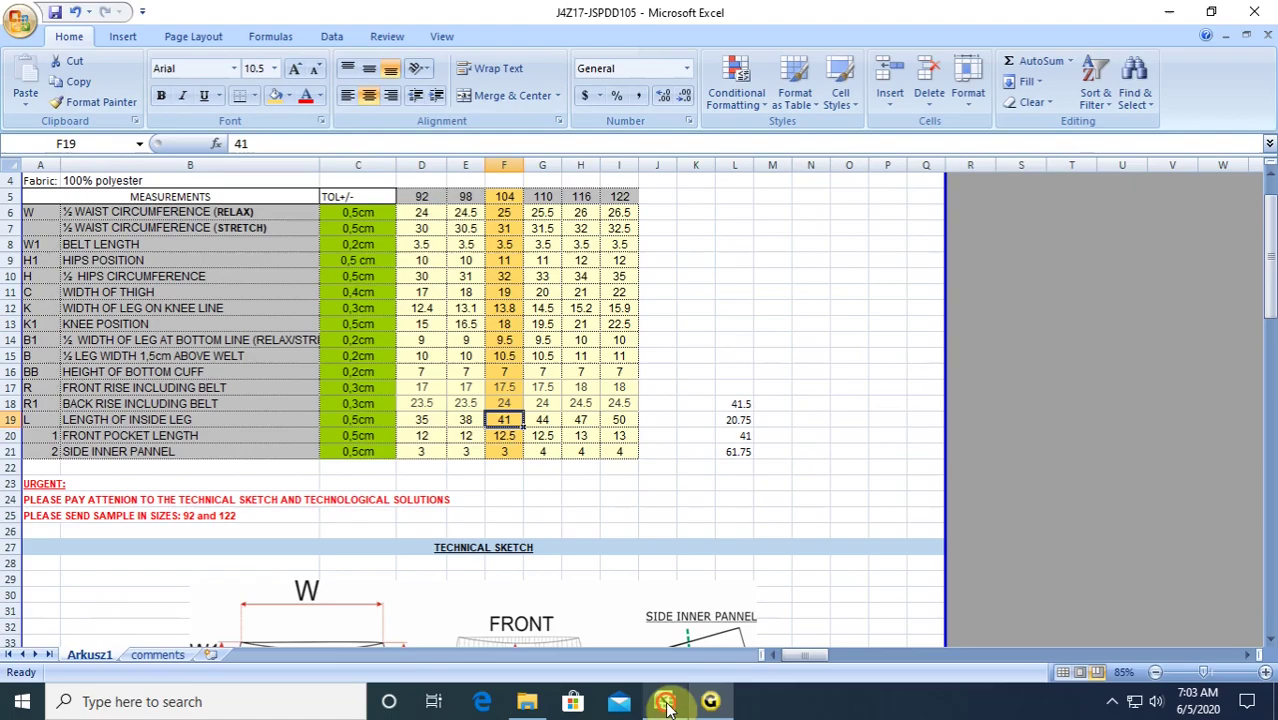
{"action": "left_click", "coordinate": [737, 422]}
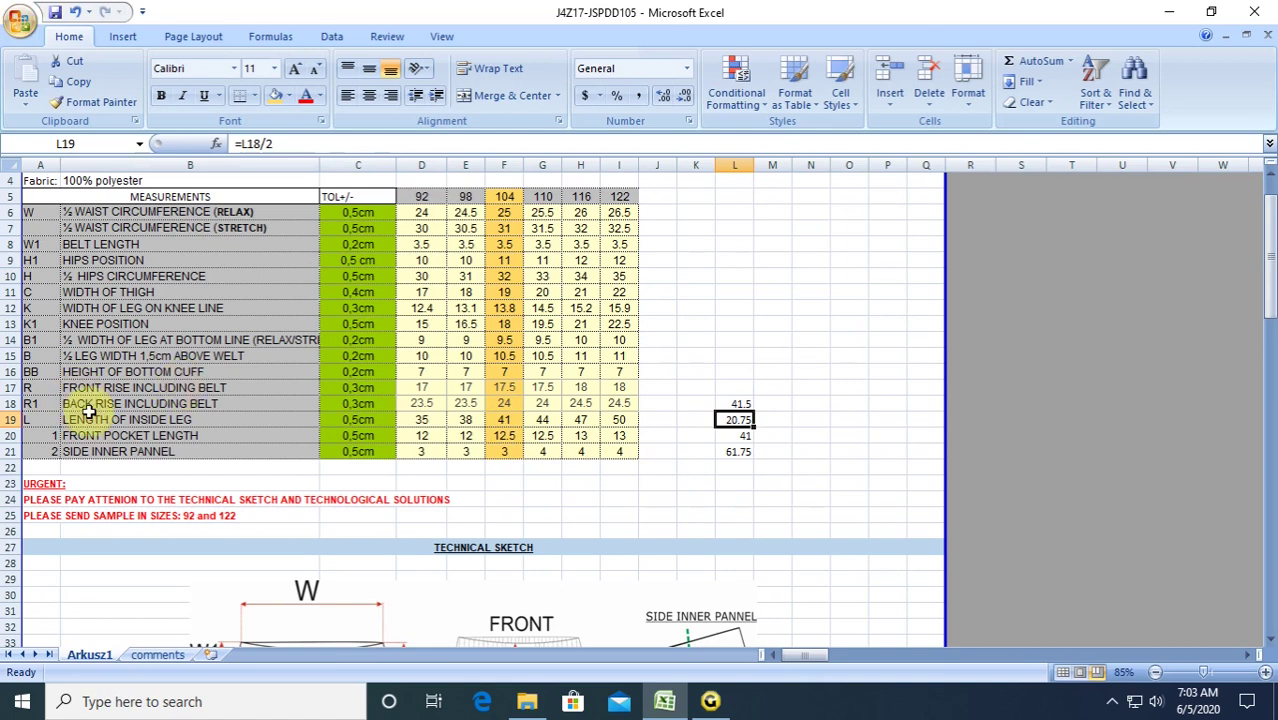
{"action": "left_click", "coordinate": [504, 403]}
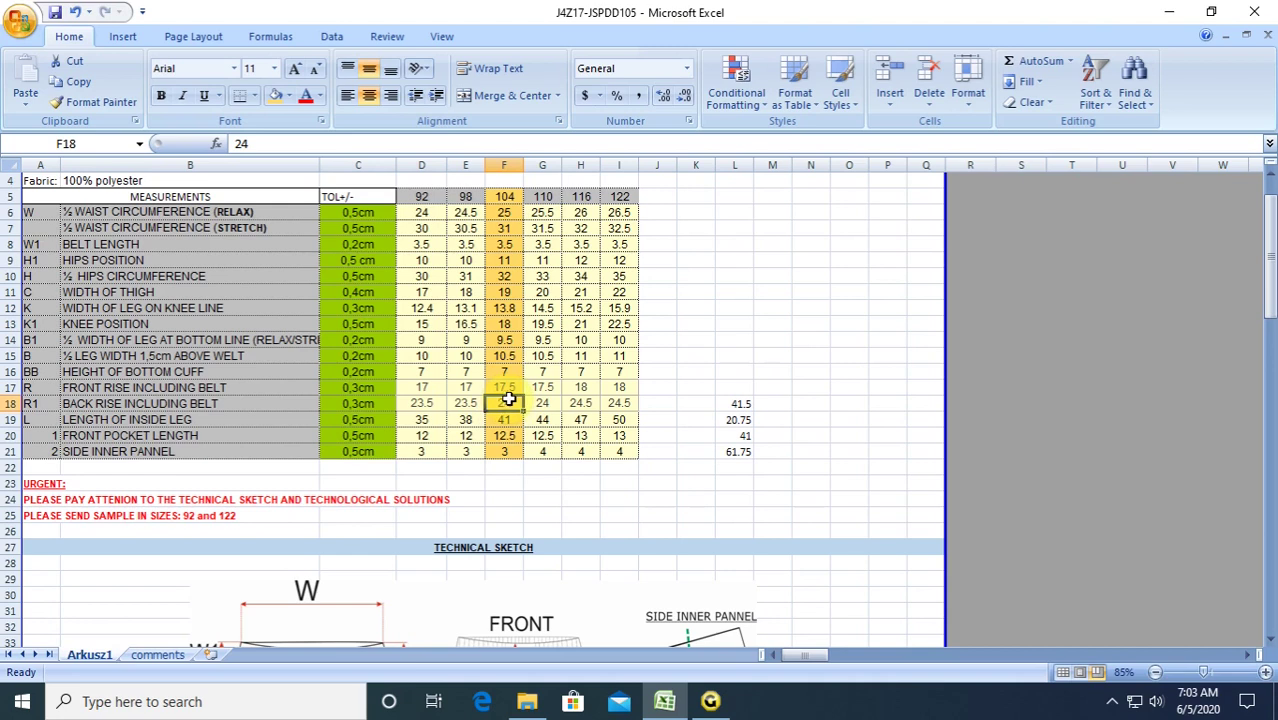
{"action": "left_click", "coordinate": [710, 701]}
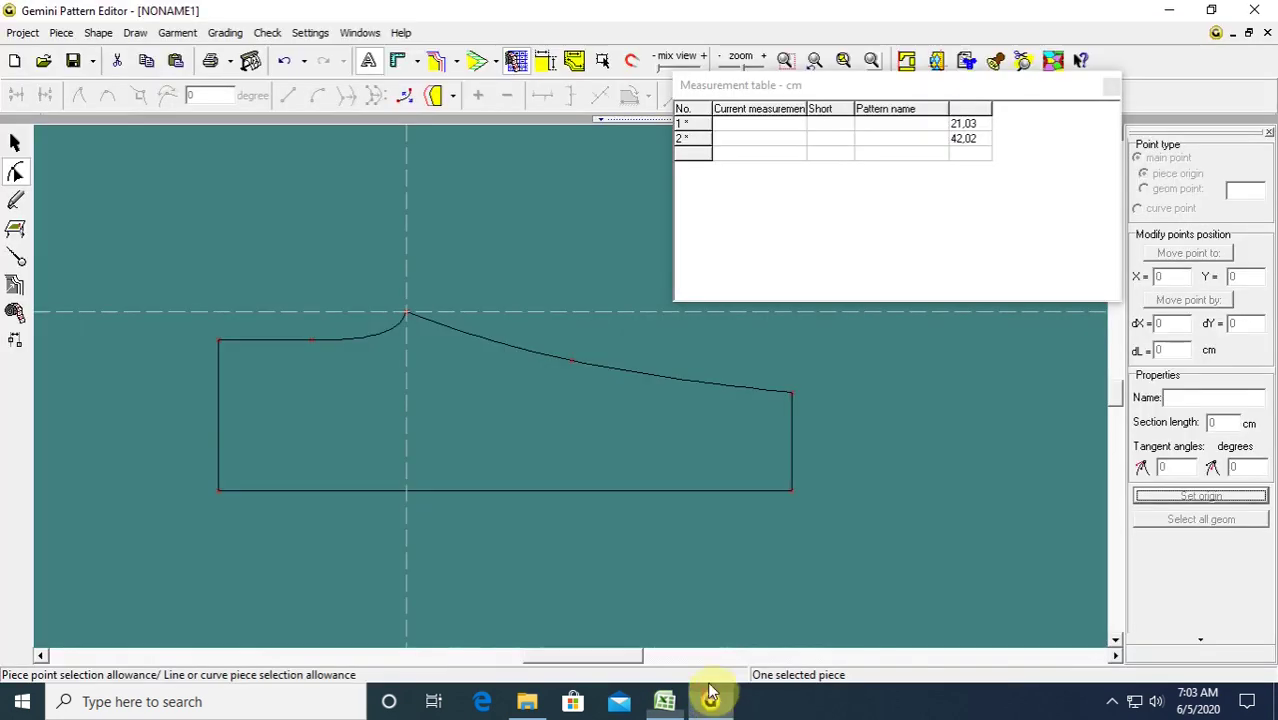
Examine the three inseam points and the waist point at the start of the crotch seam.
{"action": "left_click_drag", "start_coordinate": [392, 285], "coordinate": [852, 421]}
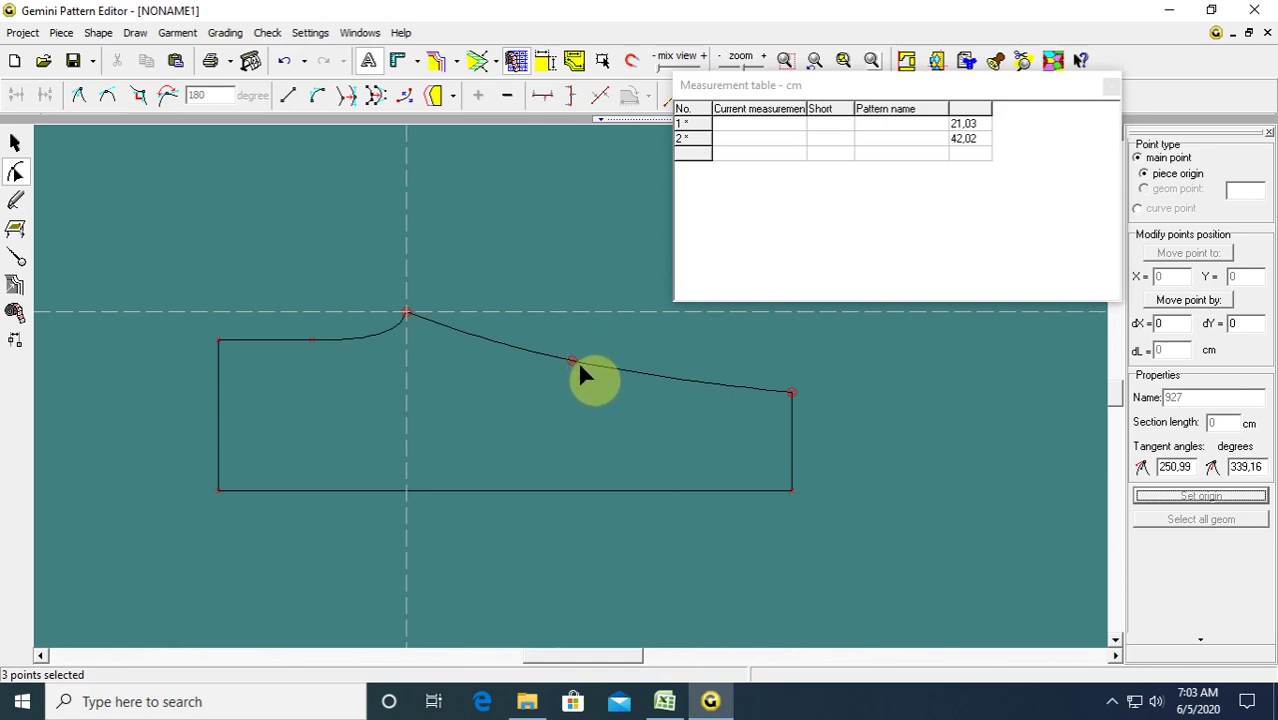
{"action": "left_click", "coordinate": [549, 256]}
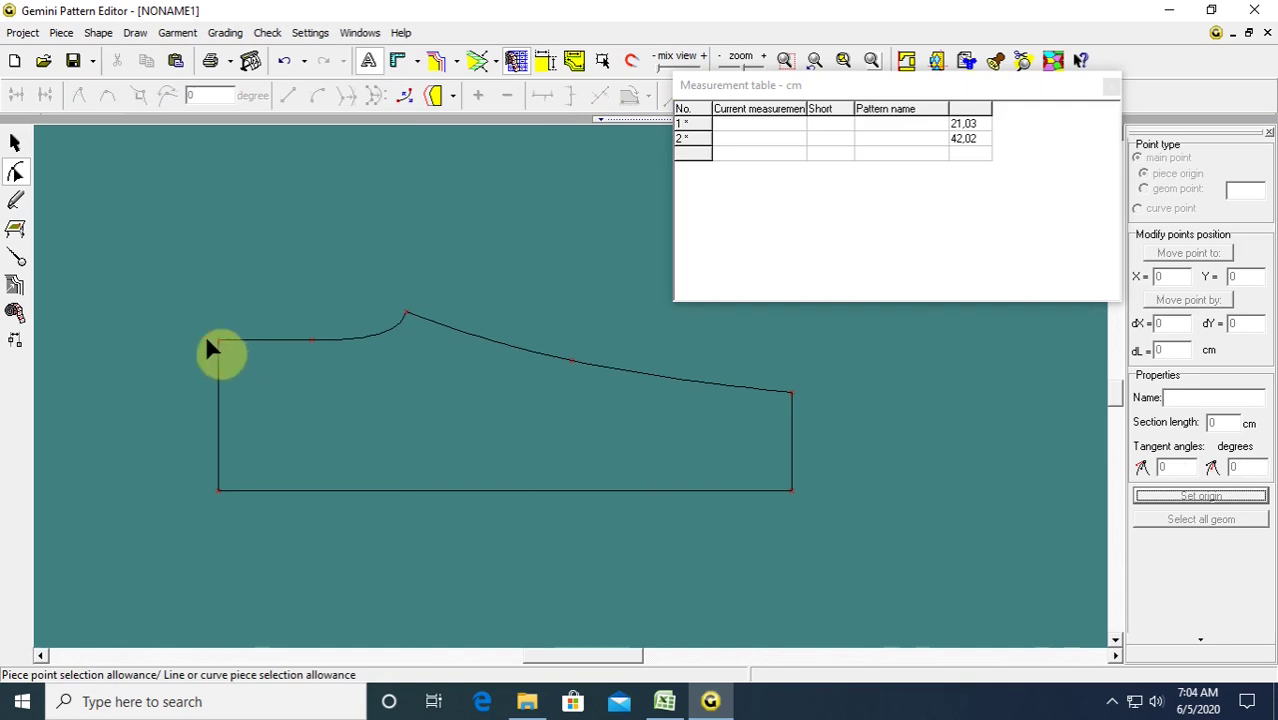
{"action": "left_click_drag", "start_coordinate": [205, 326], "coordinate": [231, 346]}
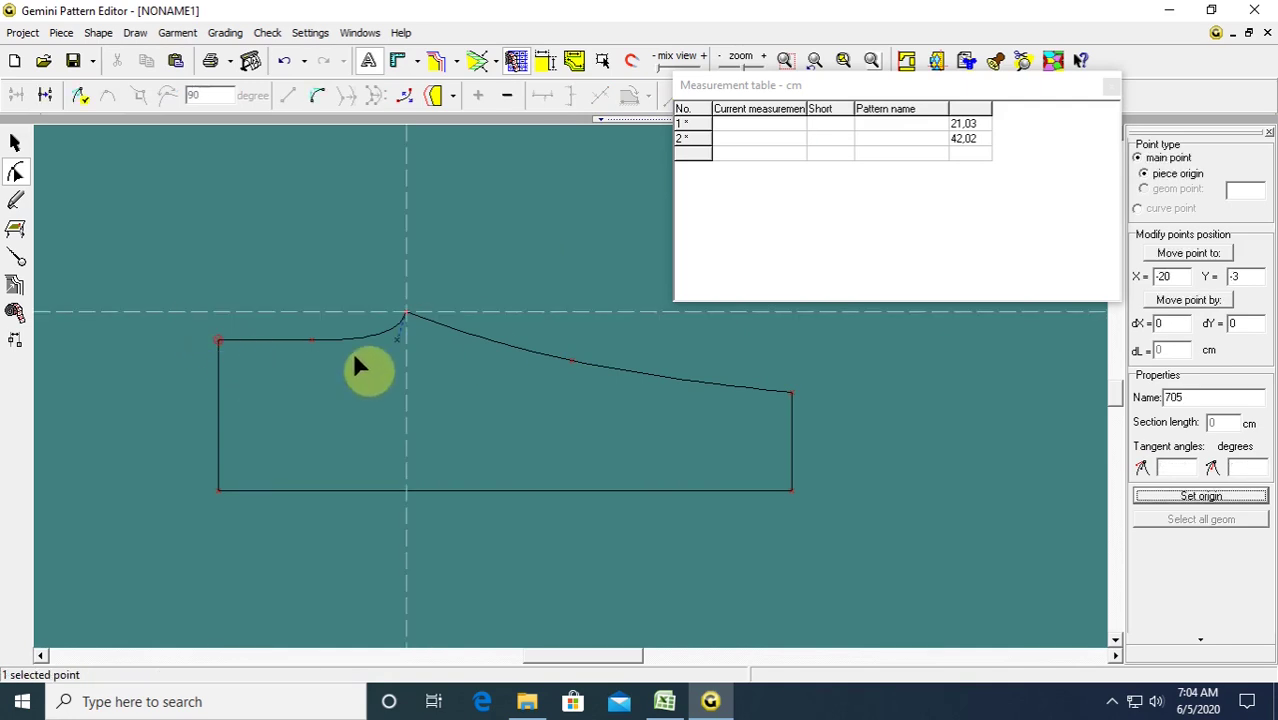
{"action": "left_click", "coordinate": [365, 272]}
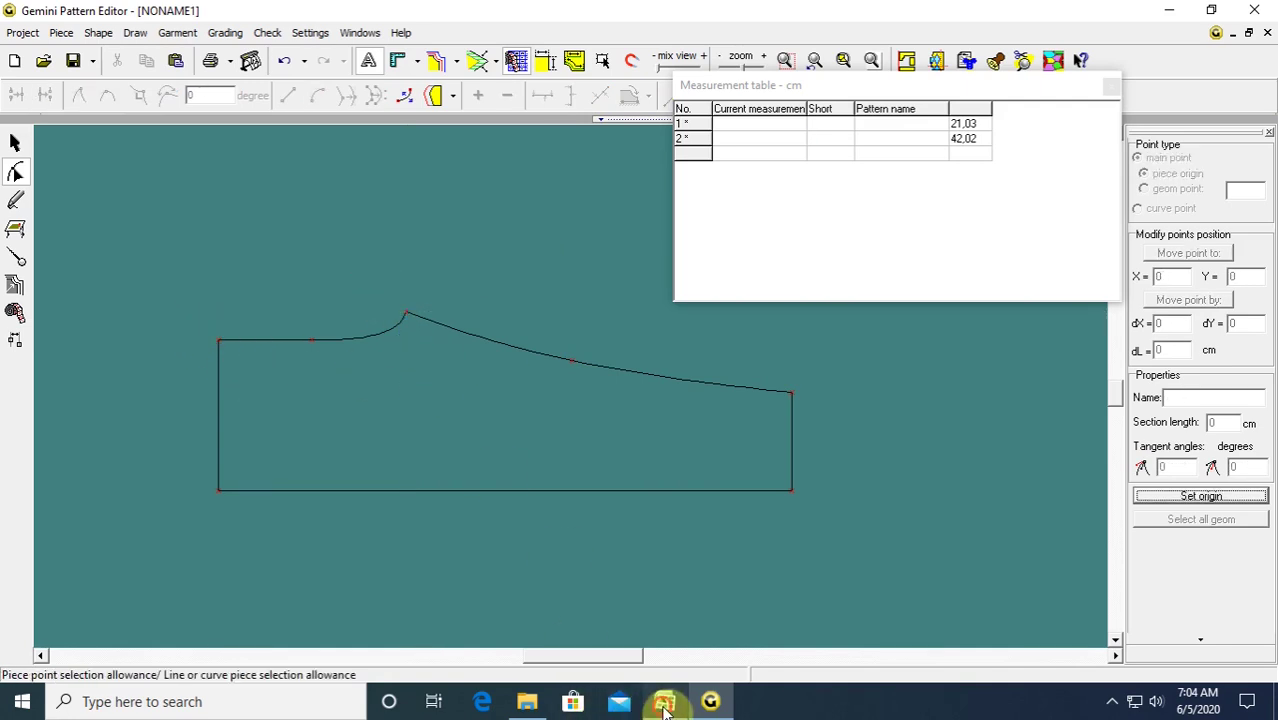
Compare the size 104 front and back rise with the halved rise total in the Excel chart, and return to the pattern piece.
{"action": "left_click", "coordinate": [664, 701]}
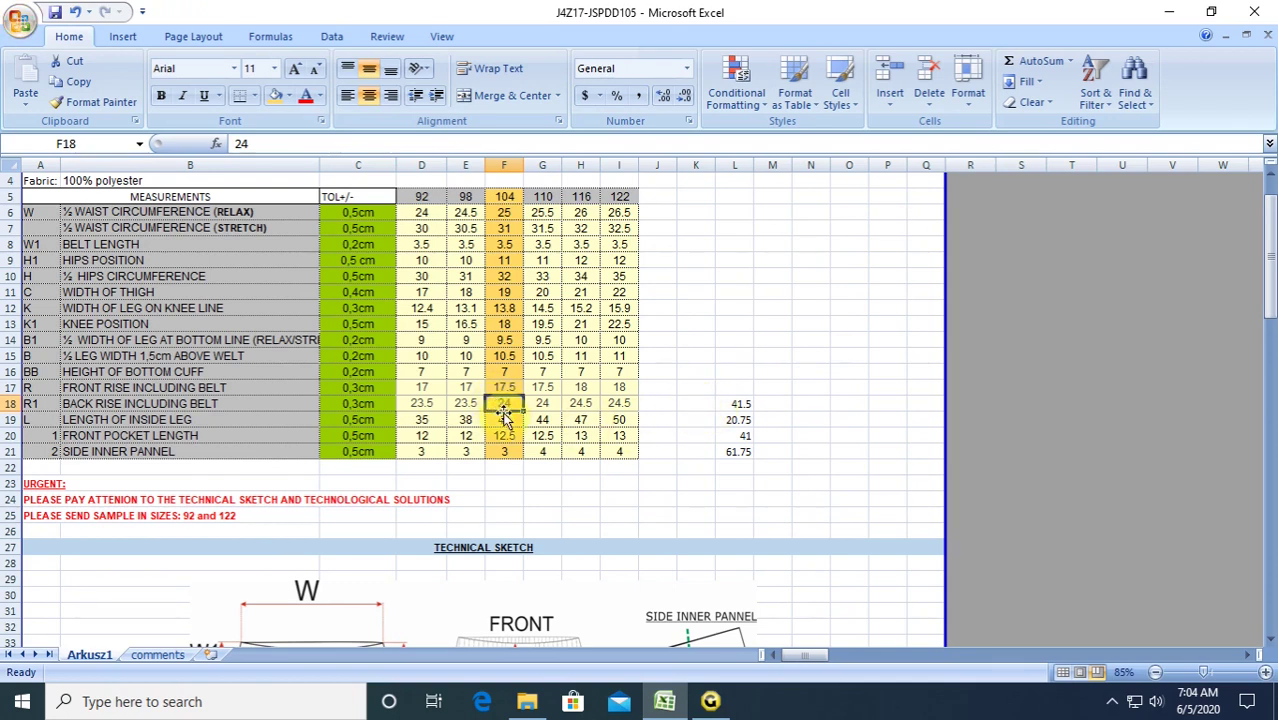
{"action": "left_click", "coordinate": [737, 421]}
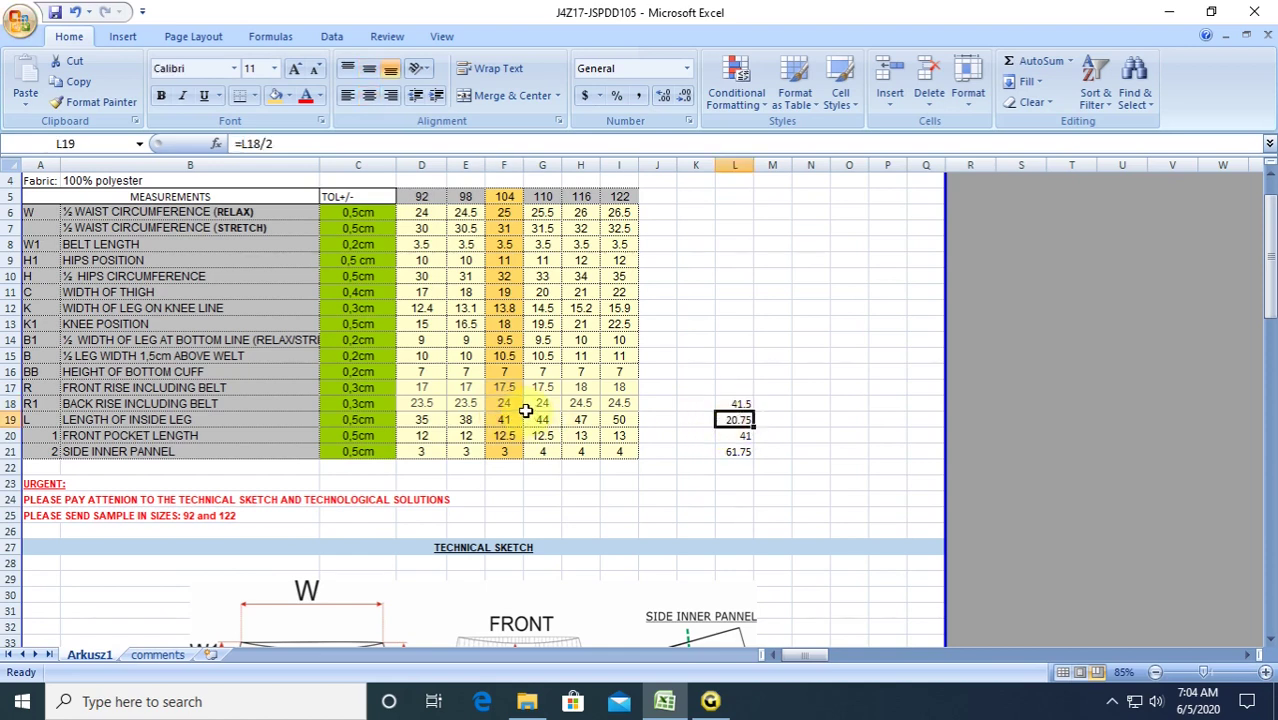
{"action": "left_click", "coordinate": [509, 407]}
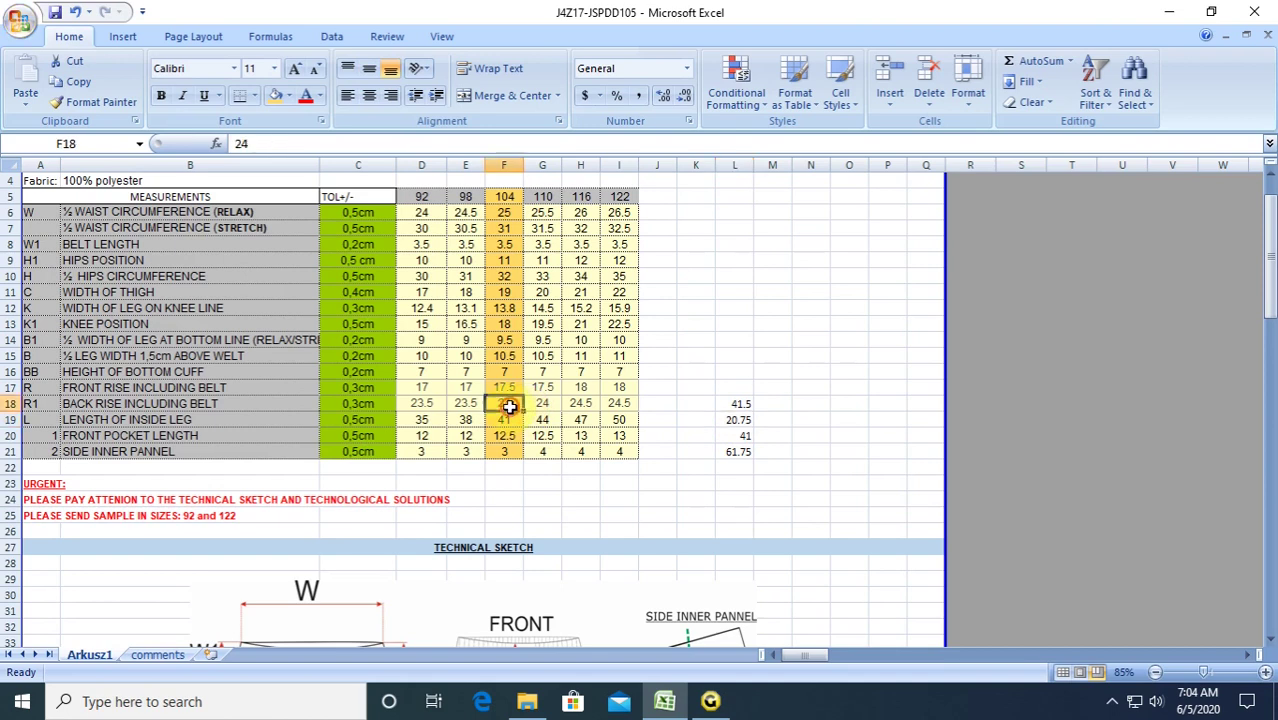
{"action": "left_click", "coordinate": [506, 386]}
{"action": "left_click", "coordinate": [508, 407]}
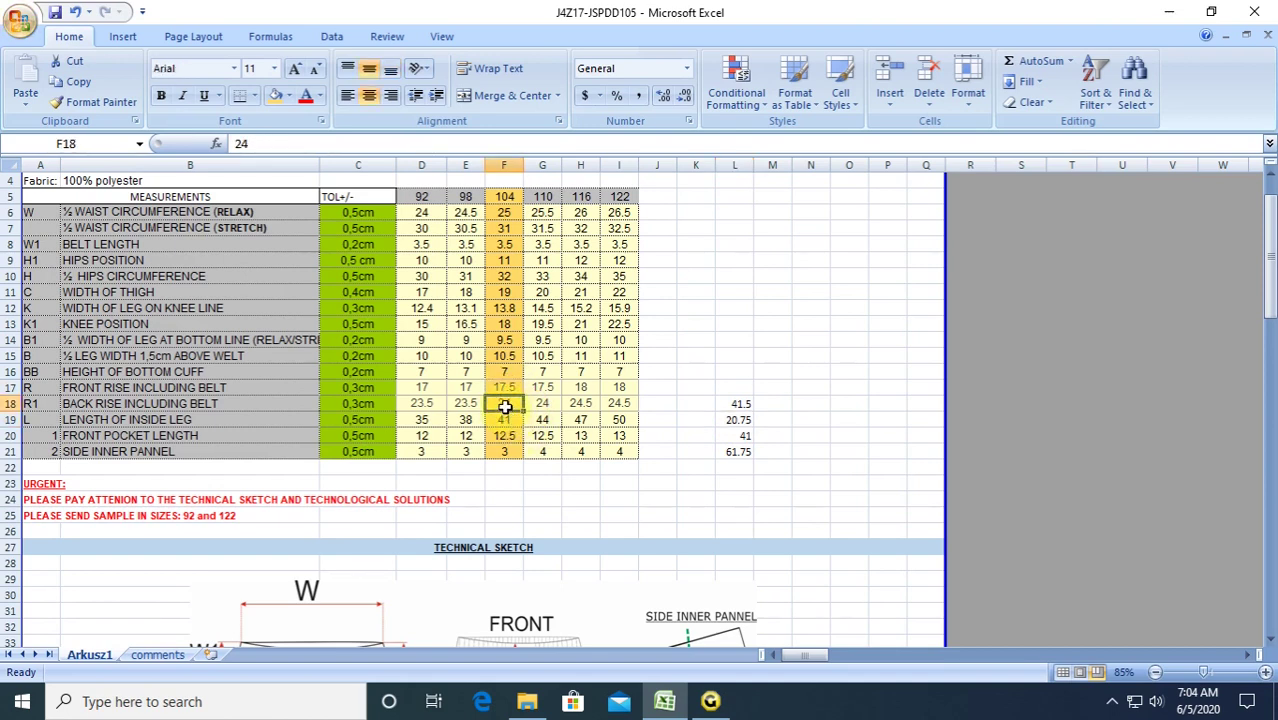
{"action": "left_click", "coordinate": [736, 420]}
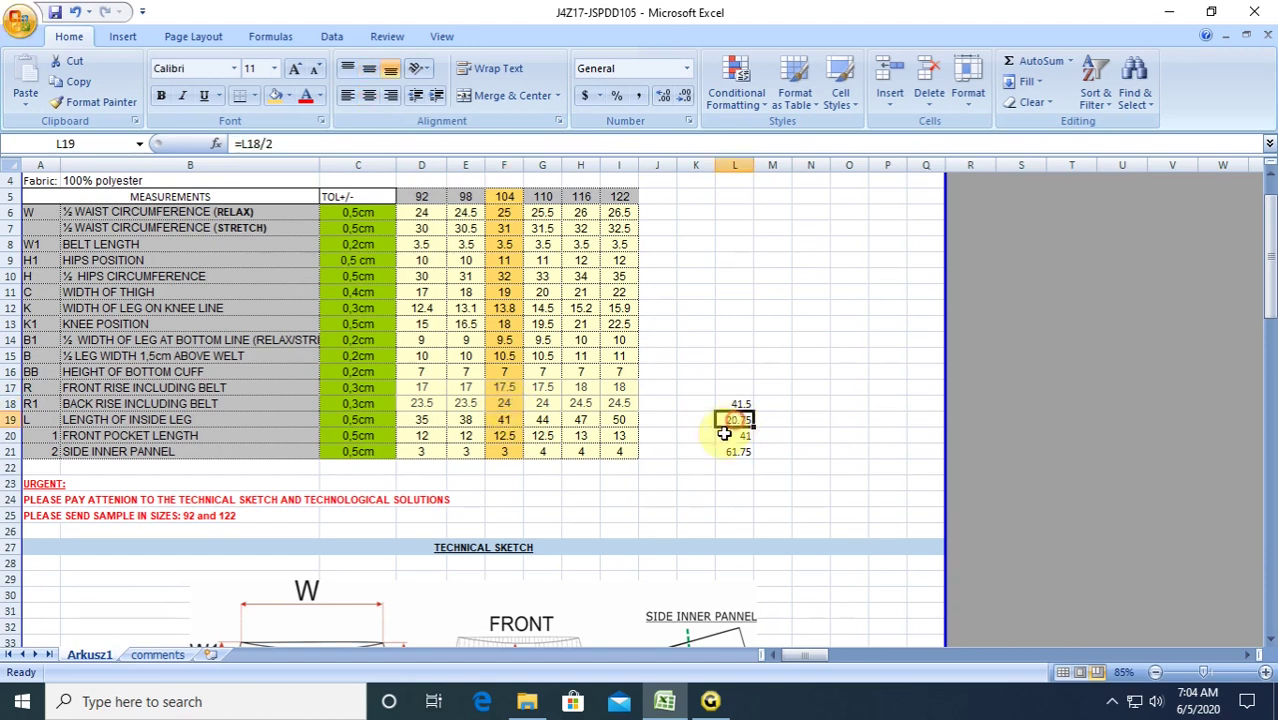
{"action": "left_click", "coordinate": [509, 406]}
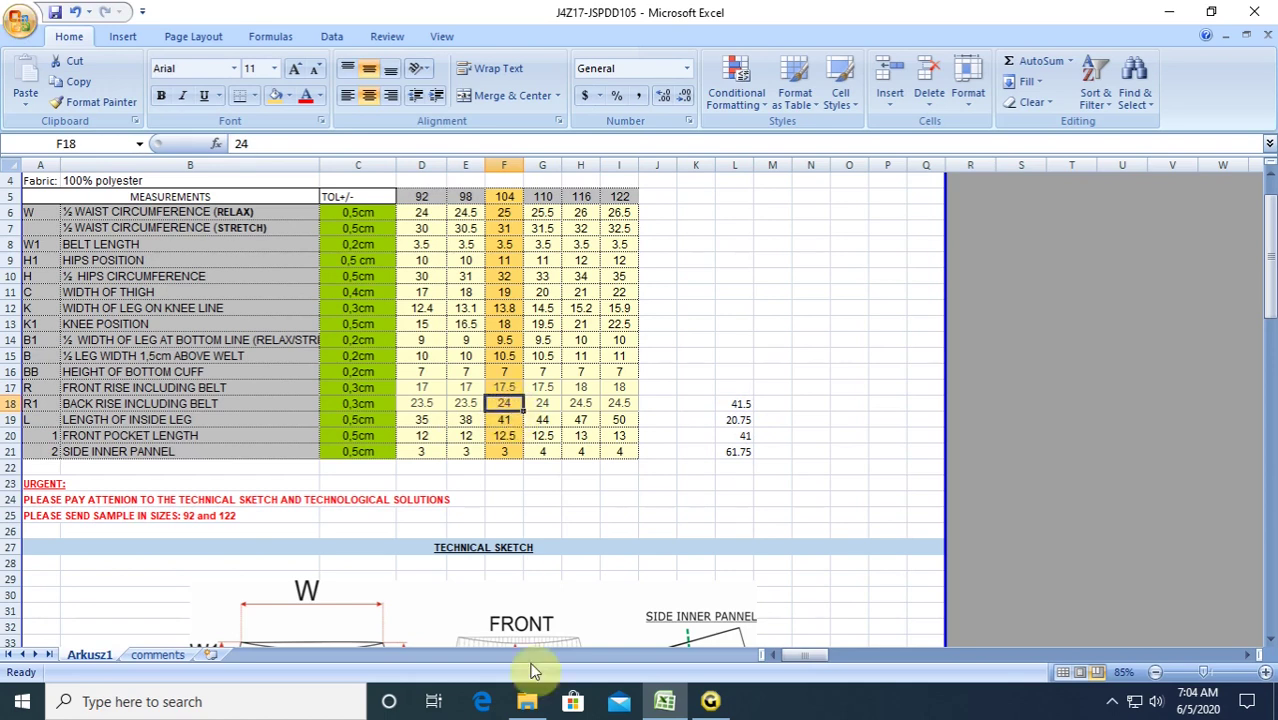
{"action": "left_click", "coordinate": [710, 700]}
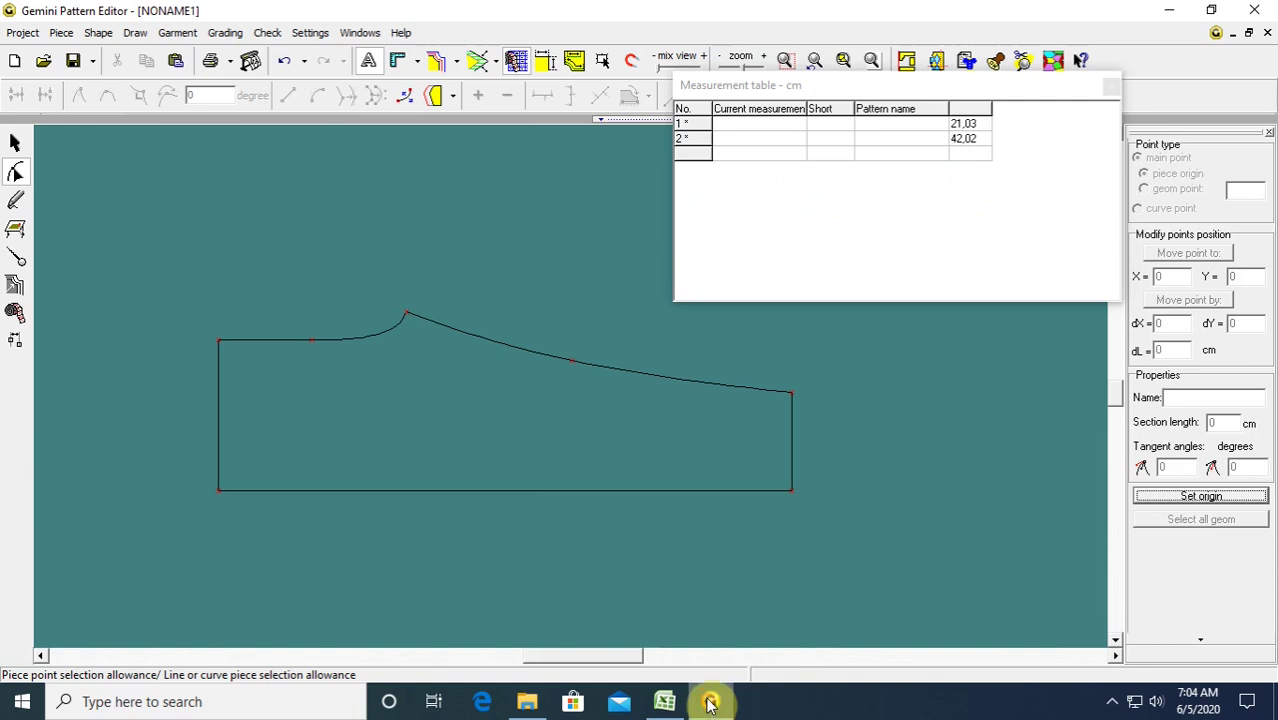
{"action": "left_click", "coordinate": [503, 431]}
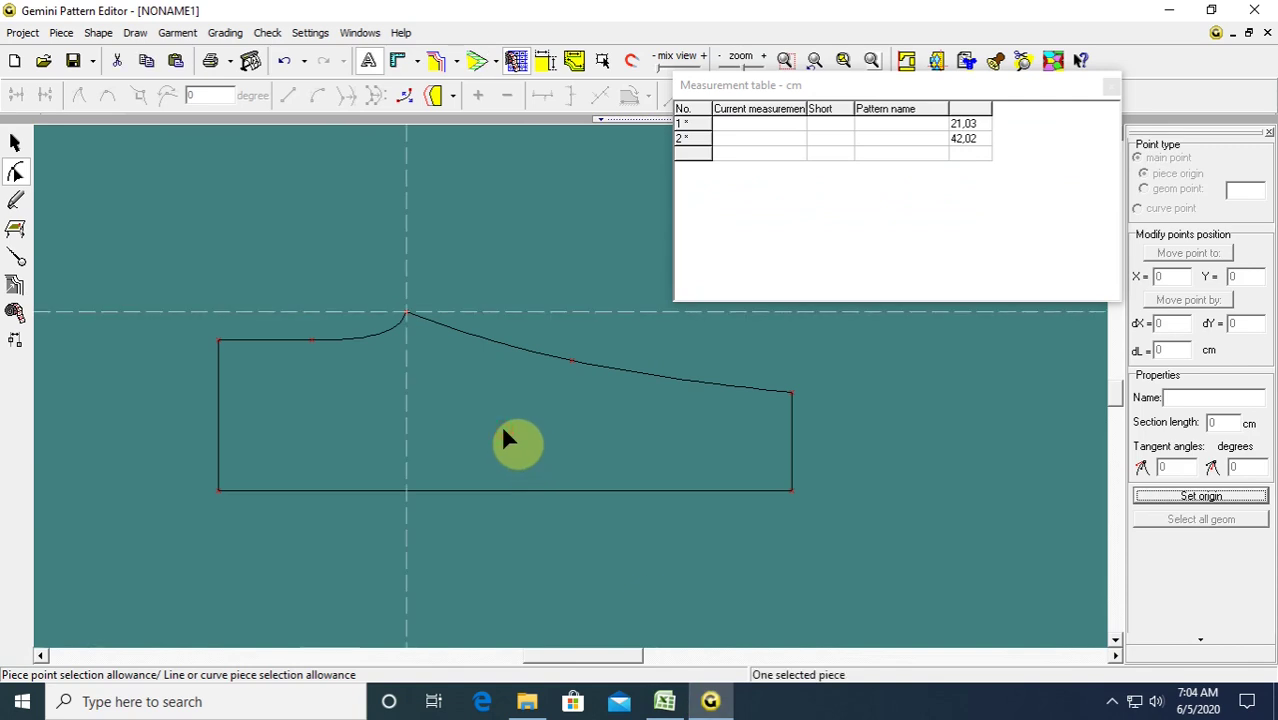
Reposition the trouser leg piece and paste a duplicate of it below the original.
{"action": "left_click", "coordinate": [391, 289]}
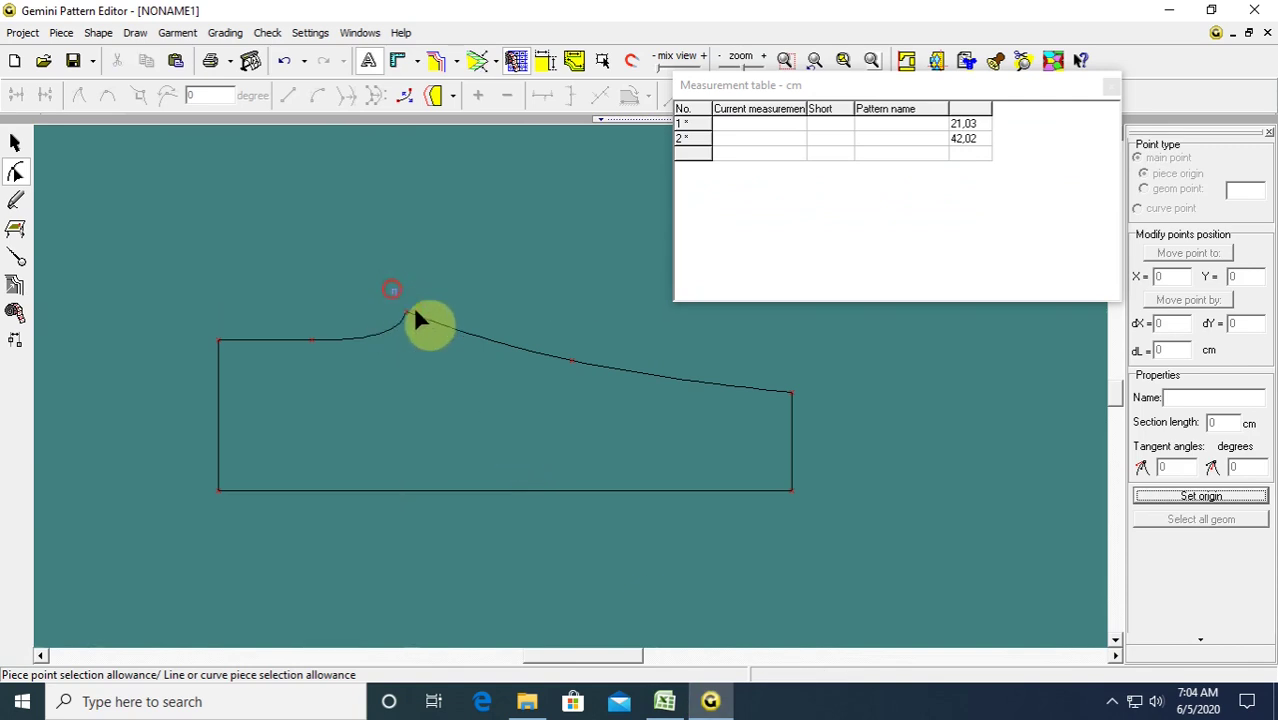
{"action": "left_click_drag", "start_coordinate": [415, 312], "coordinate": [805, 416]}
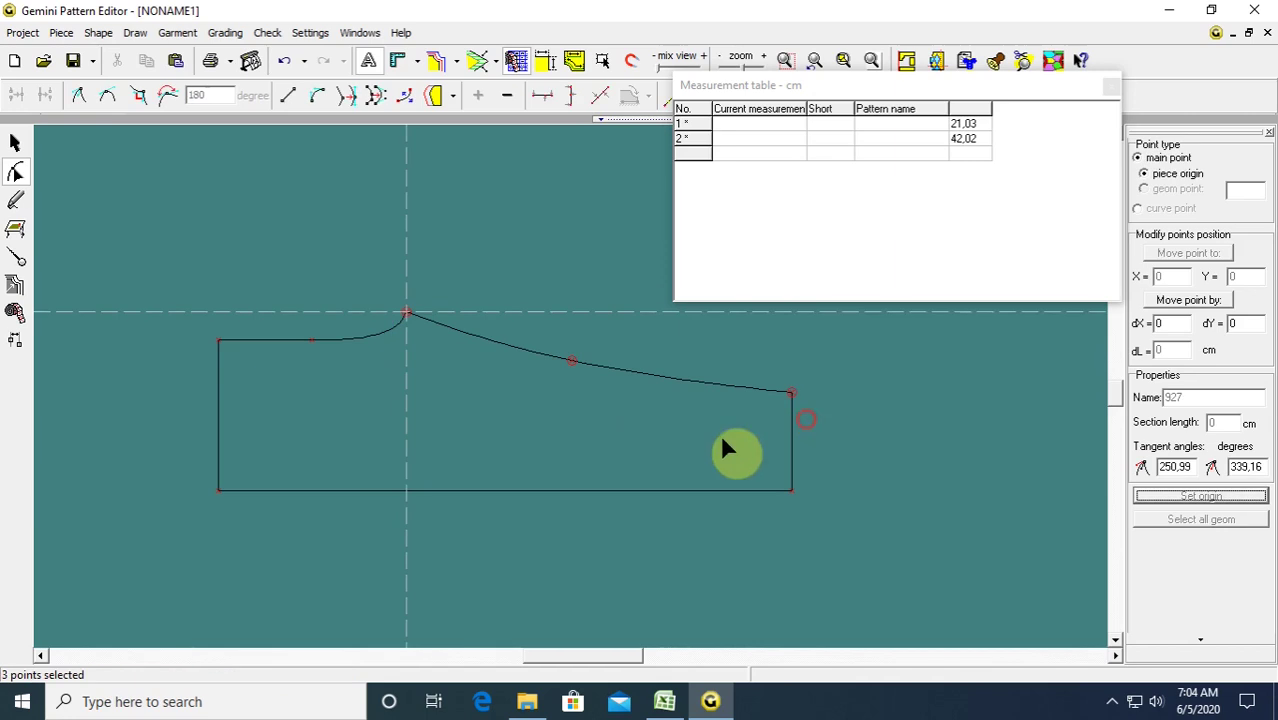
{"action": "left_click", "coordinate": [15, 145]}
{"action": "left_click_drag", "start_coordinate": [432, 421], "coordinate": [326, 261]}
{"action": "left_click", "coordinate": [175, 62]}
{"action": "left_click_drag", "start_coordinate": [319, 422], "coordinate": [326, 494]}
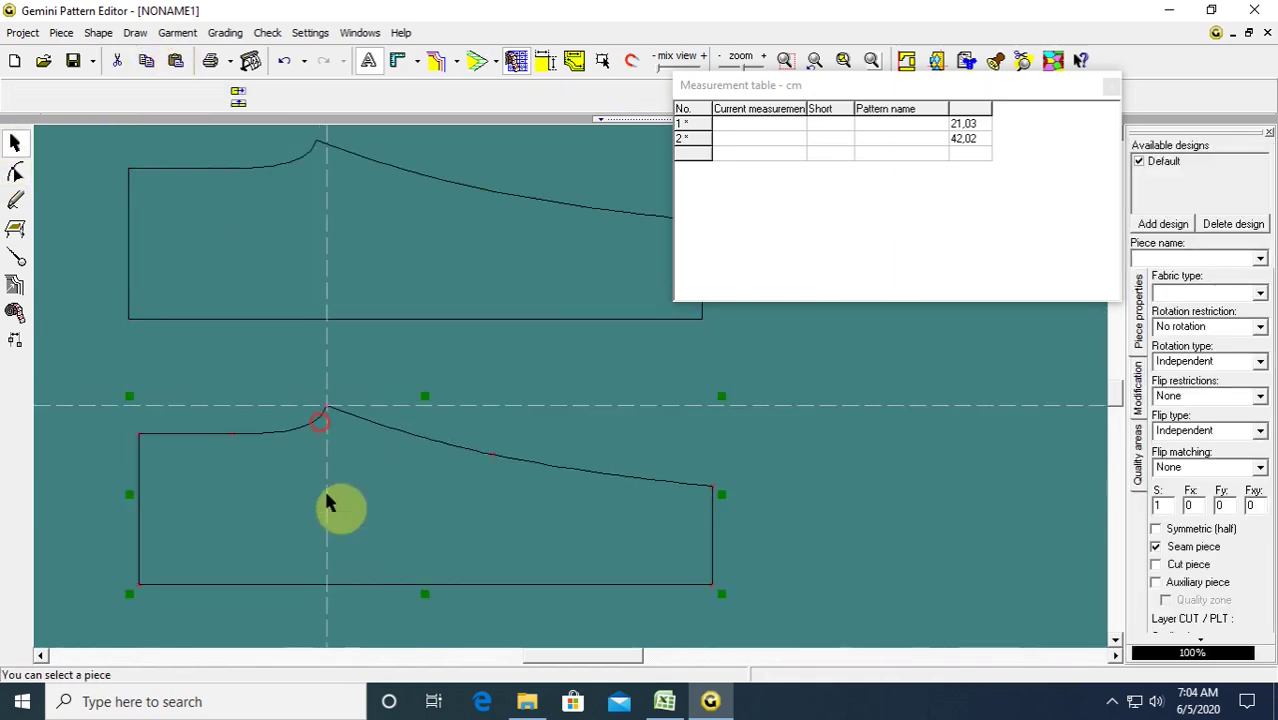
Arrange the two leg pieces one above the other with a small gap between them.
{"action": "scroll", "coordinate": [351, 476], "scroll_direction": "down", "scroll_amount": 1}
{"action": "left_click_drag", "start_coordinate": [418, 279], "coordinate": [411, 304]}
{"action": "left_click_drag", "start_coordinate": [499, 461], "coordinate": [483, 461]}
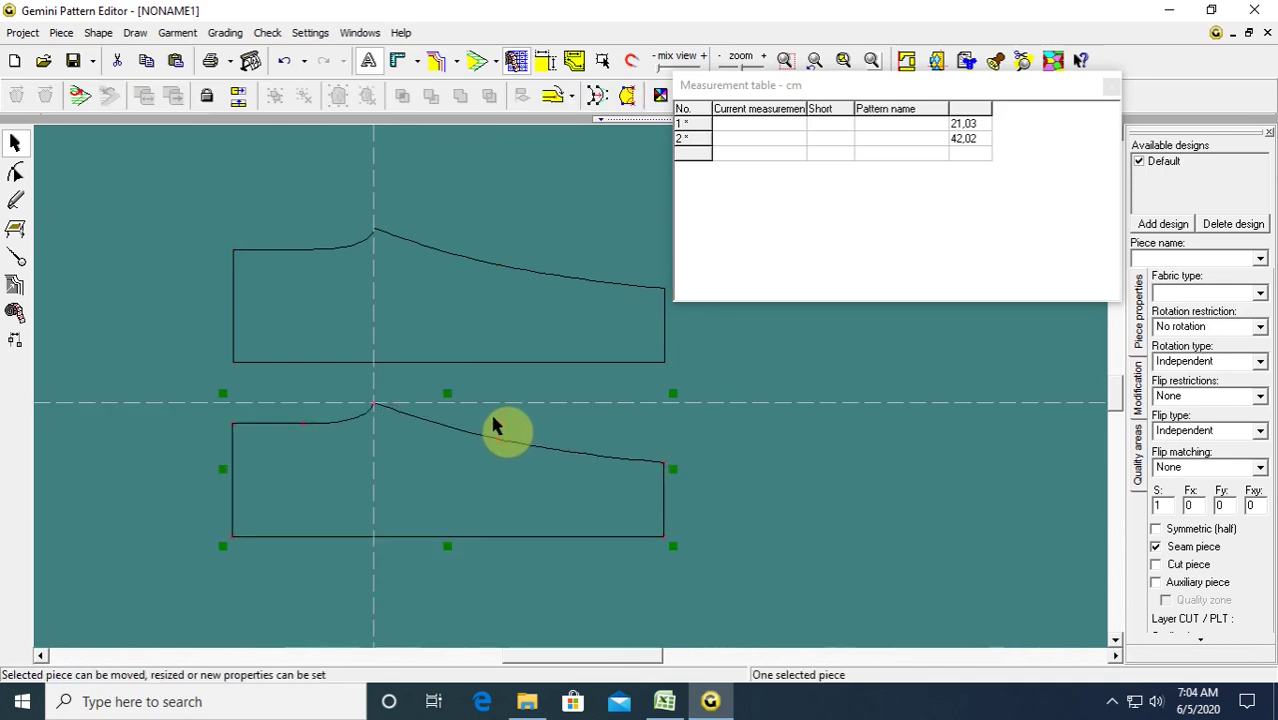
{"action": "left_click_drag", "start_coordinate": [483, 333], "coordinate": [471, 337]}
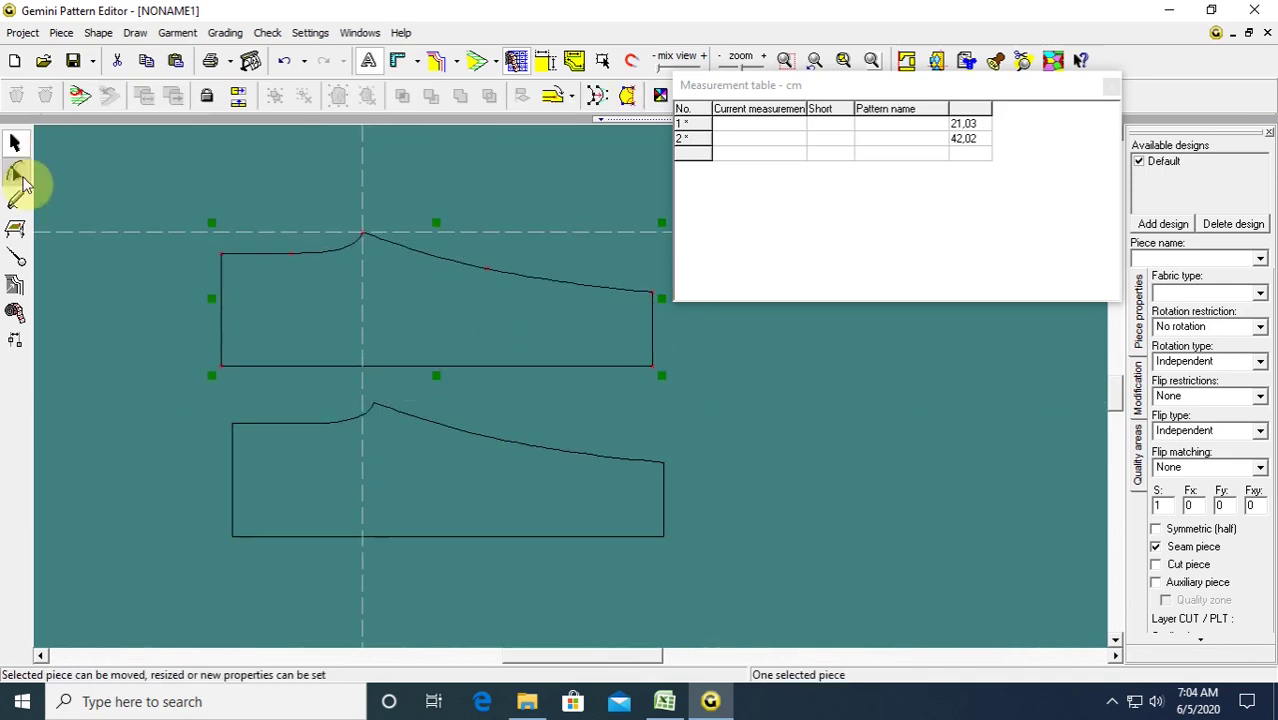
Shift the lower piece's three inseam points about 1.5 cm inward, toward its straight side seam.
{"action": "left_click", "coordinate": [17, 174]}
{"action": "left_click_drag", "start_coordinate": [360, 392], "coordinate": [678, 488]}
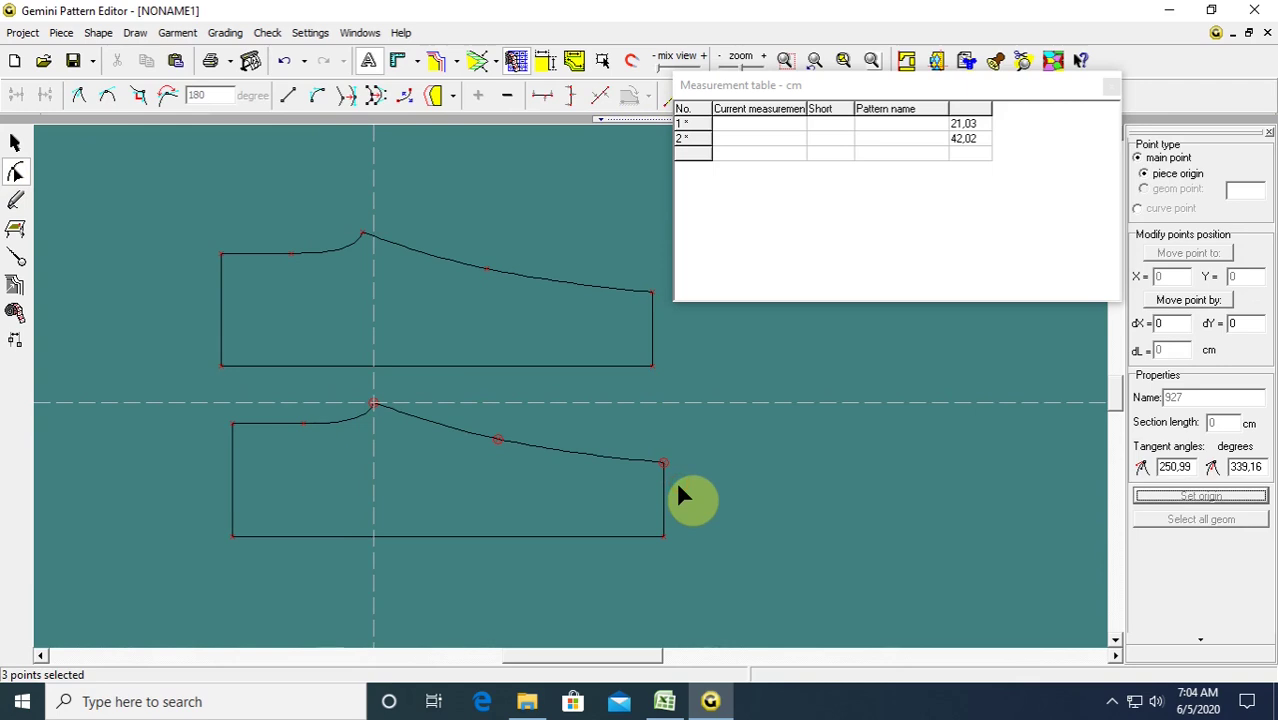
{"action": "key", "text": "Down"}
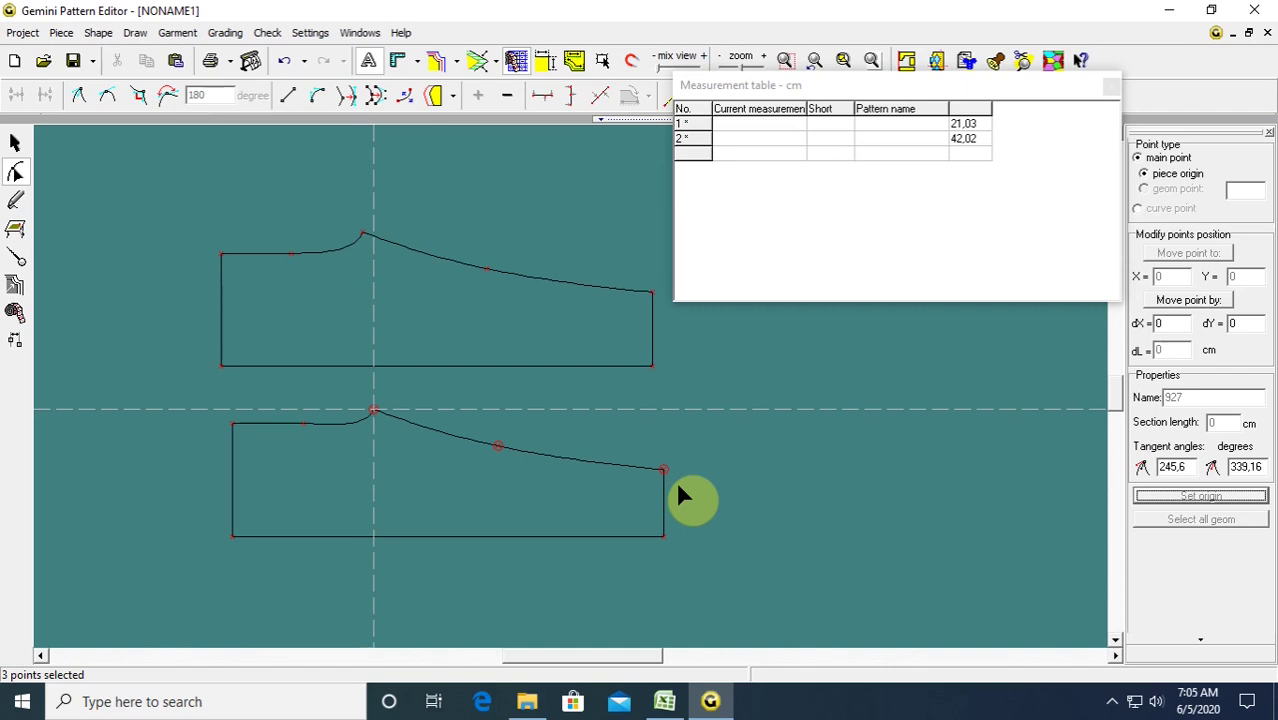
{"action": "key", "text": "Down"}
{"action": "key", "text": "Down"}
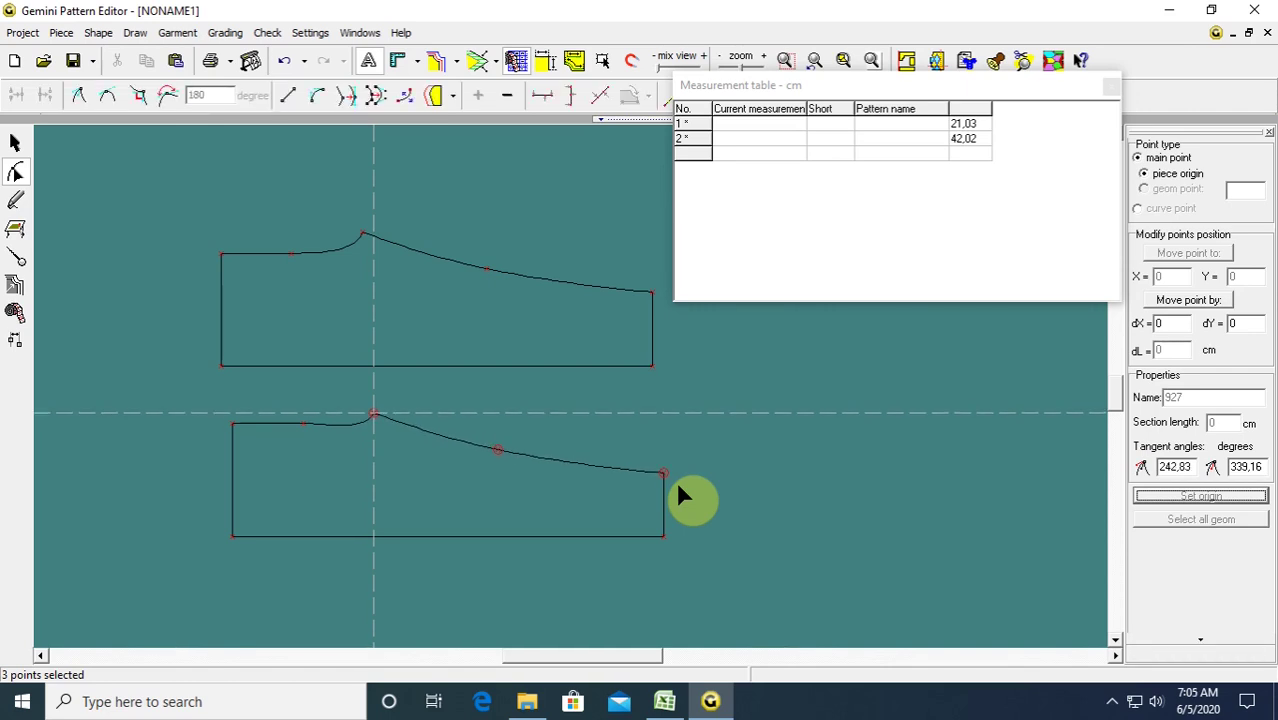
{"action": "left_click", "coordinate": [672, 431]}
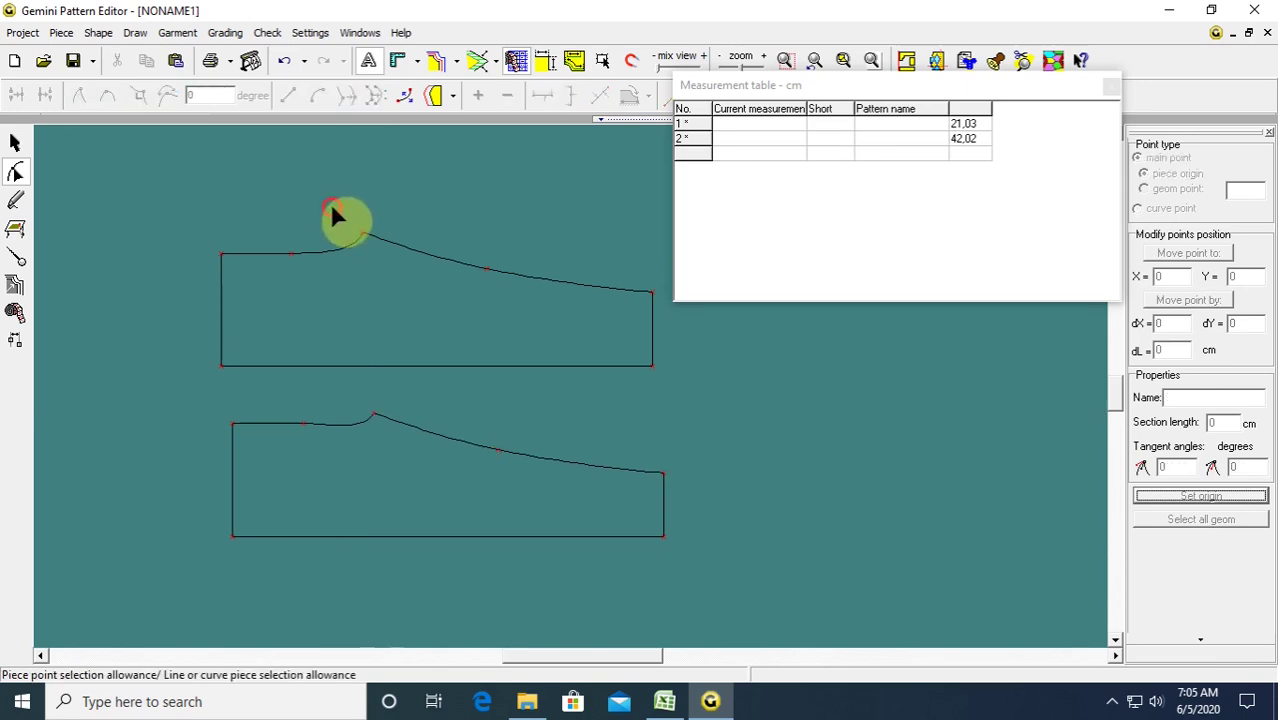
Shift the upper piece's three inseam points about 1.4 cm outward, away from its straight side seam.
{"action": "left_click_drag", "start_coordinate": [333, 208], "coordinate": [667, 306]}
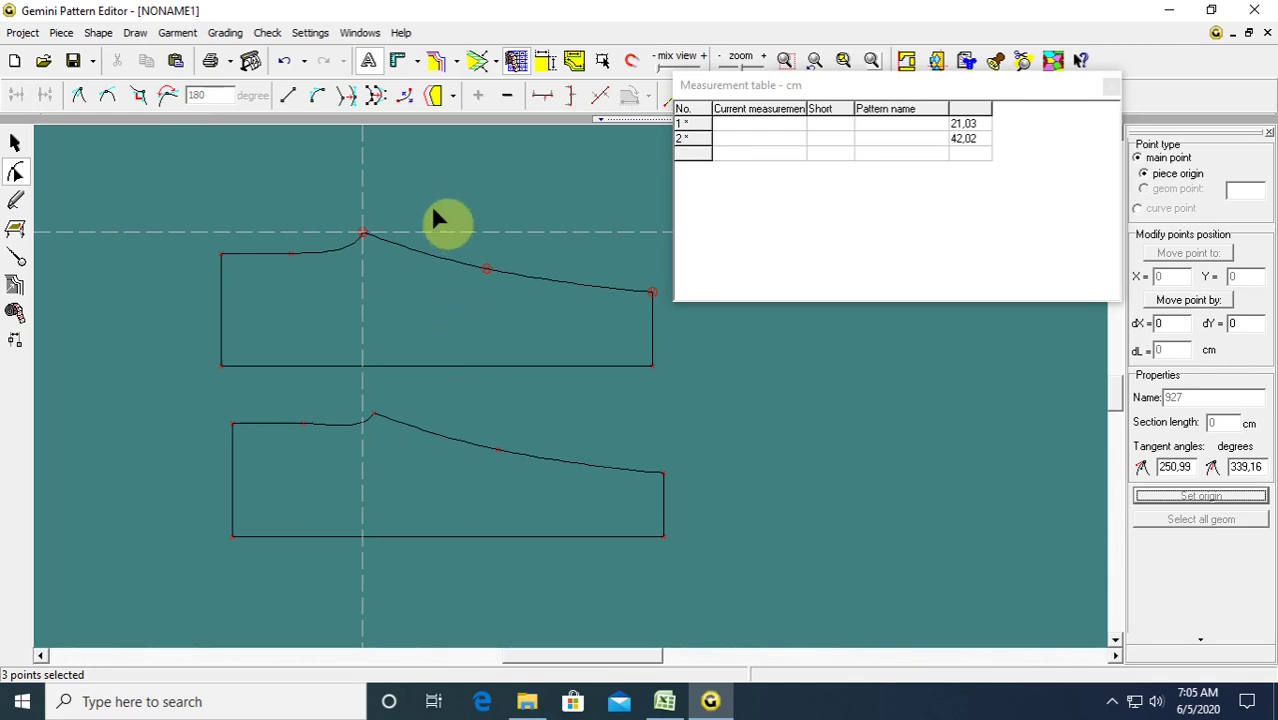
{"action": "key", "text": "Up"}
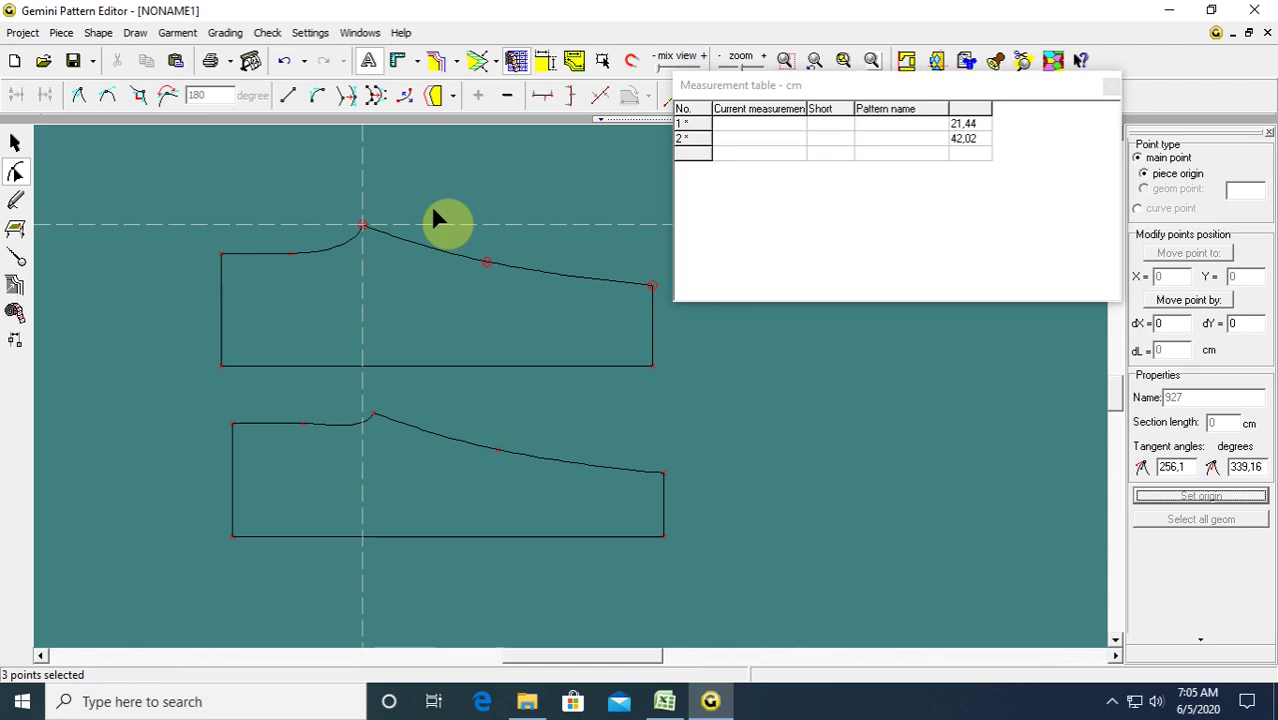
{"action": "key", "text": "Up"}
{"action": "key", "text": "Up"}
{"action": "key", "text": "Up"}
{"action": "key", "text": "Up"}
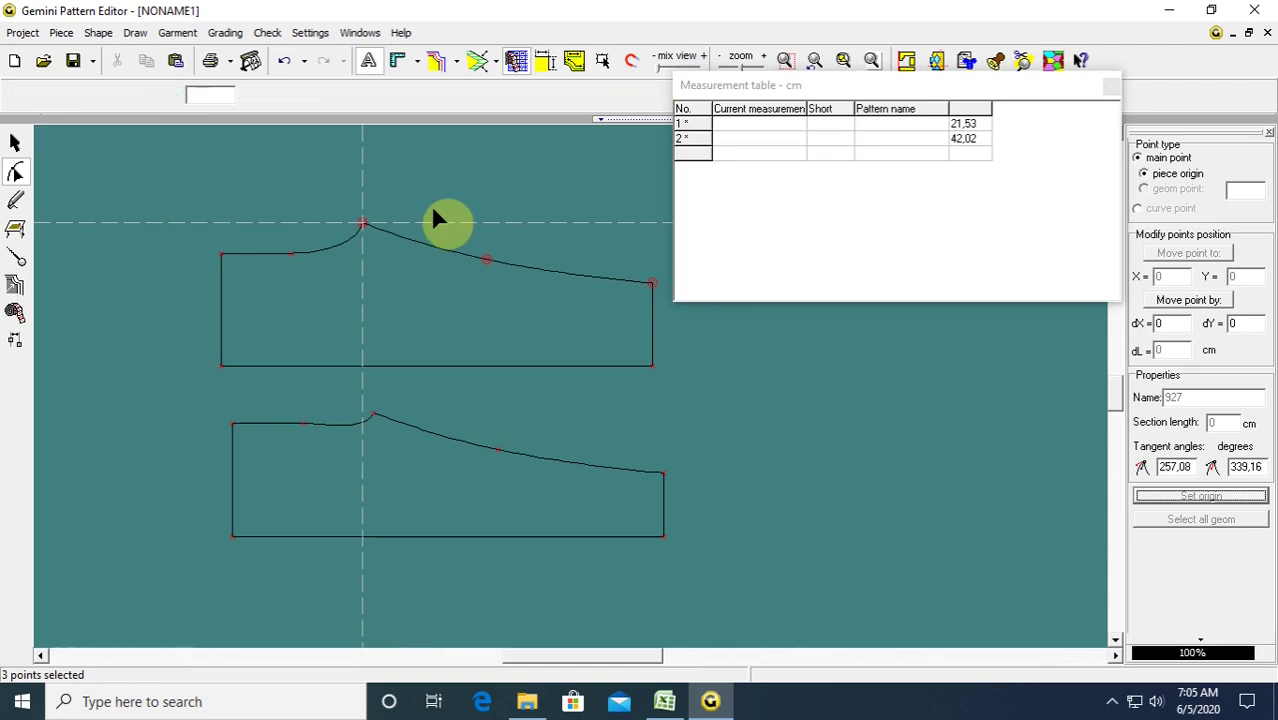
{"action": "left_click", "coordinate": [422, 176]}
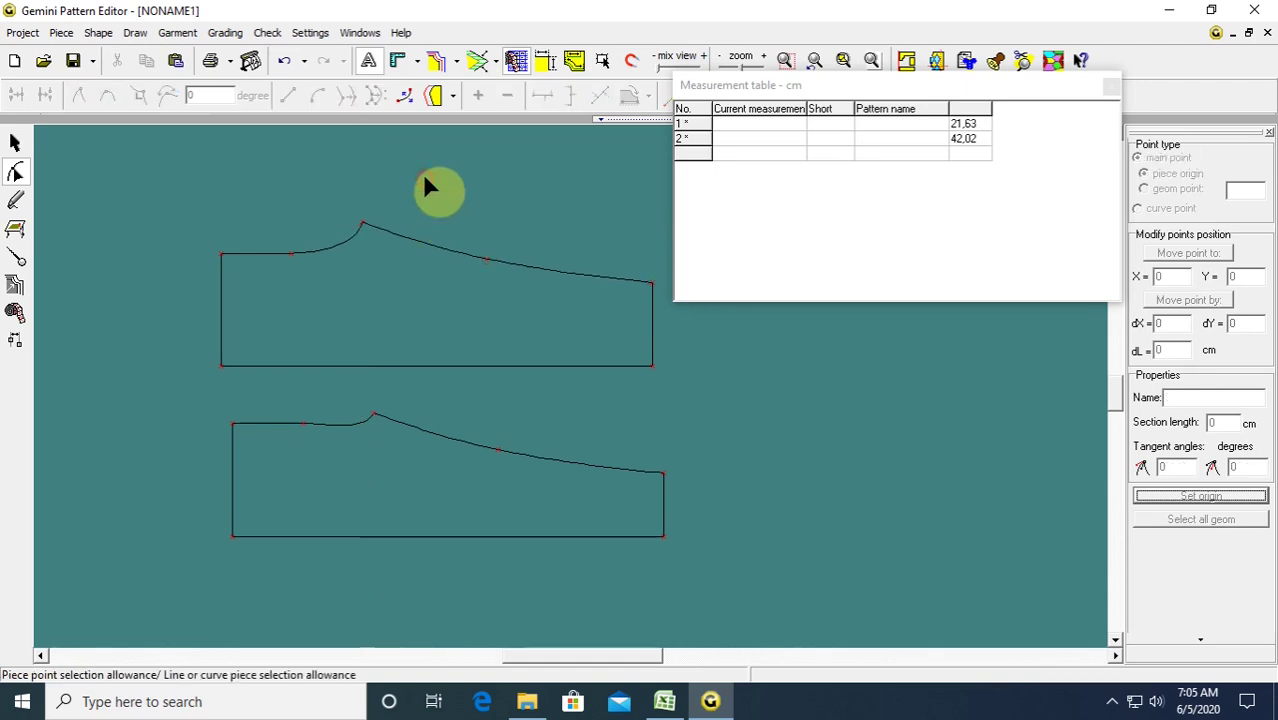
Deepen the upper piece's crotch curve by lengthening the tangent handle at the middle point of the crotch seam.
{"action": "left_click", "coordinate": [290, 253]}
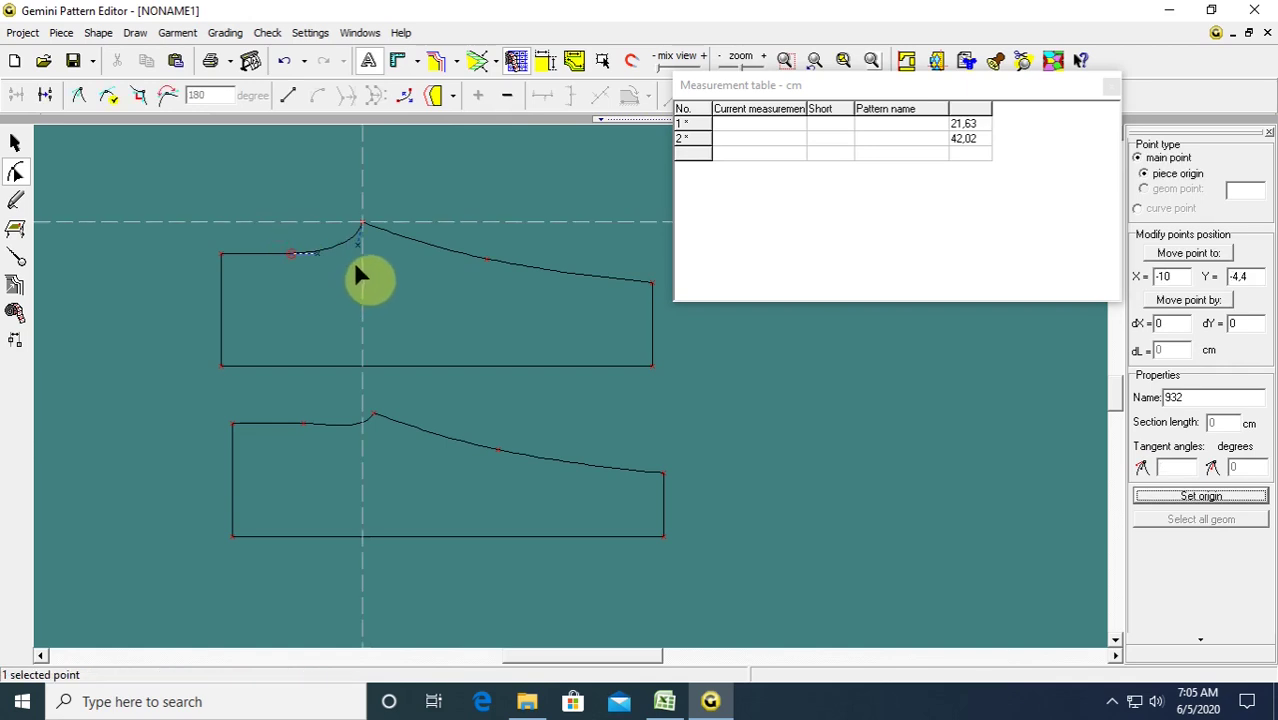
{"action": "left_click_drag", "start_coordinate": [315, 251], "coordinate": [325, 251]}
{"action": "left_click", "coordinate": [308, 202]}
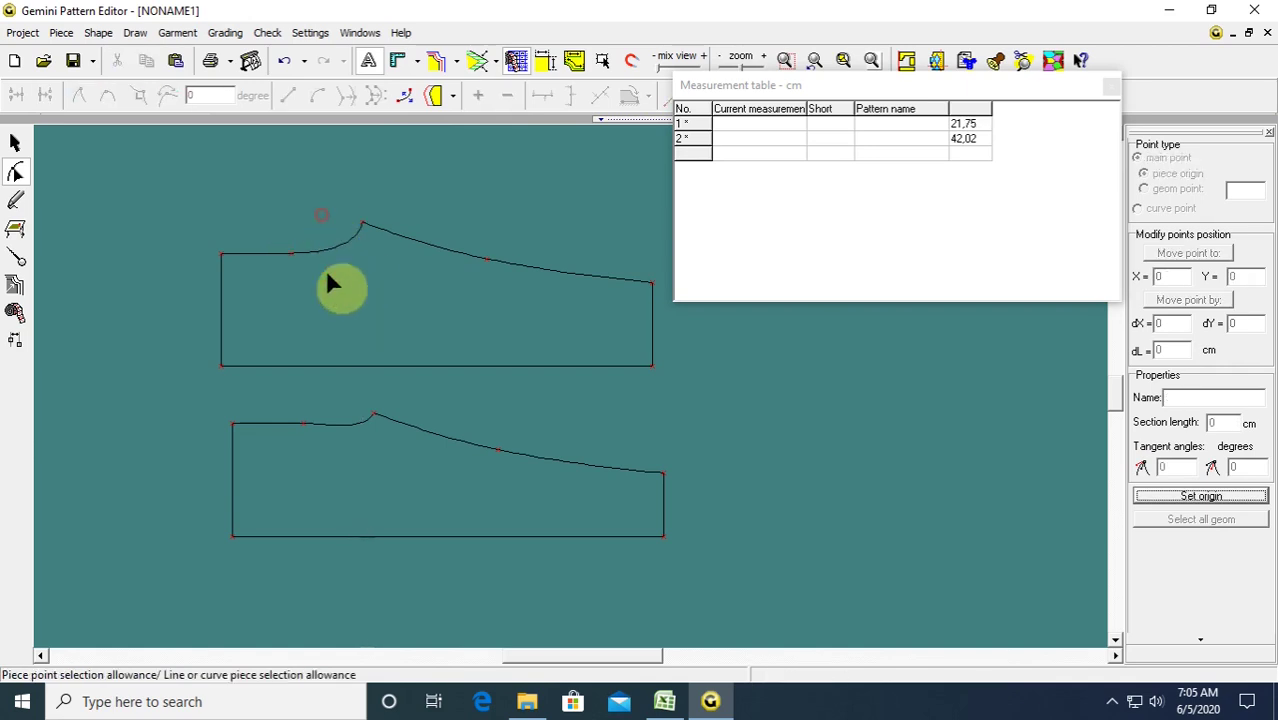
{"action": "left_click", "coordinate": [406, 257]}
{"action": "left_click", "coordinate": [425, 200]}
Move the upper piece's waist point on the crotch seam to X = -21.5 cm, Y = -5.4 cm to slant its waistline.
{"action": "left_click_drag", "start_coordinate": [207, 243], "coordinate": [240, 266]}
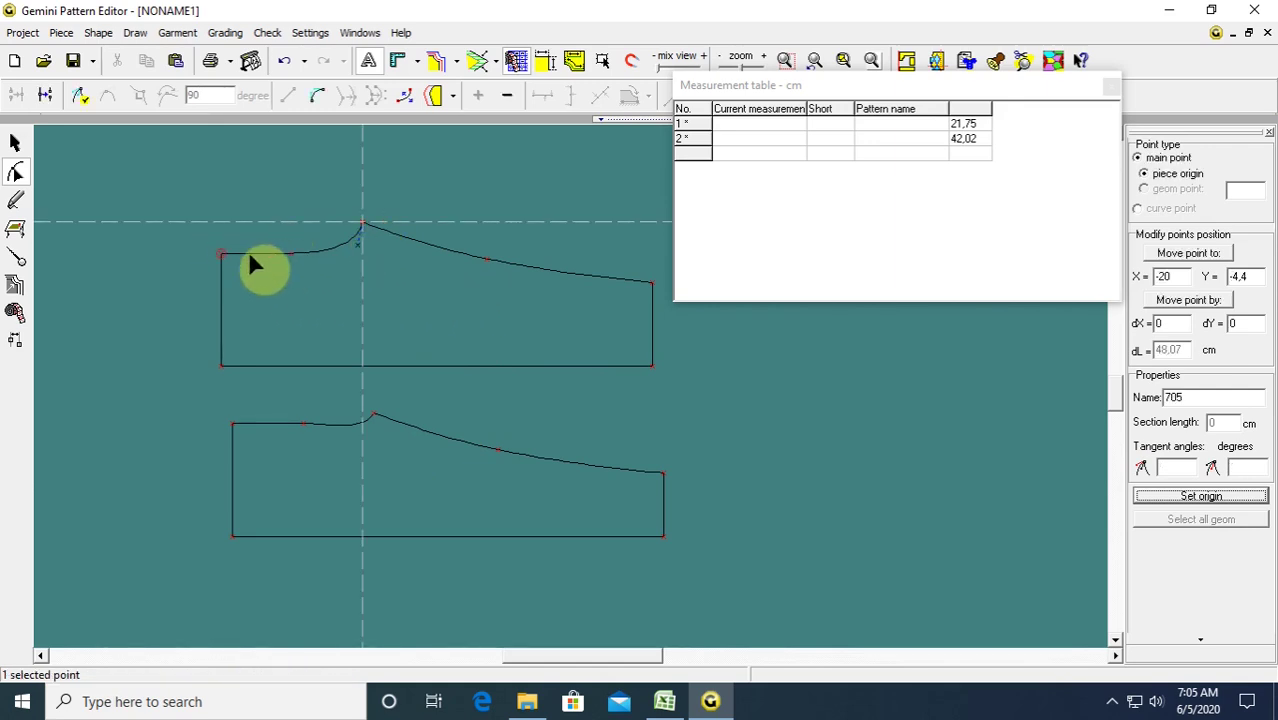
{"action": "left_click_drag", "start_coordinate": [208, 236], "coordinate": [236, 264]}
{"action": "key", "text": "Left"}
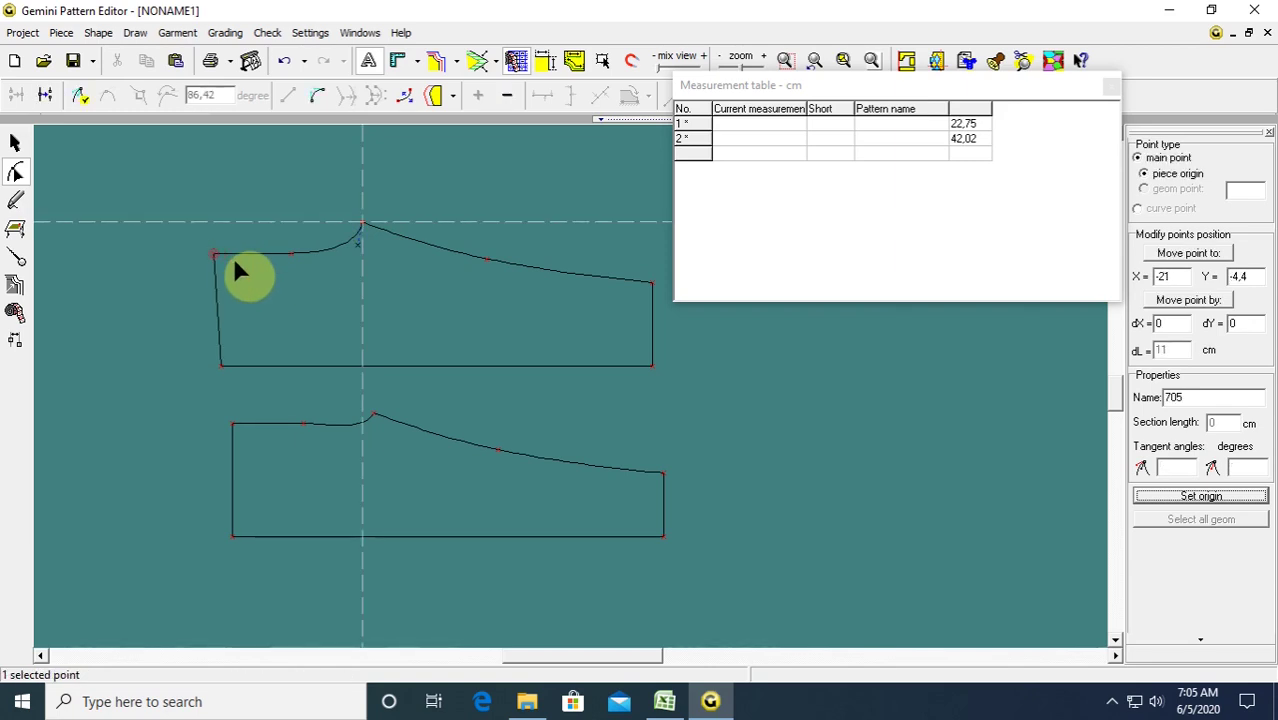
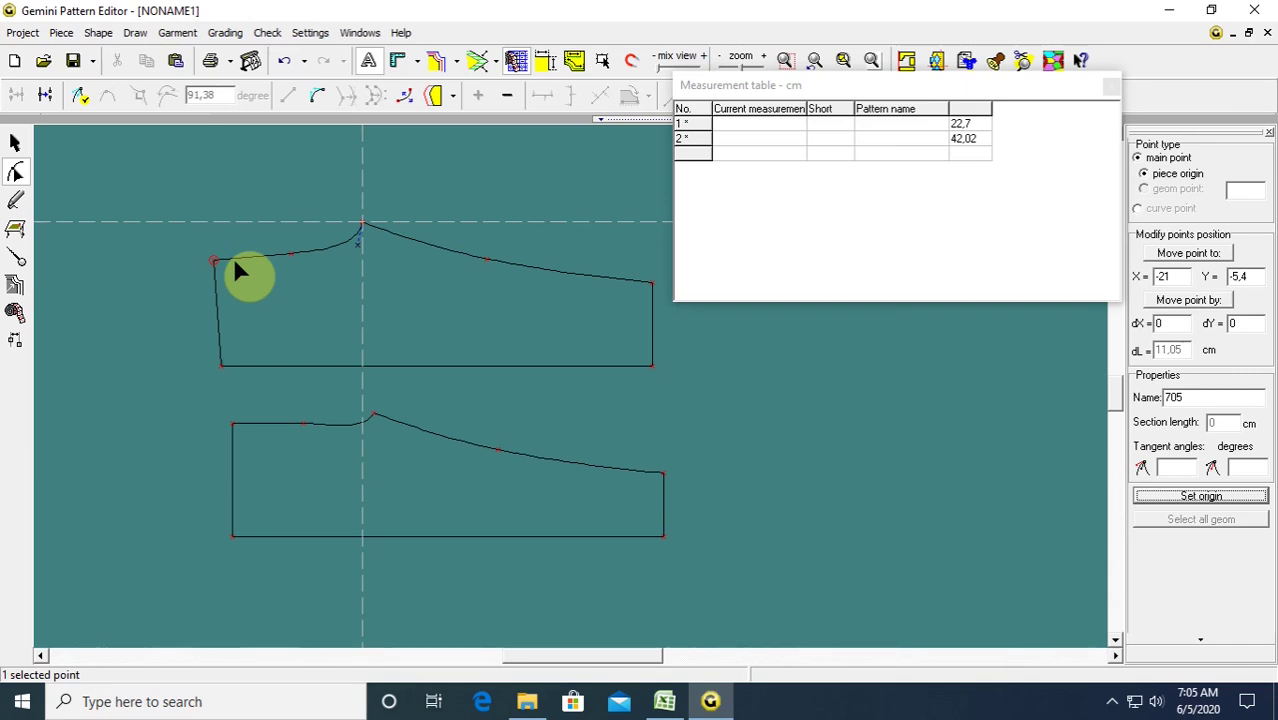
{"action": "key", "text": "Left"}
{"action": "key", "text": "Left"}
{"action": "key", "text": "Left"}
{"action": "key", "text": "Left"}
{"action": "key", "text": "Left"}
Move the lower piece's crotch-seam waist point to X = -18.5 cm and smooth its crotch curve by shortening the handle at the crotch tip.
{"action": "left_click", "coordinate": [234, 426]}
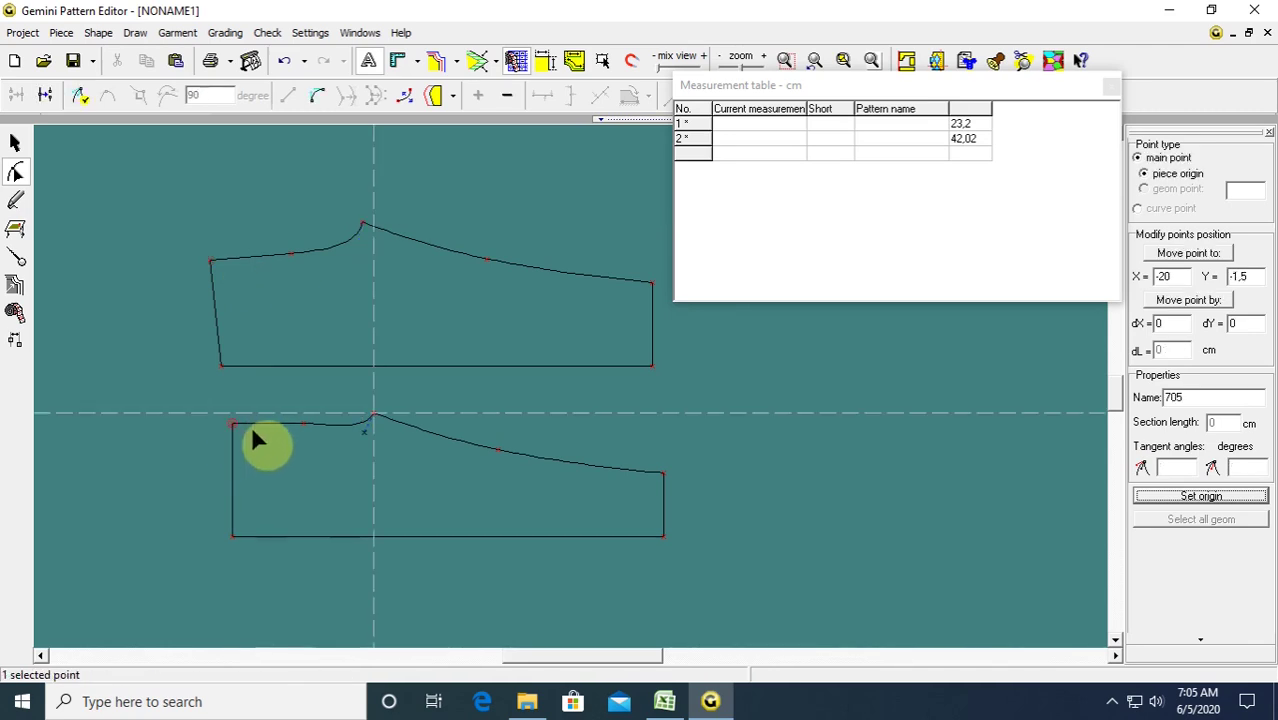
{"action": "key", "text": "Right"}
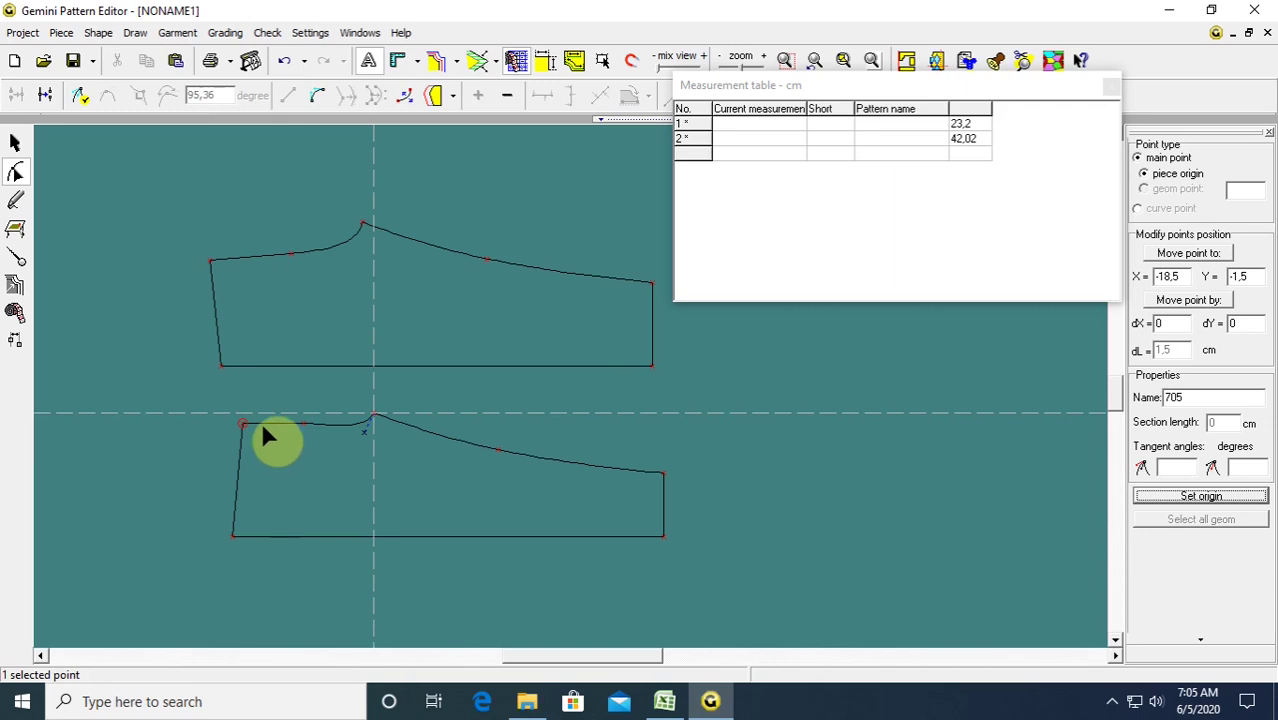
{"action": "scroll", "coordinate": [336, 435], "scroll_direction": "up", "scroll_amount": 3}
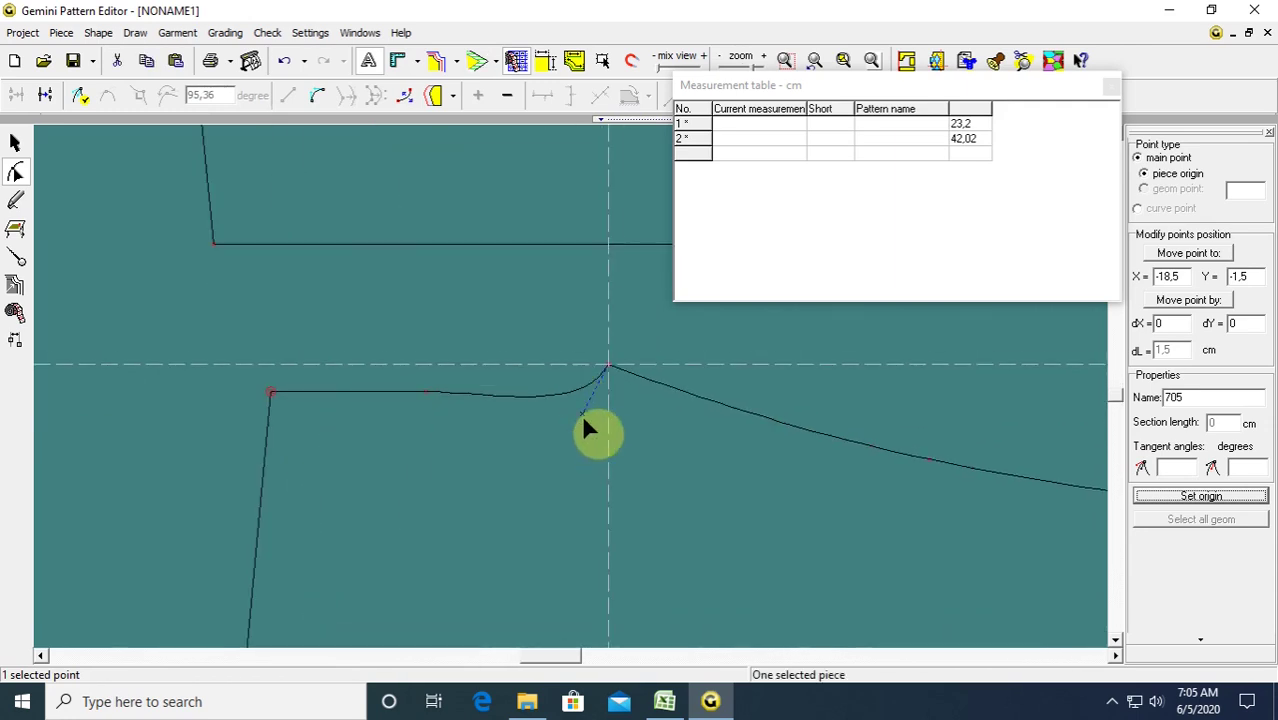
{"action": "left_click_drag", "start_coordinate": [582, 413], "coordinate": [596, 390]}
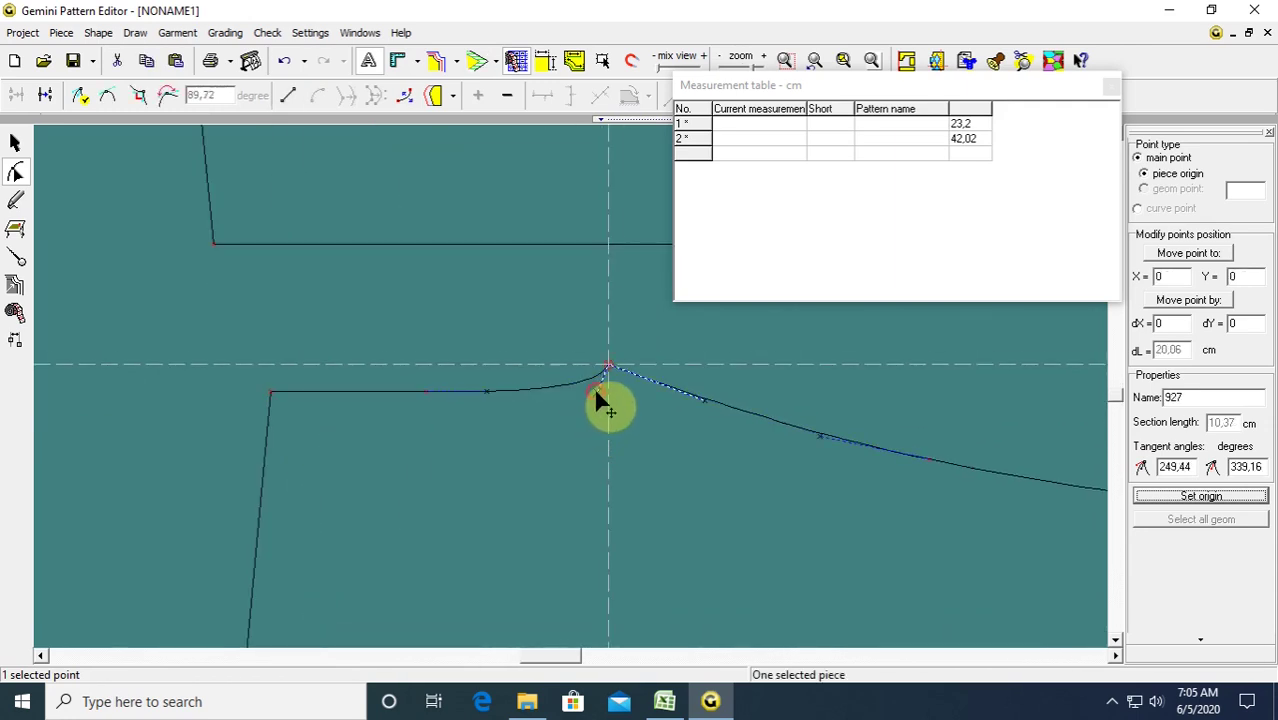
{"action": "left_click", "coordinate": [524, 361]}
{"action": "left_click", "coordinate": [476, 350]}
{"action": "scroll", "coordinate": [487, 398], "scroll_direction": "down", "scroll_amount": 3}
{"action": "scroll", "coordinate": [539, 400], "scroll_direction": "down", "scroll_amount": 3}
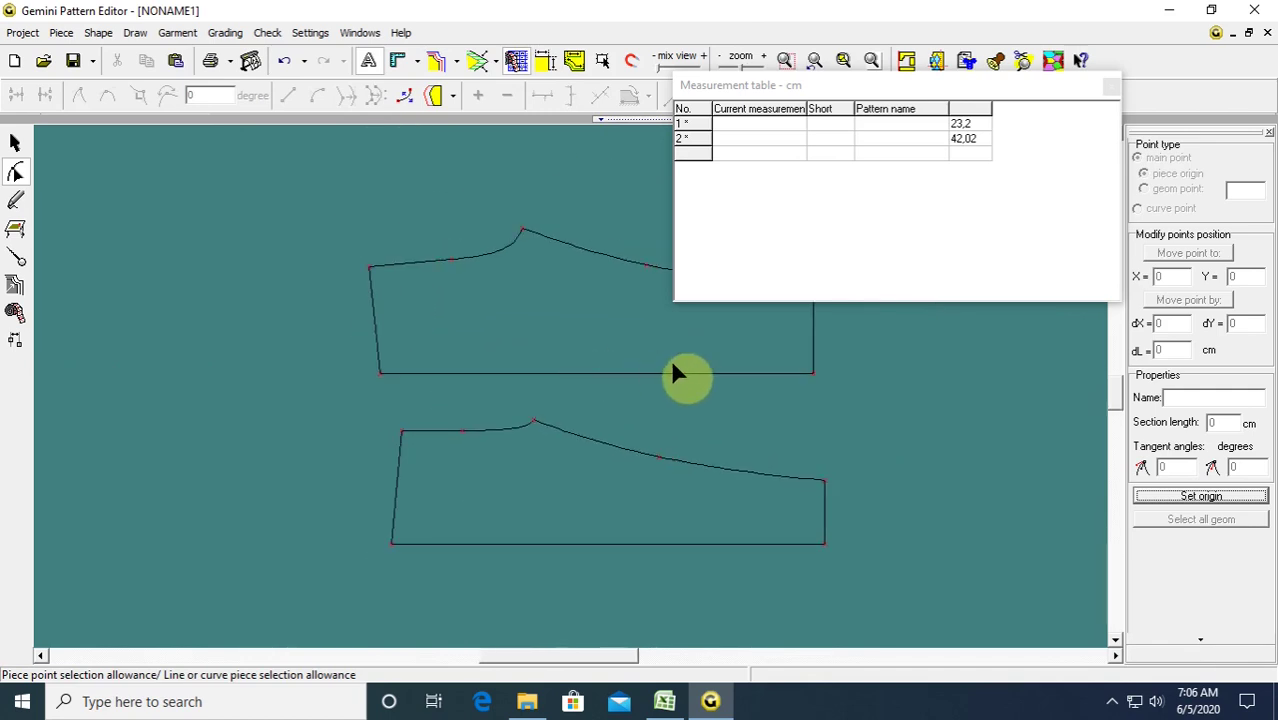
Check the size 104 relaxed and stretched half waist circumference in the Excel chart, and return to the pattern pieces.
{"action": "scroll", "coordinate": [682, 364], "scroll_direction": "up", "scroll_amount": 1}
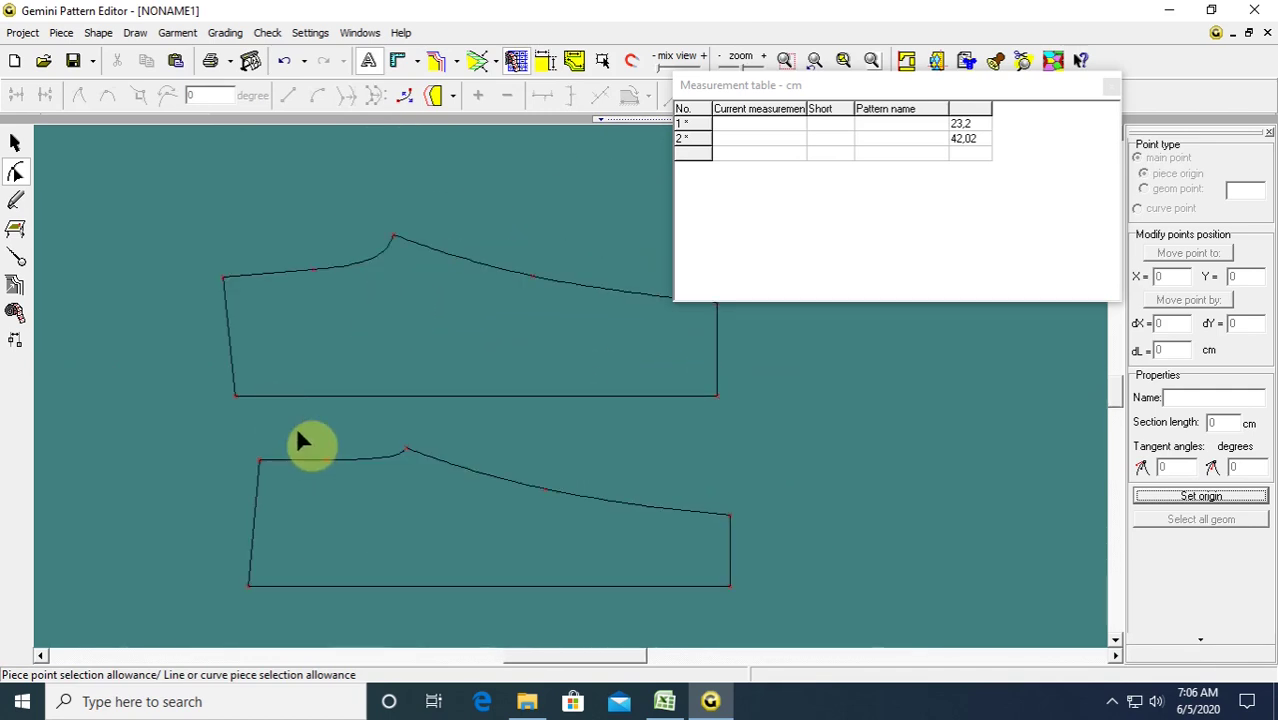
{"action": "scroll", "coordinate": [394, 492], "scroll_direction": "up", "scroll_amount": 1}
{"action": "left_click", "coordinate": [674, 703]}
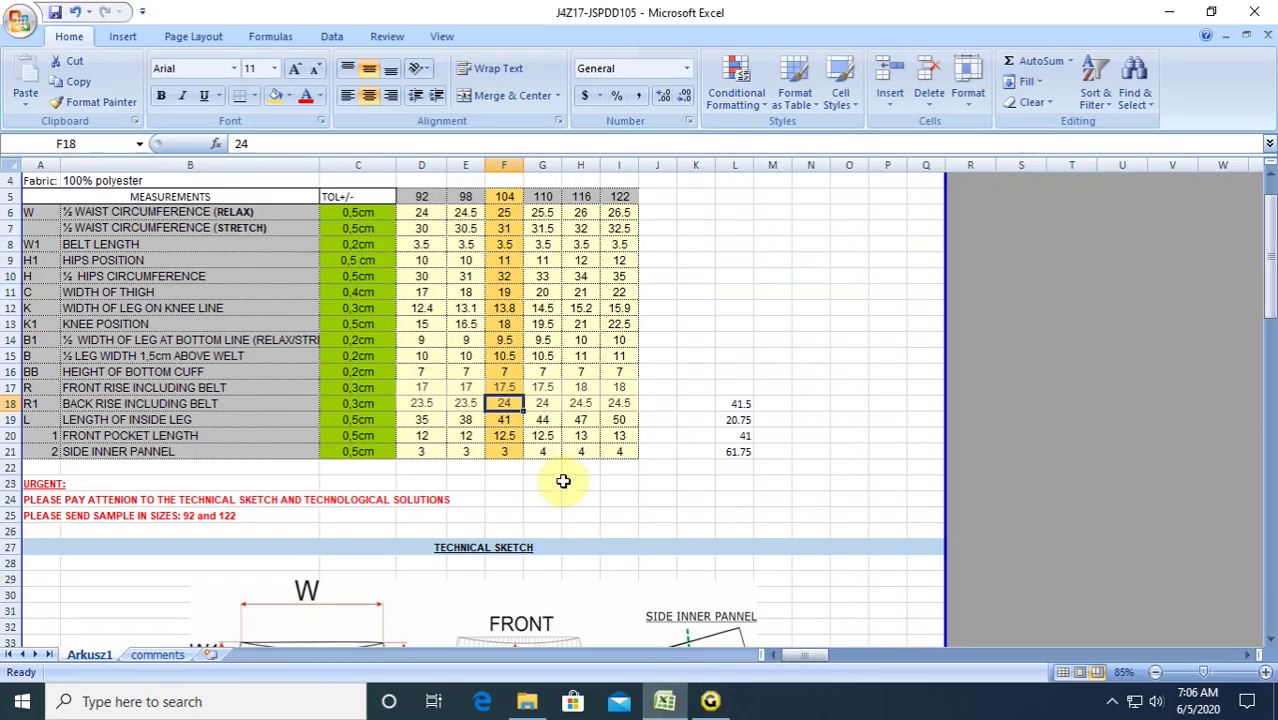
{"action": "scroll", "coordinate": [537, 482], "scroll_direction": "up", "scroll_amount": 1}
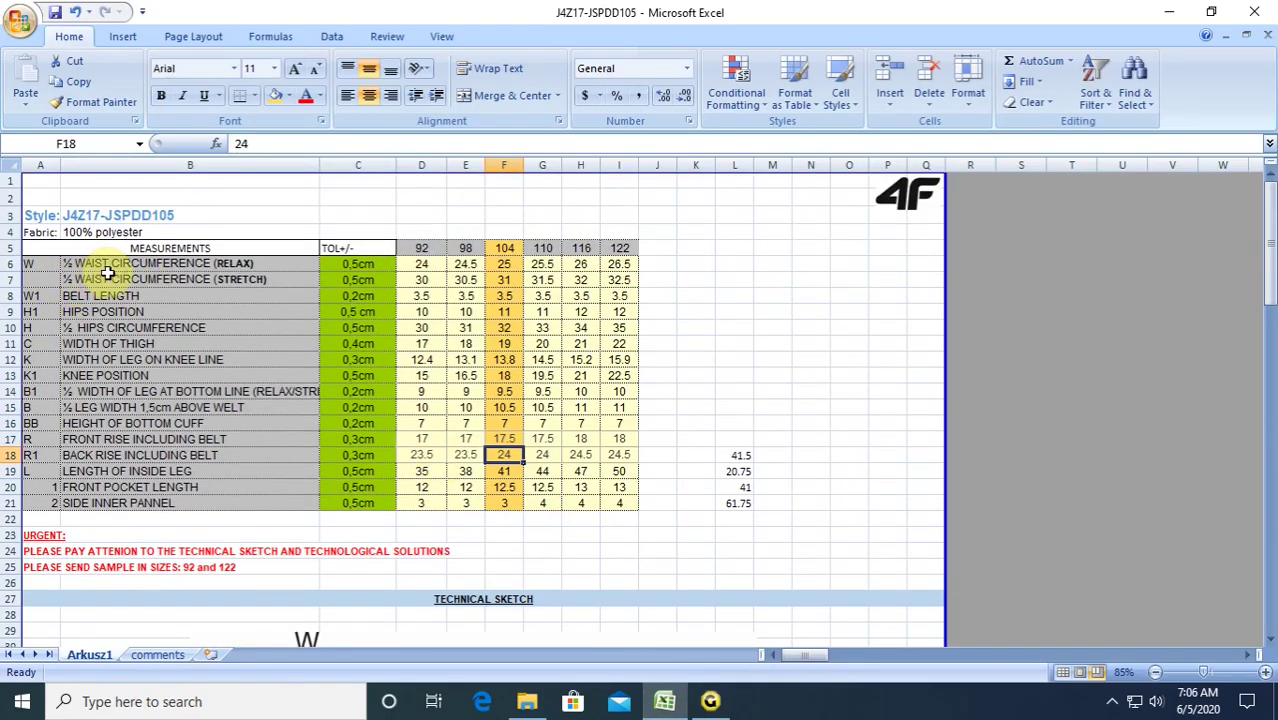
{"action": "left_click", "coordinate": [508, 264]}
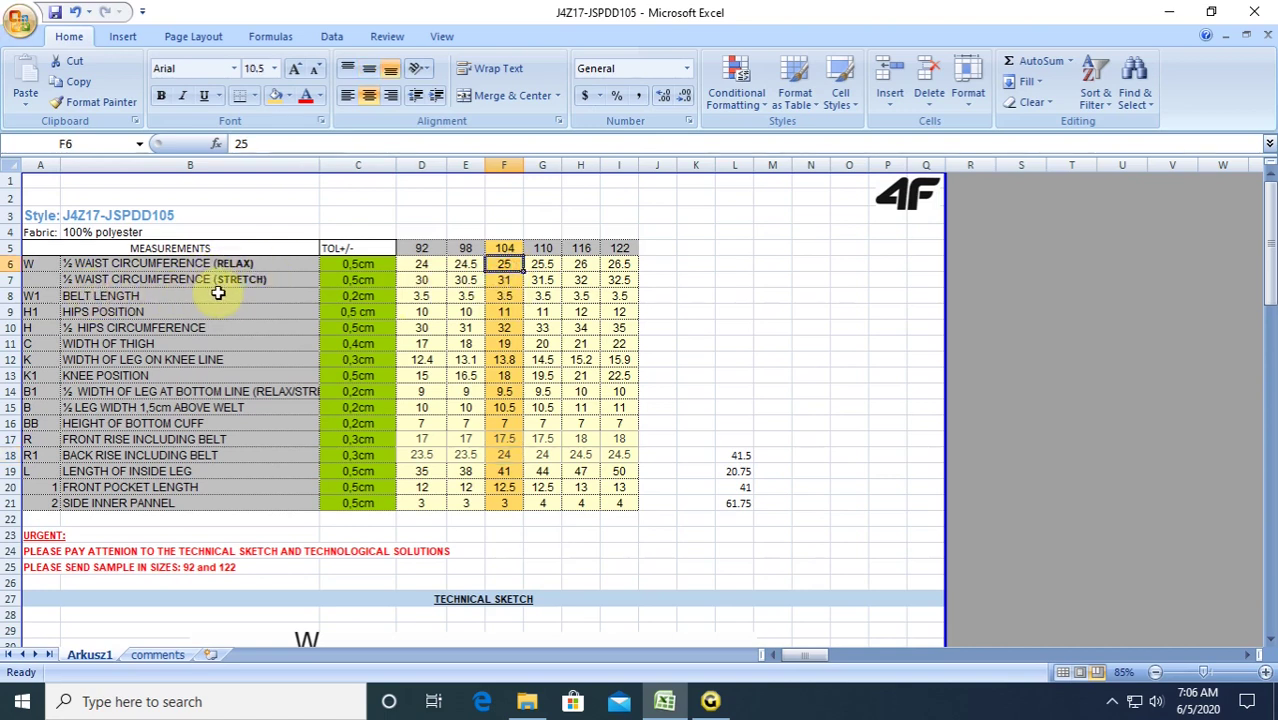
{"action": "left_click", "coordinate": [505, 280]}
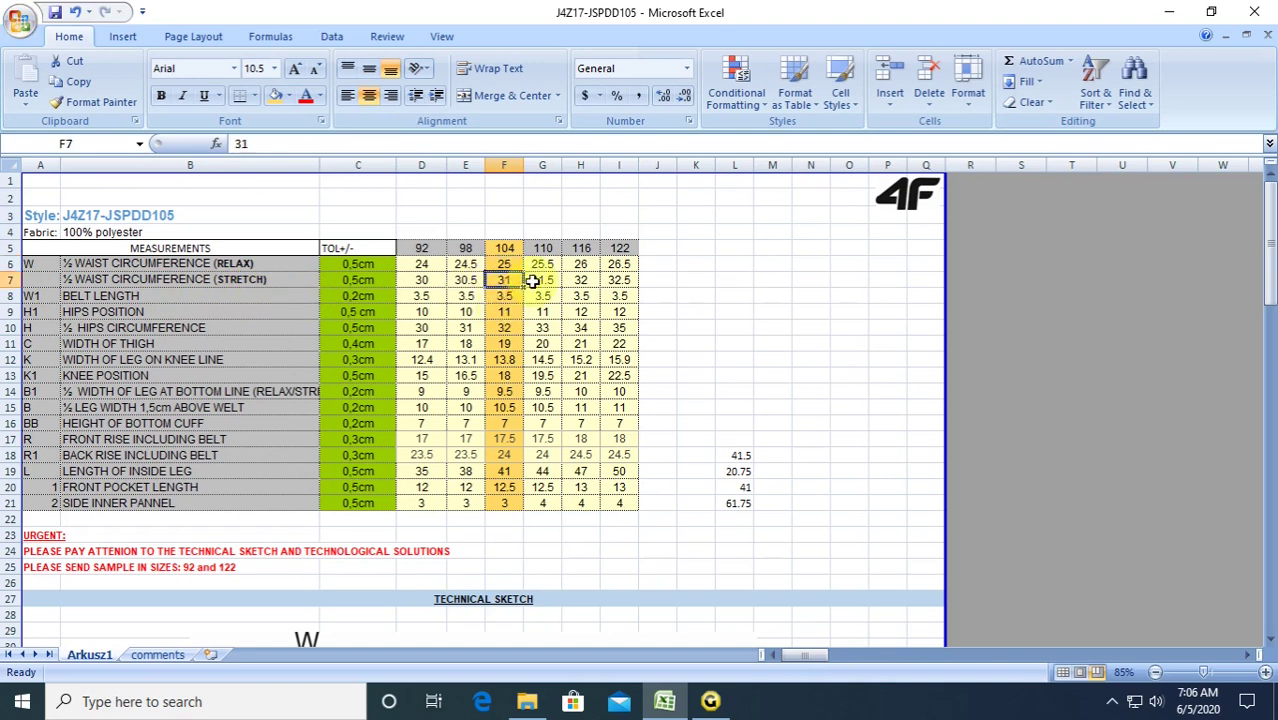
{"action": "left_click", "coordinate": [711, 700]}
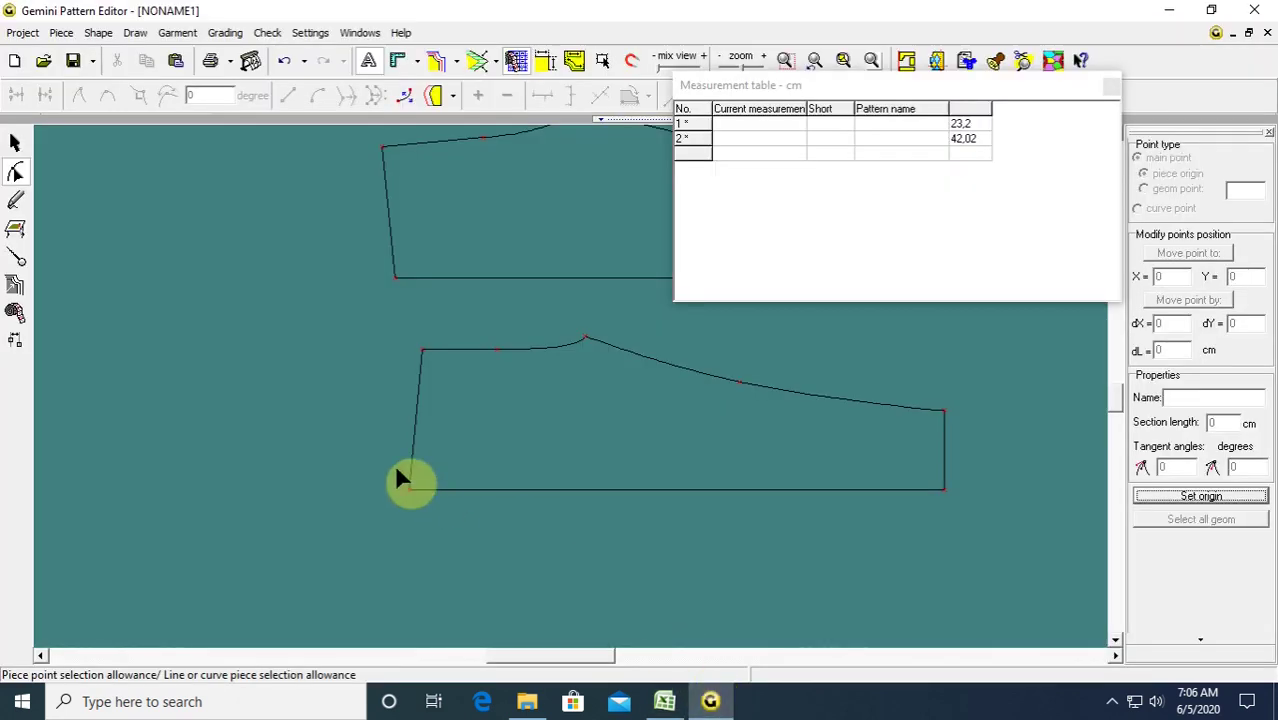
Display the segment lengths on both leg pieces and examine the upper piece's waistline.
{"action": "left_click", "coordinate": [546, 61]}
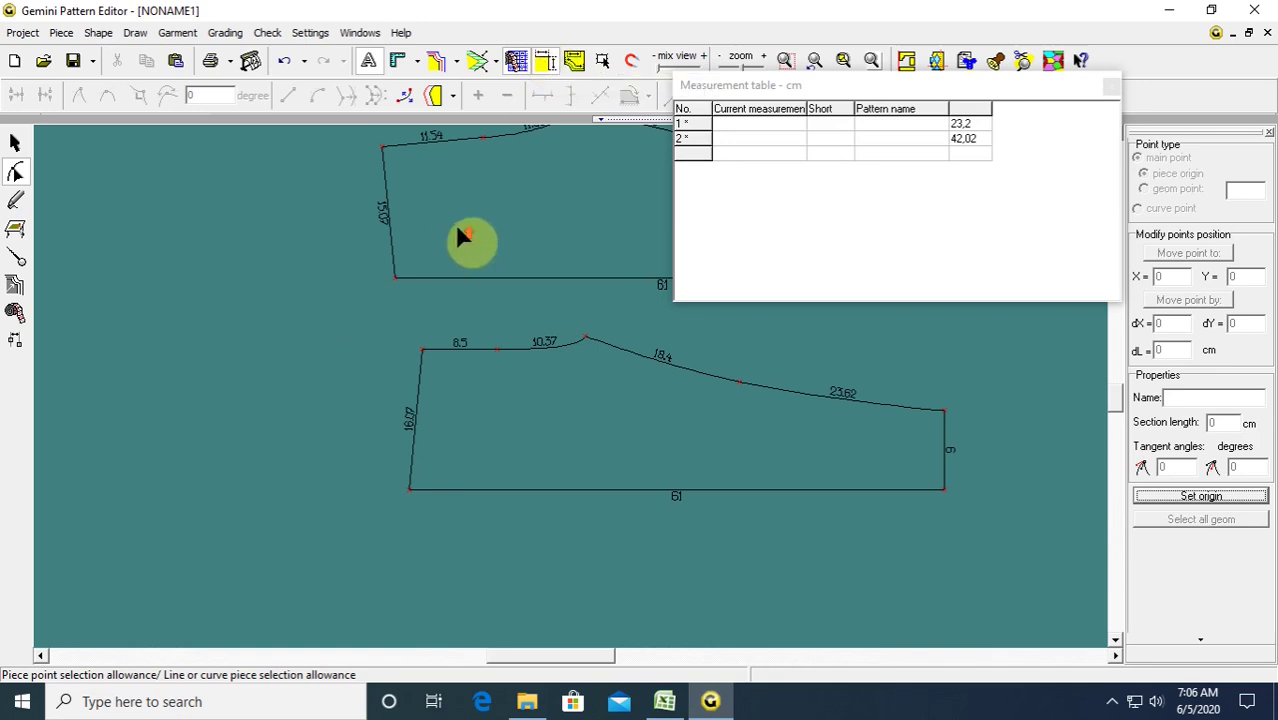
{"action": "scroll", "coordinate": [462, 236], "scroll_direction": "up", "scroll_amount": 2}
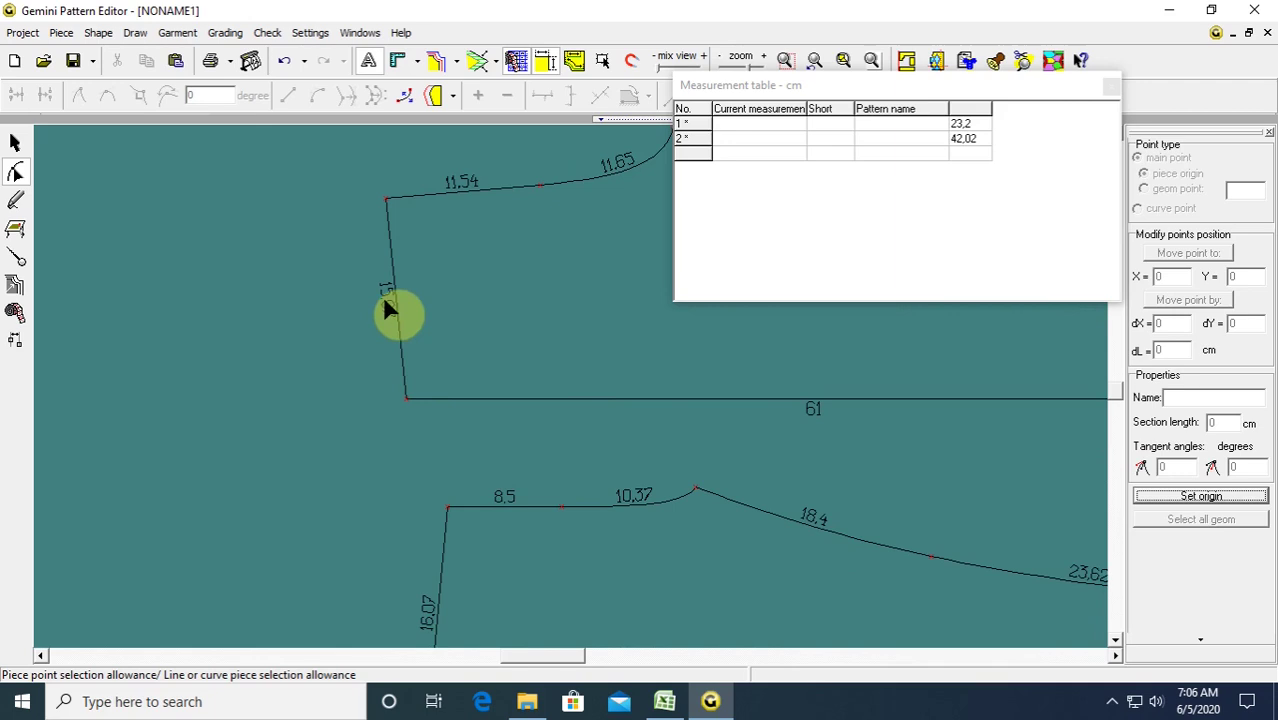
{"action": "left_click", "coordinate": [390, 222]}
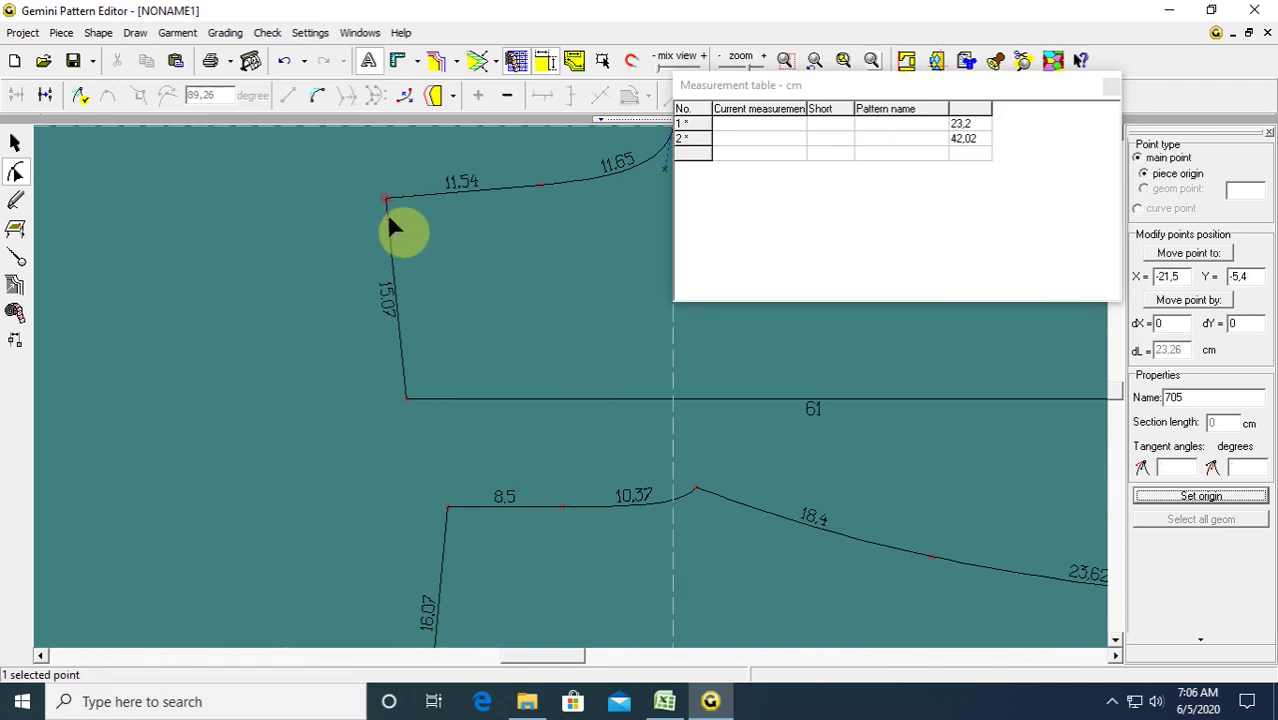
{"action": "left_click", "coordinate": [352, 394]}
{"action": "scroll", "coordinate": [408, 404], "scroll_direction": "down", "scroll_amount": 2}
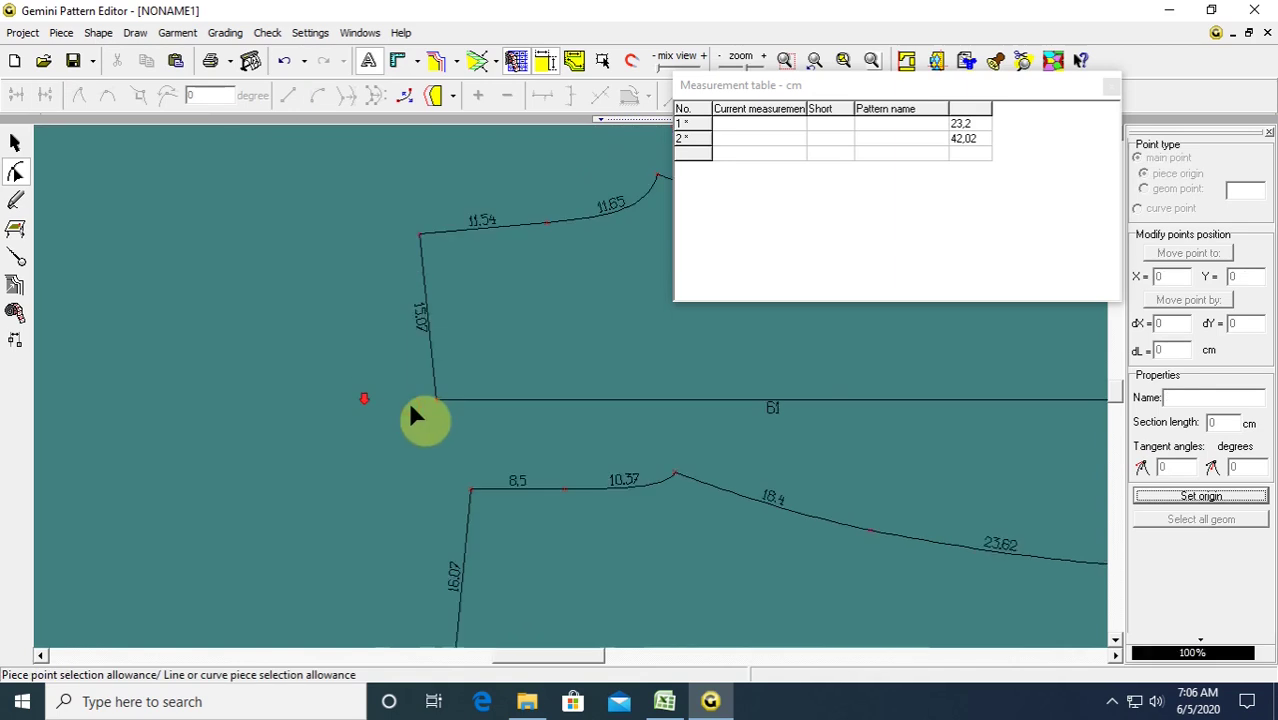
Add a point on the lower piece's side seam level with the crotch tip, and convert the section up to the waist to a curve.
{"action": "scroll", "coordinate": [569, 390], "scroll_direction": "up", "scroll_amount": 1}
{"action": "scroll", "coordinate": [569, 390], "scroll_direction": "down", "scroll_amount": 2}
{"action": "scroll", "coordinate": [569, 390], "scroll_direction": "up", "scroll_amount": 2}
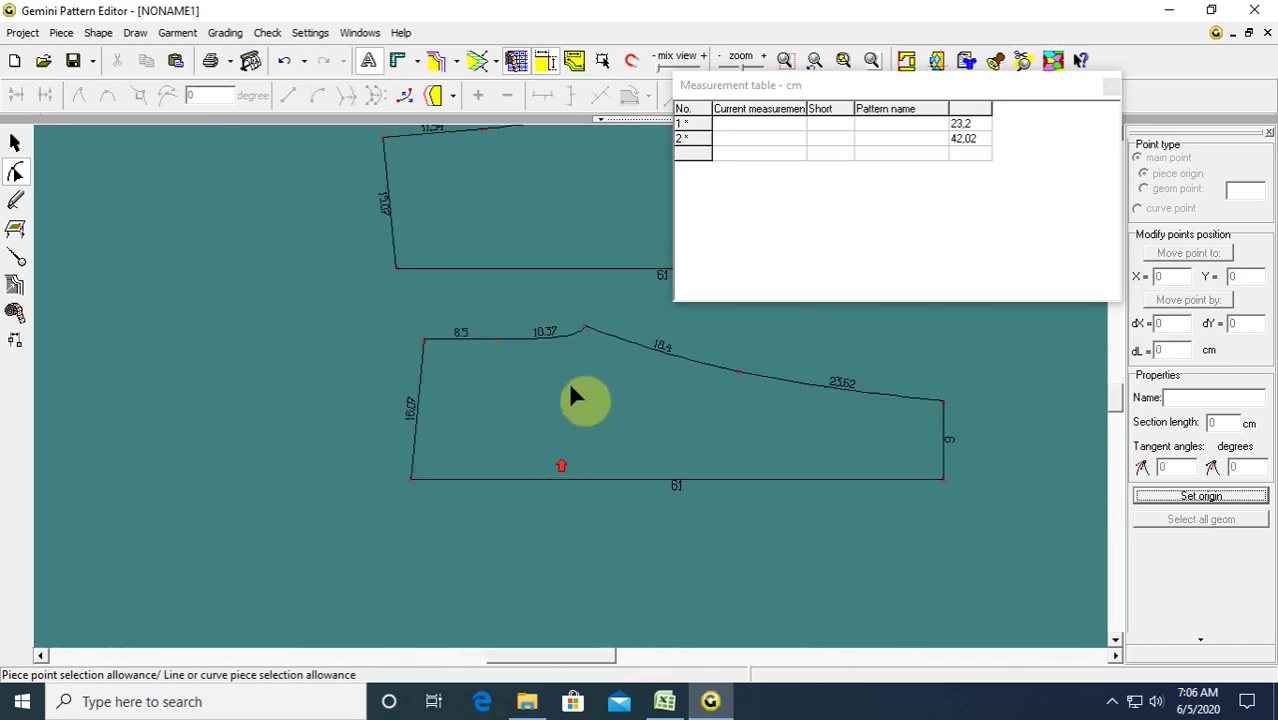
{"action": "left_click", "coordinate": [586, 490]}
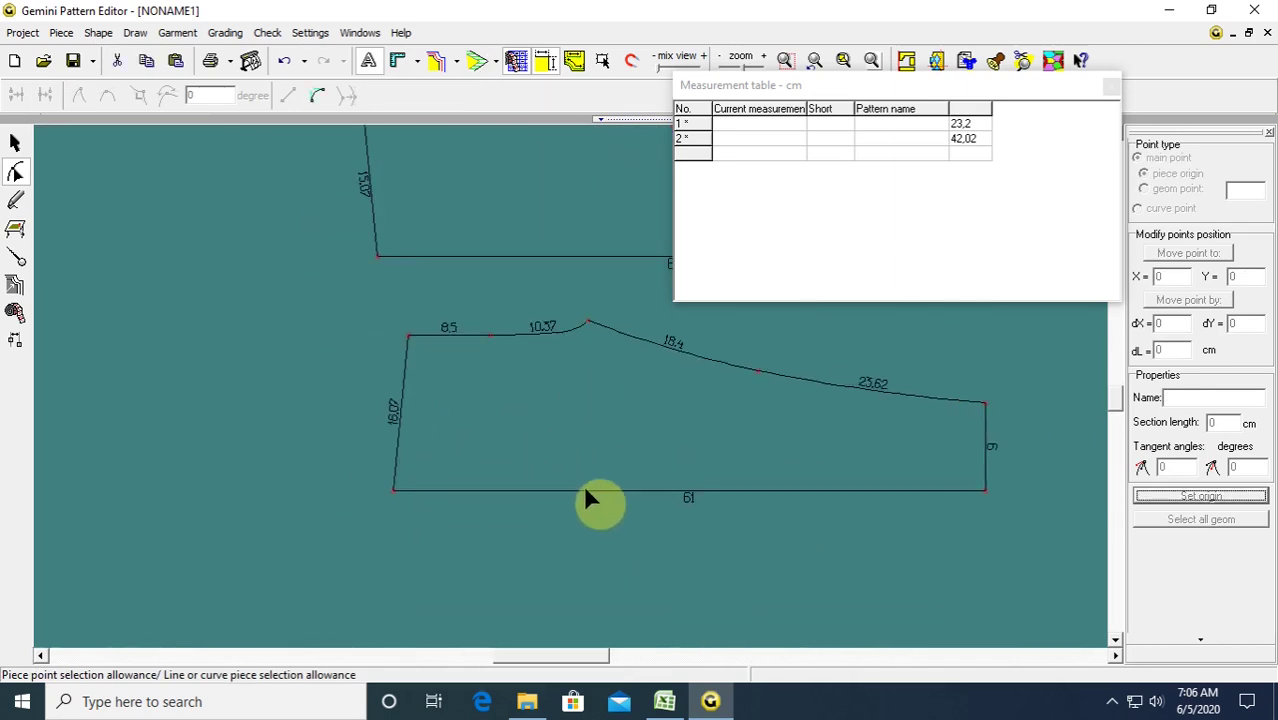
{"action": "left_click", "coordinate": [568, 491]}
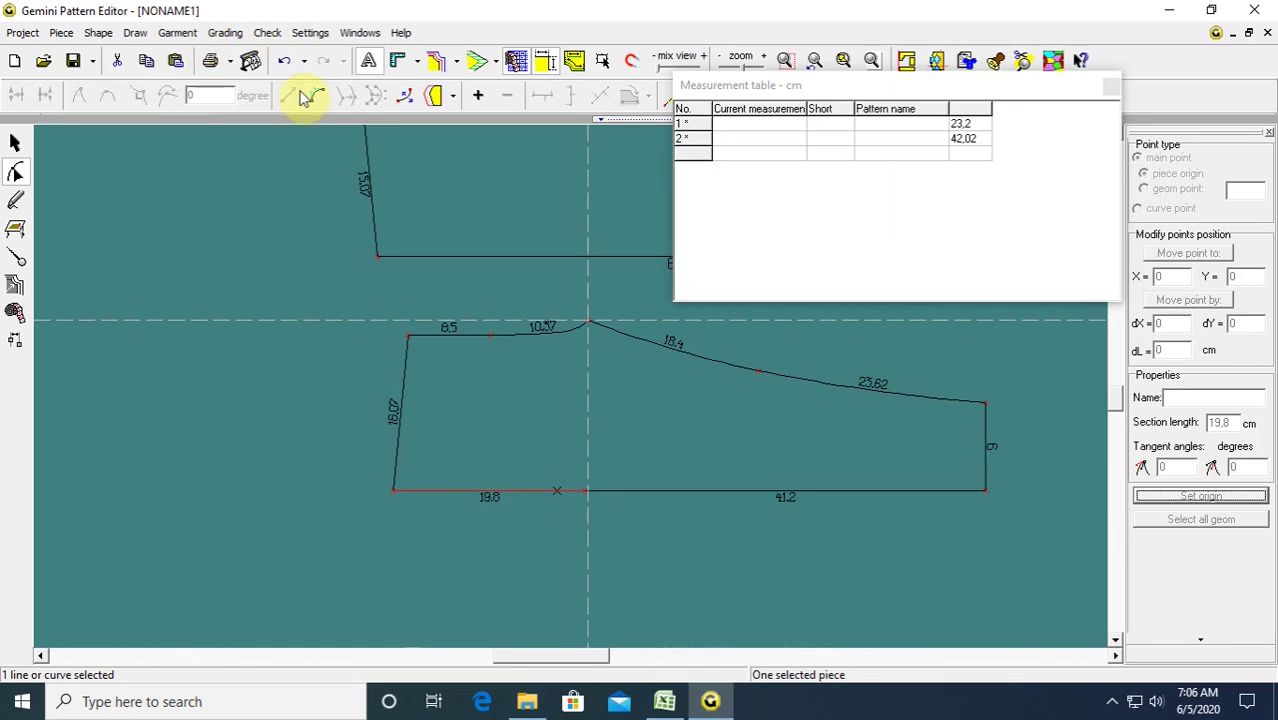
{"action": "left_click", "coordinate": [296, 267]}
{"action": "scroll", "coordinate": [489, 427], "scroll_direction": "up", "scroll_amount": 1}
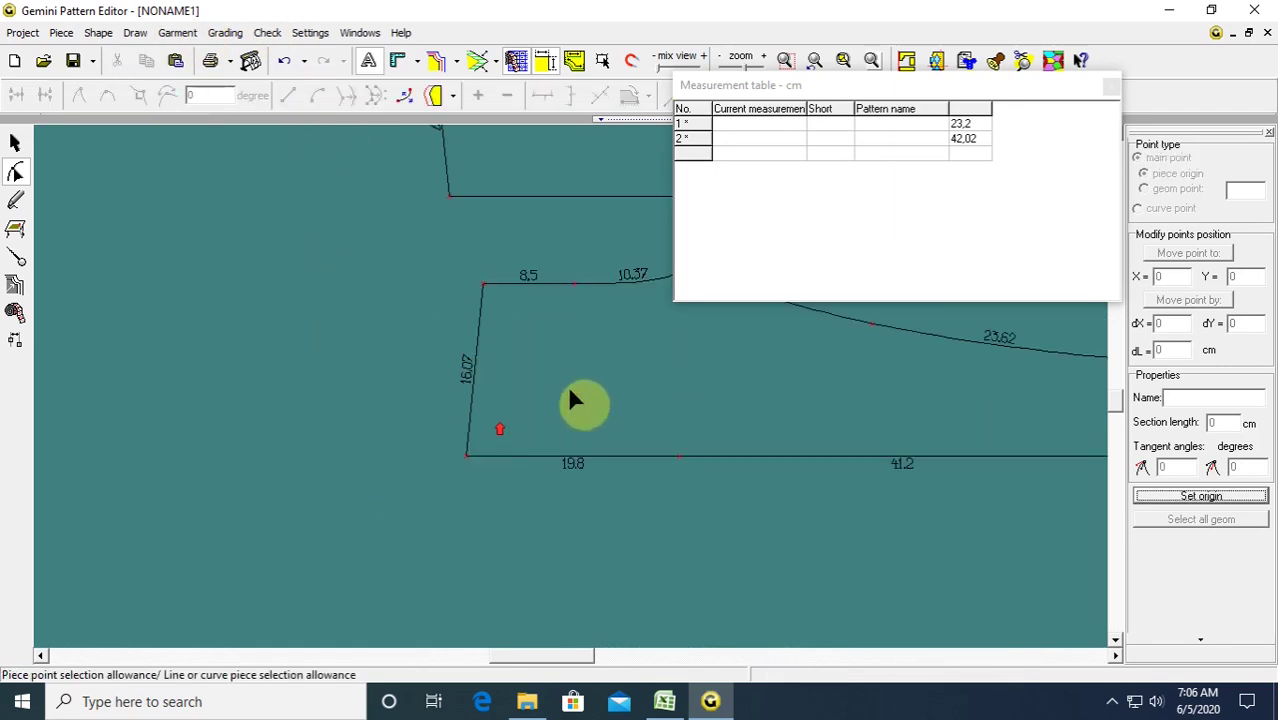
Raise the lower piece's side waist point 0.6 cm to X = -20 cm, Y = -16.9 cm.
{"action": "left_click_drag", "start_coordinate": [436, 420], "coordinate": [488, 479]}
{"action": "key", "text": "Up"}
{"action": "key", "text": "Up"}
{"action": "key", "text": "Up"}
{"action": "key", "text": "Up"}
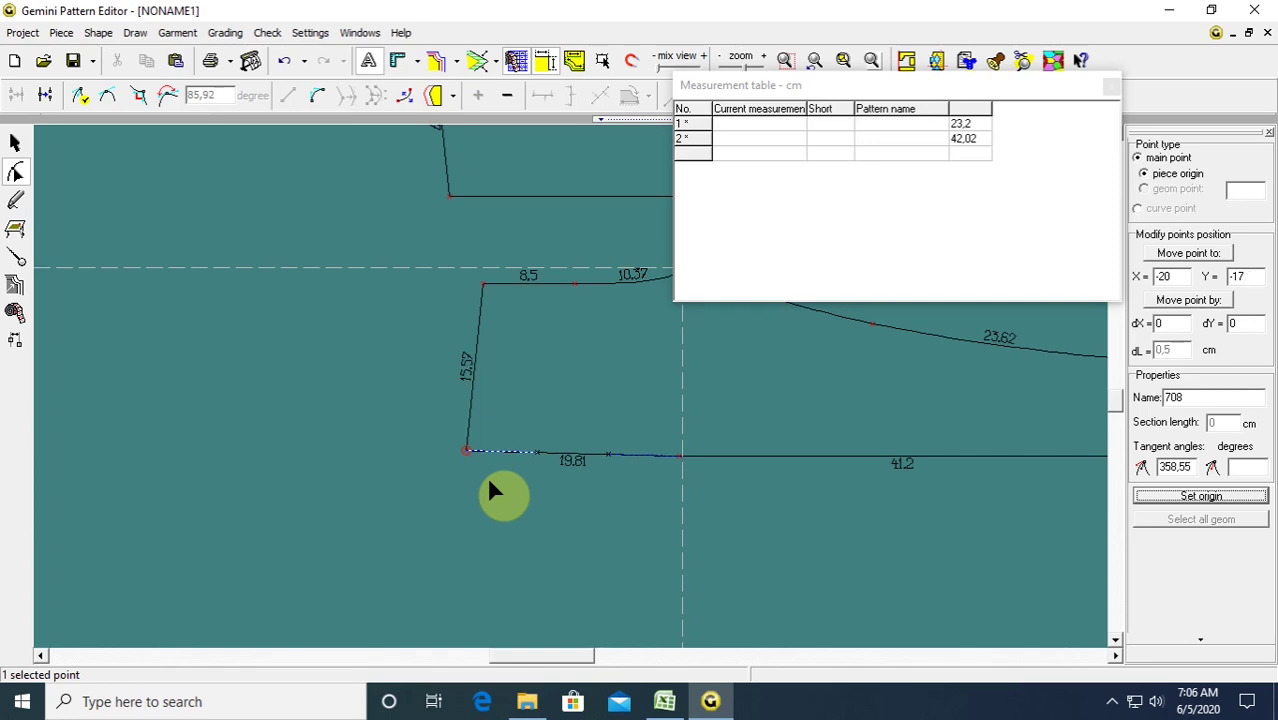
{"action": "key", "text": "Up"}
{"action": "key", "text": "Up"}
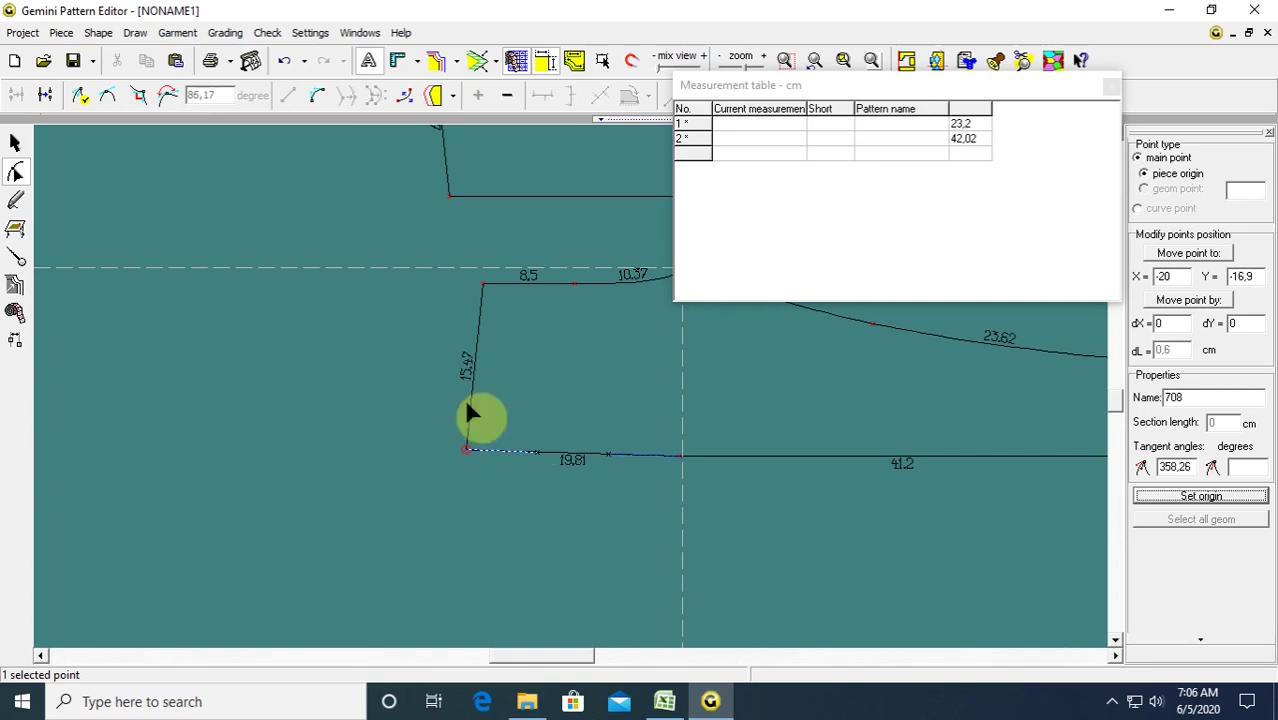
Convert the lower piece's waistline to a curve and make it meet the crotch seam at a 90-degree angle.
{"action": "scroll", "coordinate": [491, 428], "scroll_direction": "up", "scroll_amount": 1}
{"action": "left_click", "coordinate": [525, 338]}
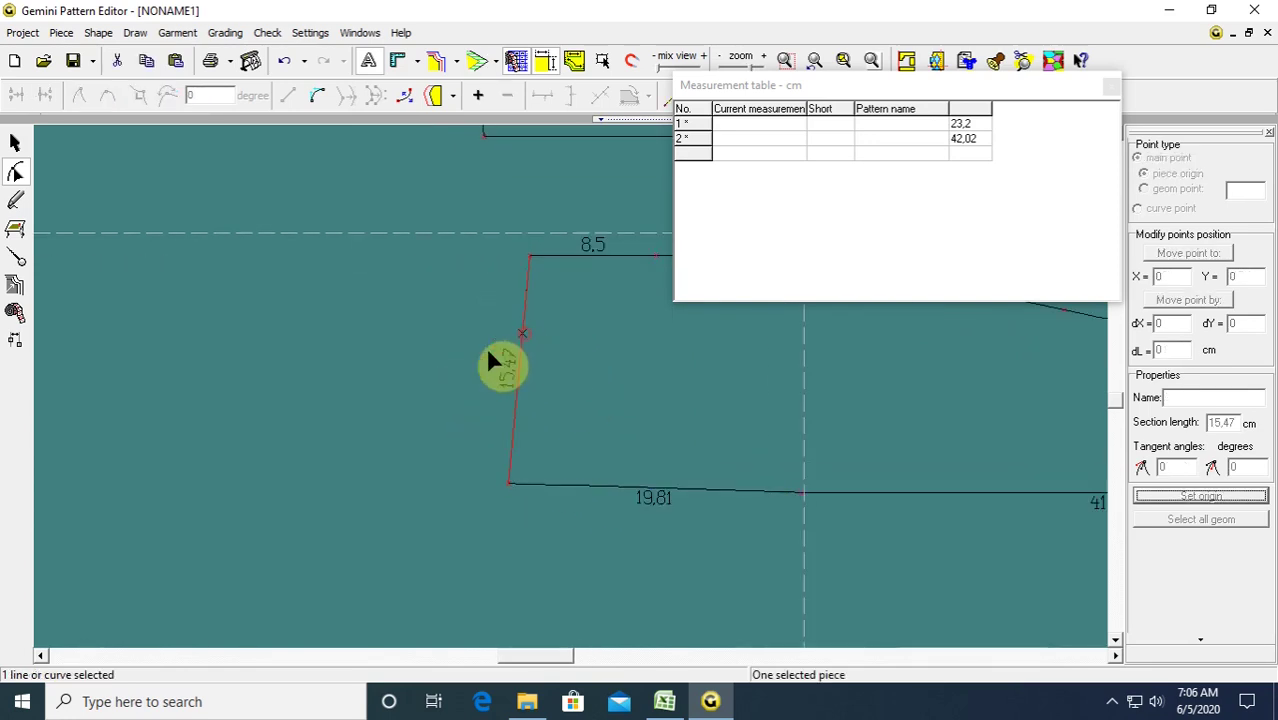
{"action": "left_click", "coordinate": [318, 95]}
{"action": "left_click", "coordinate": [525, 257]}
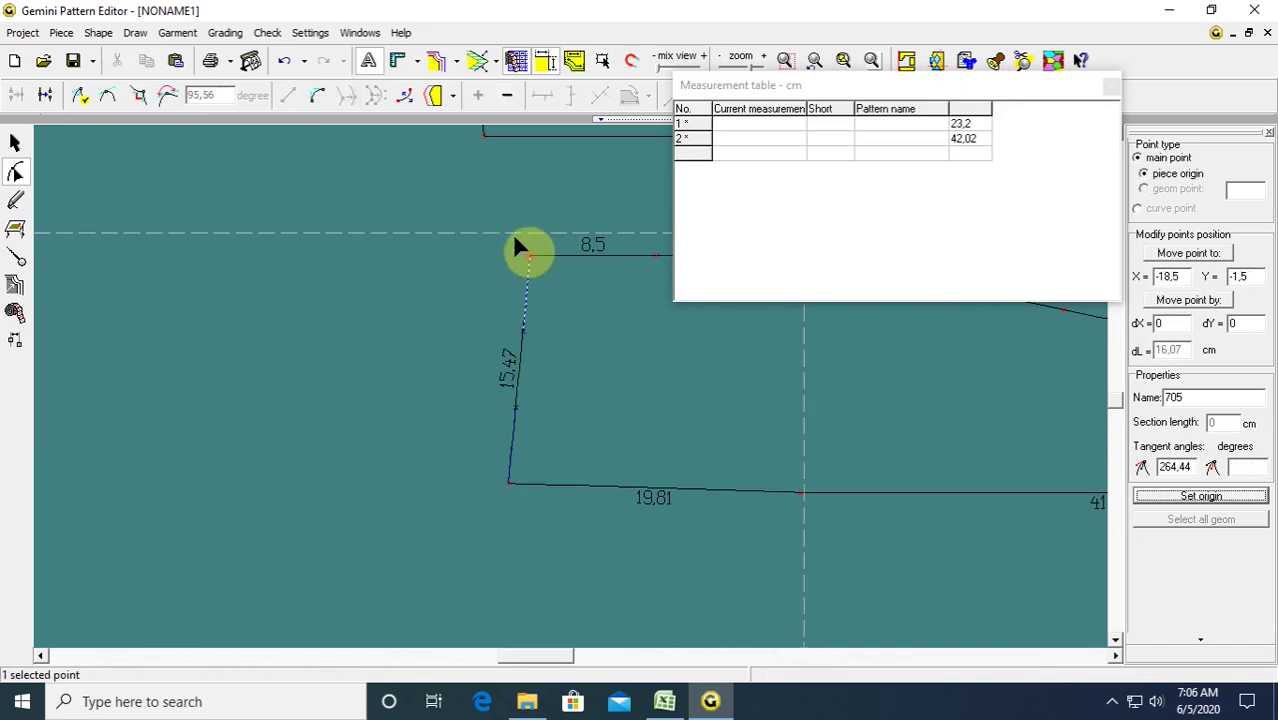
{"action": "left_click", "coordinate": [138, 95]}
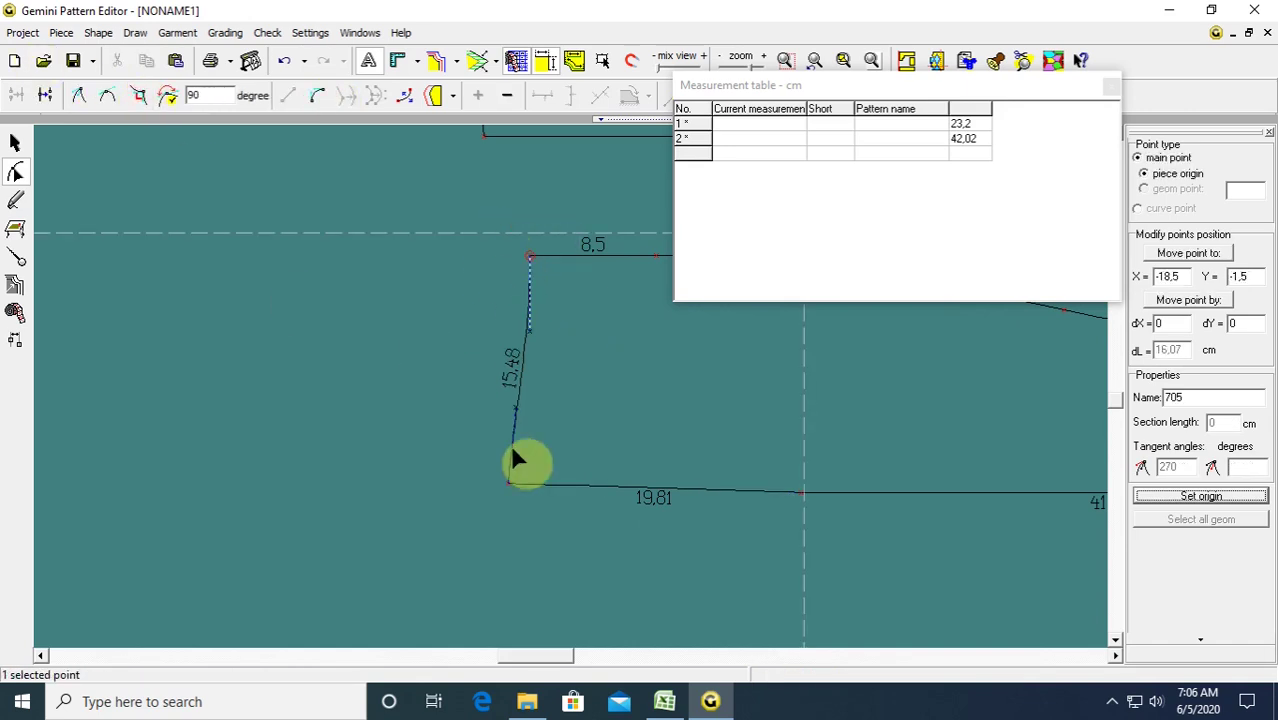
Adjust both curve handles at the lower piece's side waist corner, rounding the upper side seam and bringing the corner to about 88.4 degrees.
{"action": "left_click", "coordinate": [520, 490]}
{"action": "scroll", "coordinate": [560, 430], "scroll_direction": "up", "scroll_amount": 1}
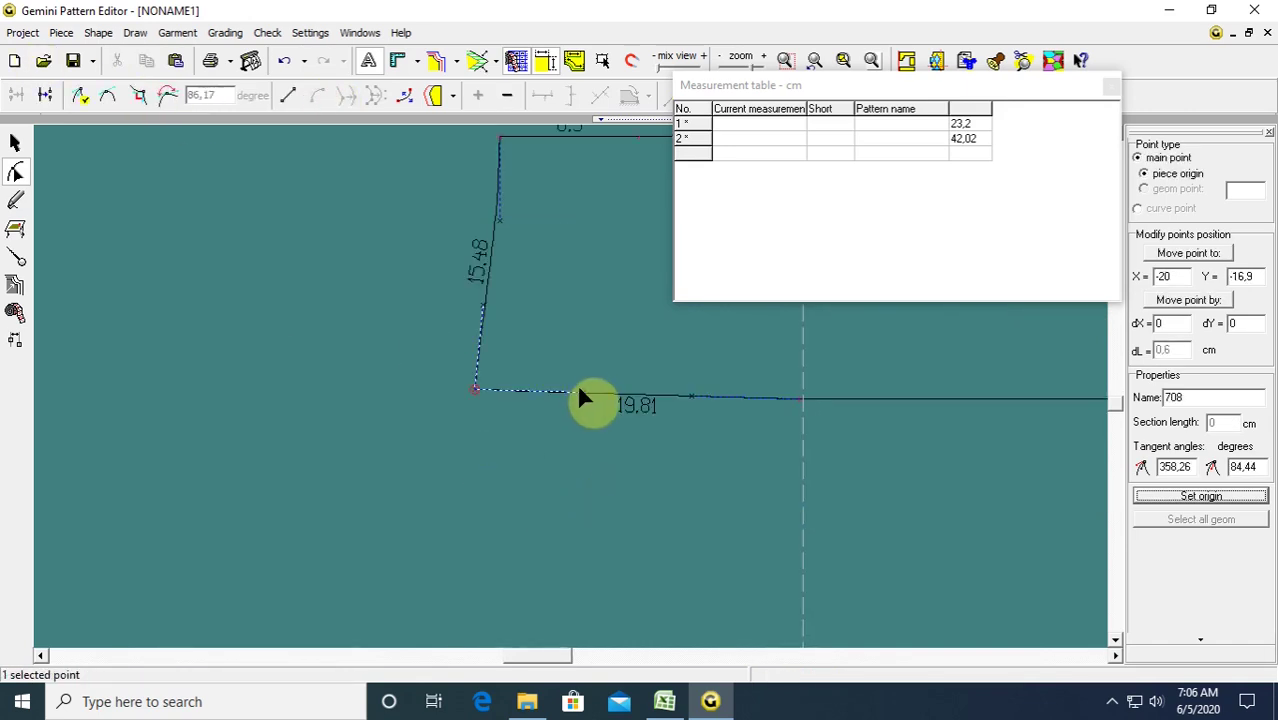
{"action": "left_click_drag", "start_coordinate": [578, 389], "coordinate": [577, 395]}
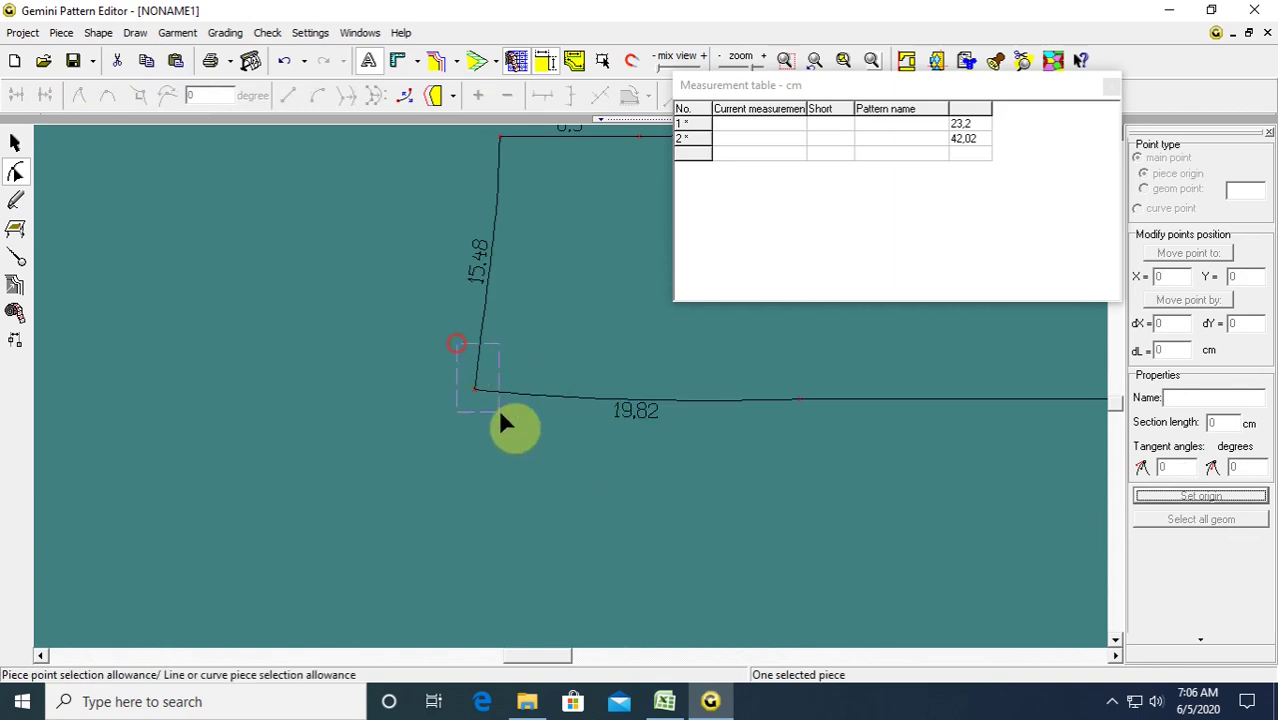
{"action": "left_click", "coordinate": [494, 406]}
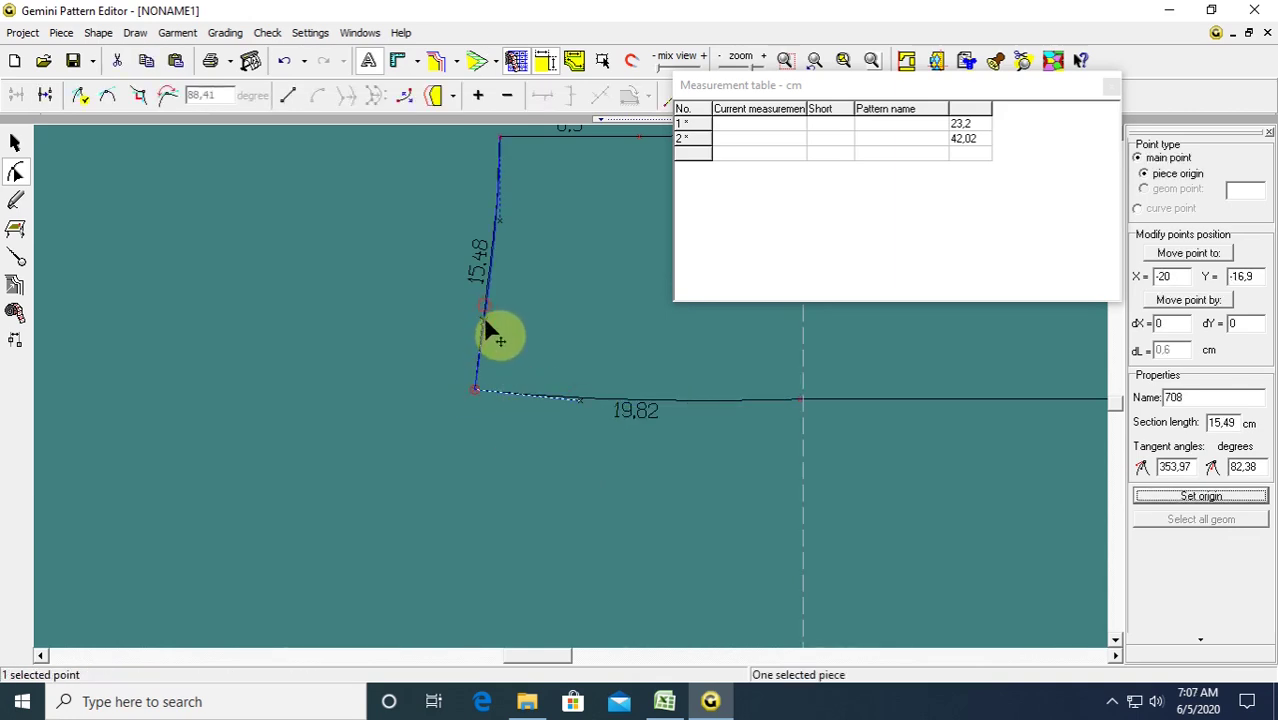
{"action": "left_click", "coordinate": [399, 337]}
{"action": "scroll", "coordinate": [479, 385], "scroll_direction": "down", "scroll_amount": 1}
{"action": "scroll", "coordinate": [590, 394], "scroll_direction": "up", "scroll_amount": 1}
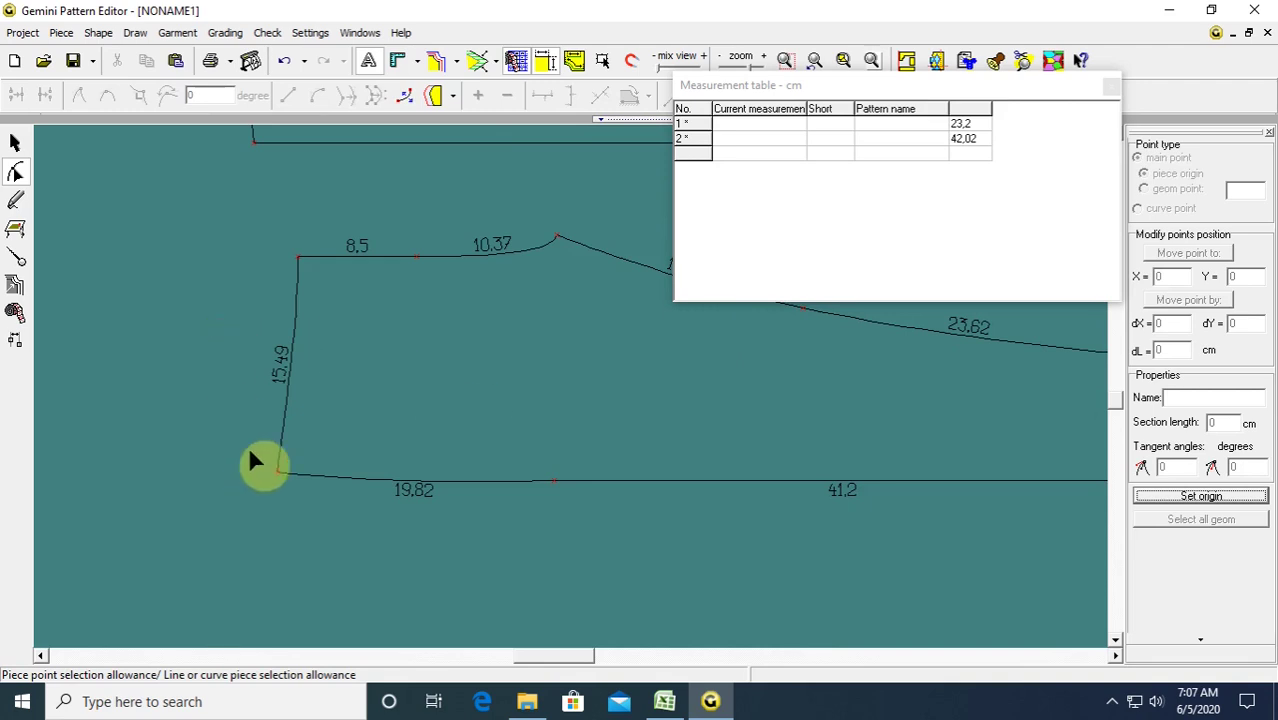
Save the pattern file and accept the demo-version warning.
{"action": "left_click", "coordinate": [73, 60]}
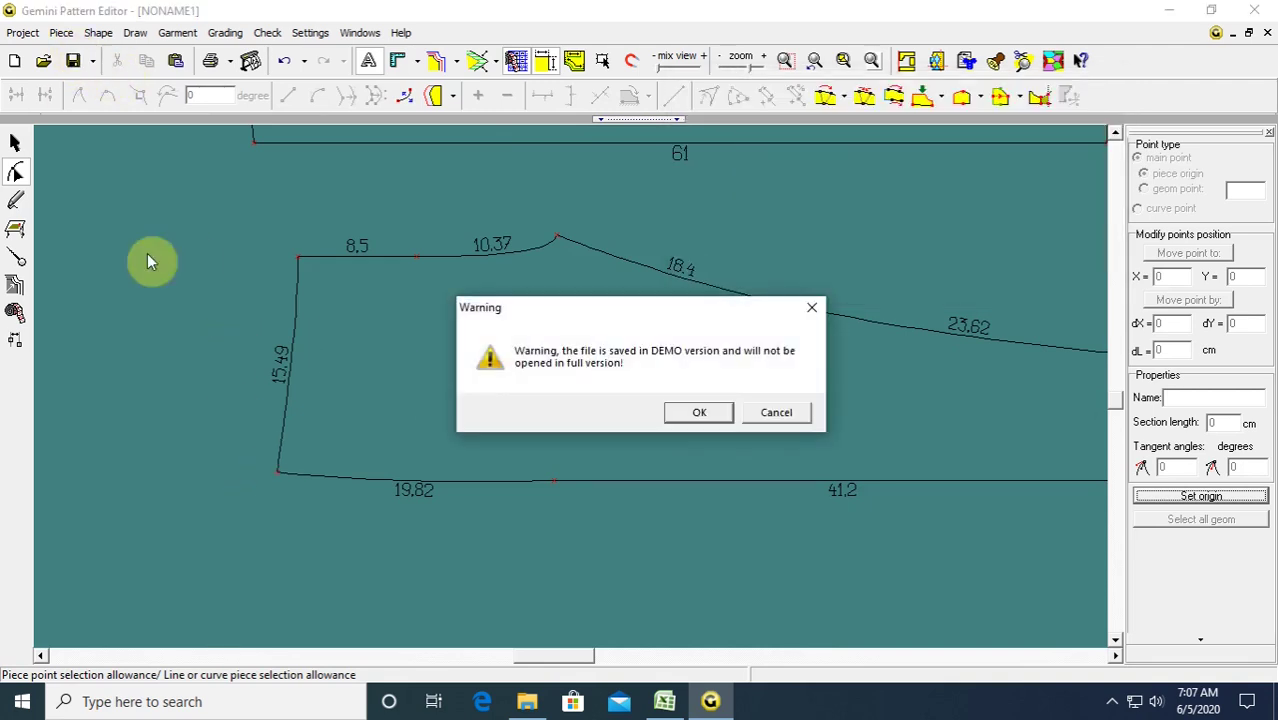
{"action": "left_click", "coordinate": [701, 410]}
Check the corner angle at the upper piece's waist point on the crotch seam.
{"action": "scroll", "coordinate": [700, 402], "scroll_direction": "down", "scroll_amount": 3}
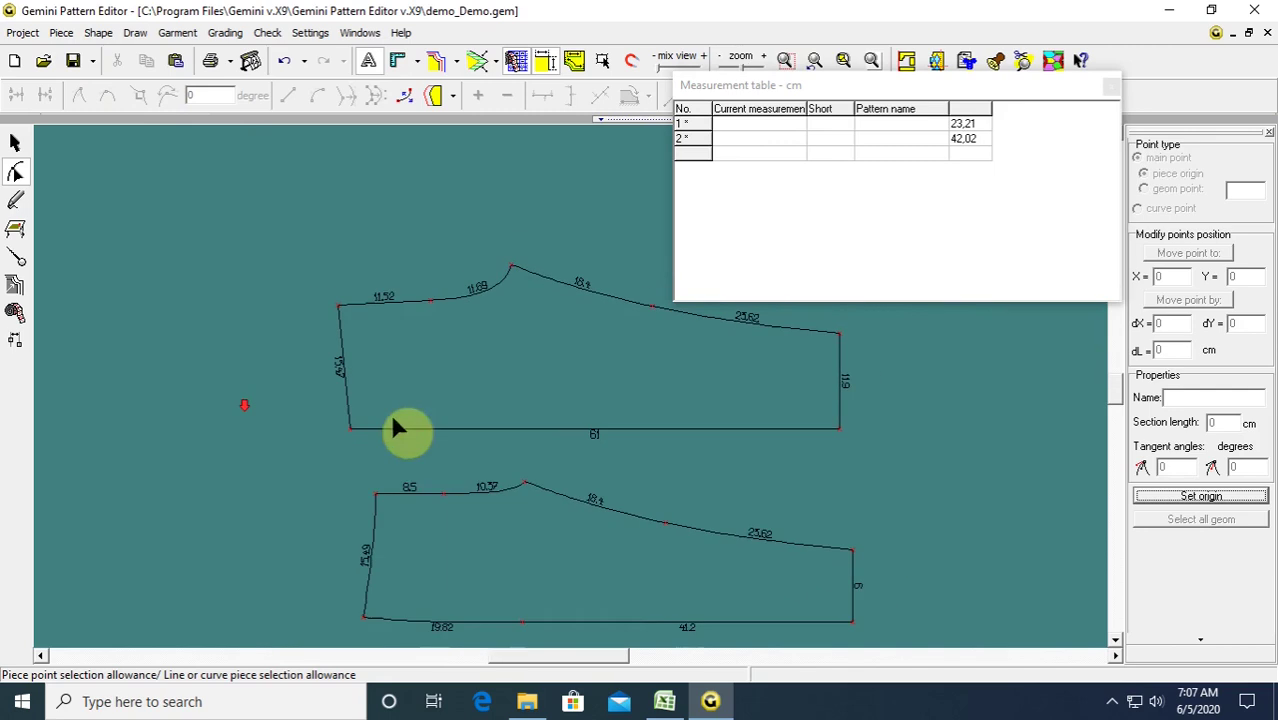
{"action": "scroll", "coordinate": [455, 462], "scroll_direction": "up", "scroll_amount": 1}
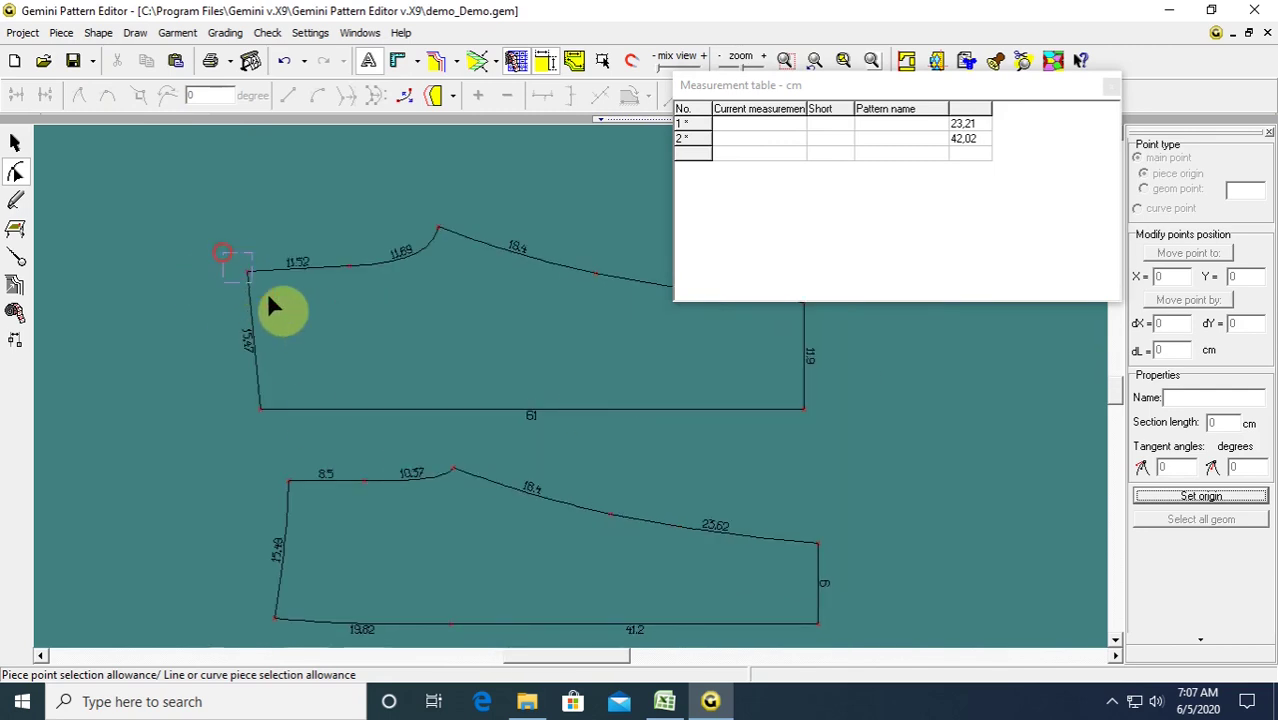
{"action": "left_click_drag", "start_coordinate": [272, 308], "coordinate": [275, 304]}
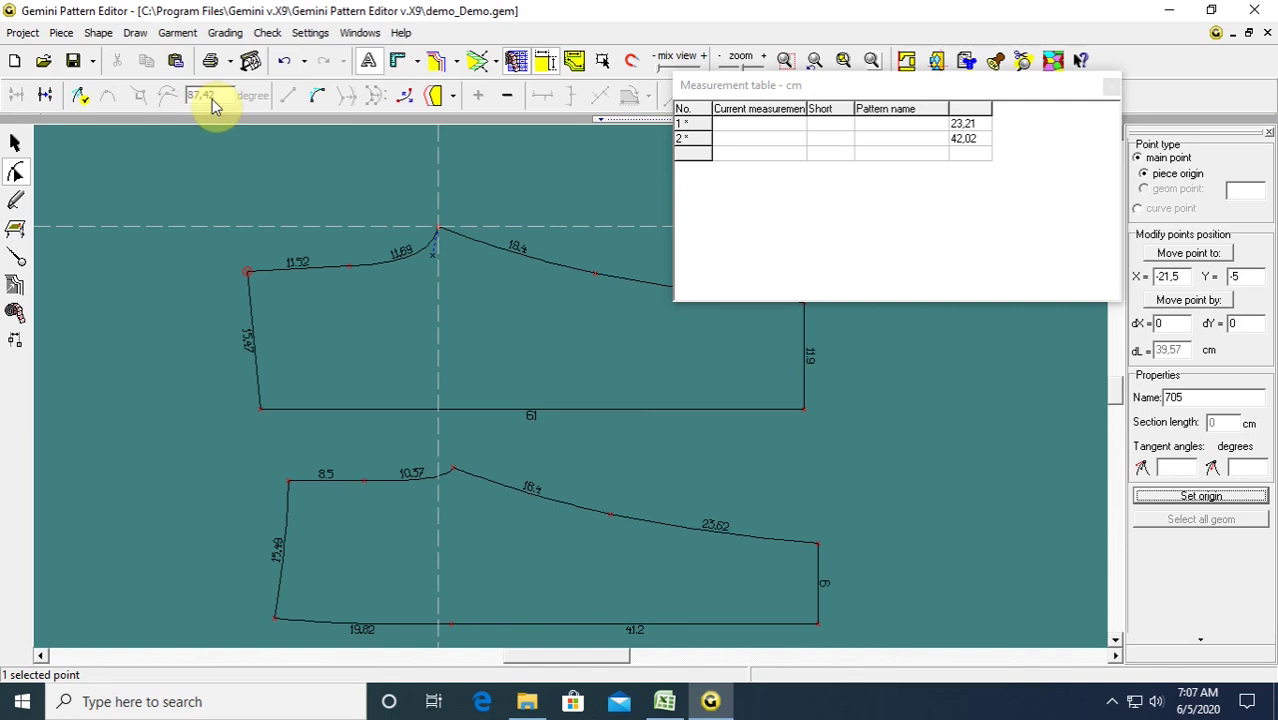
{"action": "left_click", "coordinate": [215, 279]}
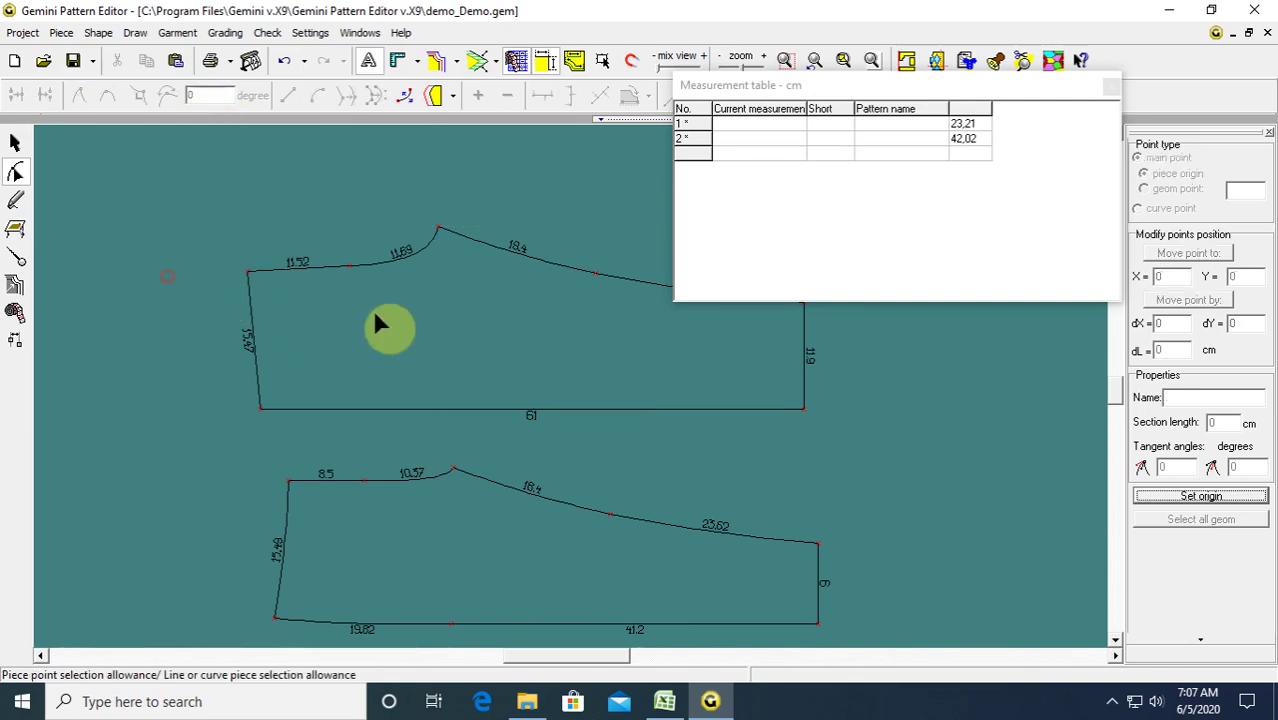
{"action": "left_click", "coordinate": [430, 350]}
{"action": "scroll", "coordinate": [583, 399], "scroll_direction": "down", "scroll_amount": 2}
{"action": "scroll", "coordinate": [701, 466], "scroll_direction": "up", "scroll_amount": 1}
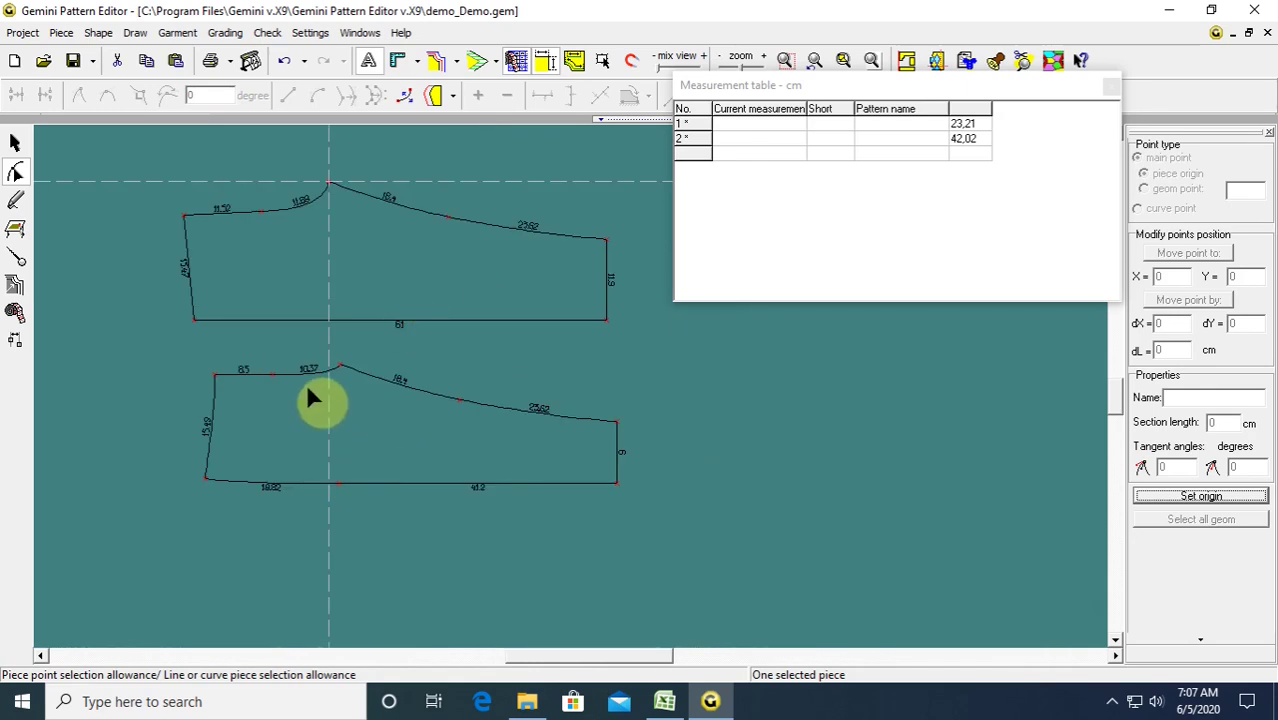
Measure the upper piece's crotch seam from waist to crotch tip along the contour and add it to the measurement table.
{"action": "left_click", "coordinate": [15, 312]}
{"action": "left_click", "coordinate": [184, 216]}
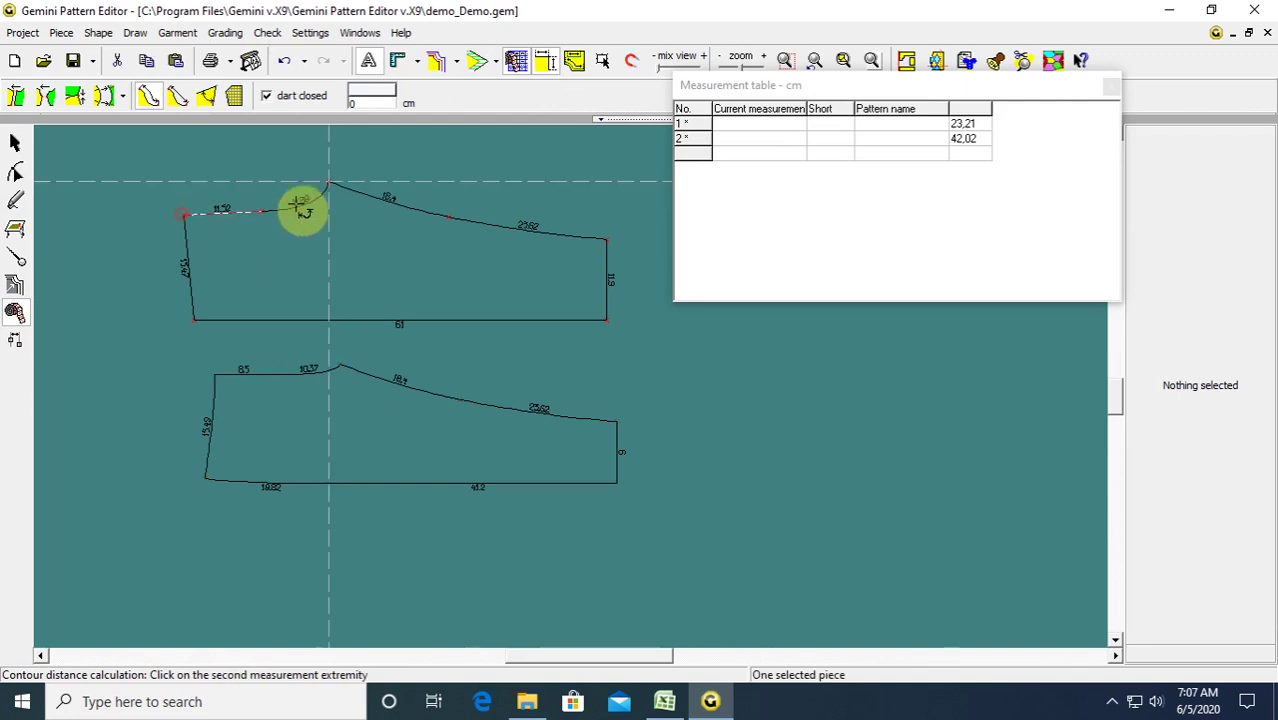
{"action": "left_click", "coordinate": [329, 184]}
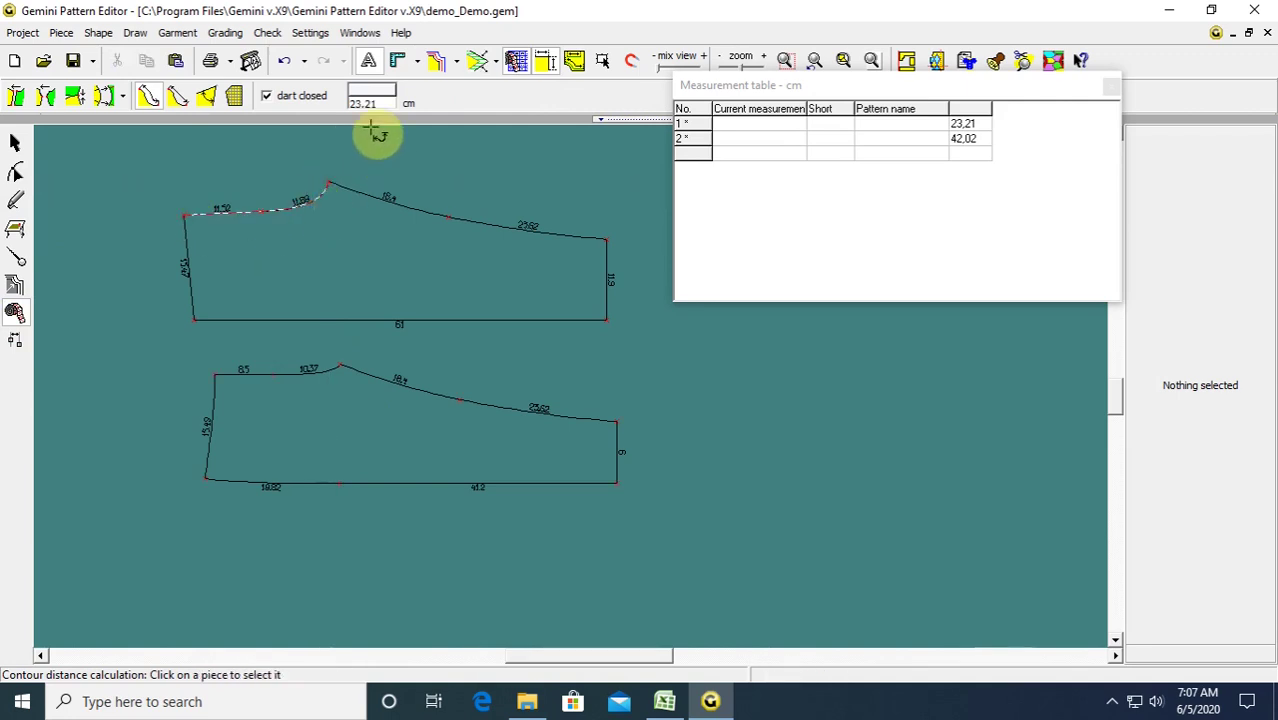
{"action": "right_click", "coordinate": [729, 153]}
{"action": "left_click", "coordinate": [757, 170]}
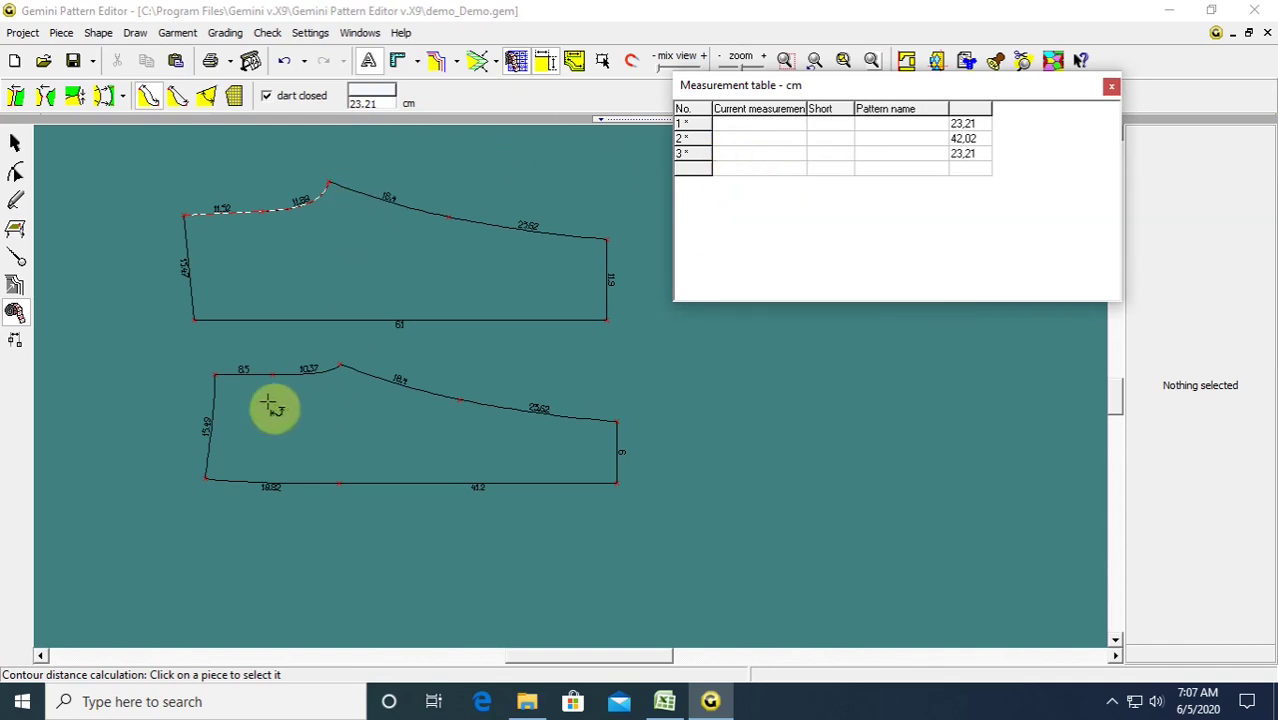
Measure the lower piece's crotch seam from waist to crotch tip and add it as a new measurement table row.
{"action": "left_click", "coordinate": [215, 375]}
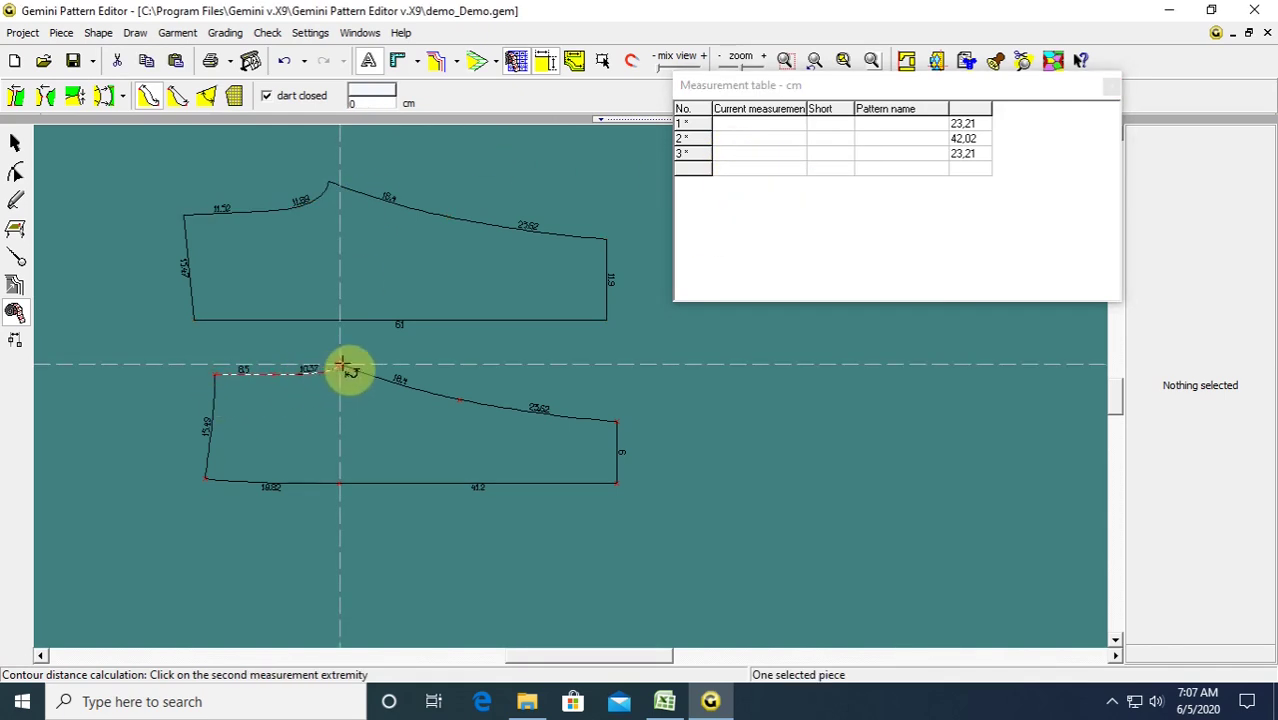
{"action": "left_click", "coordinate": [342, 368]}
{"action": "left_click", "coordinate": [755, 174]}
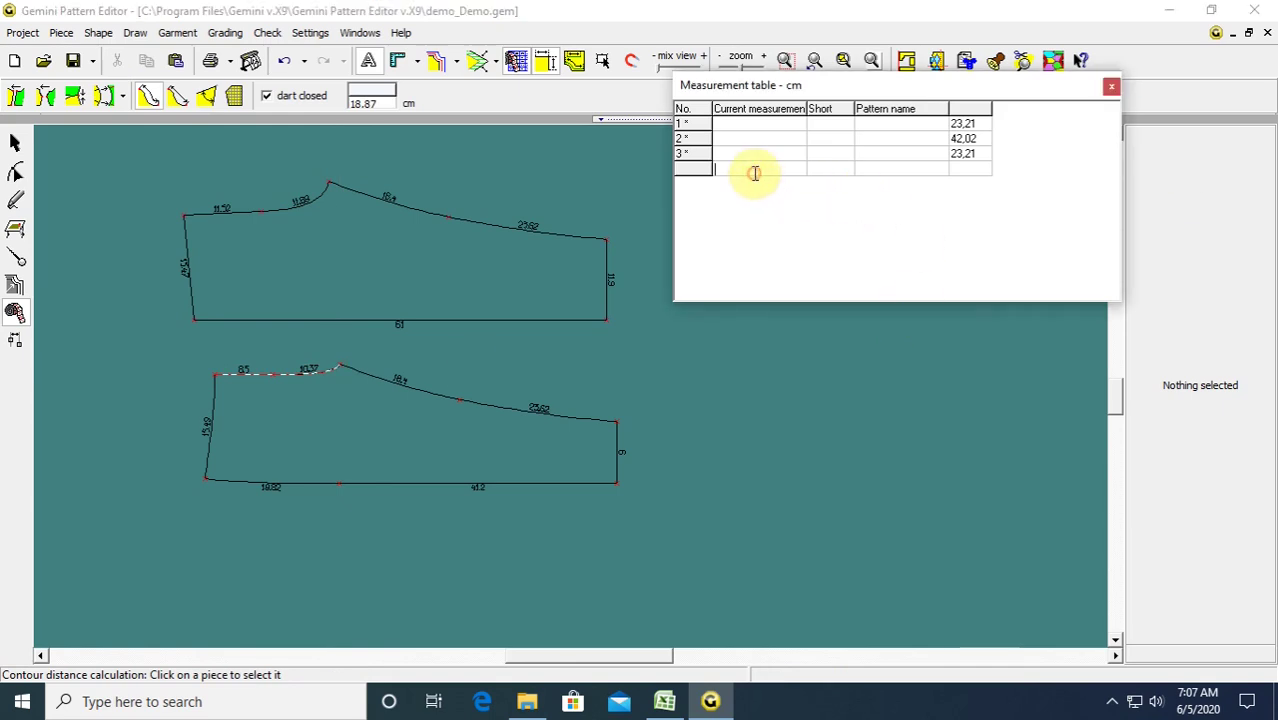
{"action": "right_click", "coordinate": [753, 172]}
{"action": "left_click", "coordinate": [762, 183]}
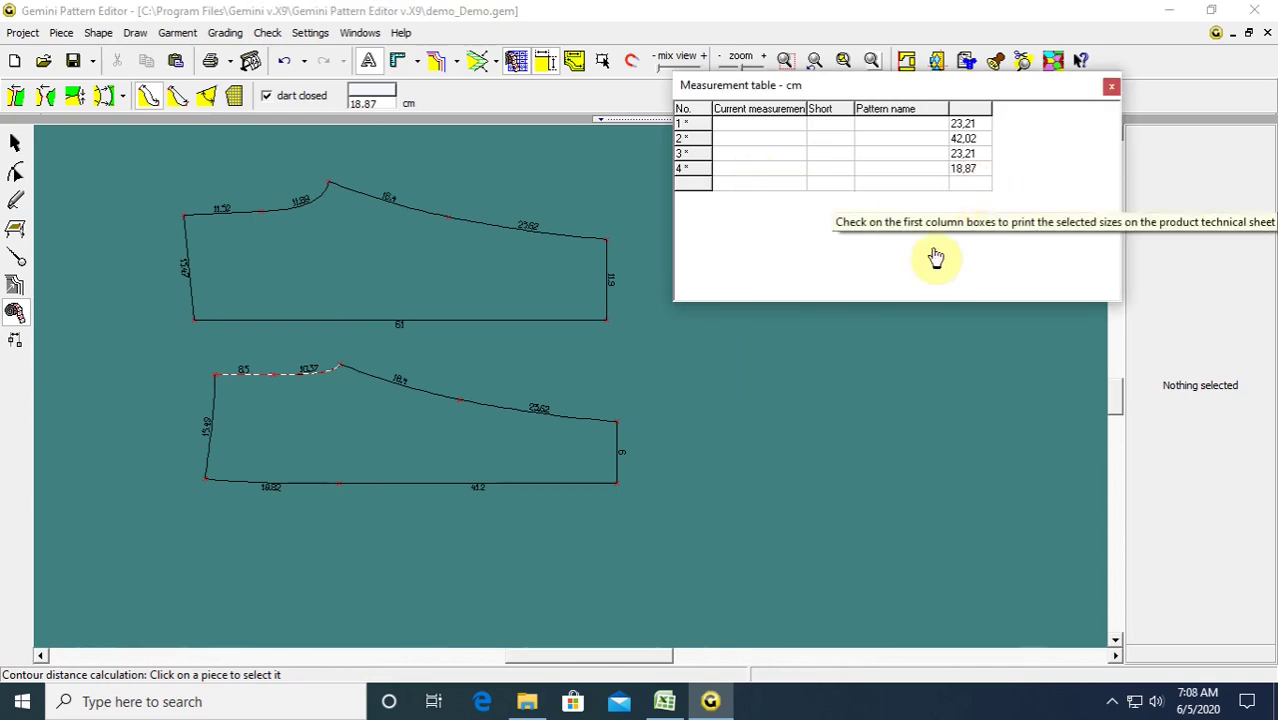
Check the size 104 front and back rise including belt in the Excel chart, and return to Gemini Pattern Editor.
{"action": "left_click", "coordinate": [665, 698]}
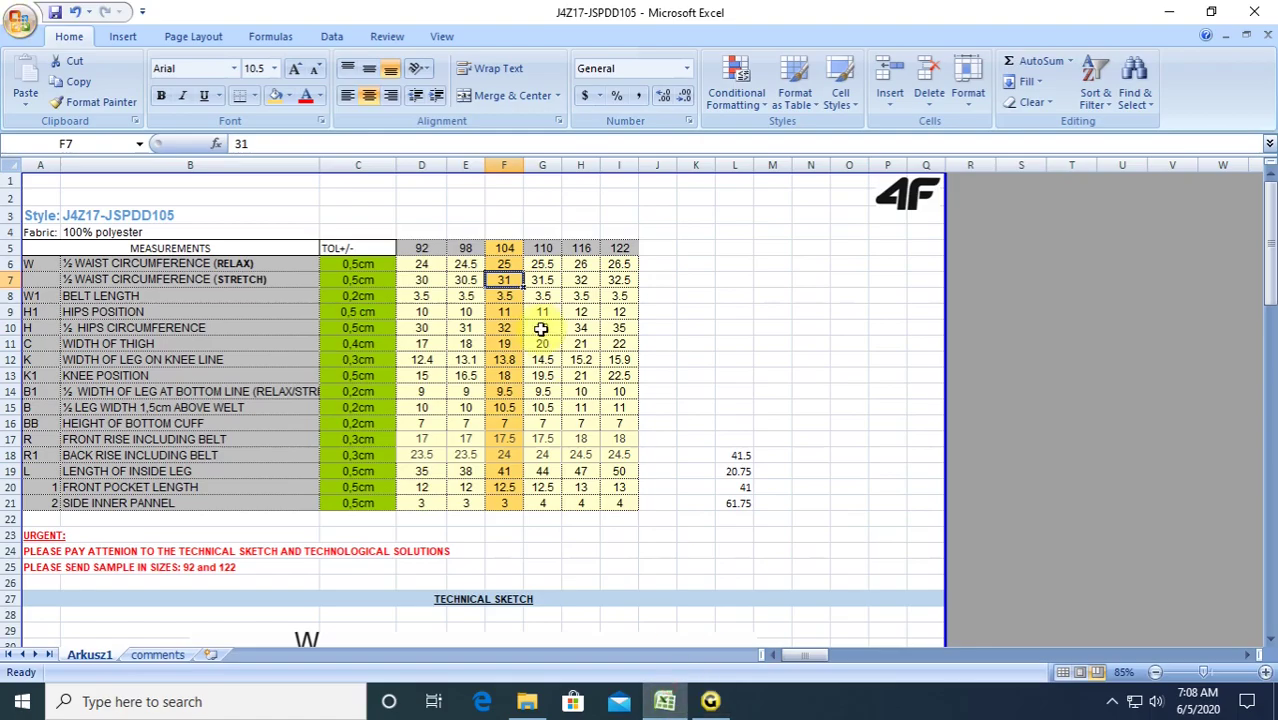
{"action": "left_click", "coordinate": [505, 440]}
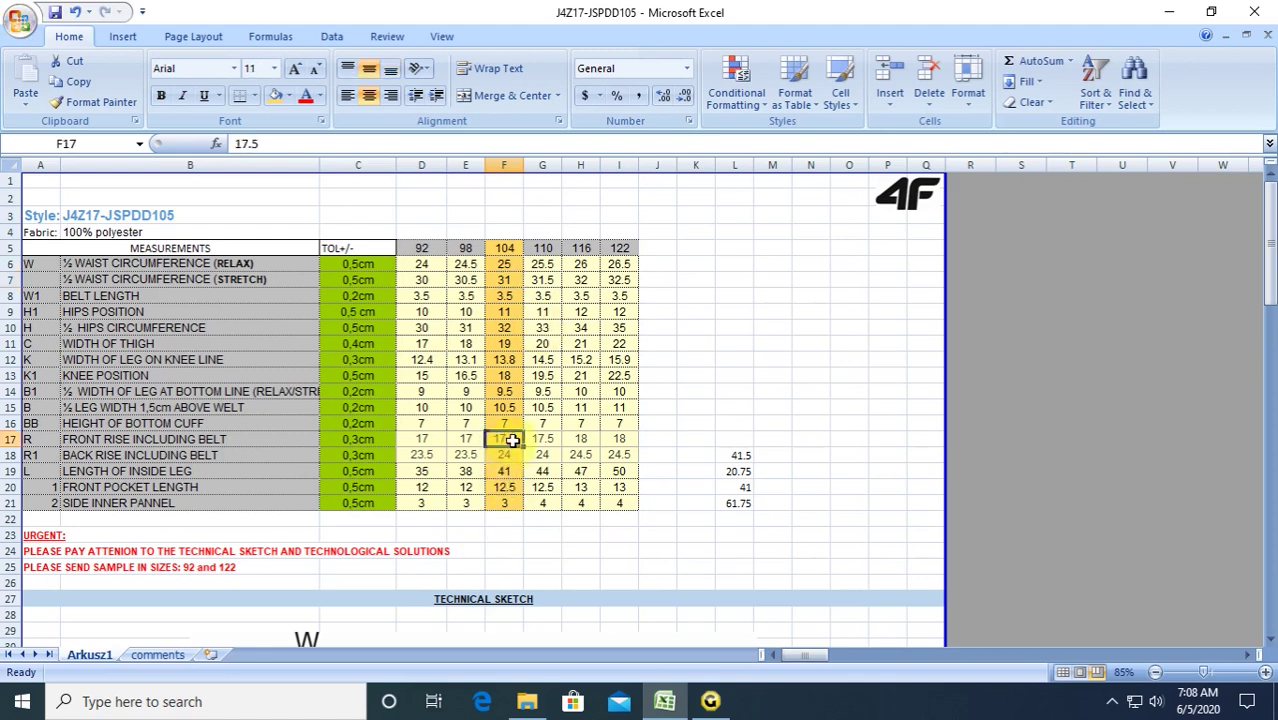
{"action": "left_click", "coordinate": [508, 456]}
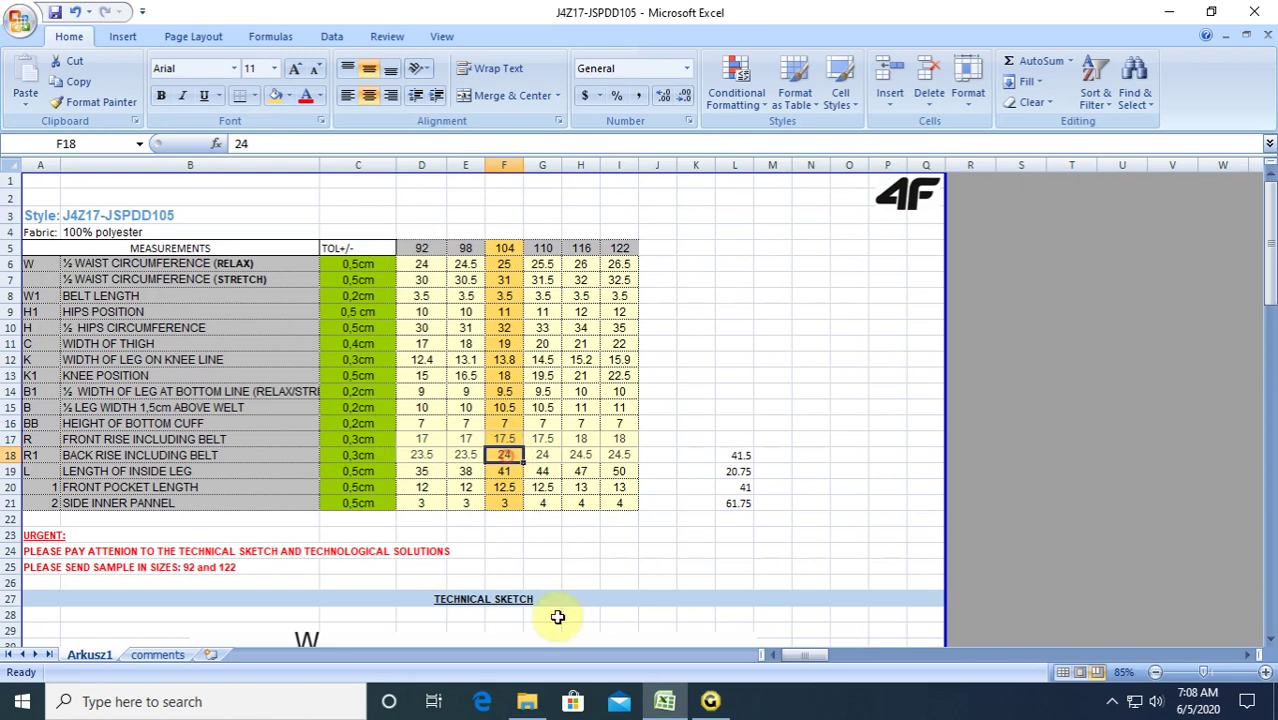
{"action": "left_click", "coordinate": [711, 701]}
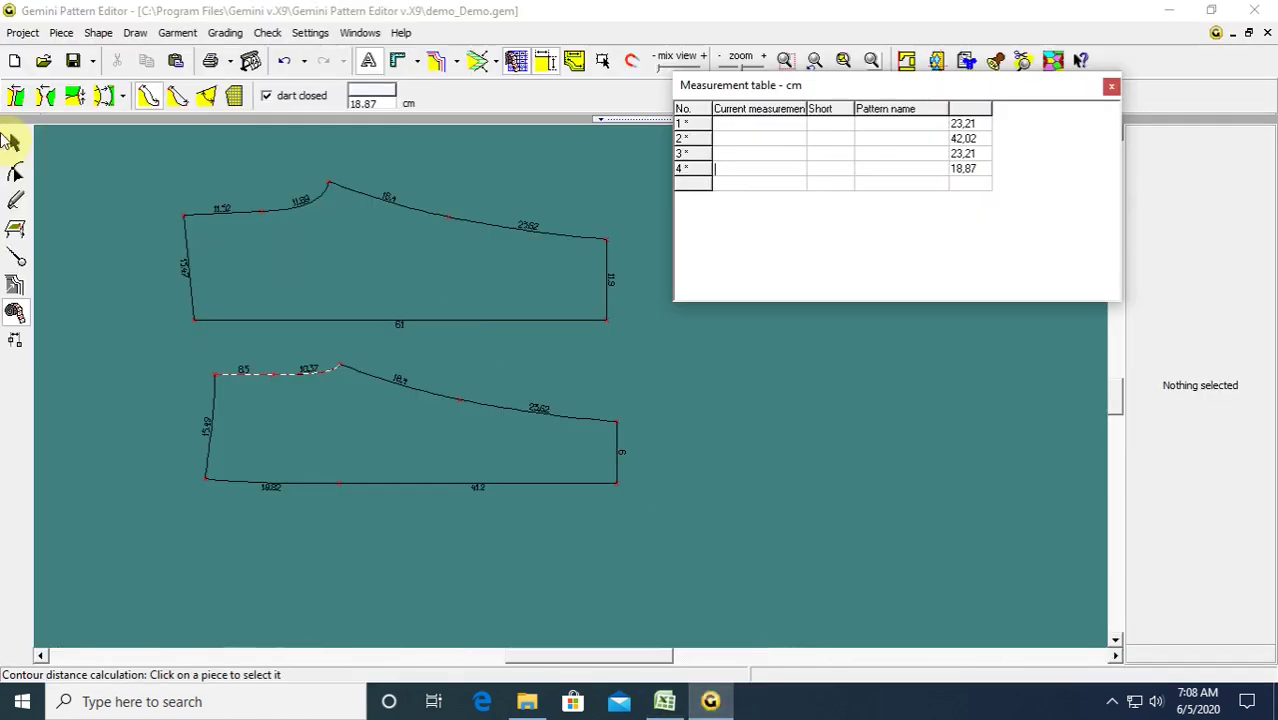
Raise the upper piece's crotch tip about 1.4 cm to bring its crotch seam length to about 24 cm.
{"action": "left_click", "coordinate": [15, 172]}
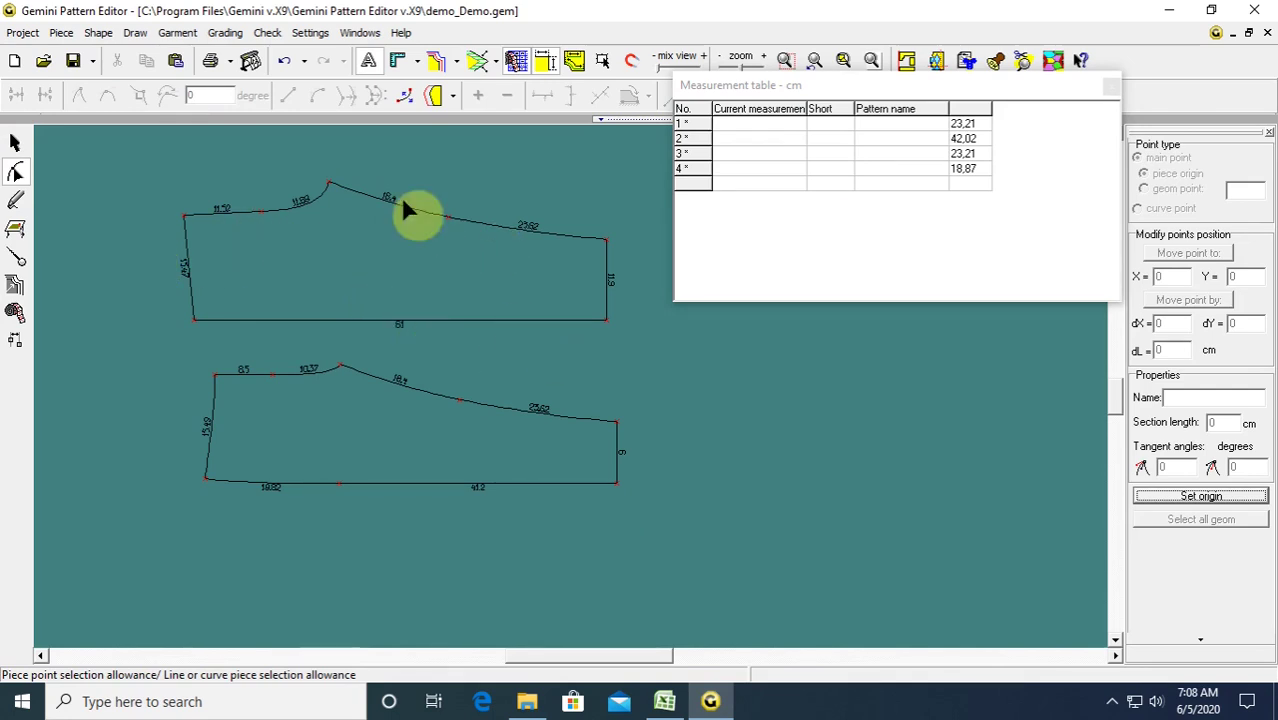
{"action": "left_click_drag", "start_coordinate": [310, 156], "coordinate": [358, 220]}
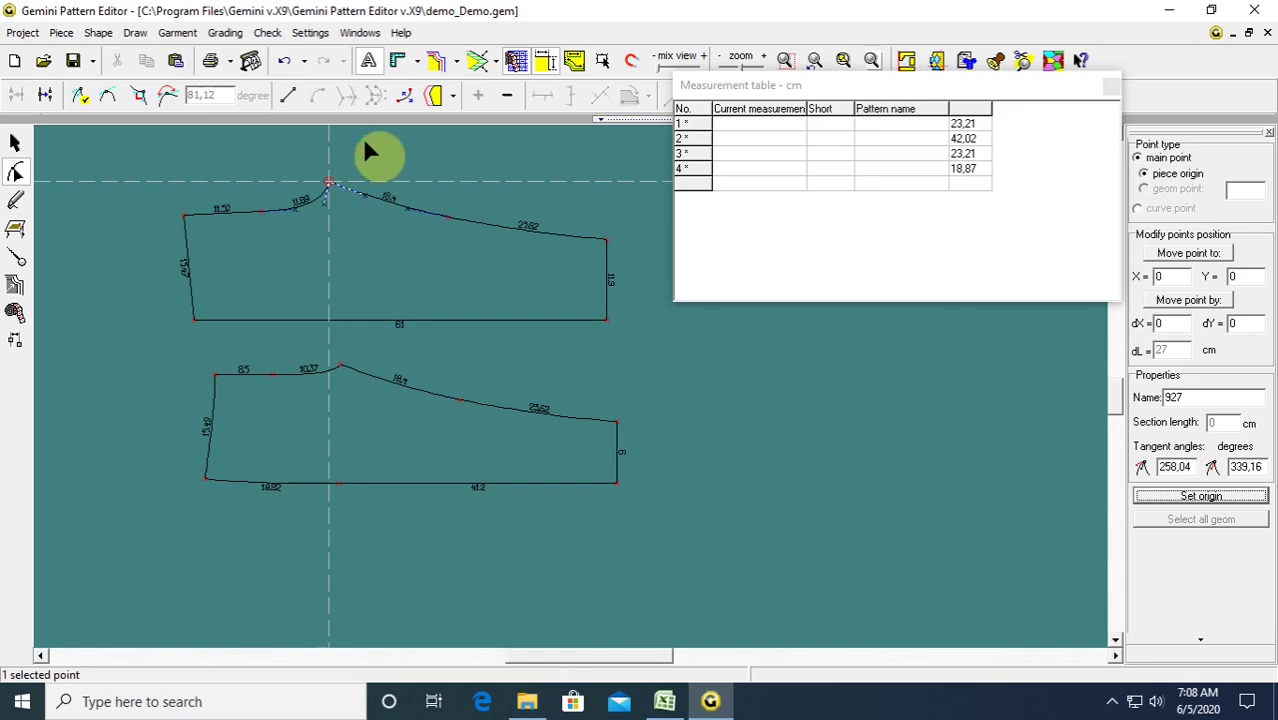
{"action": "key", "text": "Up"}
{"action": "key", "text": "Up"}
{"action": "key", "text": "Up"}
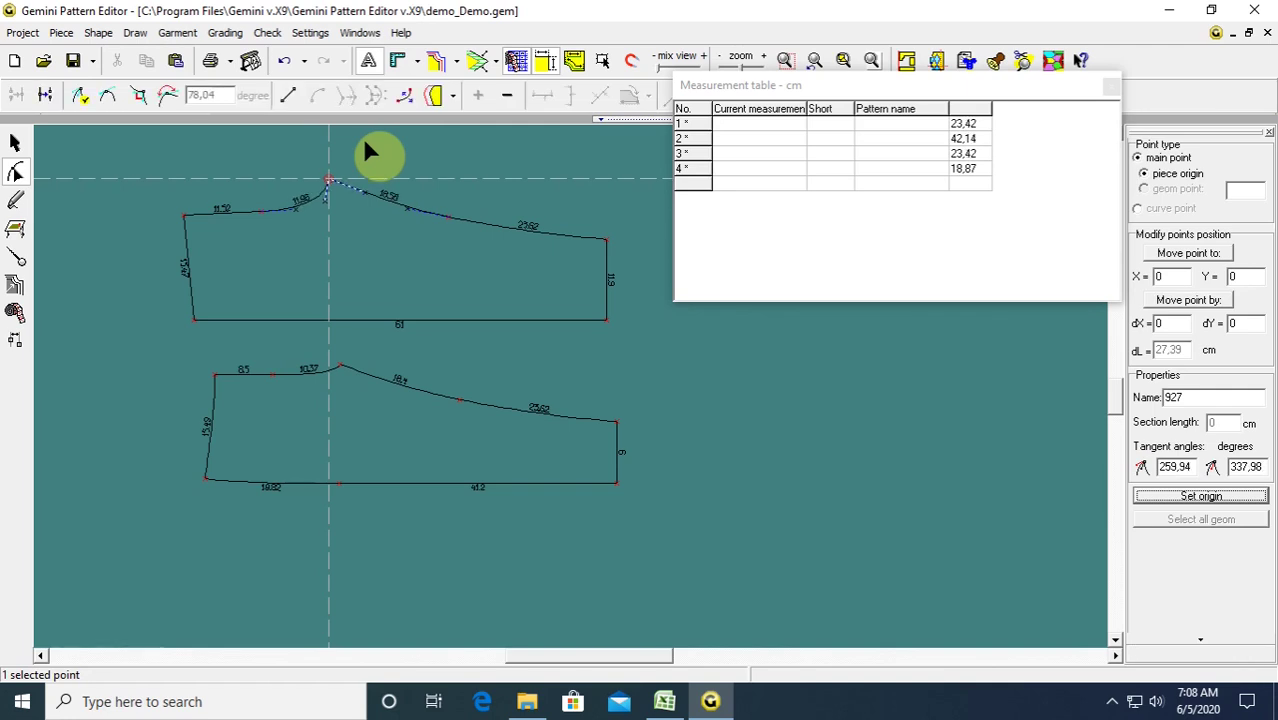
{"action": "key", "text": "Up"}
{"action": "key", "text": "Up"}
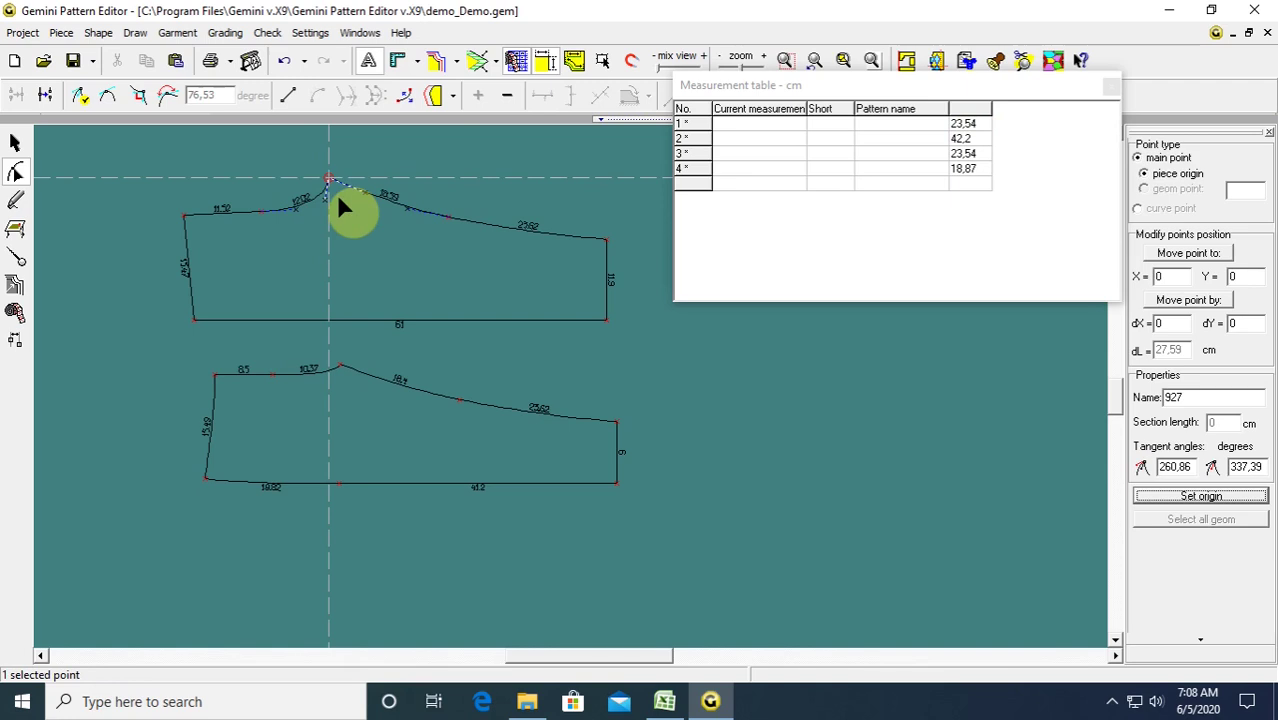
{"action": "key", "text": "Up"}
{"action": "key", "text": "Up"}
{"action": "key", "text": "Up"}
{"action": "key", "text": "Up"}
{"action": "key", "text": "Up"}
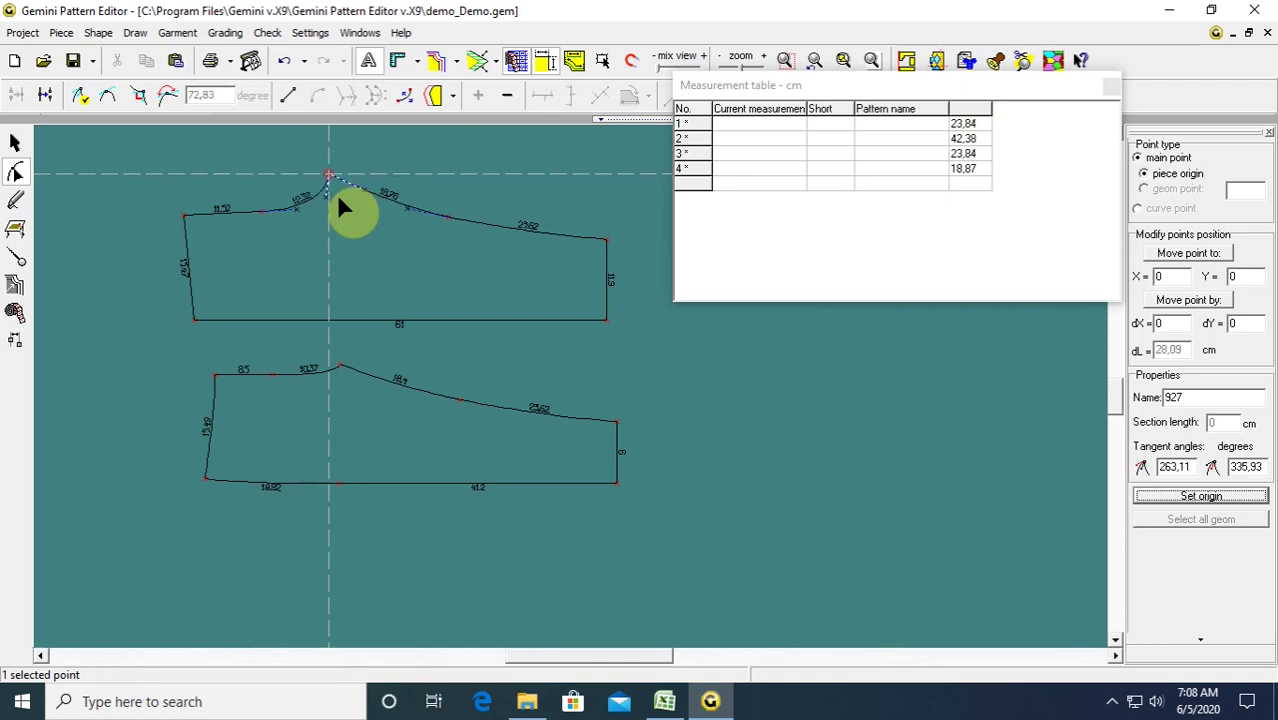
{"action": "key", "text": "Up"}
{"action": "key", "text": "Up"}
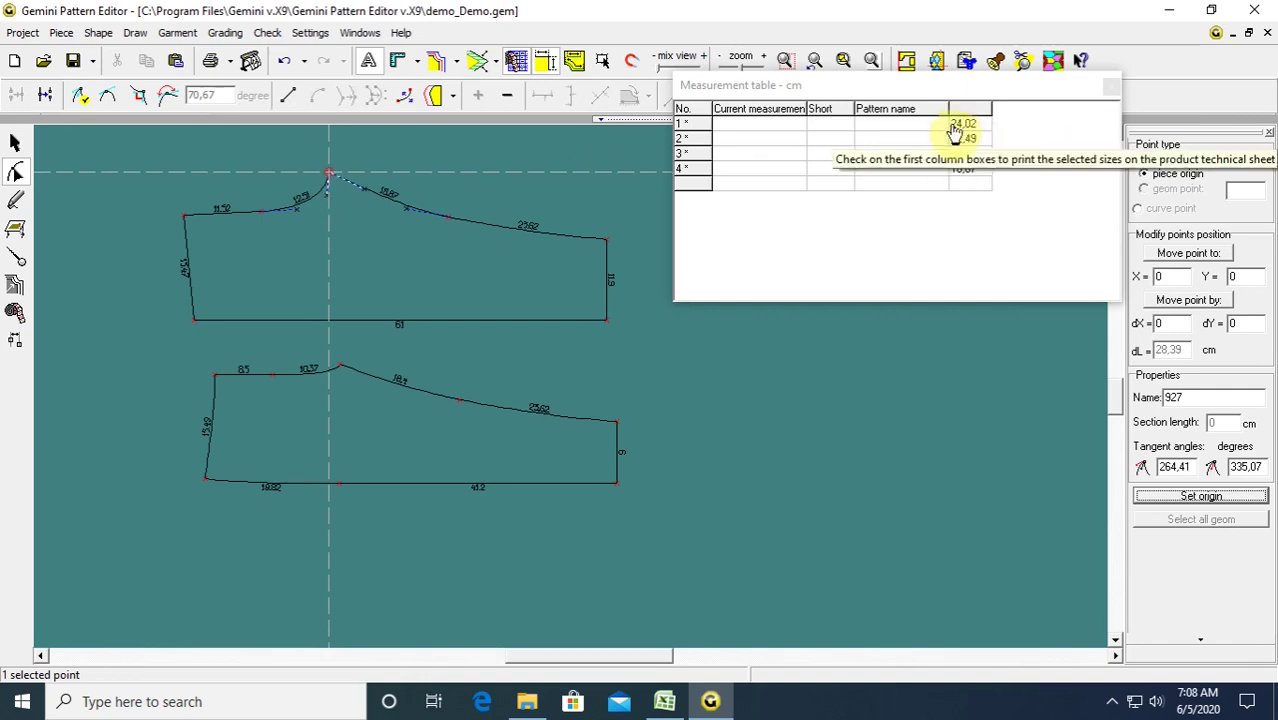
Lower the lower piece's crotch tip about 0.9 cm to shorten its crotch seam to about 18.75 cm.
{"action": "left_click", "coordinate": [327, 350]}
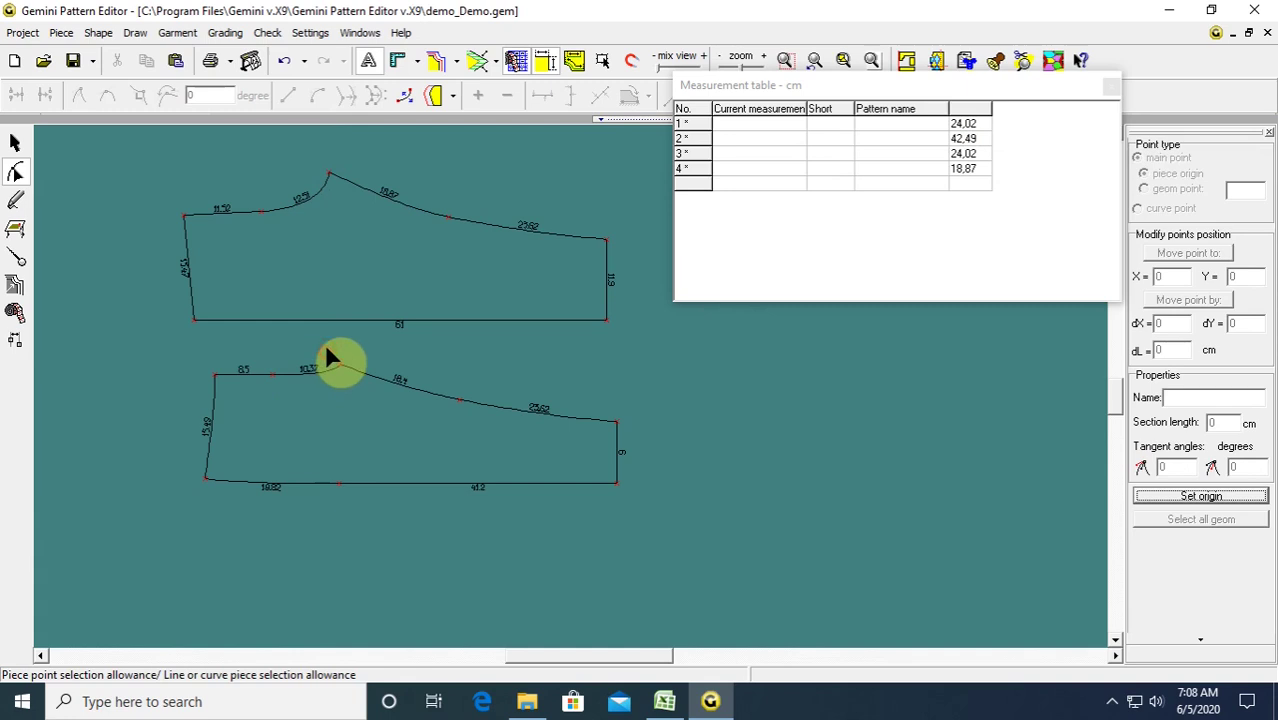
{"action": "left_click_drag", "start_coordinate": [340, 366], "coordinate": [347, 373]}
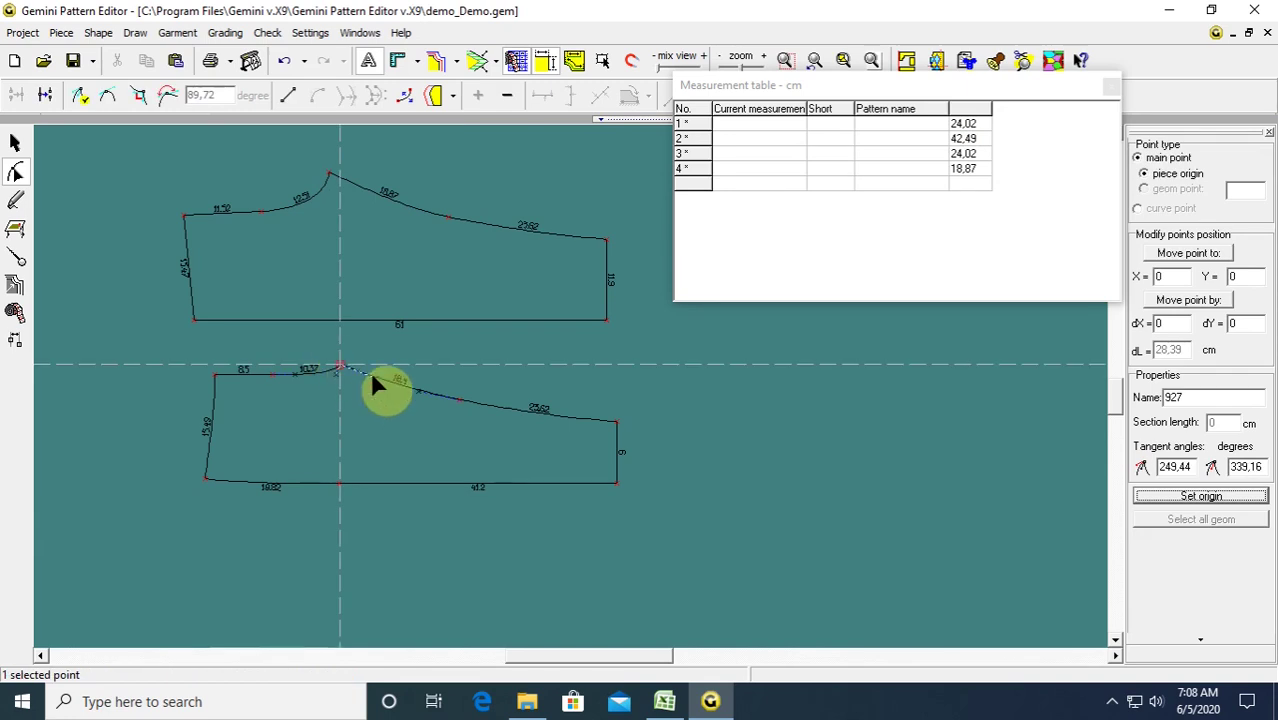
{"action": "scroll", "coordinate": [371, 374], "scroll_direction": "up", "scroll_amount": 1}
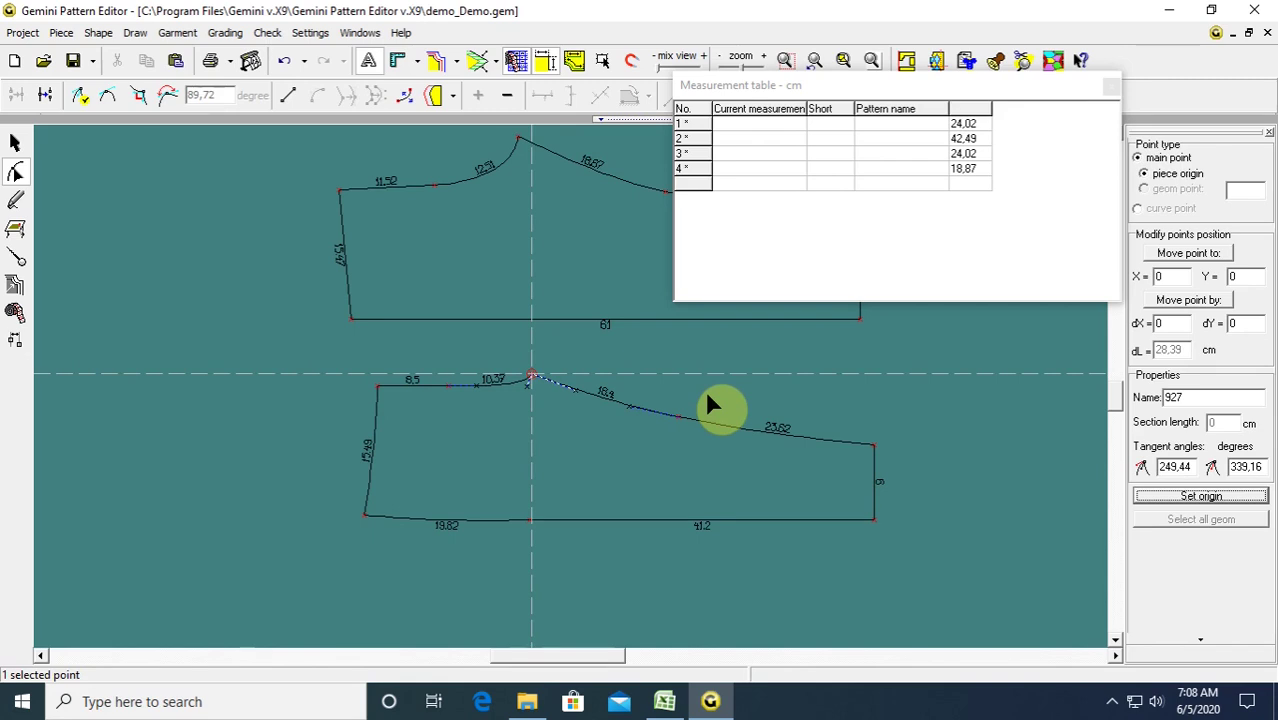
{"action": "left_click", "coordinate": [968, 168]}
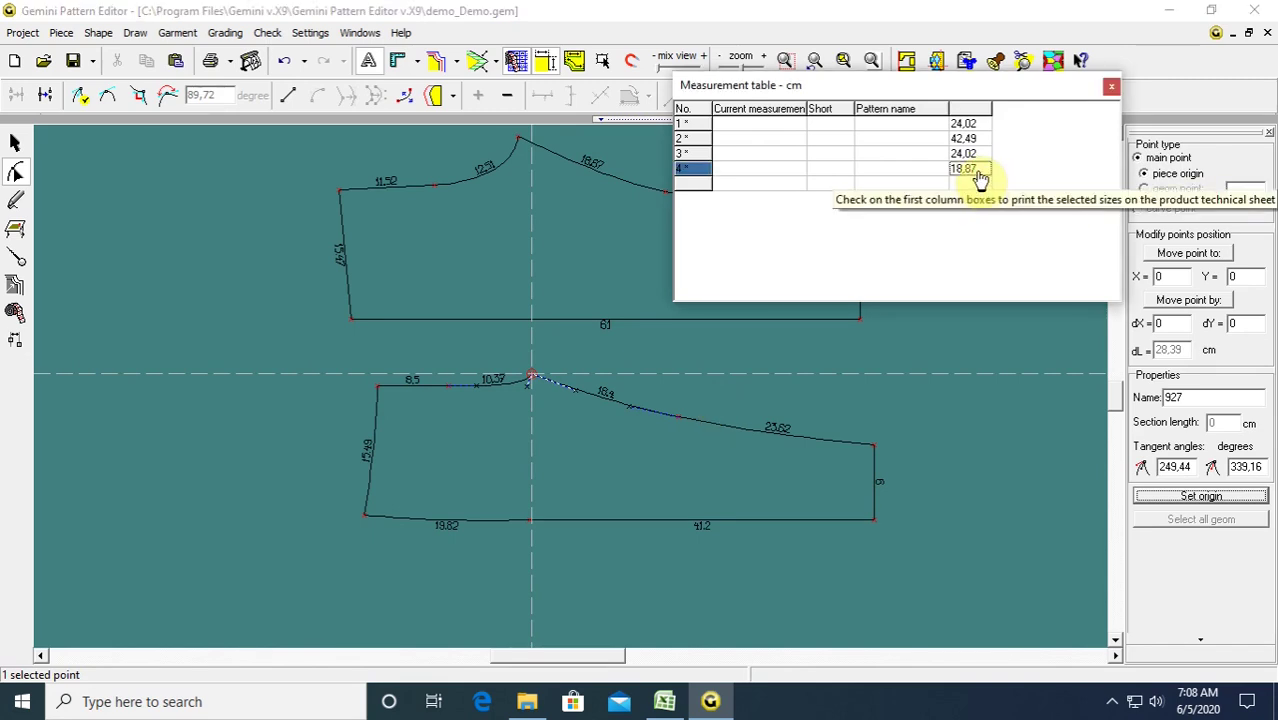
{"action": "left_click", "coordinate": [551, 399]}
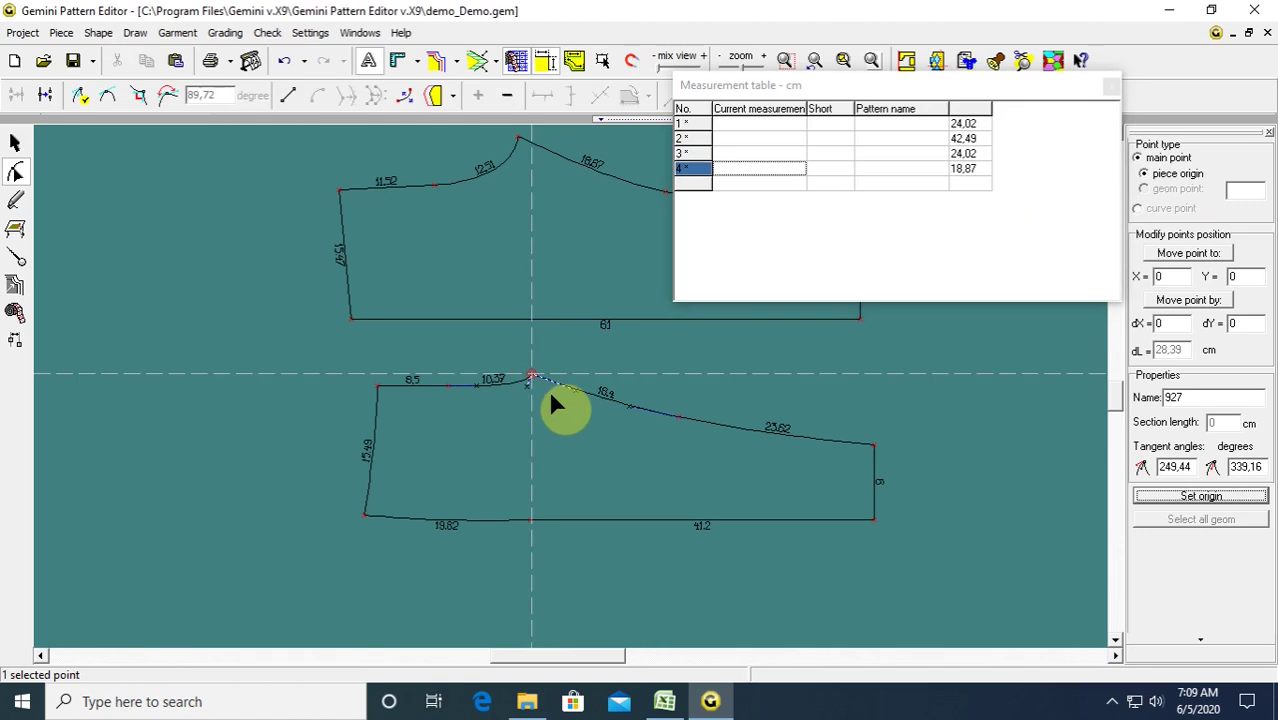
{"action": "key", "text": "Down"}
{"action": "key", "text": "Down"}
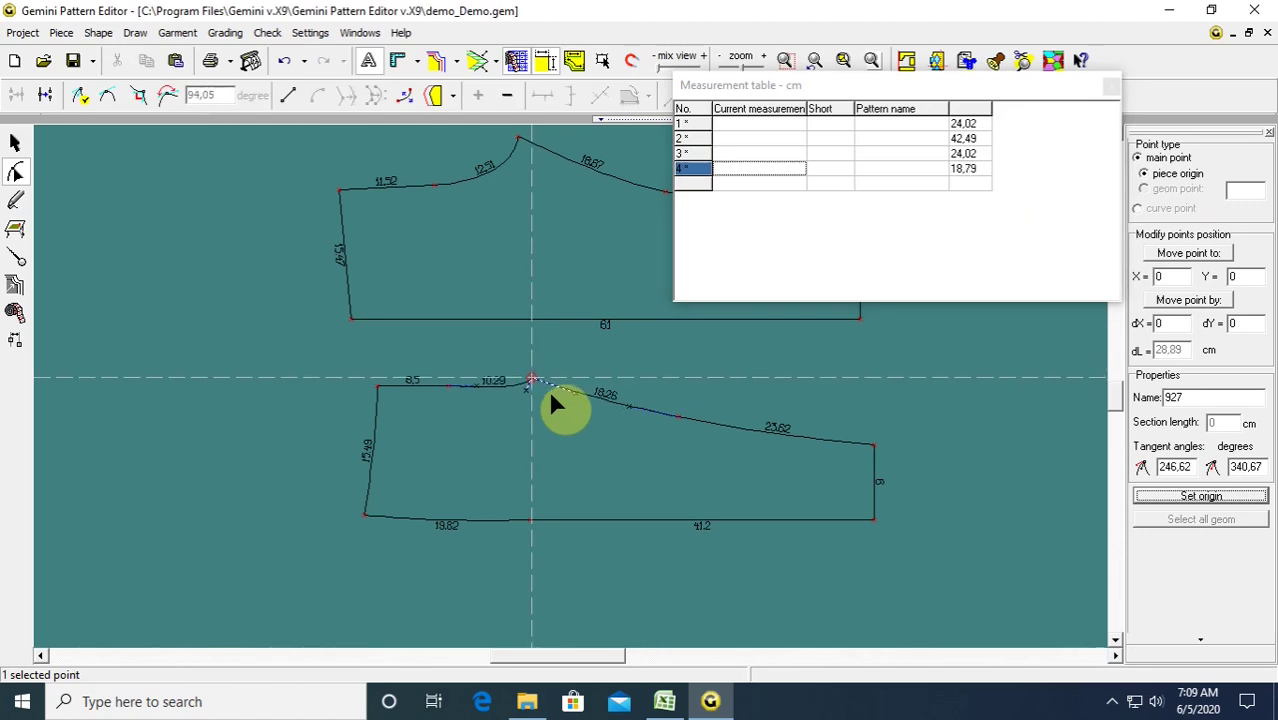
{"action": "key", "text": "Down"}
{"action": "key", "text": "Down"}
{"action": "key", "text": "Down"}
{"action": "key", "text": "Down"}
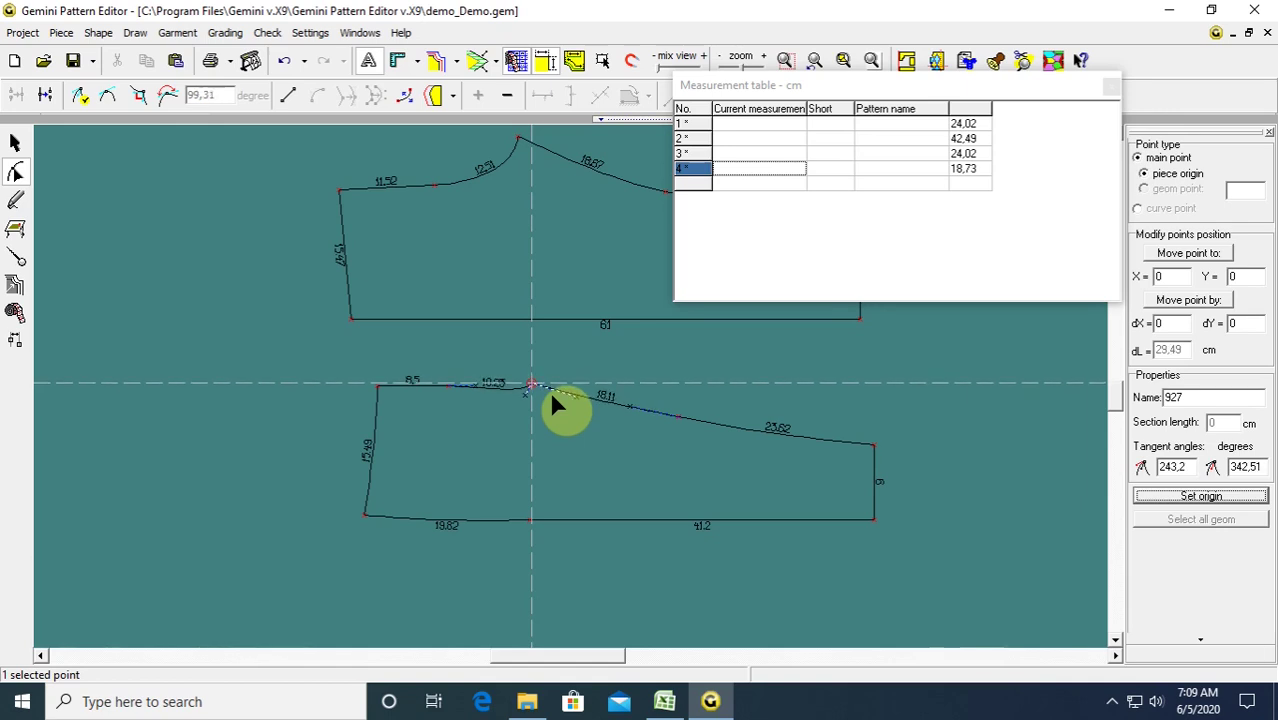
{"action": "key", "text": "Up"}
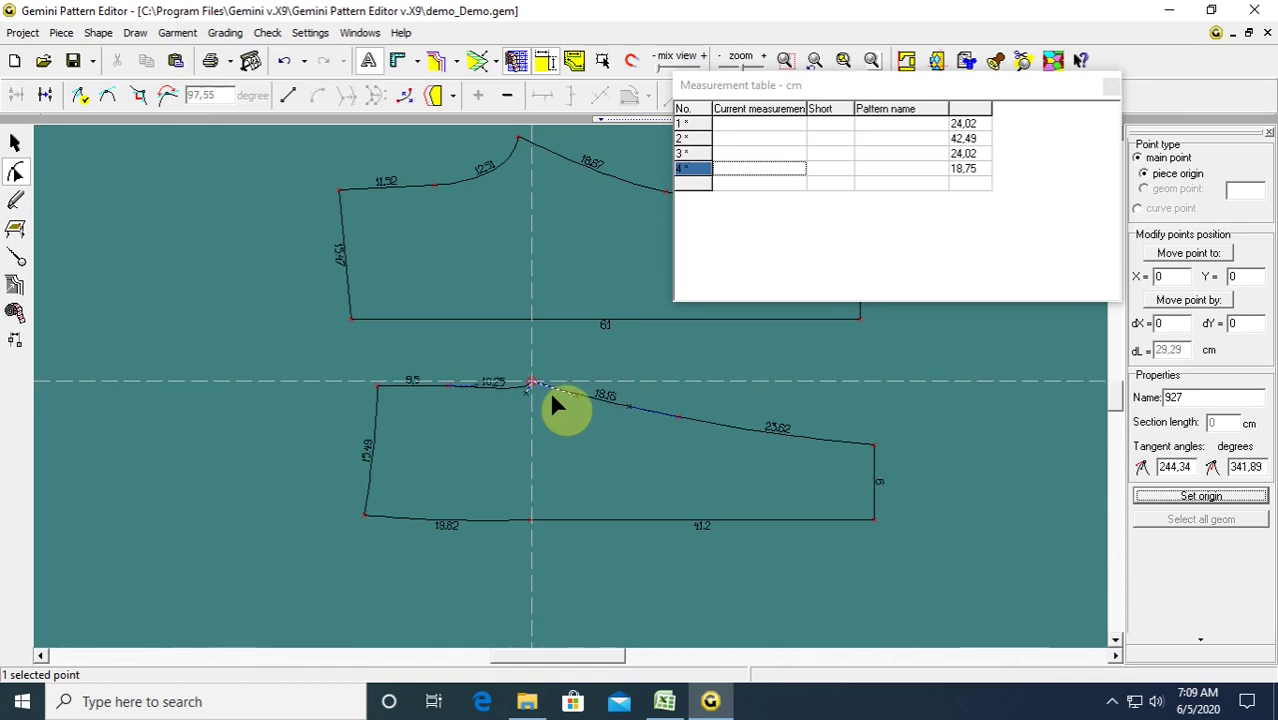
Adjust the curve tangent at the lower piece's crotch tip to flatten the crotch curve section to about 10.09 cm.
{"action": "scroll", "coordinate": [549, 390], "scroll_direction": "up", "scroll_amount": 1}
{"action": "scroll", "coordinate": [570, 385], "scroll_direction": "up", "scroll_amount": 2}
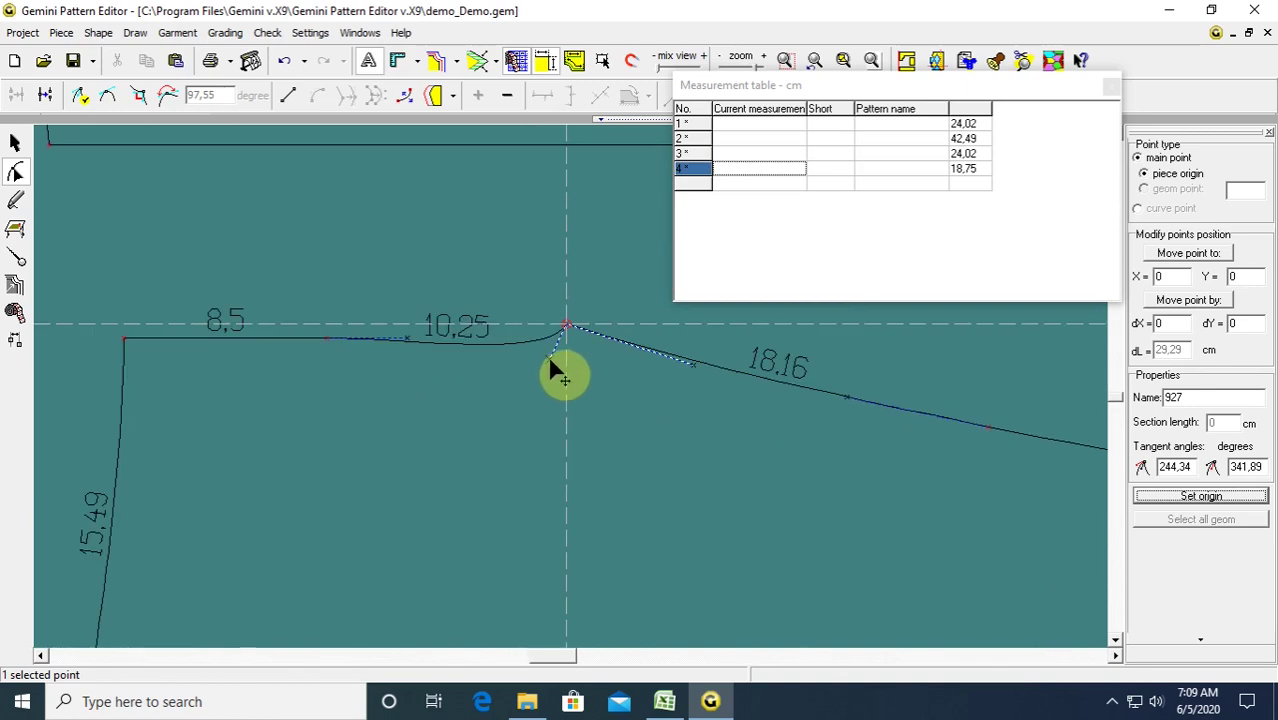
{"action": "left_click_drag", "start_coordinate": [549, 355], "coordinate": [549, 338]}
{"action": "left_click", "coordinate": [439, 279]}
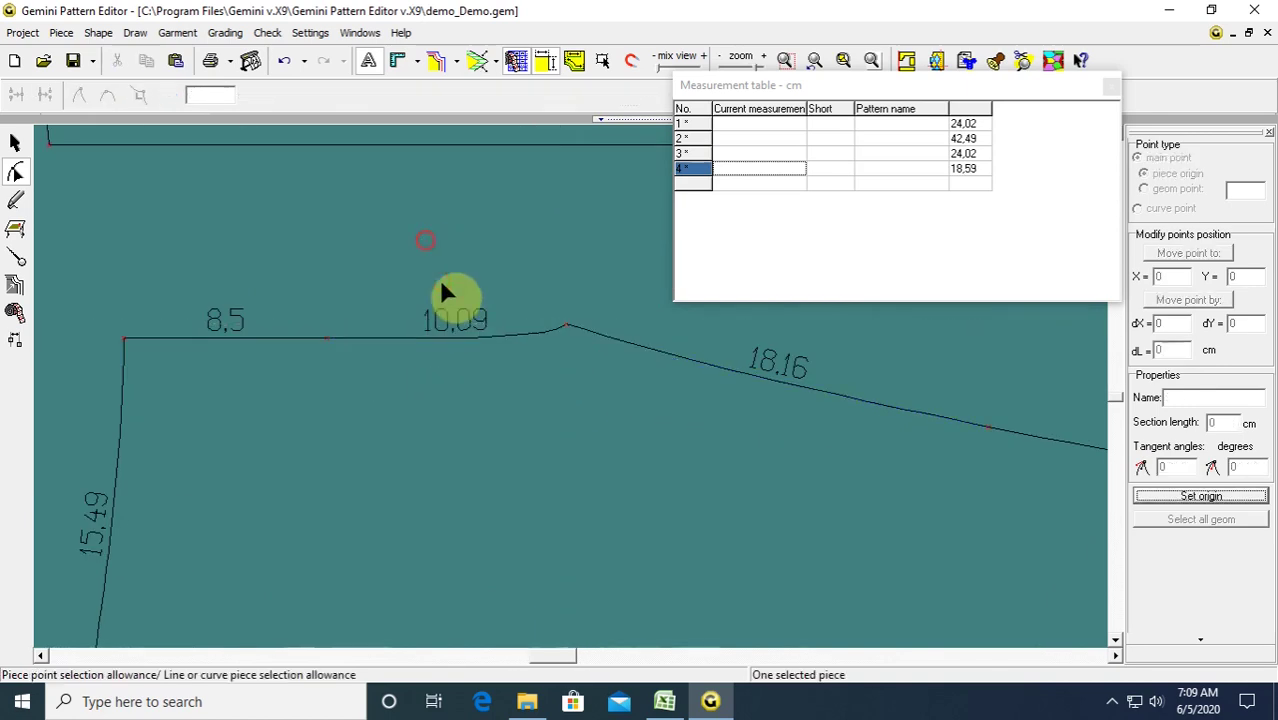
Check the position of the lower piece's crotch curve start point relative to the crotch tip.
{"action": "scroll", "coordinate": [535, 355], "scroll_direction": "down", "scroll_amount": 2}
{"action": "scroll", "coordinate": [538, 364], "scroll_direction": "down", "scroll_amount": 2}
{"action": "left_click", "coordinate": [566, 177]}
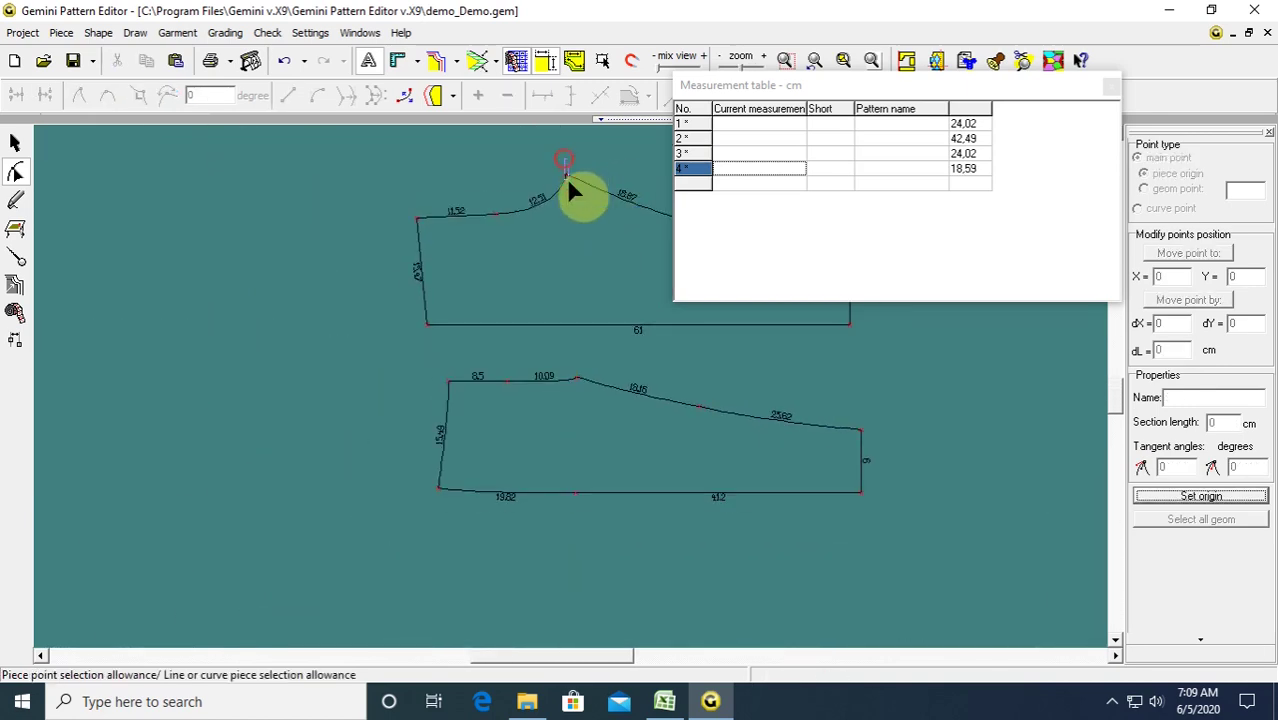
{"action": "left_click", "coordinate": [575, 378]}
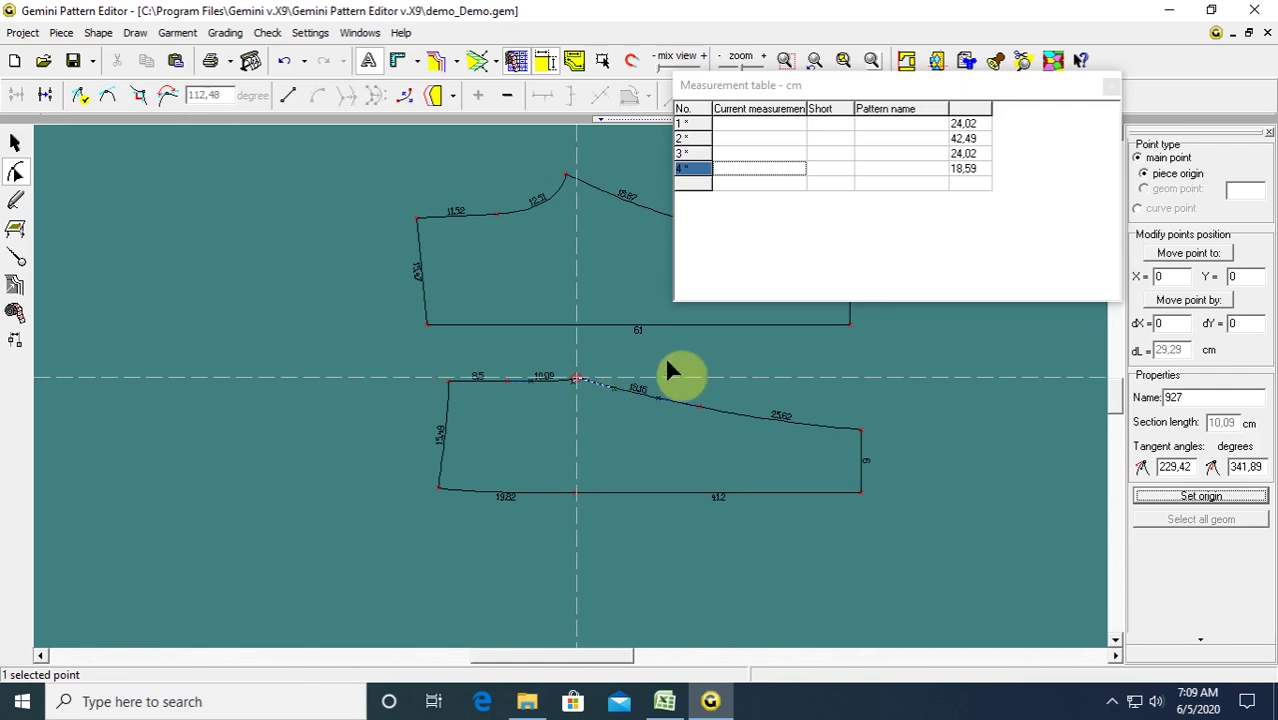
{"action": "scroll", "coordinate": [449, 433], "scroll_direction": "up", "scroll_amount": 1}
{"action": "scroll", "coordinate": [568, 382], "scroll_direction": "up", "scroll_amount": 2}
{"action": "left_click", "coordinate": [343, 370]}
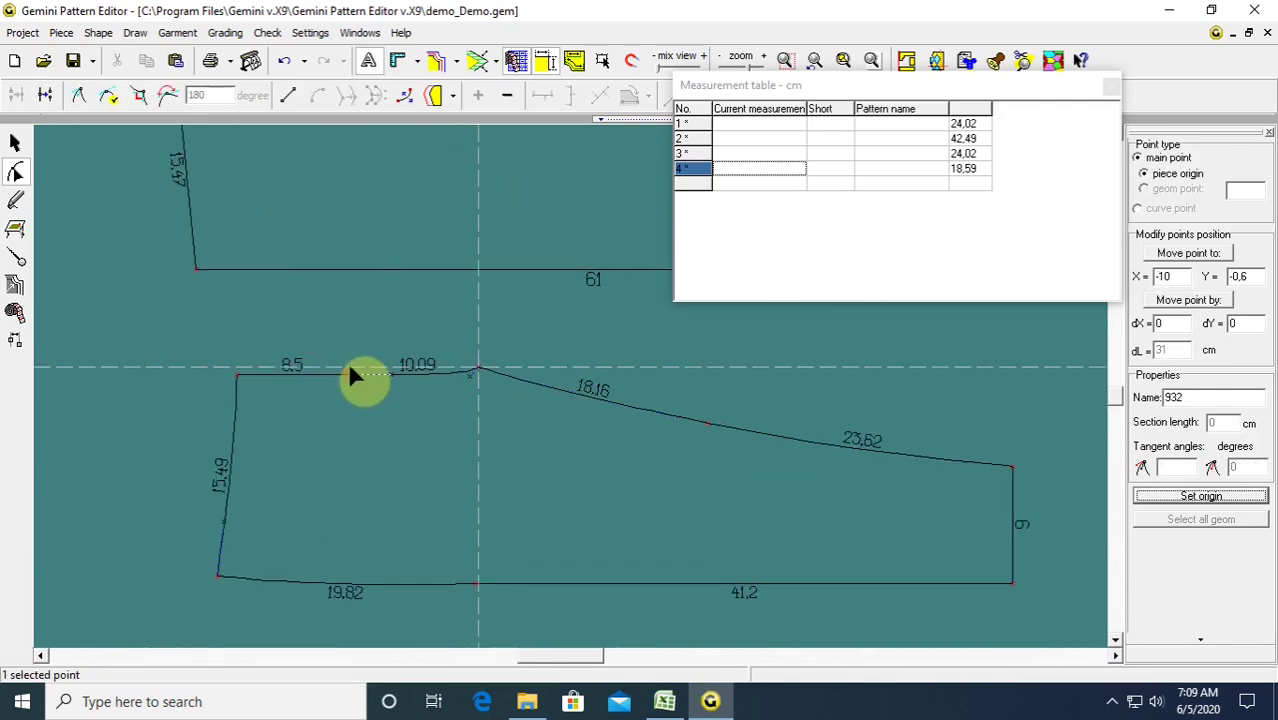
{"action": "left_click_drag", "start_coordinate": [331, 348], "coordinate": [364, 390]}
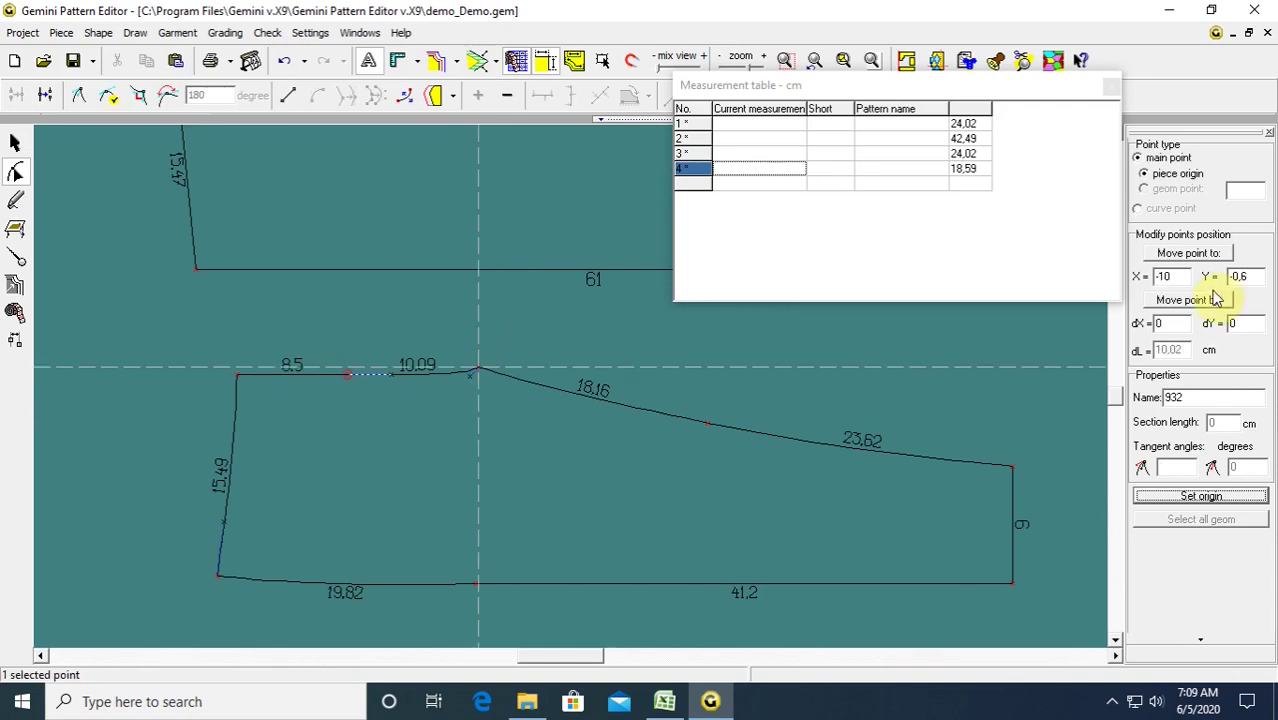
{"action": "left_click", "coordinate": [1238, 276]}
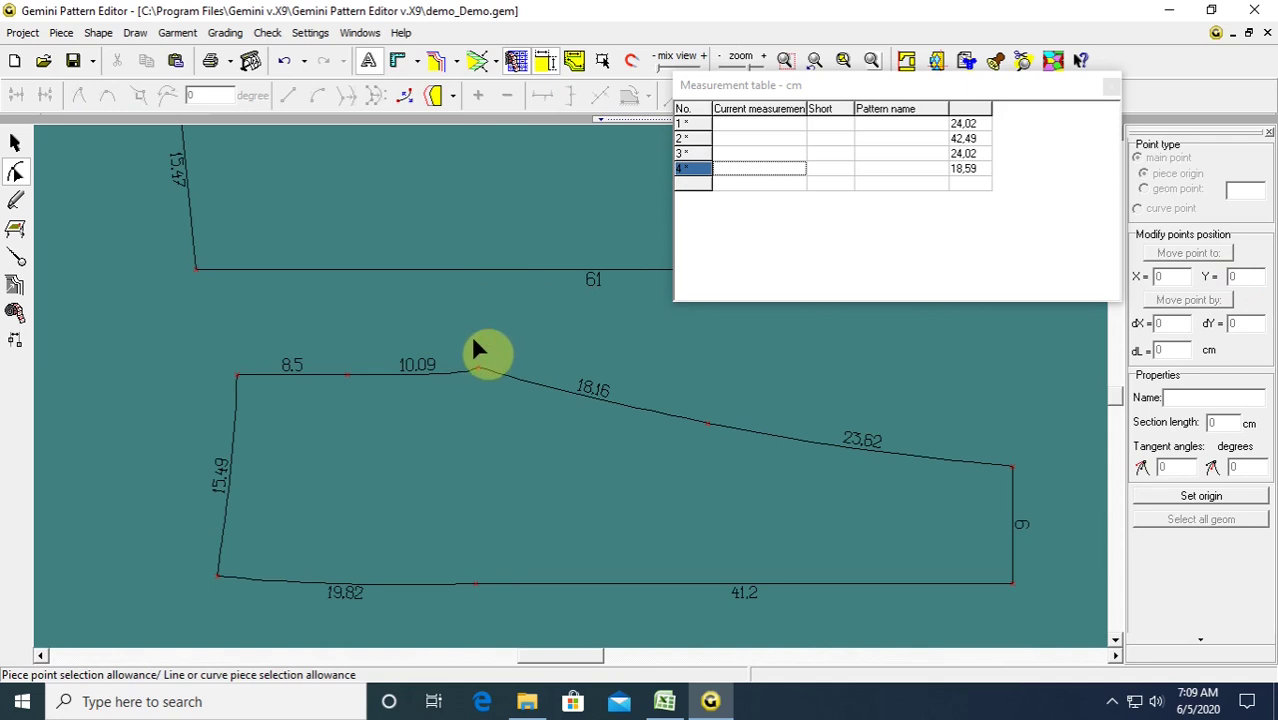
{"action": "left_click_drag", "start_coordinate": [471, 334], "coordinate": [435, 326]}
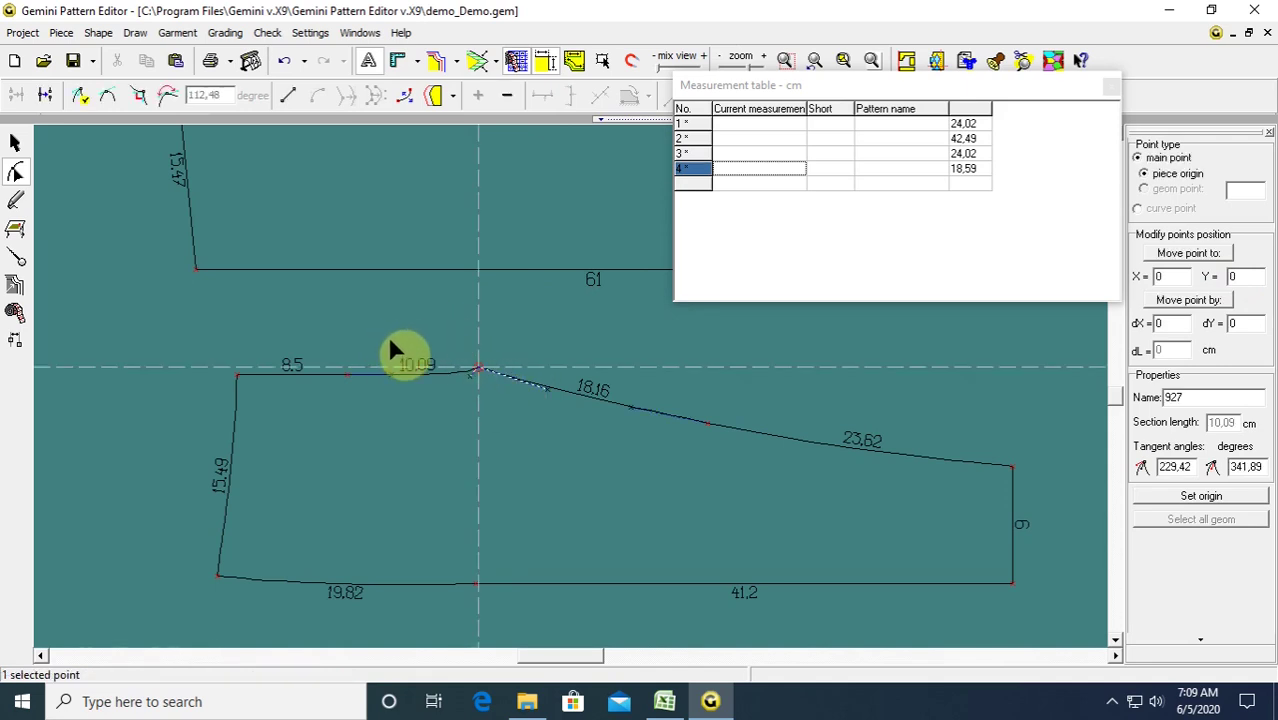
{"action": "left_click", "coordinate": [390, 342]}
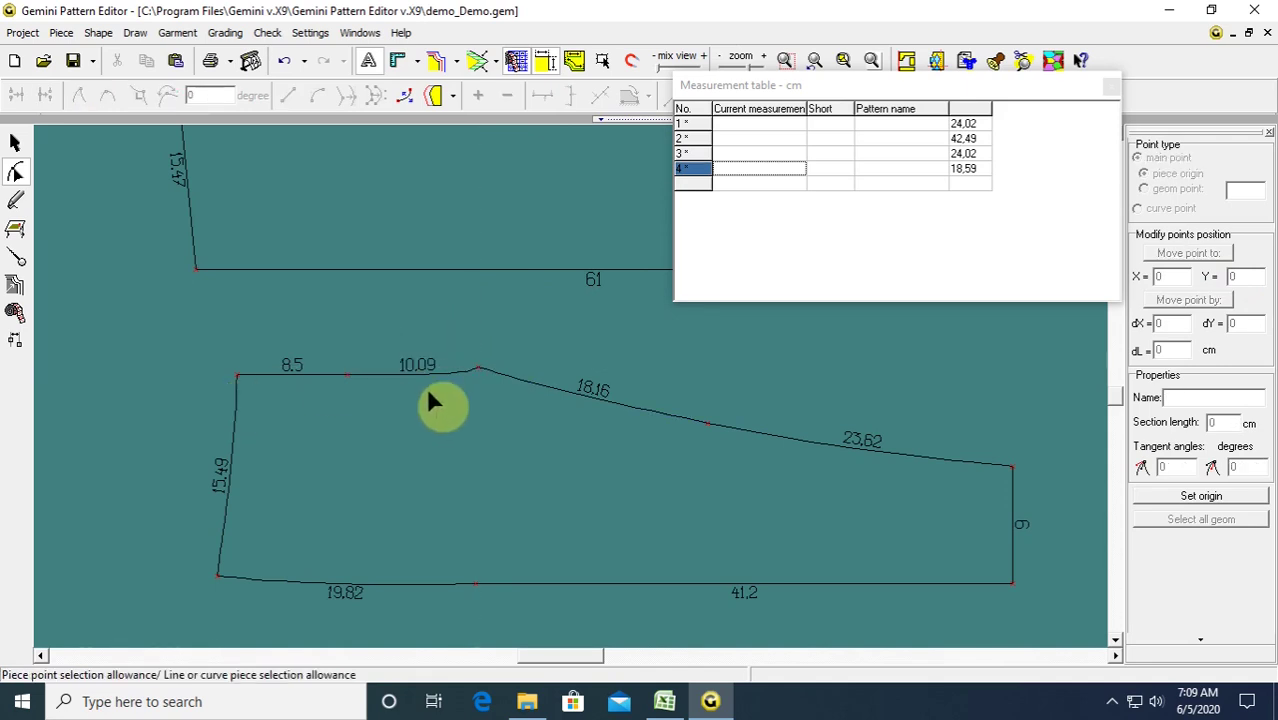
Move the lower piece's waist corner at the crotch seam 1 cm inward so the straight section is 7.5 cm.
{"action": "left_click", "coordinate": [206, 340]}
{"action": "key", "text": "Right"}
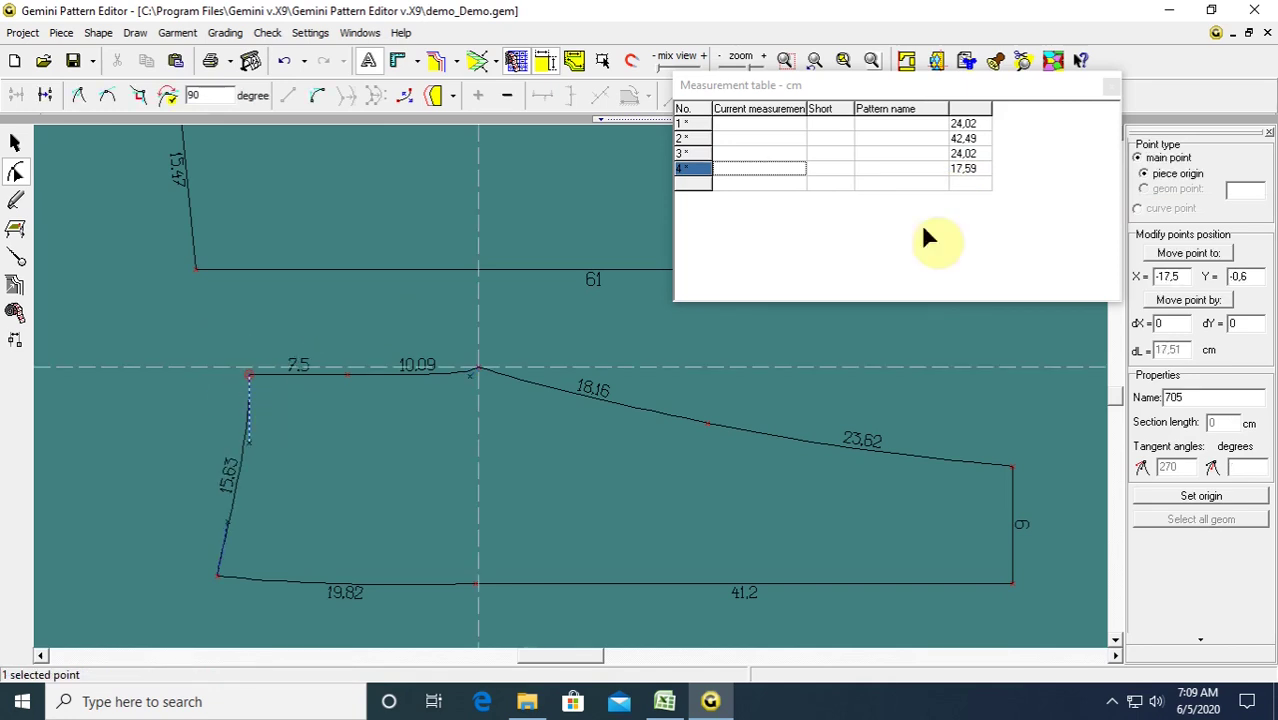
{"action": "left_click", "coordinate": [966, 168]}
{"action": "left_click", "coordinate": [257, 317]}
{"action": "scroll", "coordinate": [380, 352], "scroll_direction": "down", "scroll_amount": 6}
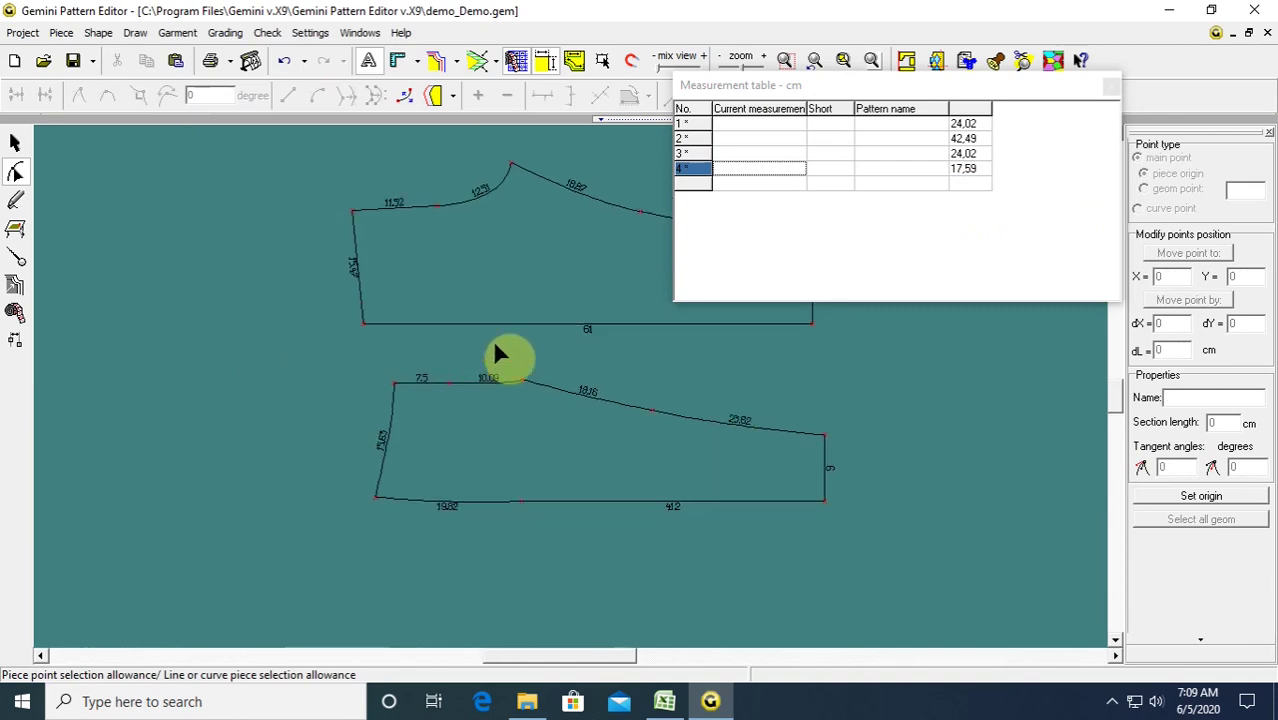
Shift the upper piece slightly away from the lower one and lower its crotch tip about 0.2 cm.
{"action": "scroll", "coordinate": [582, 399], "scroll_direction": "up", "scroll_amount": 2}
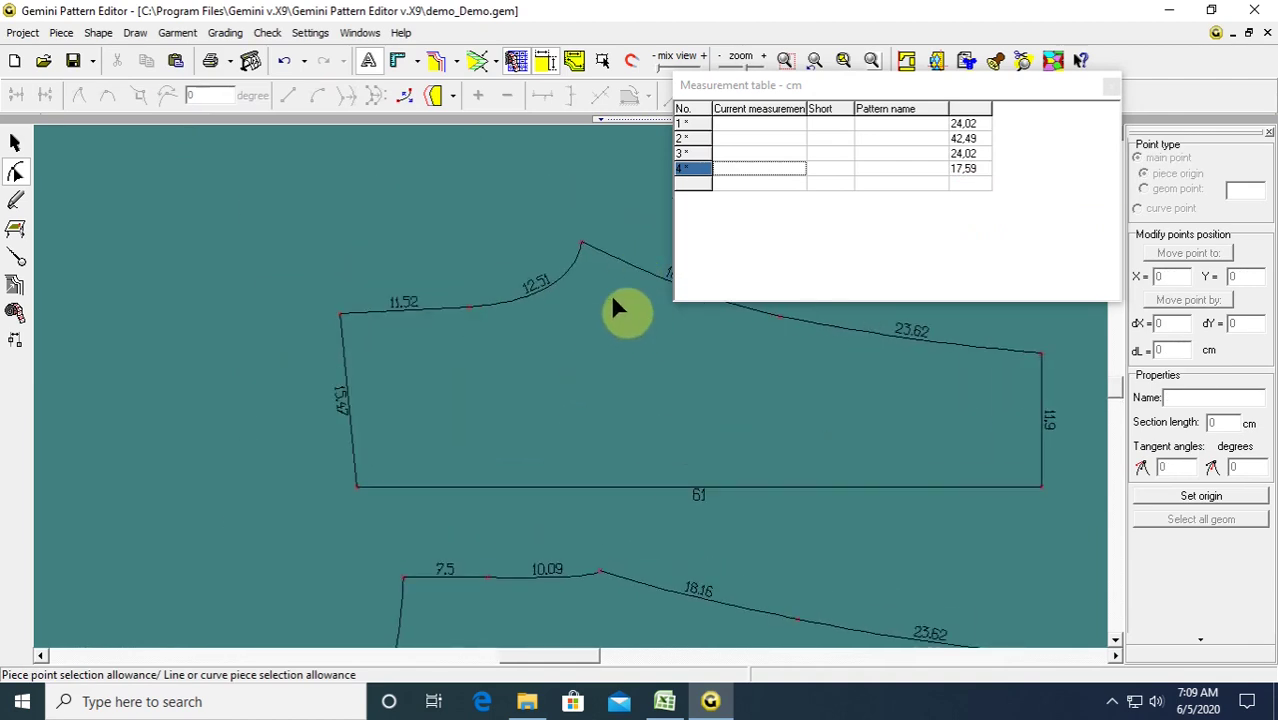
{"action": "left_click", "coordinate": [14, 143]}
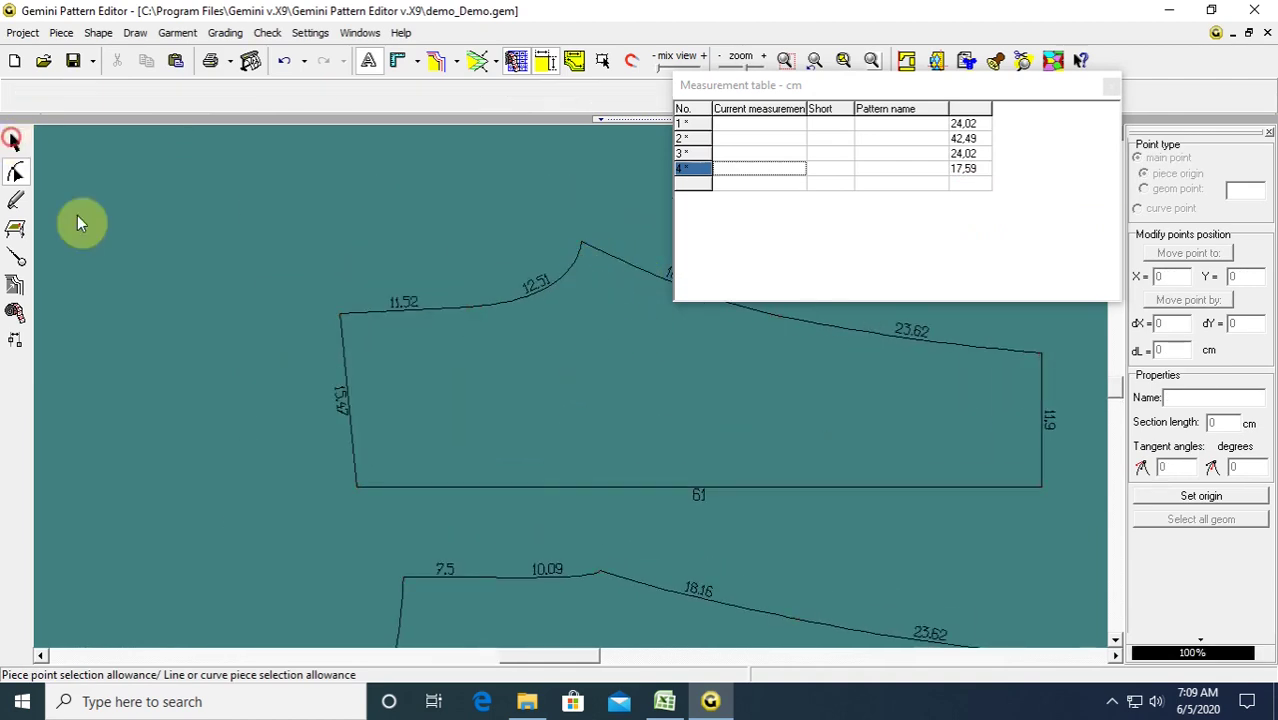
{"action": "left_click", "coordinate": [668, 428]}
{"action": "left_click_drag", "start_coordinate": [668, 428], "coordinate": [613, 408]}
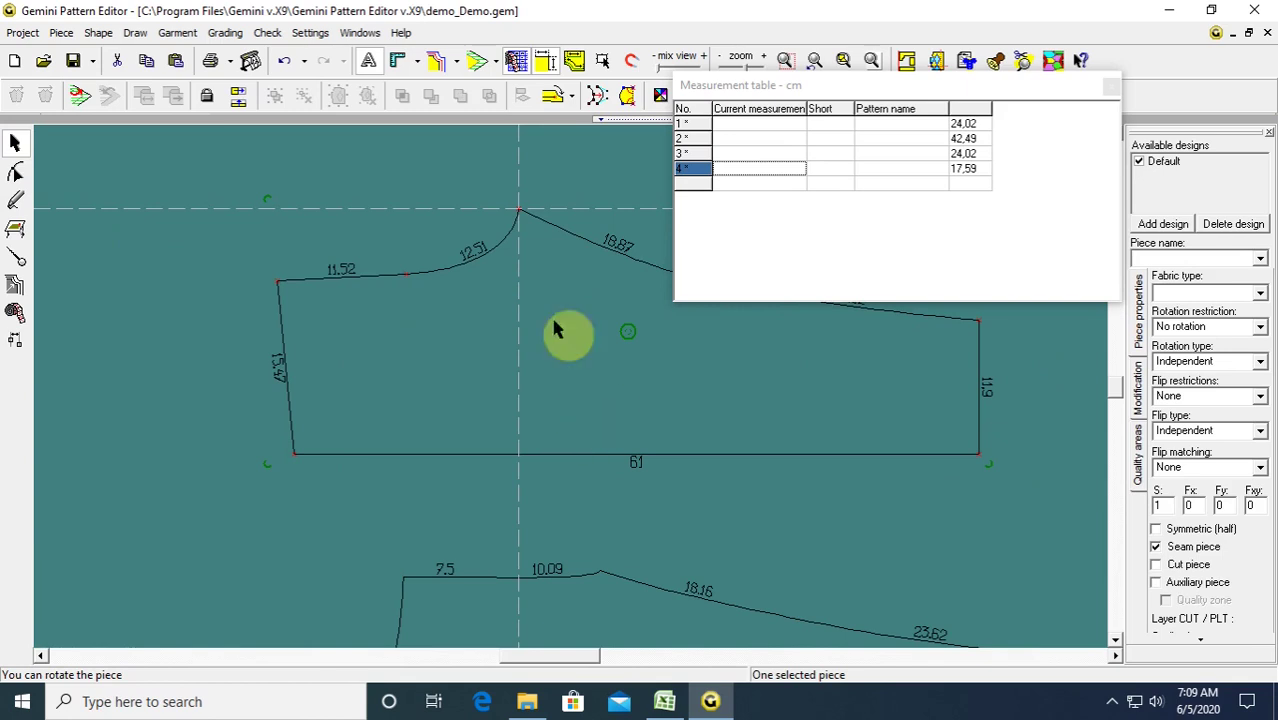
{"action": "mouse_move", "coordinate": [597, 577]}
{"action": "left_mouse_down"}
{"action": "mouse_move", "coordinate": [615, 605]}
{"action": "mouse_move", "coordinate": [600, 570]}
{"action": "left_mouse_up"}
{"action": "left_click", "coordinate": [12, 172]}
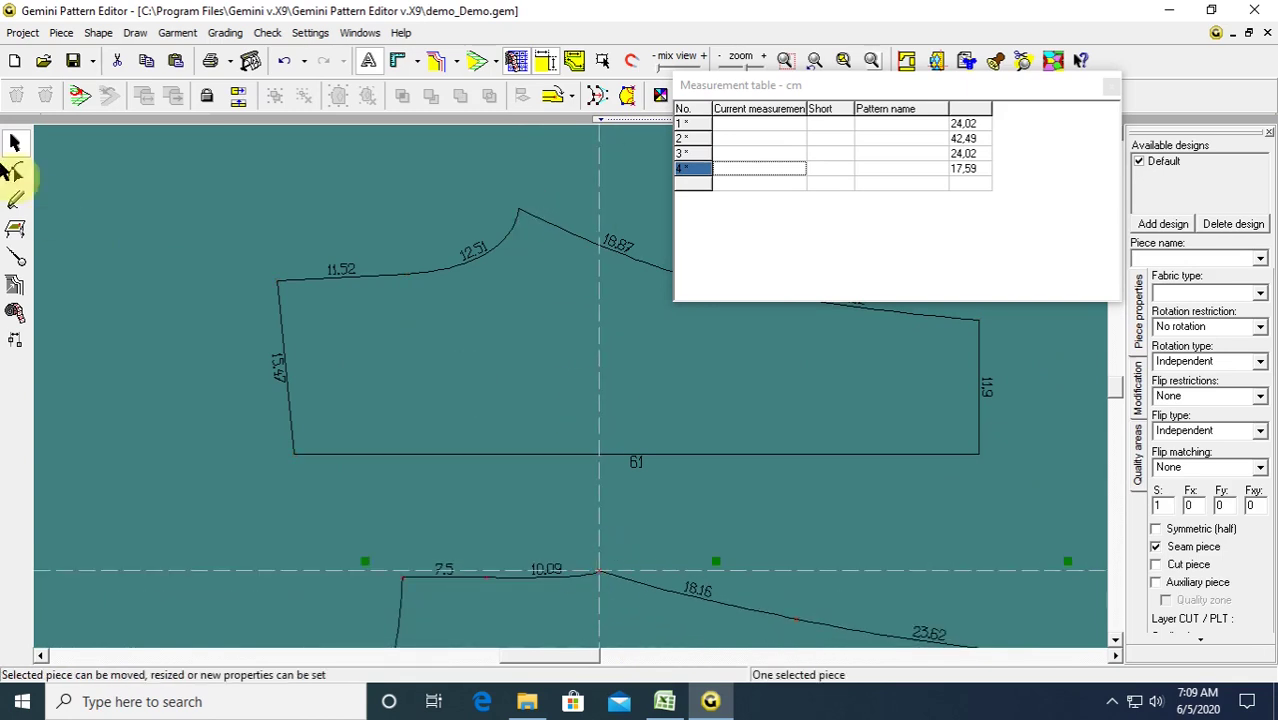
{"action": "left_click", "coordinate": [551, 257]}
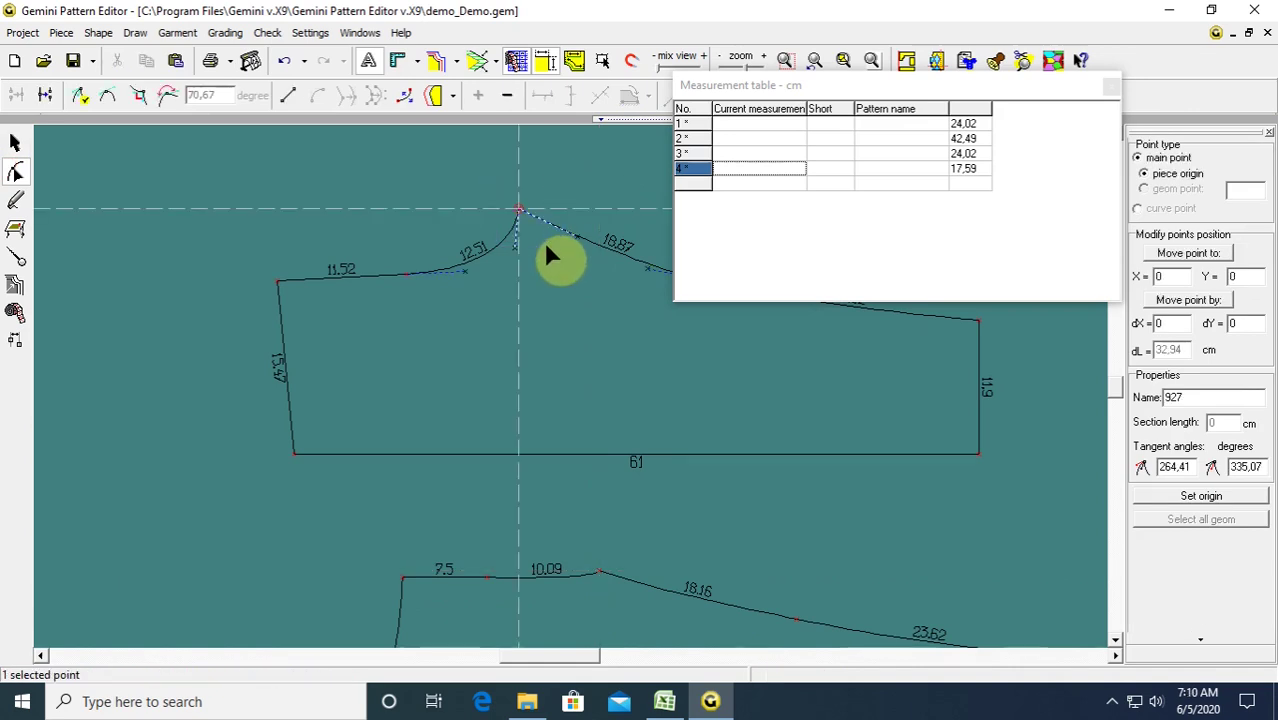
{"action": "key", "text": "Down"}
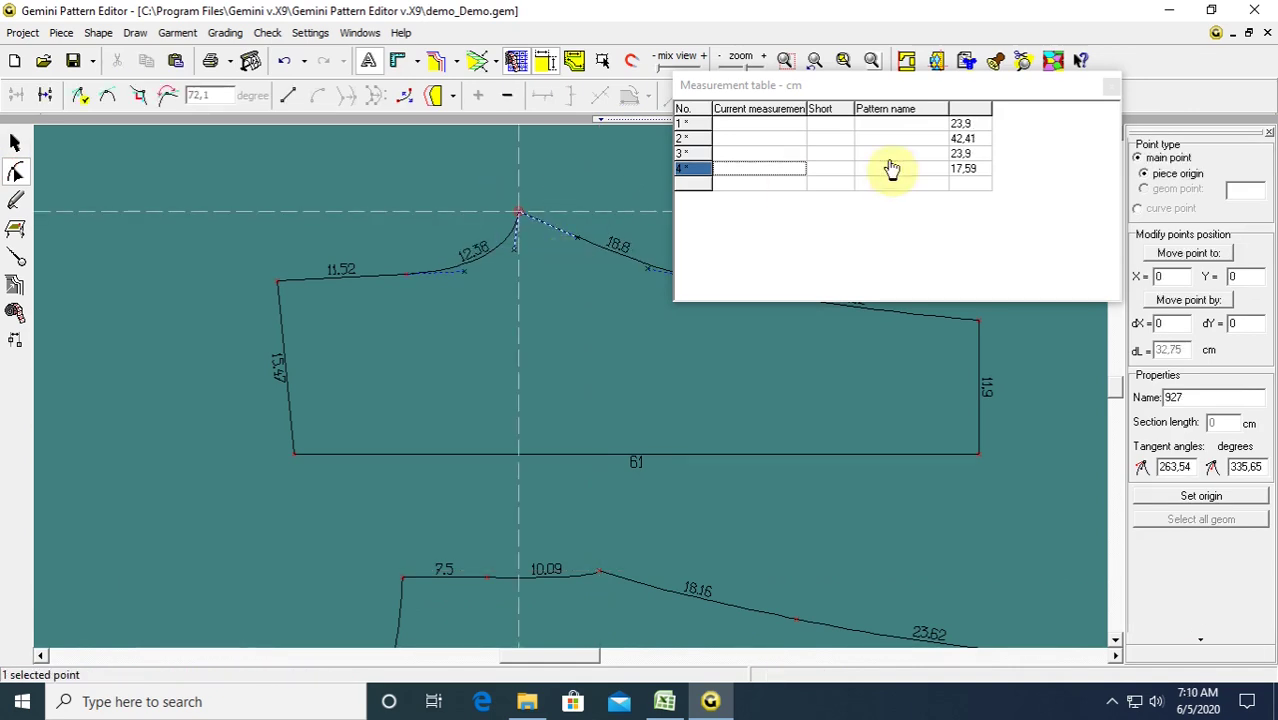
Move the upper piece's waist corner at the crotch seam 0.1 cm outward to bring its crotch seam to 24 cm.
{"action": "left_click", "coordinate": [224, 243]}
{"action": "left_click", "coordinate": [278, 281]}
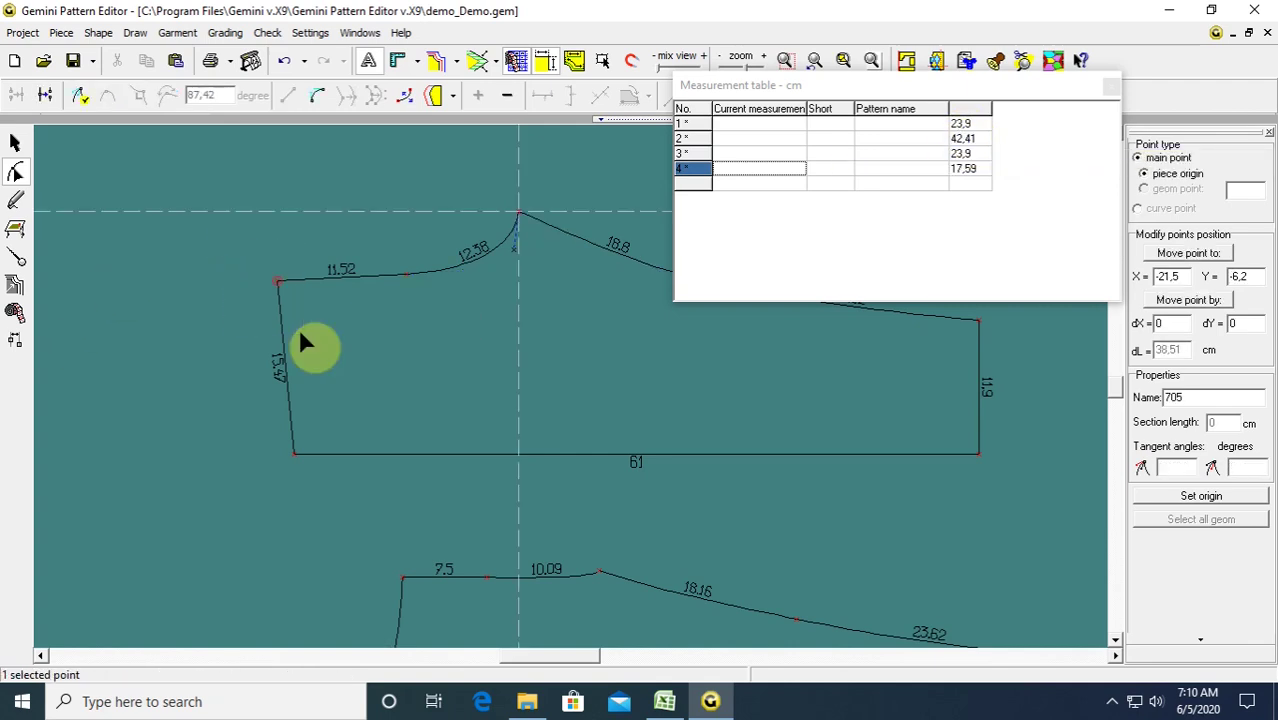
{"action": "key", "text": "Left"}
{"action": "left_click", "coordinate": [438, 393]}
{"action": "scroll", "coordinate": [540, 427], "scroll_direction": "down", "scroll_amount": 3}
{"action": "scroll", "coordinate": [735, 461], "scroll_direction": "up", "scroll_amount": 1}
{"action": "left_click", "coordinate": [747, 456]}
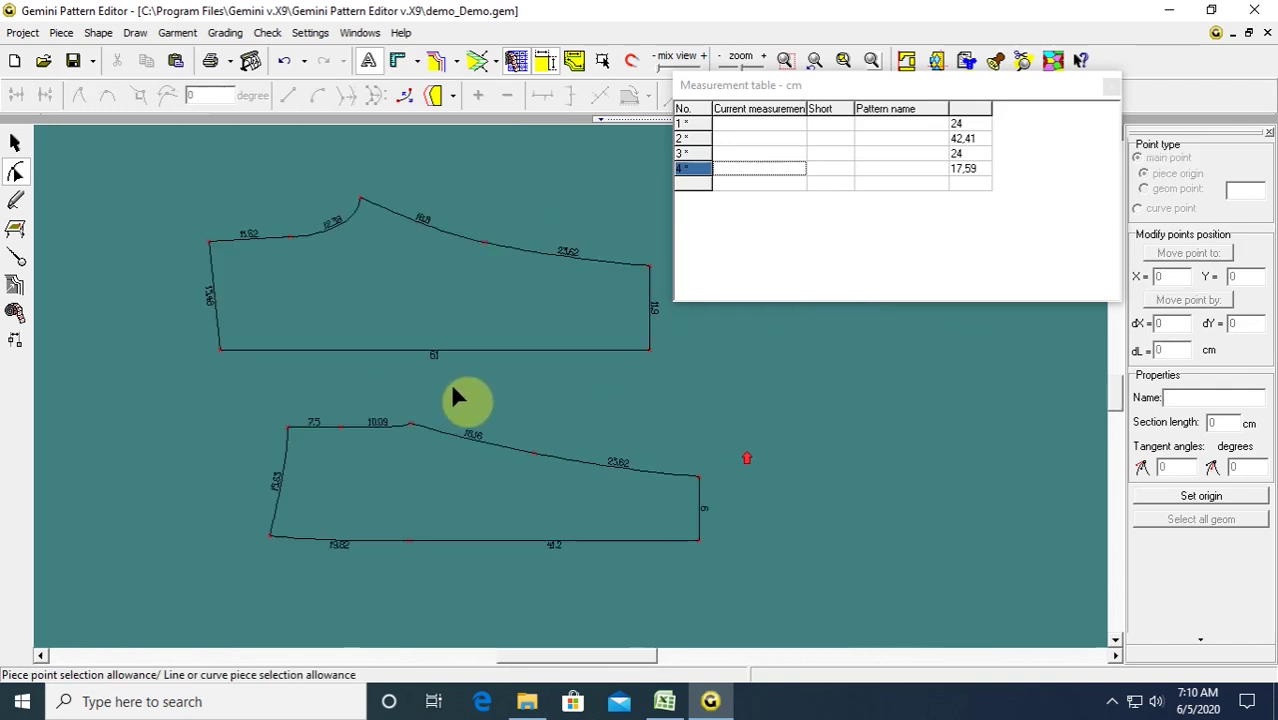
Overlay the lower piece on the upper piece, aligning their side seams at the hem corner.
{"action": "left_click", "coordinate": [15, 144]}
{"action": "left_click", "coordinate": [327, 275]}
{"action": "left_click", "coordinate": [493, 483]}
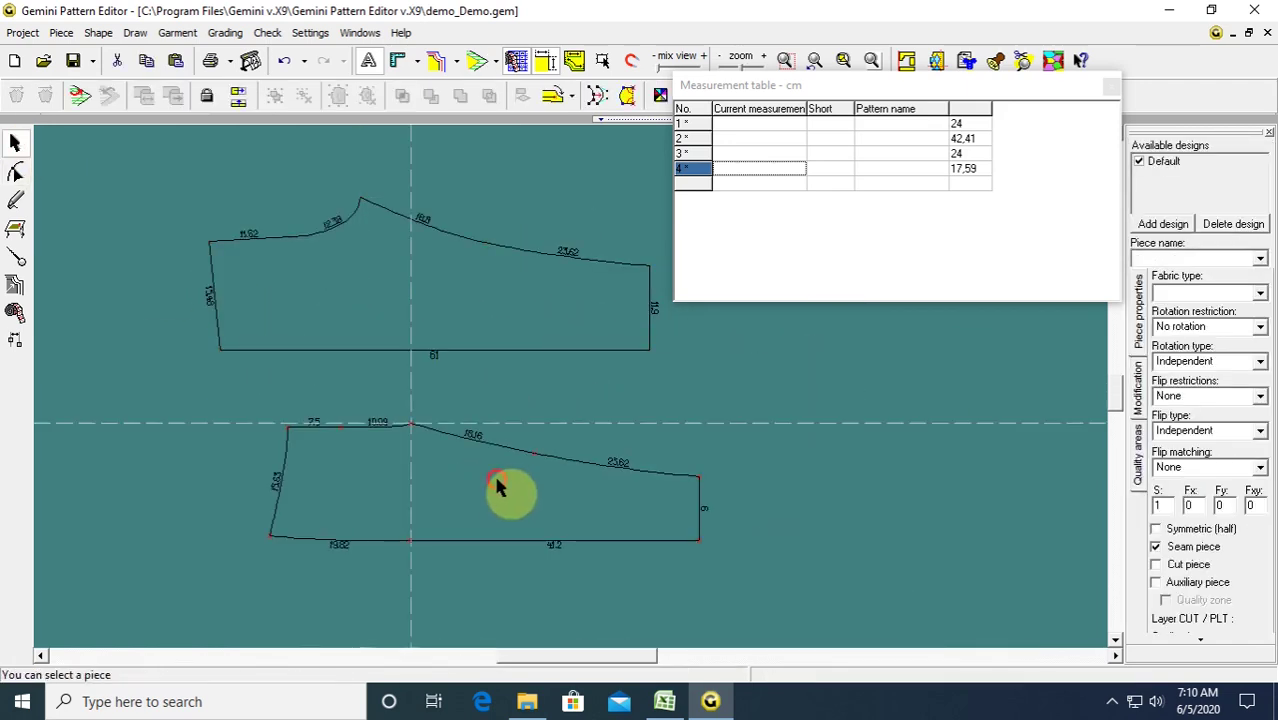
{"action": "left_click_drag", "start_coordinate": [700, 550], "coordinate": [653, 360]}
{"action": "left_click", "coordinate": [573, 452]}
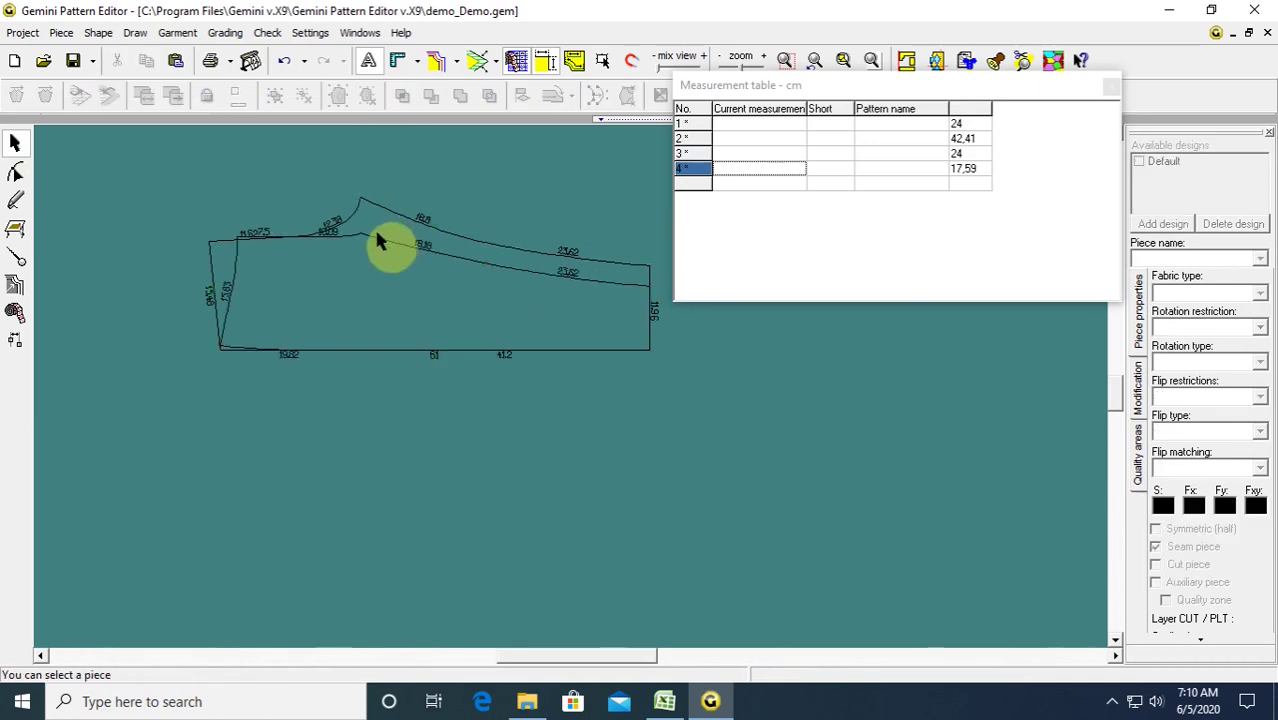
Raise the middle point of the upper piece's inseam curve 0.3 cm, to Y -6.1.
{"action": "scroll", "coordinate": [597, 405], "scroll_direction": "up", "scroll_amount": 3}
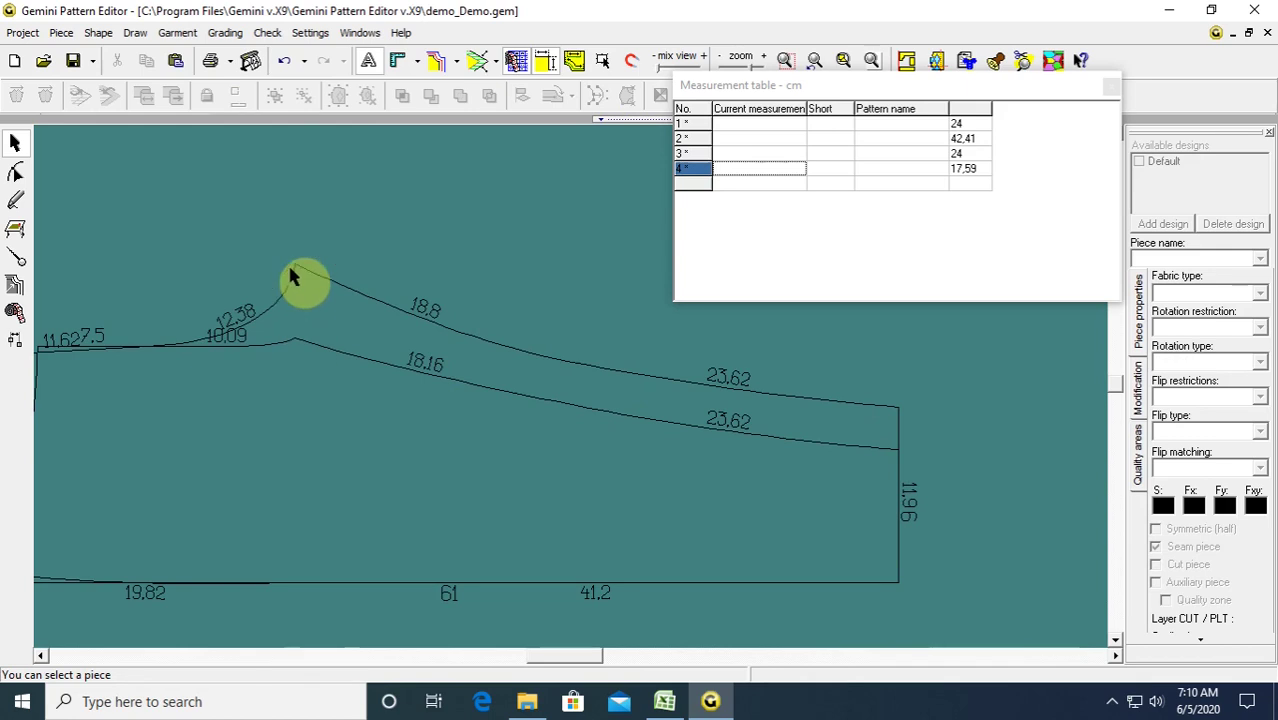
{"action": "left_click", "coordinate": [22, 175]}
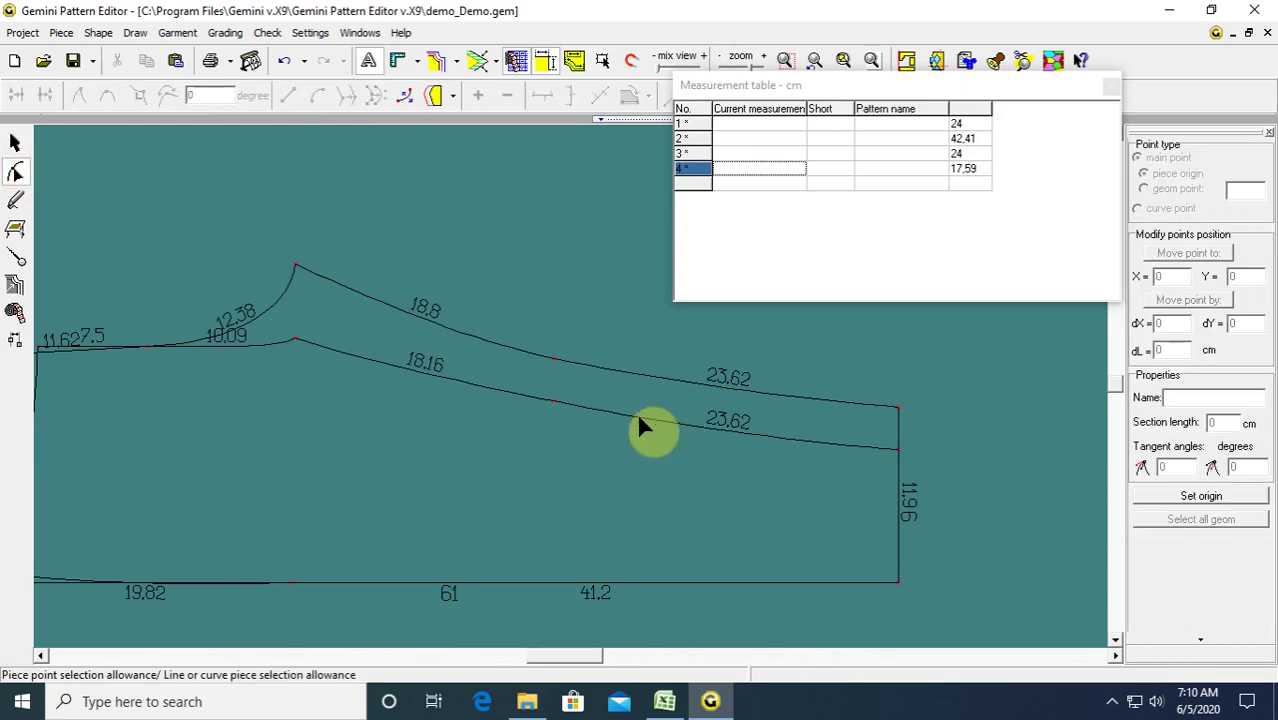
{"action": "left_click", "coordinate": [587, 368]}
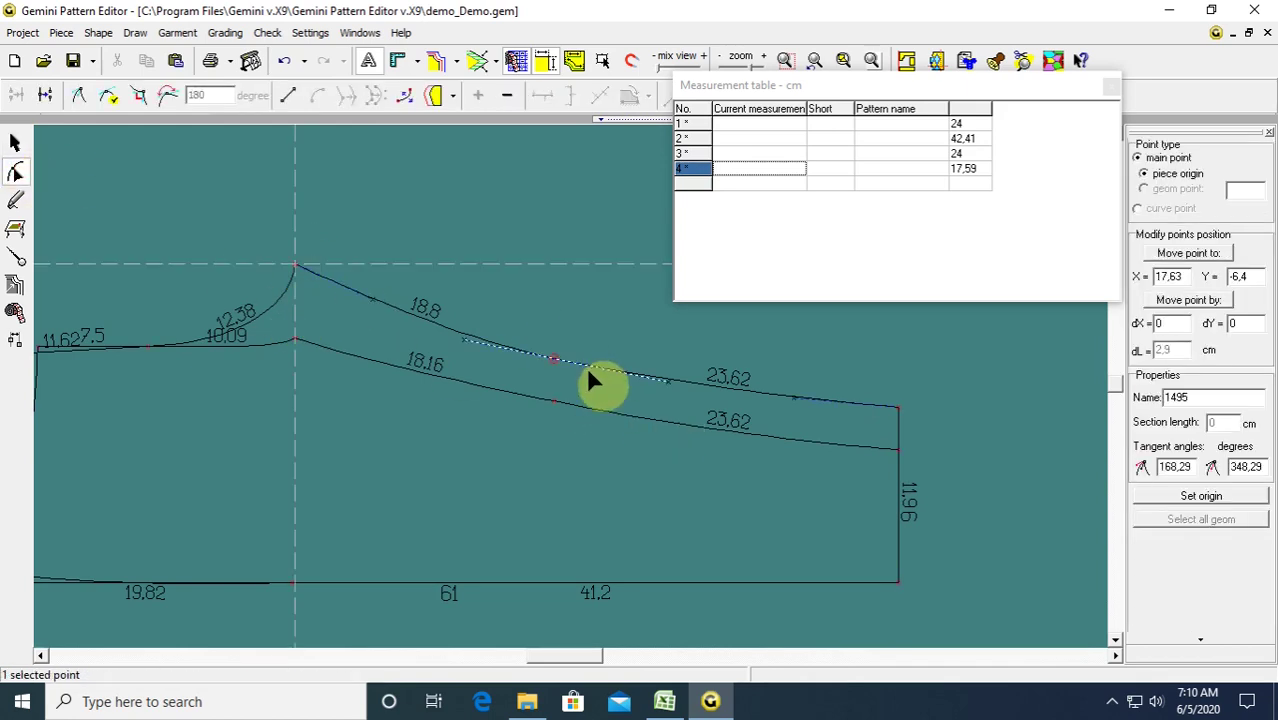
{"action": "key", "text": "Up"}
{"action": "key", "text": "Up"}
{"action": "key", "text": "Up"}
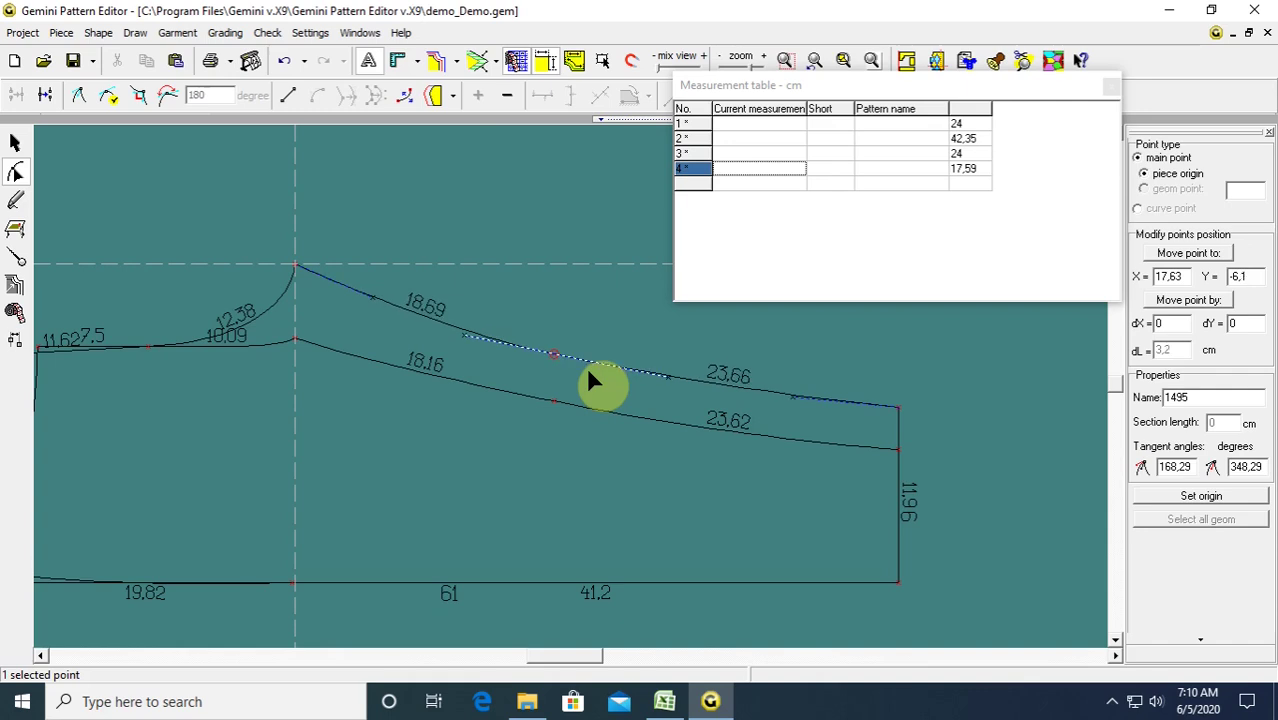
Lower the middle point of the lower piece's inseam curve about 0.2 cm, to Y -4.5.
{"action": "left_click", "coordinate": [540, 386]}
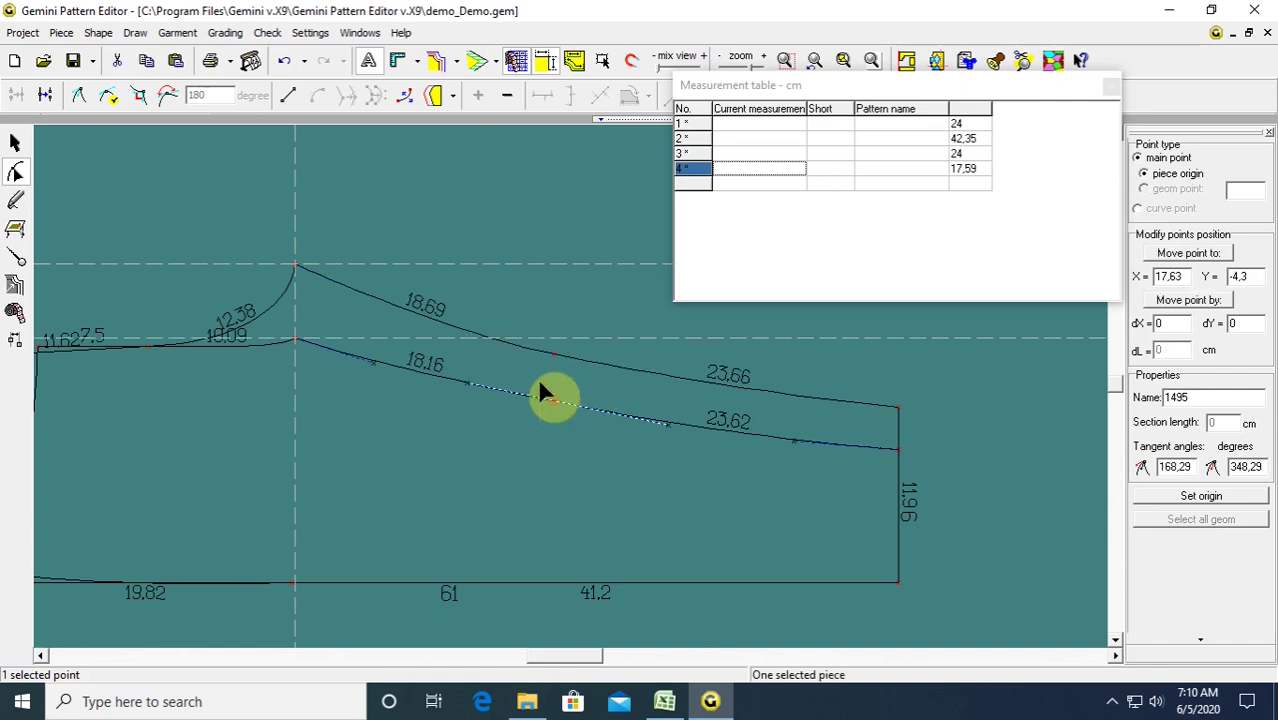
{"action": "key", "text": "Down"}
{"action": "key", "text": "Down"}
{"action": "key", "text": "Down"}
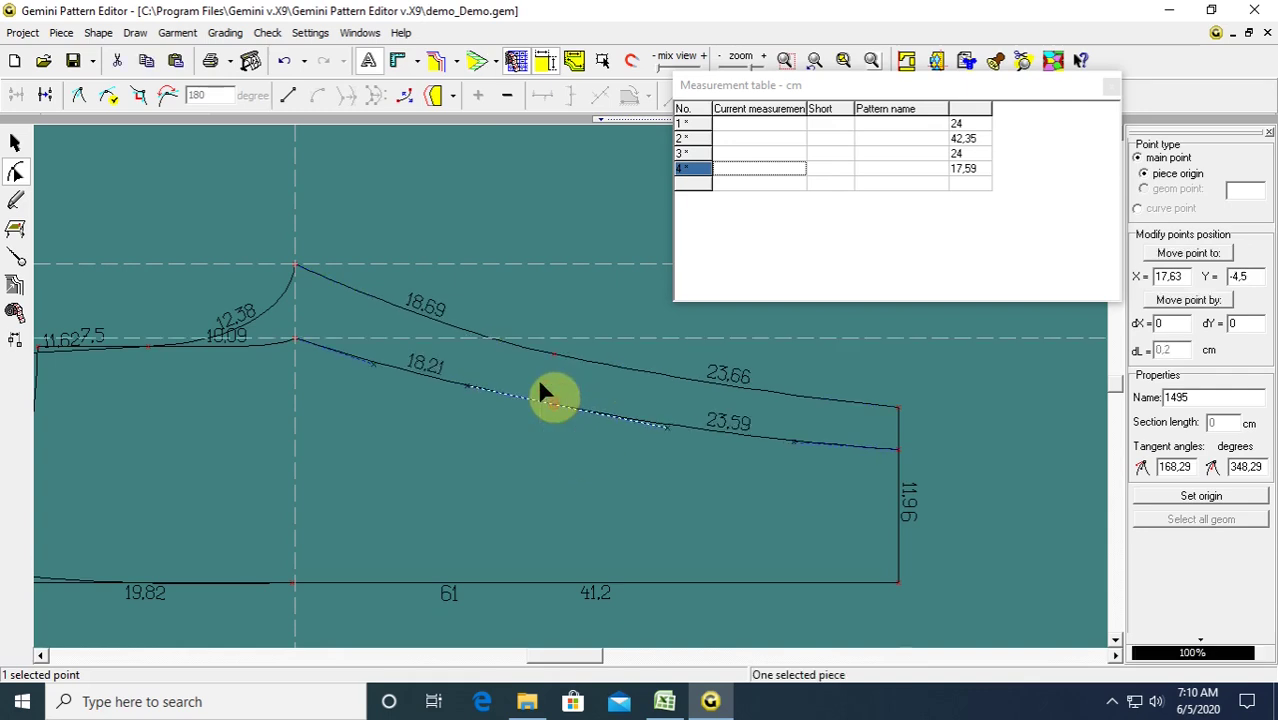
Raise the middle point of the larger back piece's inseam curve 0.1 cm and lower the smaller front piece's middle inseam point 0.1 cm.
{"action": "left_click", "coordinate": [545, 223]}
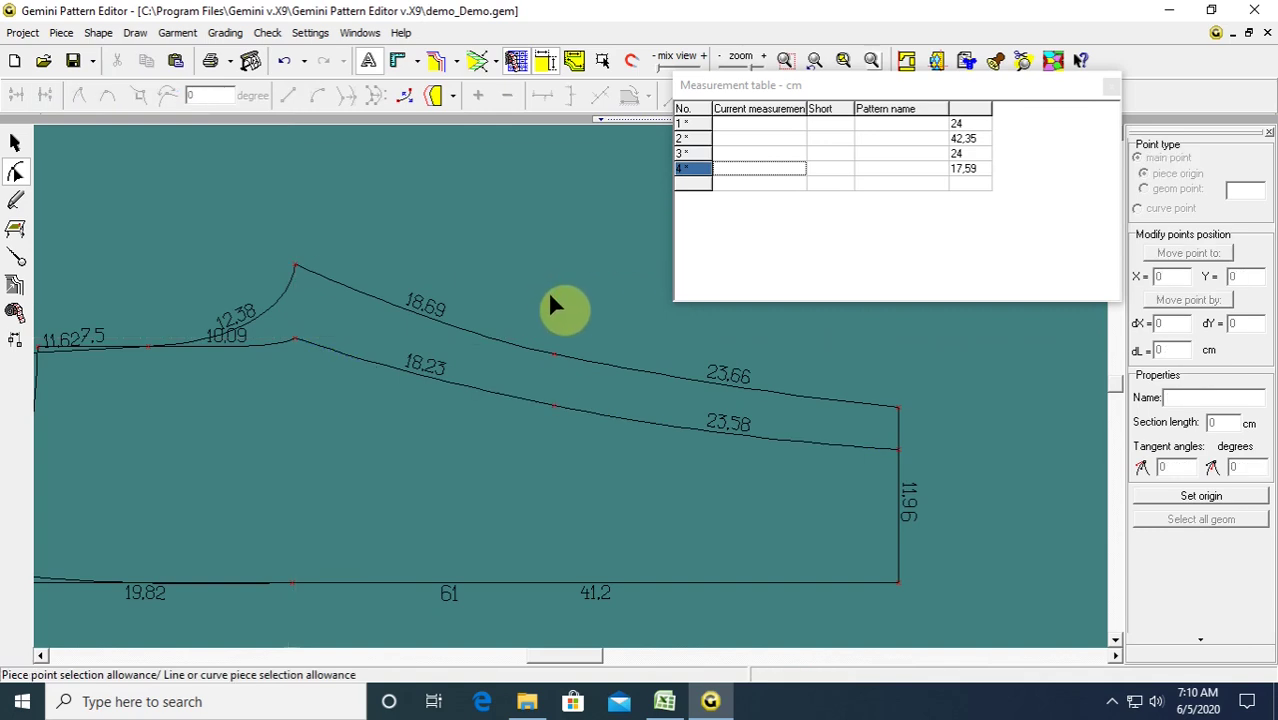
{"action": "left_click", "coordinate": [553, 354]}
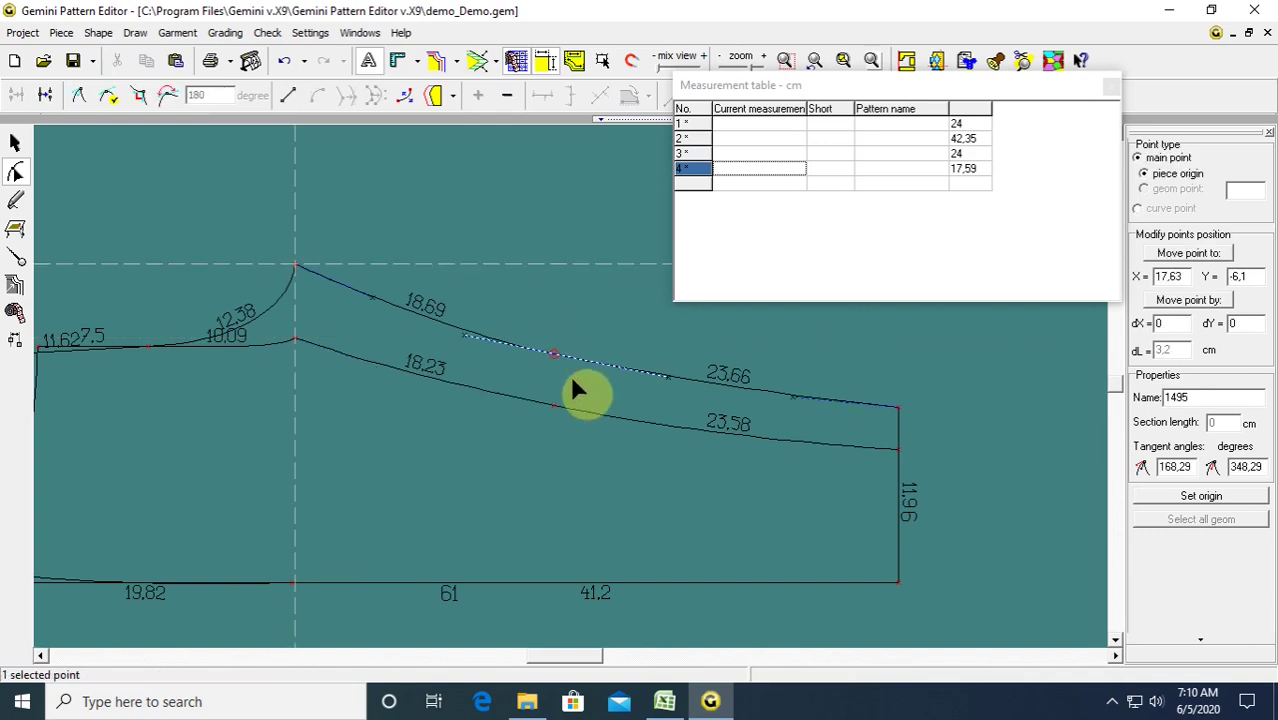
{"action": "key", "text": "Up"}
{"action": "left_click_drag", "start_coordinate": [585, 461], "coordinate": [519, 380]}
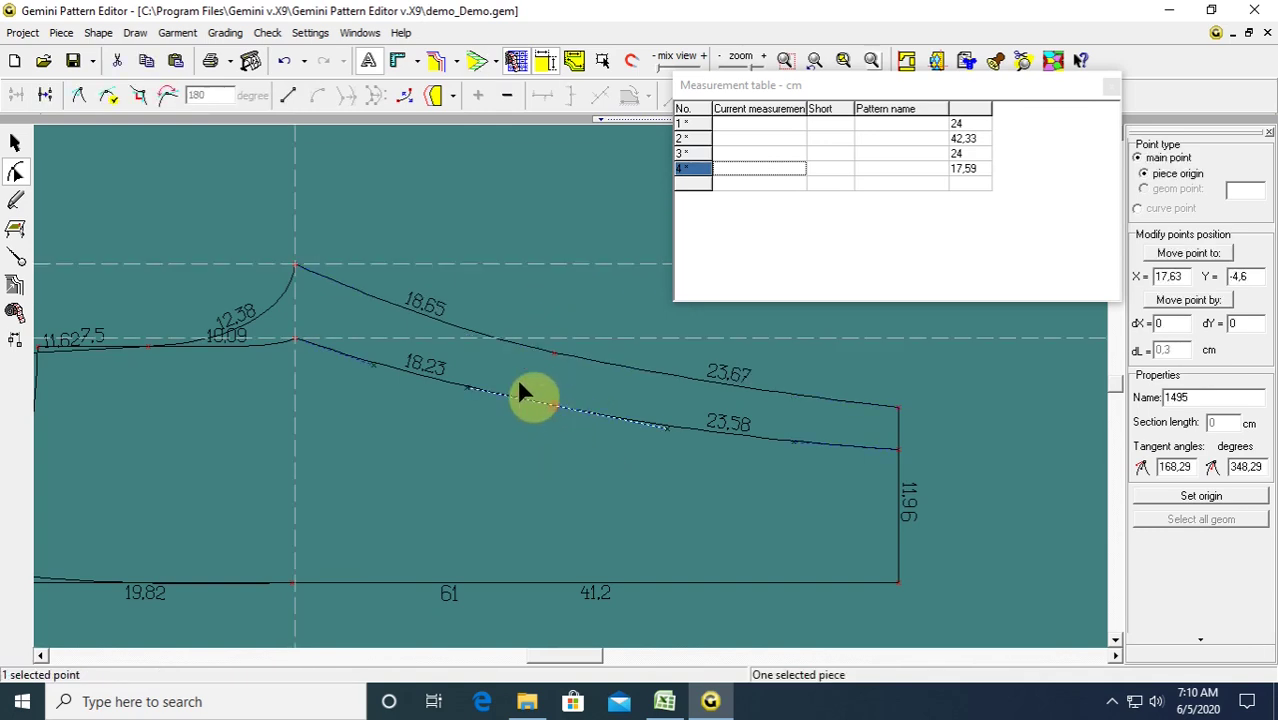
{"action": "key", "text": "Down"}
{"action": "left_click", "coordinate": [535, 313]}
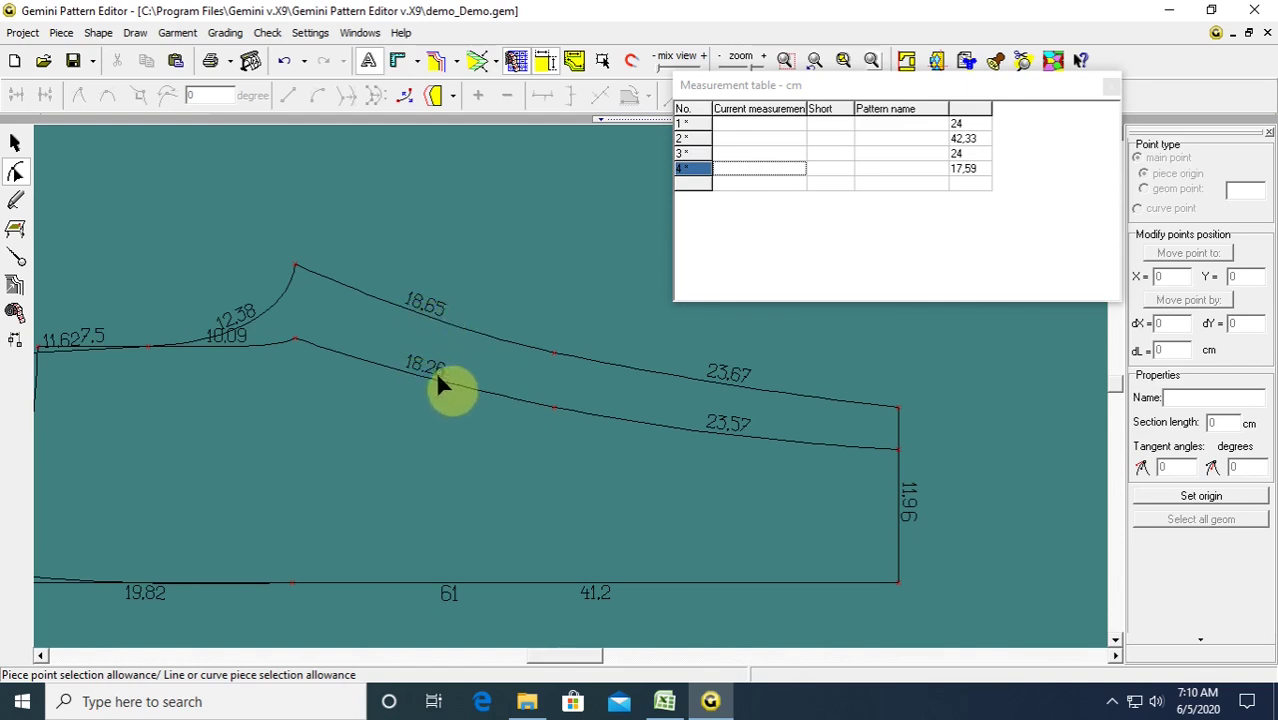
Shift the smaller front piece's crotch point and front waist corner together 0.3 cm toward the waist.
{"action": "middle_click_drag", "start_coordinate": [260, 362], "coordinate": [619, 386]}
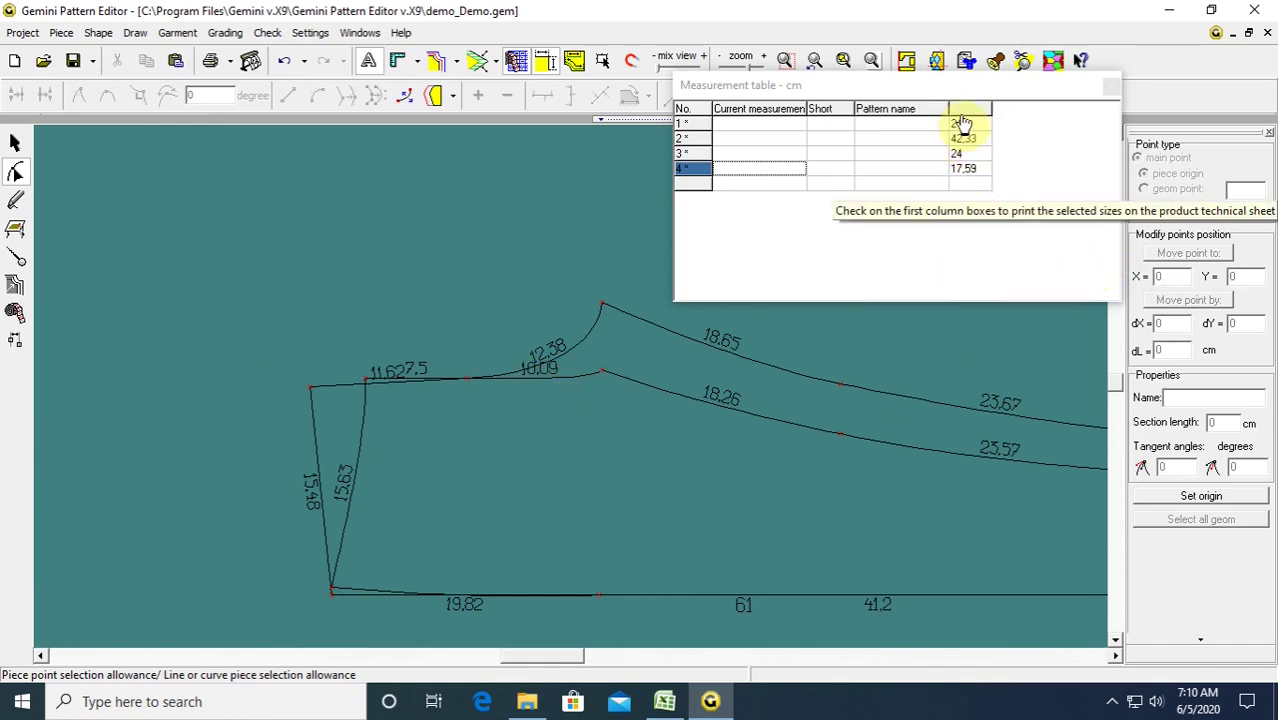
{"action": "scroll", "coordinate": [662, 383], "scroll_direction": "up", "scroll_amount": 1}
{"action": "scroll", "coordinate": [571, 388], "scroll_direction": "down", "scroll_amount": 1}
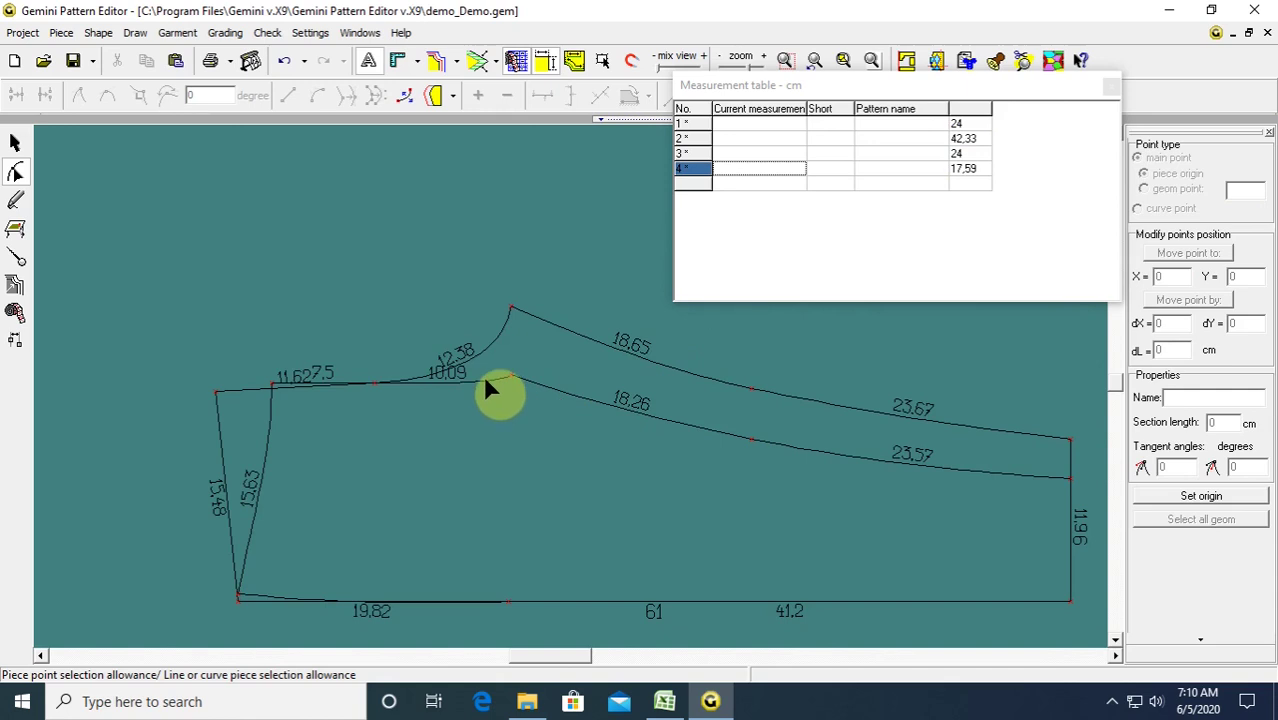
{"action": "left_click_drag", "start_coordinate": [458, 340], "coordinate": [522, 393]}
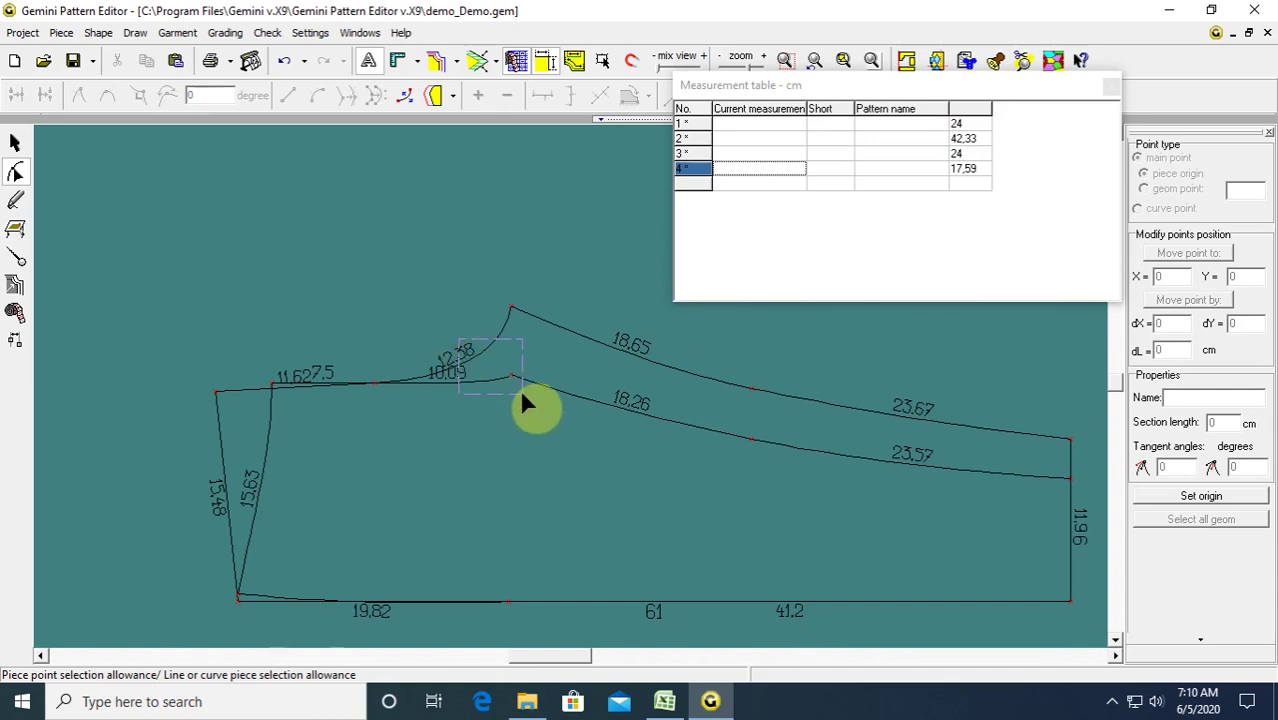
{"action": "left_click", "coordinate": [275, 385], "text": "shift"}
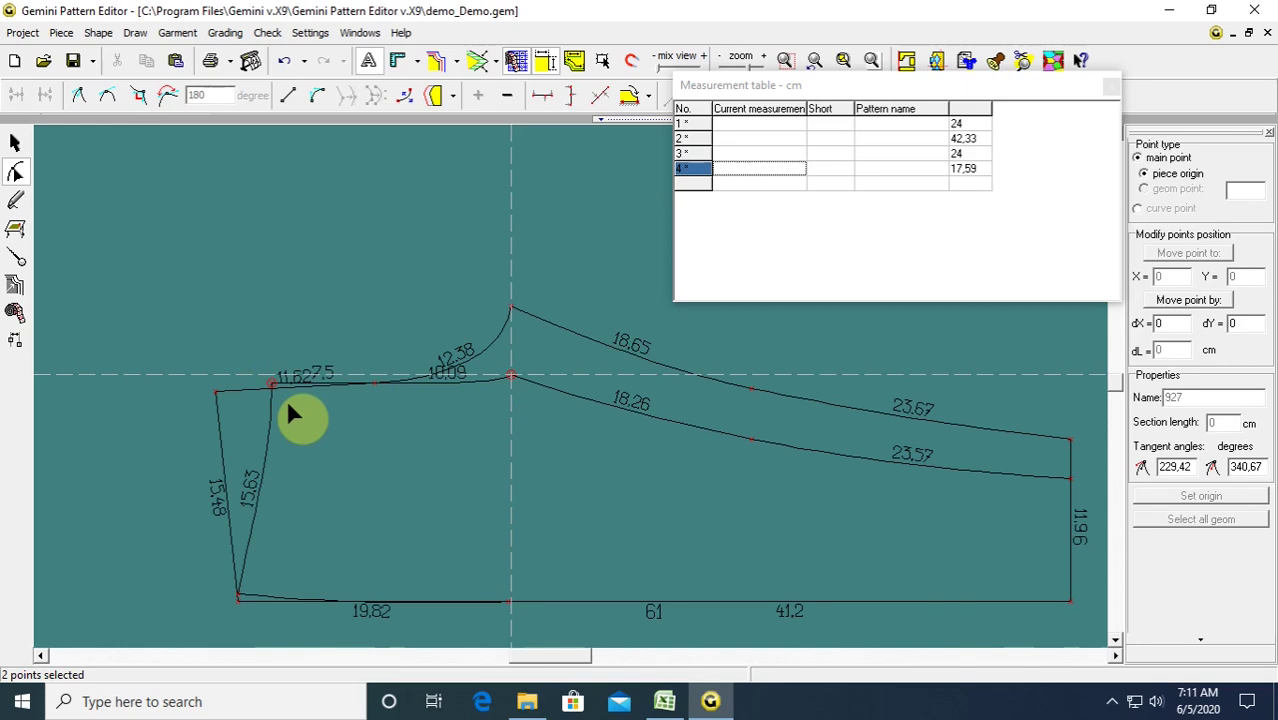
{"action": "key", "text": "Left"}
{"action": "key", "text": "Left"}
{"action": "key", "text": "Left"}
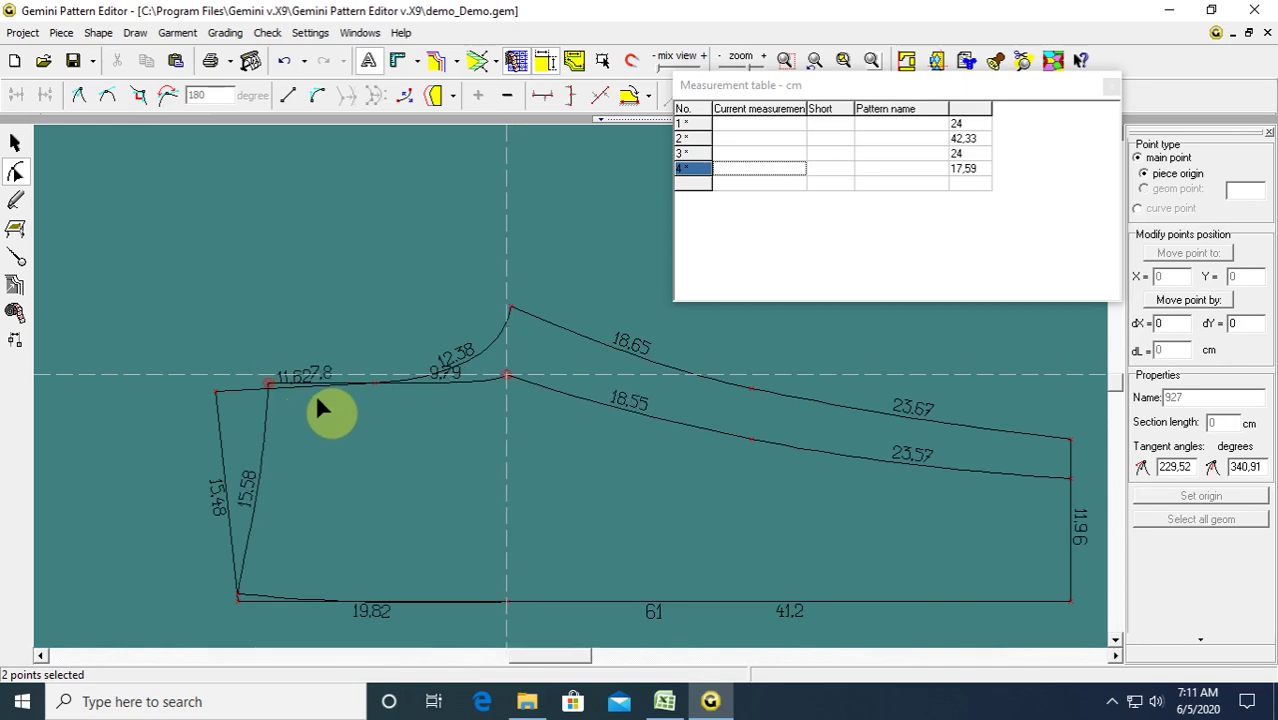
Shift the larger back piece's crotch point and back waist corner together 0.1 cm toward the hem.
{"action": "left_click", "coordinate": [510, 307]}
{"action": "left_click", "coordinate": [216, 392], "text": "shift"}
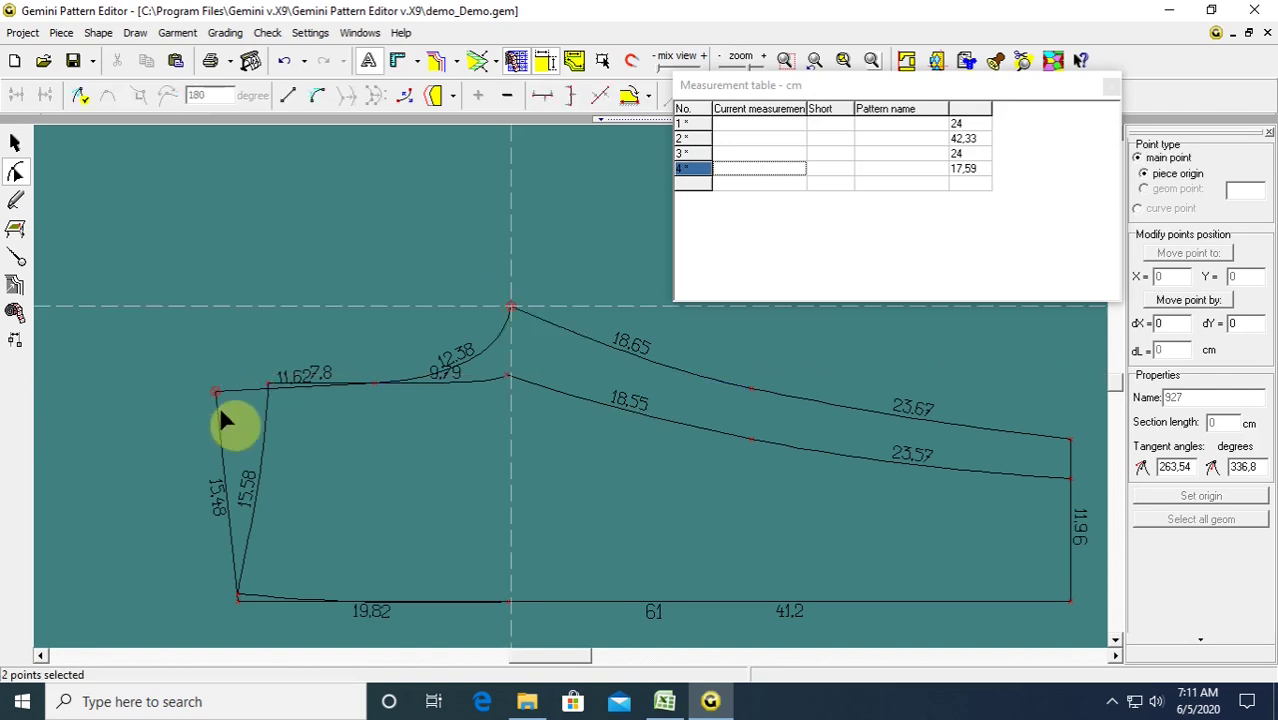
{"action": "key", "text": "Right"}
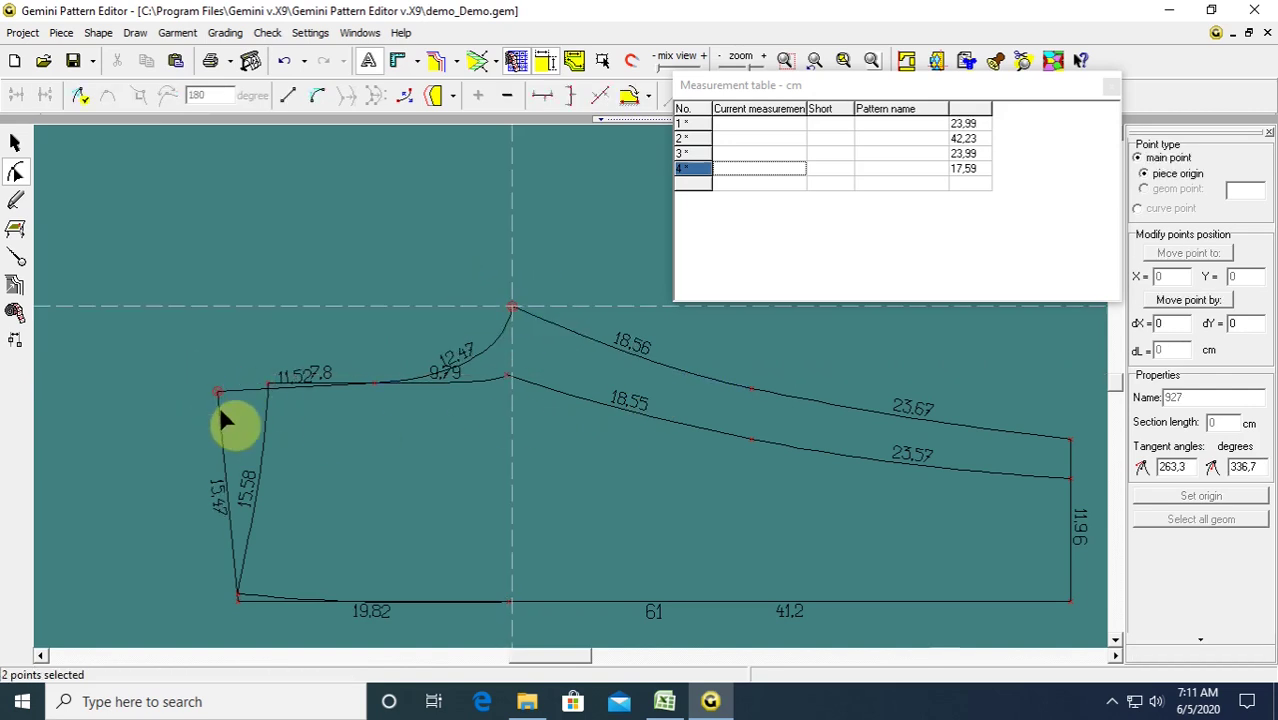
{"action": "left_click_drag", "start_coordinate": [730, 343], "coordinate": [790, 490]}
{"action": "left_click", "coordinate": [278, 217]}
{"action": "scroll", "coordinate": [433, 343], "scroll_direction": "down", "scroll_amount": 3}
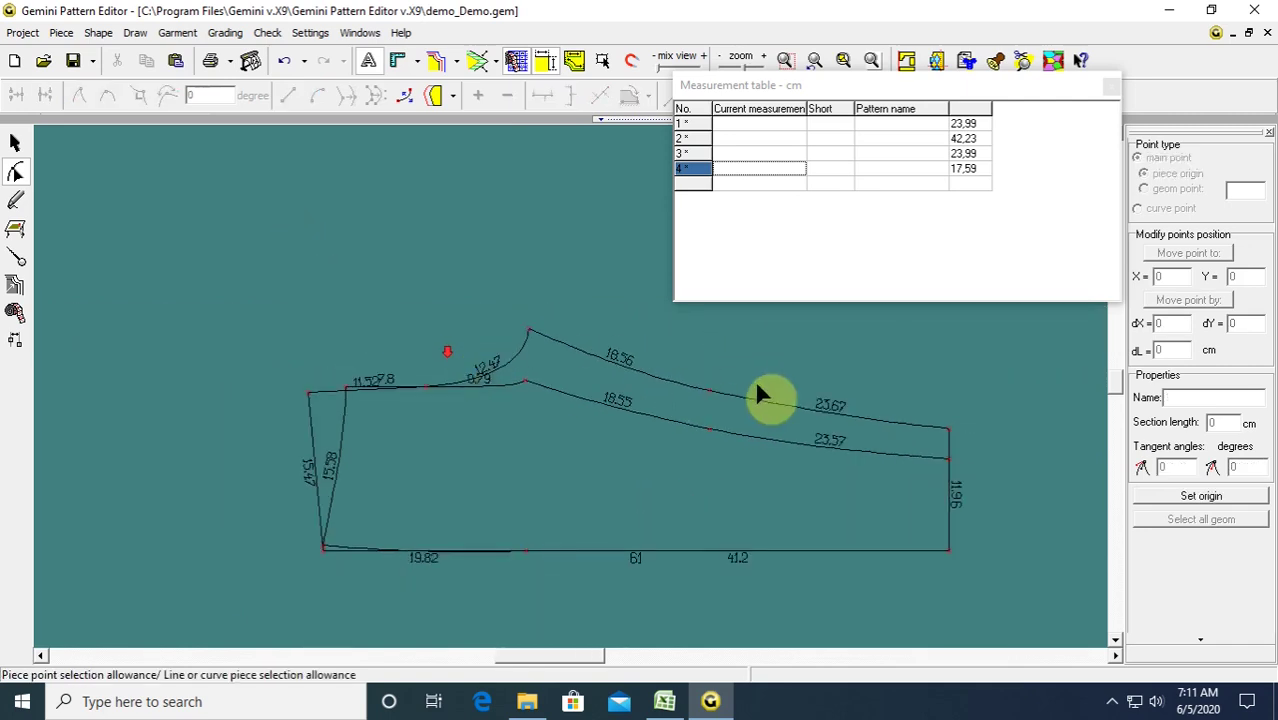
{"action": "scroll", "coordinate": [757, 381], "scroll_direction": "up", "scroll_amount": 2}
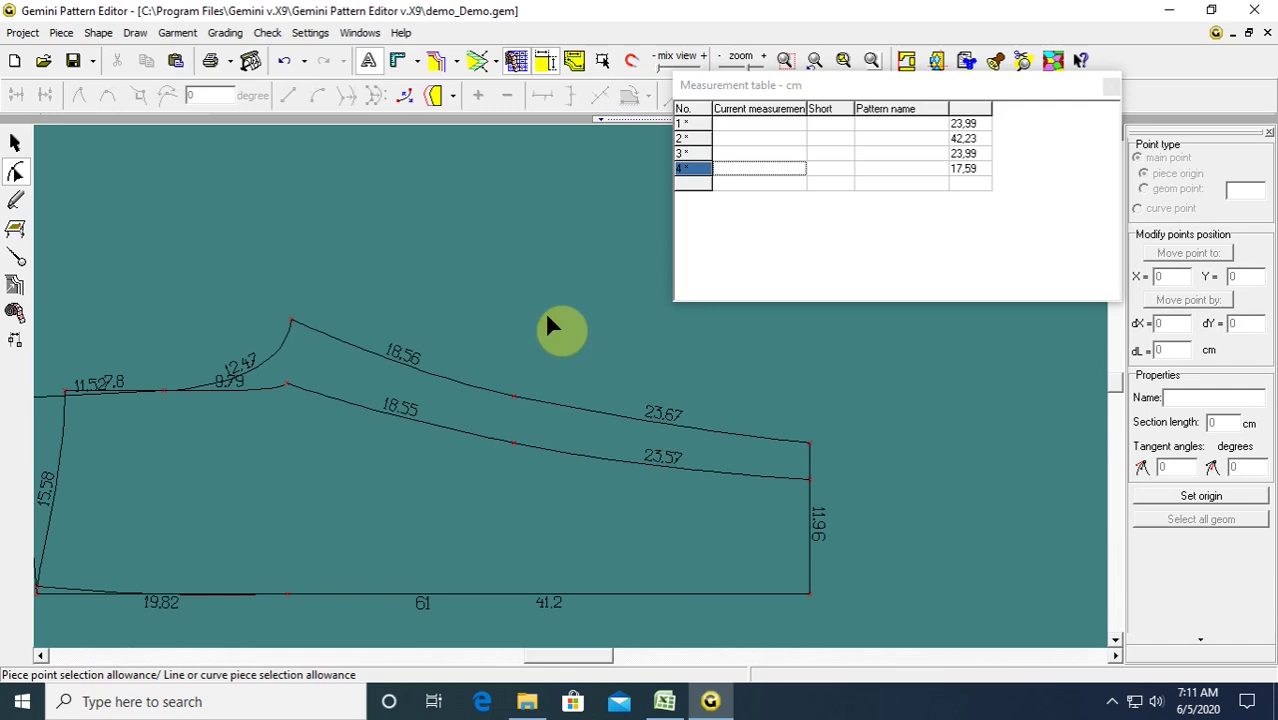
Separate the overlaid pieces, placing the smaller front piece above the larger back piece.
{"action": "scroll", "coordinate": [545, 312], "scroll_direction": "down", "scroll_amount": 2}
{"action": "left_click", "coordinate": [15, 143]}
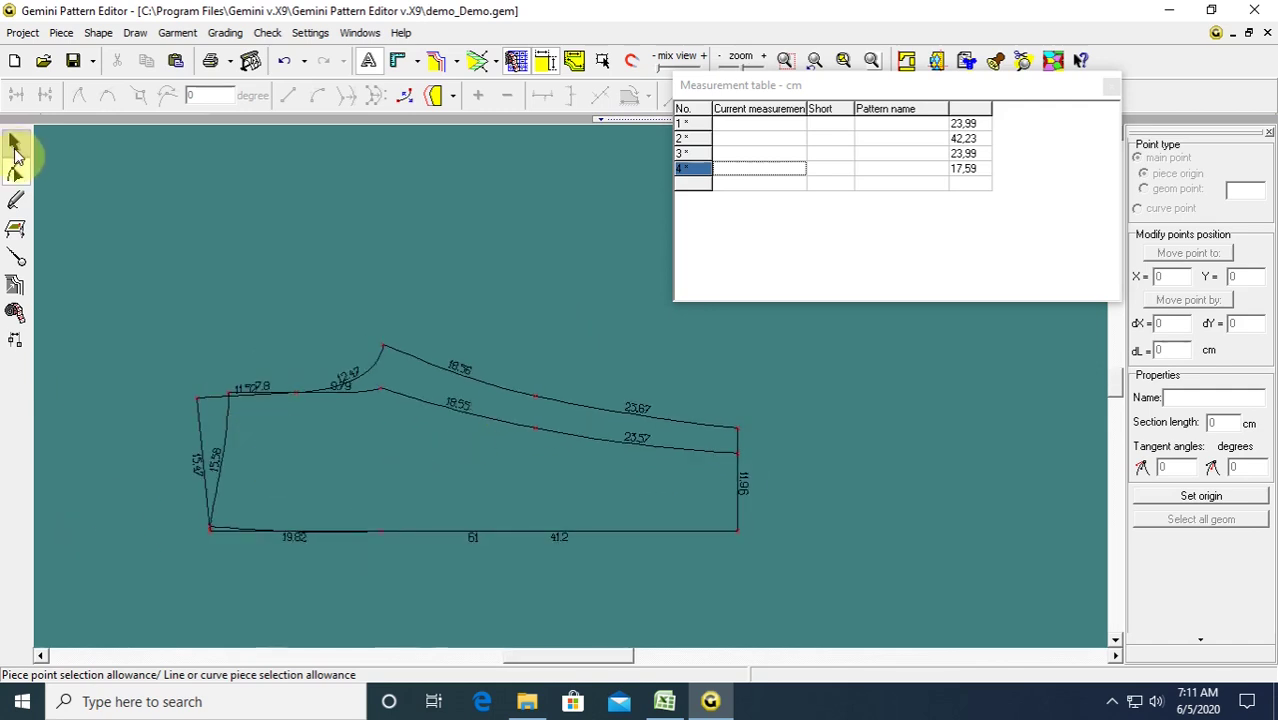
{"action": "left_click_drag", "start_coordinate": [383, 477], "coordinate": [391, 579]}
{"action": "left_click_drag", "start_coordinate": [391, 419], "coordinate": [376, 299]}
{"action": "left_click_drag", "start_coordinate": [424, 510], "coordinate": [425, 502]}
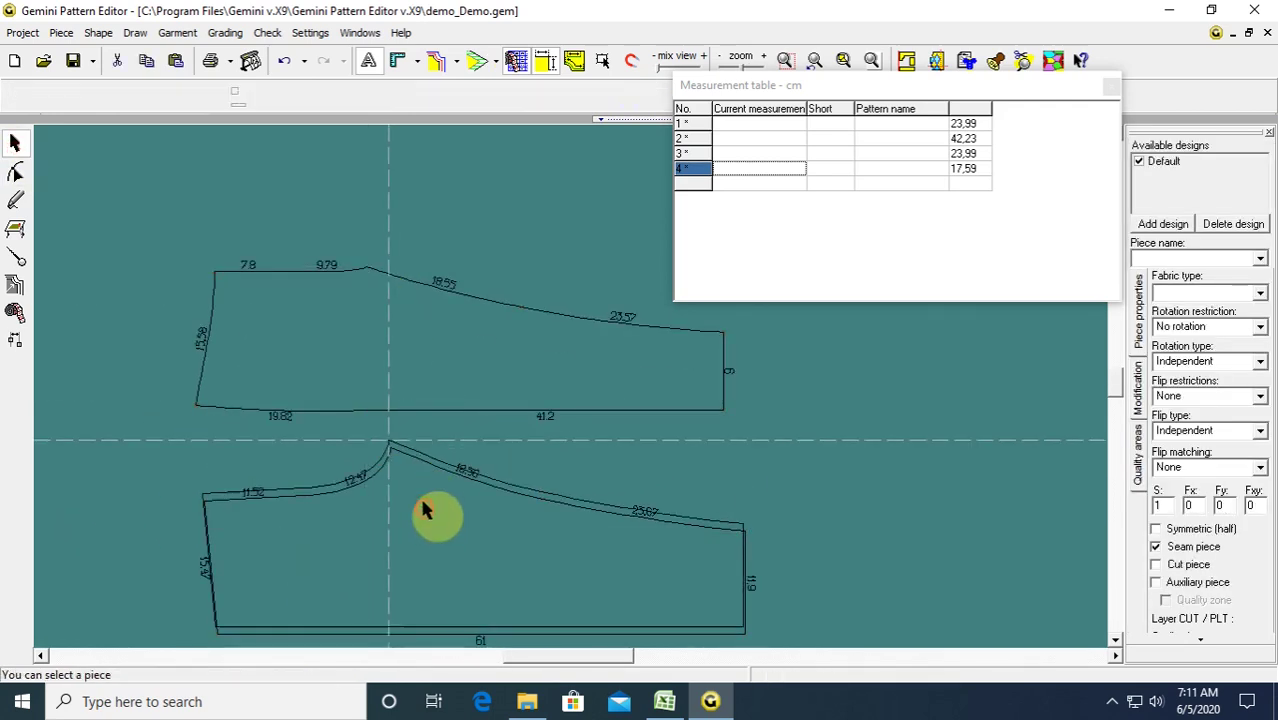
{"action": "scroll", "coordinate": [461, 481], "scroll_direction": "down", "scroll_amount": 1}
Switch to the J4Z17-JSPDD105 chart in Excel and examine the belt and cuff on the technical sketch.
{"action": "left_click", "coordinate": [664, 701]}
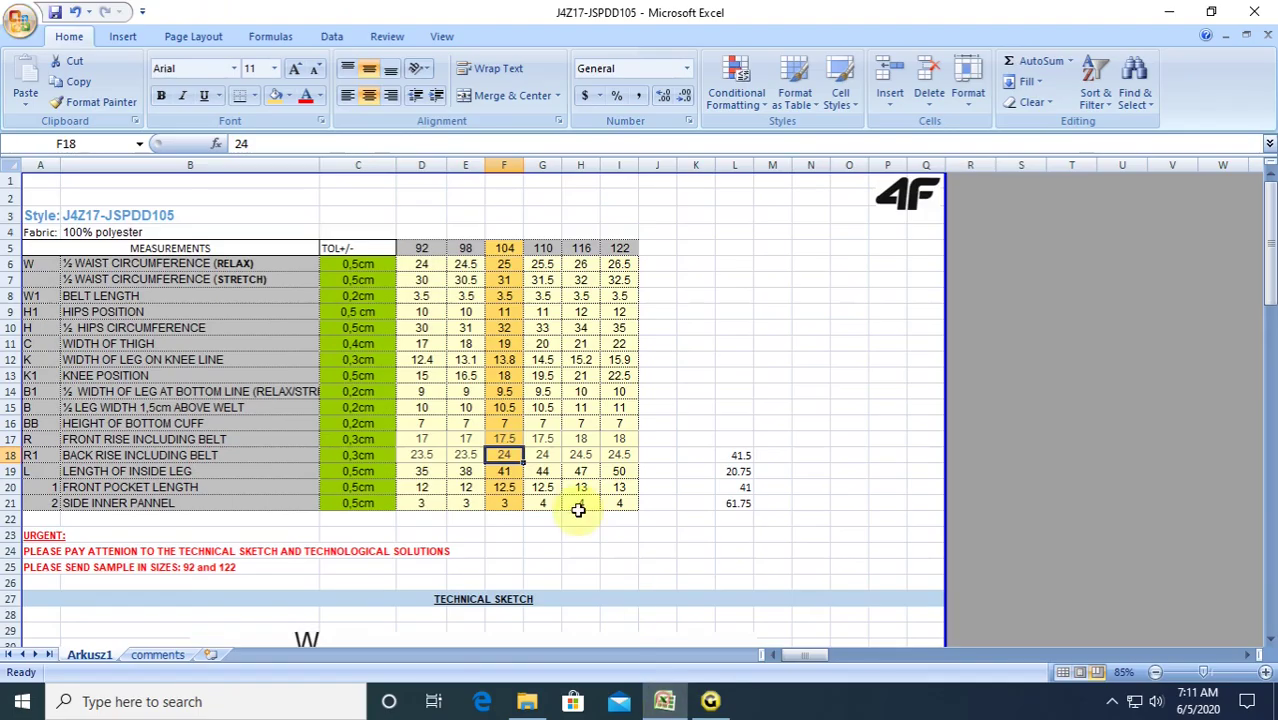
{"action": "scroll", "coordinate": [503, 452], "scroll_direction": "down", "scroll_amount": 6}
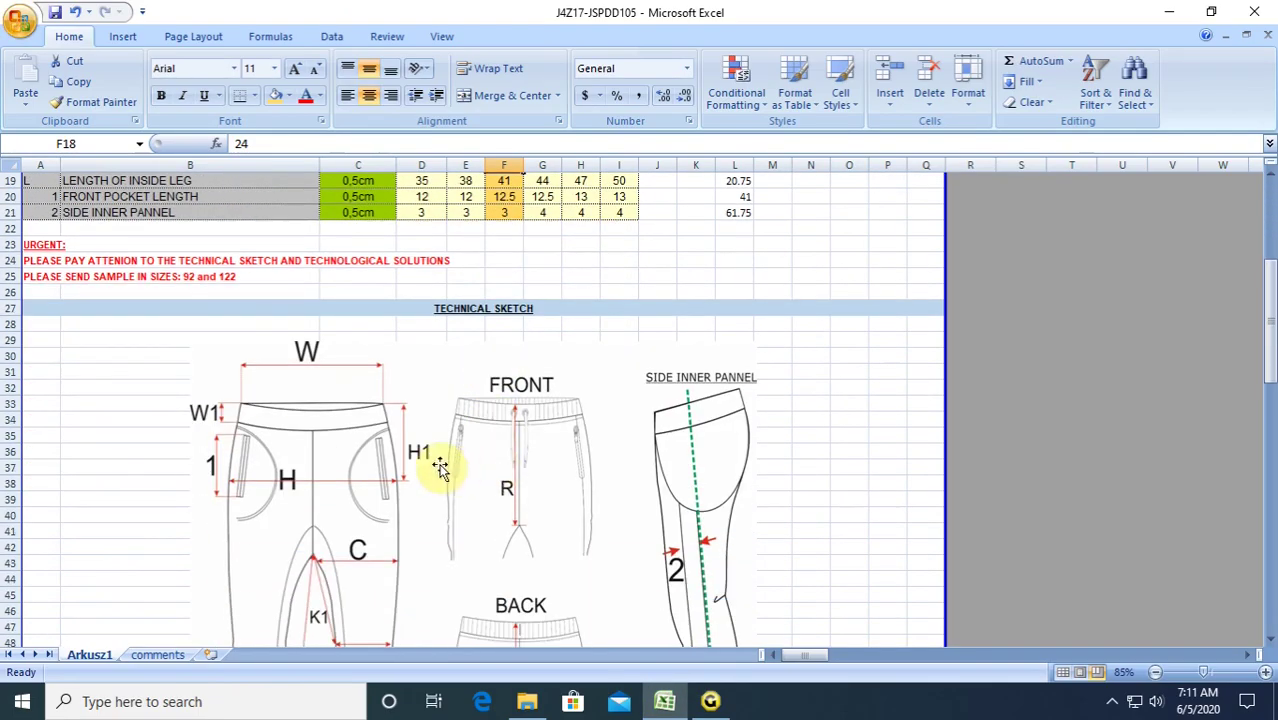
{"action": "scroll", "coordinate": [305, 455], "scroll_direction": "down", "scroll_amount": 6}
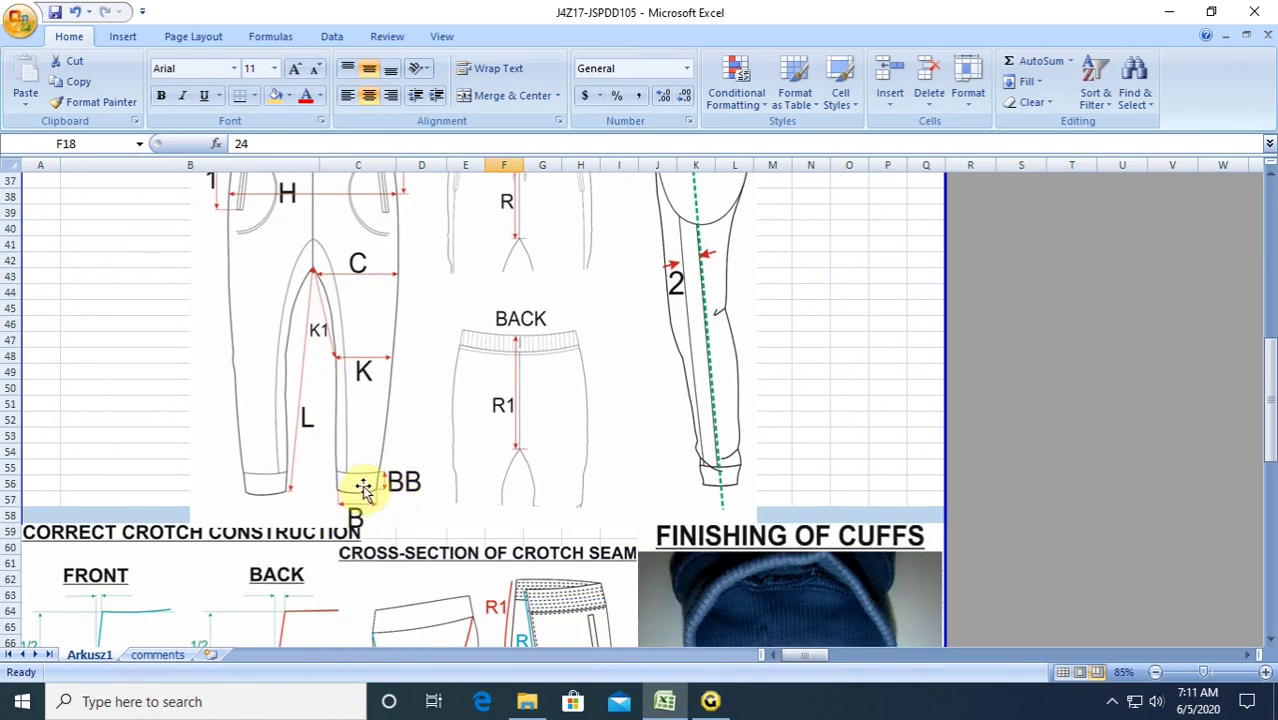
{"action": "scroll", "coordinate": [363, 487], "scroll_direction": "up", "scroll_amount": 12}
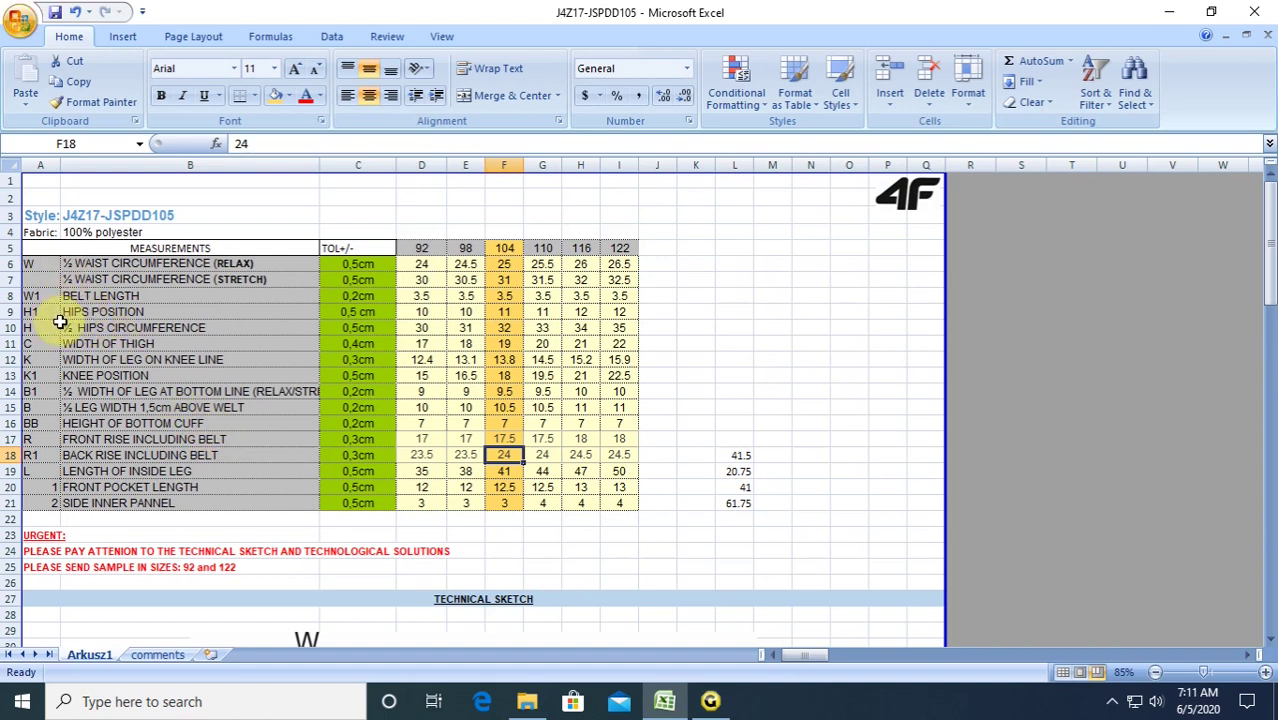
Check the belt length and the height of the bottom cuff for size 104 in the measurement chart.
{"action": "scroll", "coordinate": [108, 399], "scroll_direction": "down", "scroll_amount": 2}
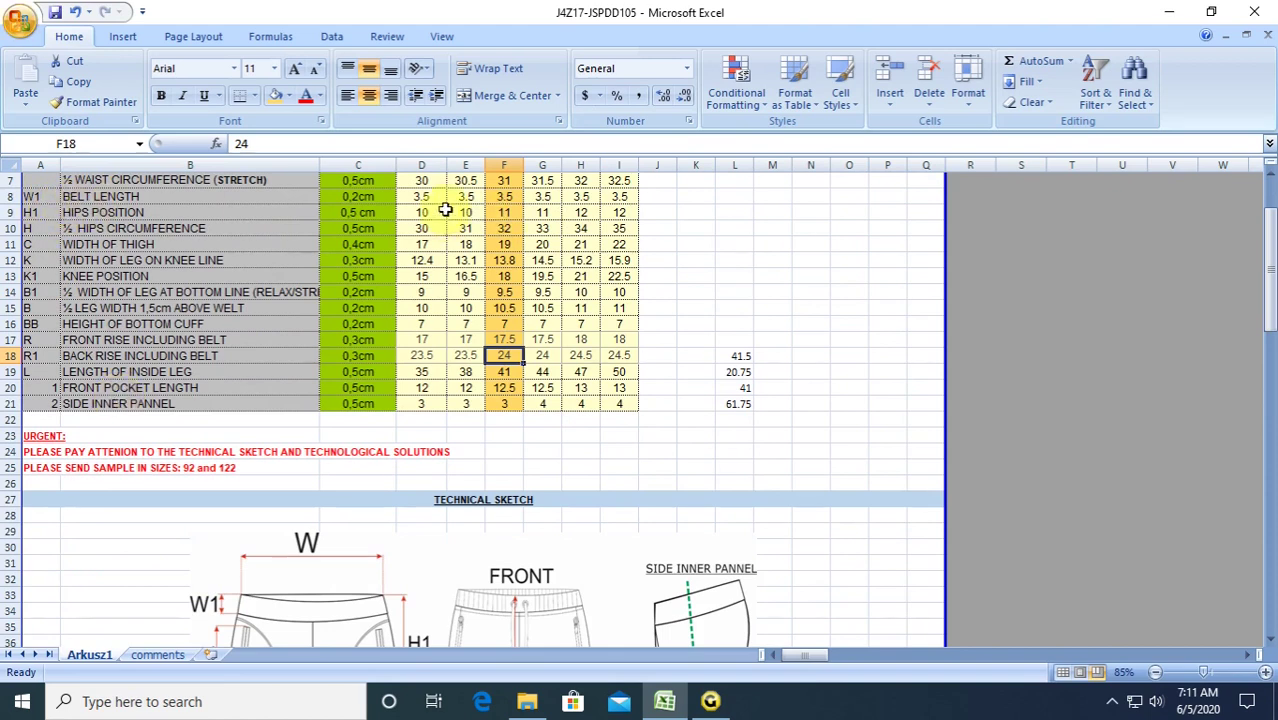
{"action": "left_click", "coordinate": [510, 196]}
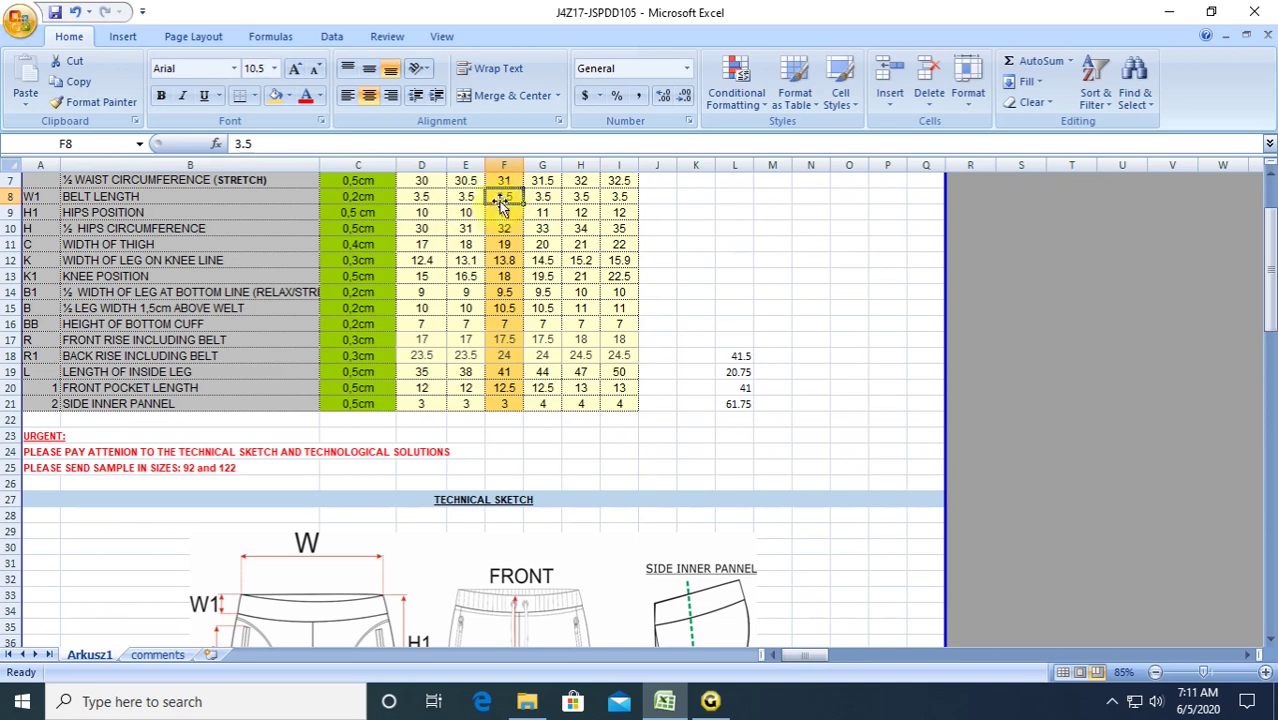
{"action": "scroll", "coordinate": [488, 285], "scroll_direction": "down", "scroll_amount": 9}
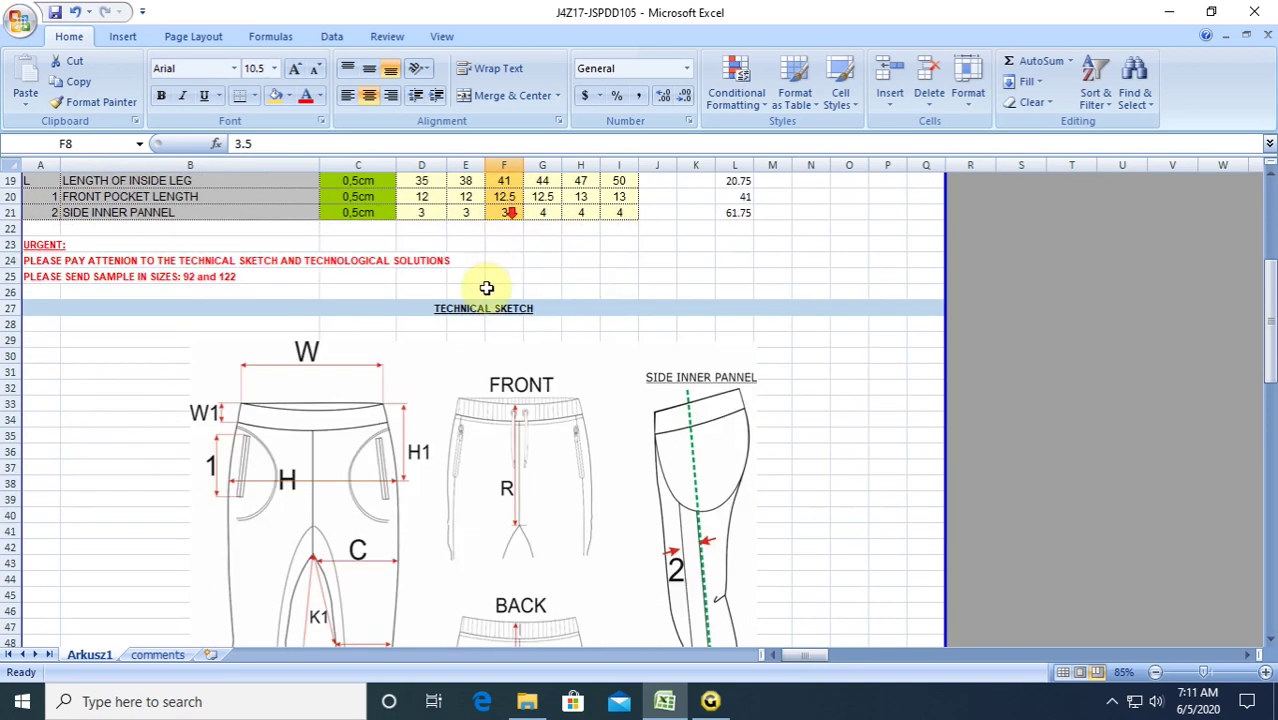
{"action": "scroll", "coordinate": [488, 300], "scroll_direction": "up", "scroll_amount": 10}
{"action": "scroll", "coordinate": [205, 354], "scroll_direction": "up", "scroll_amount": 1}
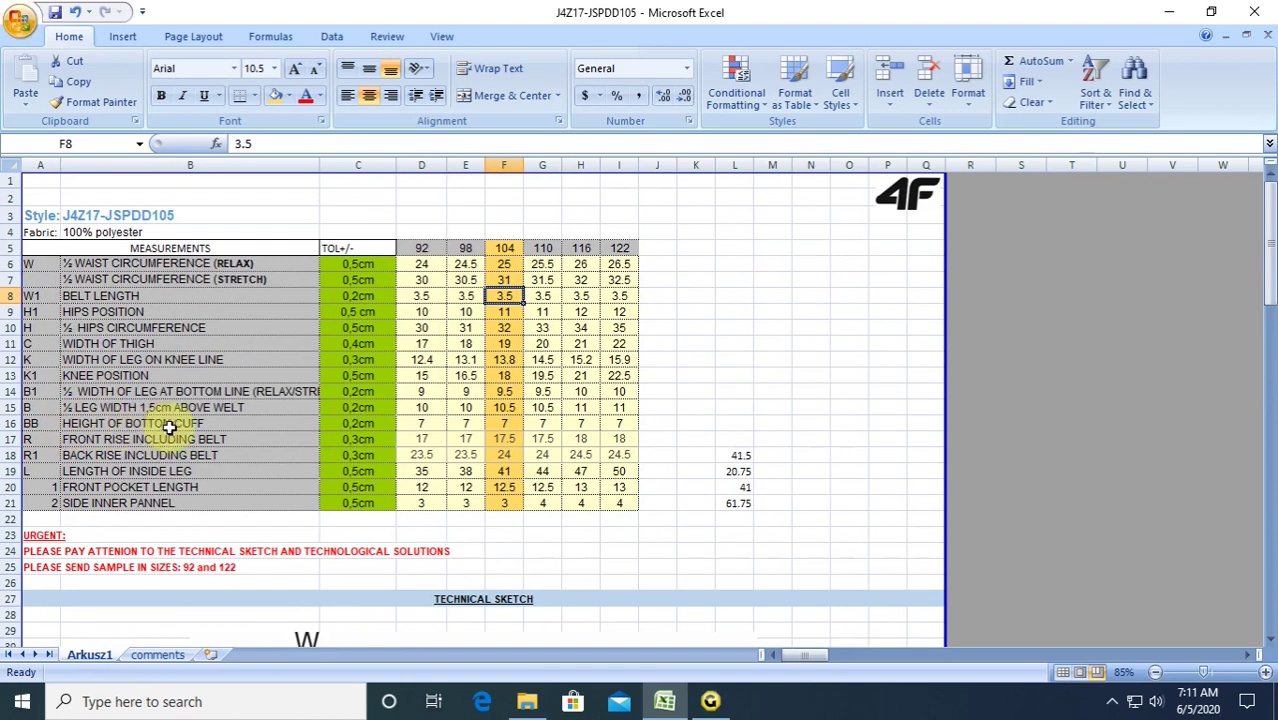
{"action": "left_click", "coordinate": [507, 426]}
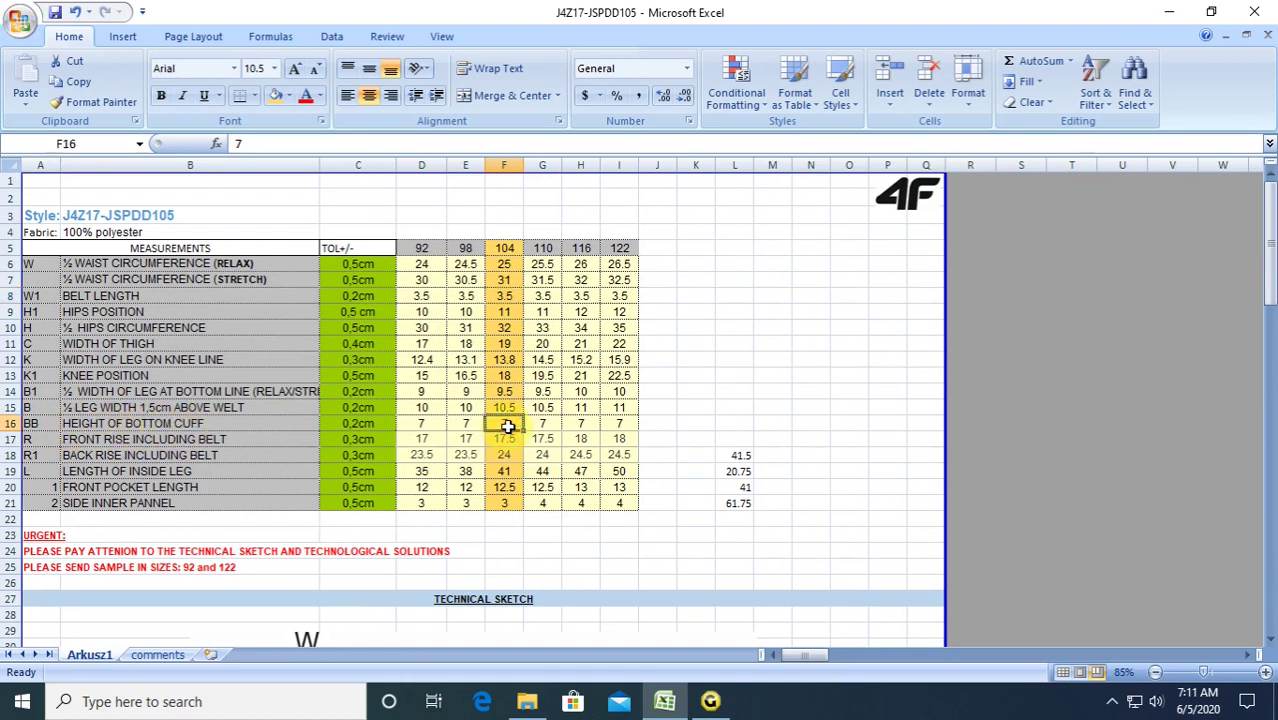
{"action": "left_click", "coordinate": [511, 296]}
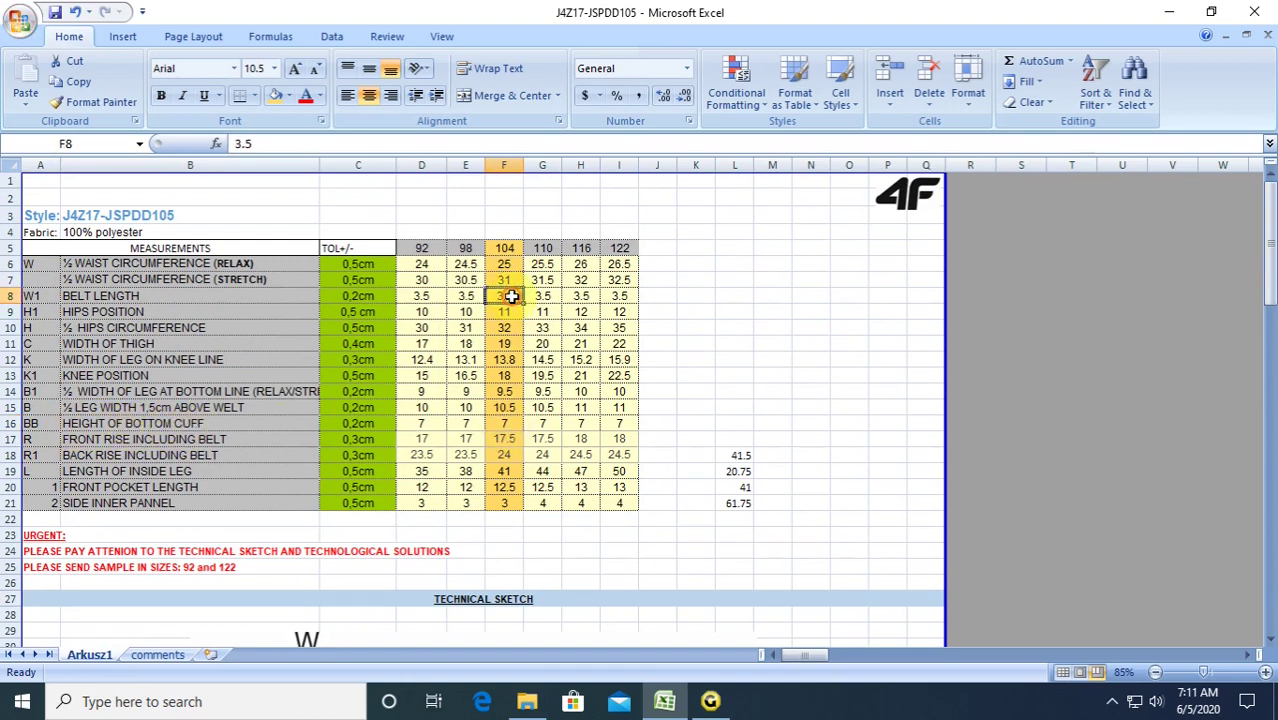
{"action": "left_click", "coordinate": [503, 424]}
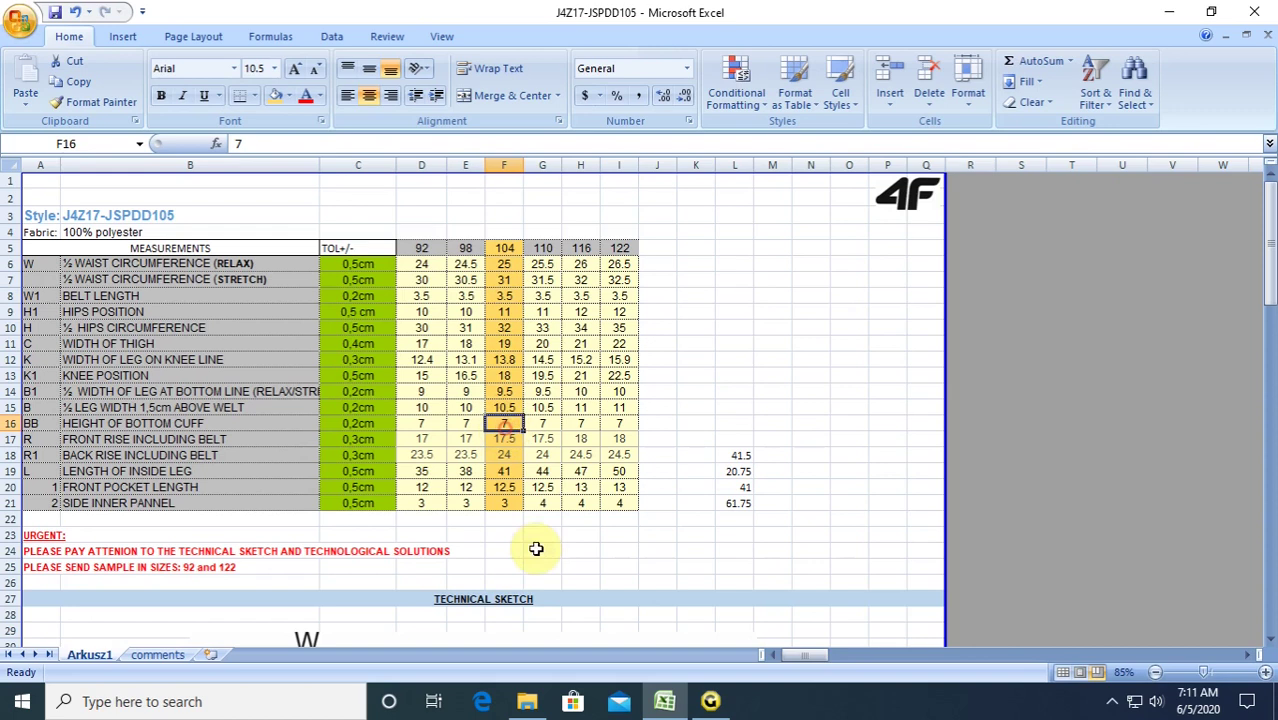
Switch back to Gemini Pattern Editor and shorten both leg pieces by moving their hem corners 6 cm toward the waist.
{"action": "left_click", "coordinate": [712, 703]}
{"action": "left_click", "coordinate": [14, 170]}
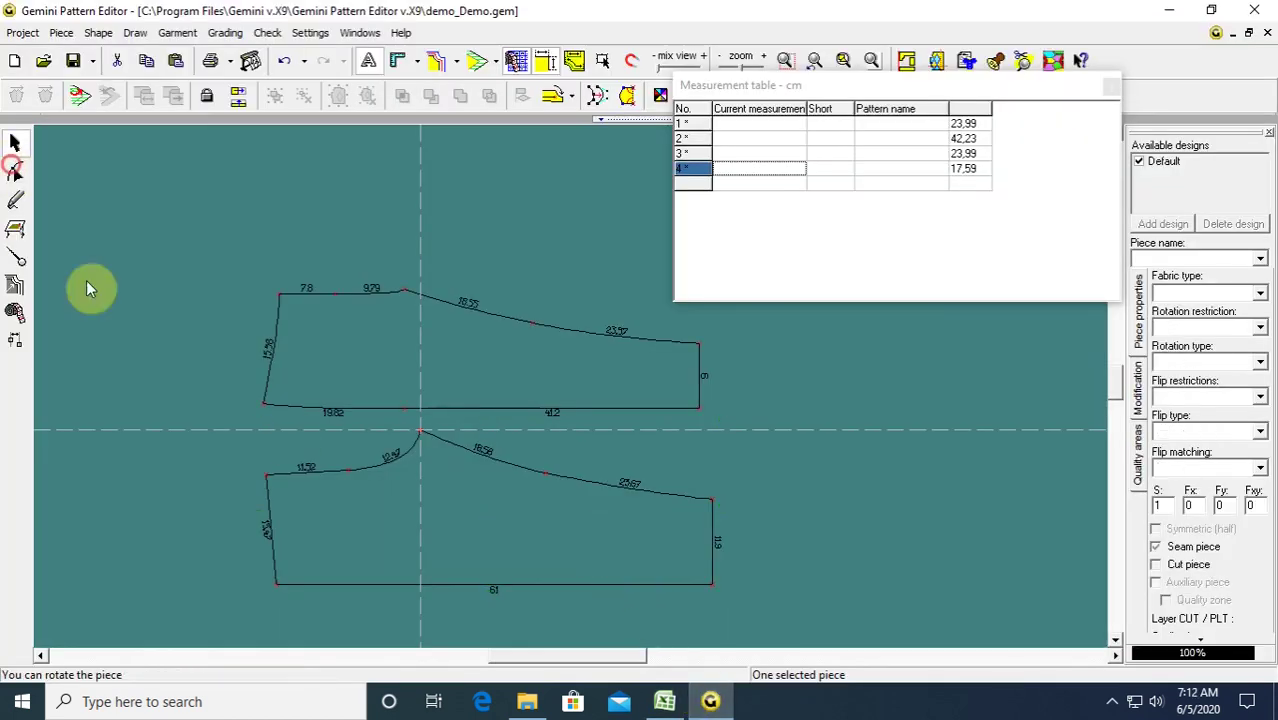
{"action": "left_click_drag", "start_coordinate": [702, 384], "coordinate": [727, 432]}
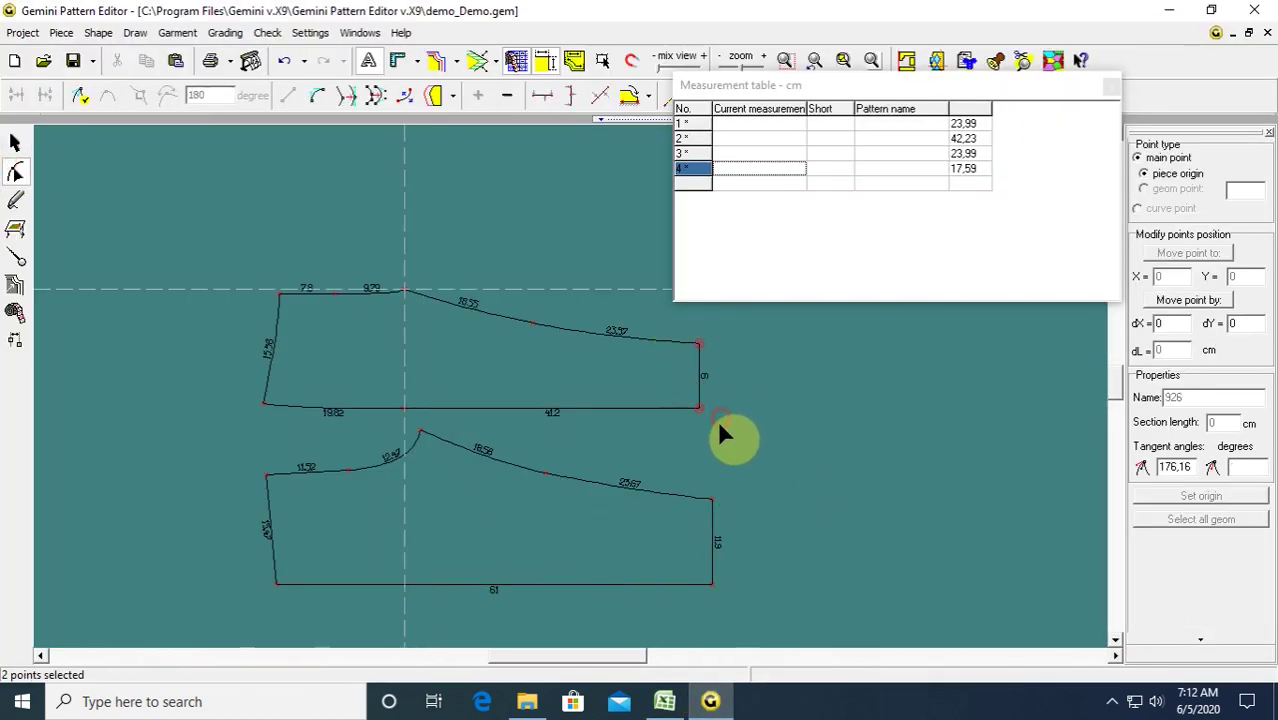
{"action": "left_click_drag", "start_coordinate": [670, 322], "coordinate": [735, 614]}
{"action": "key", "text": "Left"}
{"action": "key", "text": "Left"}
{"action": "key", "text": "Left"}
{"action": "key", "text": "Left"}
{"action": "key", "text": "Left"}
{"action": "key", "text": "Left"}
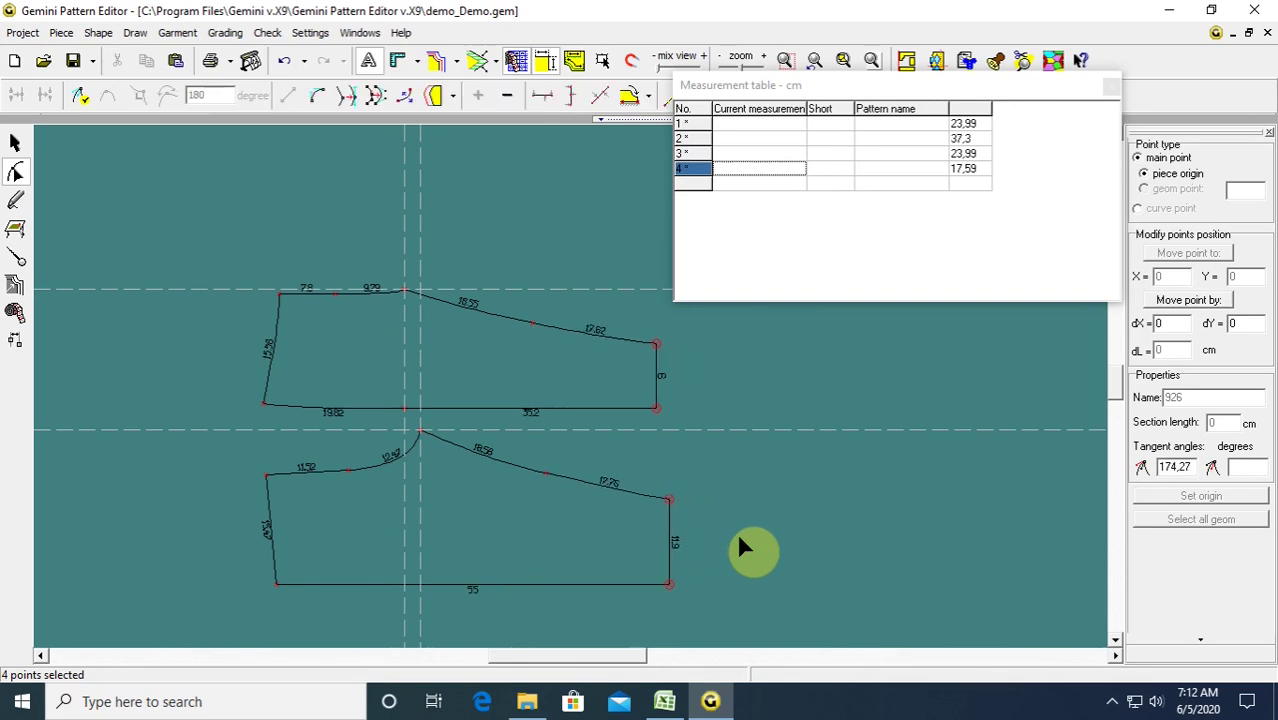
Move the hem points of both trouser pieces 1 cm inward, and shift their waist and upper rise points 3.5 cm toward the hem.
{"action": "key", "text": "Left"}
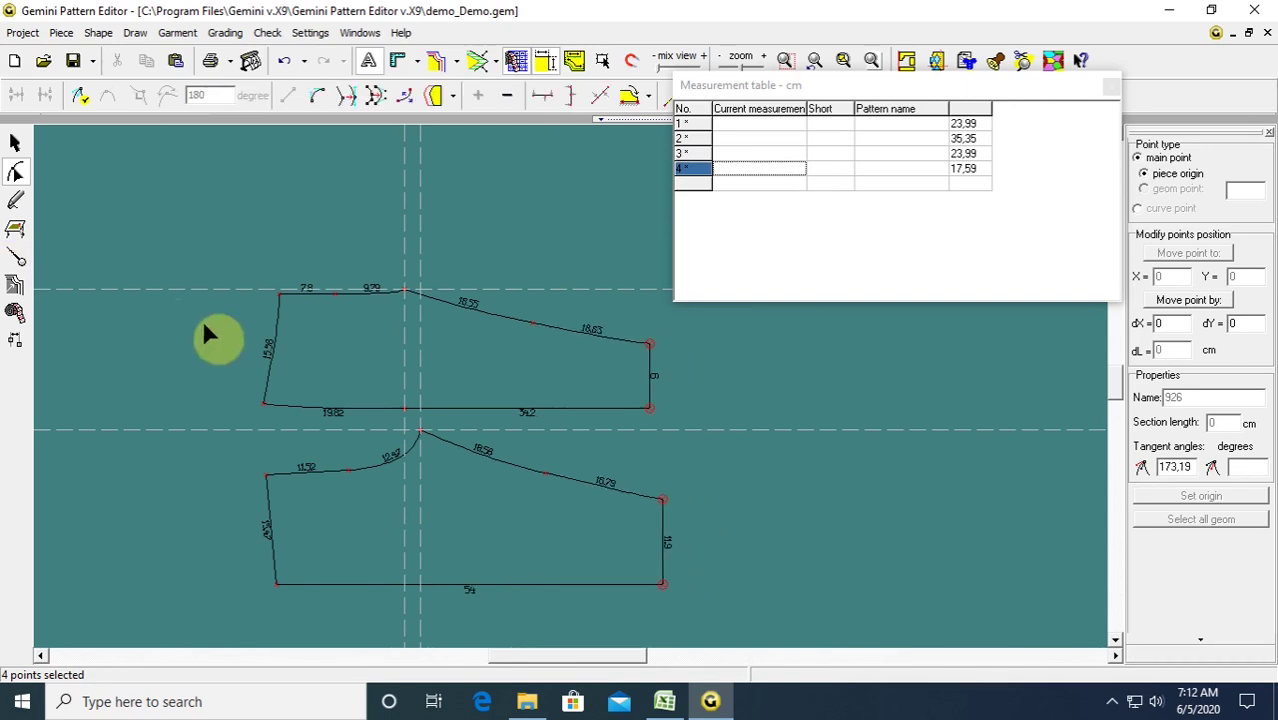
{"action": "left_click", "coordinate": [202, 320]}
{"action": "left_click_drag", "start_coordinate": [196, 245], "coordinate": [362, 596]}
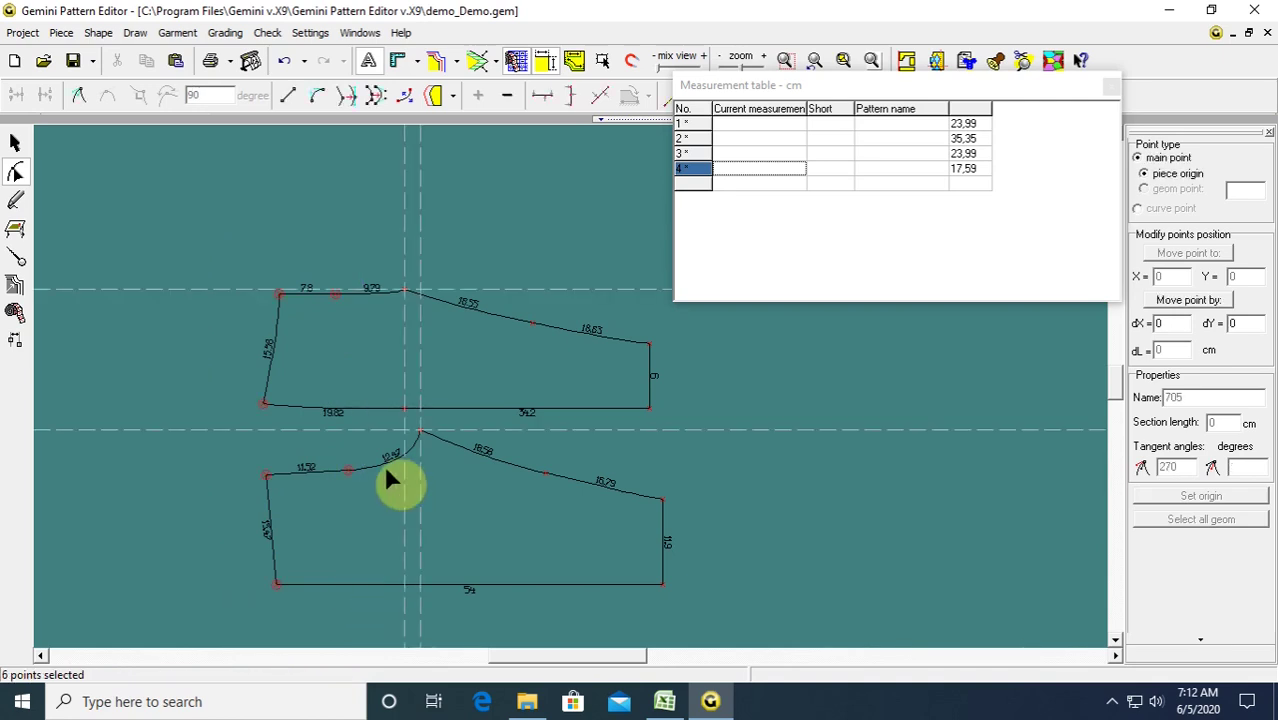
{"action": "key", "text": "Right"}
{"action": "key", "text": "Right"}
{"action": "key", "text": "Right"}
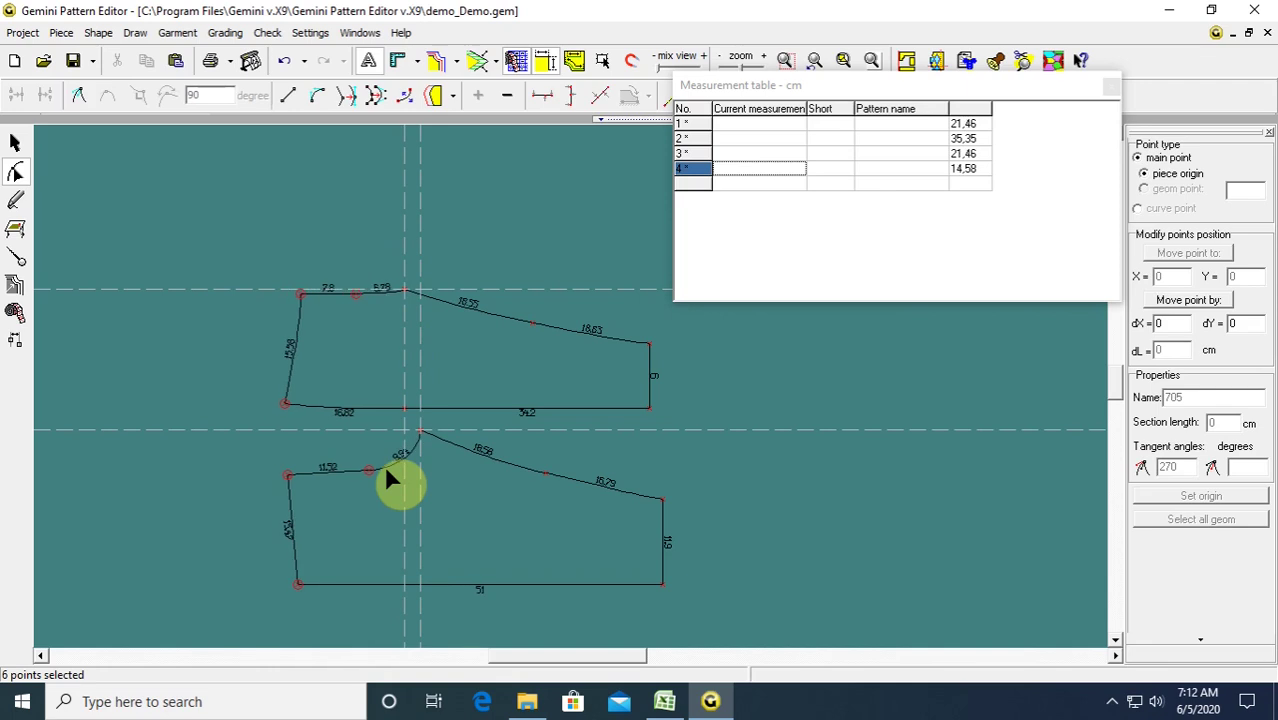
{"action": "key", "text": "Right"}
{"action": "key", "text": "Right"}
{"action": "key", "text": "Right"}
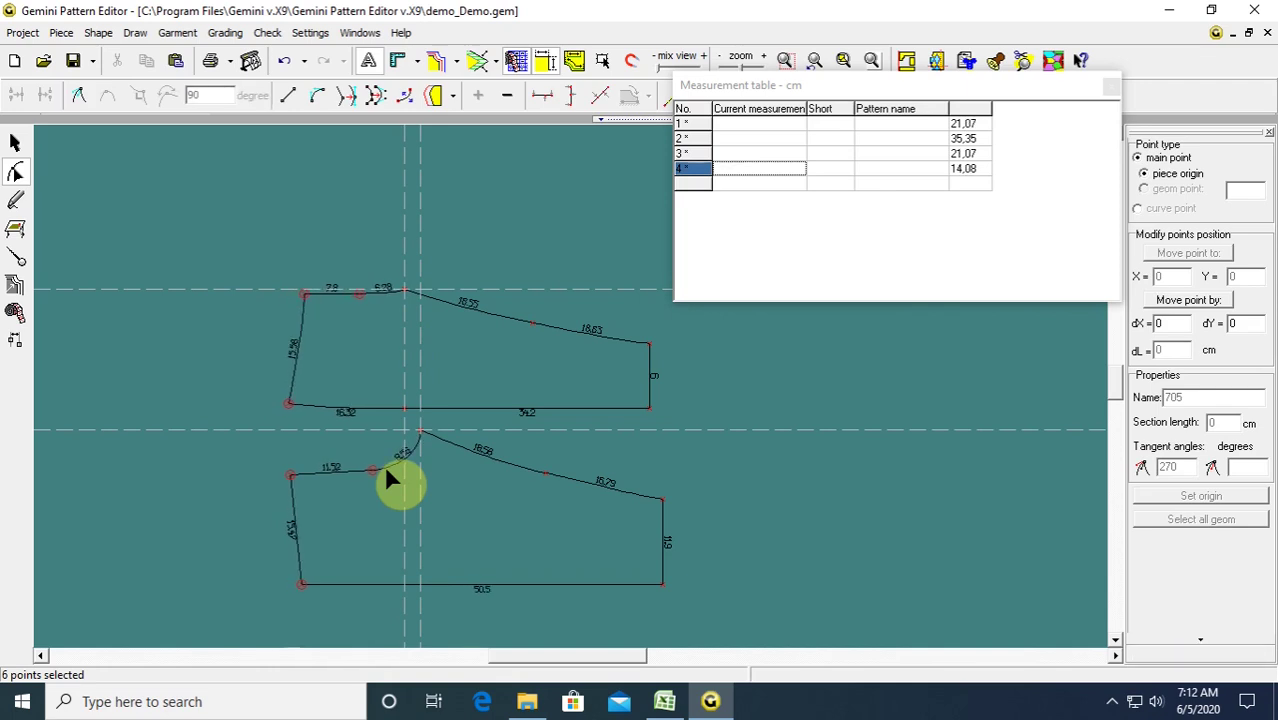
{"action": "left_click", "coordinate": [216, 462]}
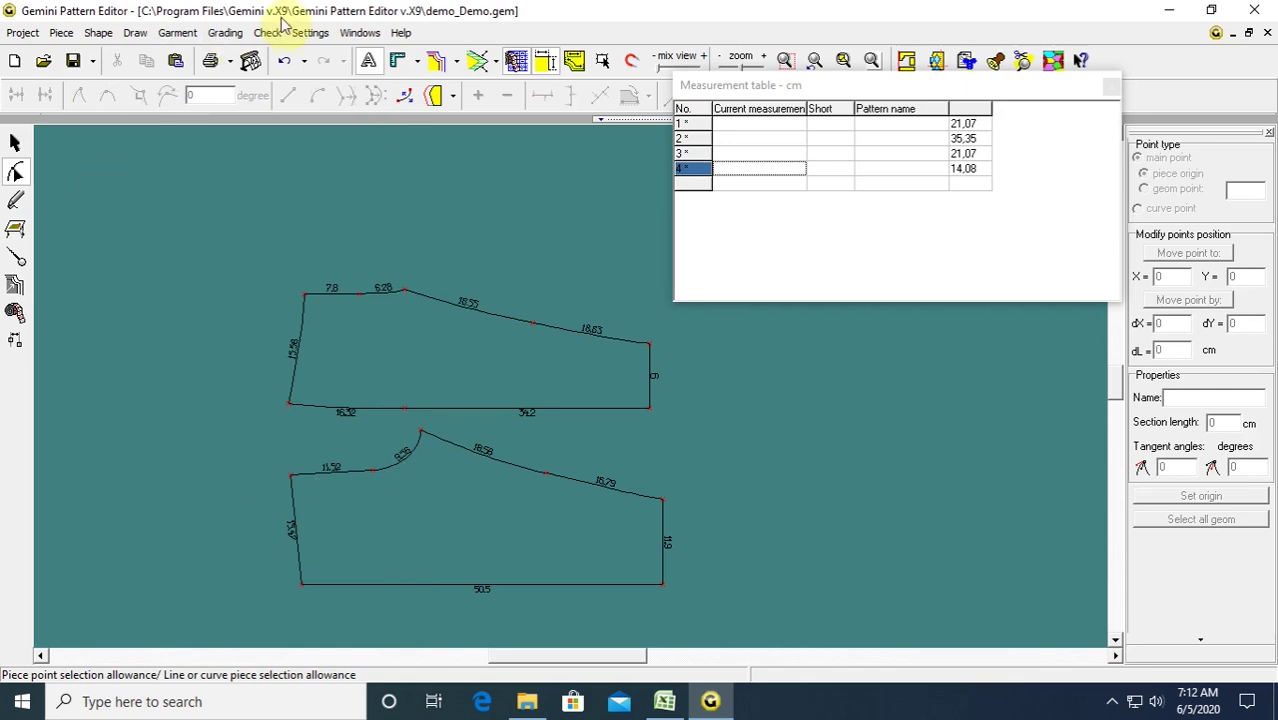
Review the arrow-key moving step and micro-moving step for pieces and points in the design settings.
{"action": "left_click", "coordinate": [317, 34]}
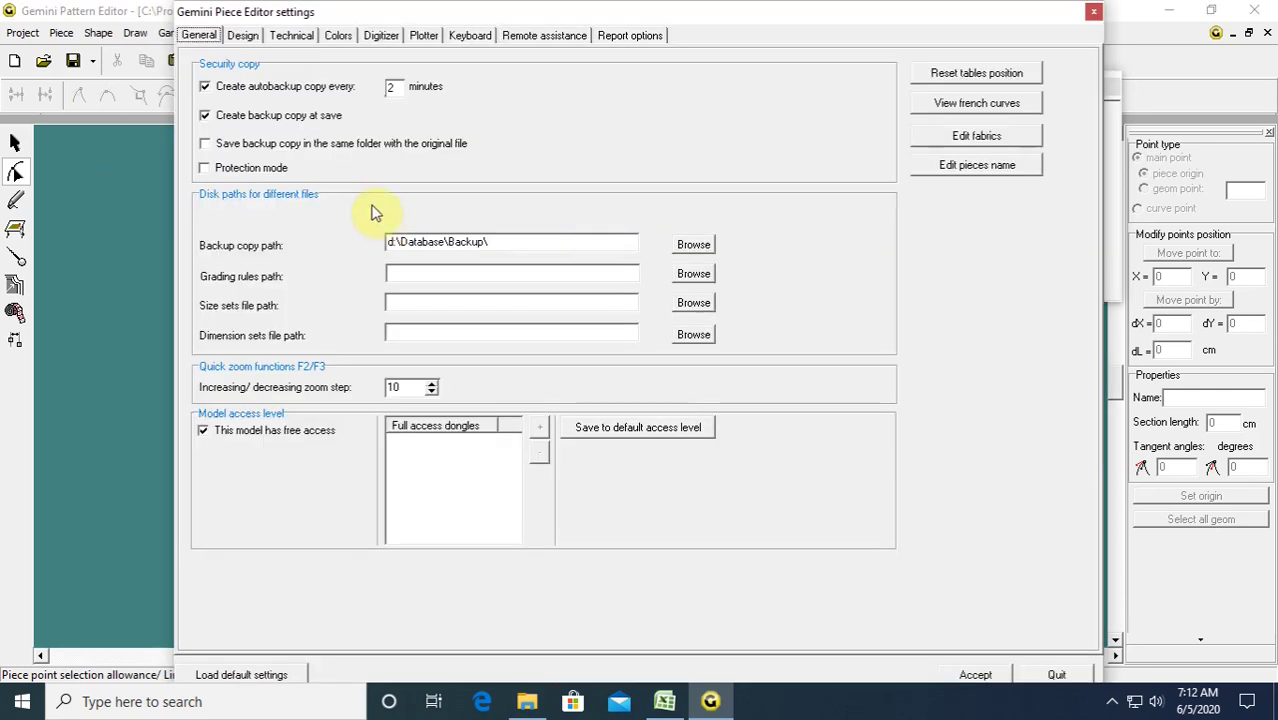
{"action": "left_click", "coordinate": [245, 34]}
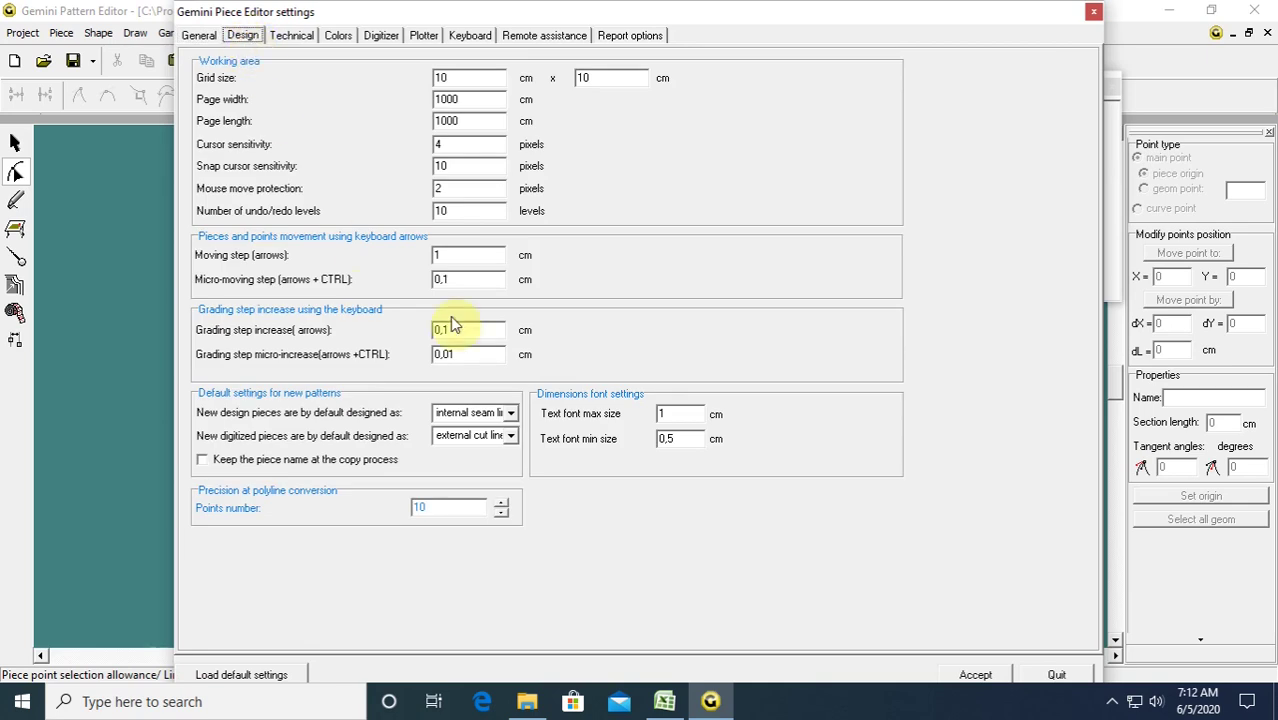
{"action": "double_click", "coordinate": [445, 255]}
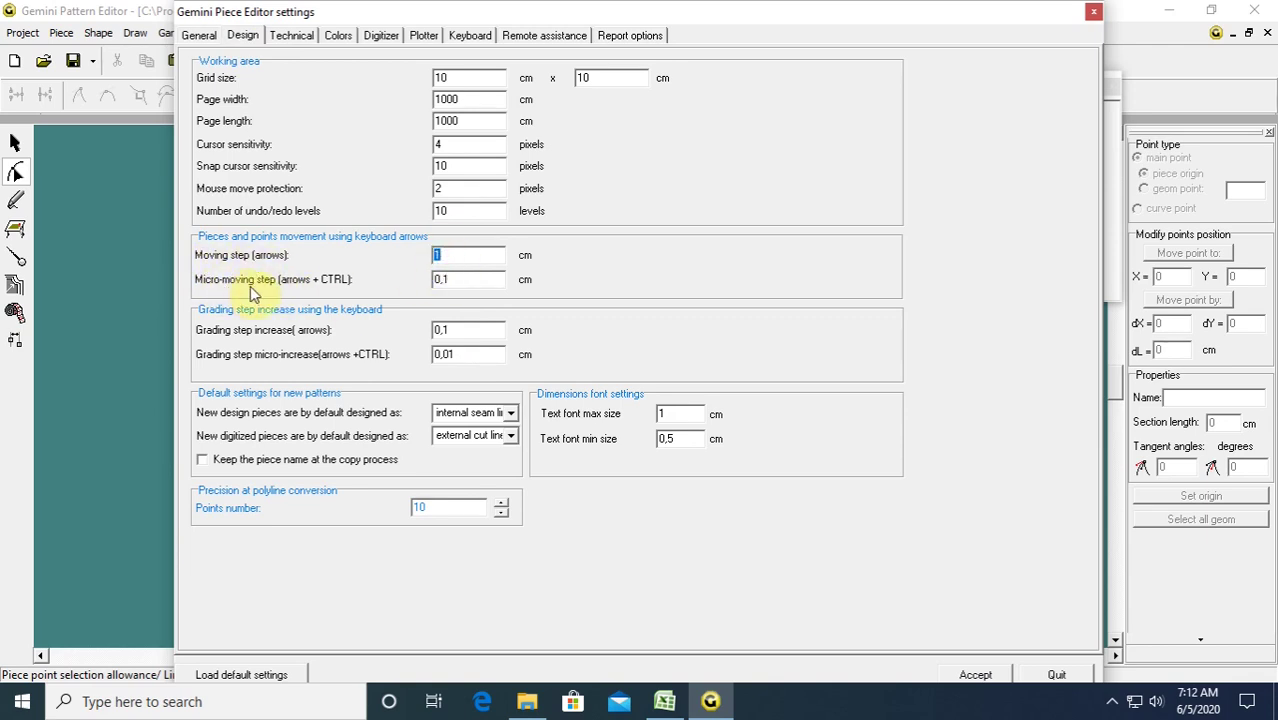
{"action": "double_click", "coordinate": [442, 279]}
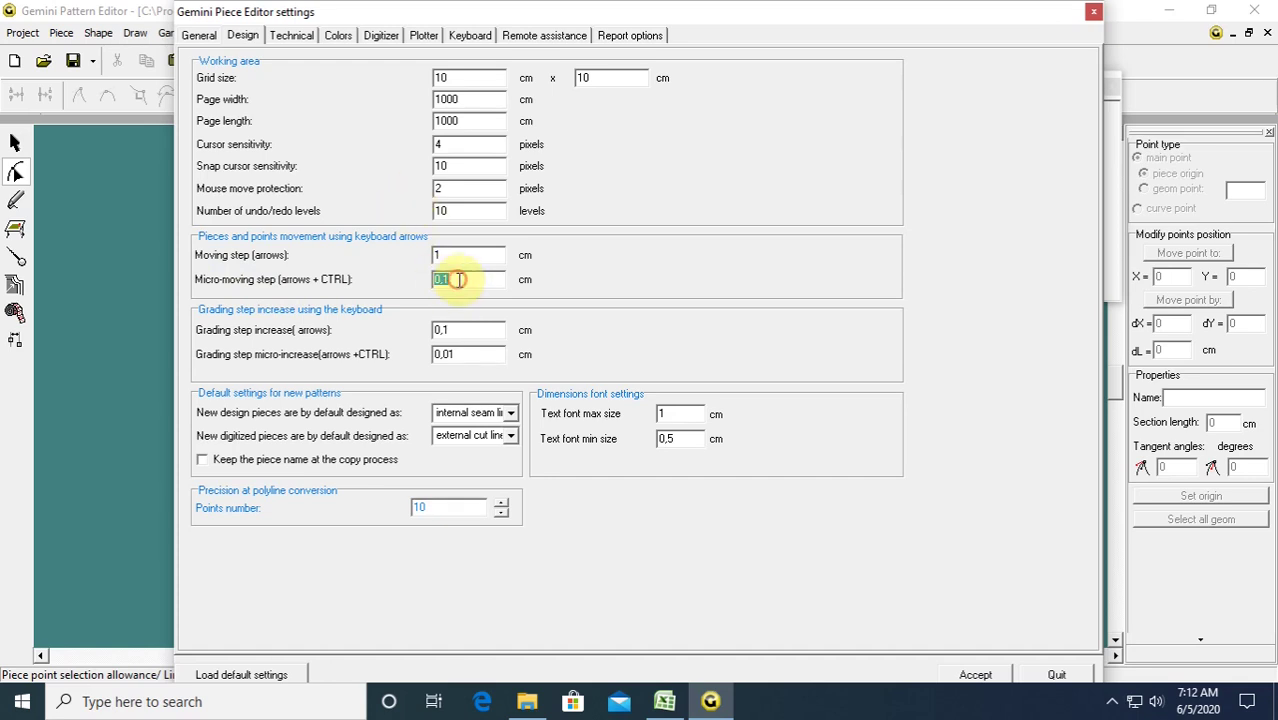
{"action": "double_click", "coordinate": [437, 258]}
{"action": "double_click", "coordinate": [445, 280]}
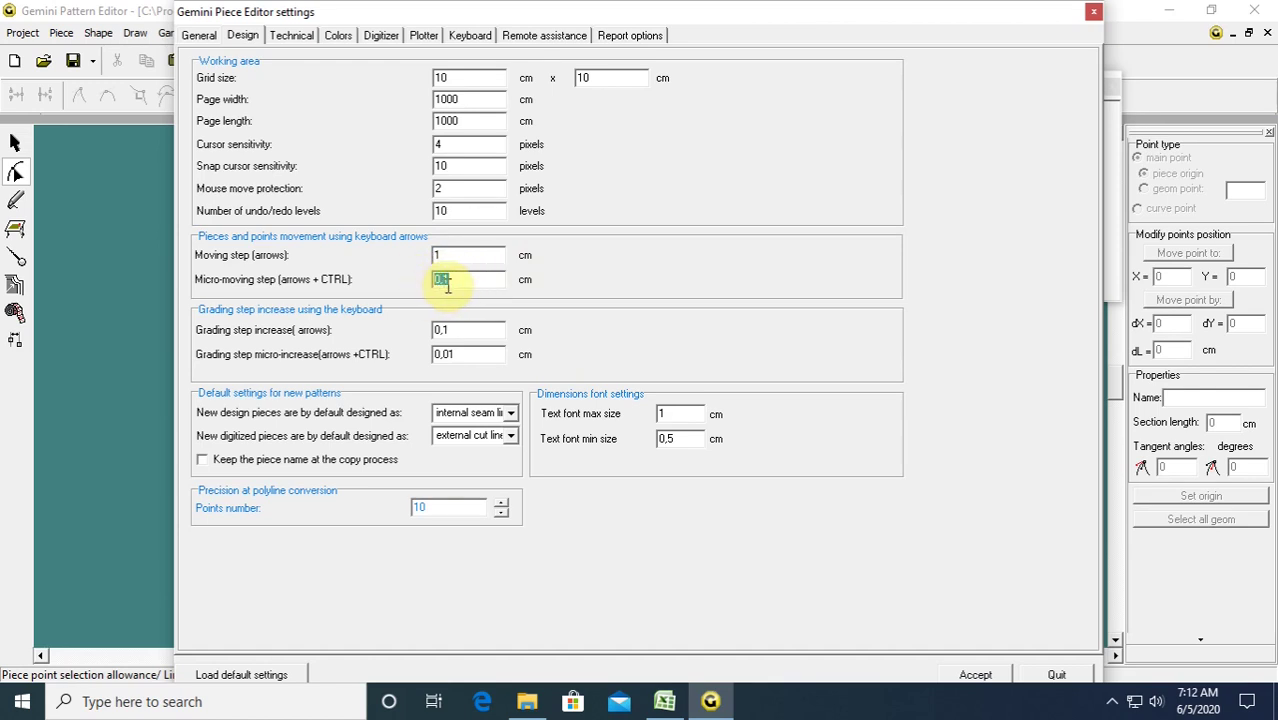
{"action": "left_click", "coordinate": [985, 676]}
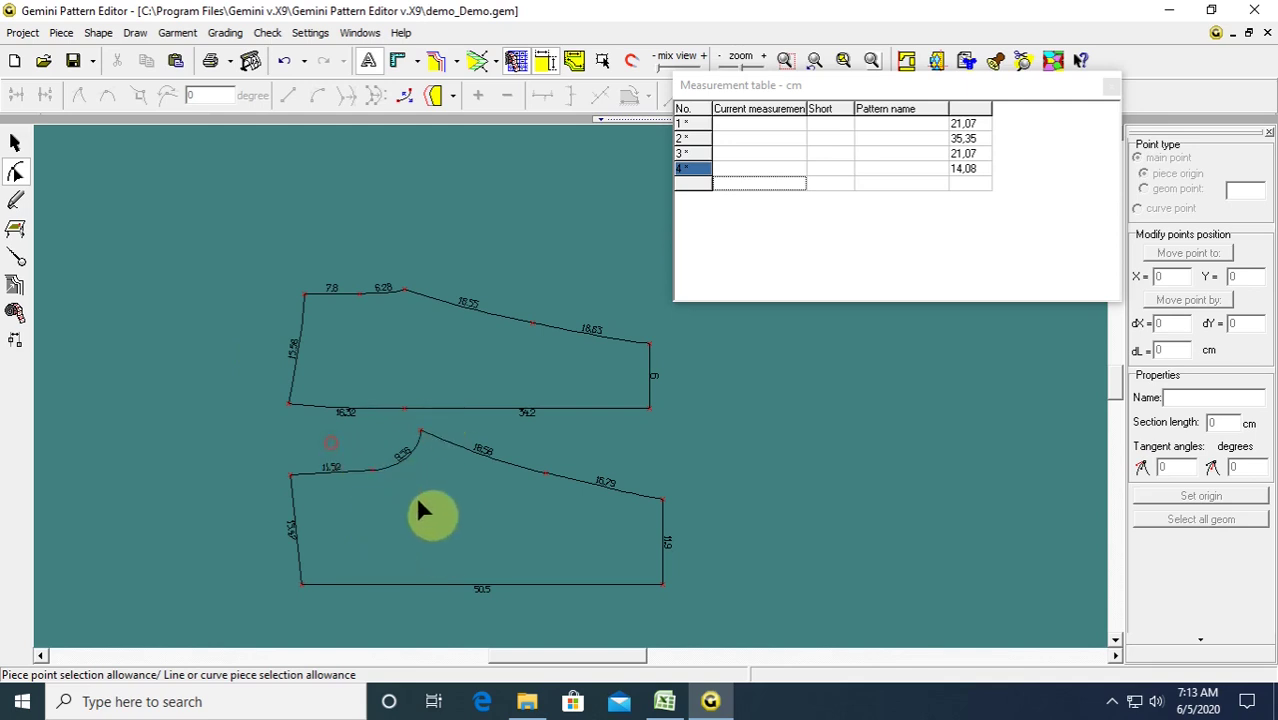
Reshape the back piece's crotch curve with the tangent handles at both ends, to a length of about 9.78 cm.
{"action": "scroll", "coordinate": [568, 381], "scroll_direction": "up", "scroll_amount": 1}
{"action": "scroll", "coordinate": [569, 382], "scroll_direction": "up", "scroll_amount": 2}
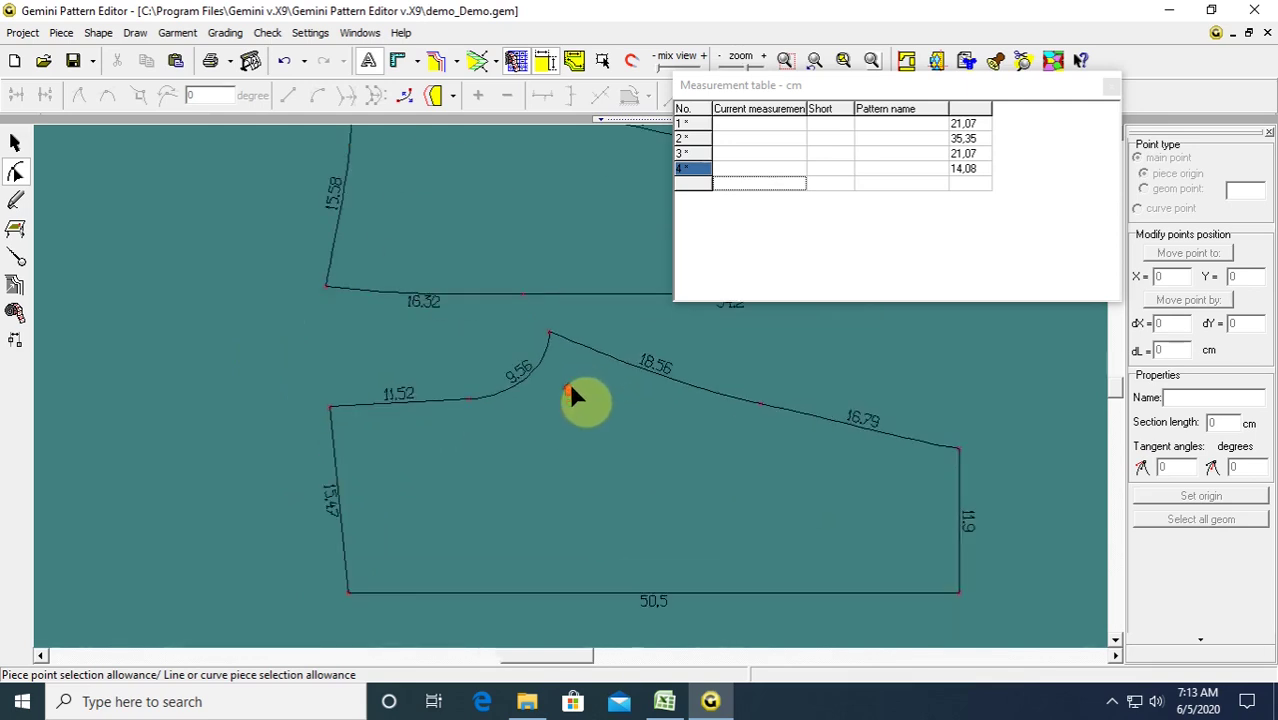
{"action": "scroll", "coordinate": [569, 382], "scroll_direction": "up", "scroll_amount": 1}
{"action": "left_click", "coordinate": [548, 282]}
{"action": "scroll", "coordinate": [537, 400], "scroll_direction": "up", "scroll_amount": 1}
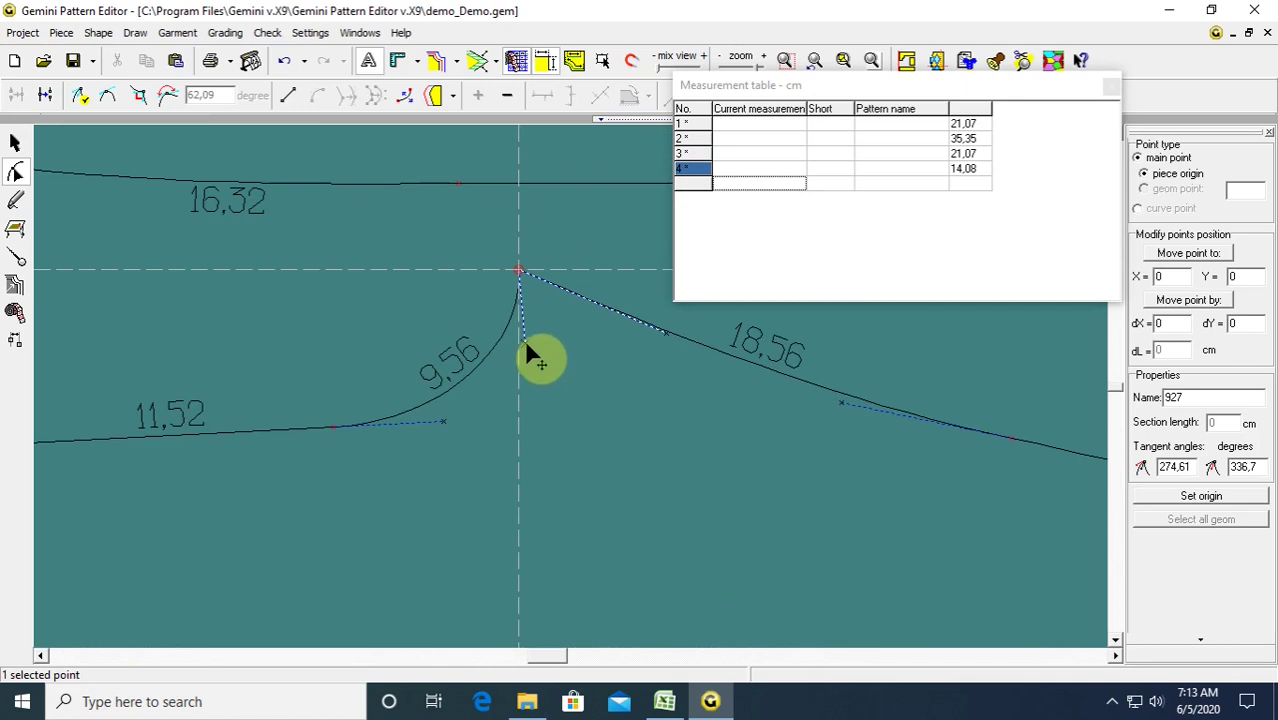
{"action": "left_click_drag", "start_coordinate": [526, 342], "coordinate": [522, 368]}
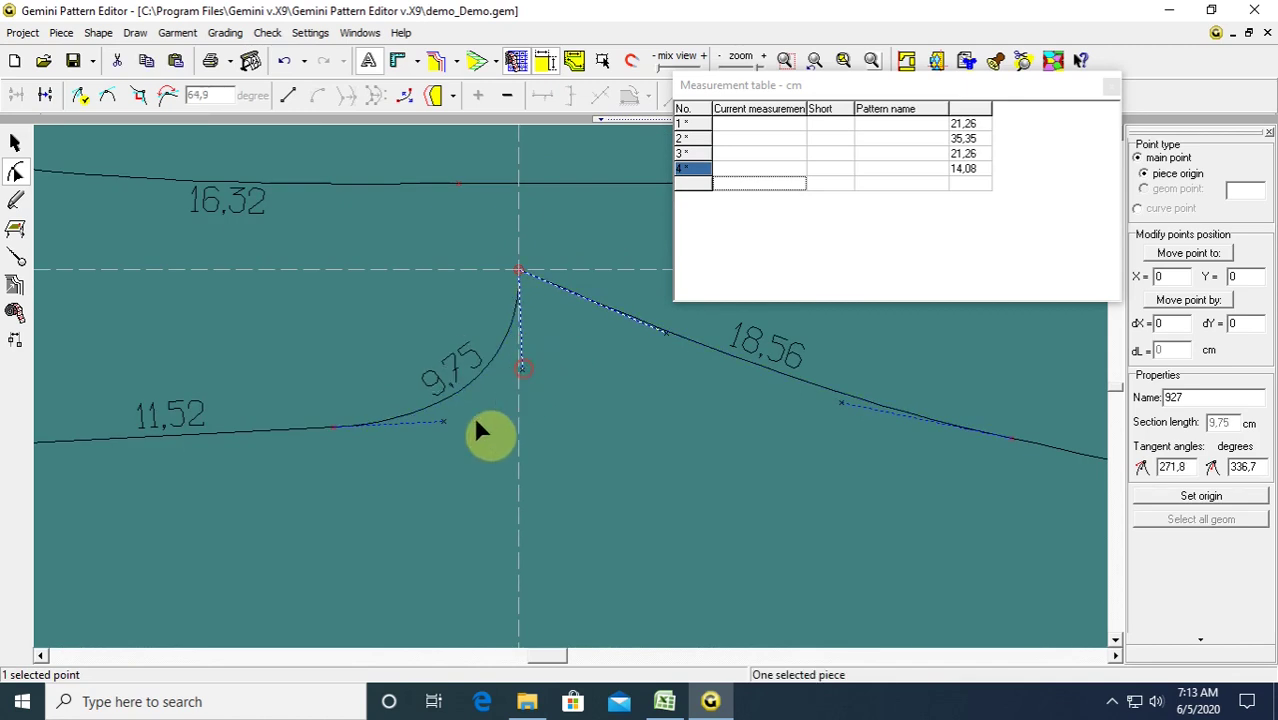
{"action": "left_click_drag", "start_coordinate": [443, 421], "coordinate": [448, 422]}
{"action": "left_click", "coordinate": [304, 367]}
{"action": "scroll", "coordinate": [510, 344], "scroll_direction": "down", "scroll_amount": 3}
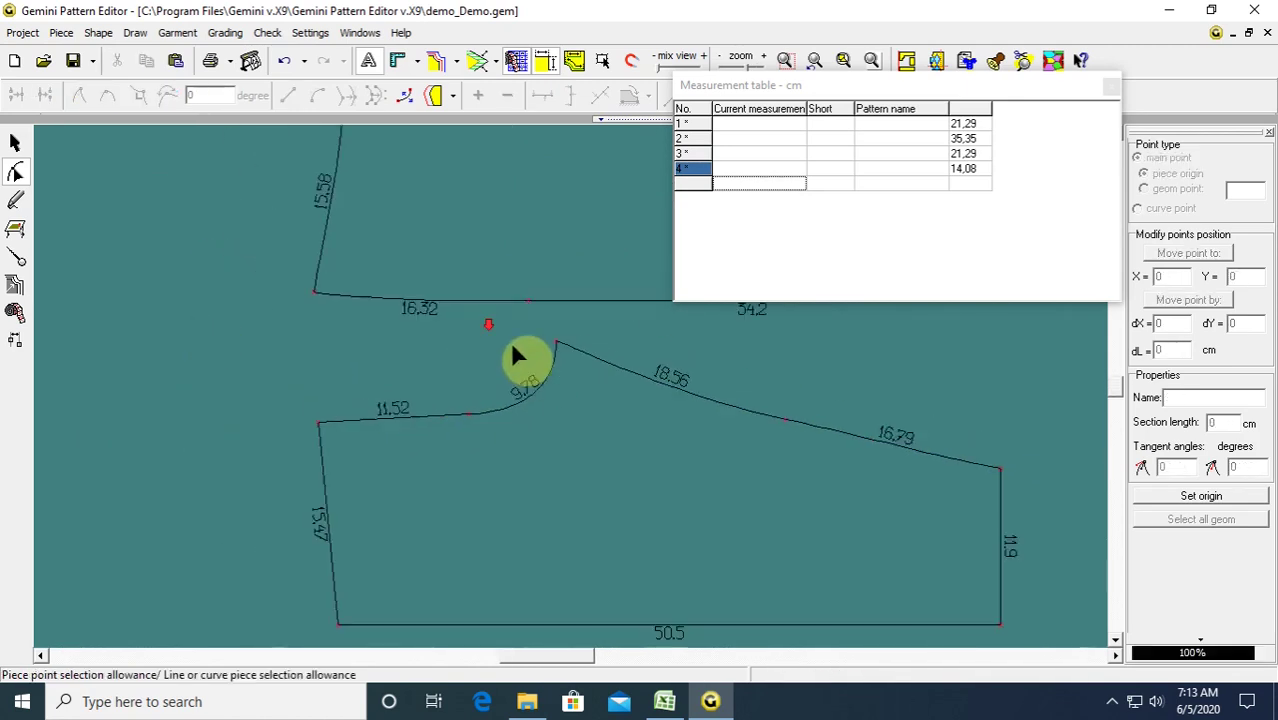
Adjust the tangent of the front piece's crotch curve for a curve length of about 6.29 cm.
{"action": "scroll", "coordinate": [510, 345], "scroll_direction": "down", "scroll_amount": 1}
{"action": "scroll", "coordinate": [495, 376], "scroll_direction": "up", "scroll_amount": 3}
{"action": "left_click", "coordinate": [345, 243]}
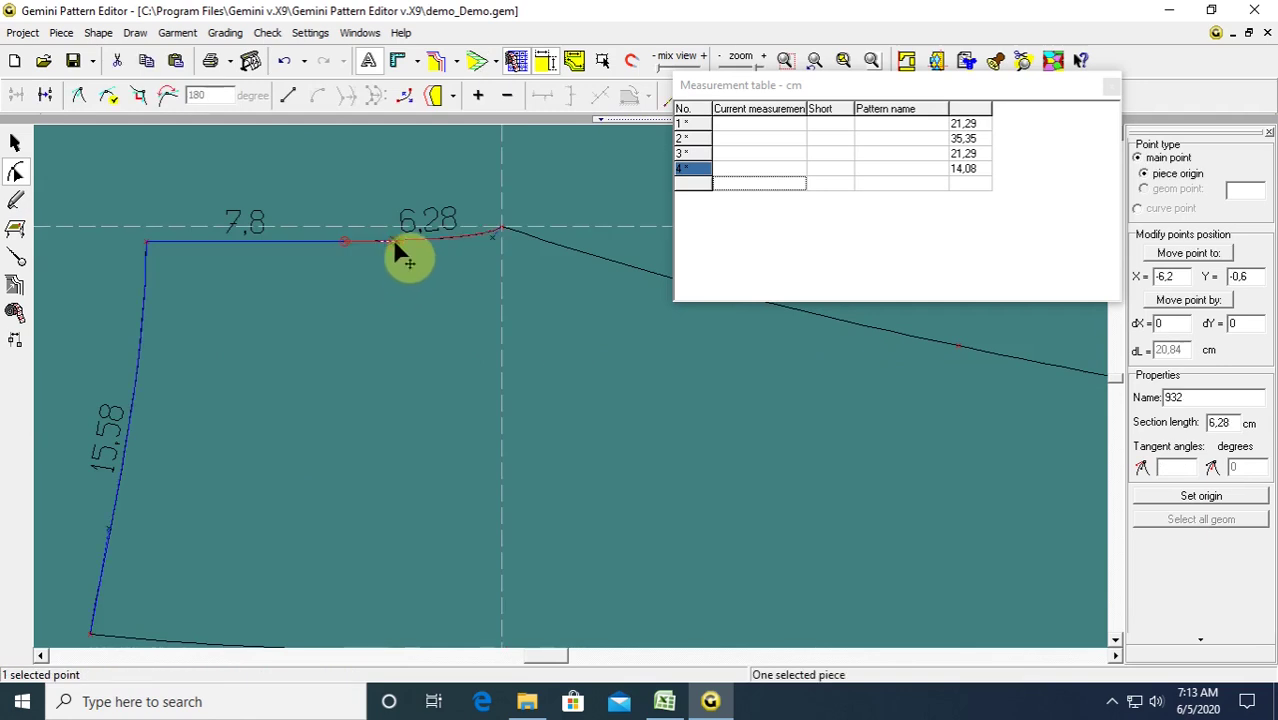
{"action": "left_click", "coordinate": [519, 383]}
{"action": "scroll", "coordinate": [521, 387], "scroll_direction": "down", "scroll_amount": 3}
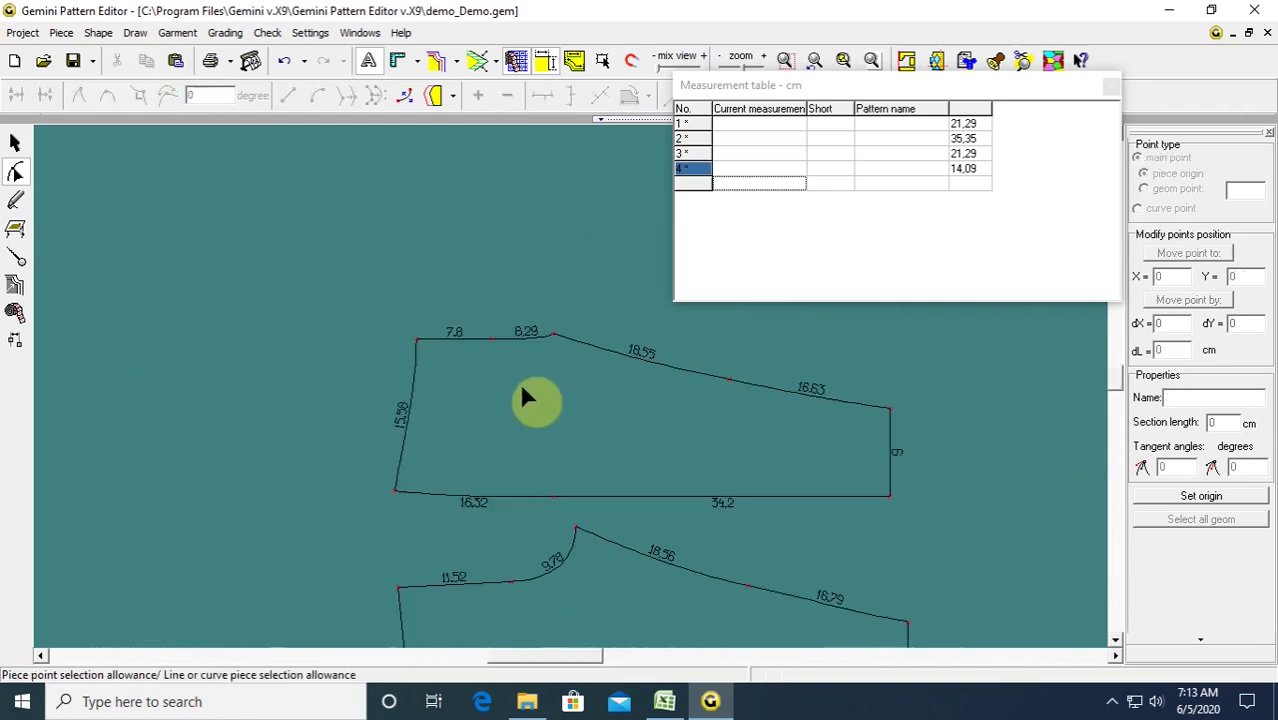
Shift the front piece's waist corner at the side seam slightly inward, to Y -15.8, making the waist edge about 15.38 cm.
{"action": "left_click", "coordinate": [404, 496]}
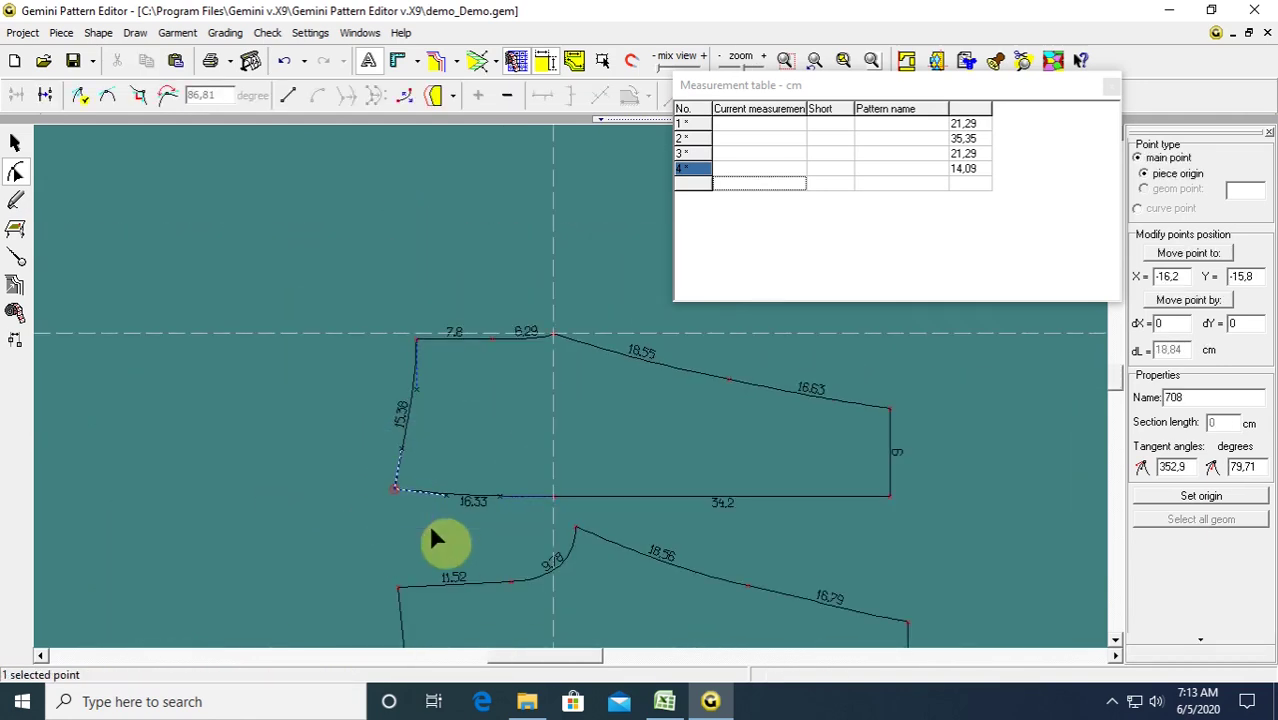
{"action": "scroll", "coordinate": [431, 526], "scroll_direction": "down", "scroll_amount": 3}
{"action": "scroll", "coordinate": [571, 383], "scroll_direction": "up", "scroll_amount": 2}
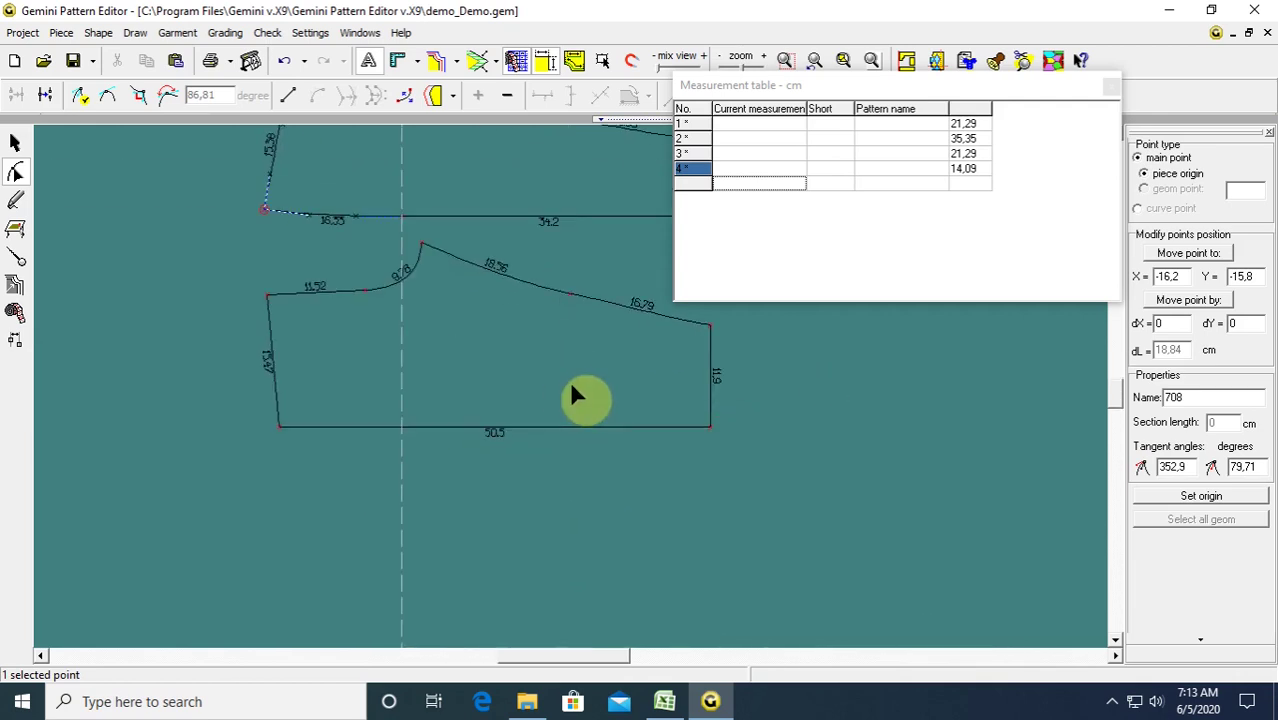
{"action": "left_click", "coordinate": [665, 504]}
{"action": "scroll", "coordinate": [665, 502], "scroll_direction": "down", "scroll_amount": 4}
{"action": "scroll", "coordinate": [626, 322], "scroll_direction": "up", "scroll_amount": 1}
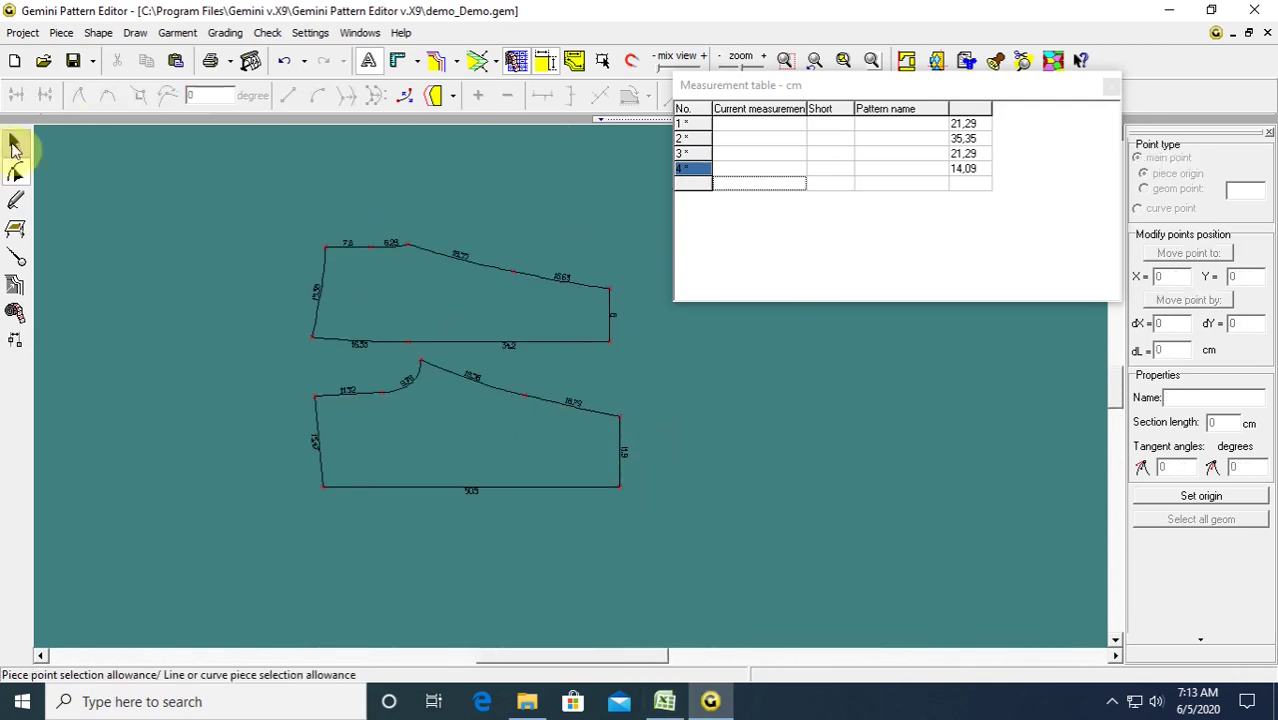
Activate the Rectangle tool and switch to Excel to check the sketch and the size 104 half waist circumferences, relaxed and stretched.
{"action": "left_click", "coordinate": [16, 200]}
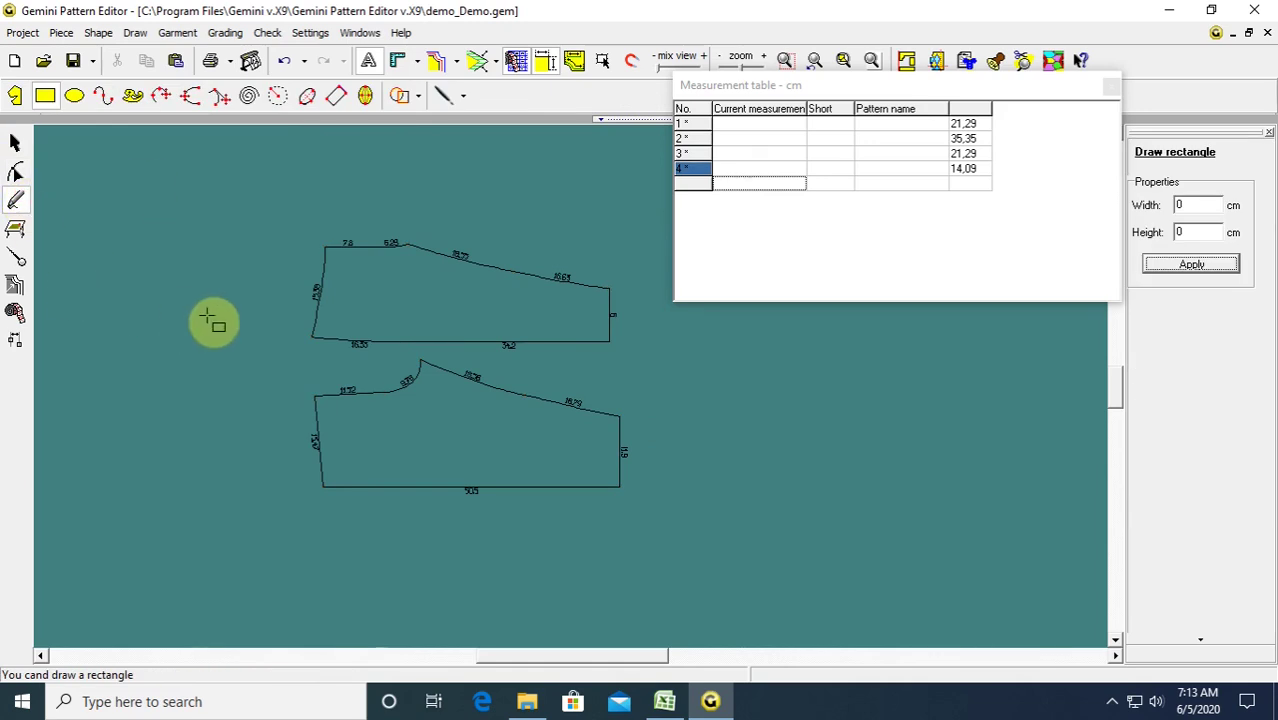
{"action": "left_click", "coordinate": [664, 700]}
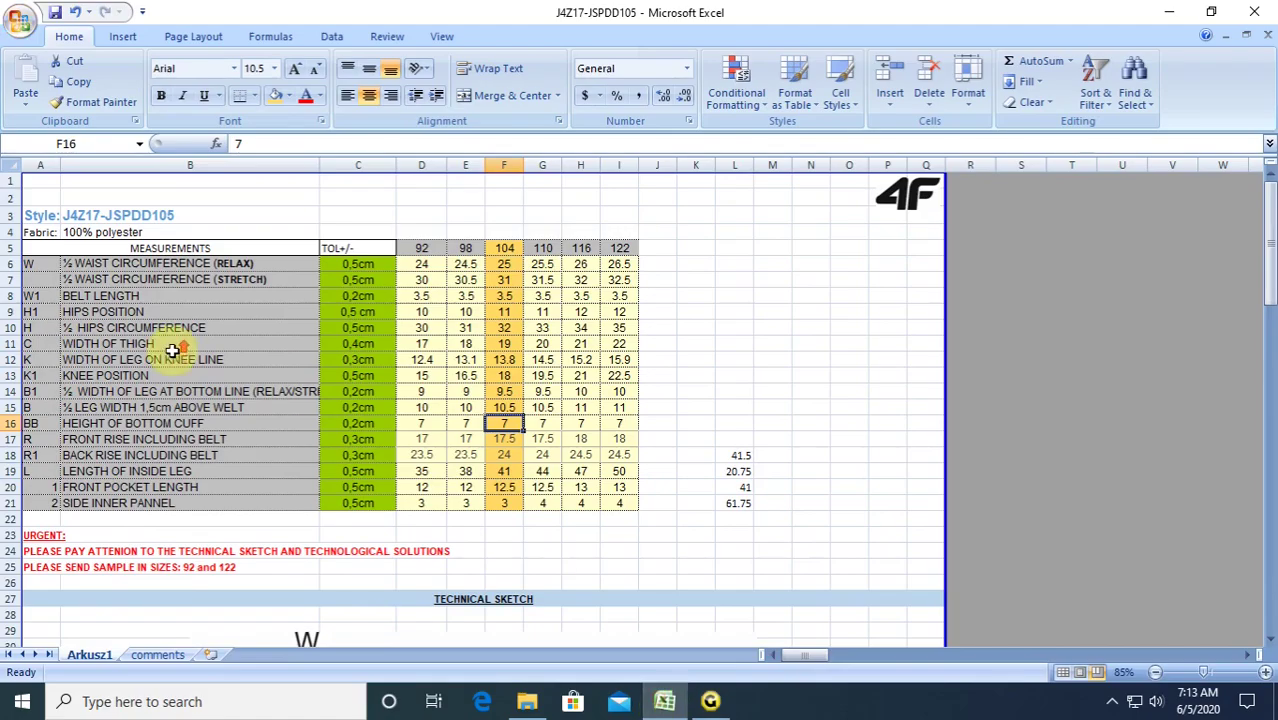
{"action": "scroll", "coordinate": [172, 351], "scroll_direction": "down", "scroll_amount": 5}
{"action": "scroll", "coordinate": [172, 351], "scroll_direction": "up", "scroll_amount": 5}
{"action": "scroll", "coordinate": [172, 351], "scroll_direction": "down", "scroll_amount": 5}
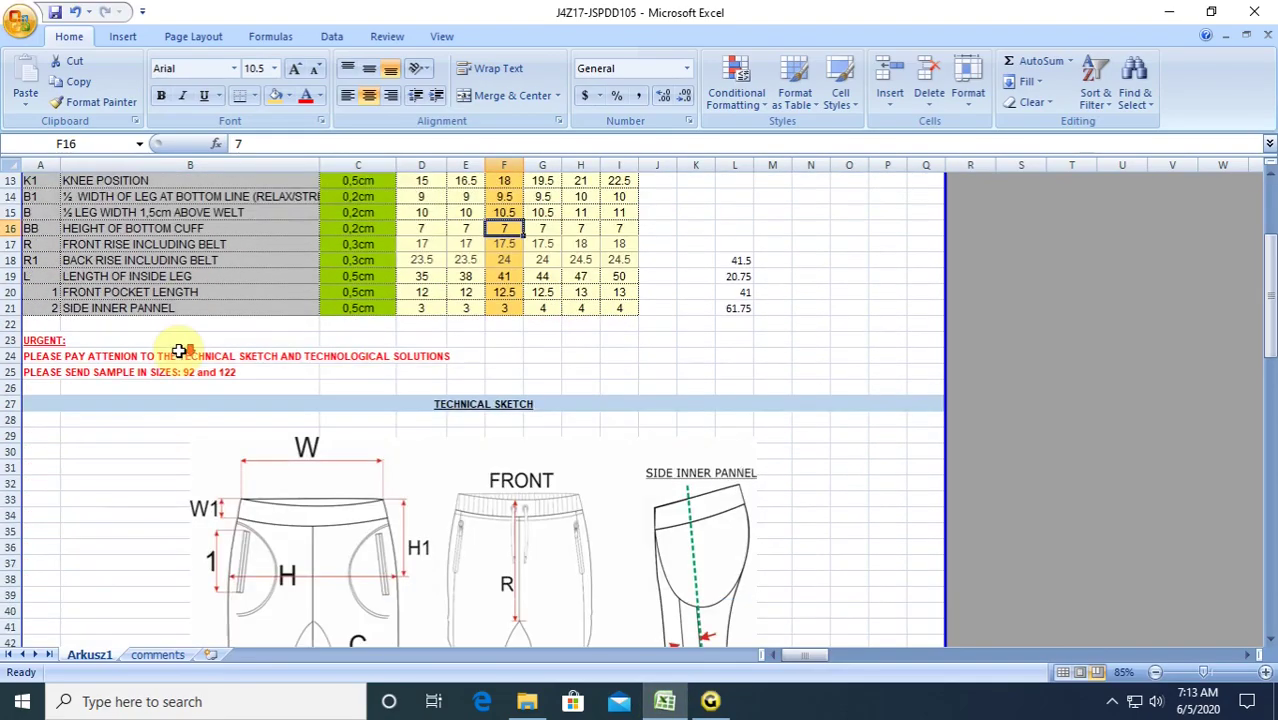
{"action": "scroll", "coordinate": [180, 350], "scroll_direction": "up", "scroll_amount": 2}
{"action": "scroll", "coordinate": [180, 350], "scroll_direction": "down", "scroll_amount": 3}
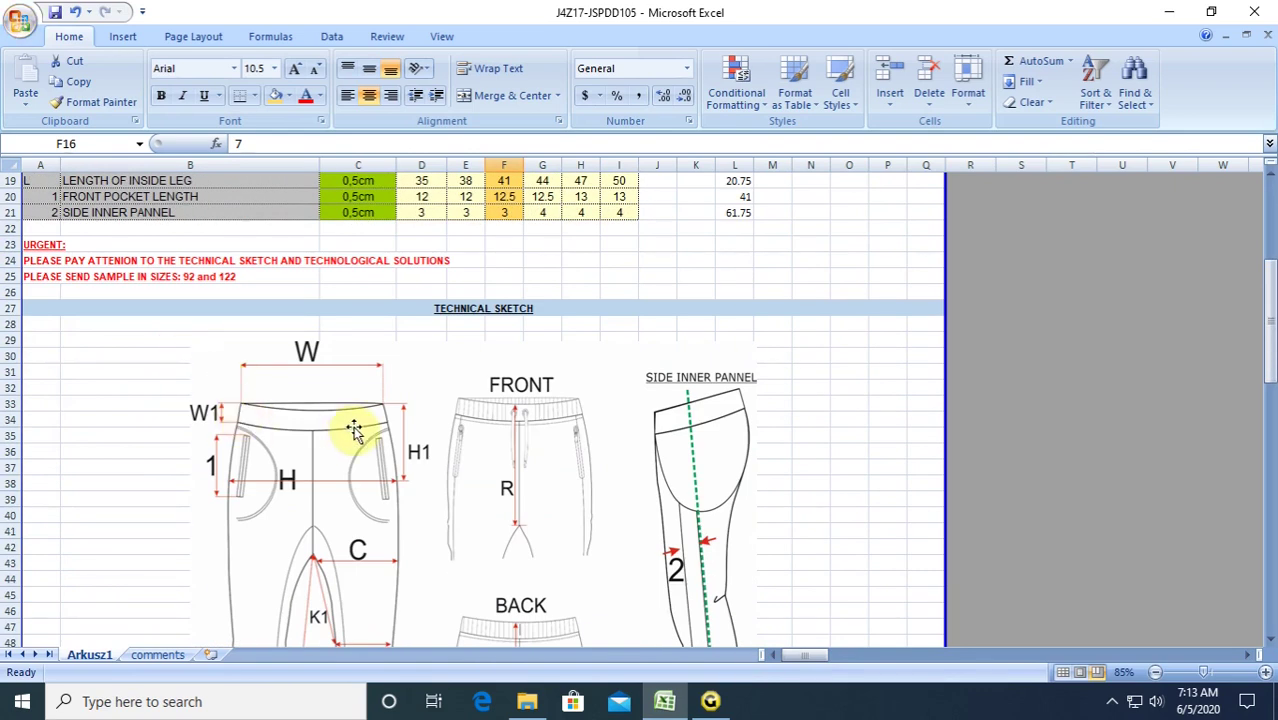
{"action": "scroll", "coordinate": [355, 430], "scroll_direction": "up", "scroll_amount": 6}
{"action": "left_click", "coordinate": [505, 264]}
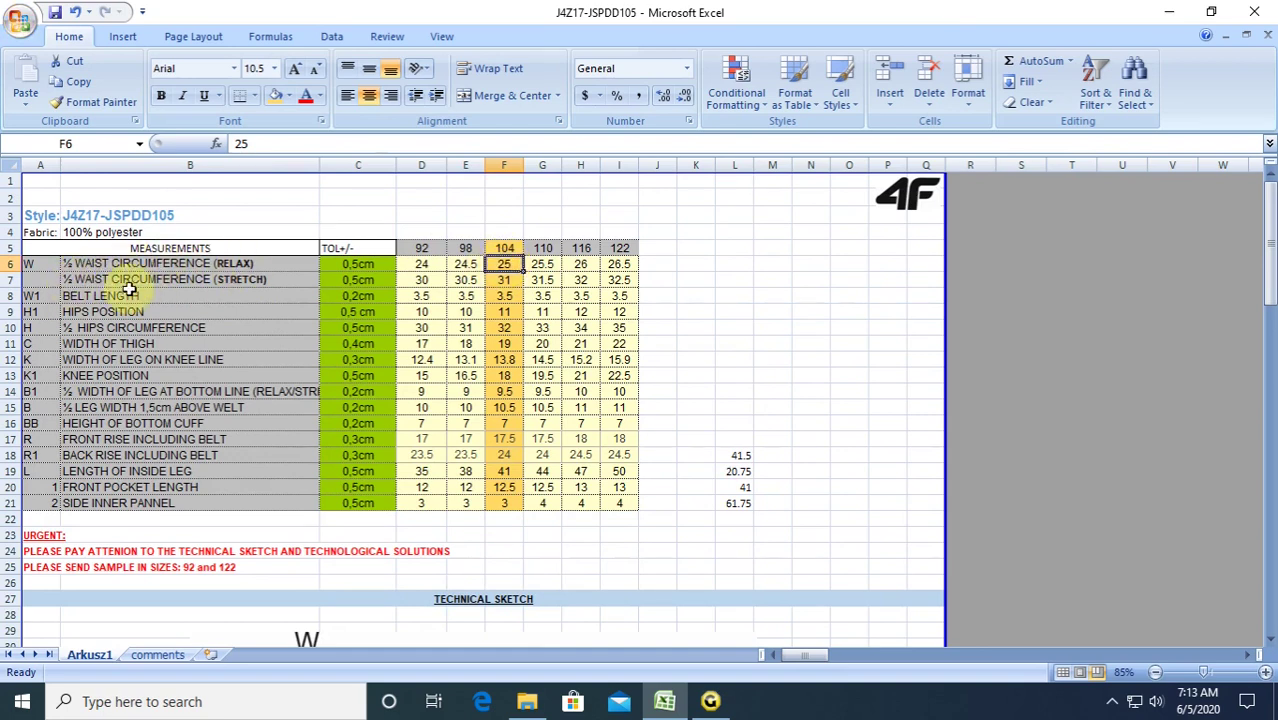
{"action": "left_click", "coordinate": [510, 283]}
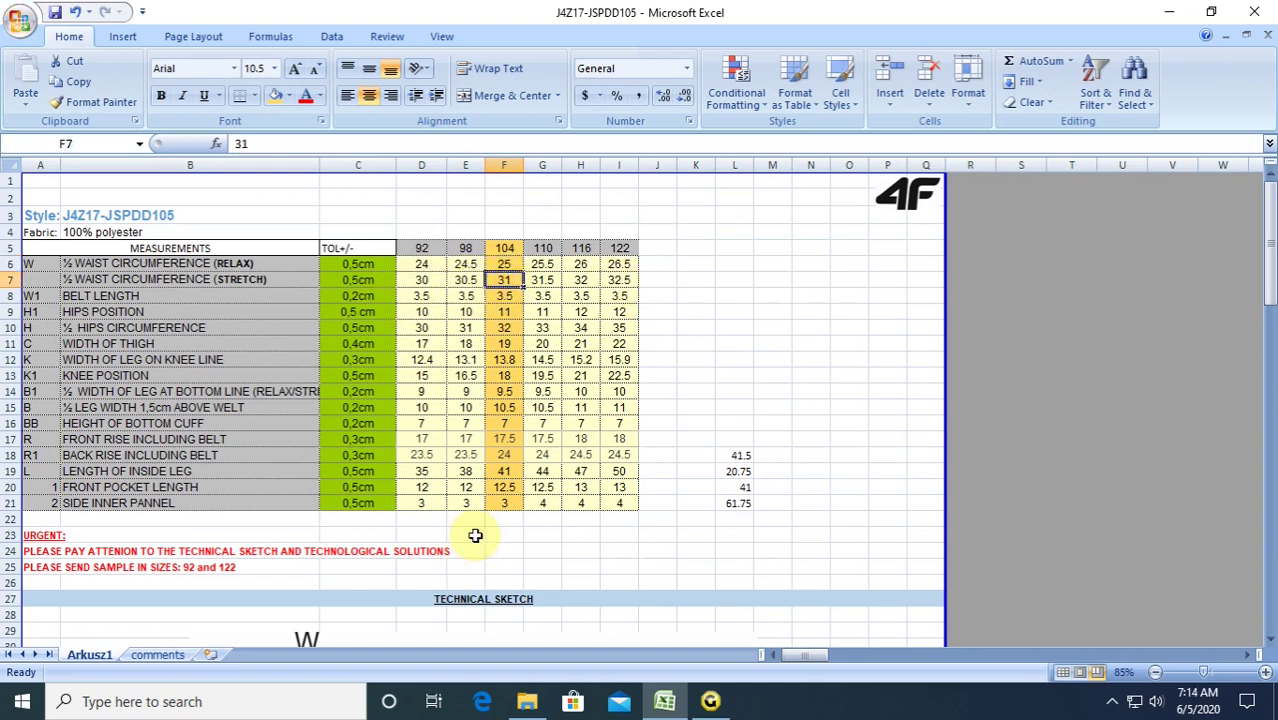
Switch back to Gemini Pattern Editor, draw an upright rectangle beside the pieces' waist edges and set its width to 7 cm.
{"action": "left_click", "coordinate": [710, 701]}
{"action": "left_click_drag", "start_coordinate": [202, 216], "coordinate": [255, 415]}
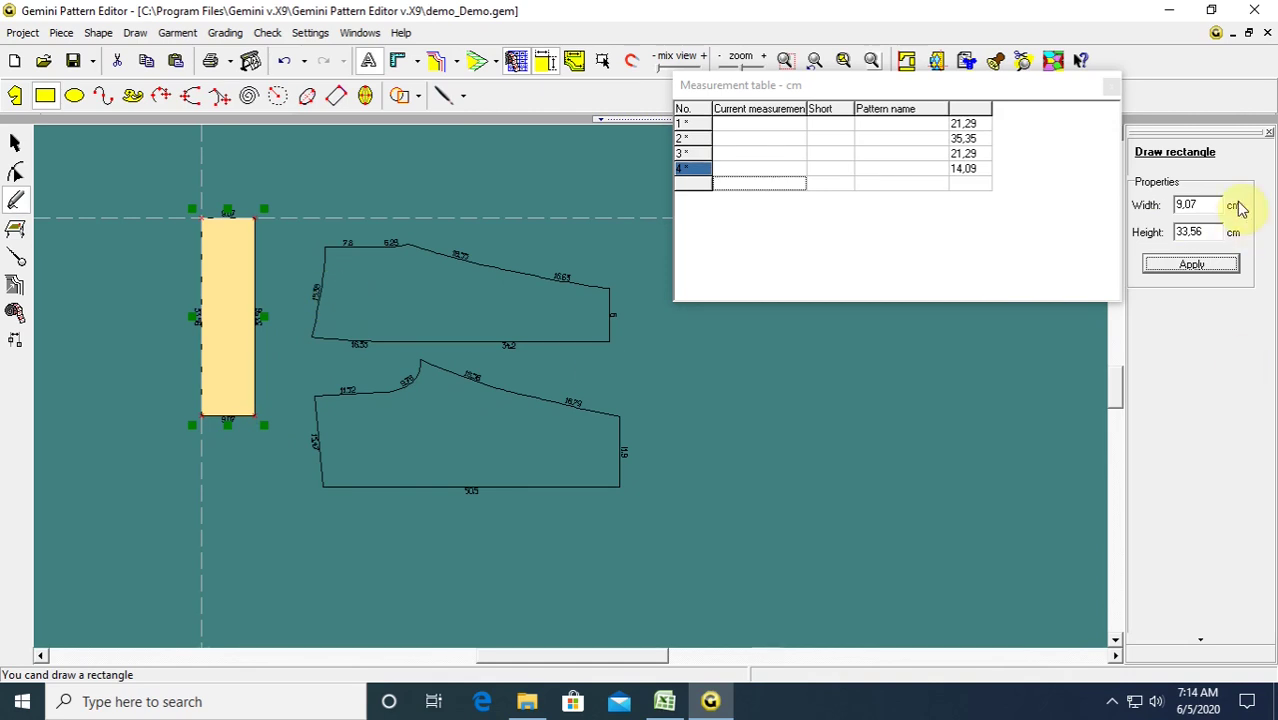
{"action": "left_click", "coordinate": [1203, 203]}
{"action": "type", "text": "7"}
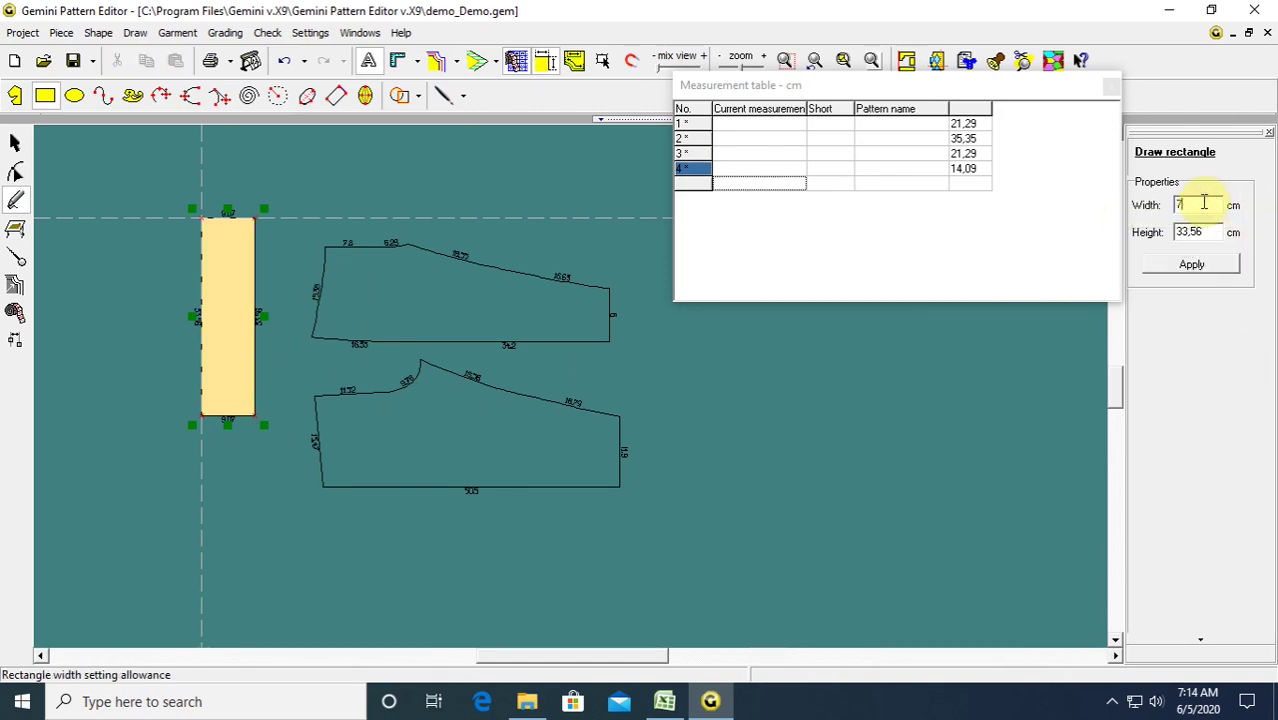
{"action": "key", "text": "Return"}
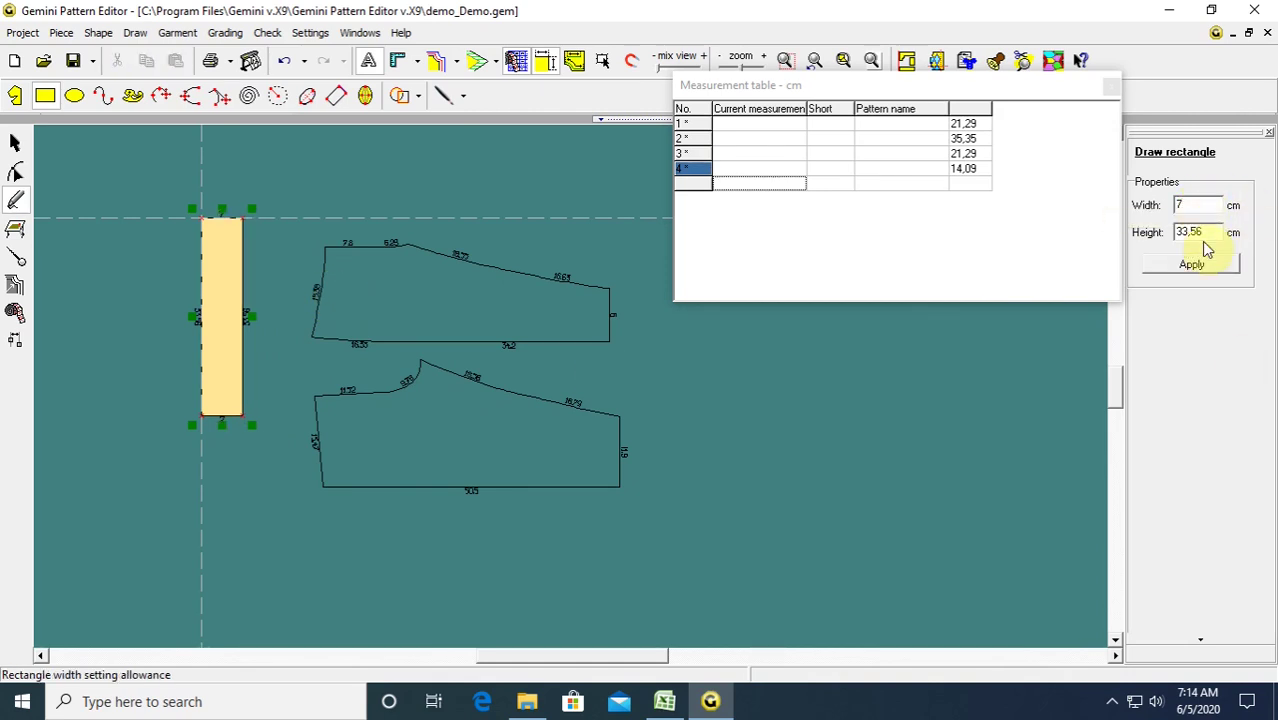
Recheck the size 104 relaxed half waist in the Excel chart and set the rectangle's height to 25 cm.
{"action": "left_click", "coordinate": [1199, 233]}
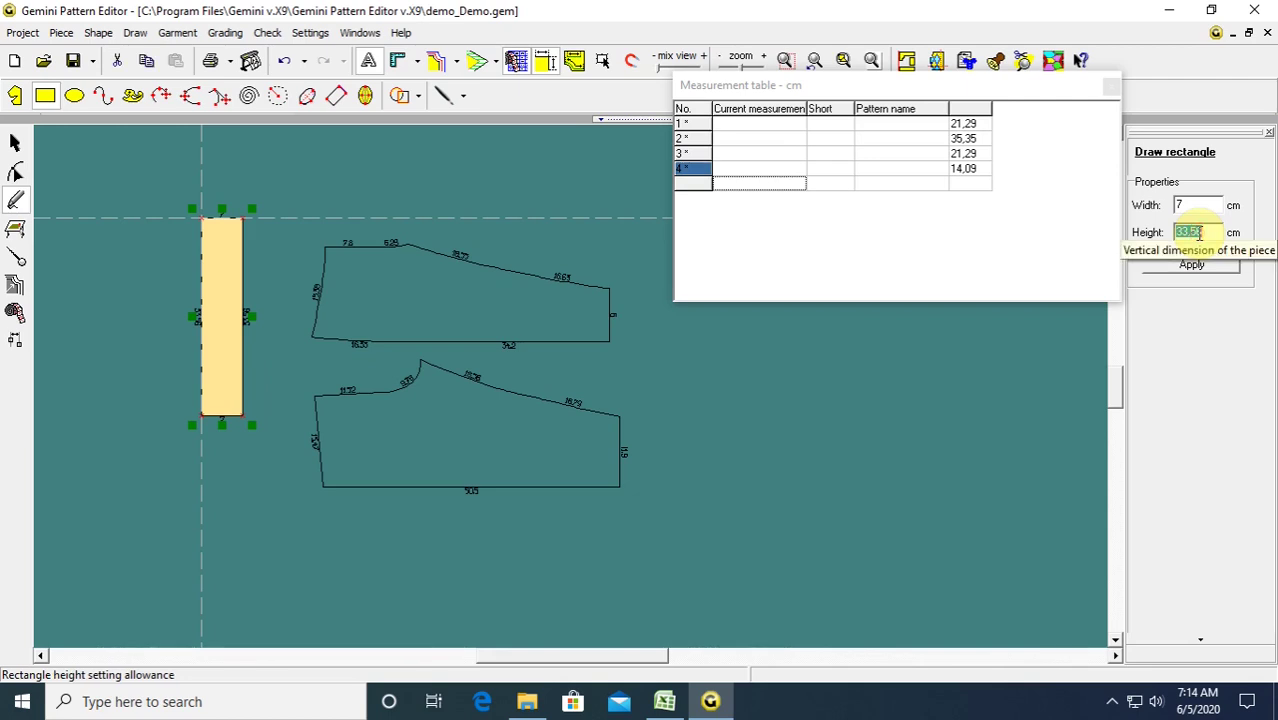
{"action": "left_click", "coordinate": [664, 701]}
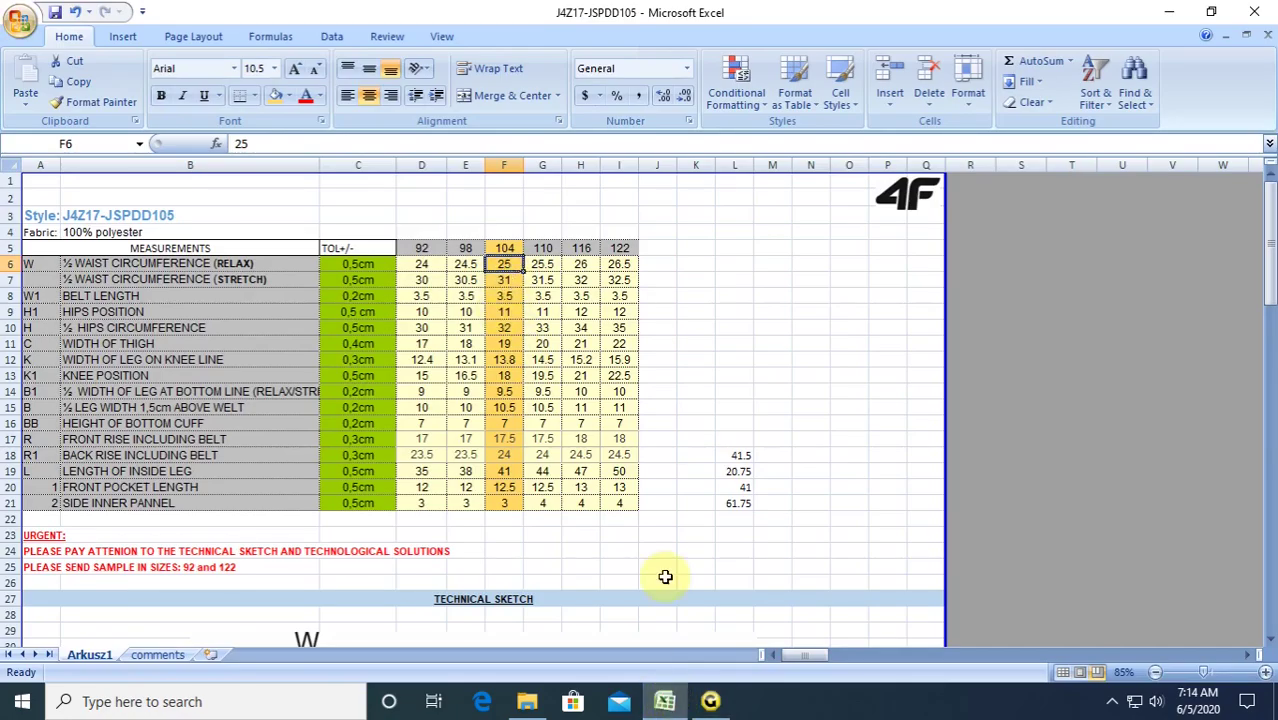
{"action": "left_click", "coordinate": [710, 701]}
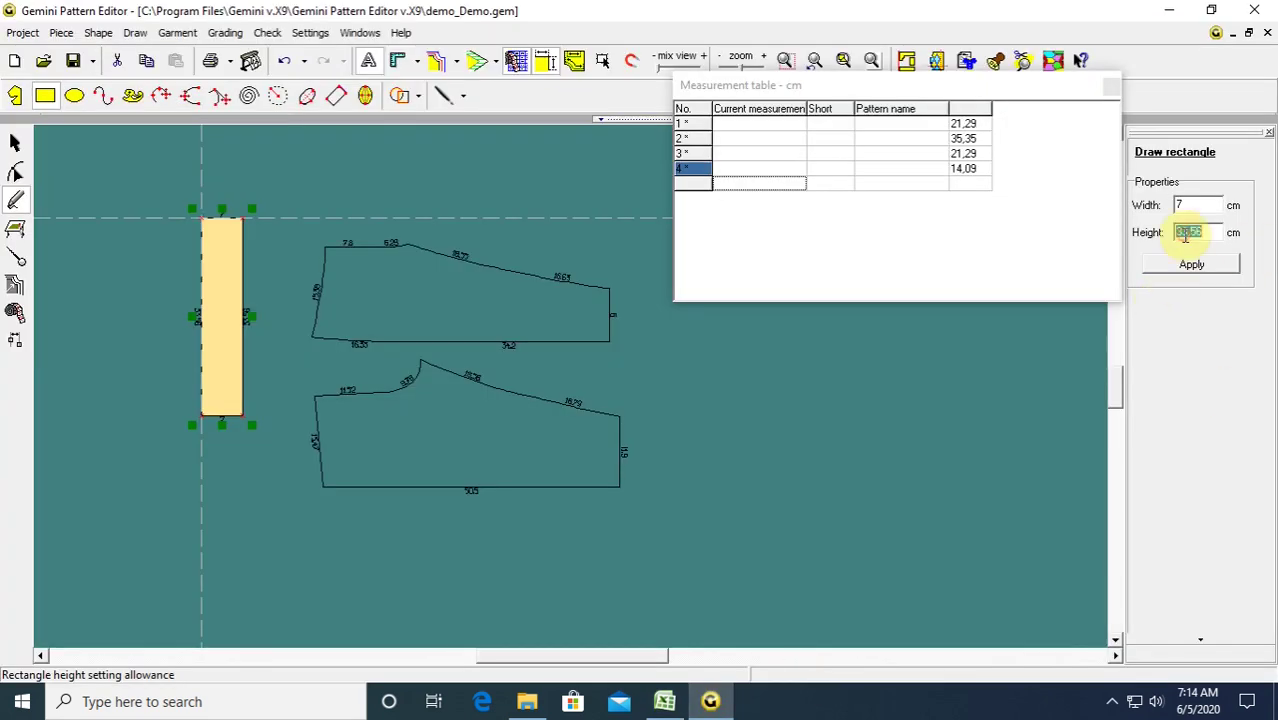
{"action": "type", "text": "25"}
{"action": "key", "text": "Return"}
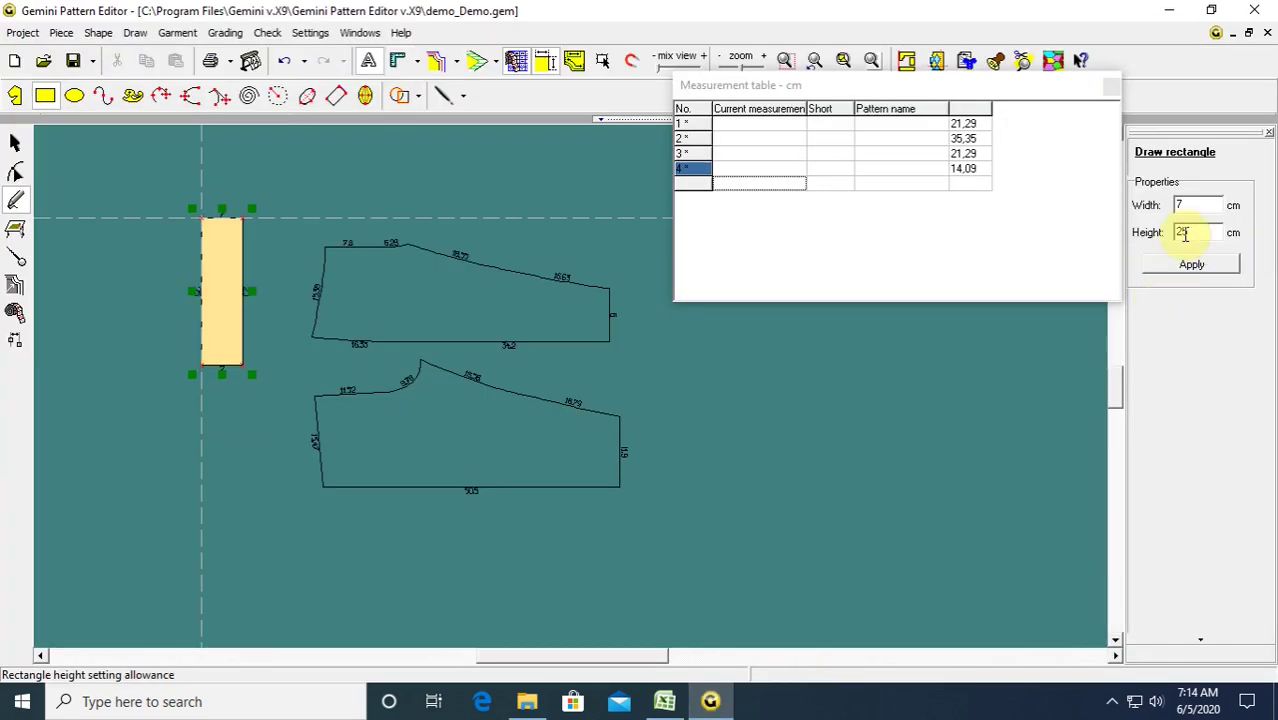
Turn down and mute the computer's speakers.
{"action": "left_click", "coordinate": [1155, 703]}
{"action": "scroll", "coordinate": [1121, 678], "scroll_direction": "down", "scroll_amount": 5}
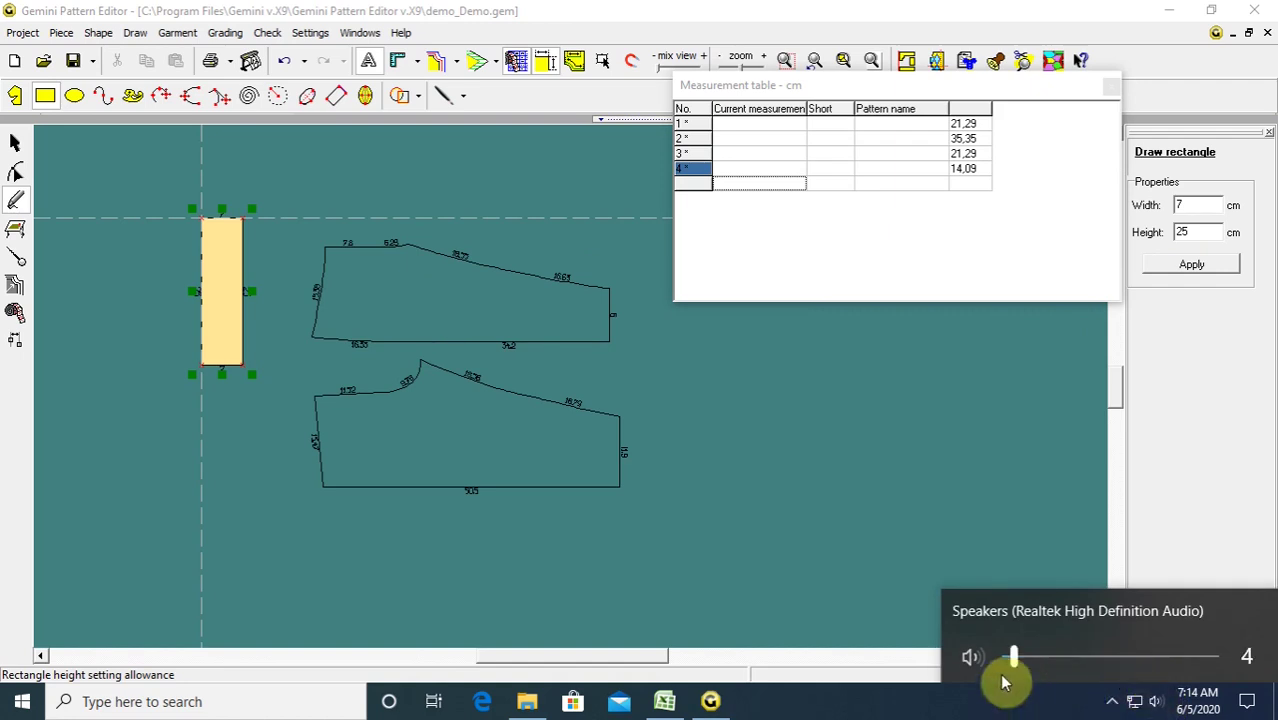
{"action": "left_click", "coordinate": [1159, 701]}
{"action": "left_click", "coordinate": [972, 658]}
{"action": "left_click", "coordinate": [997, 712]}
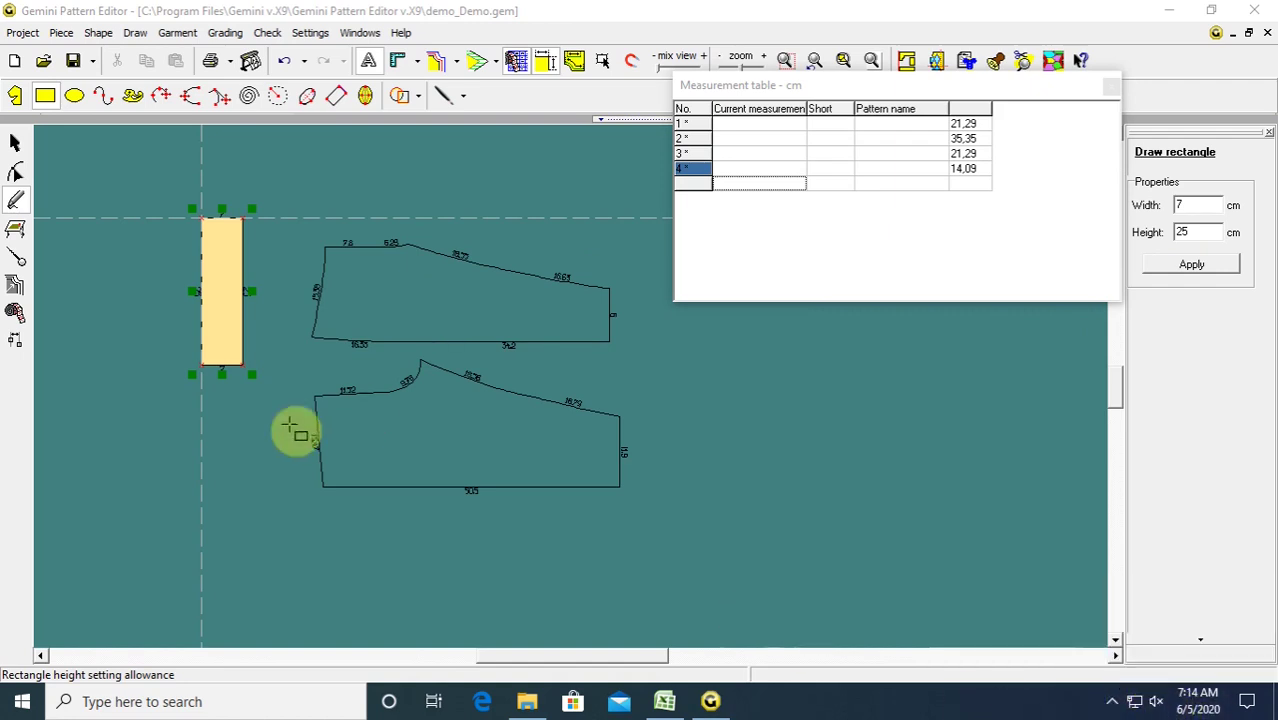
Move the 7 × 25 cm waistband rectangle down so it sits beside the waist edges of the trouser pieces.
{"action": "left_click", "coordinate": [15, 143]}
{"action": "left_click", "coordinate": [228, 274]}
{"action": "left_click_drag", "start_coordinate": [228, 274], "coordinate": [248, 352]}
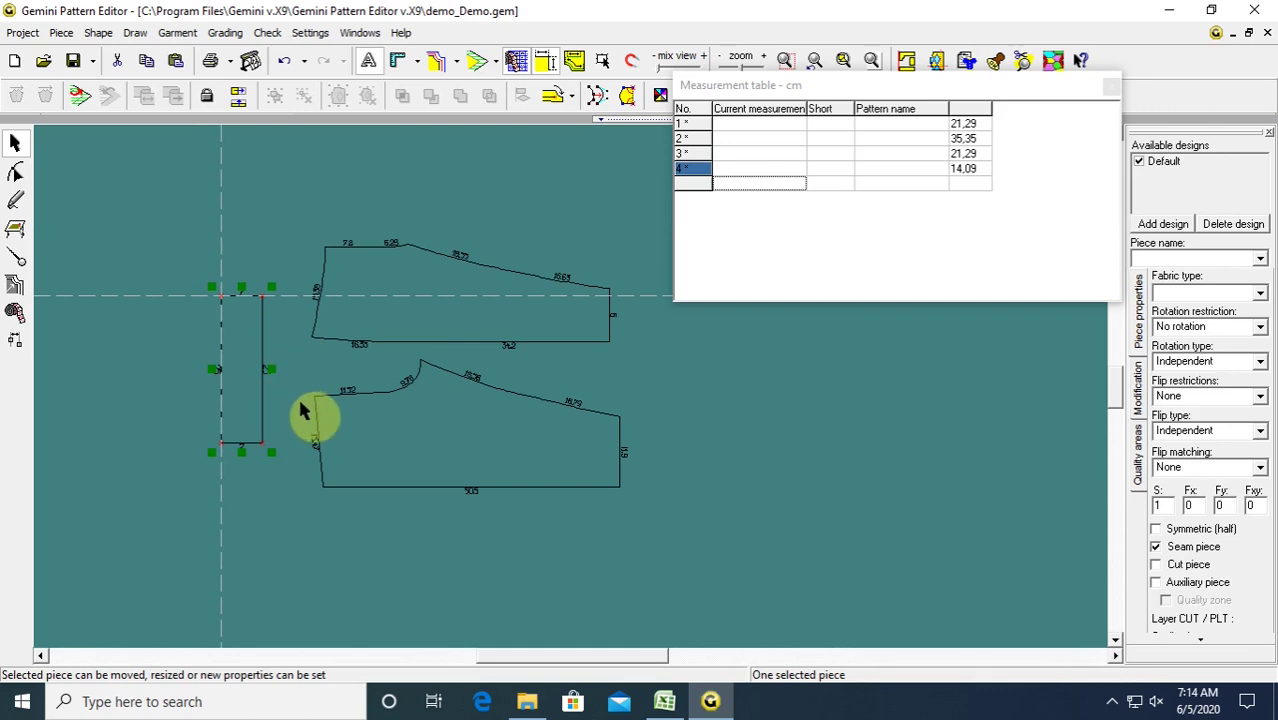
{"action": "left_click_drag", "start_coordinate": [255, 440], "coordinate": [251, 408]}
{"action": "left_click", "coordinate": [251, 408]}
Draw an upright rectangle beside the hem edges of the trouser pieces and set its width to 14 cm.
{"action": "scroll", "coordinate": [659, 414], "scroll_direction": "up", "scroll_amount": 1}
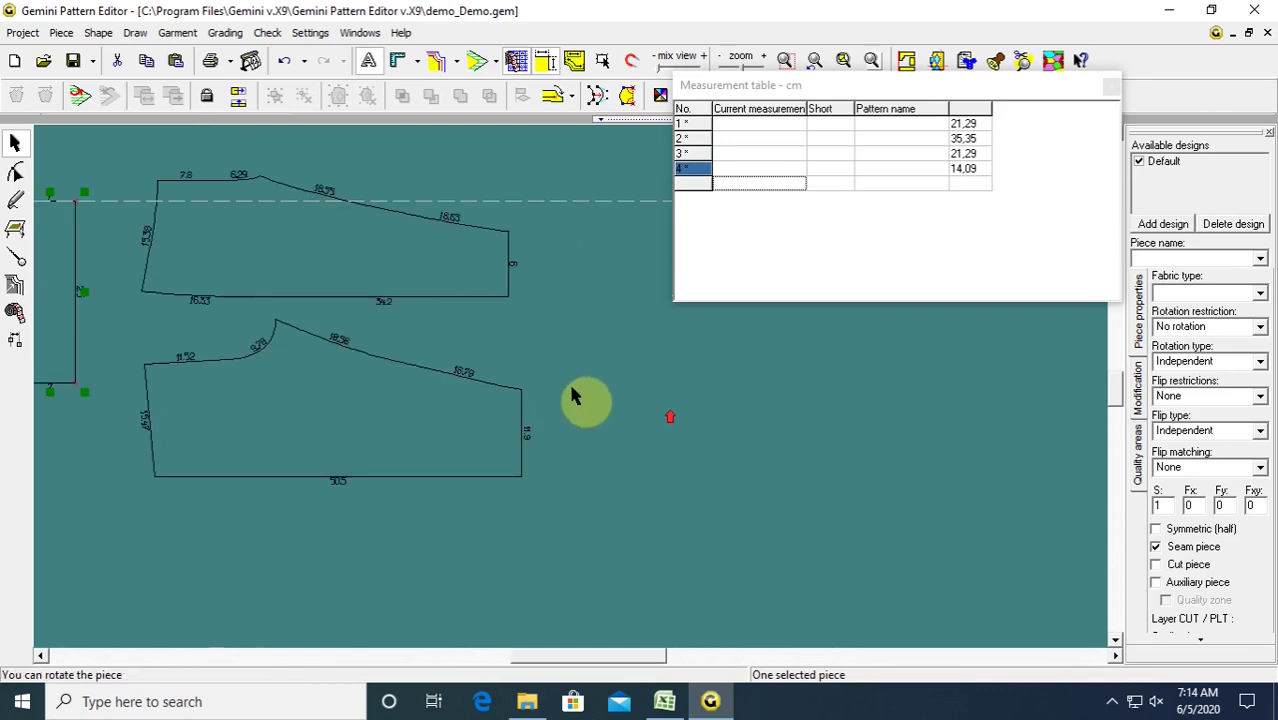
{"action": "left_click", "coordinate": [14, 198]}
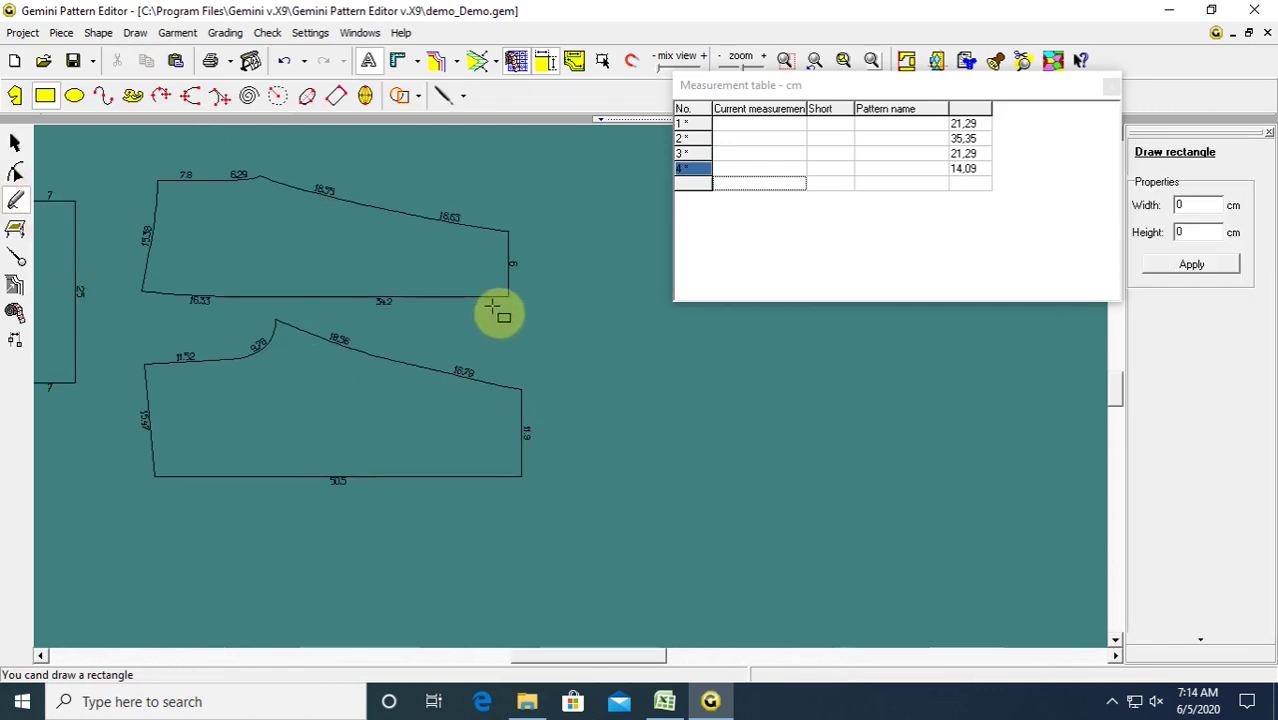
{"action": "left_click_drag", "start_coordinate": [551, 232], "coordinate": [610, 395]}
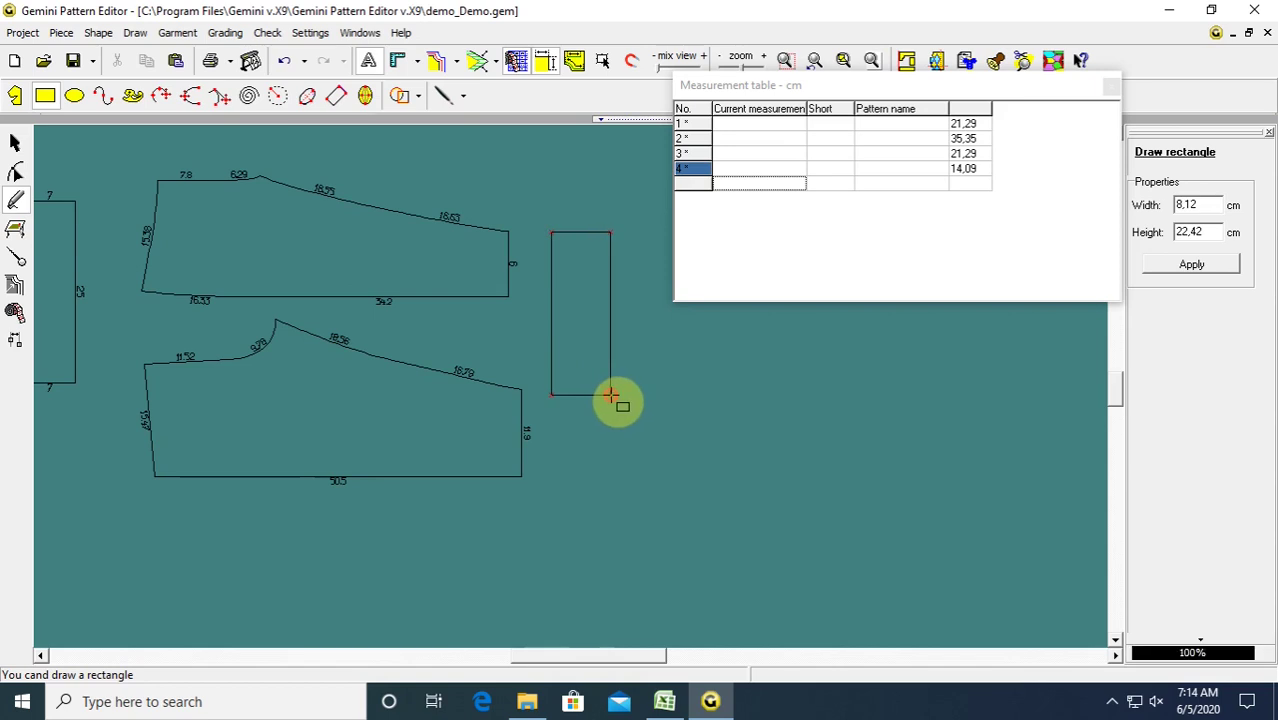
{"action": "double_click", "coordinate": [1184, 206]}
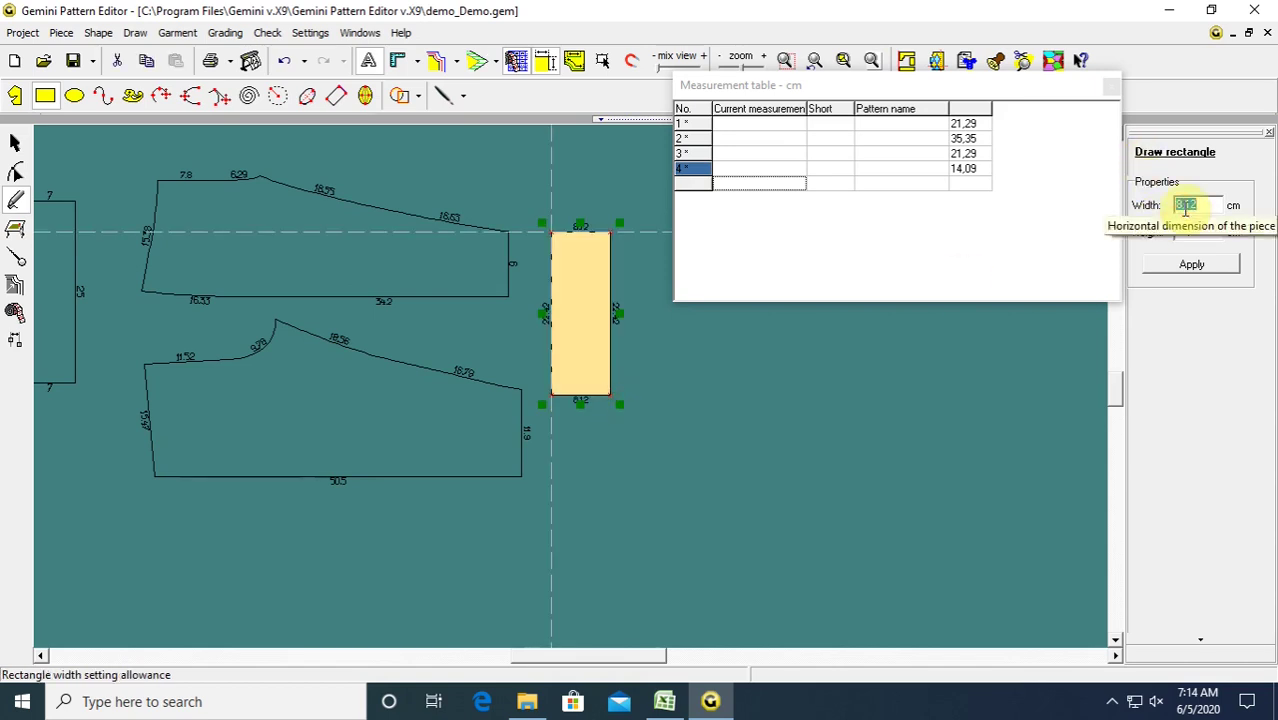
{"action": "type", "text": "14"}
{"action": "key", "text": "Return"}
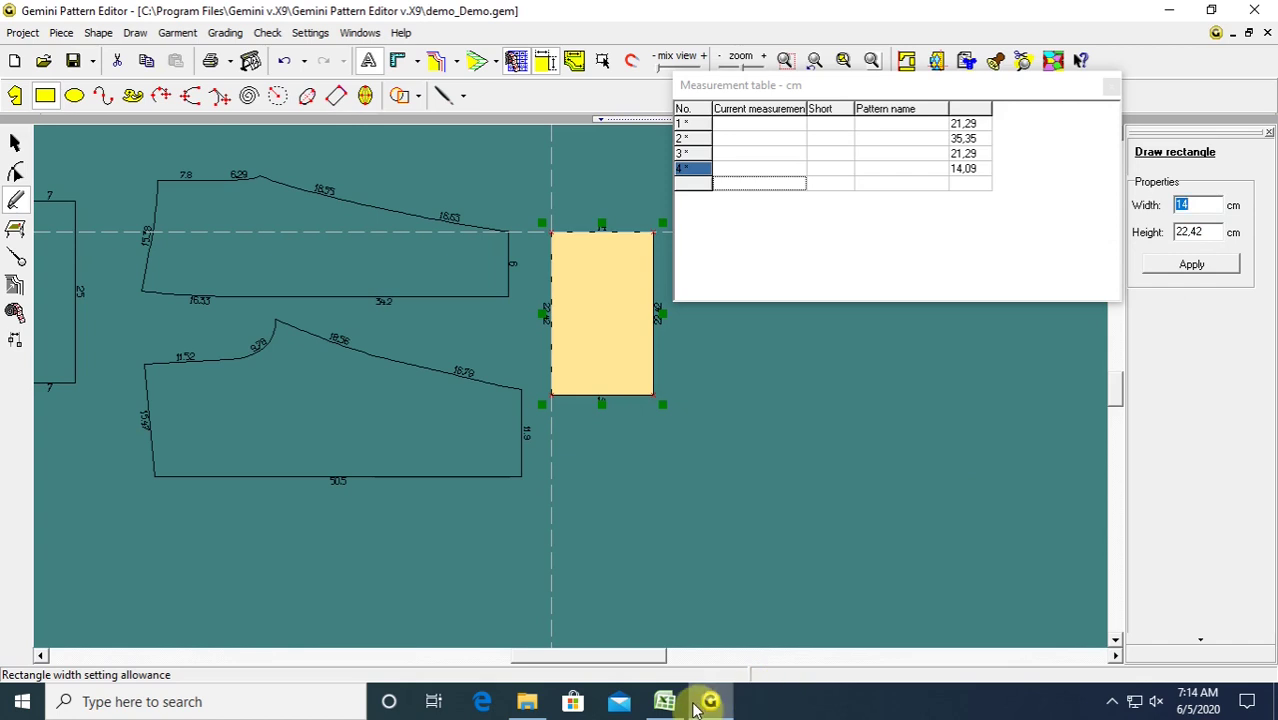
Switch to Excel and check the sketch and the size 104 leg widths at the bottom line and 1.5 cm above the welt.
{"action": "mouse_move", "coordinate": [664, 700]}
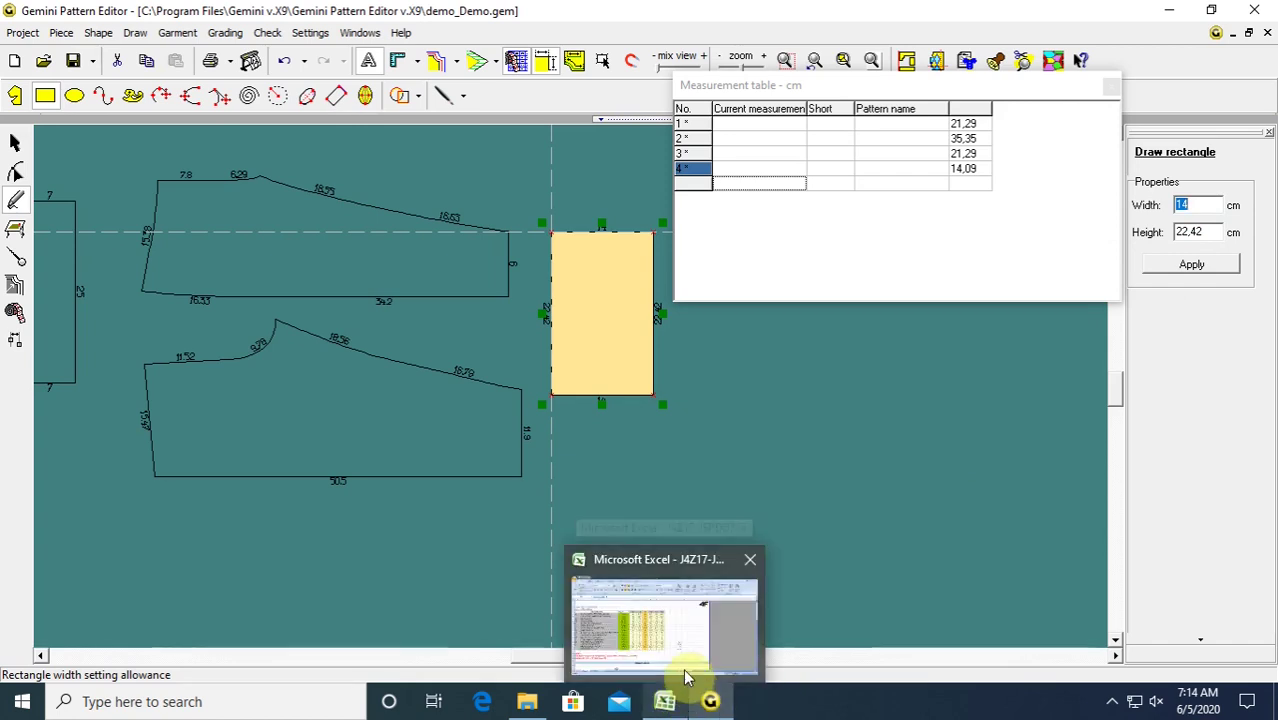
{"action": "mouse_move", "coordinate": [686, 677]}
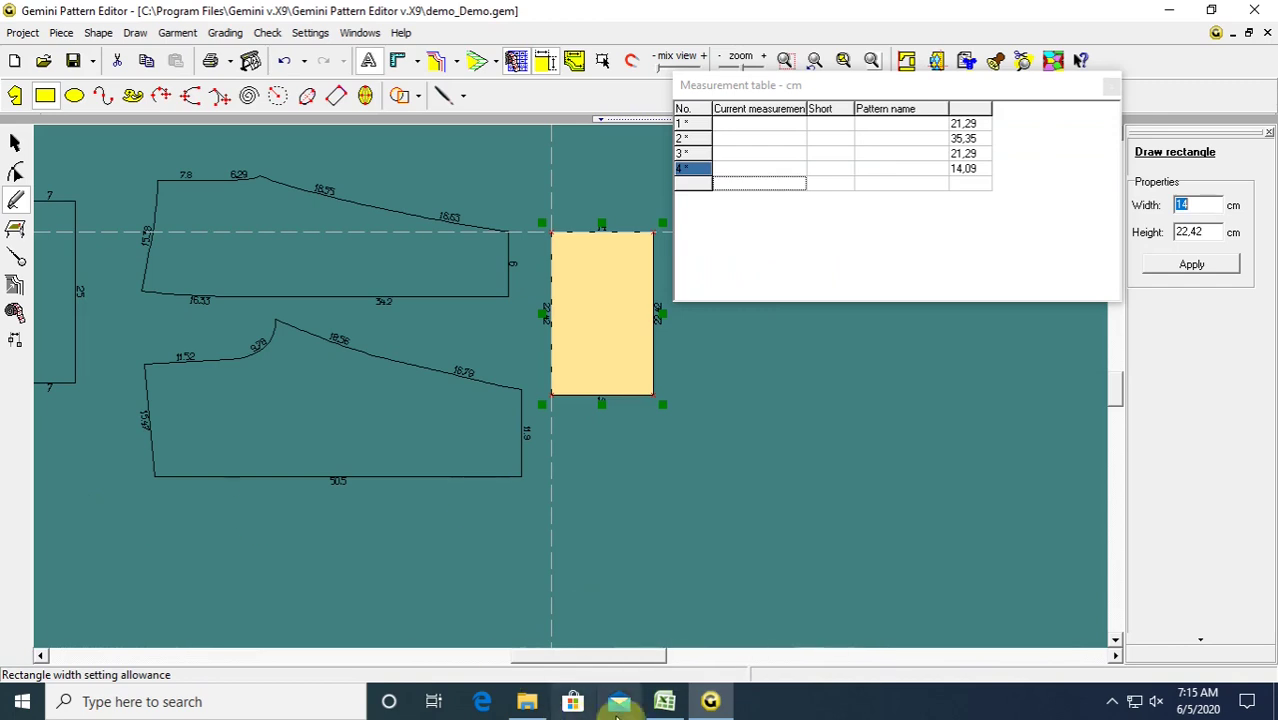
{"action": "left_click", "coordinate": [664, 701]}
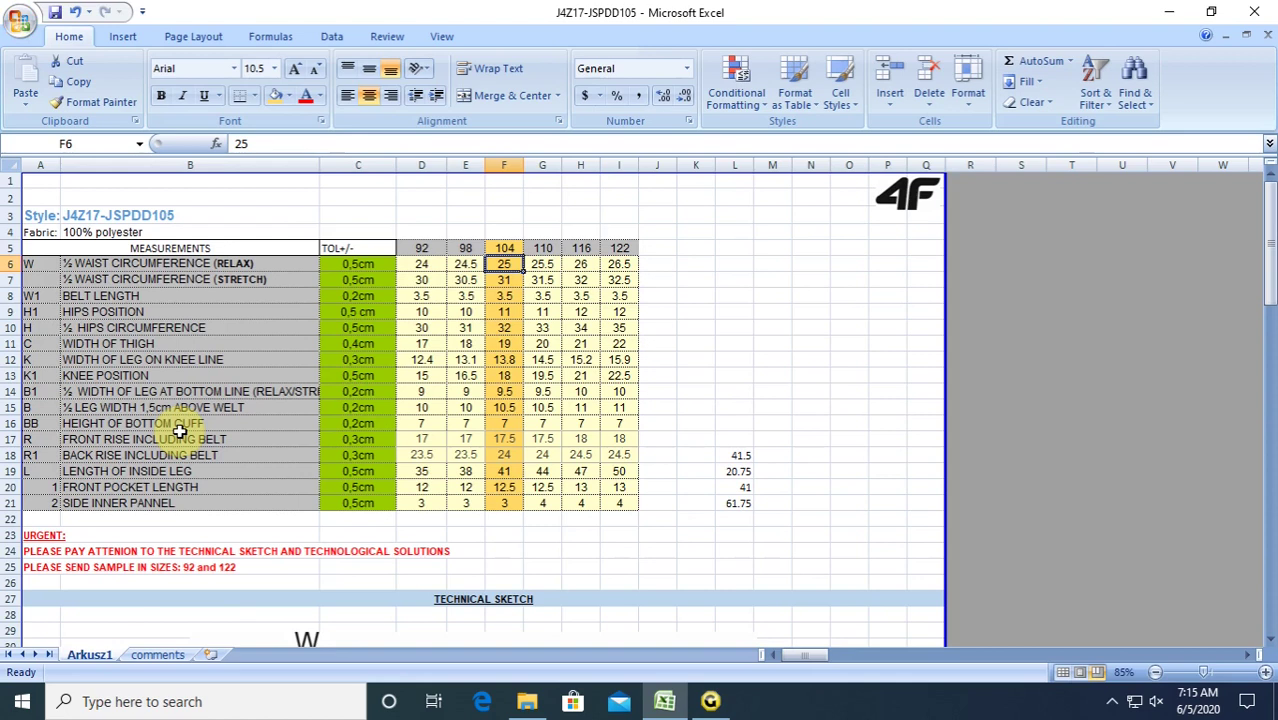
{"action": "scroll", "coordinate": [179, 431], "scroll_direction": "down", "scroll_amount": 12}
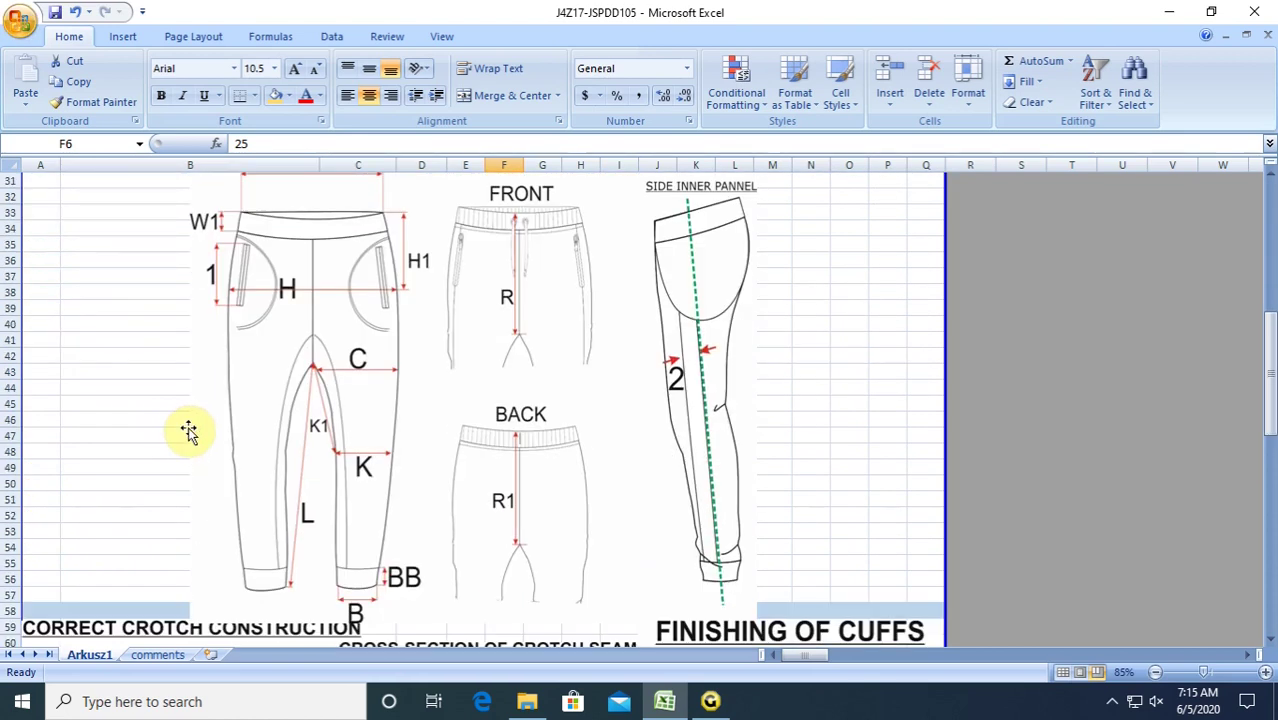
{"action": "scroll", "coordinate": [366, 550], "scroll_direction": "up", "scroll_amount": 9}
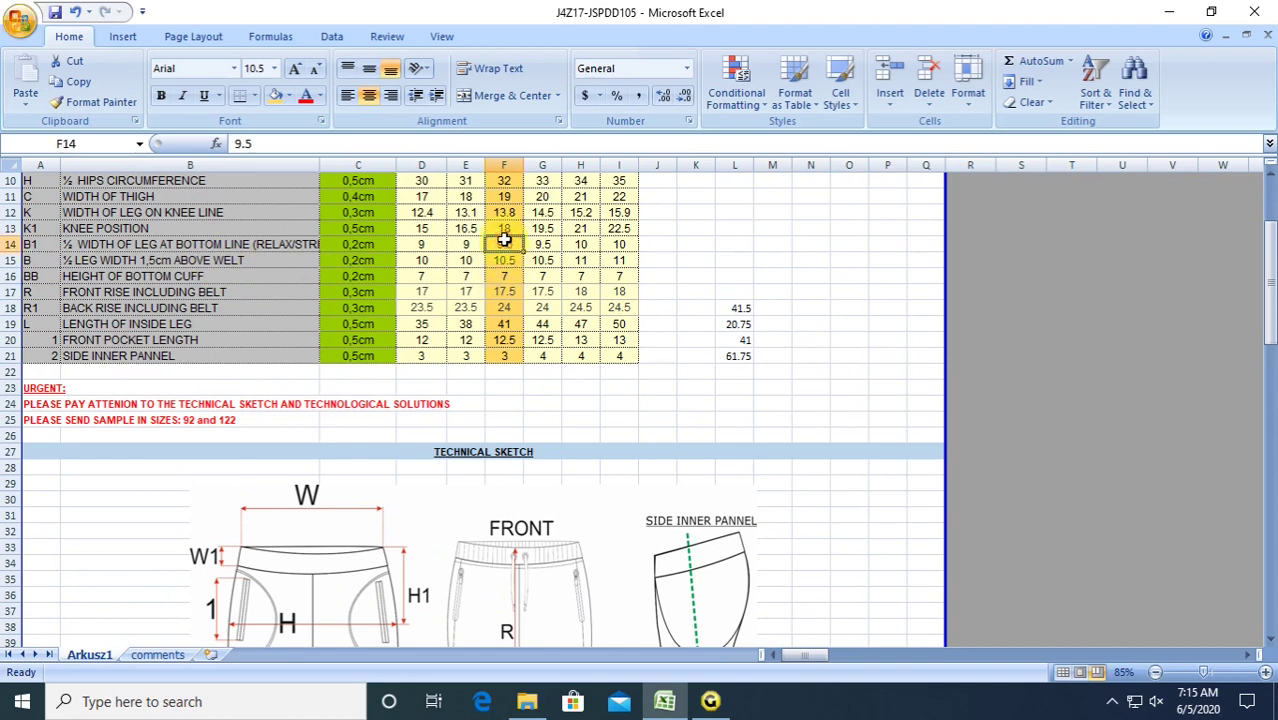
{"action": "left_click", "coordinate": [268, 244]}
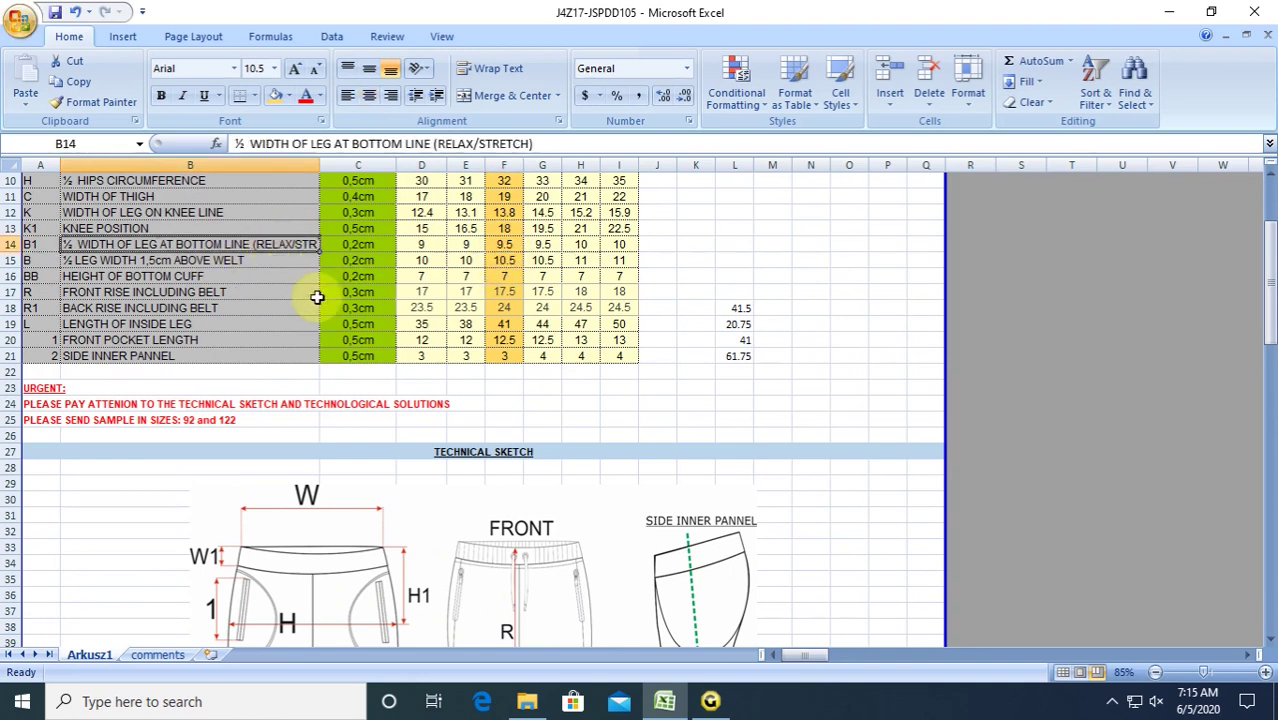
{"action": "scroll", "coordinate": [365, 331], "scroll_direction": "up", "scroll_amount": 2}
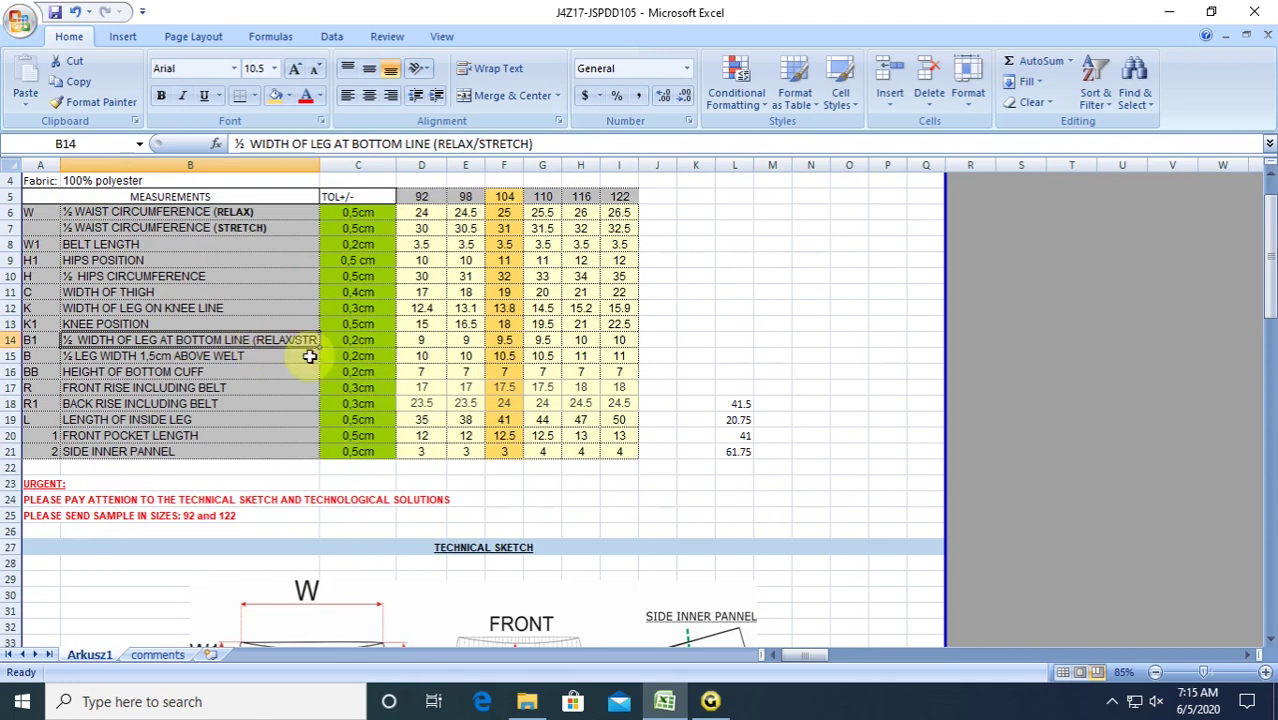
{"action": "left_click", "coordinate": [506, 340]}
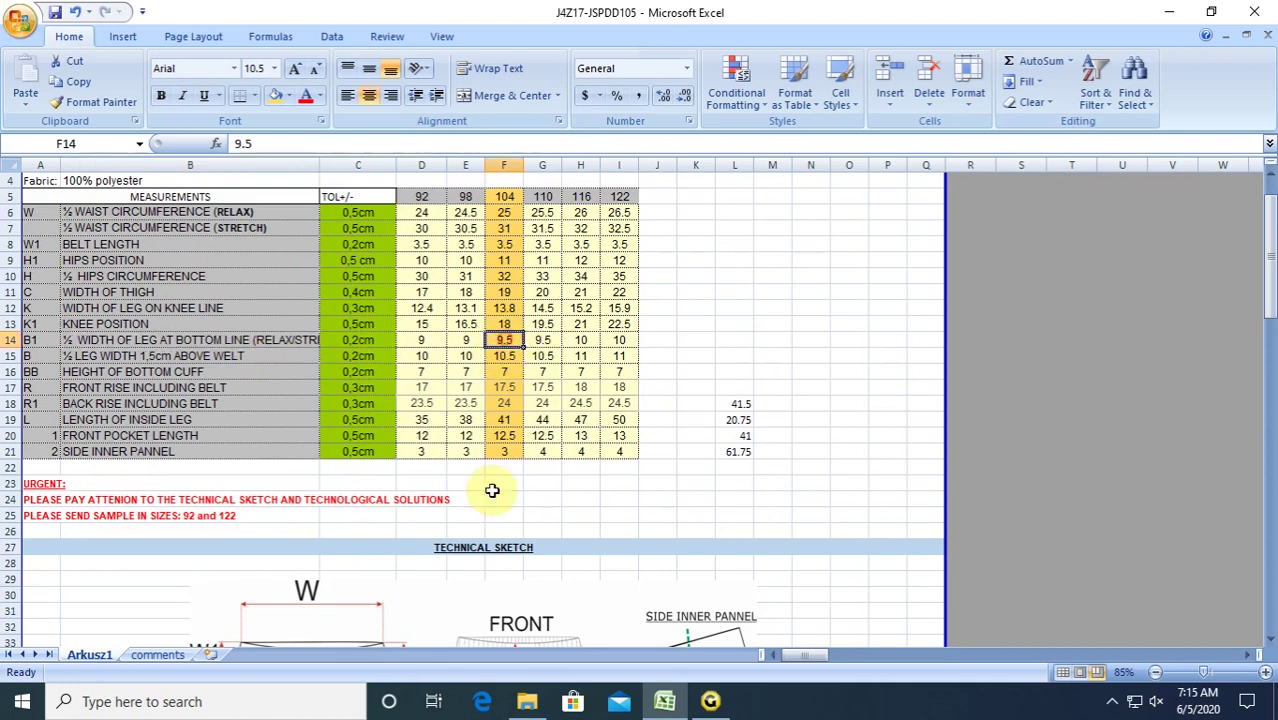
{"action": "left_click", "coordinate": [507, 357]}
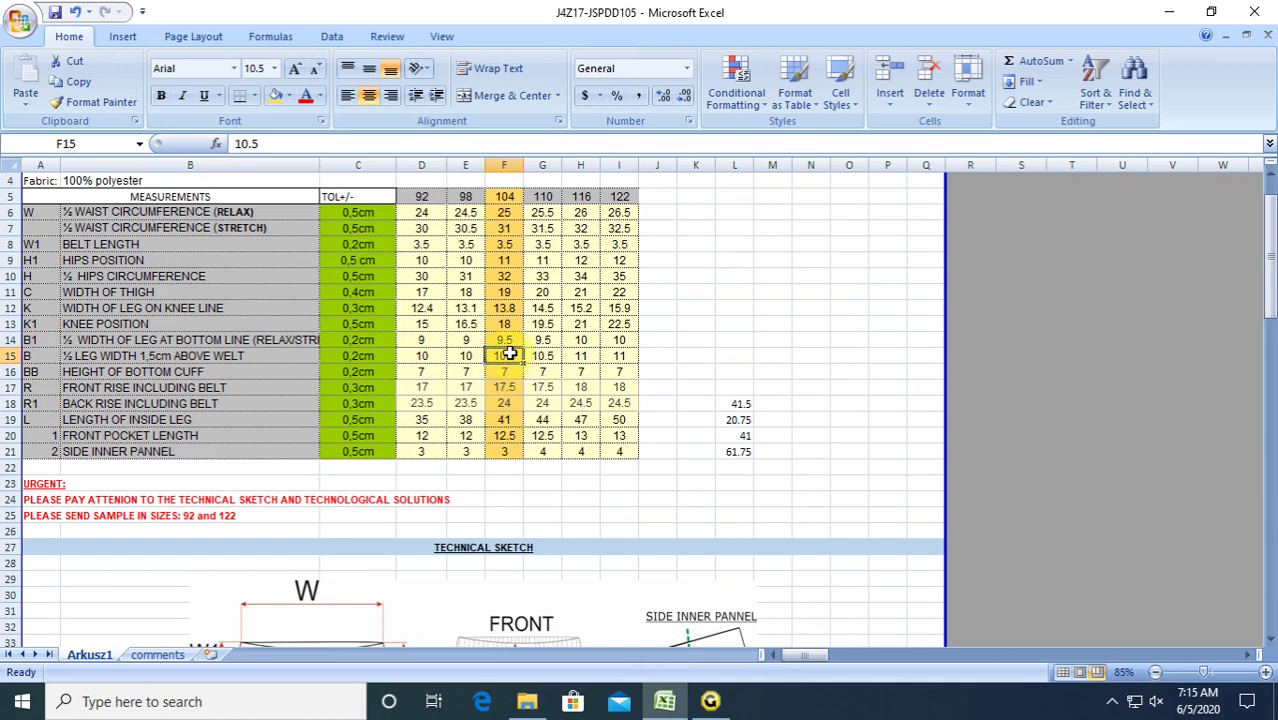
Switch back to Gemini Pattern Editor and set the cuff rectangle's height to 9.5 cm.
{"action": "left_click", "coordinate": [709, 704]}
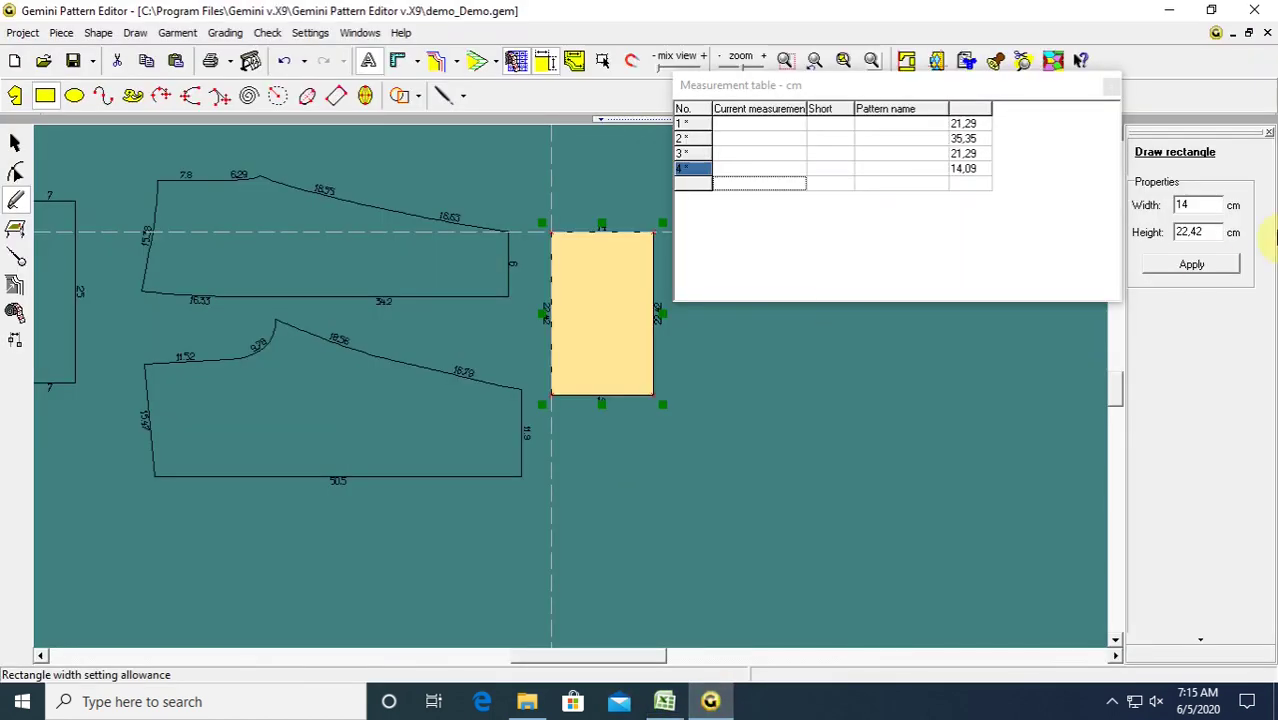
{"action": "left_click", "coordinate": [1196, 231]}
{"action": "type", "text": "9"}
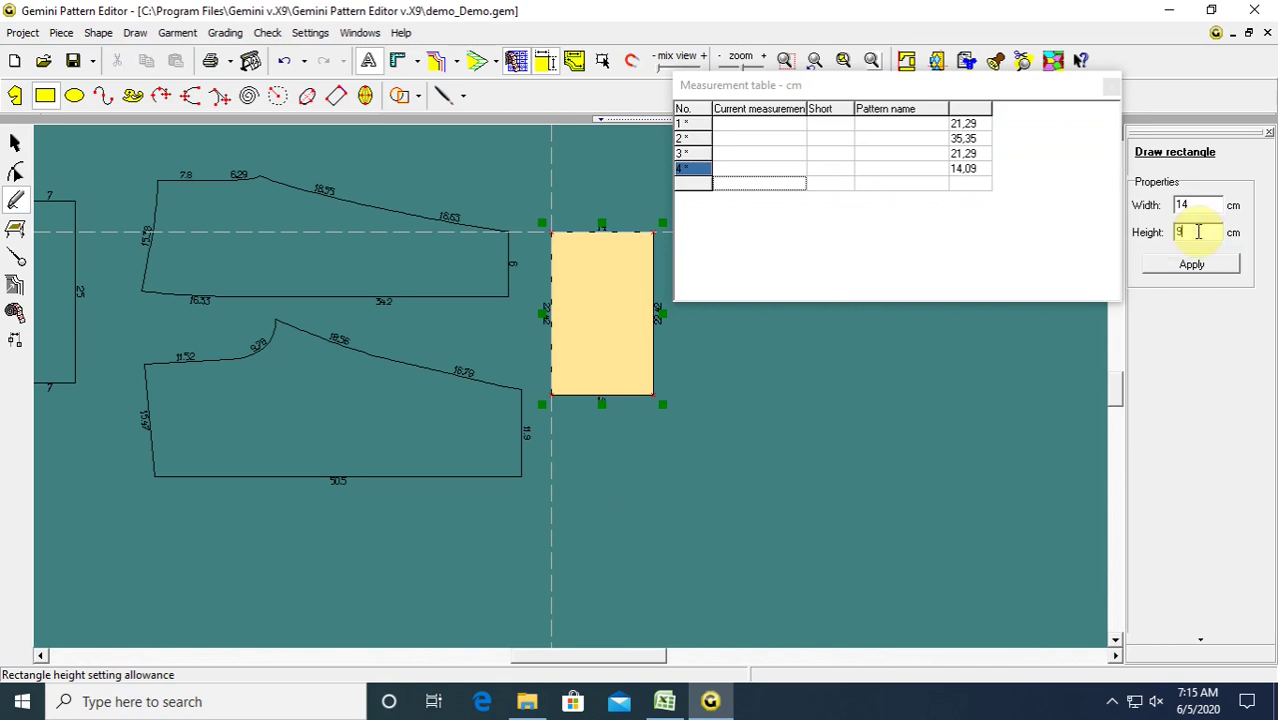
{"action": "type", "text": ".5"}
{"action": "key", "text": "Return"}
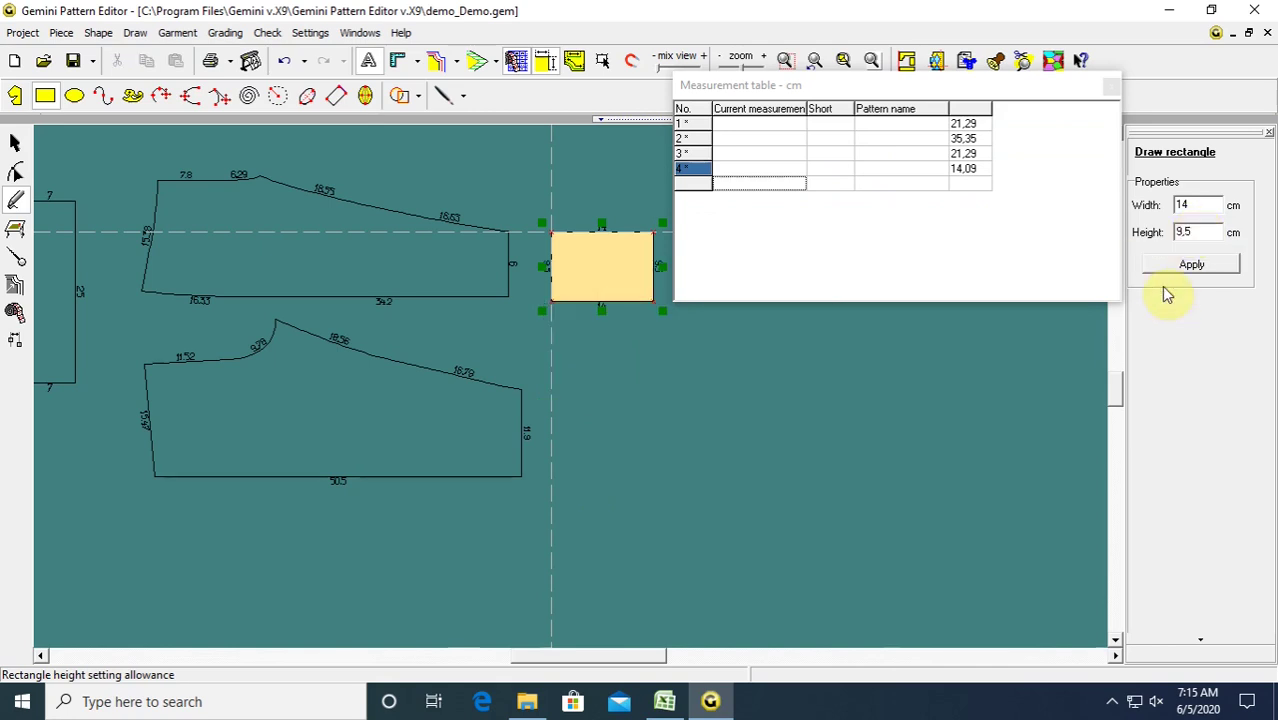
{"action": "left_click", "coordinate": [1191, 263]}
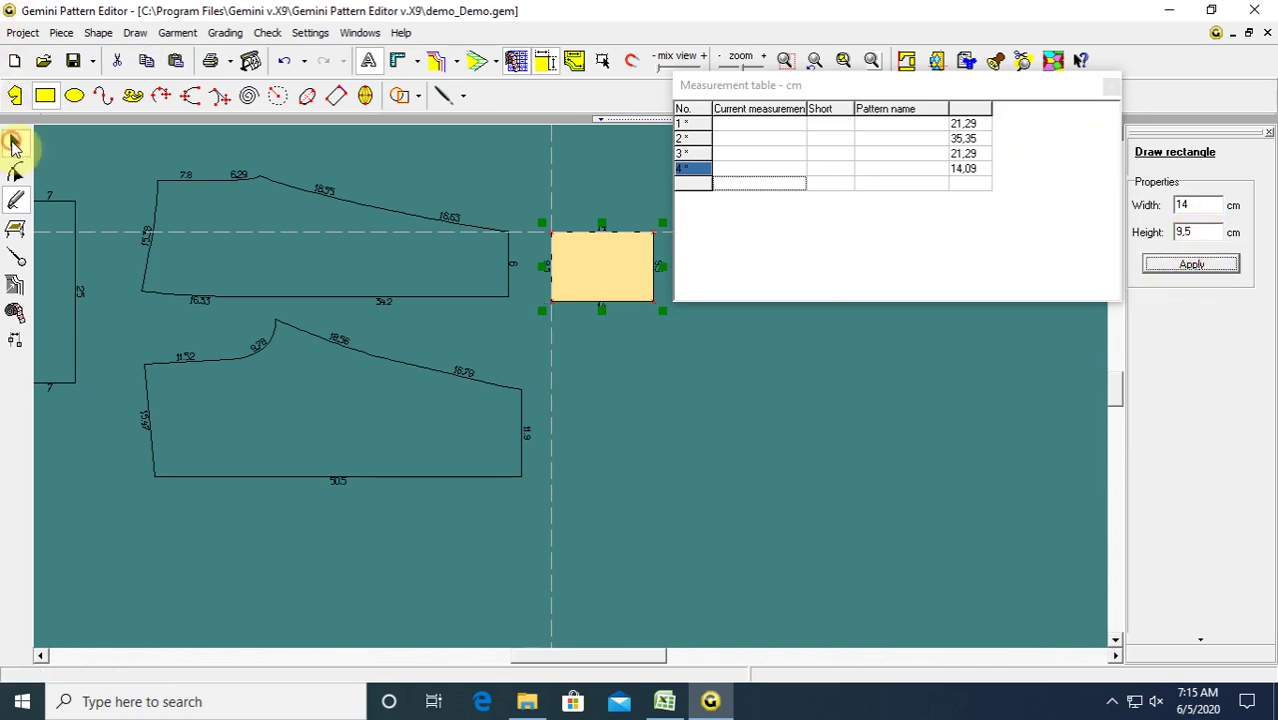
{"action": "left_click", "coordinate": [14, 145]}
Define symmetry axes on the waistband's lower short edge and the cuff's lower 14 cm edge.
{"action": "scroll", "coordinate": [672, 348], "scroll_direction": "down", "scroll_amount": 4}
{"action": "scroll", "coordinate": [591, 358], "scroll_direction": "up", "scroll_amount": 4}
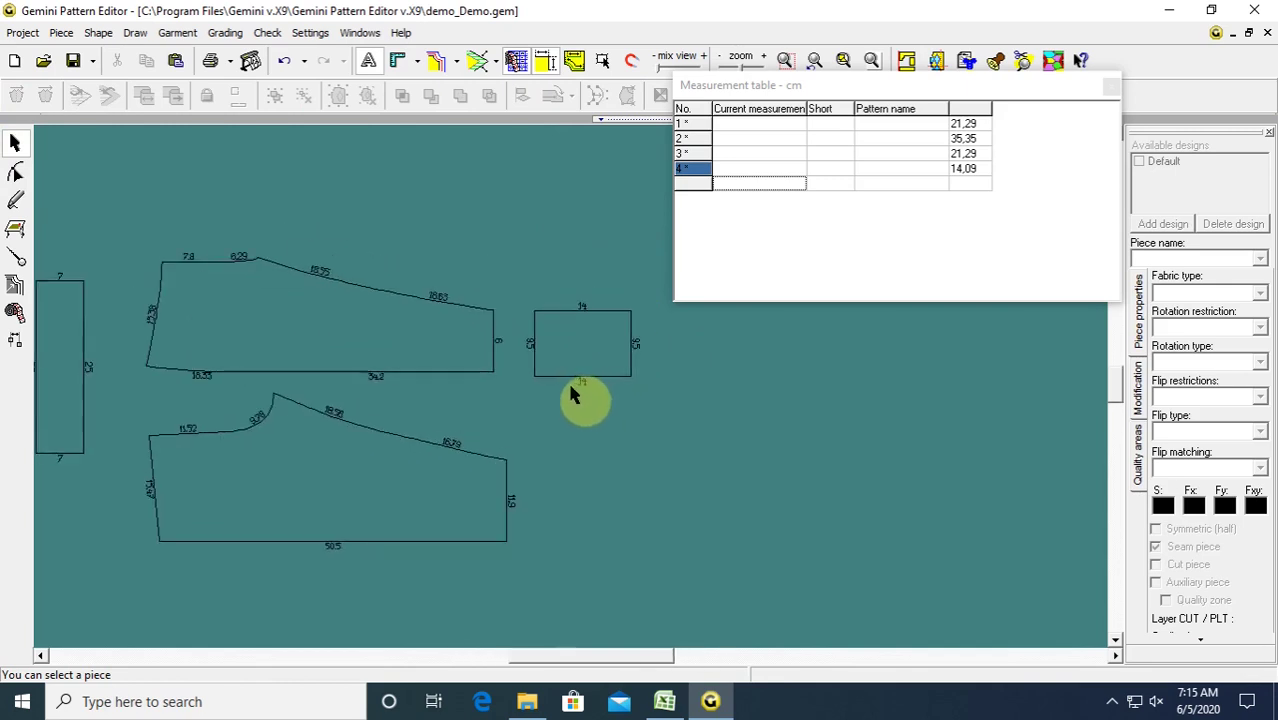
{"action": "scroll", "coordinate": [572, 395], "scroll_direction": "down", "scroll_amount": 1}
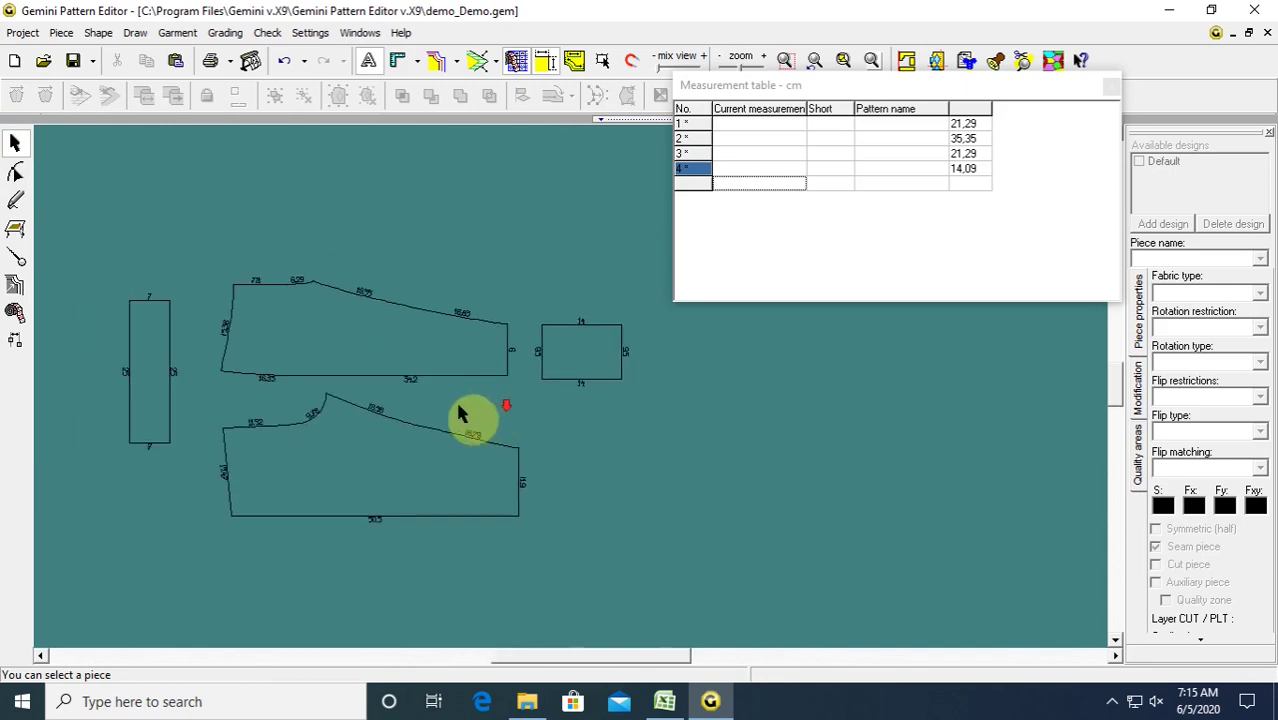
{"action": "left_click", "coordinate": [17, 257]}
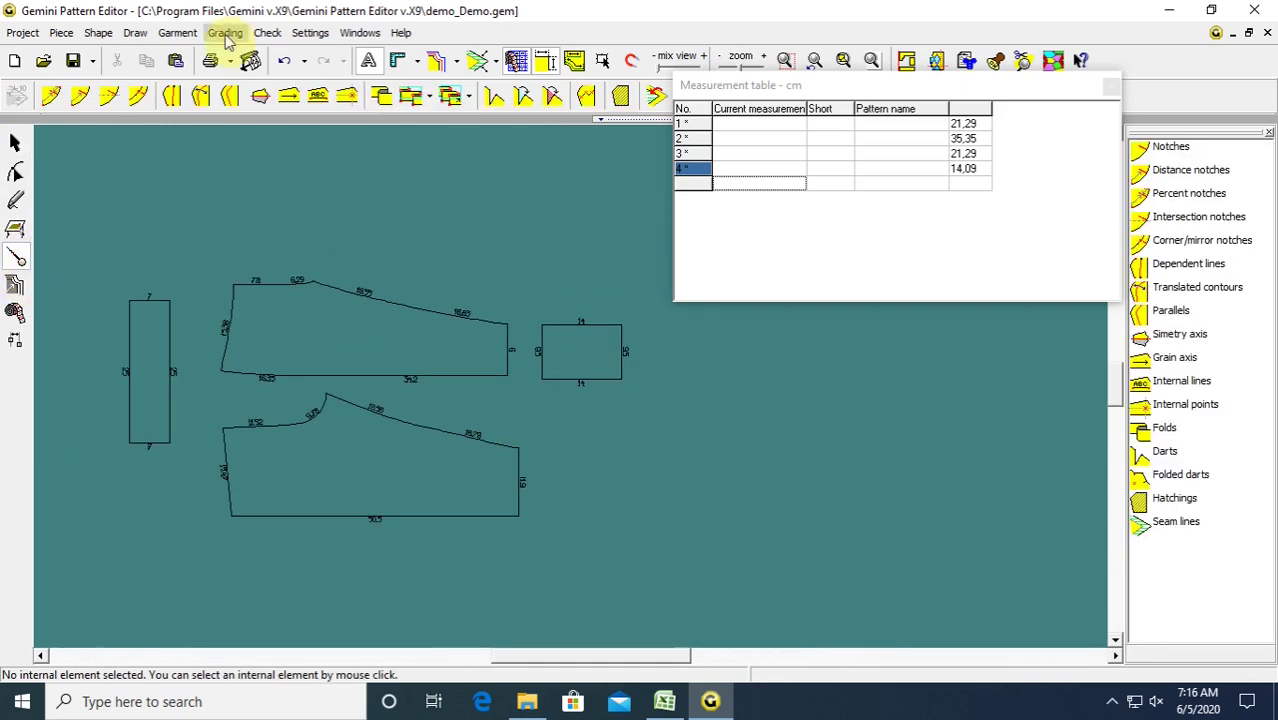
{"action": "left_click", "coordinate": [261, 97]}
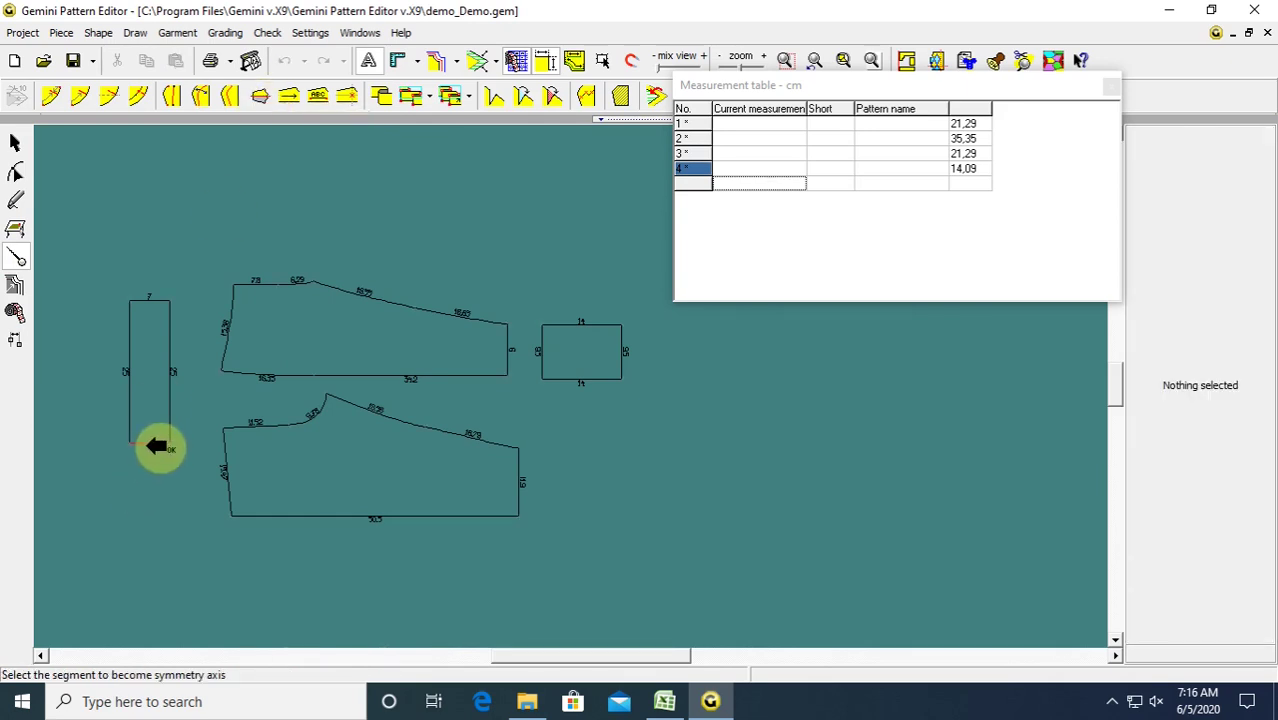
{"action": "left_click", "coordinate": [157, 444]}
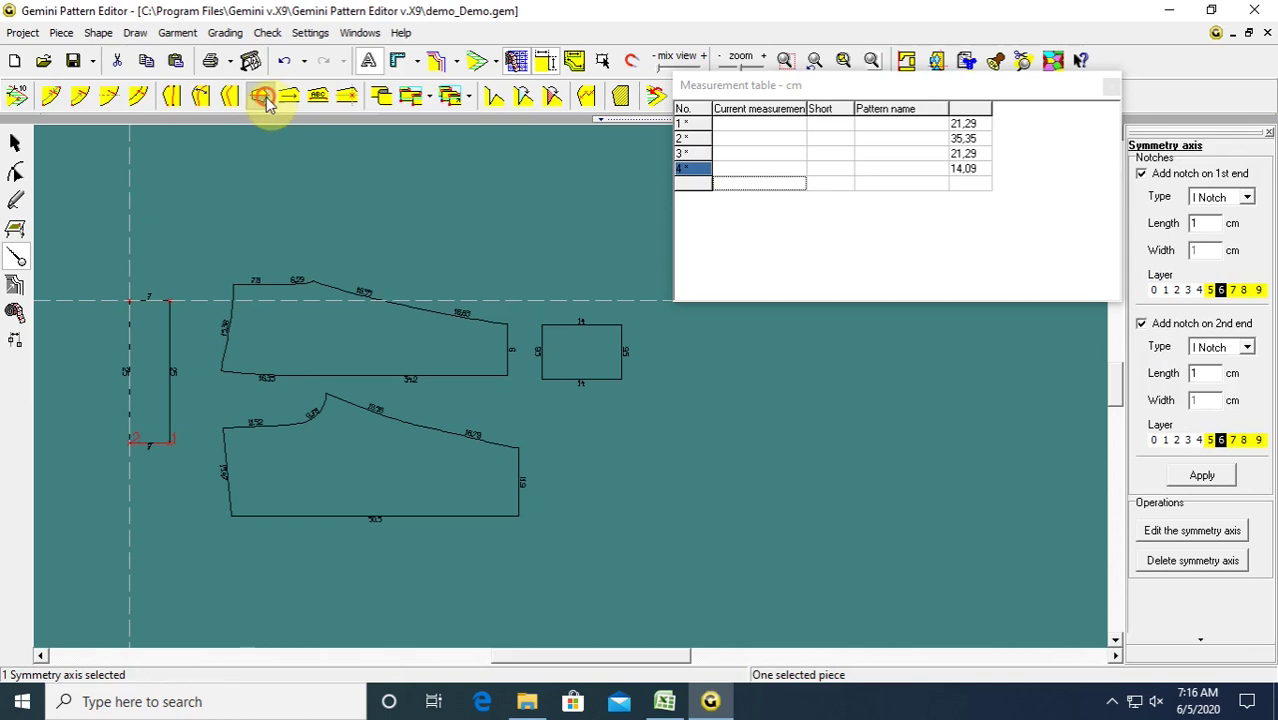
{"action": "left_click", "coordinate": [261, 97]}
{"action": "left_click", "coordinate": [610, 380]}
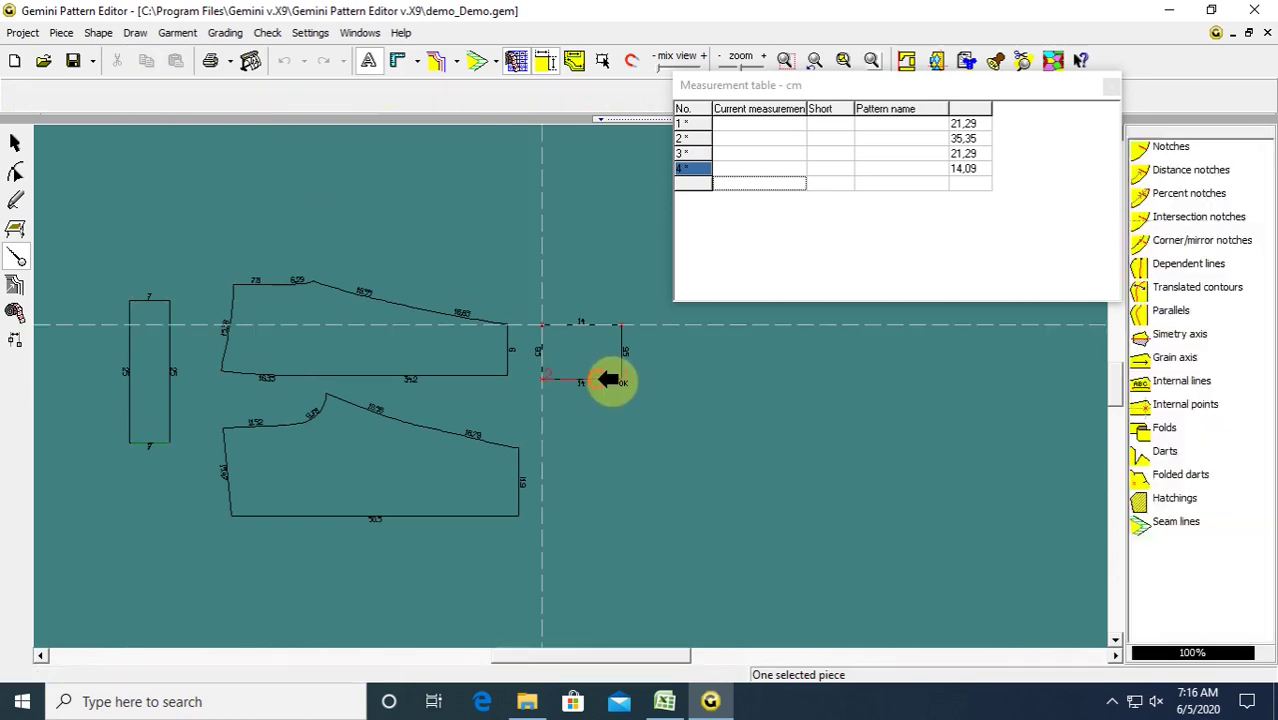
Select all four pieces and unfold the symmetric waistband and cuff to their full shapes.
{"action": "left_click", "coordinate": [15, 143]}
{"action": "left_click_drag", "start_coordinate": [98, 220], "coordinate": [630, 547]}
{"action": "left_click", "coordinate": [16, 95]}
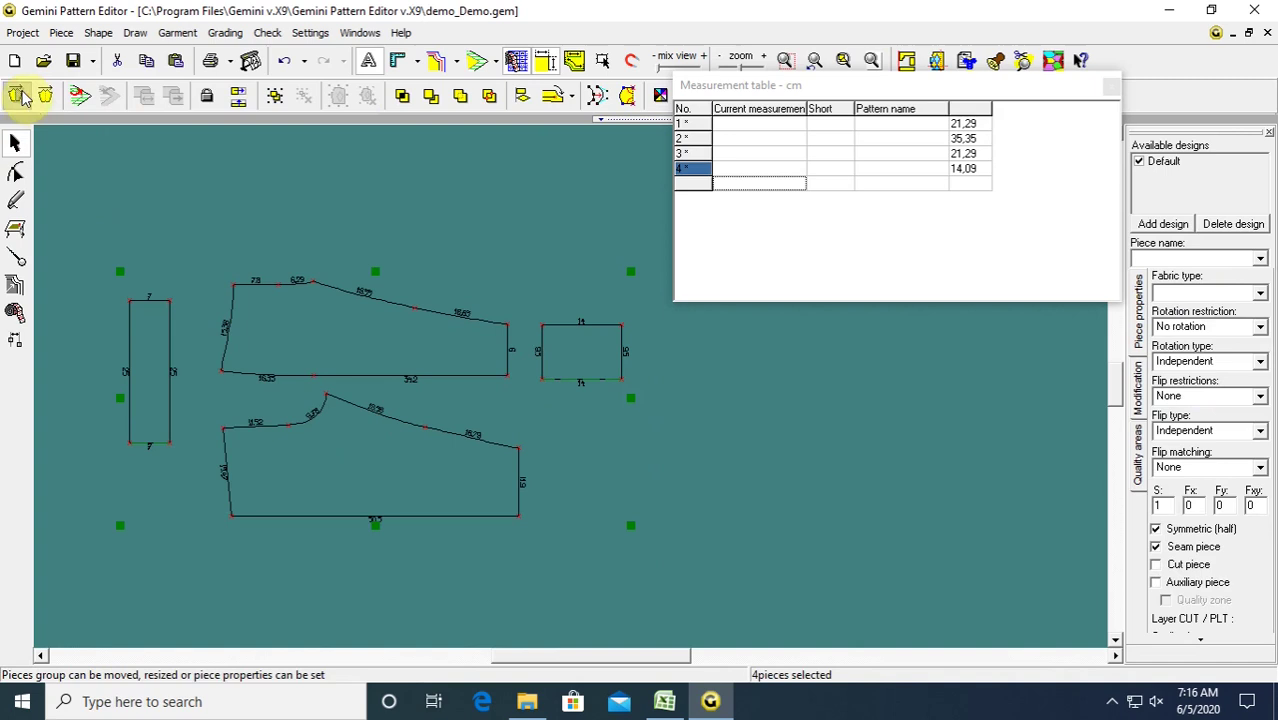
{"action": "left_click", "coordinate": [100, 137]}
Shift the front trouser piece slightly upward and the unfolded cuff slightly downward, leaving nothing selected.
{"action": "left_click_drag", "start_coordinate": [376, 321], "coordinate": [370, 312]}
{"action": "left_click", "coordinate": [376, 452]}
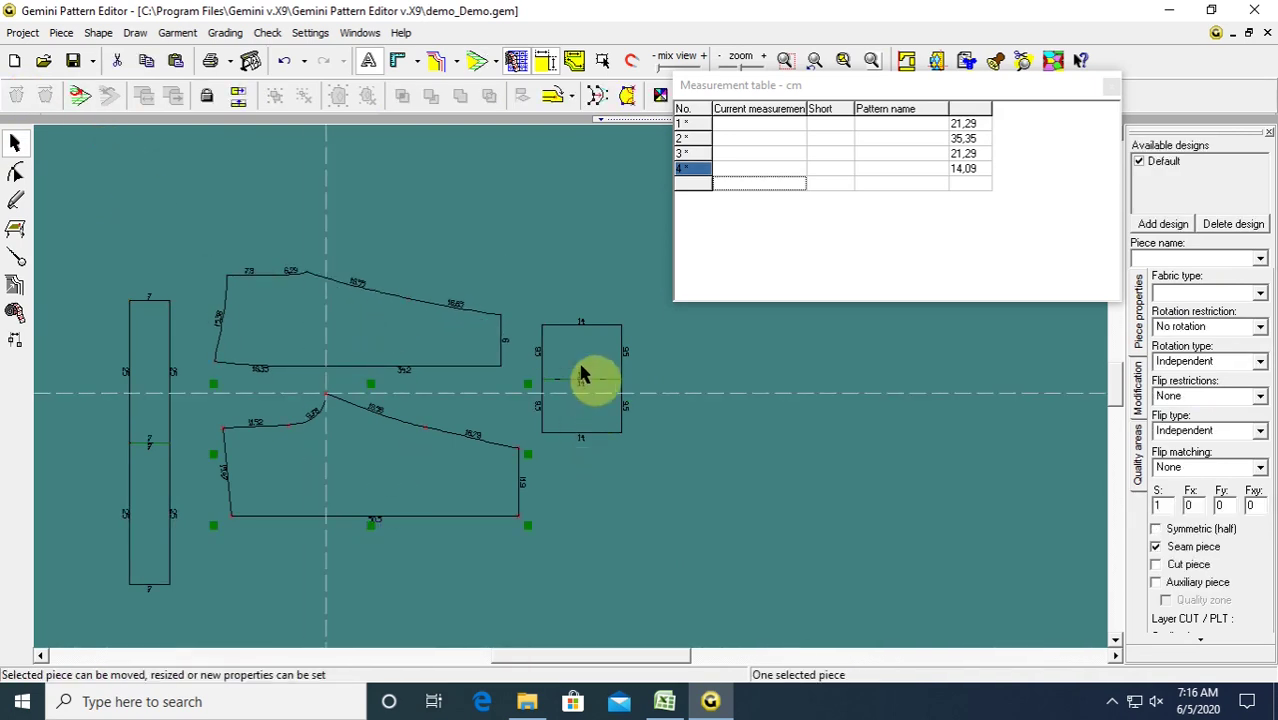
{"action": "left_click_drag", "start_coordinate": [580, 354], "coordinate": [586, 364]}
{"action": "left_click", "coordinate": [543, 529]}
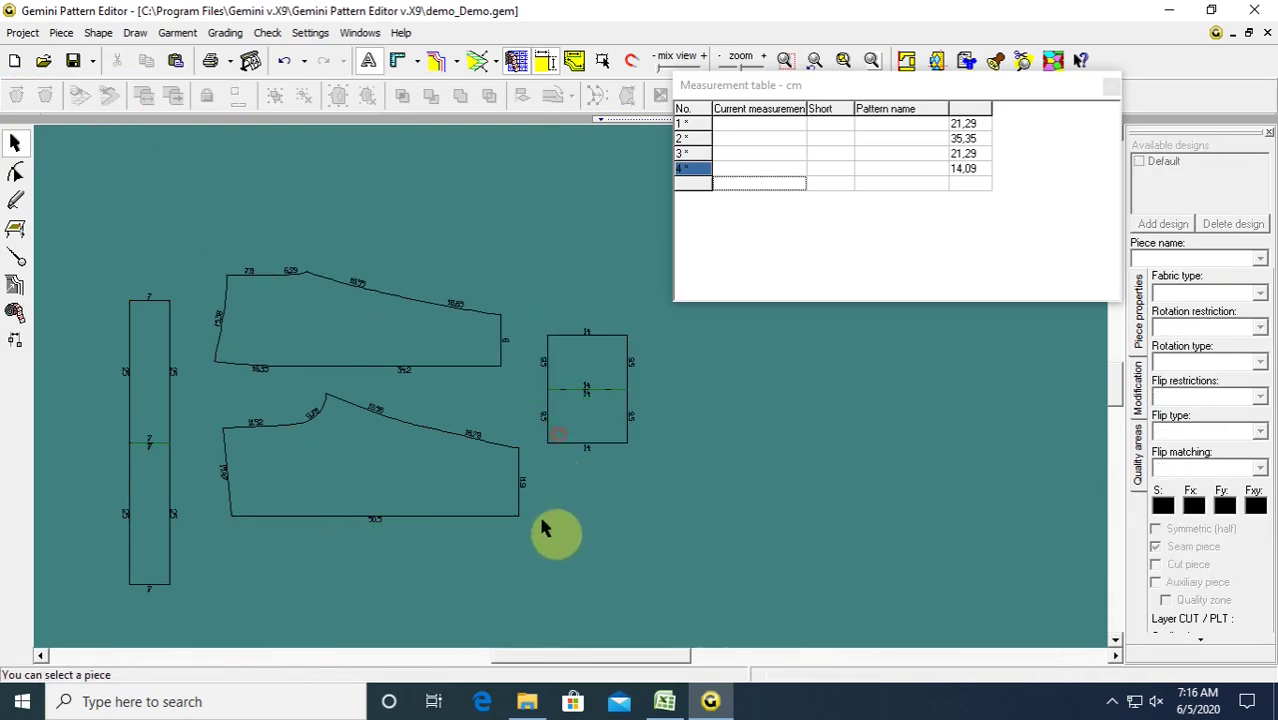
Check the pocket in Excel's technical sketch, return to Gemini Pattern Editor and draw a horizontal rectangle about 10.7 × 0.8 cm inside the front piece near the waist.
{"action": "left_click", "coordinate": [677, 706]}
{"action": "scroll", "coordinate": [305, 462], "scroll_direction": "down", "scroll_amount": 9}
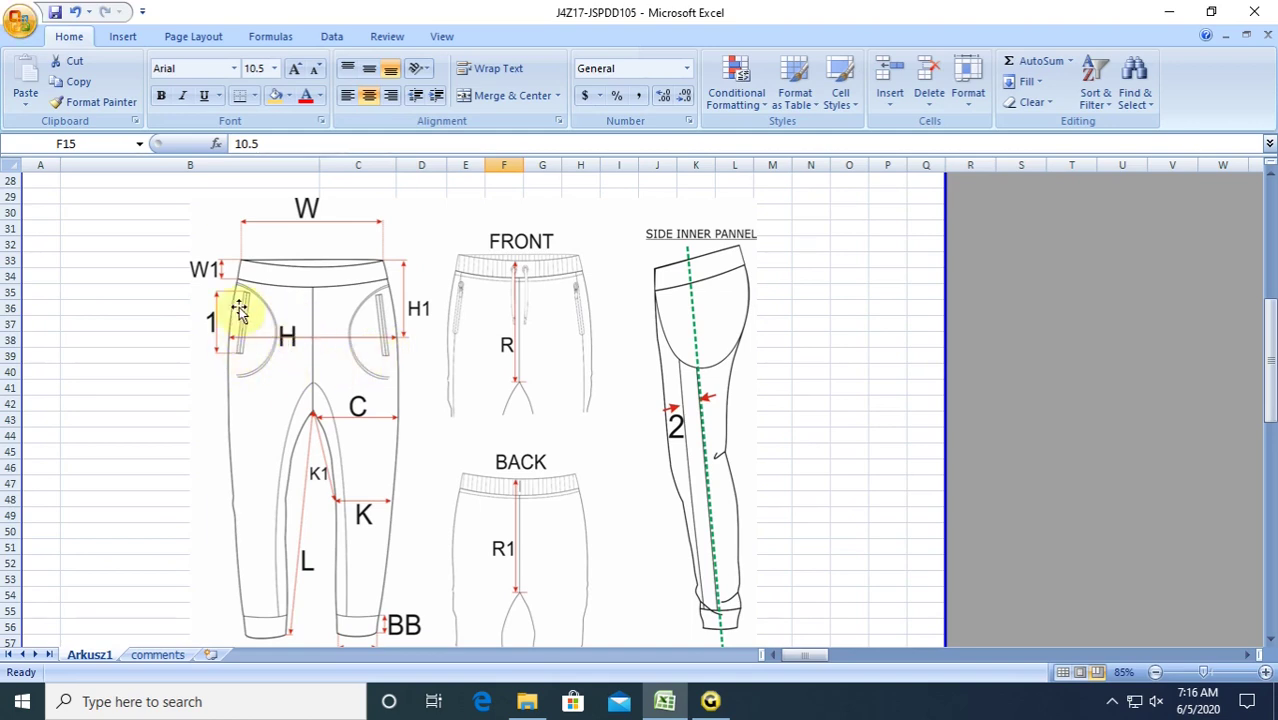
{"action": "scroll", "coordinate": [226, 387], "scroll_direction": "down", "scroll_amount": 4}
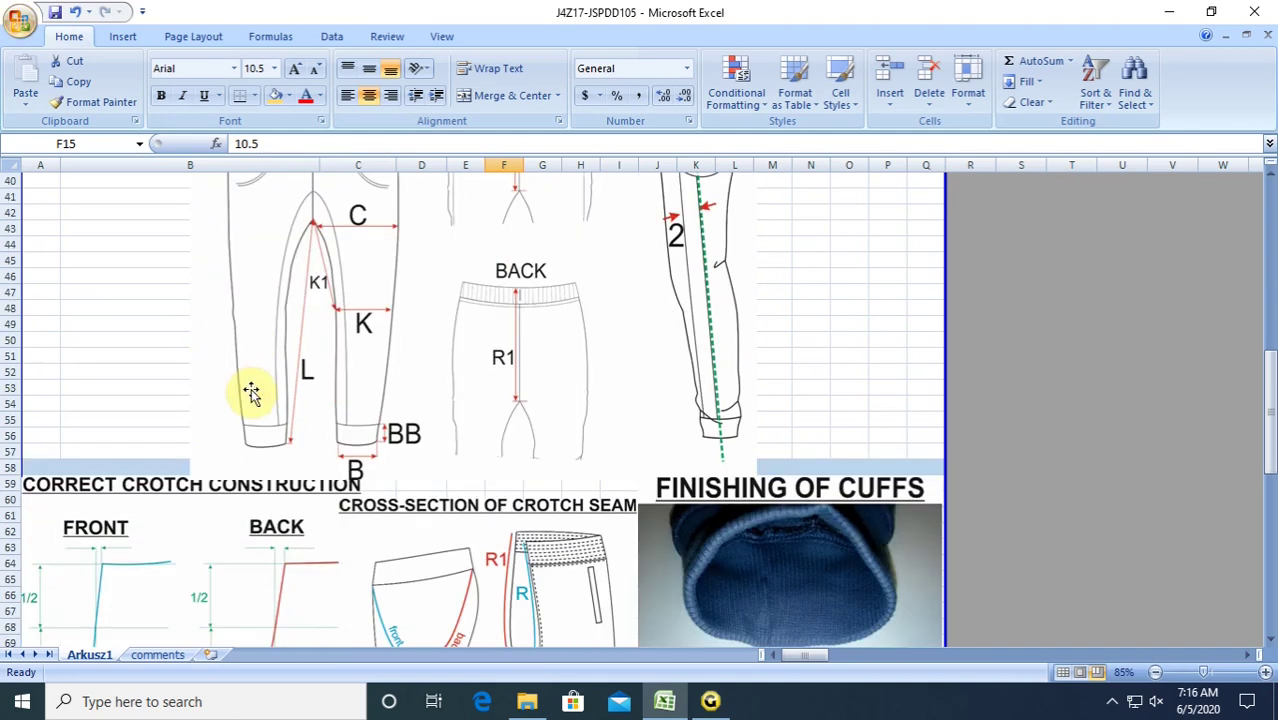
{"action": "scroll", "coordinate": [254, 392], "scroll_direction": "up", "scroll_amount": 4}
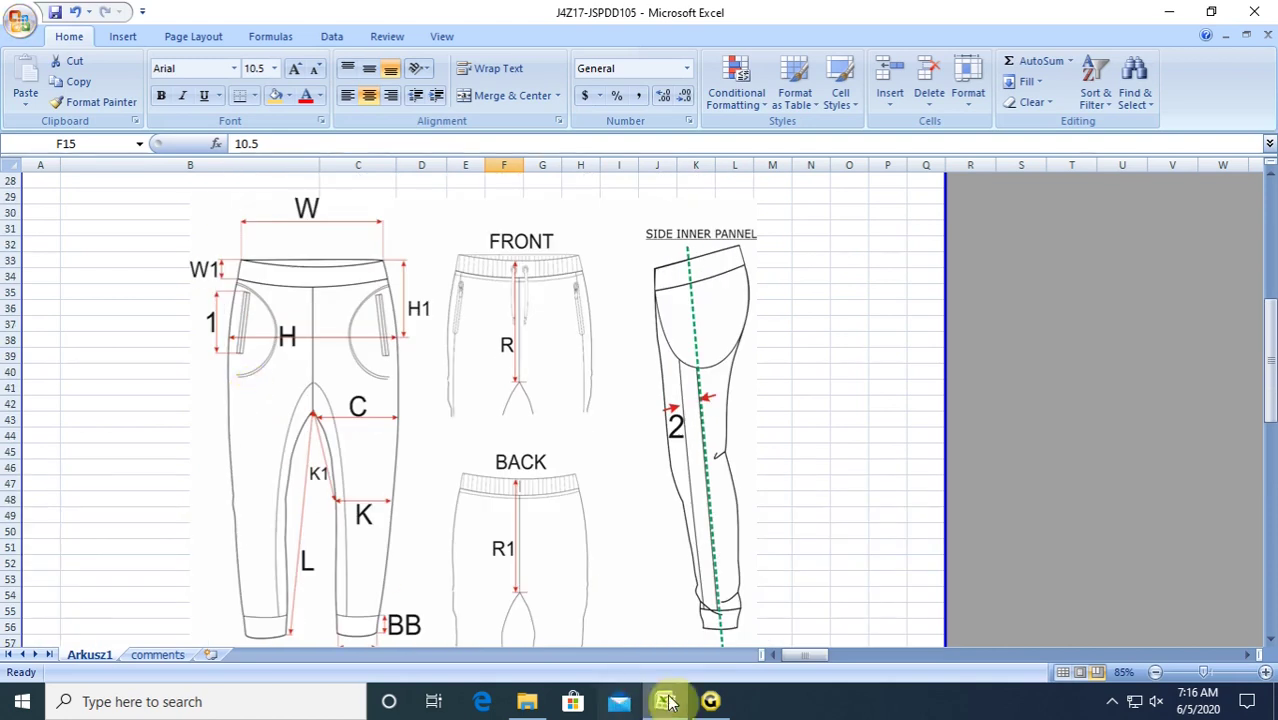
{"action": "left_click", "coordinate": [710, 701]}
{"action": "left_click", "coordinate": [317, 489]}
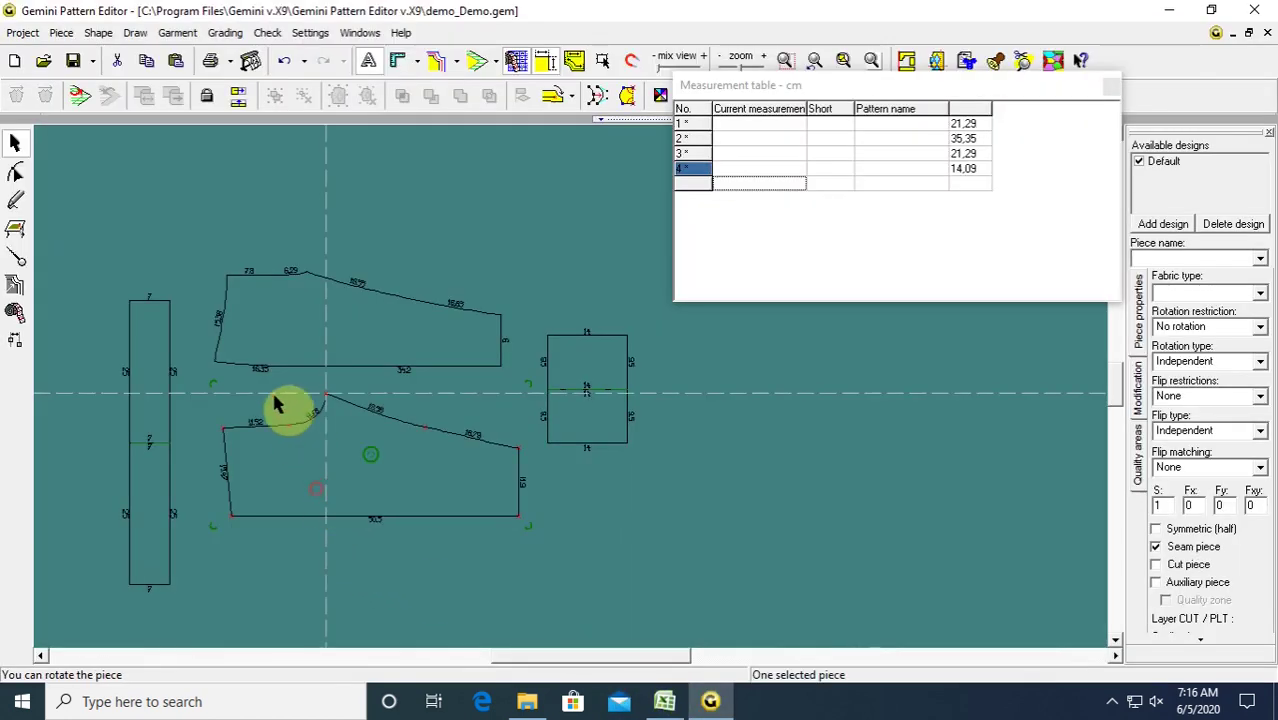
{"action": "left_click", "coordinate": [282, 323]}
{"action": "scroll", "coordinate": [308, 346], "scroll_direction": "up", "scroll_amount": 1}
{"action": "scroll", "coordinate": [573, 397], "scroll_direction": "up", "scroll_amount": 2}
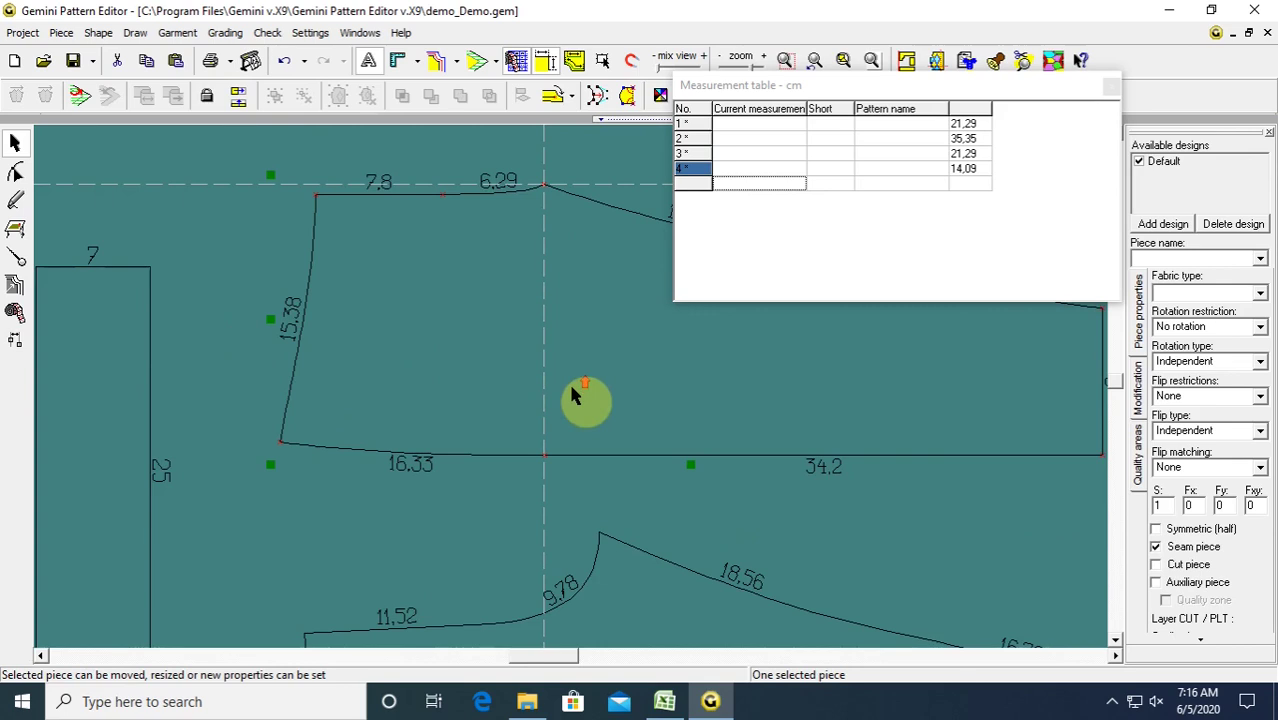
{"action": "left_click", "coordinate": [16, 199]}
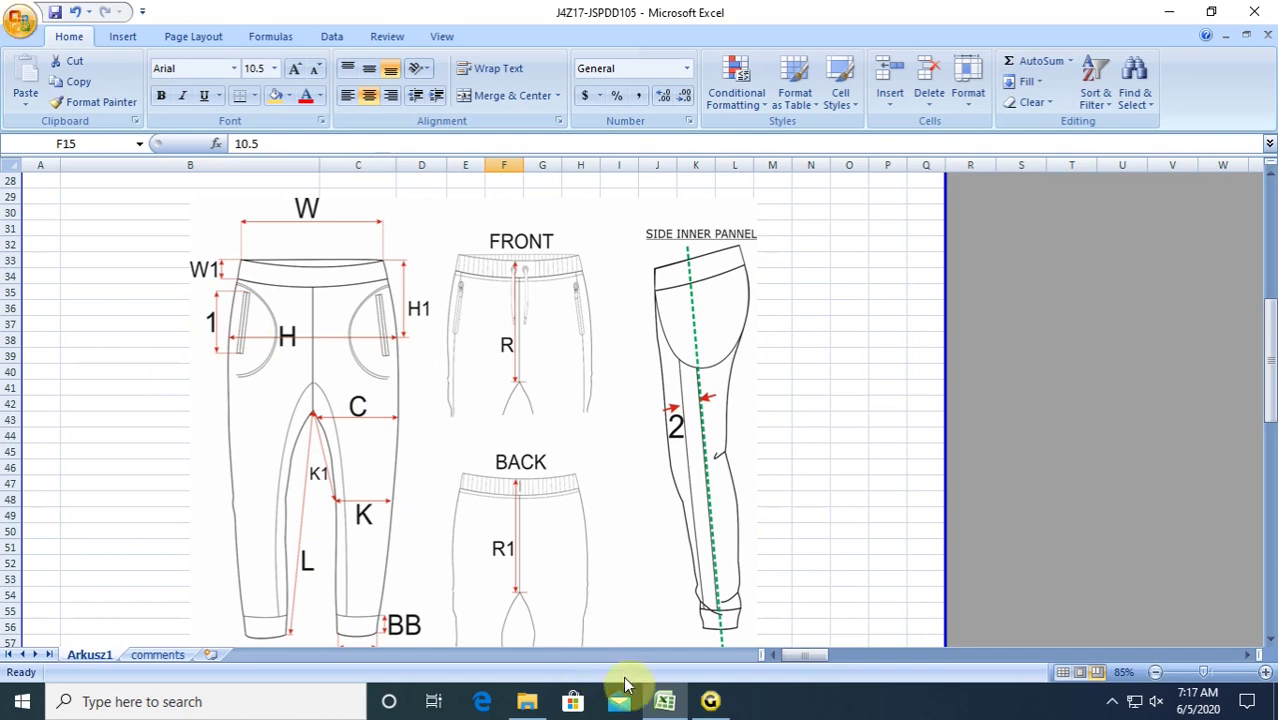
{"action": "left_click", "coordinate": [710, 701]}
{"action": "left_click_drag", "start_coordinate": [345, 367], "coordinate": [519, 378]}
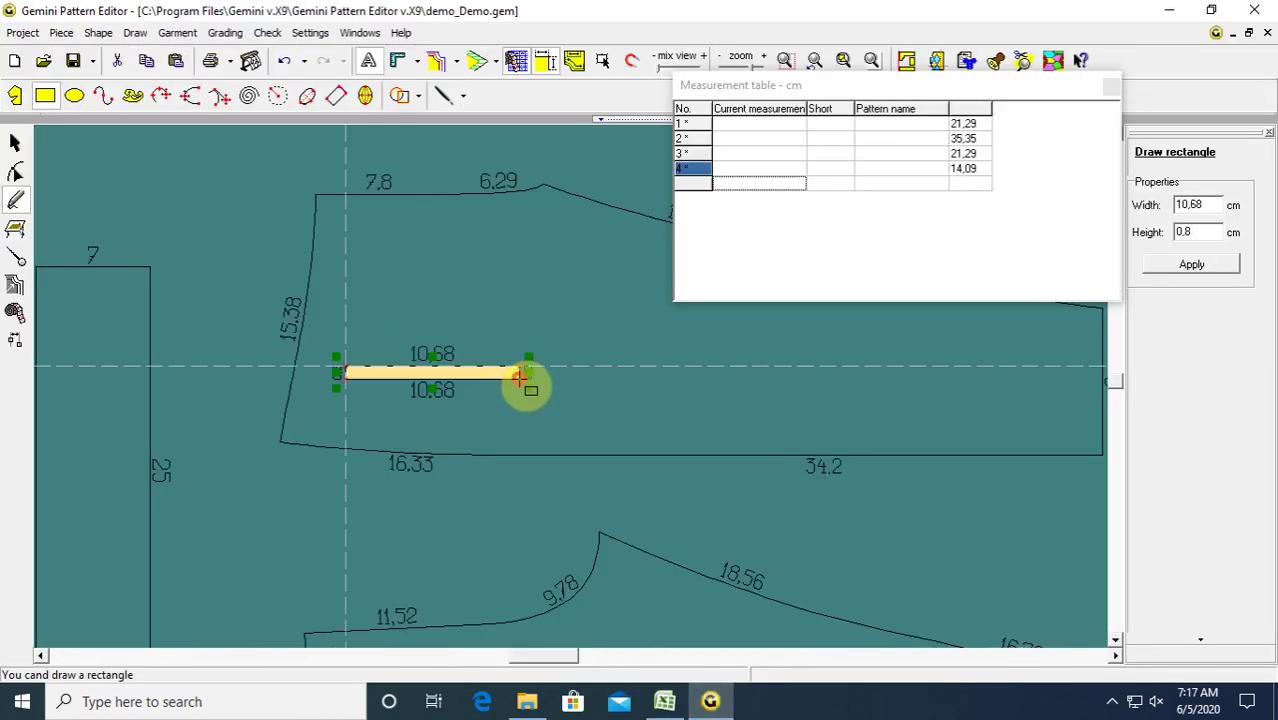
Switch to Excel and look up the size 104 front pocket length in the measurement chart.
{"action": "double_click", "coordinate": [1189, 205]}
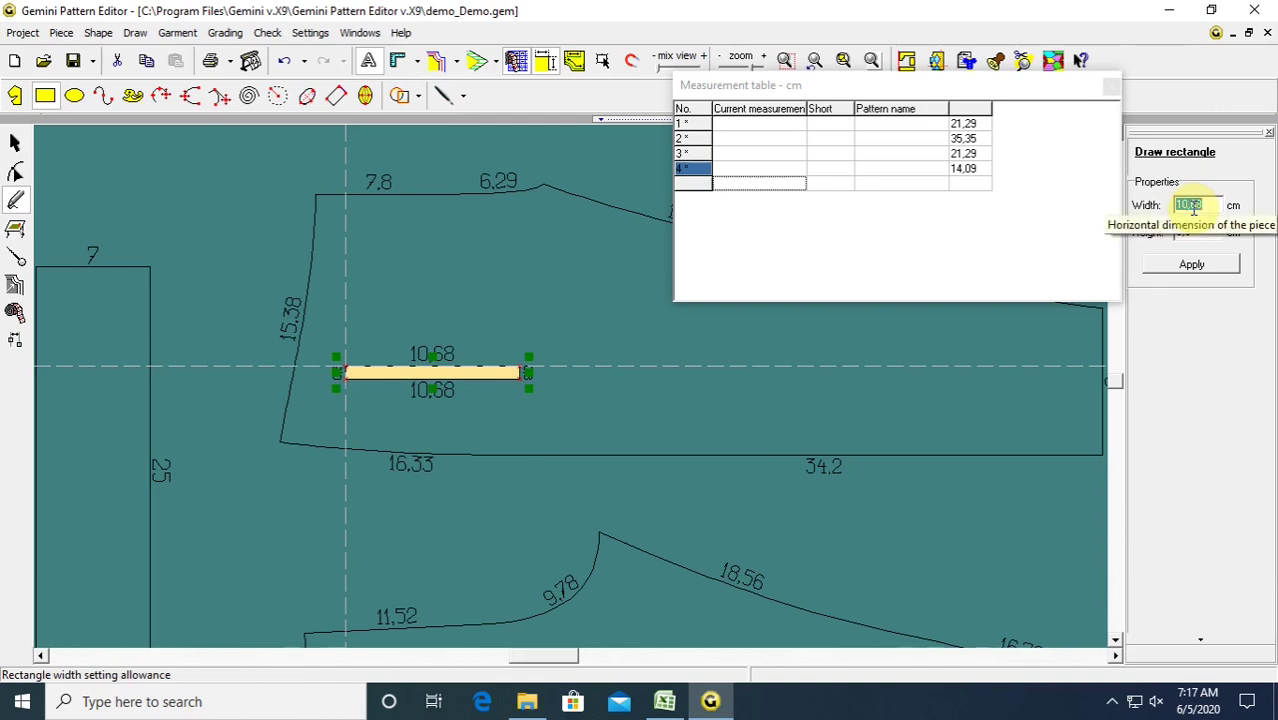
{"action": "left_click", "coordinate": [664, 701]}
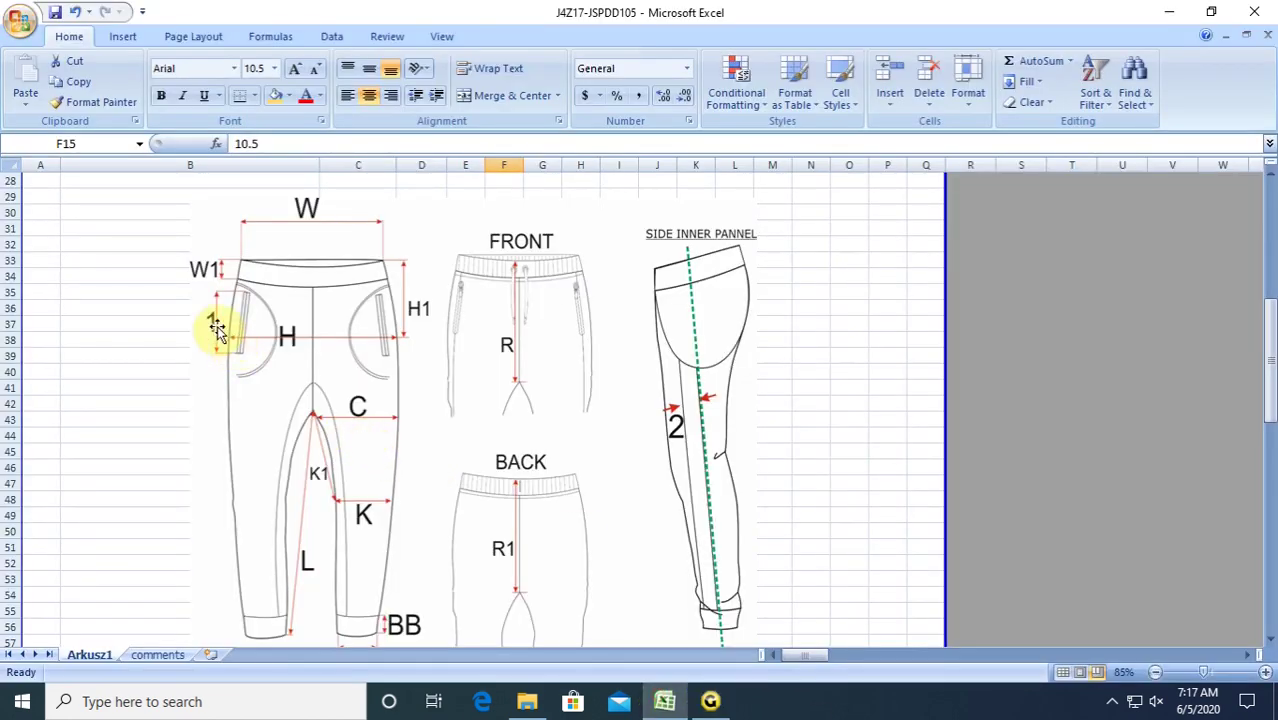
{"action": "scroll", "coordinate": [240, 354], "scroll_direction": "up", "scroll_amount": 9}
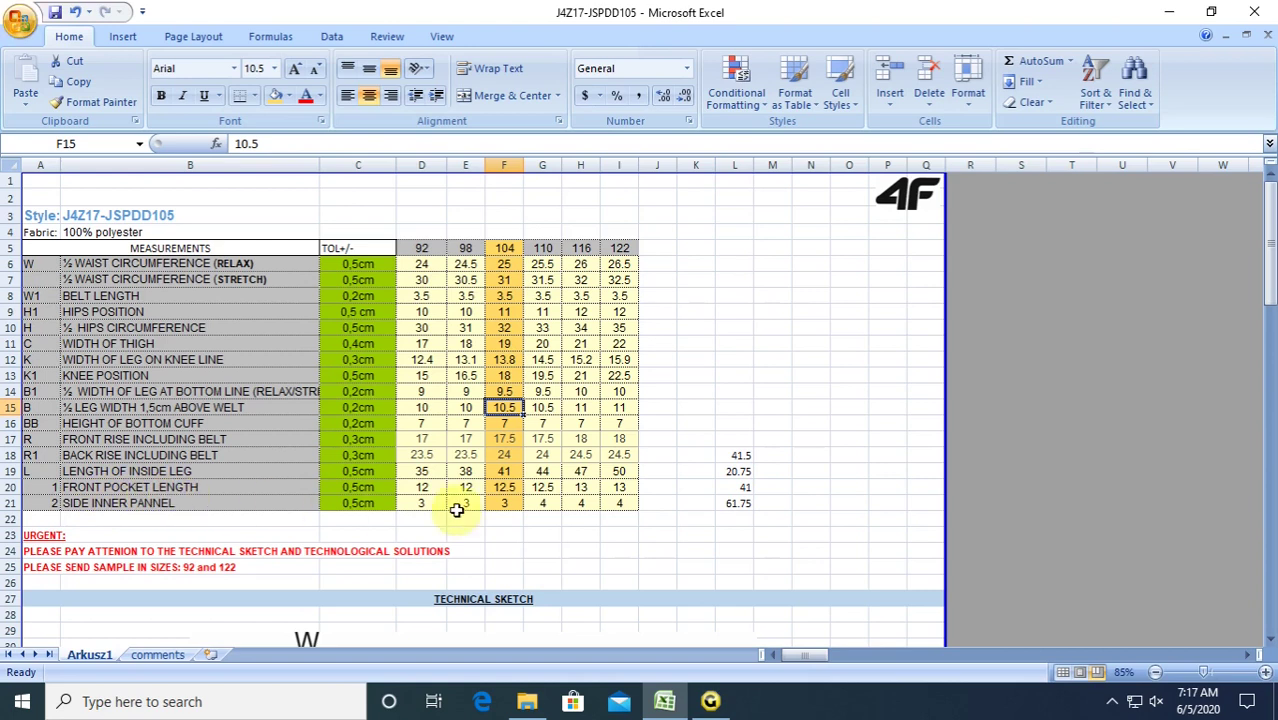
{"action": "left_click", "coordinate": [507, 489]}
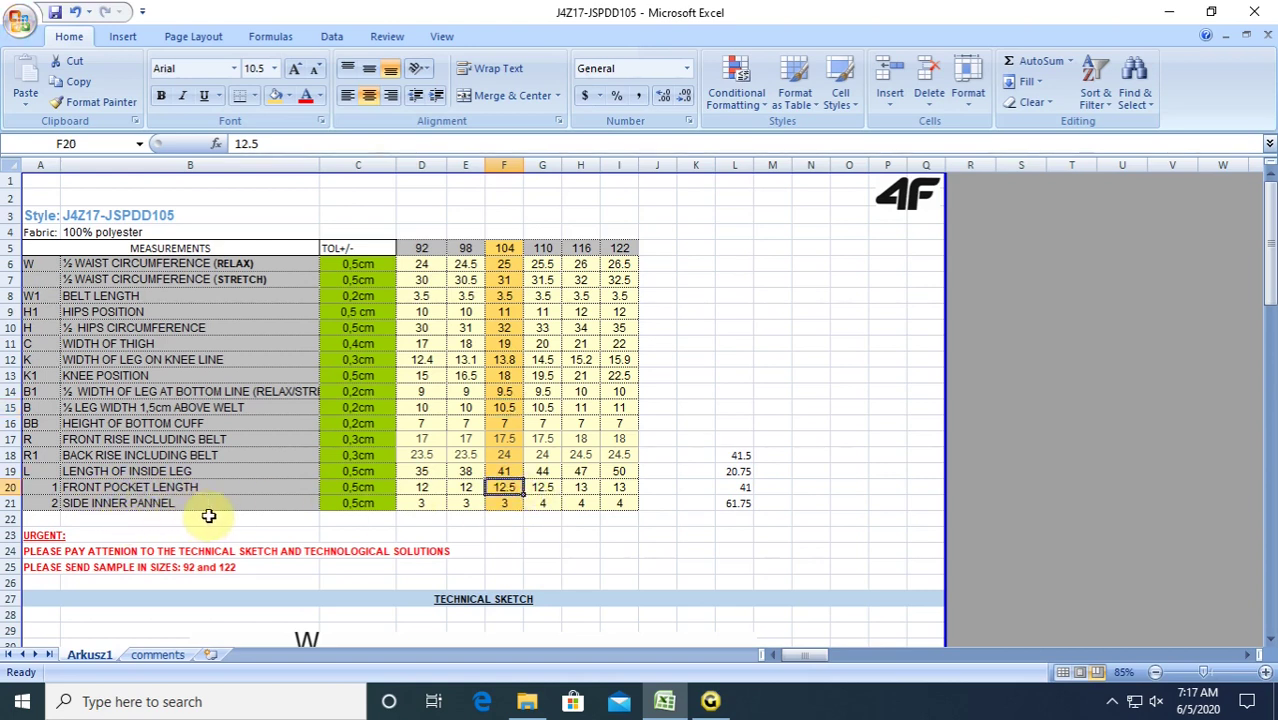
Examine the side inner panel and pocket placement in the technical sketch and compare them with the chart rows for size 104.
{"action": "scroll", "coordinate": [400, 545], "scroll_direction": "down", "scroll_amount": 3}
{"action": "scroll", "coordinate": [577, 610], "scroll_direction": "down", "scroll_amount": 3}
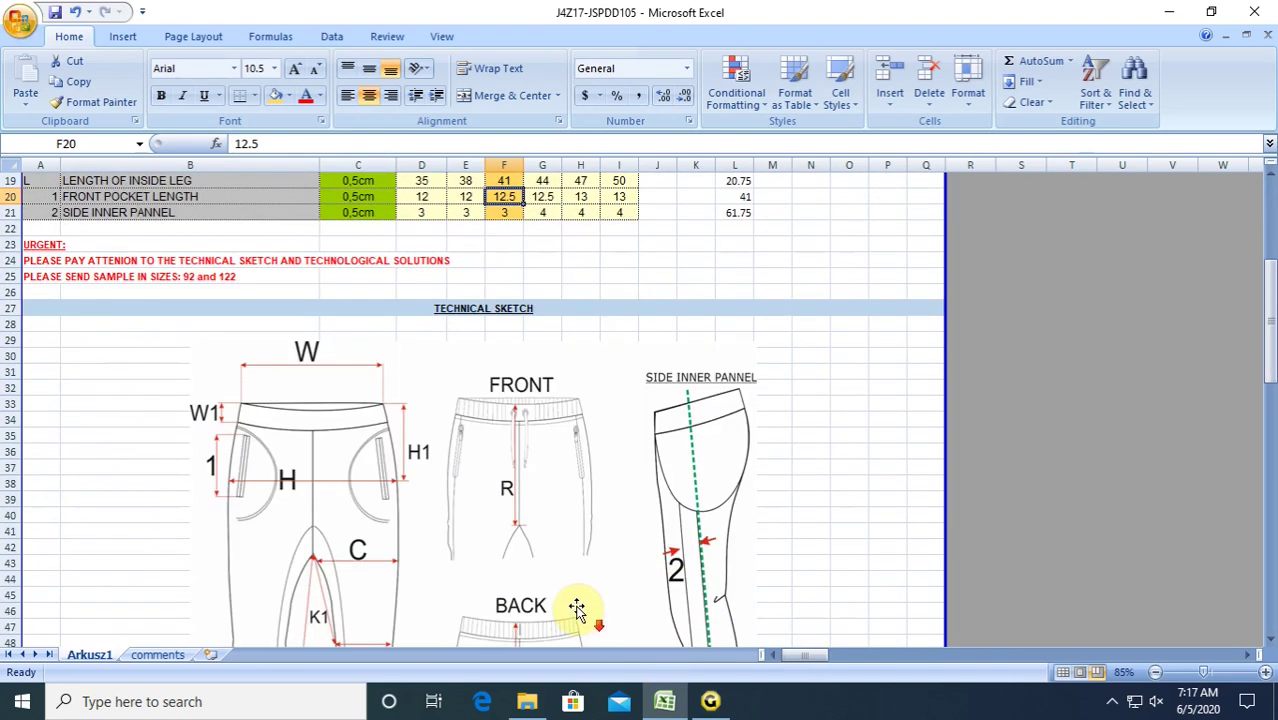
{"action": "scroll", "coordinate": [577, 605], "scroll_direction": "down", "scroll_amount": 1}
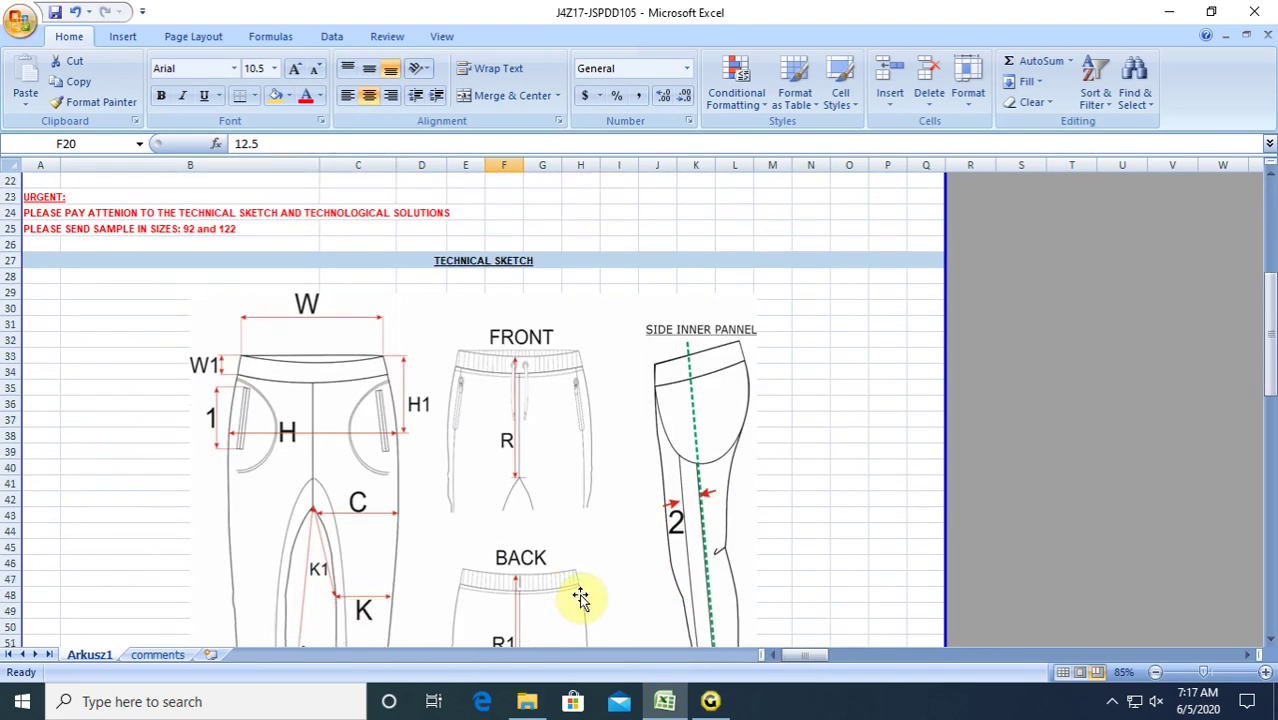
{"action": "scroll", "coordinate": [580, 597], "scroll_direction": "down", "scroll_amount": 2}
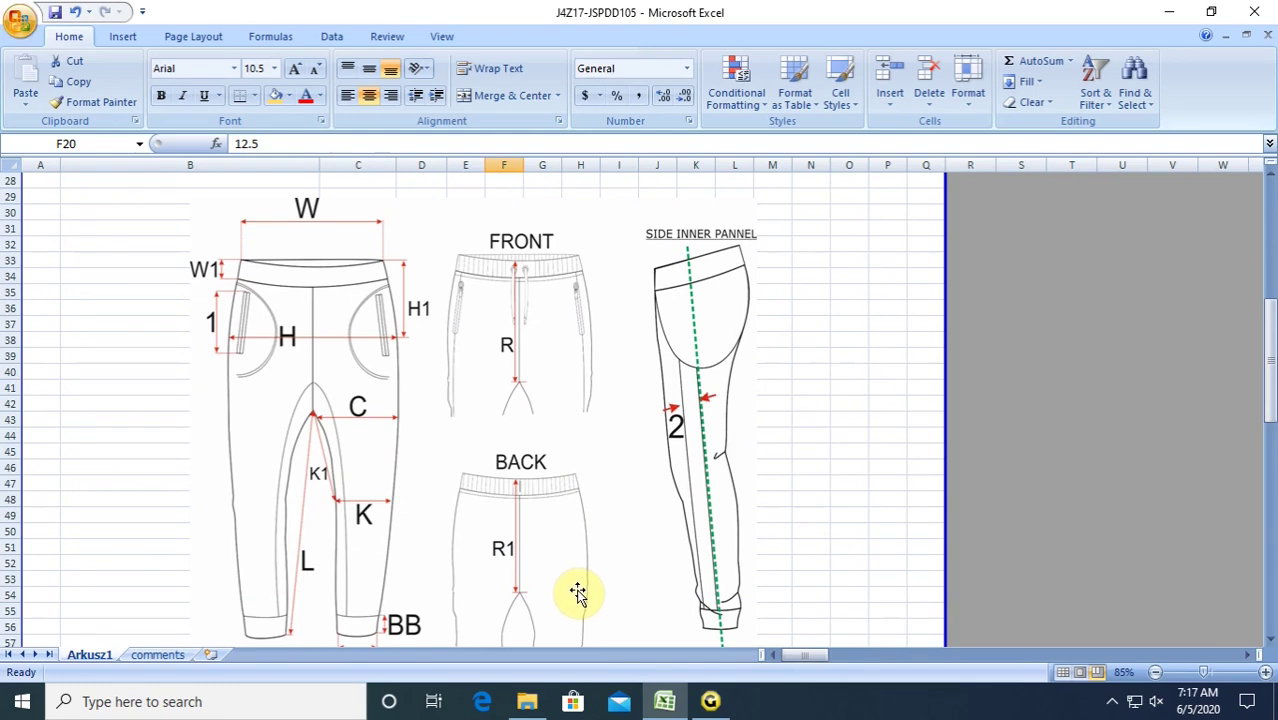
{"action": "scroll", "coordinate": [578, 592], "scroll_direction": "up", "scroll_amount": 4}
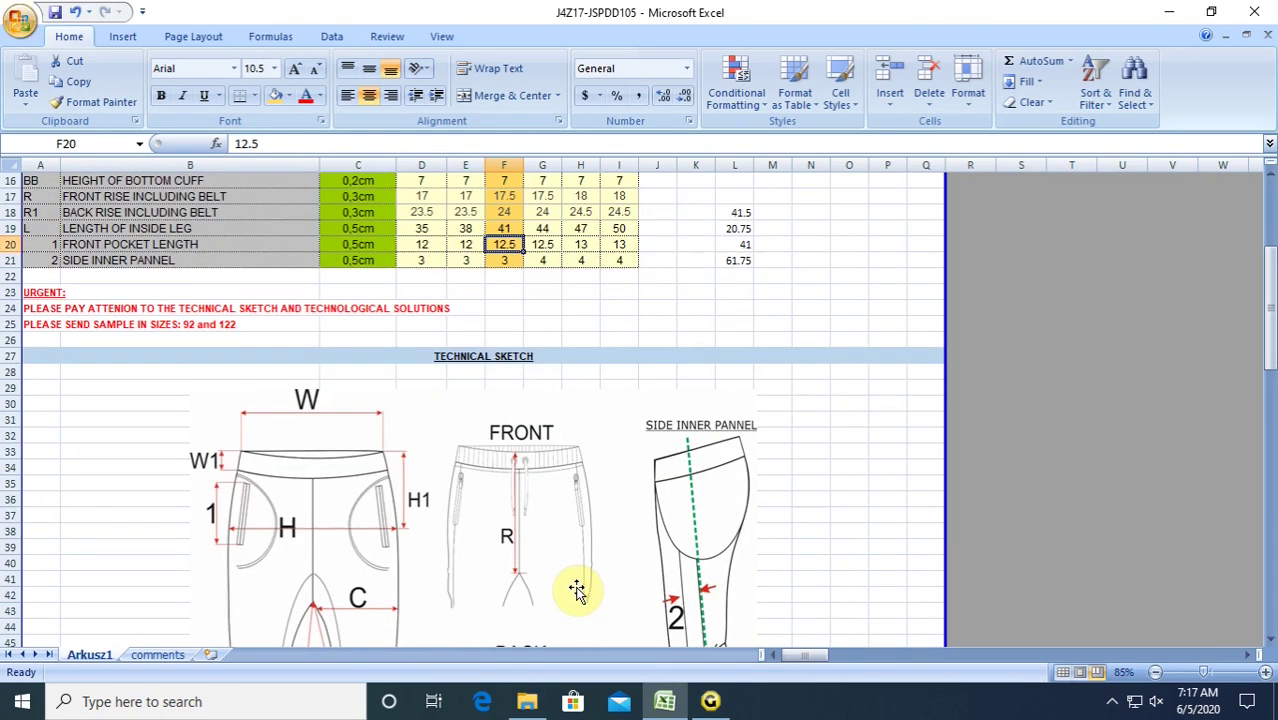
{"action": "scroll", "coordinate": [577, 590], "scroll_direction": "down", "scroll_amount": 3}
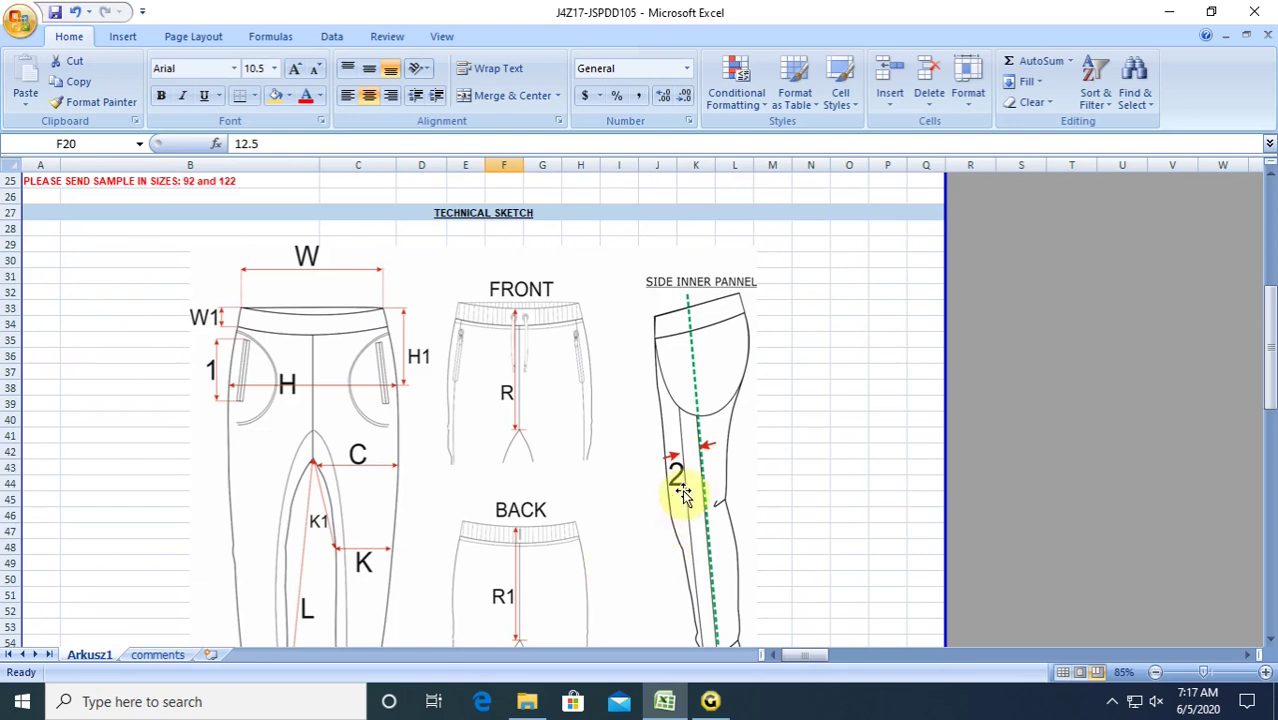
{"action": "scroll", "coordinate": [683, 465], "scroll_direction": "down", "scroll_amount": 2}
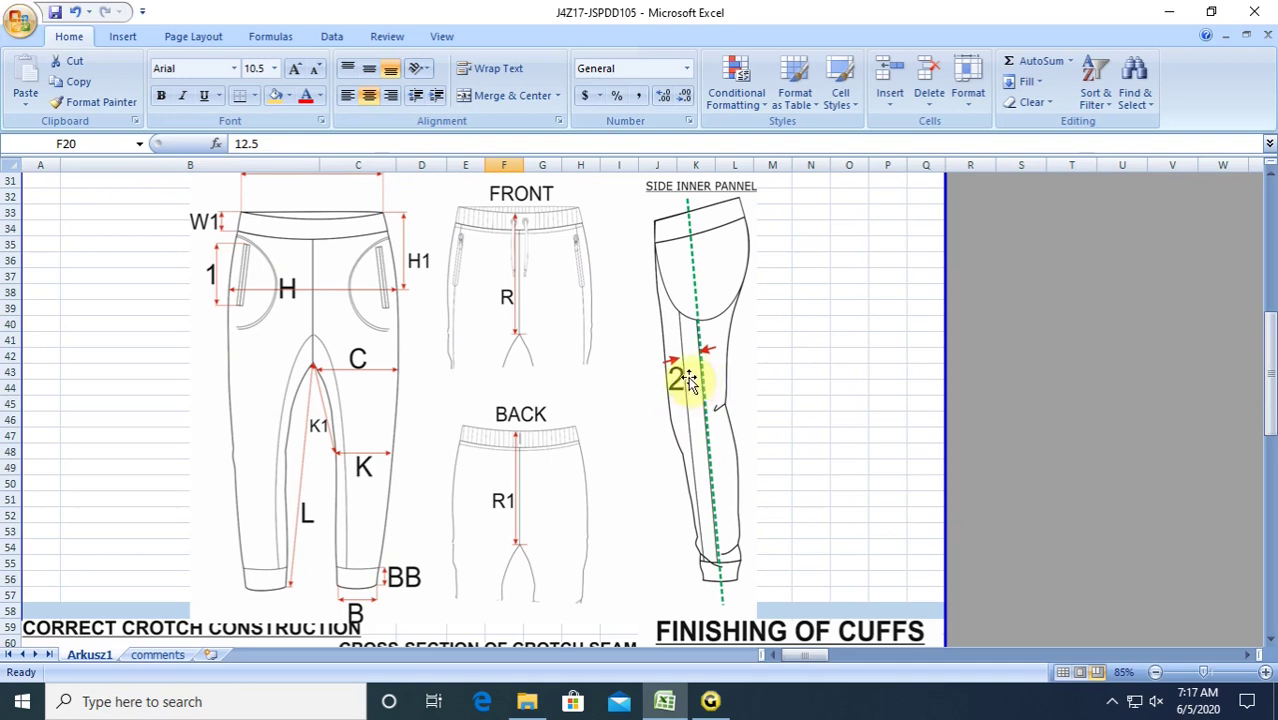
{"action": "scroll", "coordinate": [655, 392], "scroll_direction": "up", "scroll_amount": 3}
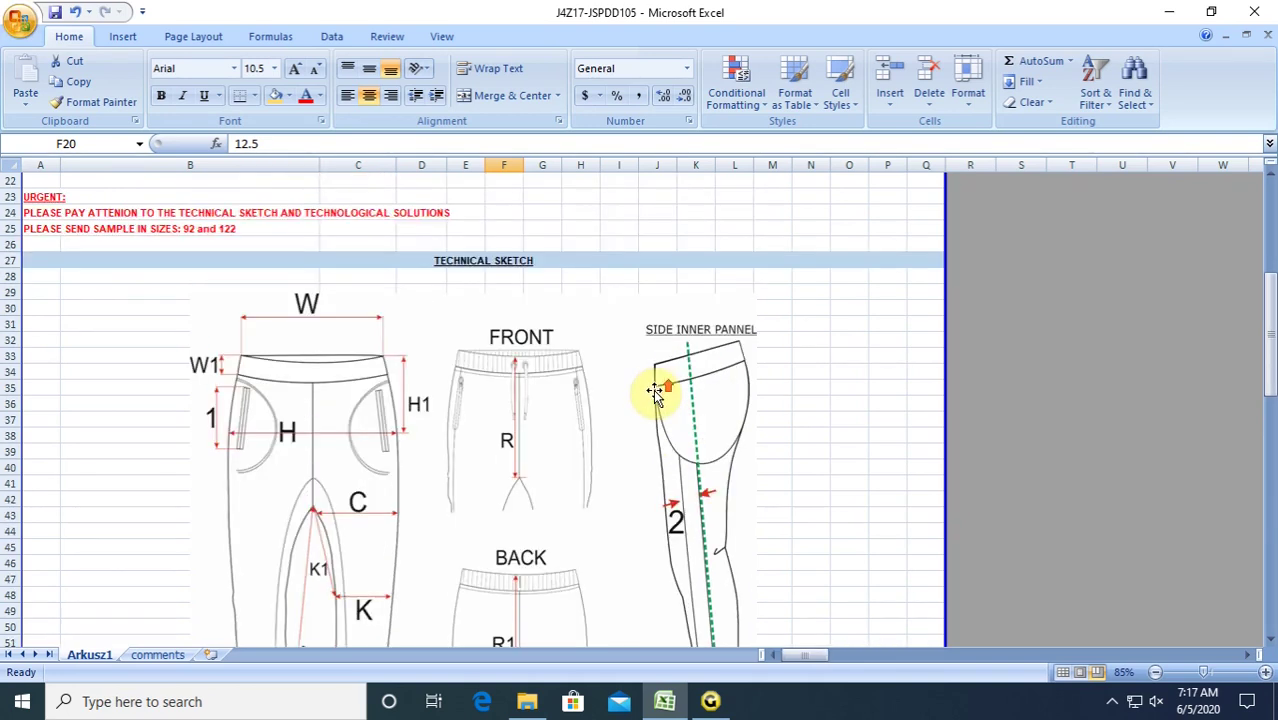
{"action": "scroll", "coordinate": [655, 392], "scroll_direction": "up", "scroll_amount": 3}
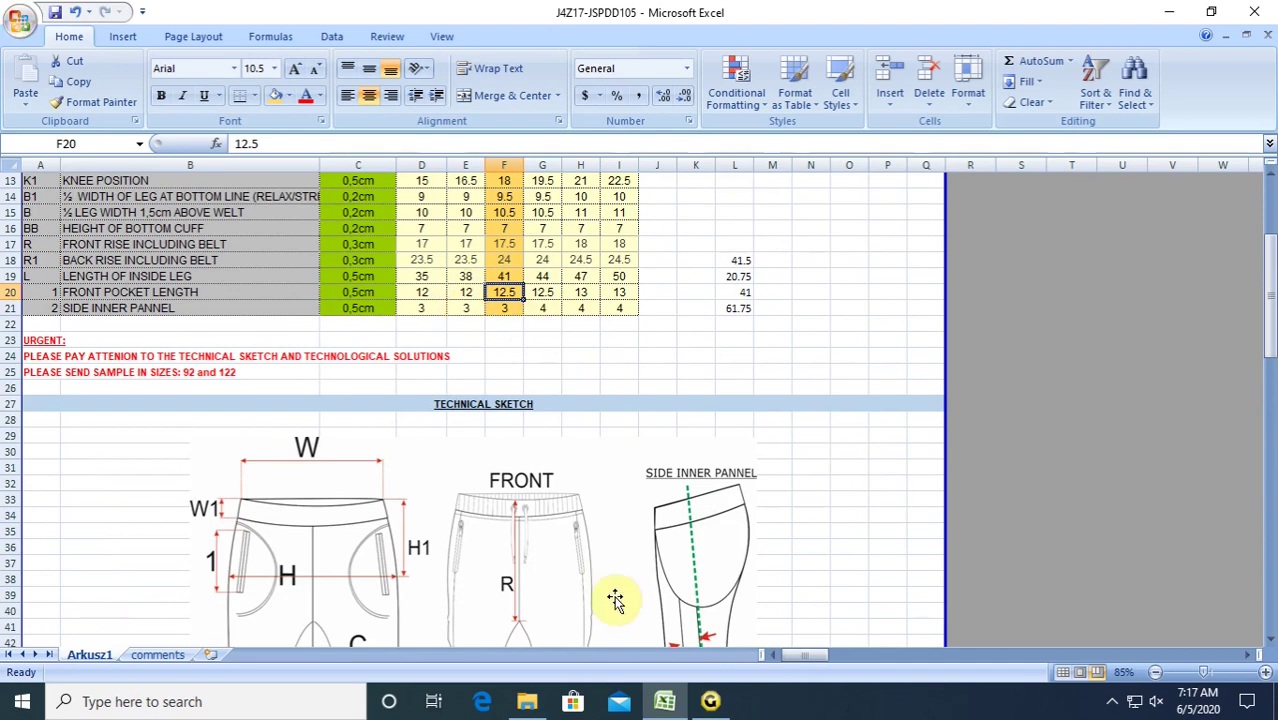
Return to Gemini Pattern Editor and set the pocket rectangle to 12 cm wide and 1.5 cm high.
{"action": "left_click", "coordinate": [710, 701]}
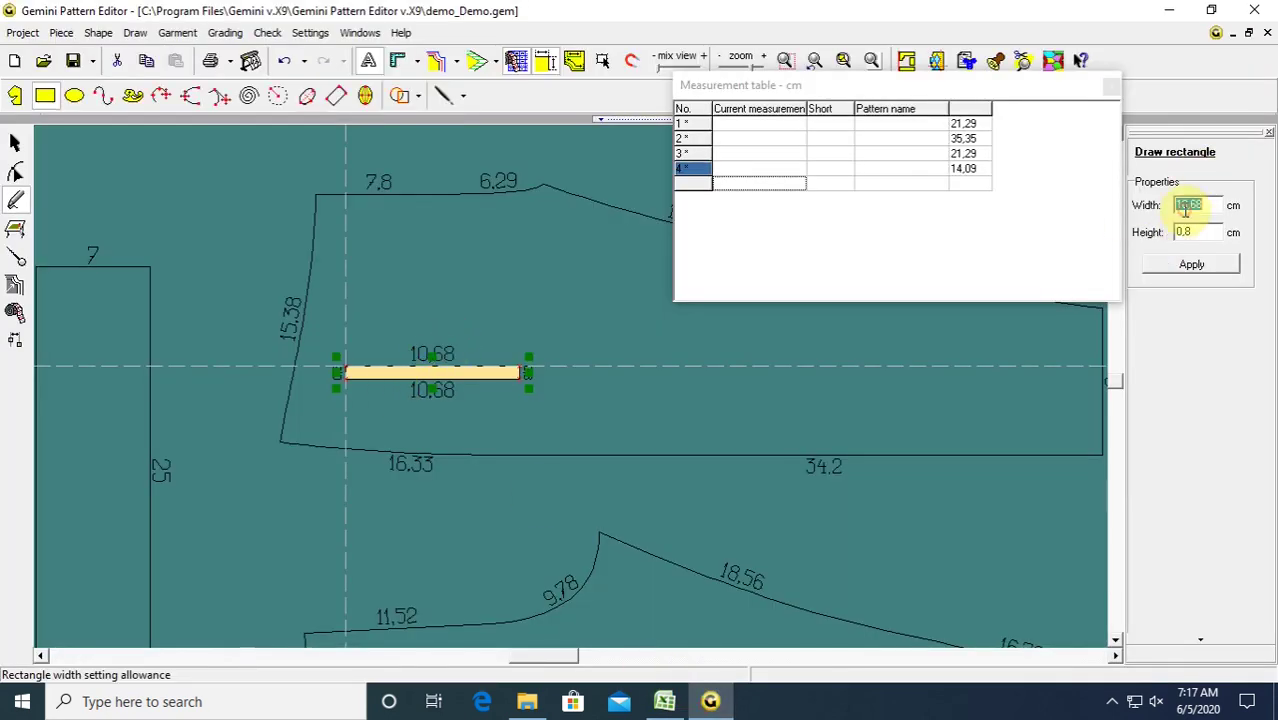
{"action": "type", "text": "12"}
{"action": "key", "text": "Return"}
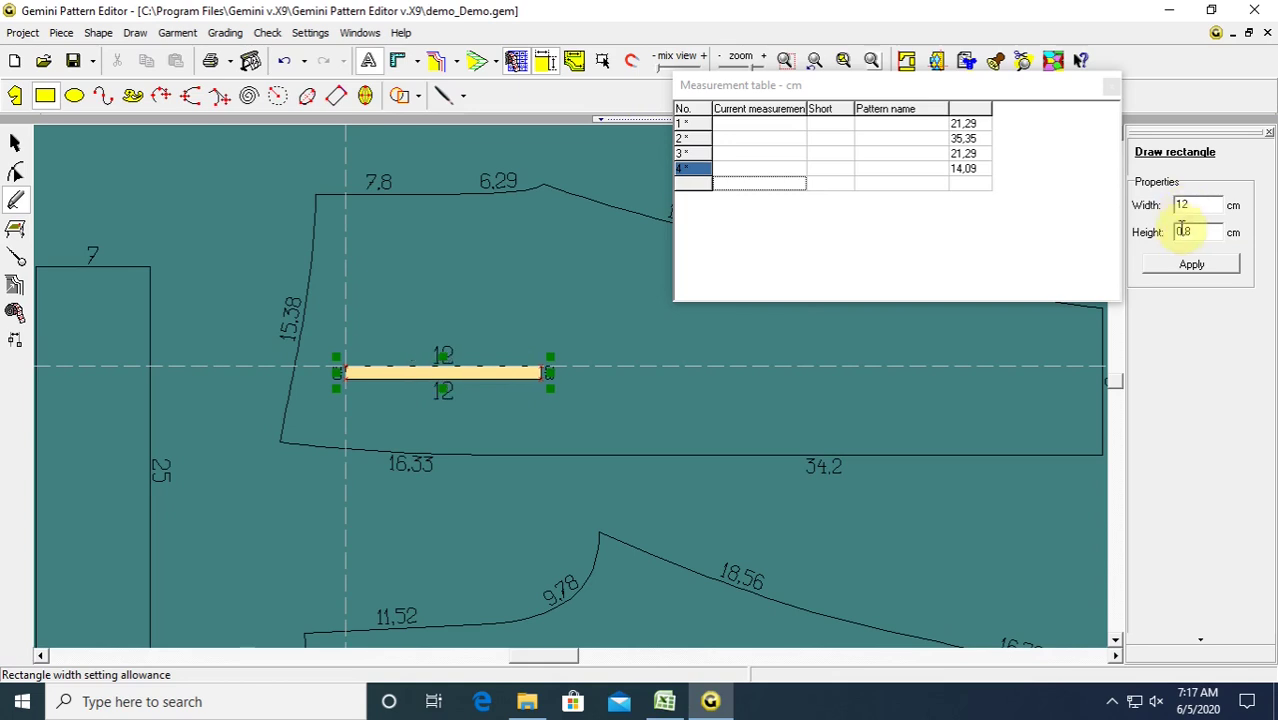
{"action": "double_click", "coordinate": [1182, 231]}
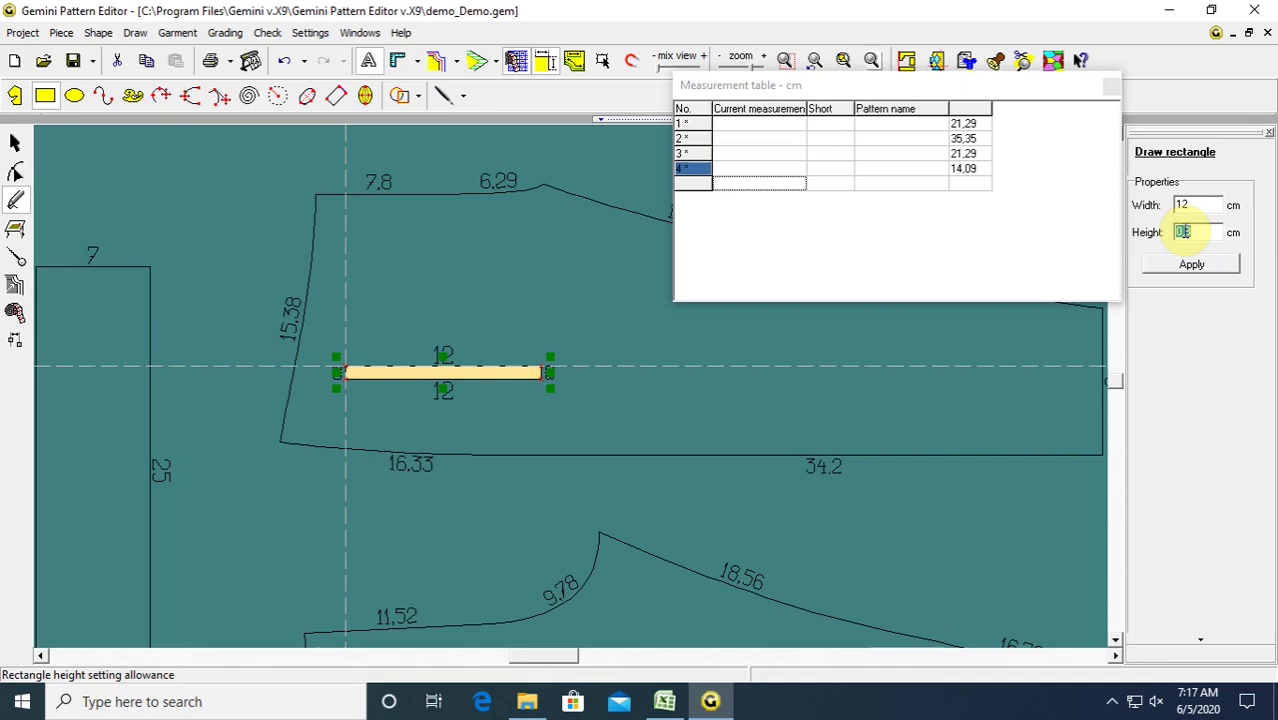
{"action": "type", "text": "15"}
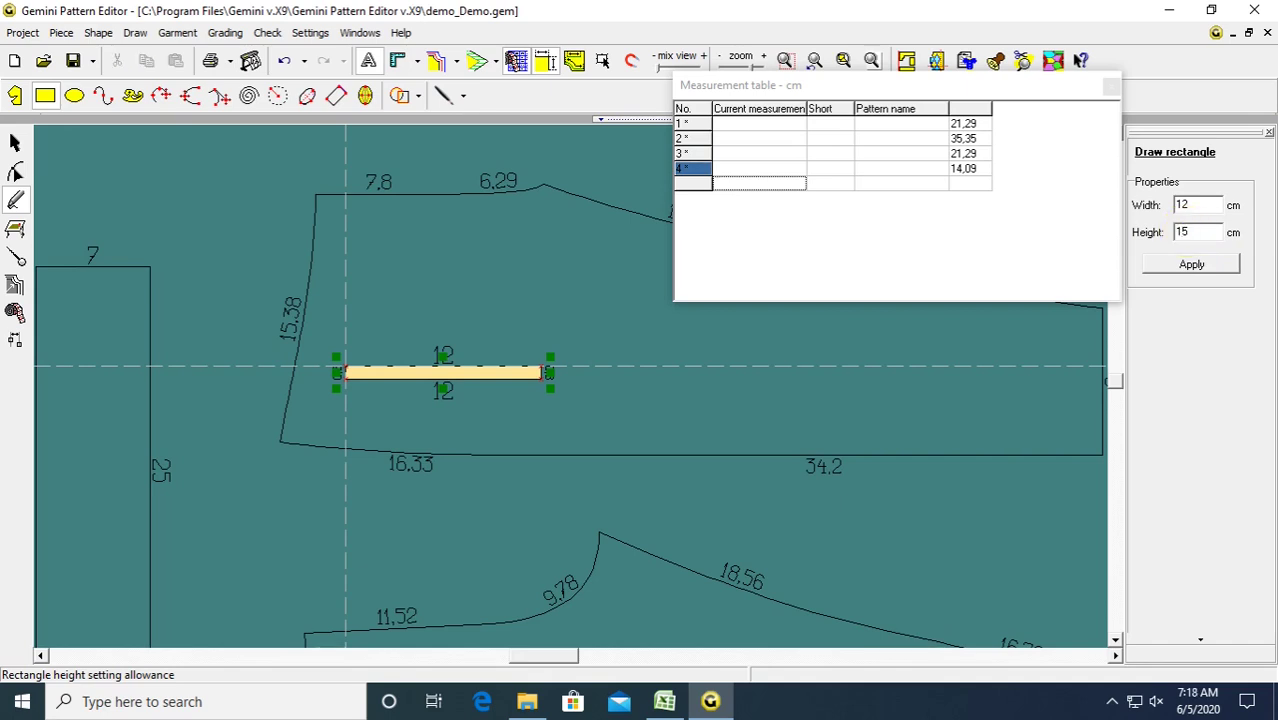
{"action": "key", "text": "Return"}
{"action": "double_click", "coordinate": [1181, 231]}
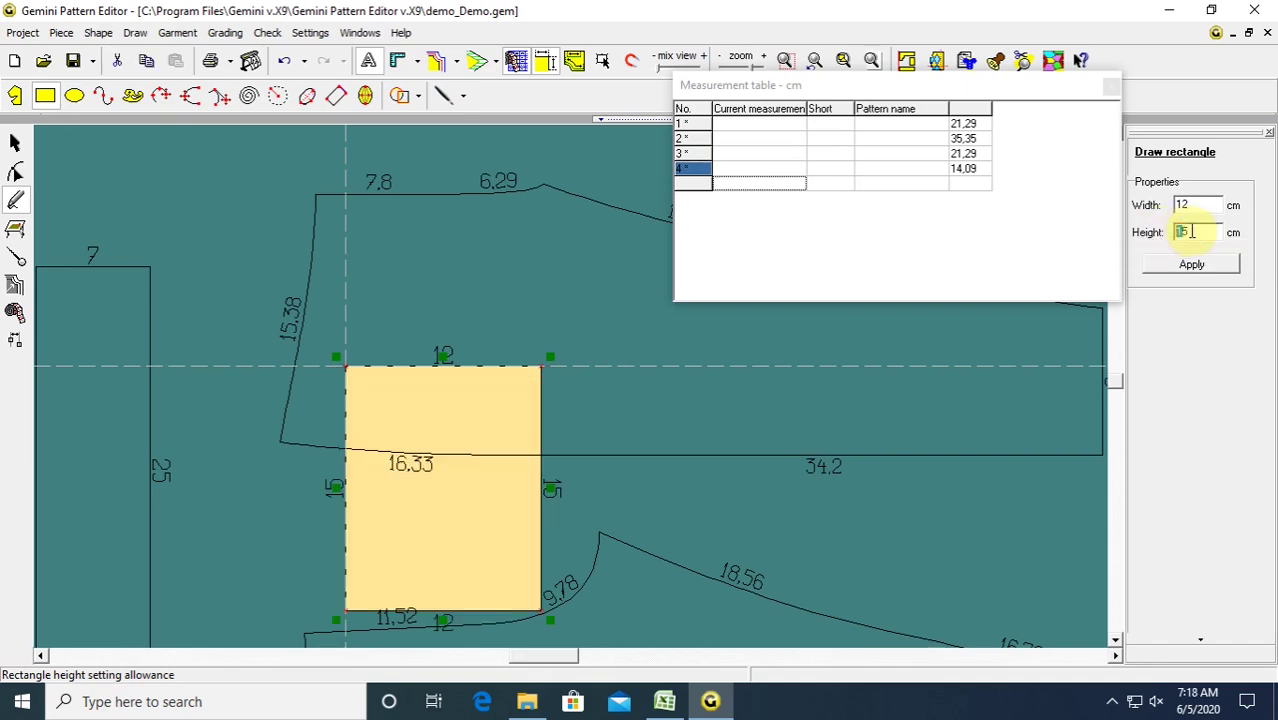
{"action": "type", "text": "1"}
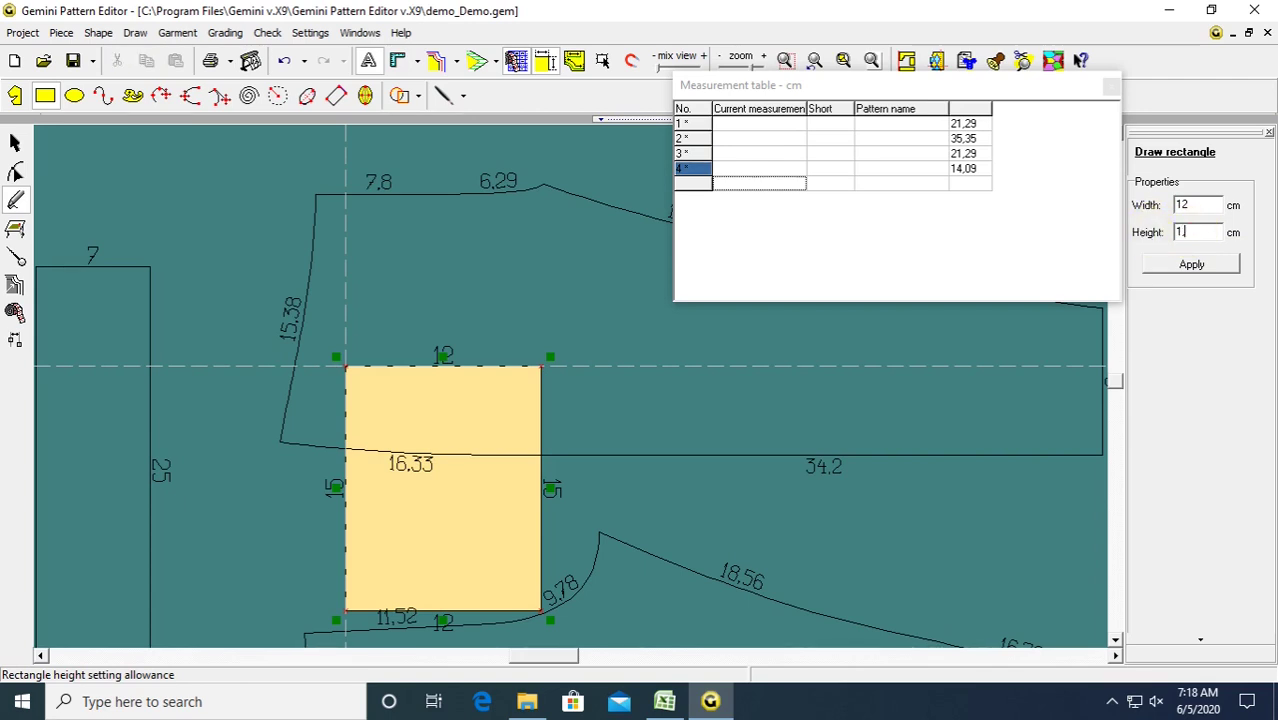
{"action": "type", "text": ".5"}
{"action": "key", "text": "Return"}
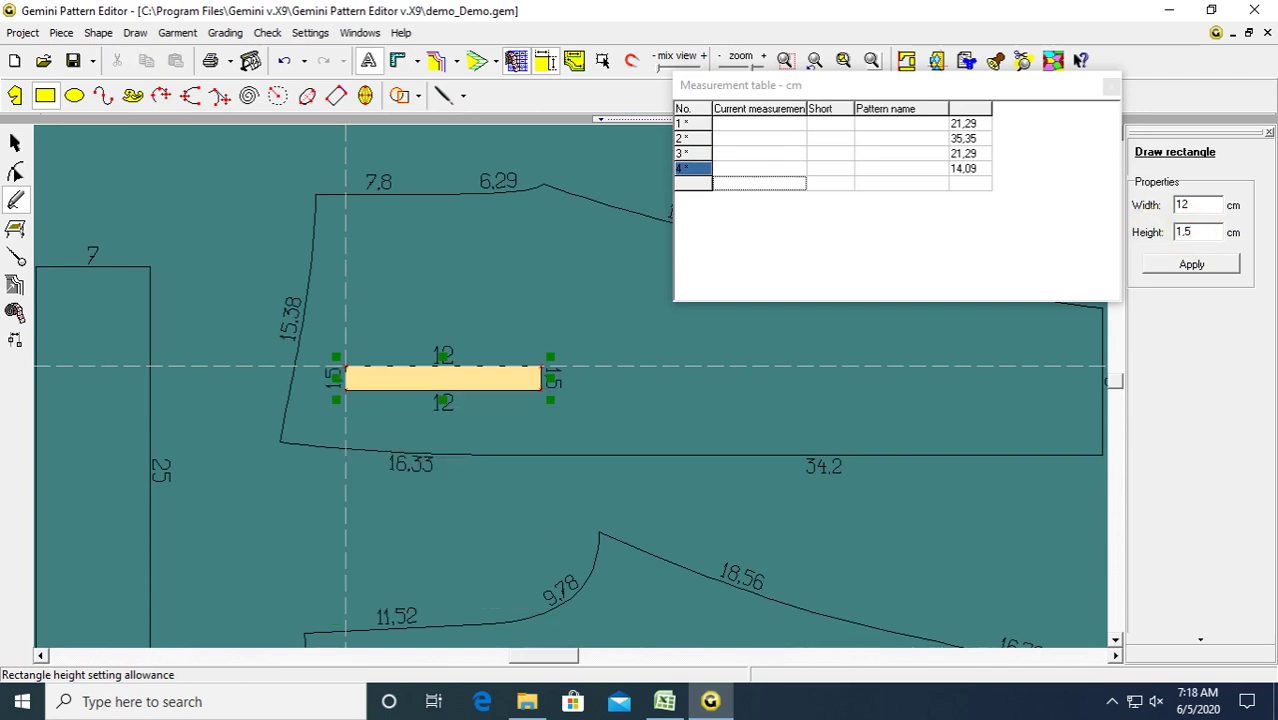
Move the pocket rectangle out of the front piece to above the waistband and rearrange the front and back pieces between waistband and cuff.
{"action": "left_click", "coordinate": [13, 143]}
{"action": "left_click_drag", "start_coordinate": [415, 296], "coordinate": [472, 144]}
{"action": "left_click_drag", "start_coordinate": [443, 384], "coordinate": [471, 403]}
{"action": "left_click_drag", "start_coordinate": [471, 403], "coordinate": [442, 431]}
{"action": "scroll", "coordinate": [501, 416], "scroll_direction": "down", "scroll_amount": 4}
{"action": "left_click_drag", "start_coordinate": [528, 415], "coordinate": [410, 276]}
{"action": "left_click_drag", "start_coordinate": [572, 334], "coordinate": [545, 398]}
{"action": "scroll", "coordinate": [701, 506], "scroll_direction": "up", "scroll_amount": 2}
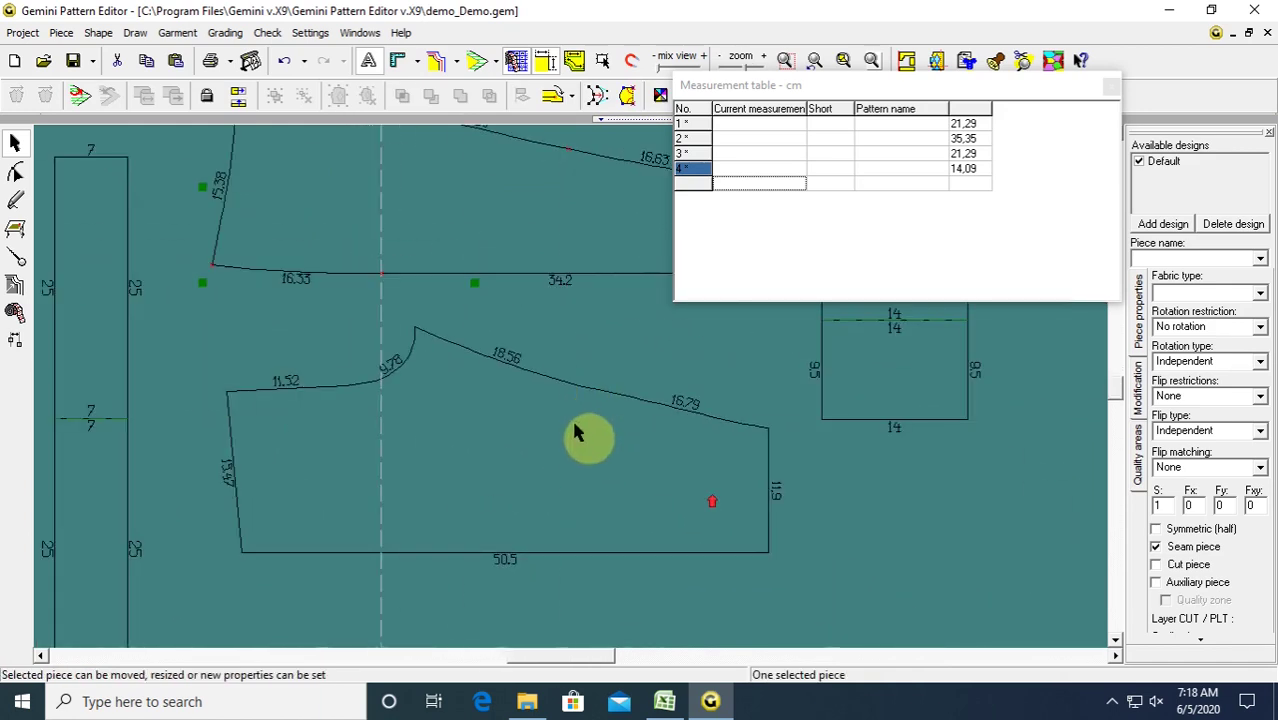
{"action": "left_click_drag", "start_coordinate": [539, 481], "coordinate": [522, 479]}
{"action": "scroll", "coordinate": [531, 466], "scroll_direction": "down", "scroll_amount": 2}
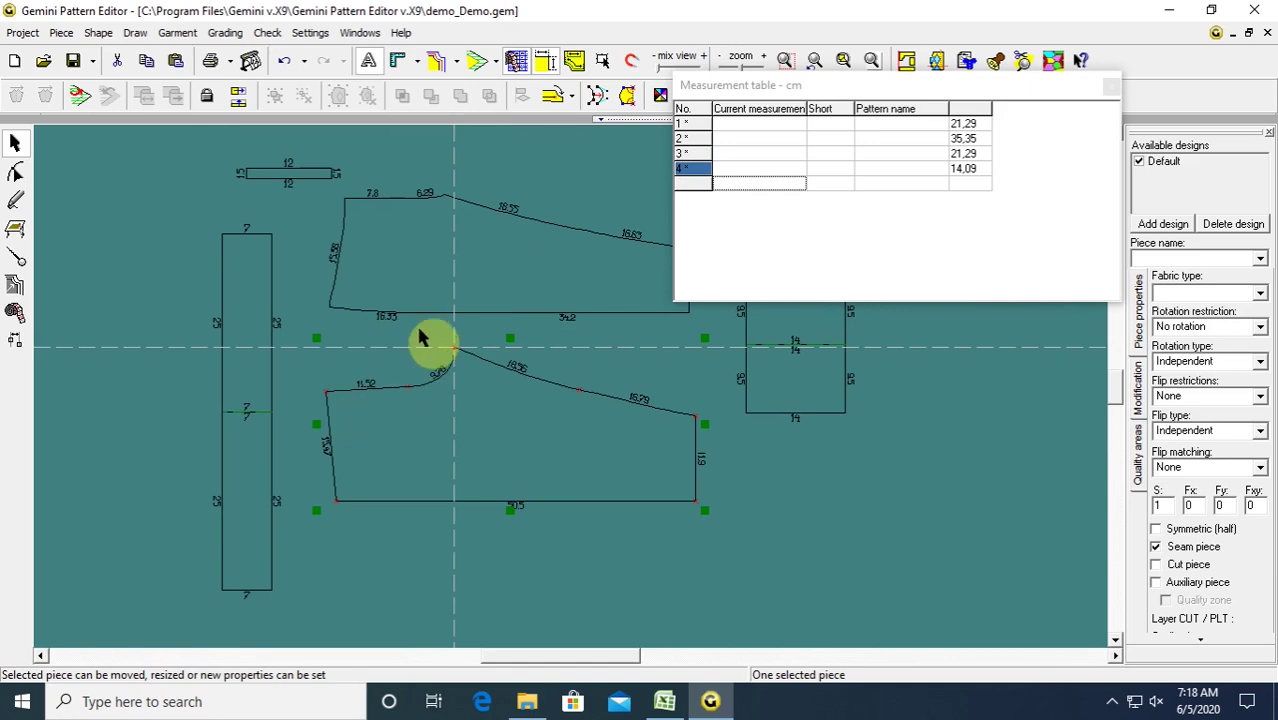
{"action": "left_click", "coordinate": [505, 298]}
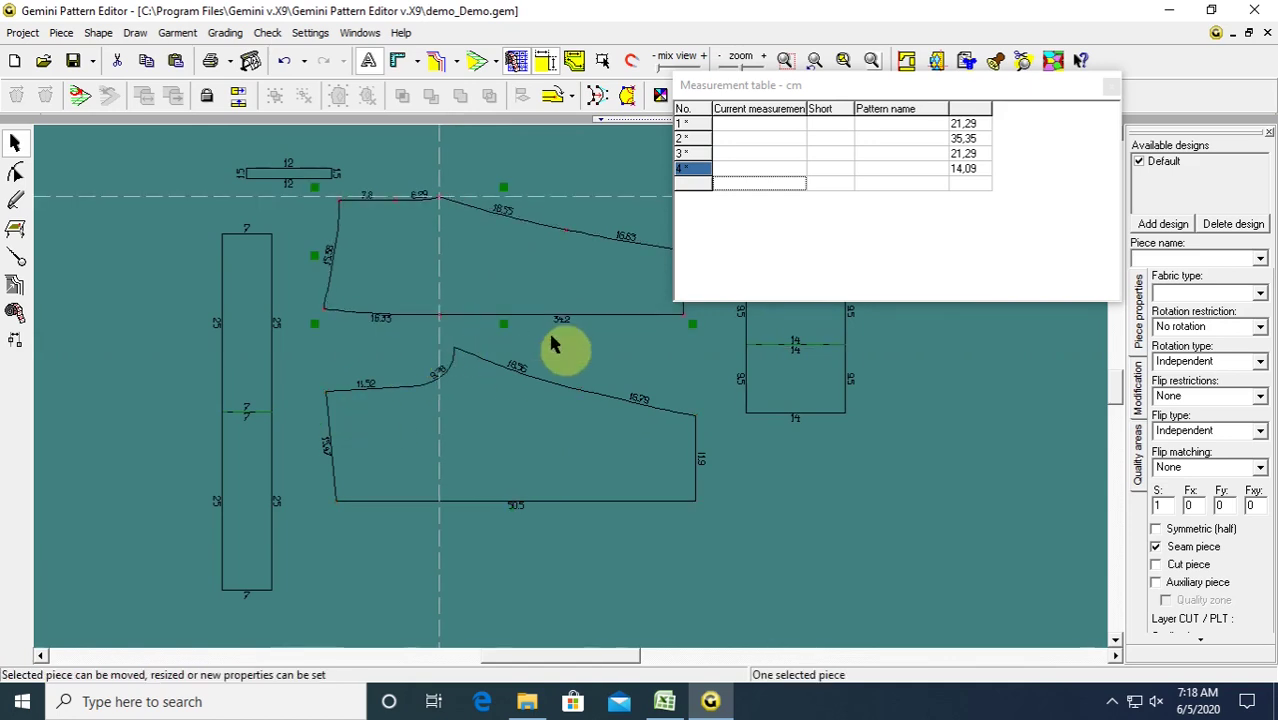
Shift the three points along the front piece's lower side seam inward until its hem edge is 7.5 cm.
{"action": "scroll", "coordinate": [562, 348], "scroll_direction": "up", "scroll_amount": 1}
{"action": "left_click", "coordinate": [15, 173]}
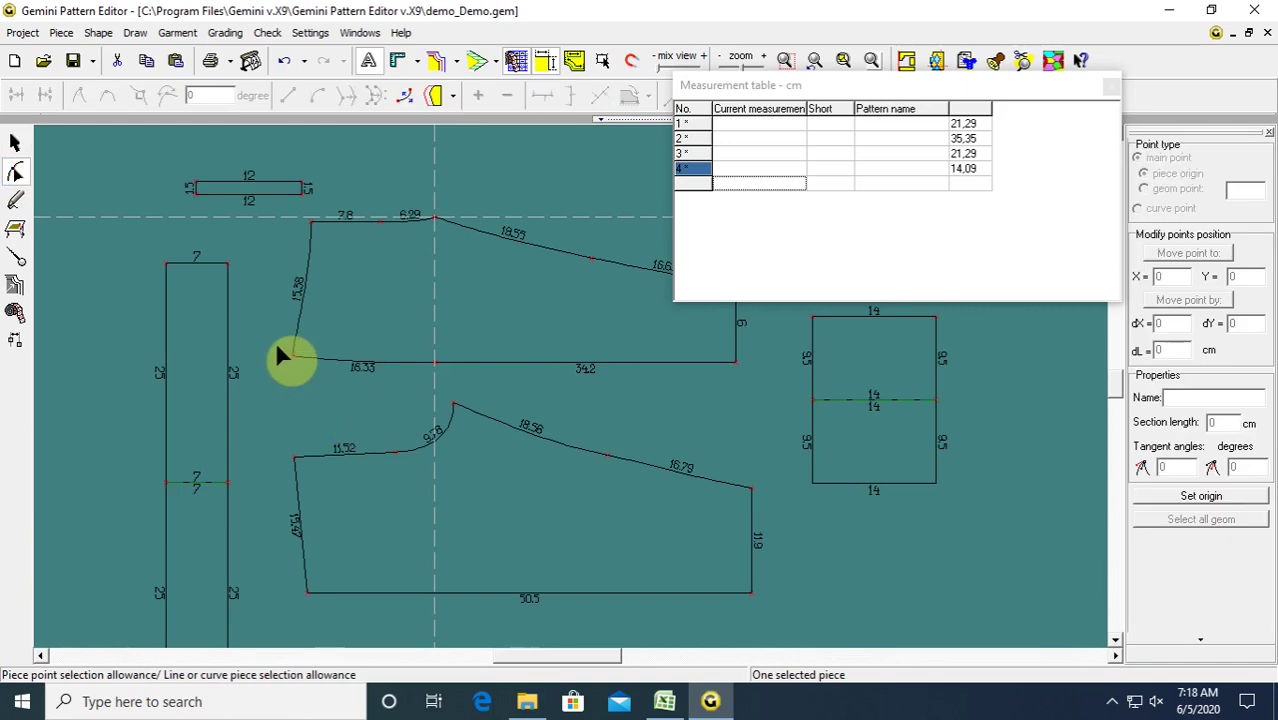
{"action": "left_click_drag", "start_coordinate": [267, 338], "coordinate": [475, 387]}
{"action": "left_click_drag", "start_coordinate": [577, 403], "coordinate": [766, 372]}
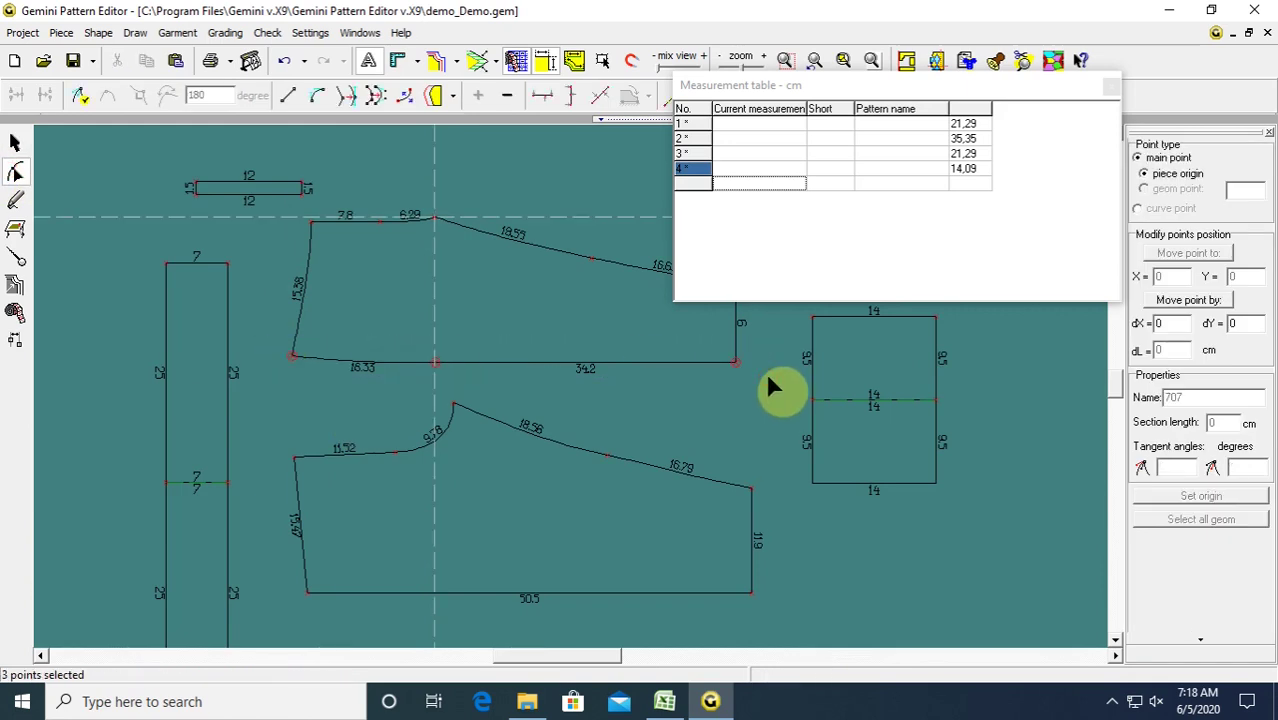
{"action": "key", "text": "Up"}
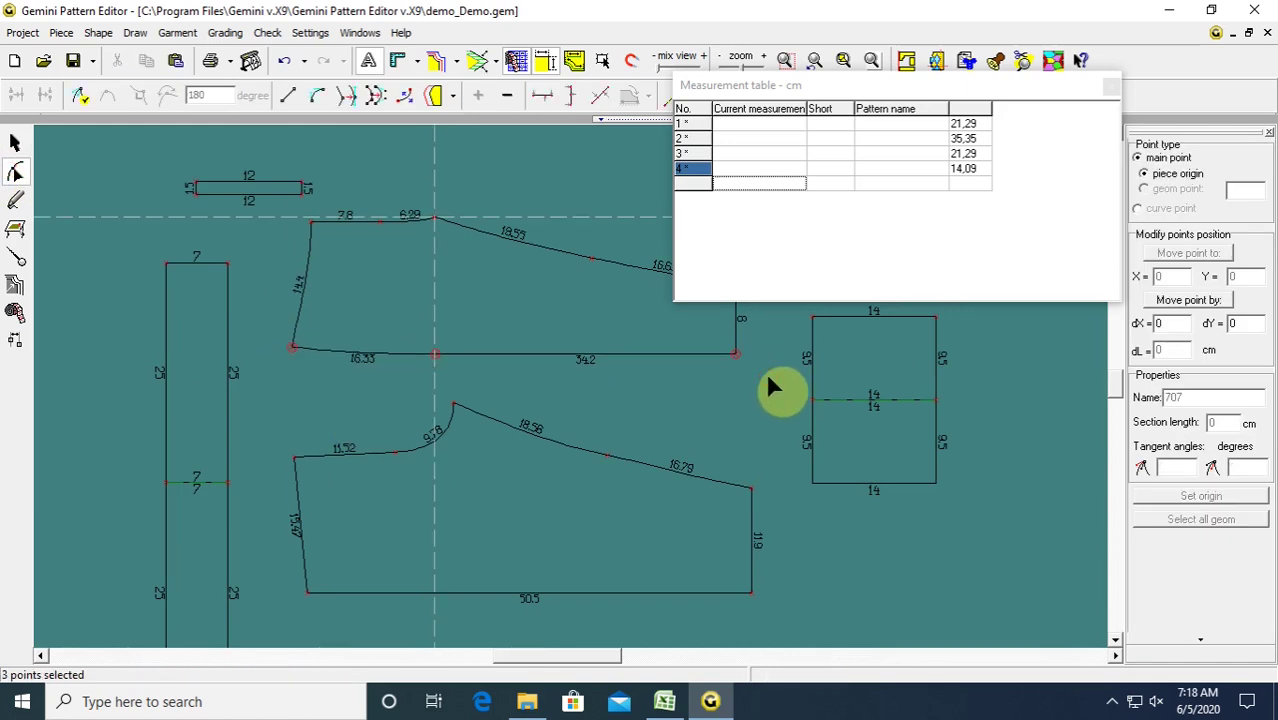
{"action": "key", "text": "Up"}
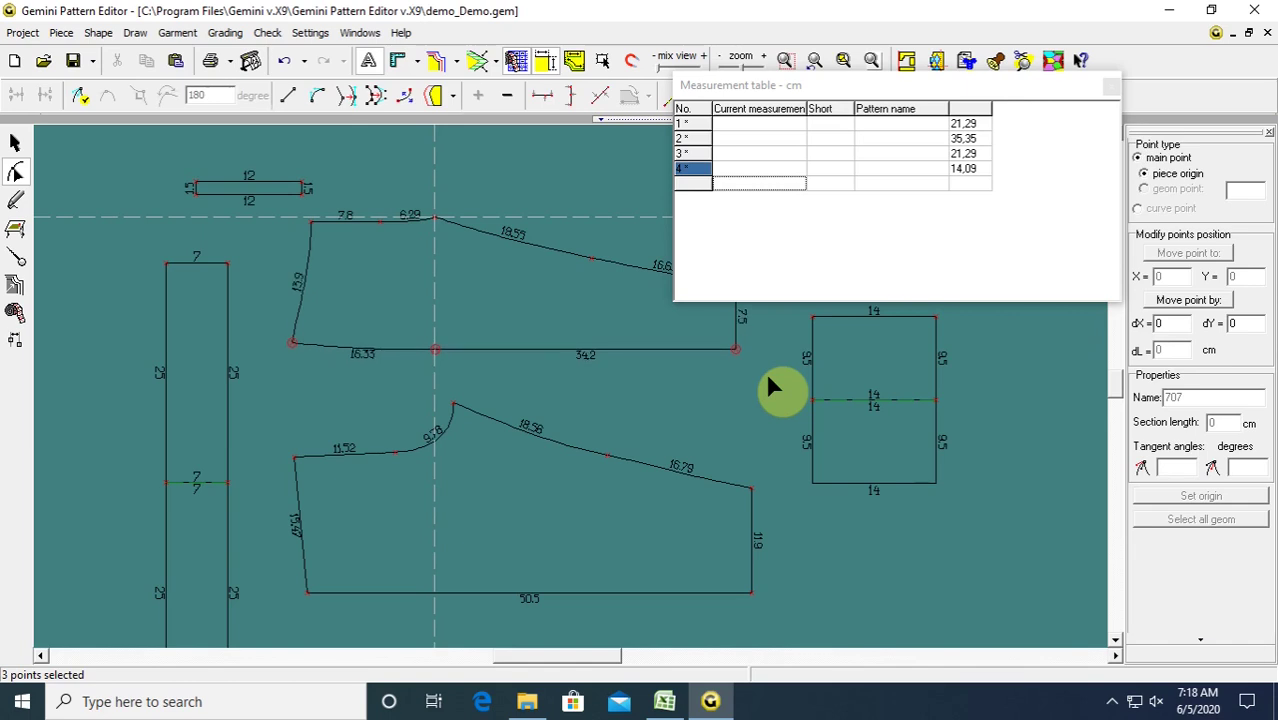
Shift the two end points of the back piece's straight side seam outward until its hem edge is 13.4 cm.
{"action": "scroll", "coordinate": [664, 490], "scroll_direction": "down", "scroll_amount": 1}
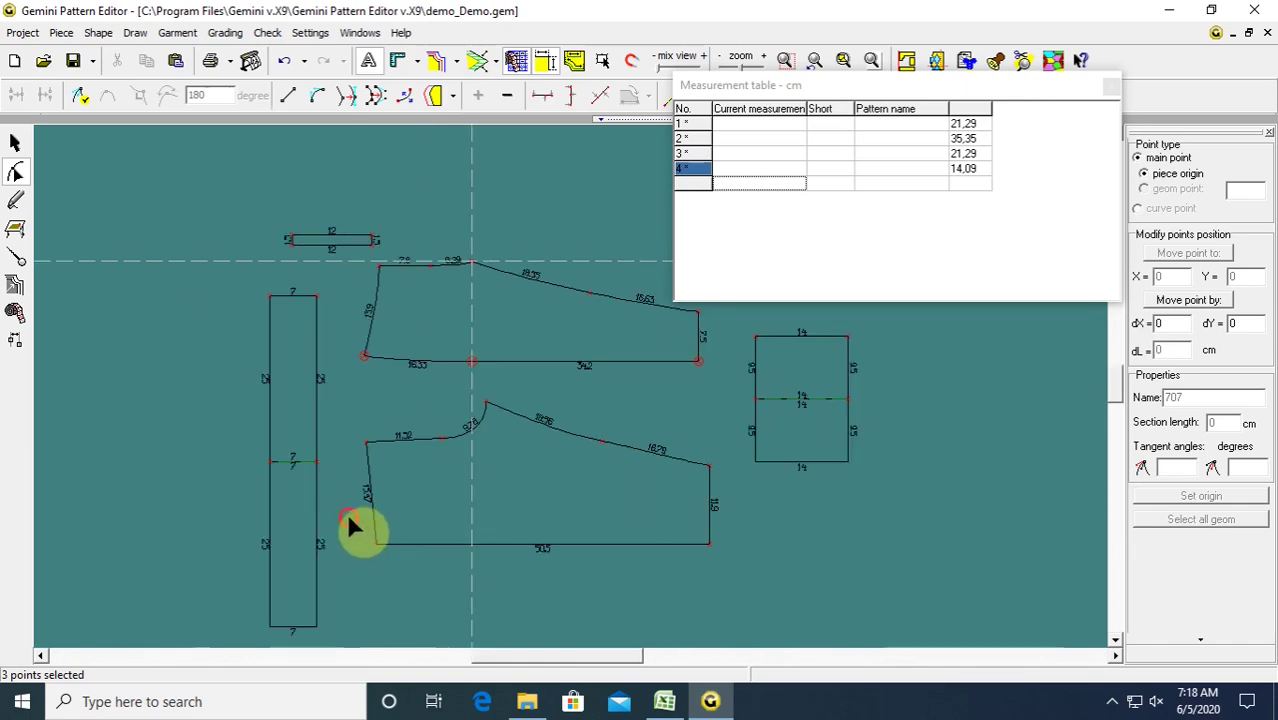
{"action": "left_click_drag", "start_coordinate": [349, 518], "coordinate": [732, 594]}
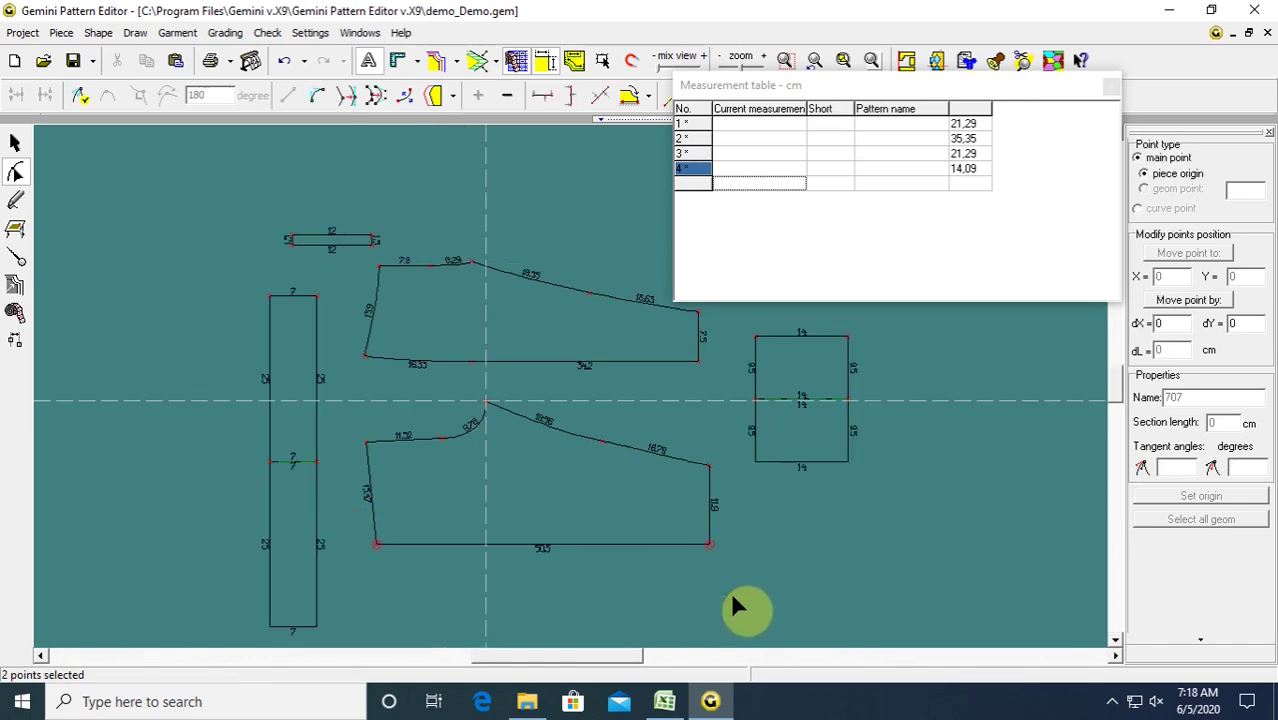
{"action": "key", "text": "Down"}
{"action": "key", "text": "Down"}
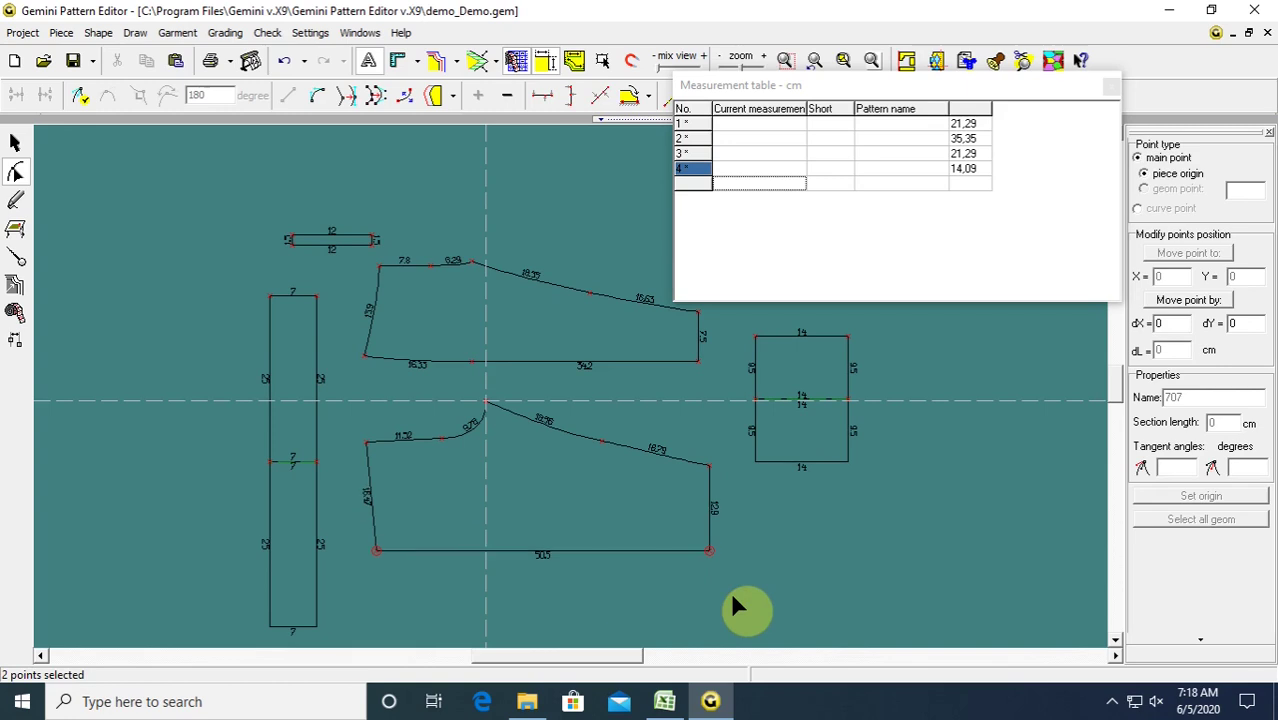
{"action": "key", "text": "Down"}
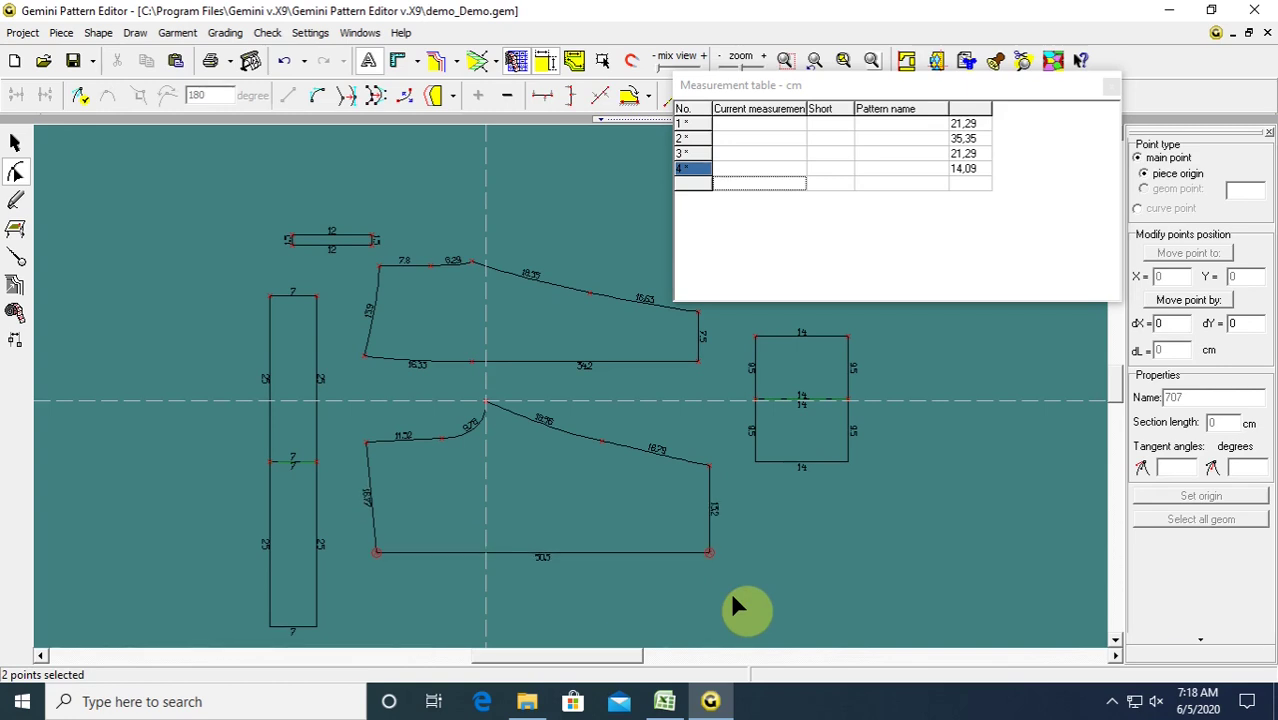
{"action": "key", "text": "Down"}
{"action": "left_click", "coordinate": [658, 574]}
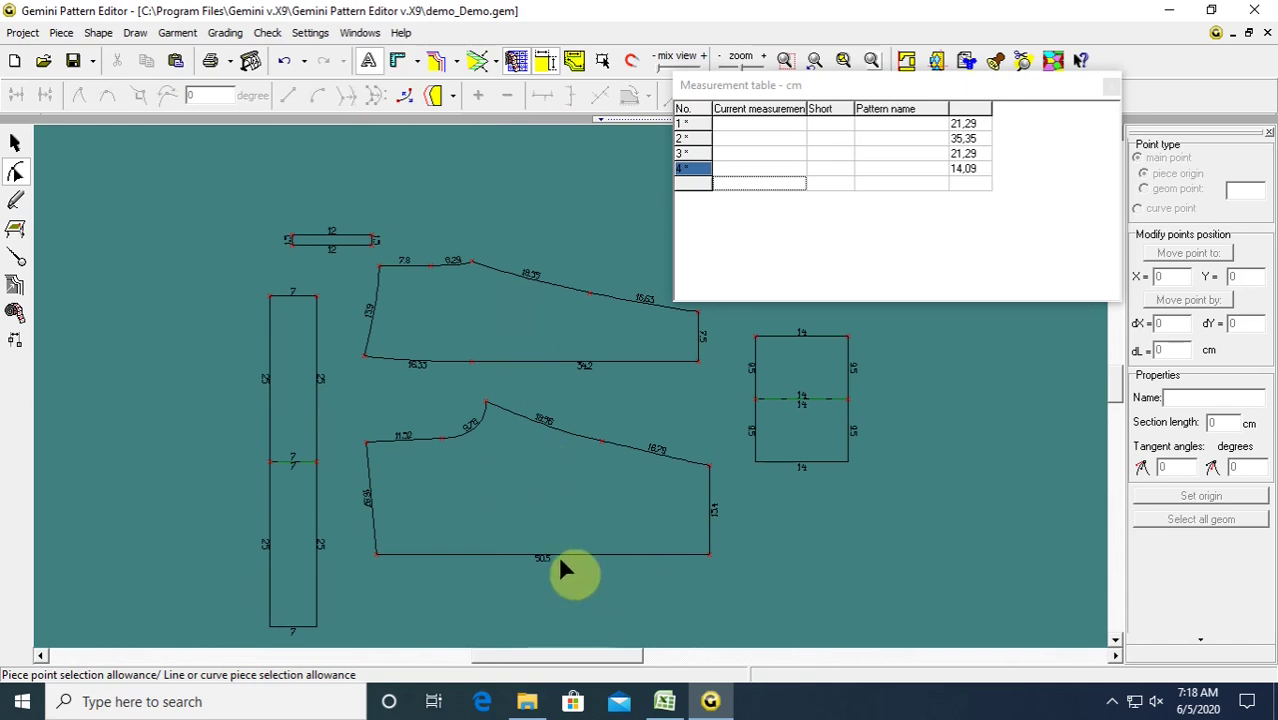
Add a parallel line 1 cm inside the back piece along its straight 50.5 cm side seam.
{"action": "scroll", "coordinate": [591, 512], "scroll_direction": "up", "scroll_amount": 1}
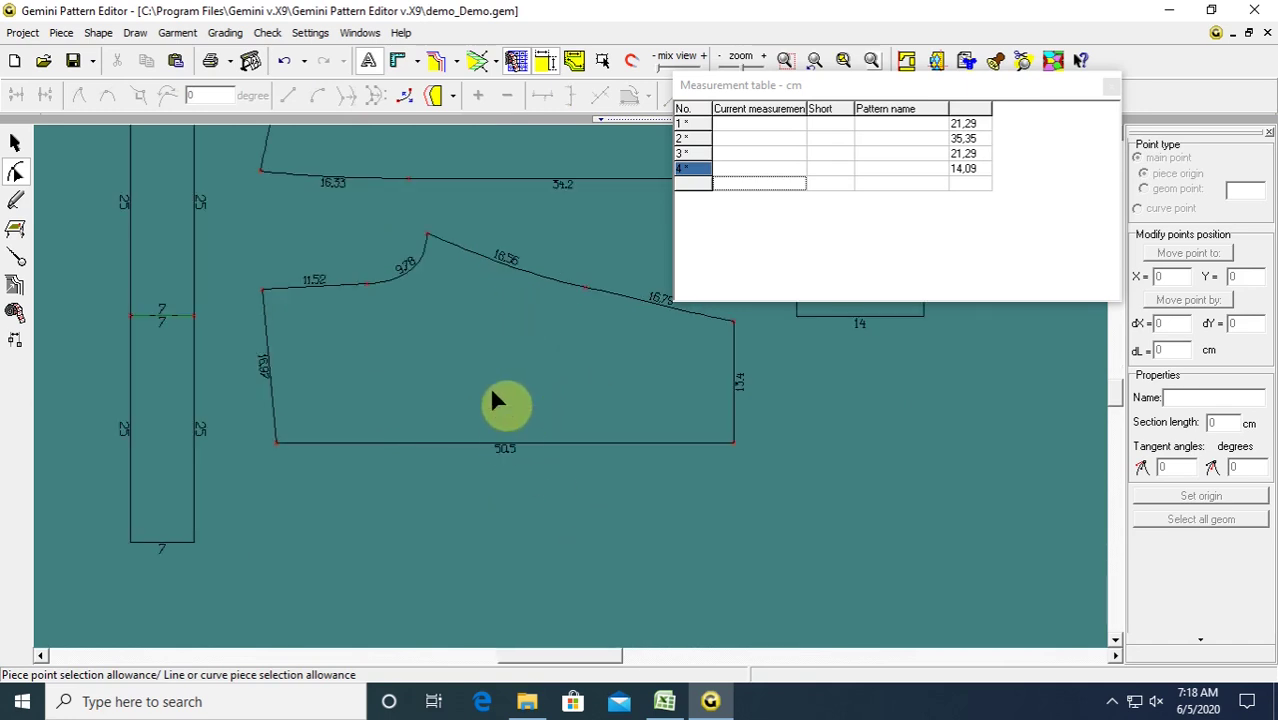
{"action": "left_click", "coordinate": [17, 261]}
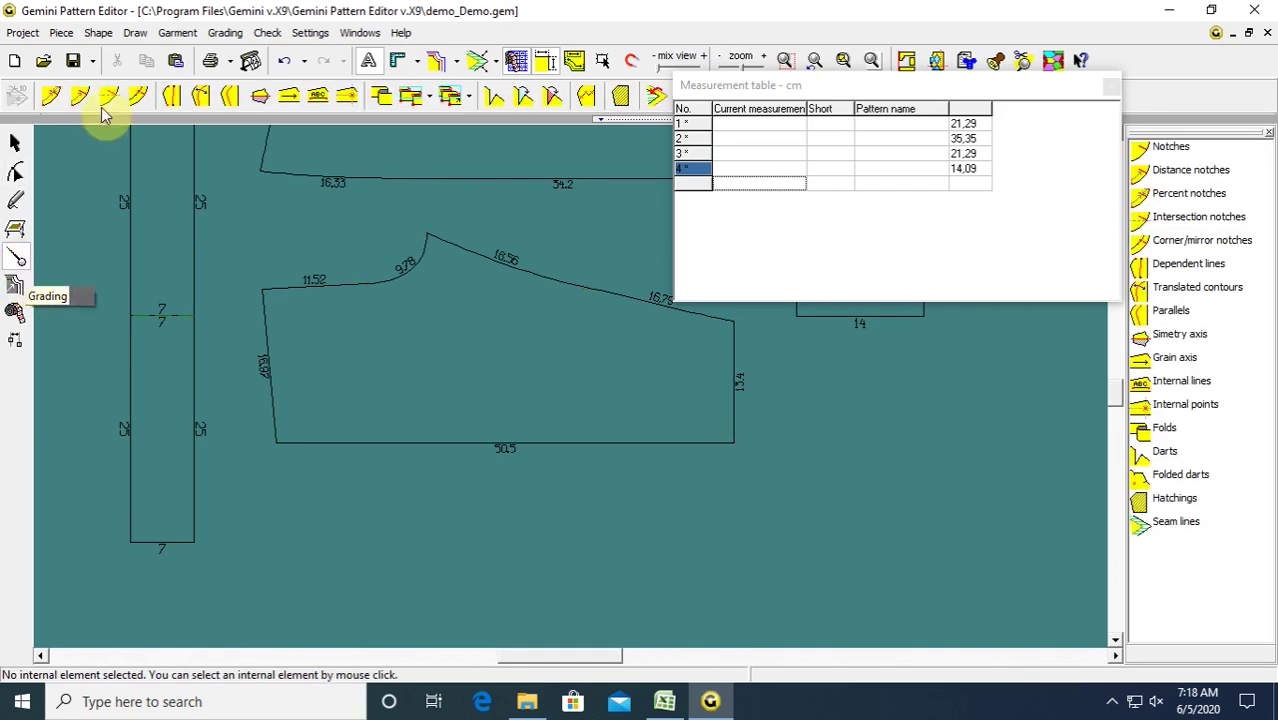
{"action": "left_click", "coordinate": [230, 97]}
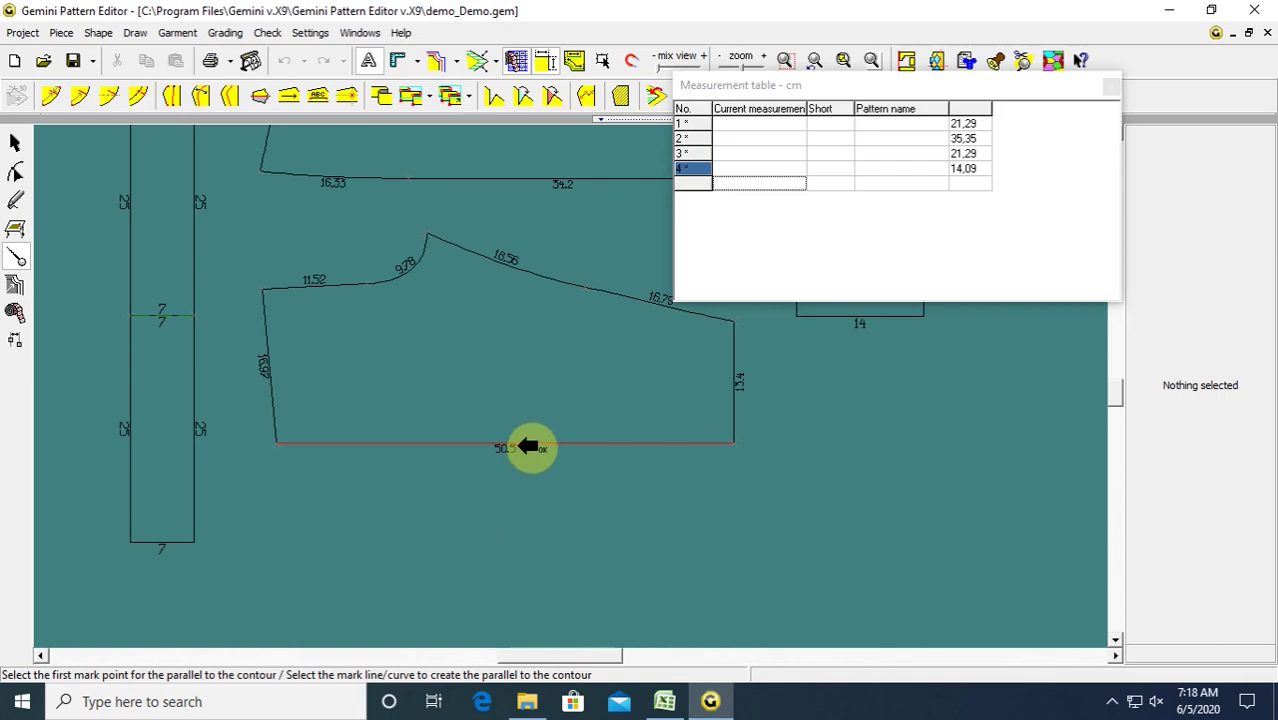
{"action": "left_click", "coordinate": [528, 443]}
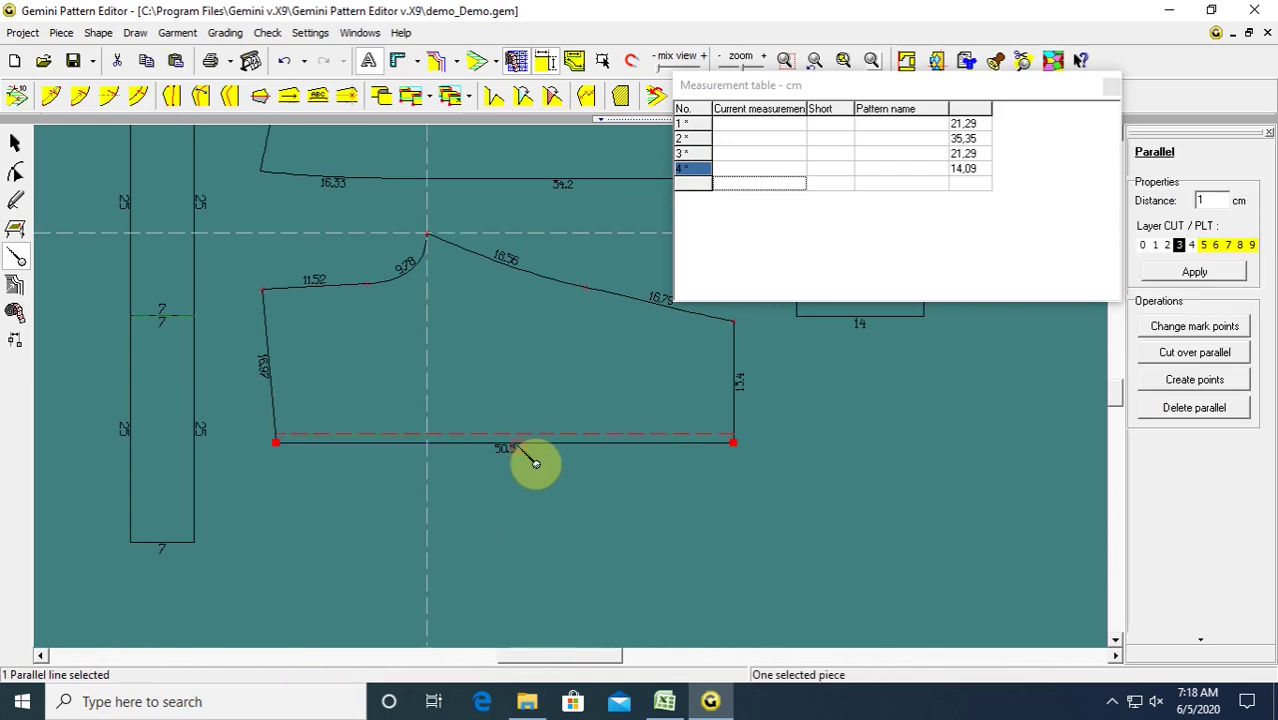
Cut the back piece along a parallel line 3 cm inside its straight side seam and separate the original and the cut pieces.
{"action": "double_click", "coordinate": [1212, 201]}
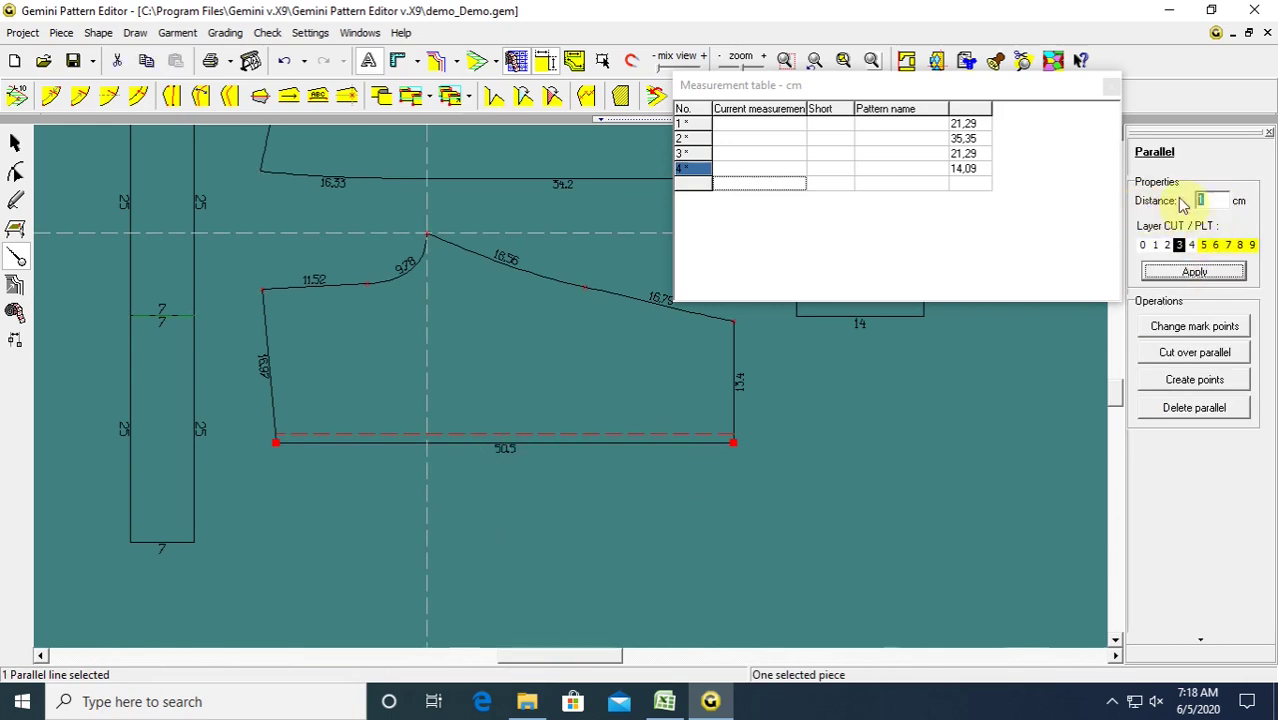
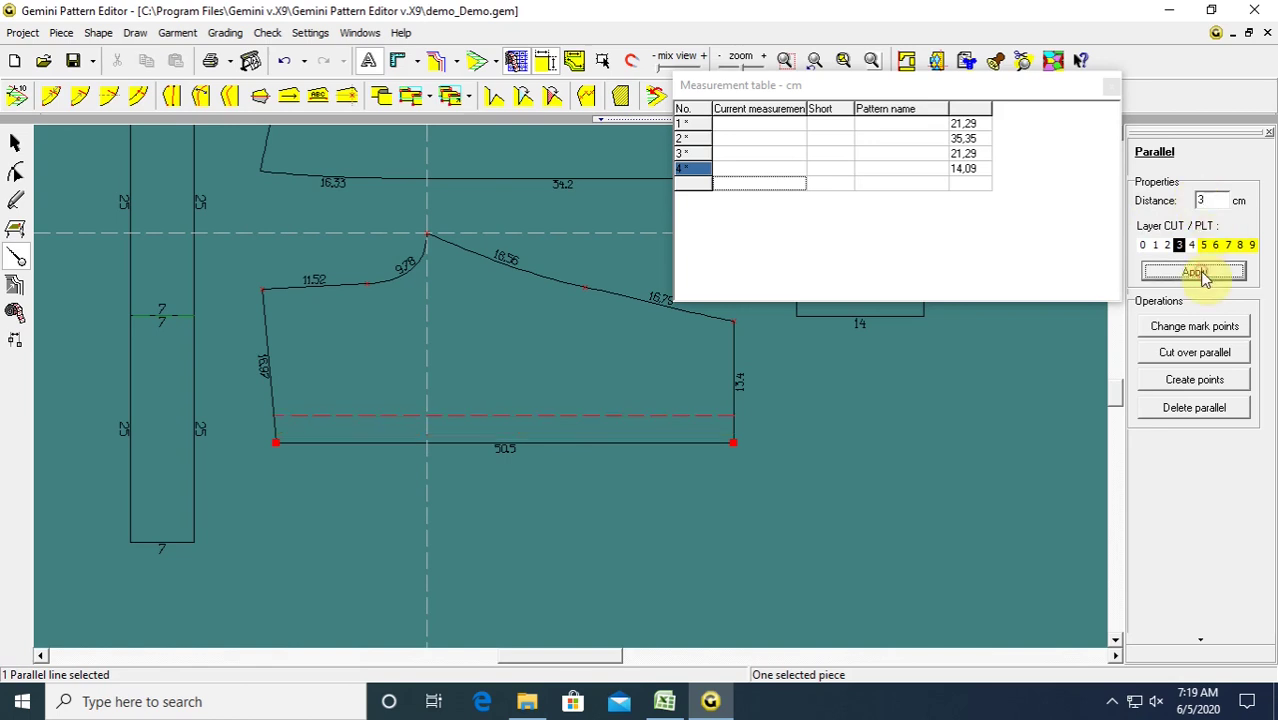
{"action": "left_click", "coordinate": [1200, 353]}
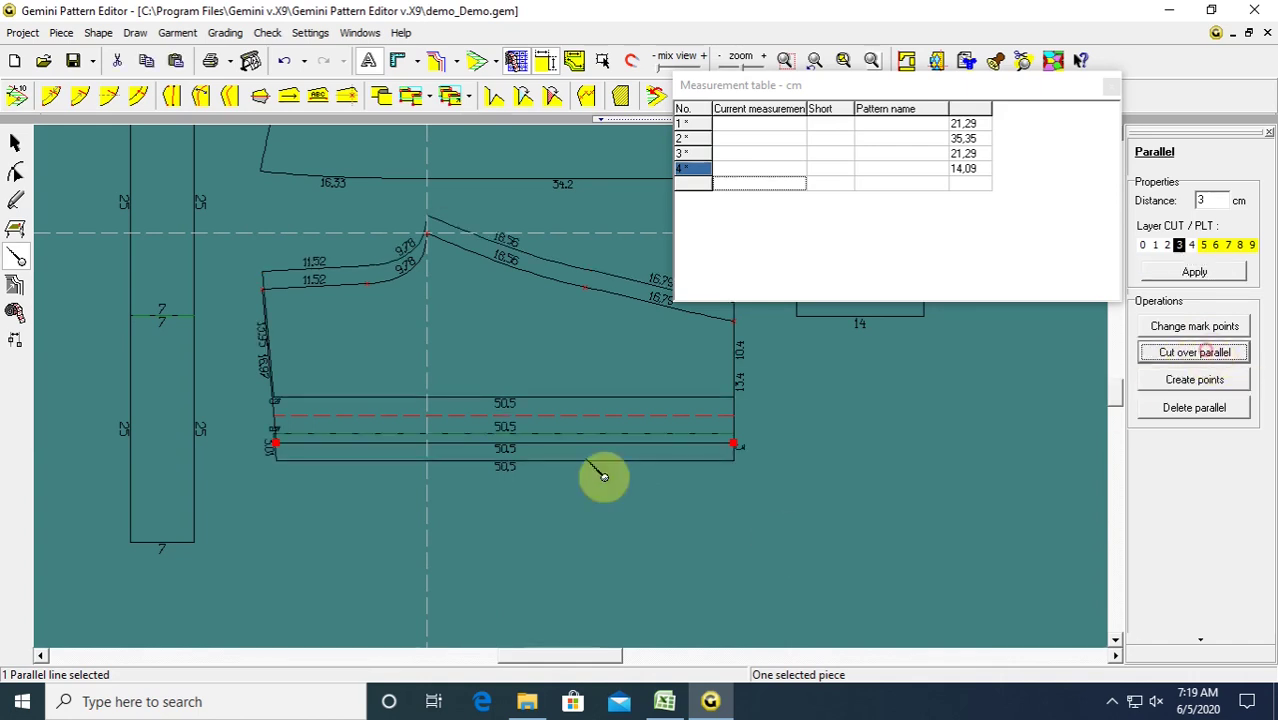
{"action": "left_click", "coordinate": [14, 146]}
{"action": "scroll", "coordinate": [215, 322], "scroll_direction": "down", "scroll_amount": 2}
{"action": "left_click", "coordinate": [340, 342]}
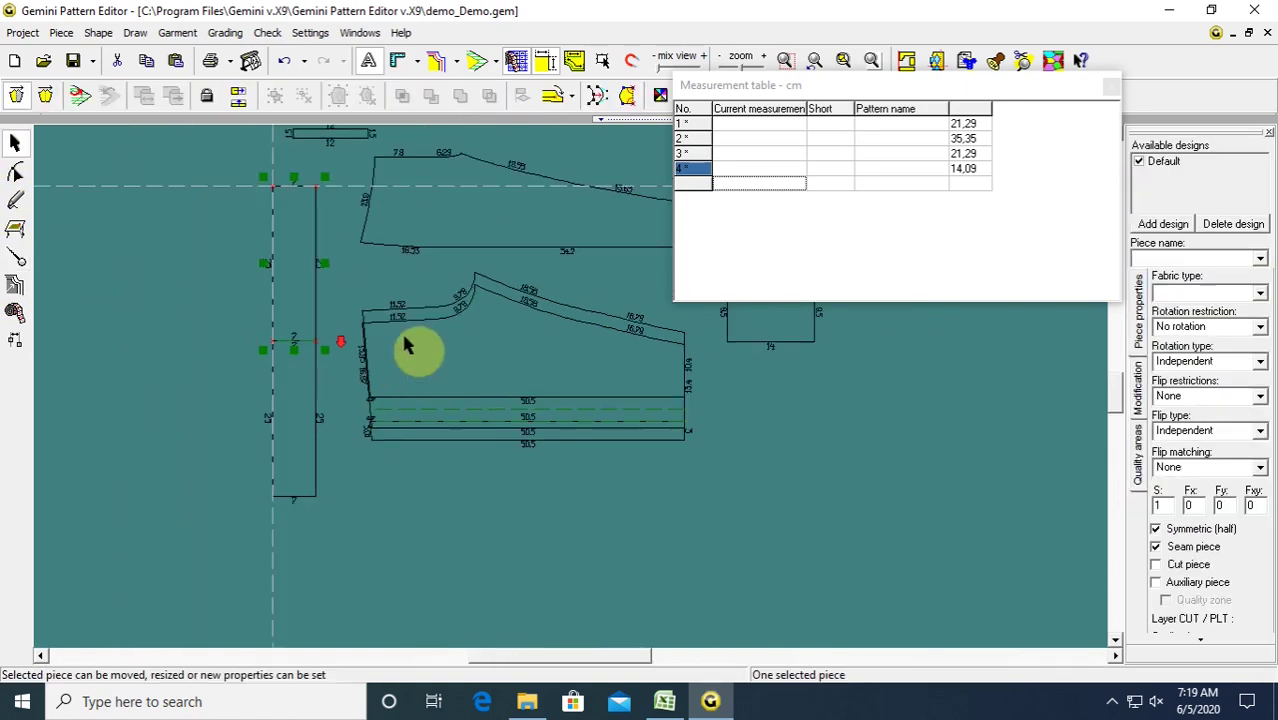
{"action": "left_click_drag", "start_coordinate": [411, 307], "coordinate": [438, 492]}
{"action": "left_click", "coordinate": [442, 362]}
{"action": "left_click_drag", "start_coordinate": [442, 362], "coordinate": [897, 492]}
{"action": "left_click_drag", "start_coordinate": [587, 557], "coordinate": [561, 368]}
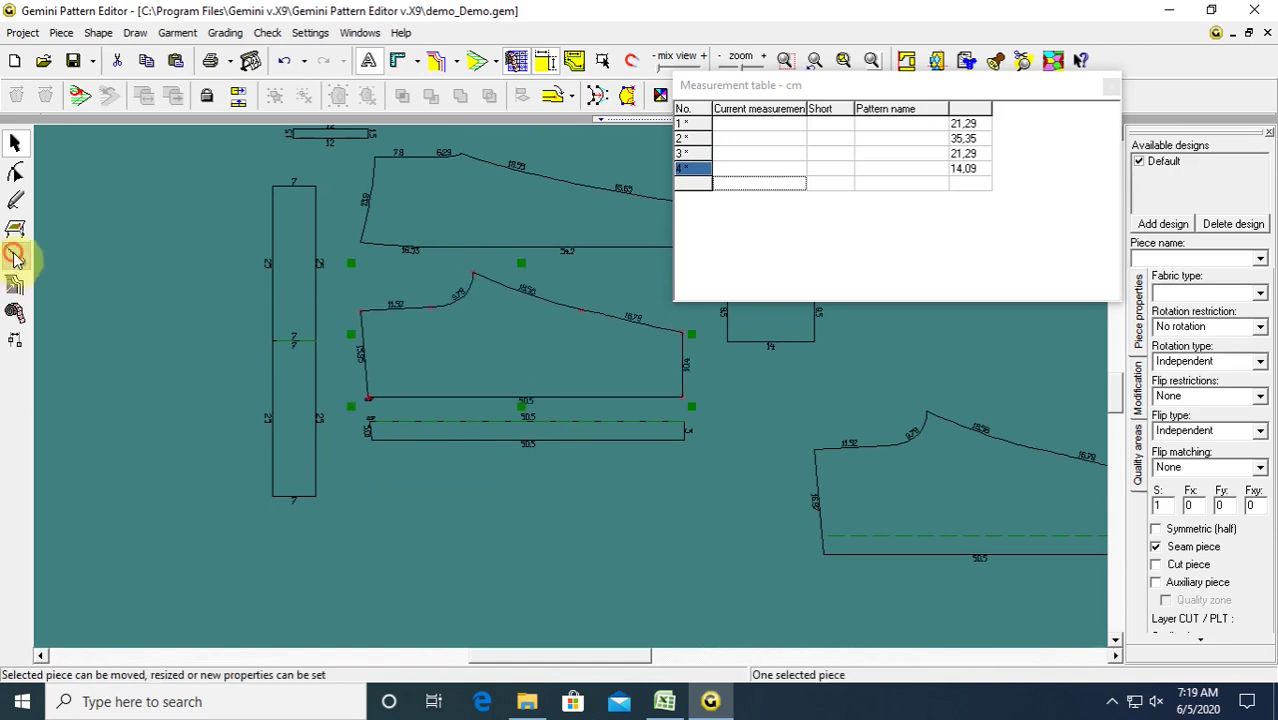
Delete the leftover parallel line from the 3 cm wide side strip.
{"action": "left_click", "coordinate": [15, 256]}
{"action": "left_click", "coordinate": [515, 438]}
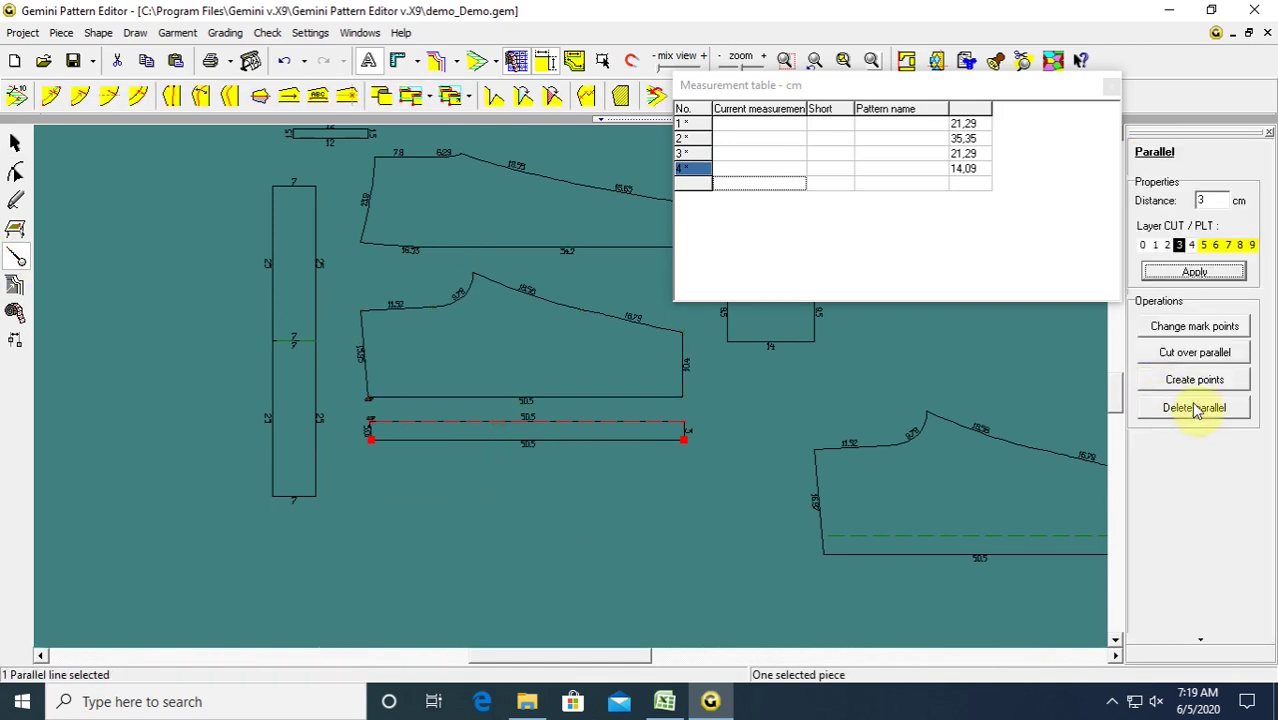
{"action": "left_click", "coordinate": [1201, 408]}
Arrange the vertically flipped front piece, the side strip and the trimmed back piece with their side seams facing each other.
{"action": "scroll", "coordinate": [571, 390], "scroll_direction": "up", "scroll_amount": 3}
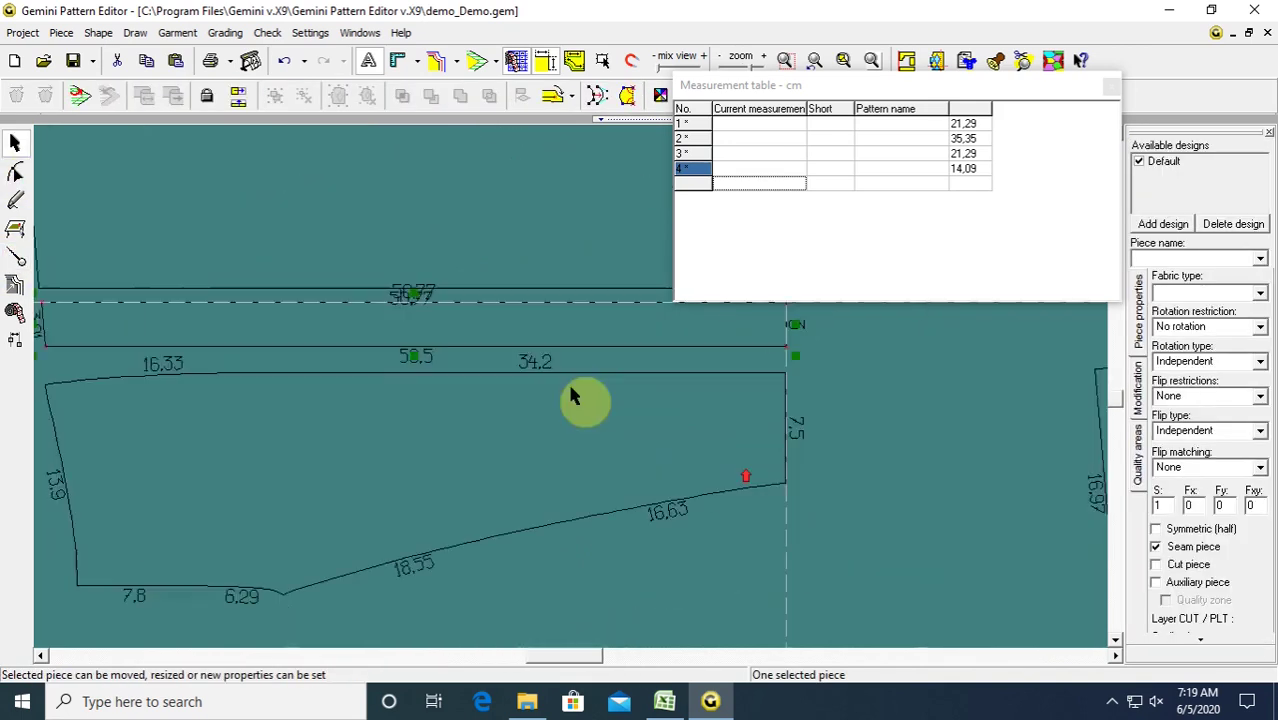
{"action": "left_click_drag", "start_coordinate": [440, 270], "coordinate": [430, 208]}
{"action": "scroll", "coordinate": [443, 325], "scroll_direction": "down", "scroll_amount": 1}
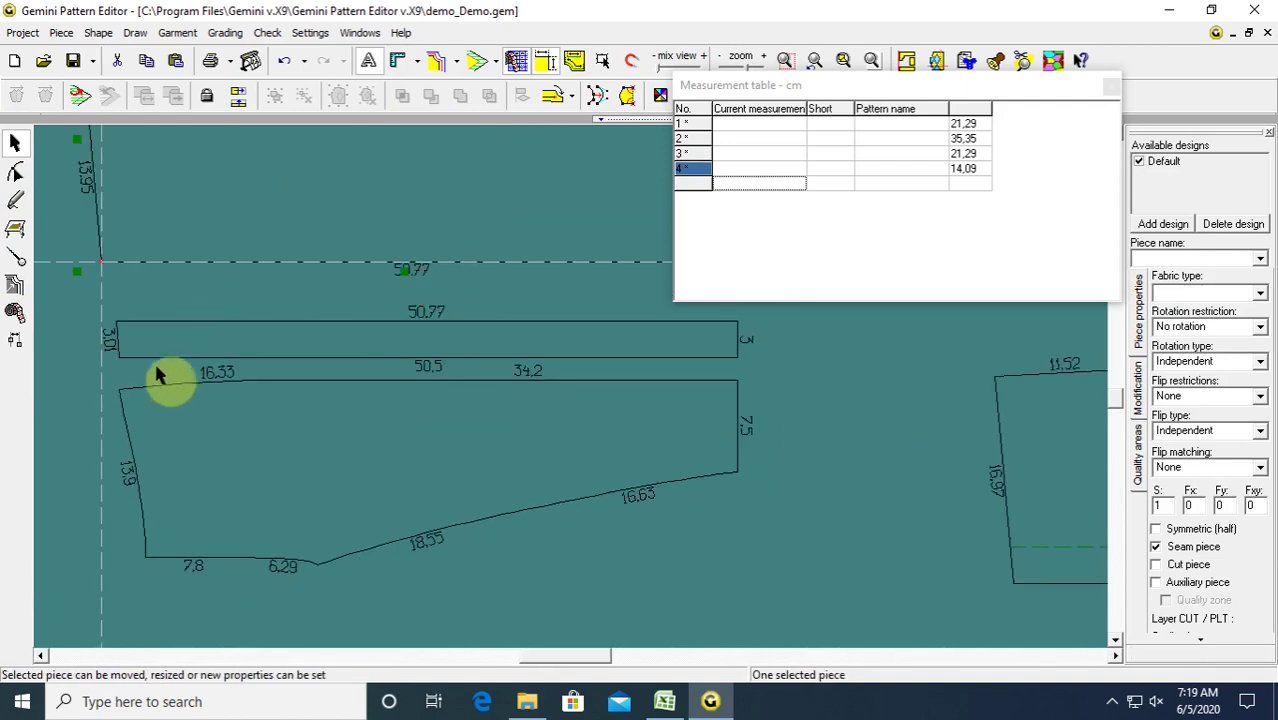
{"action": "left_click", "coordinate": [480, 418]}
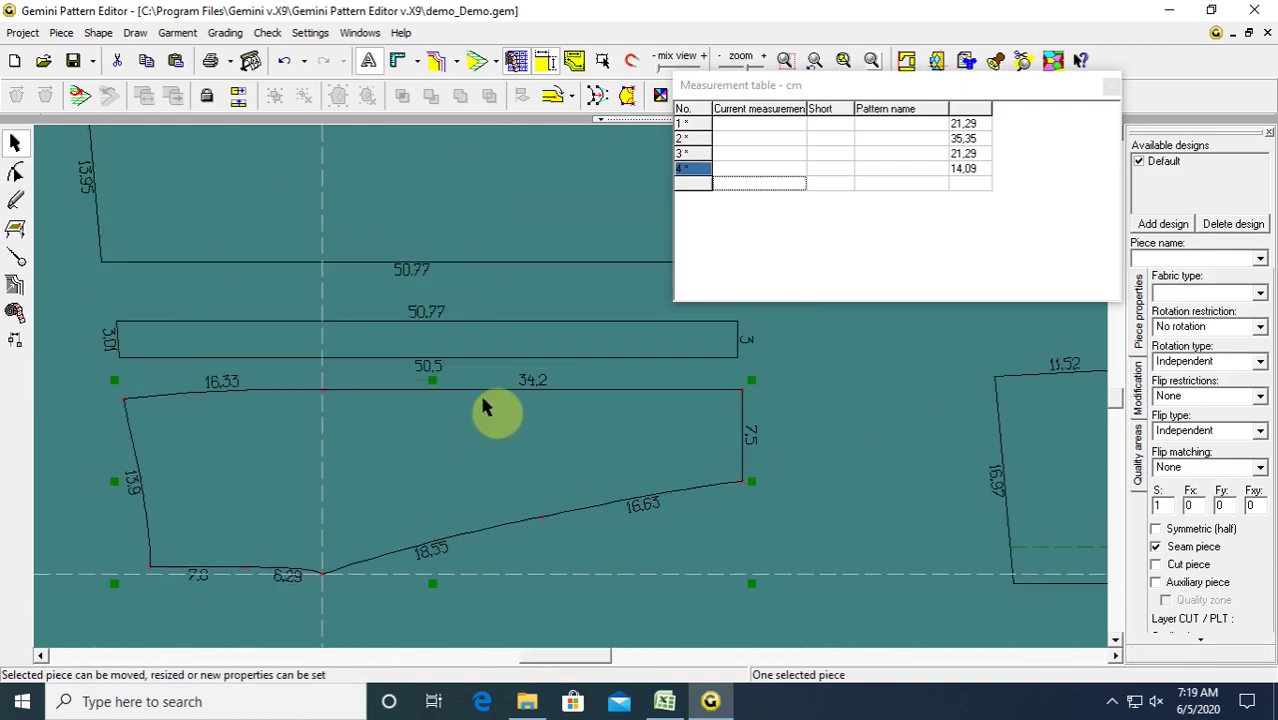
Compare the side strip's long edges with the adjoining side seams of the back and front pieces.
{"action": "scroll", "coordinate": [510, 386], "scroll_direction": "down", "scroll_amount": 1}
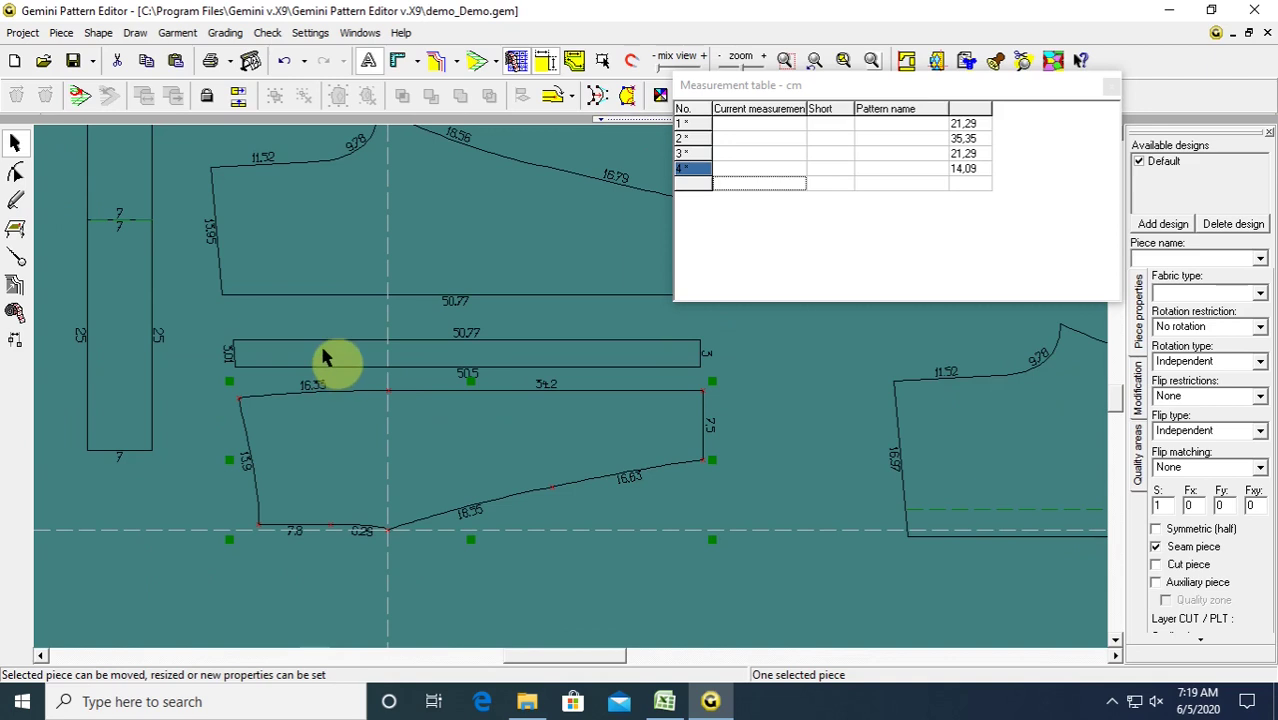
{"action": "scroll", "coordinate": [620, 410], "scroll_direction": "up", "scroll_amount": 1}
{"action": "scroll", "coordinate": [620, 410], "scroll_direction": "up", "scroll_amount": 1}
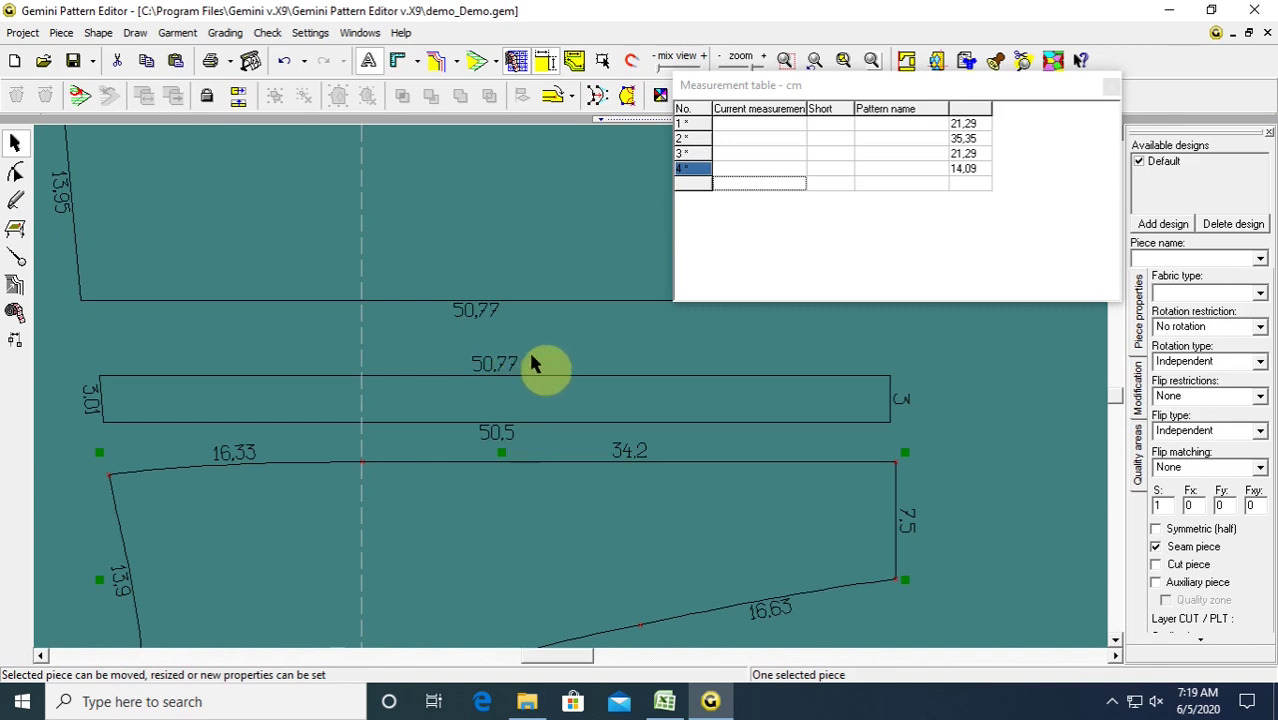
{"action": "scroll", "coordinate": [480, 398], "scroll_direction": "down", "scroll_amount": 1}
{"action": "scroll", "coordinate": [650, 410], "scroll_direction": "down", "scroll_amount": 2}
{"action": "scroll", "coordinate": [528, 399], "scroll_direction": "down", "scroll_amount": 1}
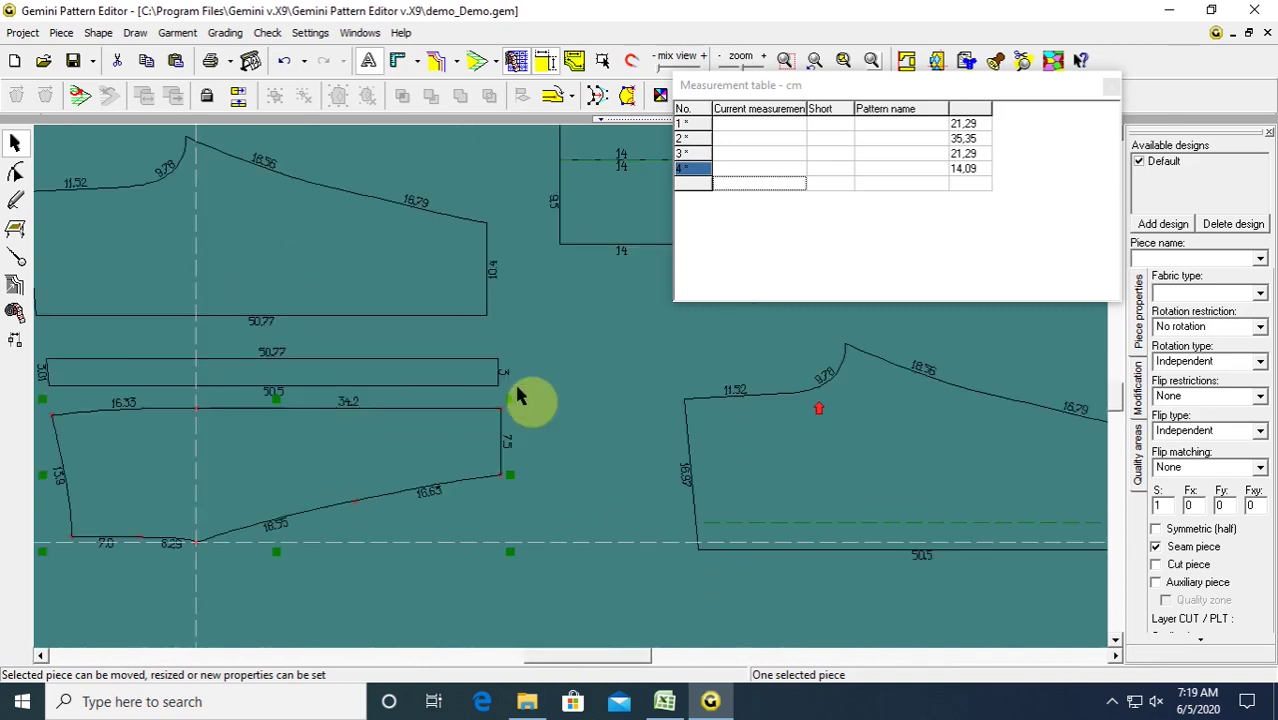
{"action": "scroll", "coordinate": [414, 399], "scroll_direction": "down", "scroll_amount": 1}
{"action": "scroll", "coordinate": [368, 400], "scroll_direction": "down", "scroll_amount": 1}
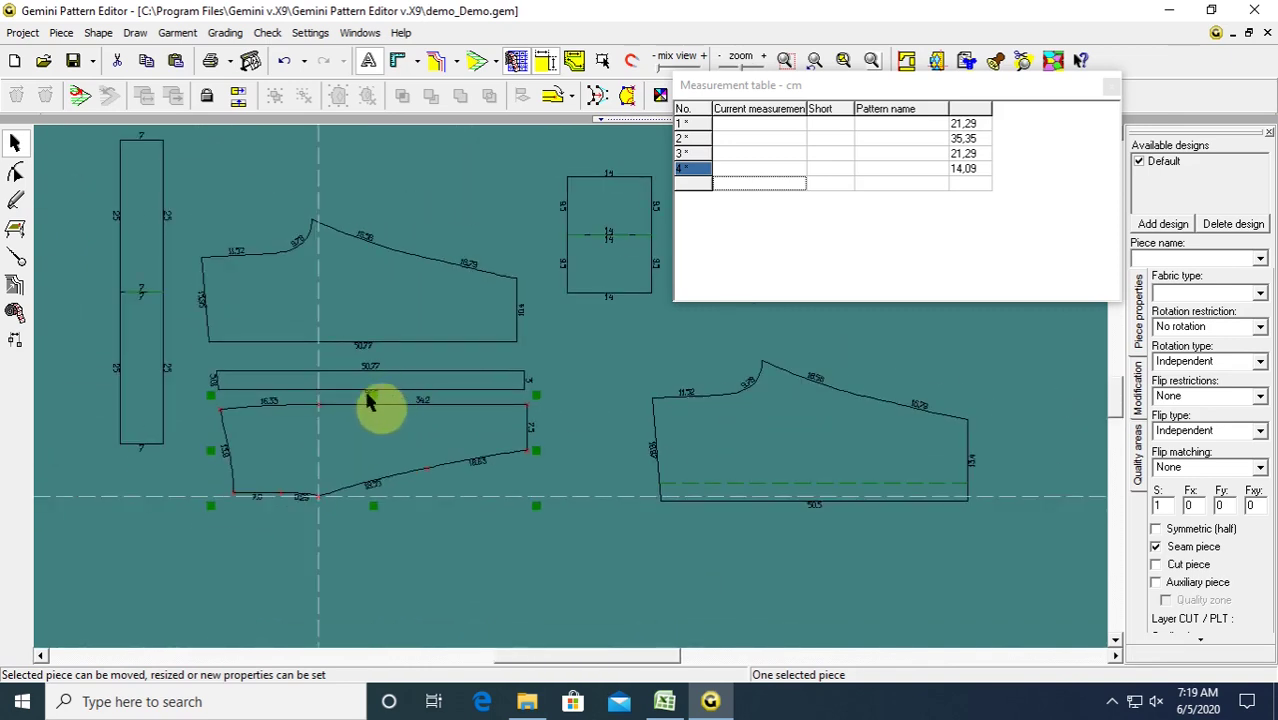
Add a 1 cm I-type percent notch on the trimmed back piece's straight side seam and set its position to 70%.
{"action": "left_click", "coordinate": [17, 260]}
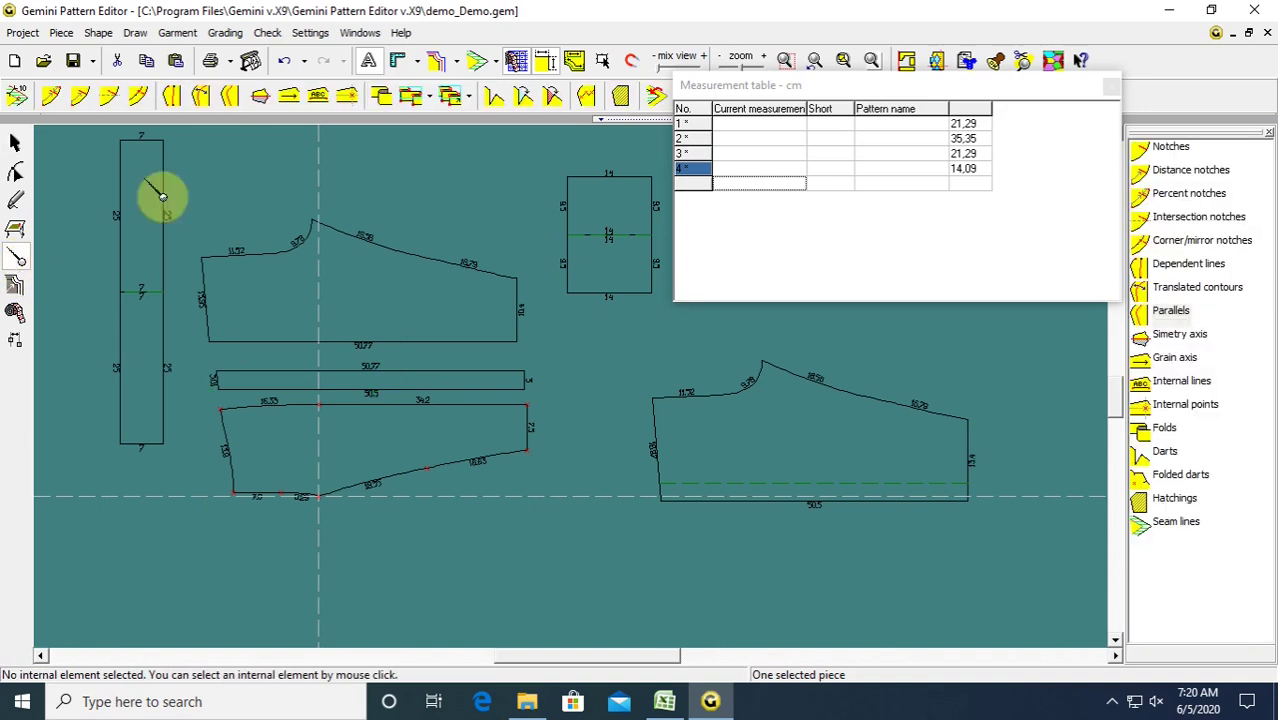
{"action": "left_click", "coordinate": [52, 96]}
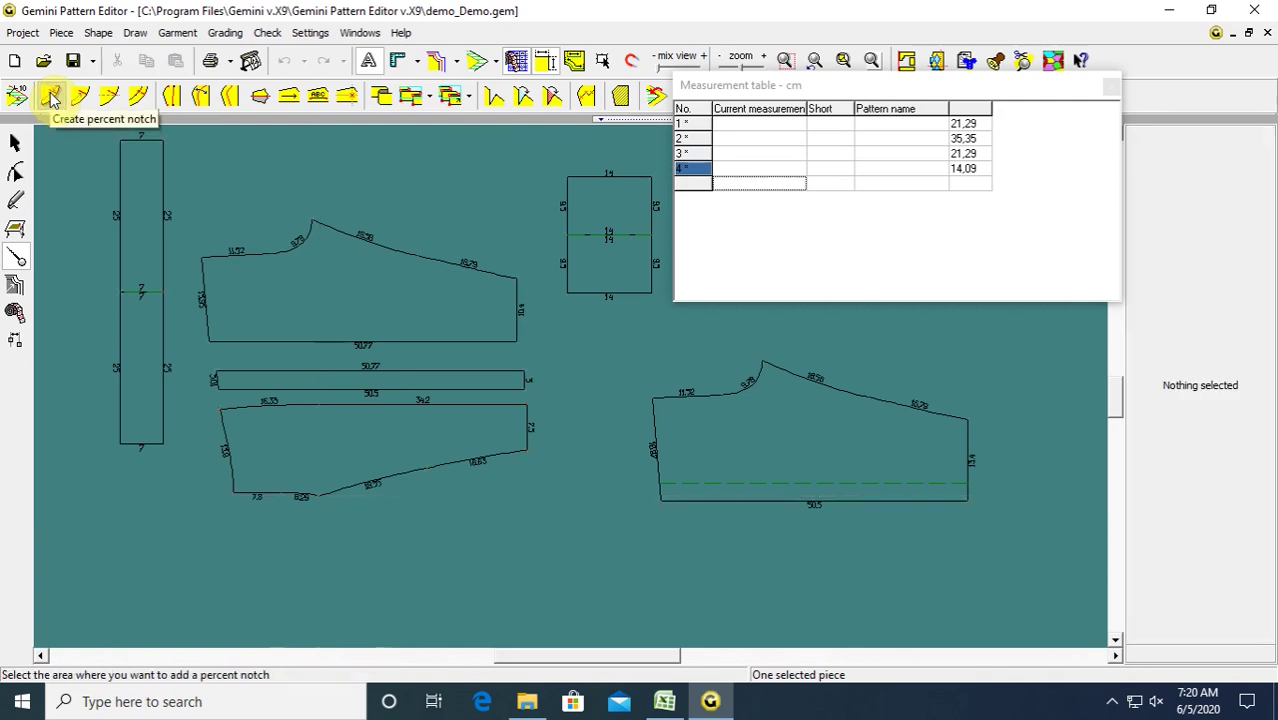
{"action": "left_click", "coordinate": [368, 343]}
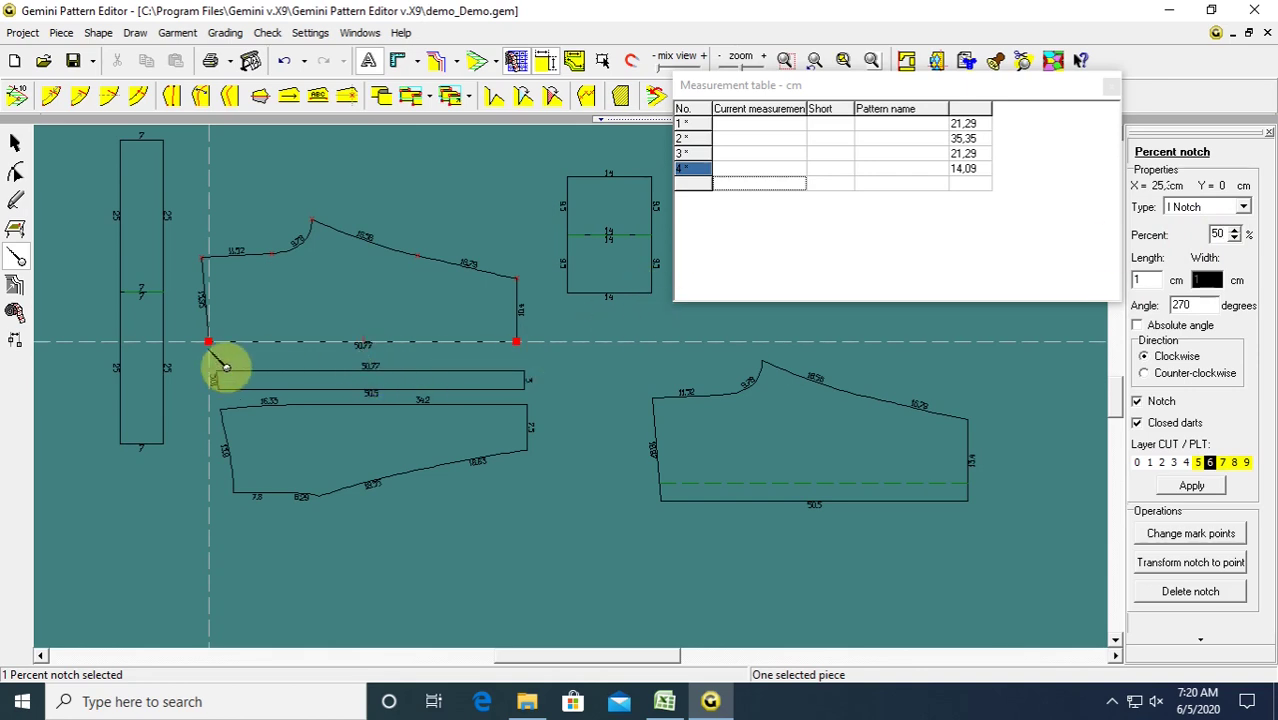
{"action": "left_click", "coordinate": [379, 380]}
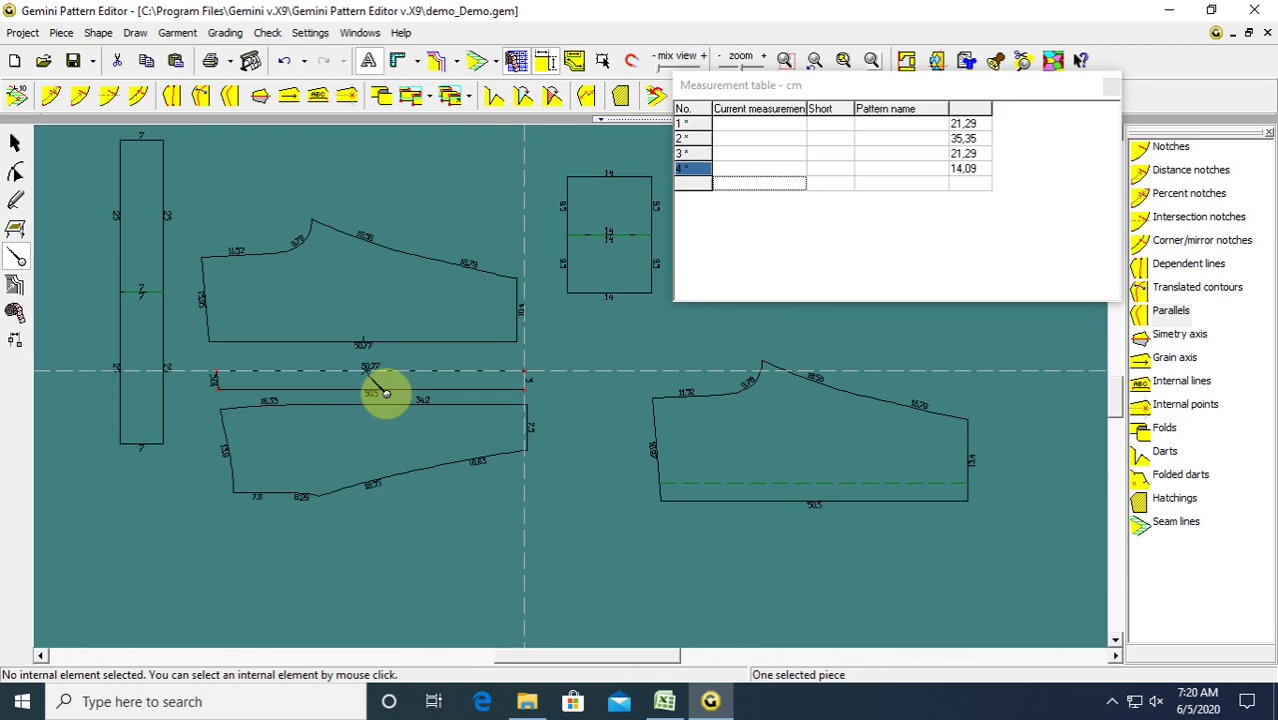
{"action": "scroll", "coordinate": [586, 401], "scroll_direction": "up", "scroll_amount": 3}
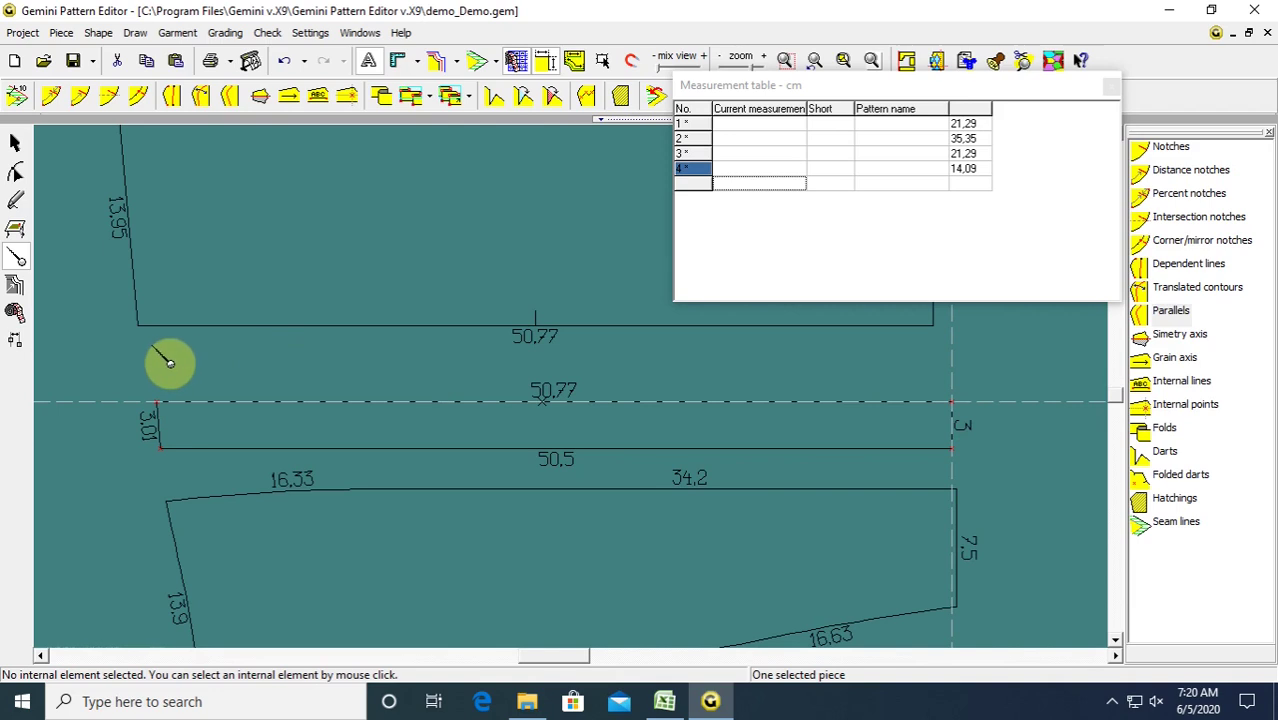
{"action": "left_click", "coordinate": [541, 337]}
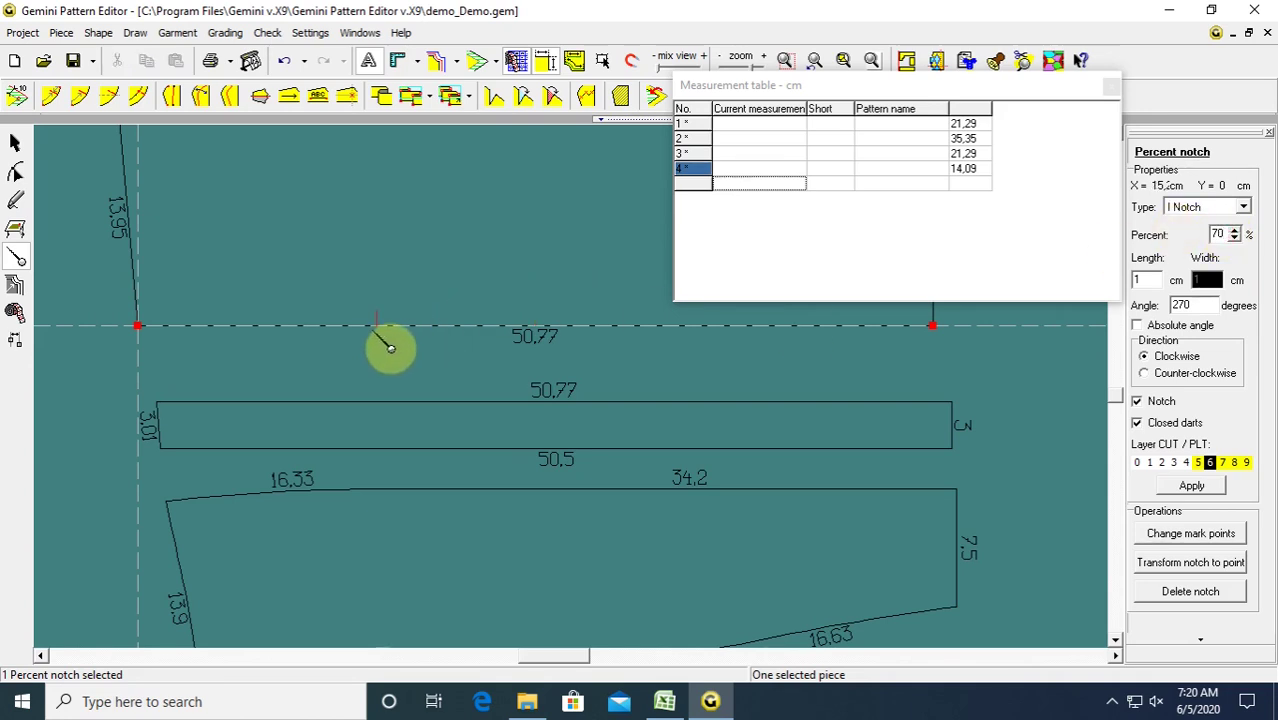
{"action": "left_click", "coordinate": [470, 360]}
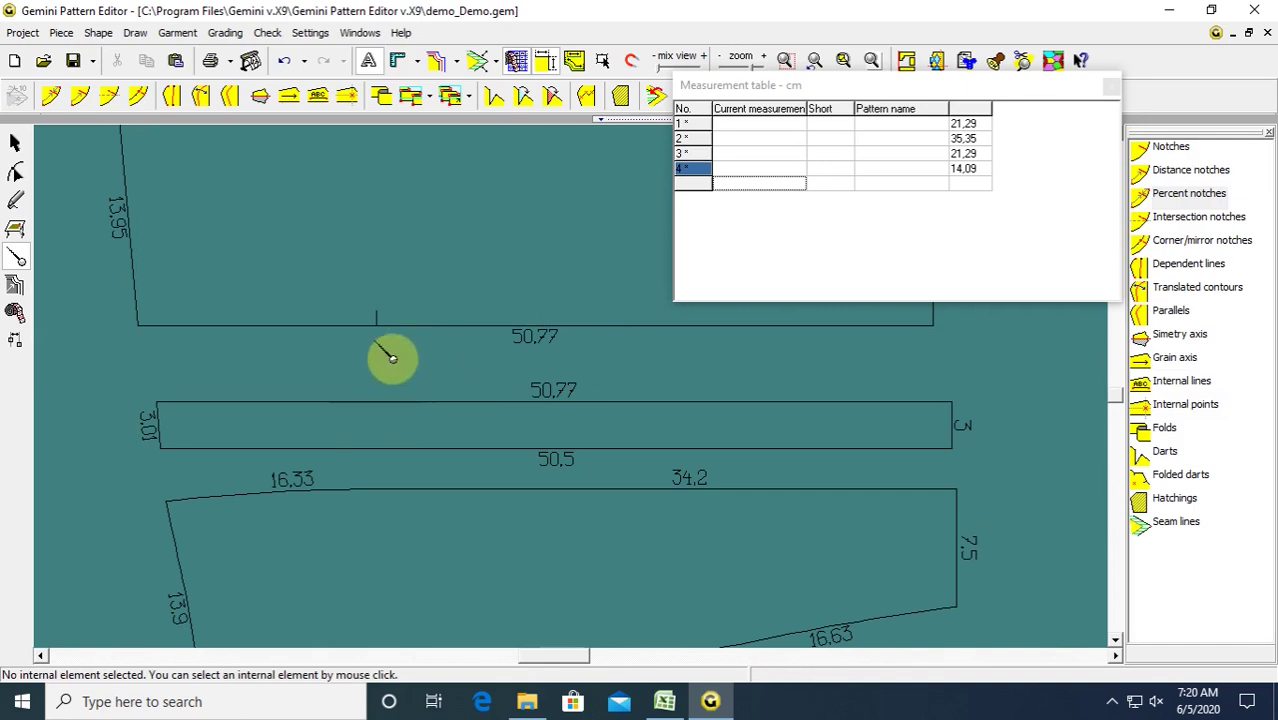
Add a percent notch at 30% on the side strip's upper edge and move the strip up to align with the back piece's notch.
{"action": "left_click", "coordinate": [397, 417]}
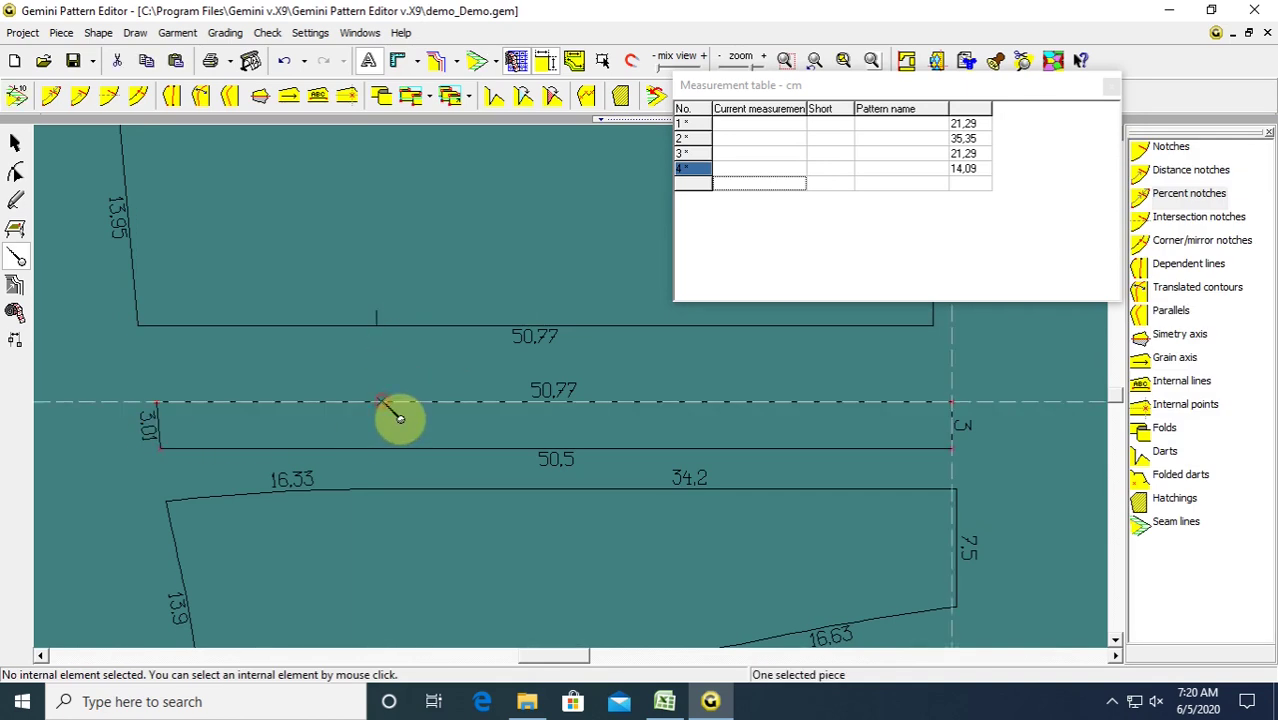
{"action": "left_click", "coordinate": [55, 97]}
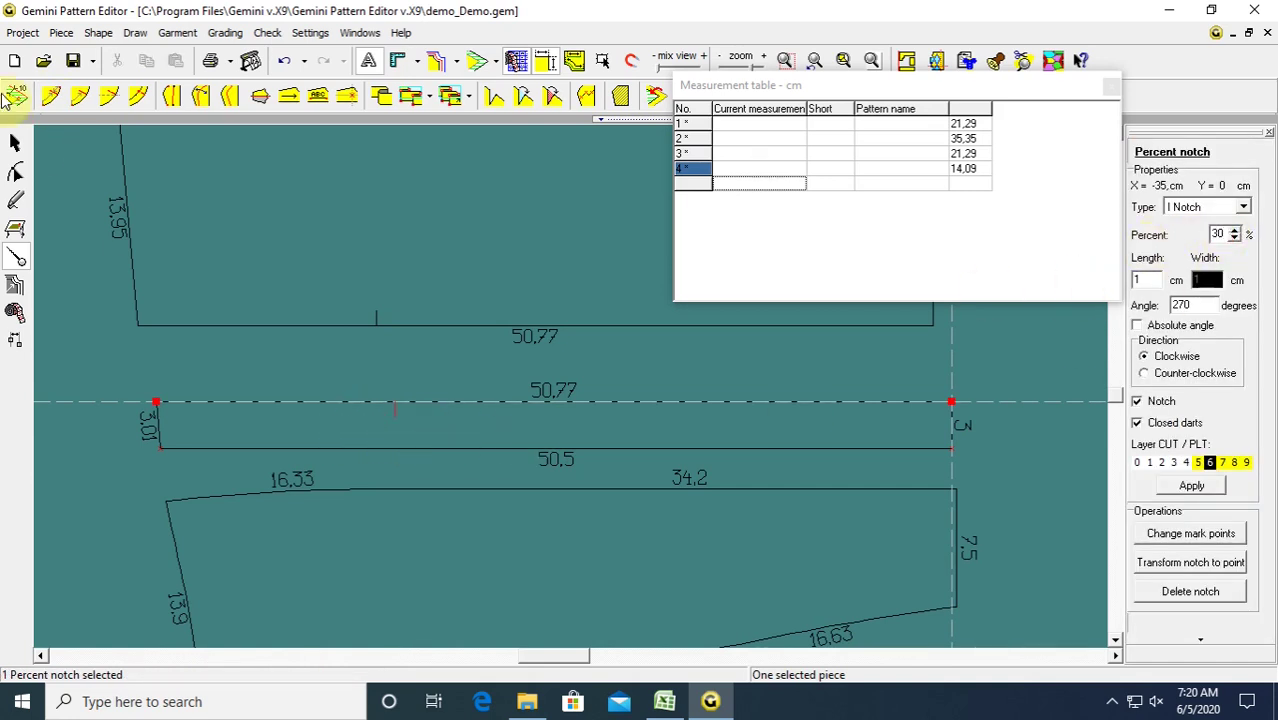
{"action": "left_click", "coordinate": [15, 143]}
{"action": "scroll", "coordinate": [480, 400], "scroll_direction": "down", "scroll_amount": 2}
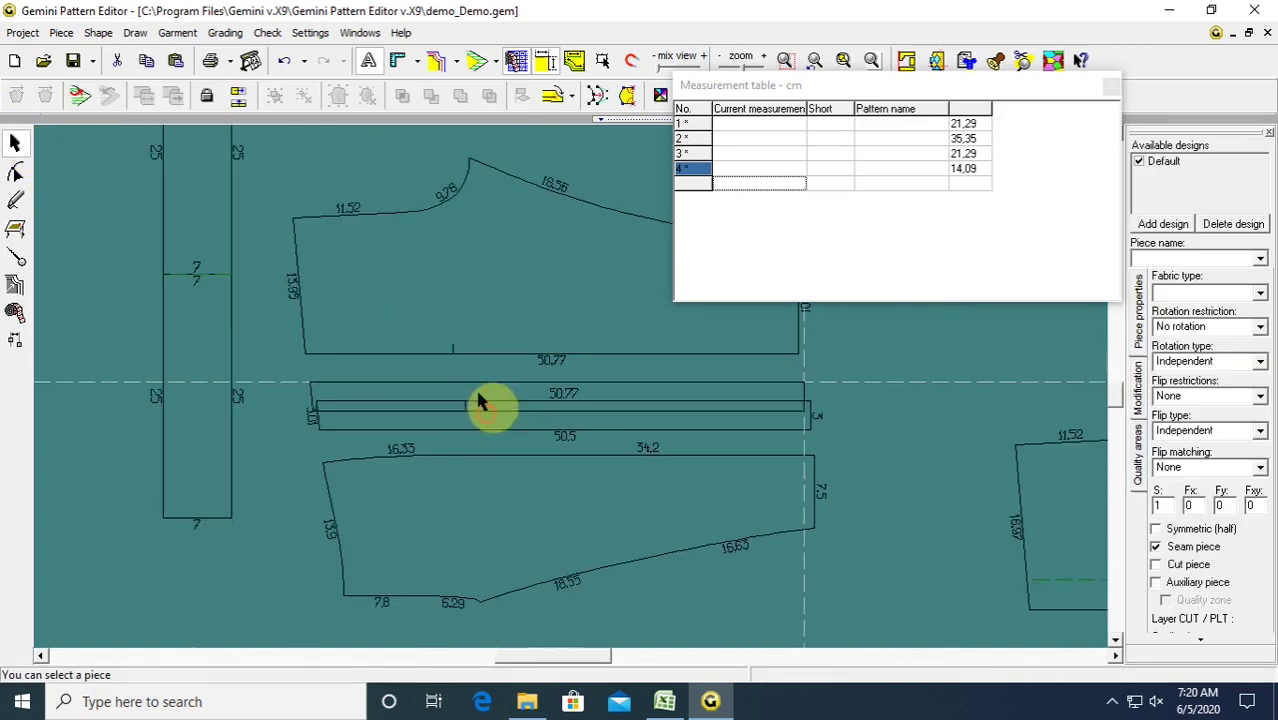
{"action": "left_click_drag", "start_coordinate": [477, 392], "coordinate": [473, 381]}
{"action": "left_click", "coordinate": [473, 382]}
{"action": "left_click", "coordinate": [426, 406]}
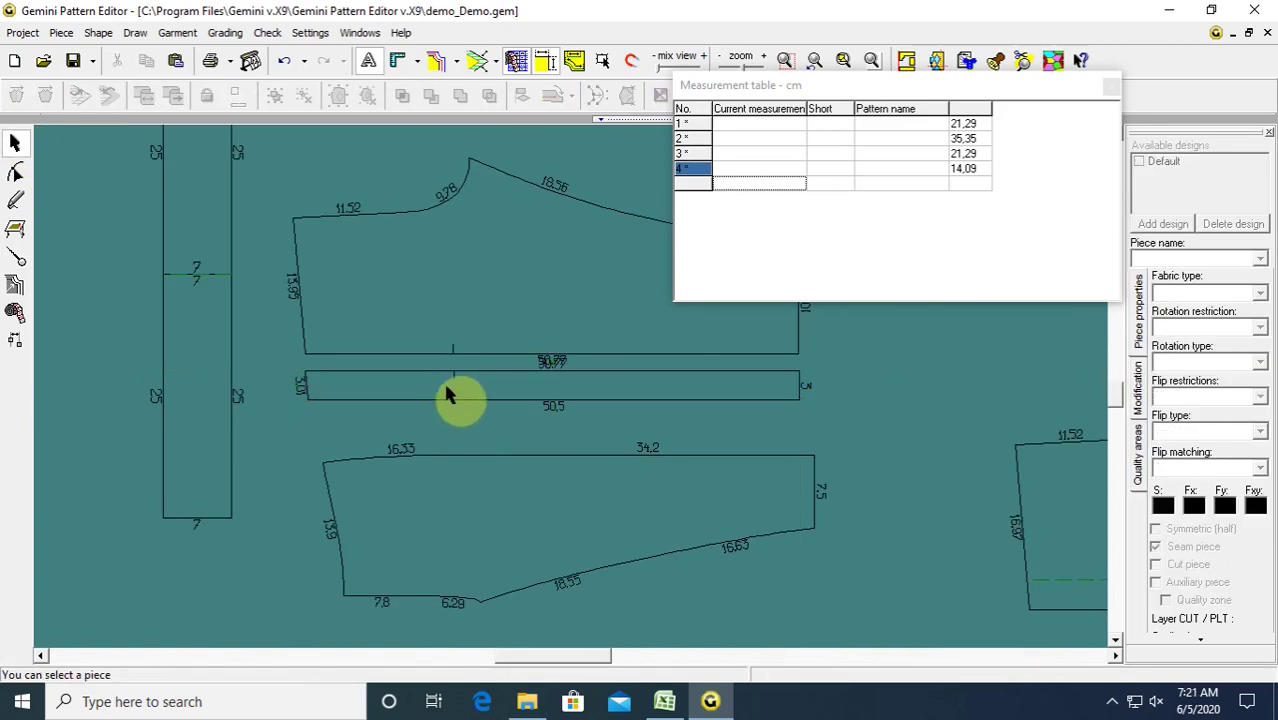
Try mirroring the side strip horizontally beneath the back piece.
{"action": "left_click", "coordinate": [443, 388]}
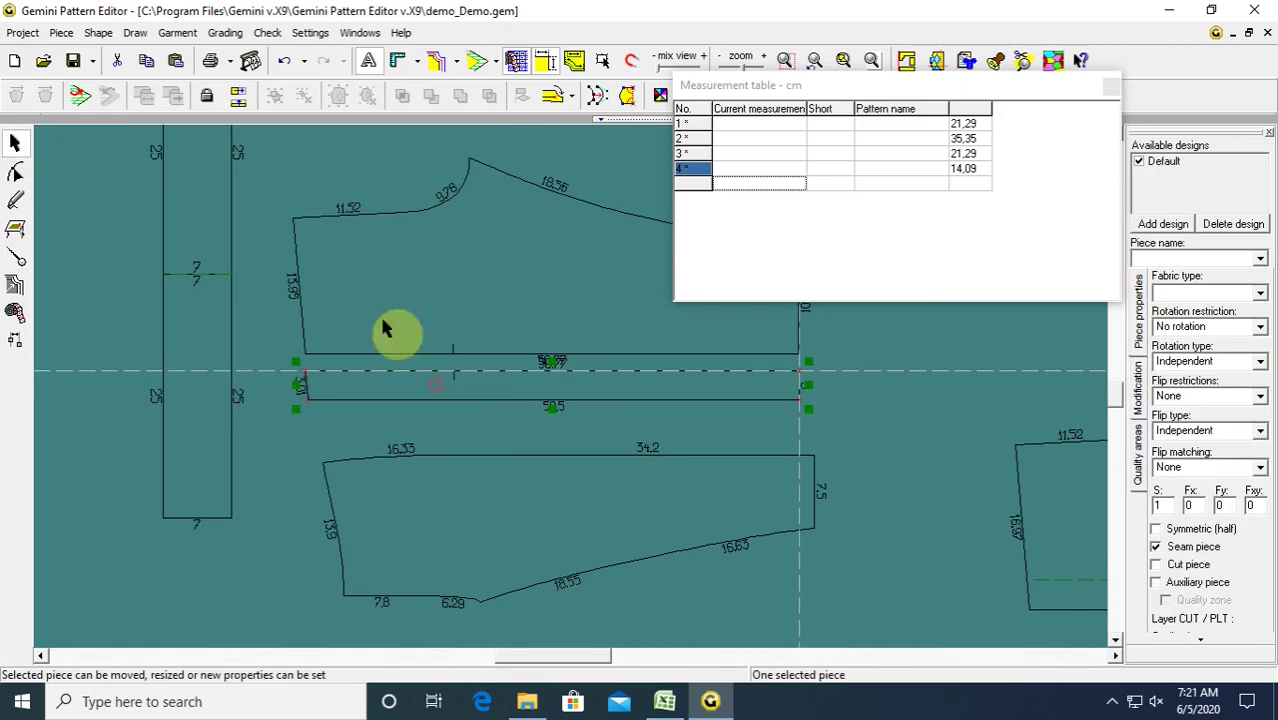
{"action": "left_click", "coordinate": [237, 95]}
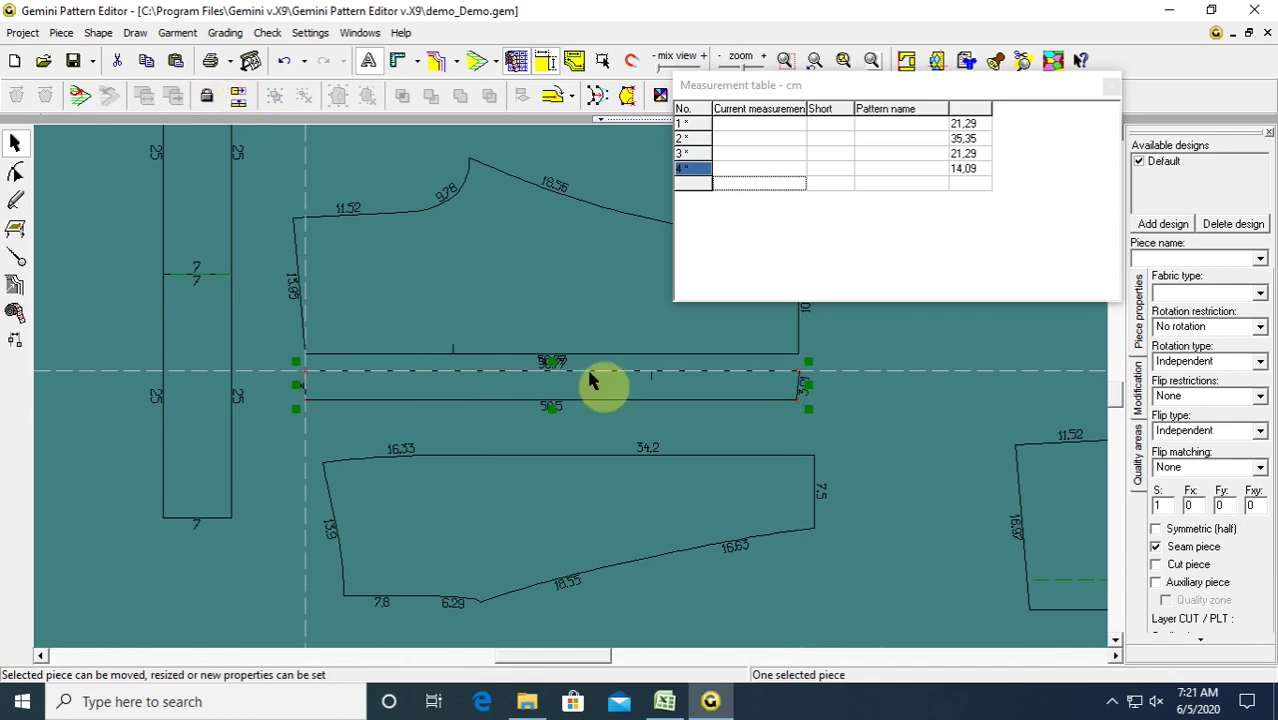
{"action": "left_click", "coordinate": [648, 387]}
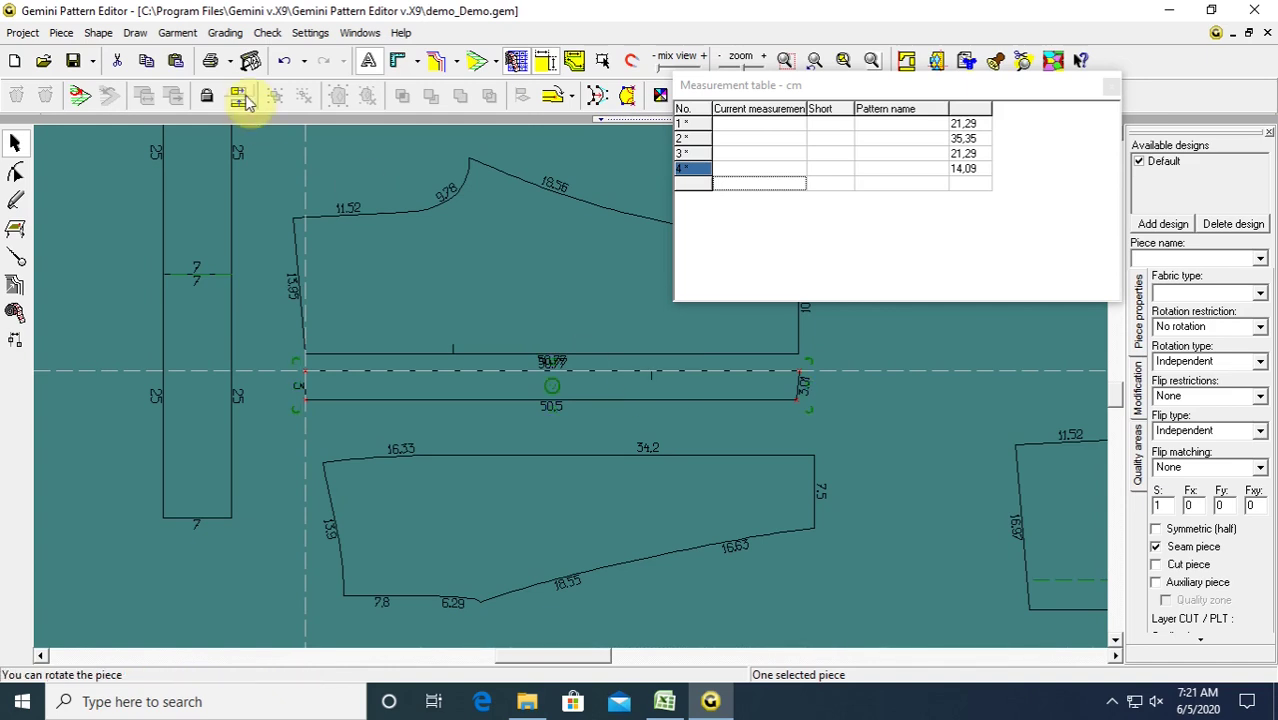
{"action": "left_click", "coordinate": [445, 418]}
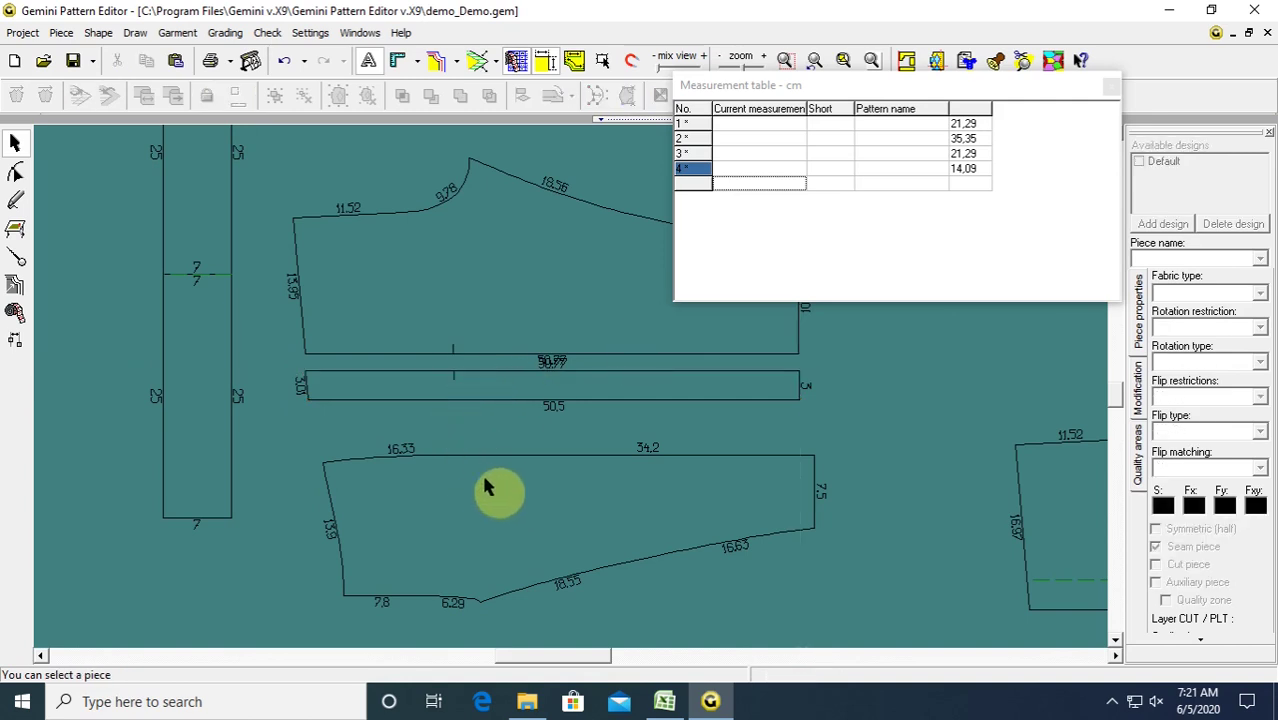
Space out the back piece, side strip and front piece in a stack with even gaps between them.
{"action": "left_click_drag", "start_coordinate": [491, 490], "coordinate": [484, 470]}
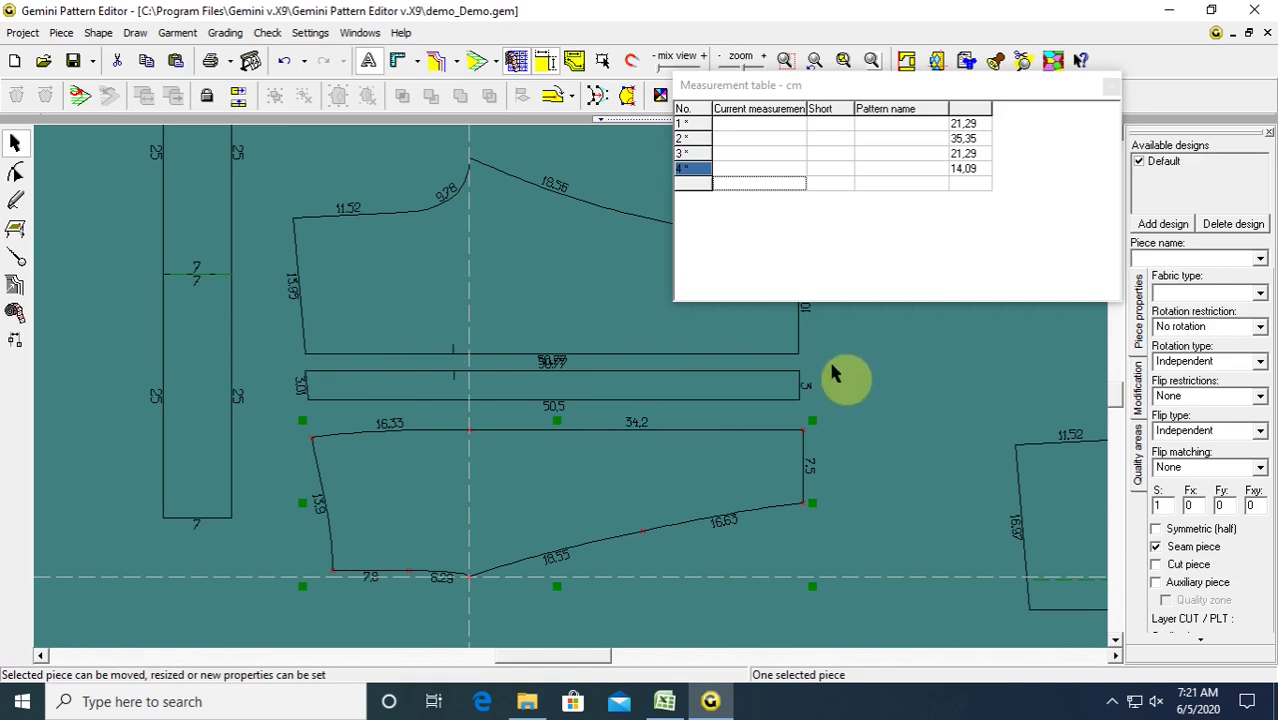
{"action": "left_click_drag", "start_coordinate": [673, 386], "coordinate": [674, 397]}
{"action": "left_click_drag", "start_coordinate": [641, 478], "coordinate": [635, 504]}
{"action": "left_click_drag", "start_coordinate": [582, 320], "coordinate": [581, 312]}
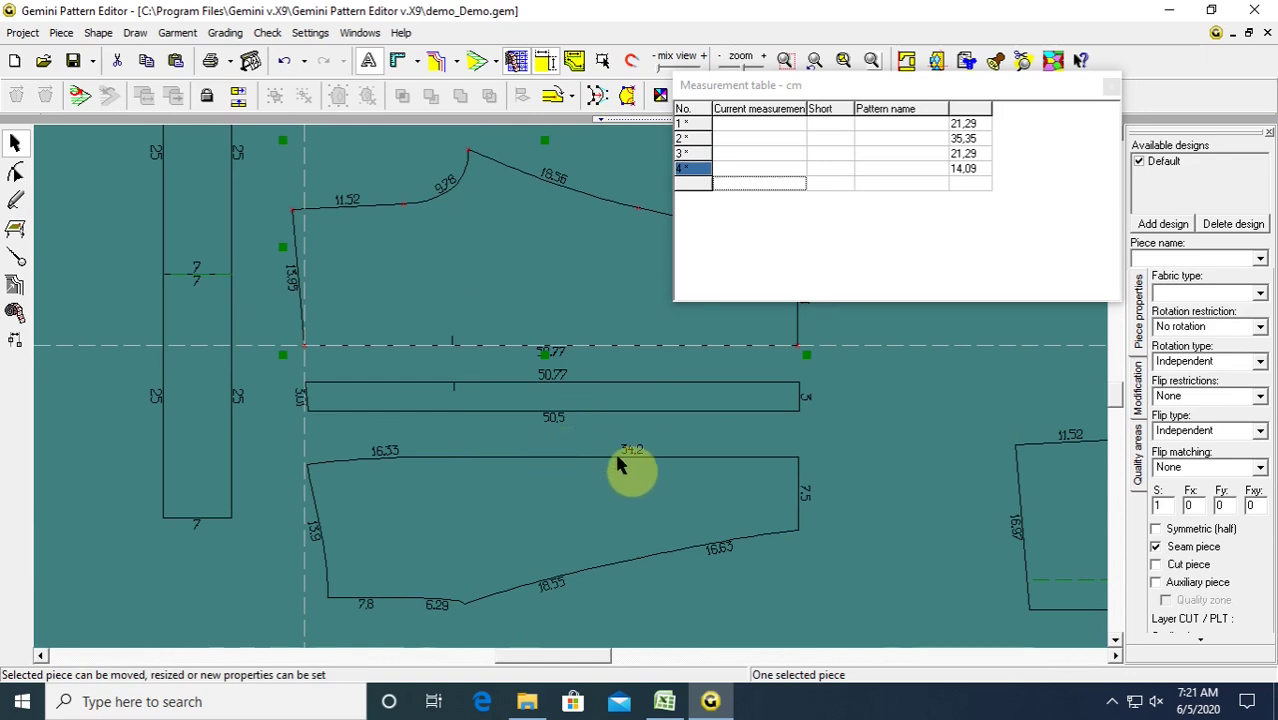
{"action": "left_click", "coordinate": [583, 496]}
{"action": "scroll", "coordinate": [600, 485], "scroll_direction": "down", "scroll_amount": 2}
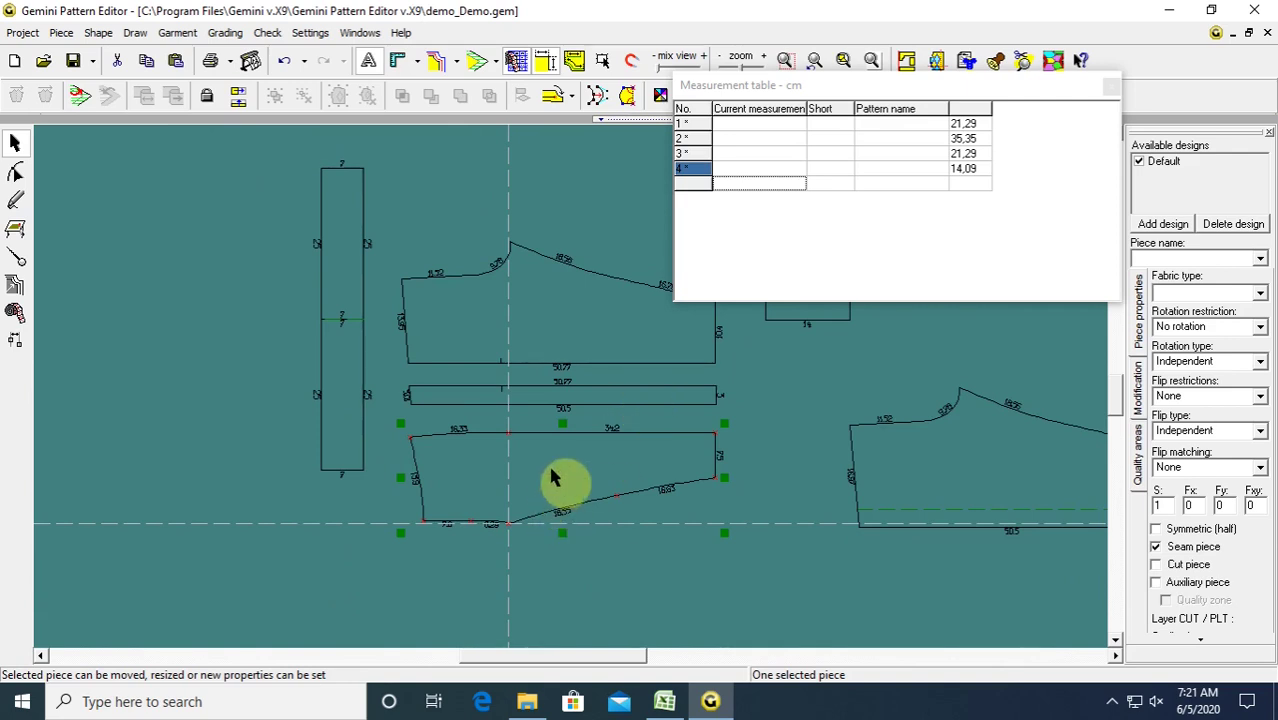
Move the small 12 cm pocket rectangle from above the waistband to beside it, above the back piece.
{"action": "left_click", "coordinate": [560, 466]}
{"action": "scroll", "coordinate": [650, 430], "scroll_direction": "down", "scroll_amount": 2}
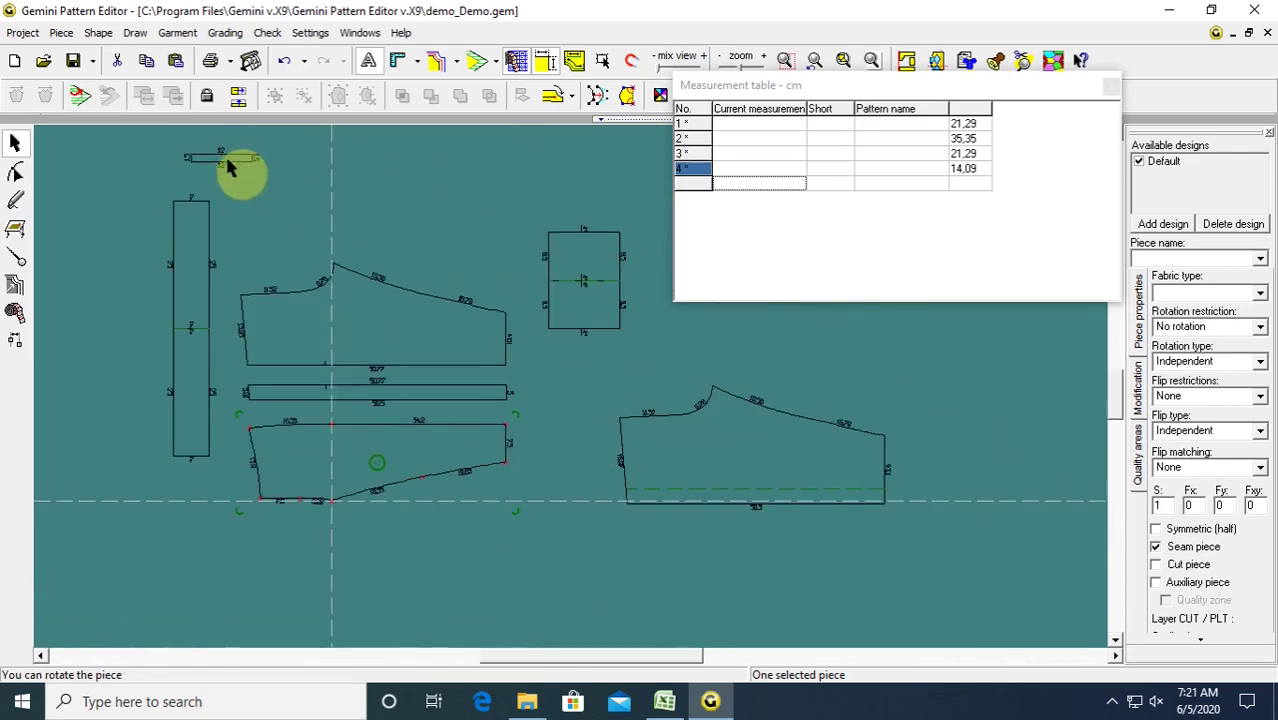
{"action": "left_click_drag", "start_coordinate": [227, 159], "coordinate": [283, 244]}
Flip the front piece vertically so its straight side seam faces down, and reposition it below the side strip.
{"action": "scroll", "coordinate": [334, 463], "scroll_direction": "up", "scroll_amount": 2}
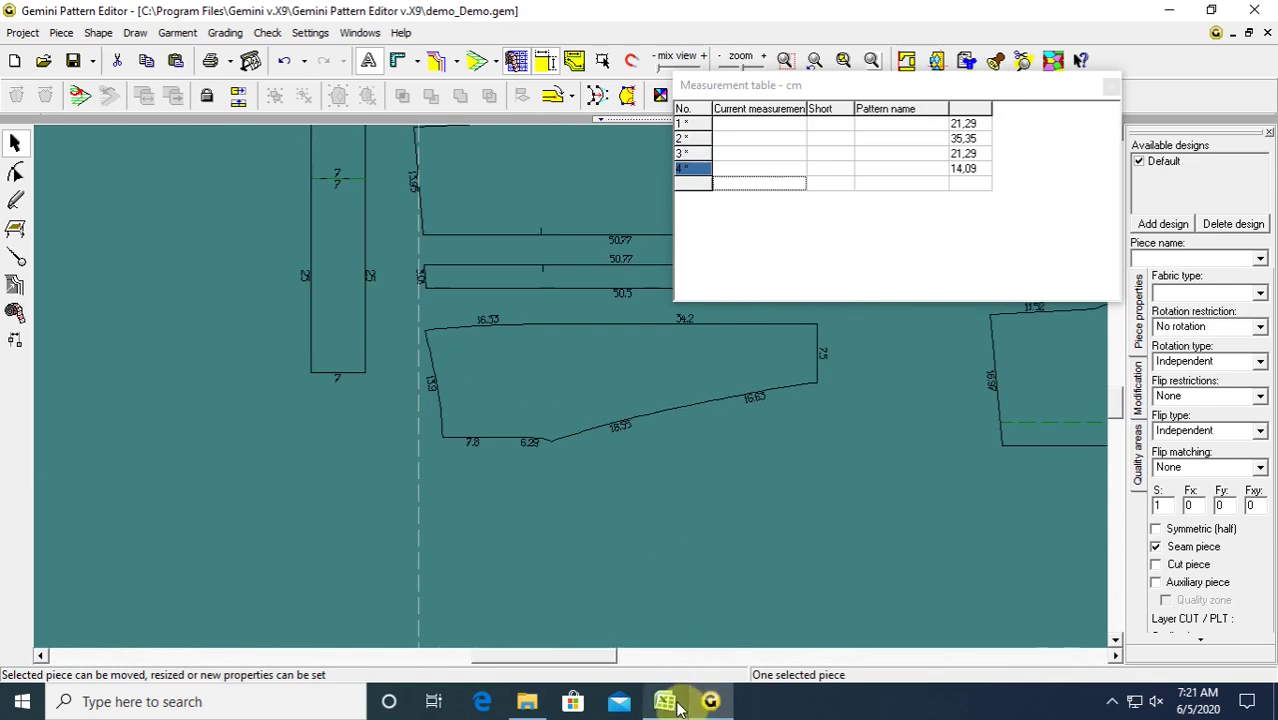
{"action": "scroll", "coordinate": [585, 400], "scroll_direction": "up", "scroll_amount": 3}
{"action": "left_click", "coordinate": [555, 381]}
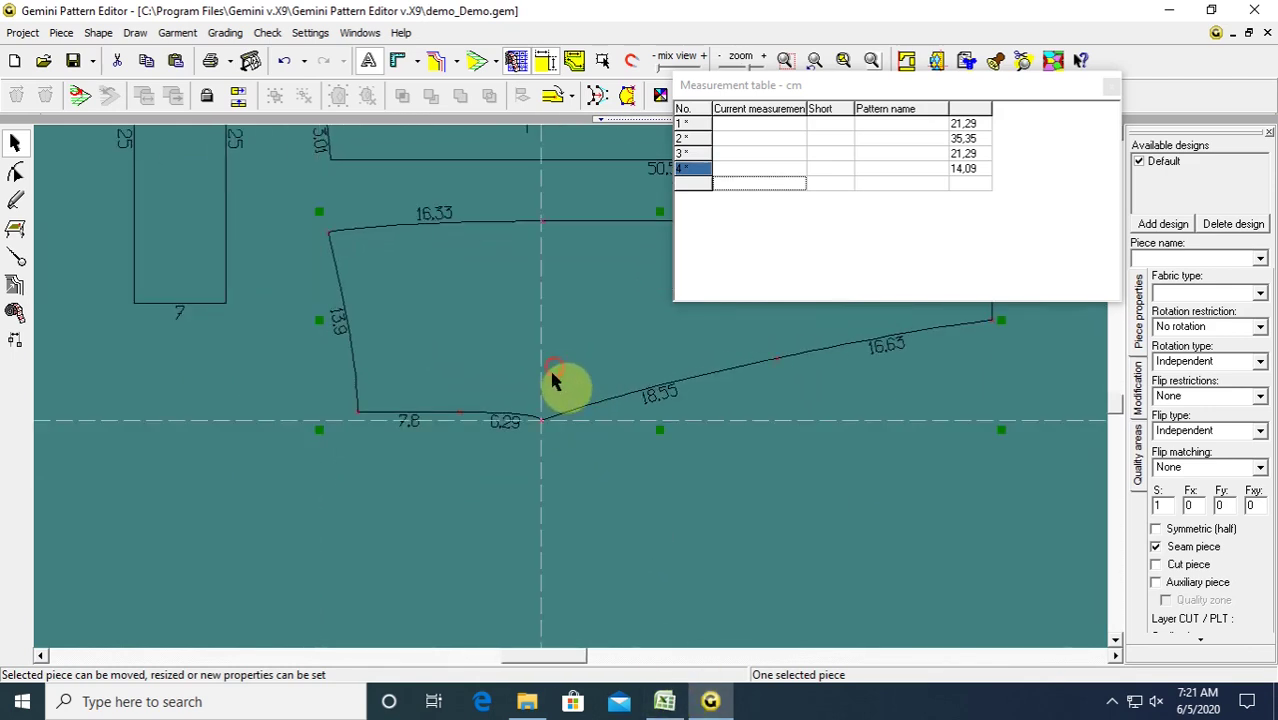
{"action": "left_click", "coordinate": [238, 97]}
{"action": "left_click_drag", "start_coordinate": [558, 333], "coordinate": [541, 348]}
Draw a narrow welt rectangle 12 cm wide and 0.7 cm high on the front piece.
{"action": "left_click", "coordinate": [16, 200]}
{"action": "left_click", "coordinate": [46, 97]}
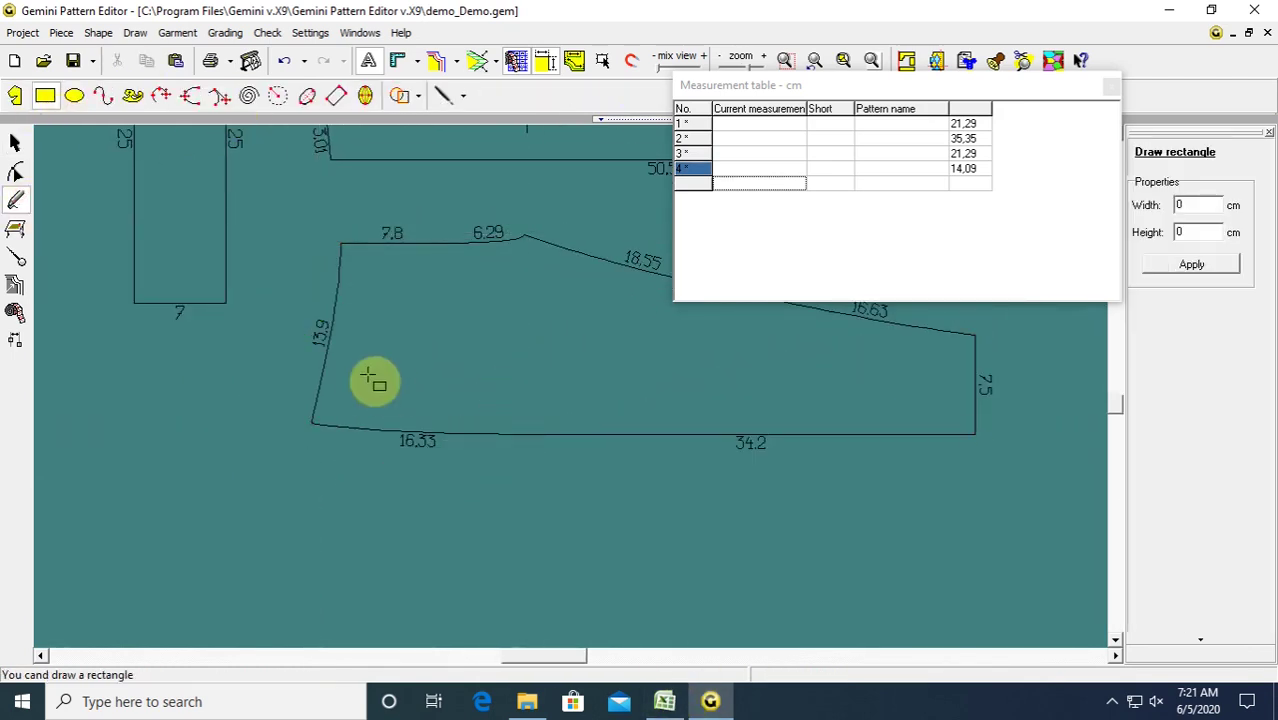
{"action": "left_click_drag", "start_coordinate": [368, 377], "coordinate": [485, 388]}
{"action": "double_click", "coordinate": [1195, 204]}
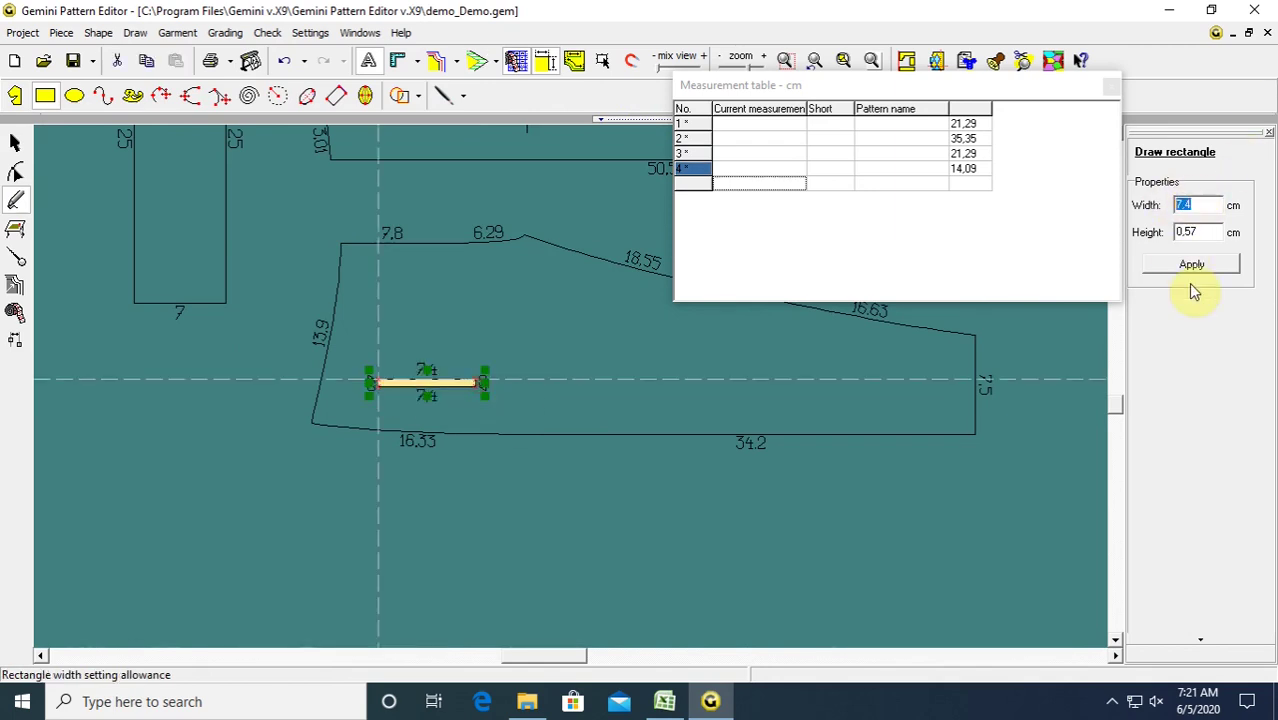
{"action": "type", "text": ",7"}
{"action": "key", "text": "Return"}
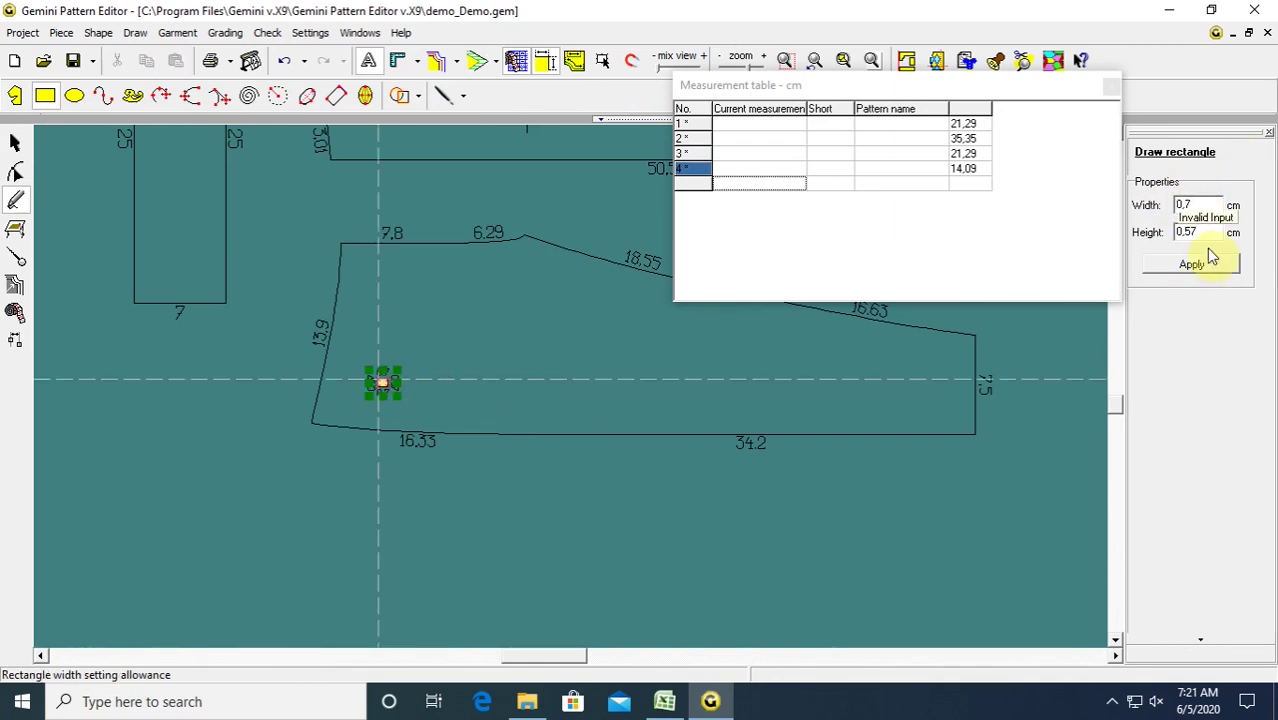
{"action": "left_click", "coordinate": [1151, 230]}
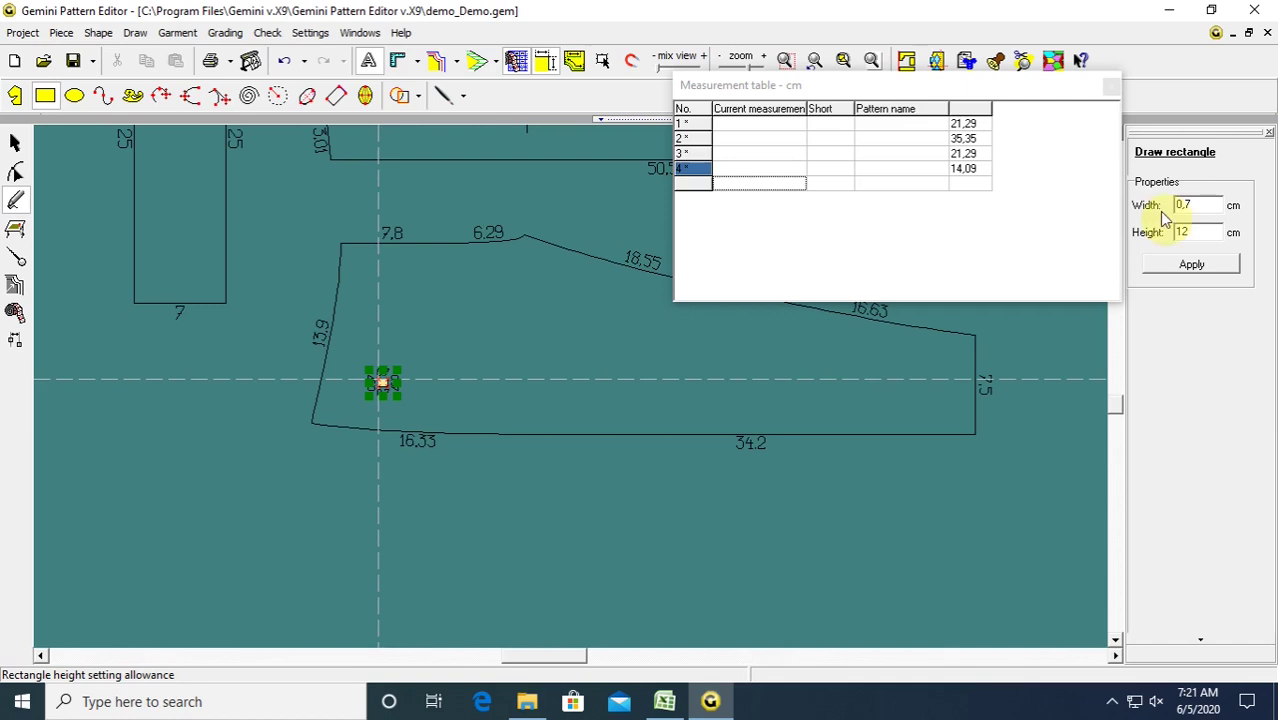
{"action": "left_click", "coordinate": [1148, 205]}
{"action": "key", "text": "Return"}
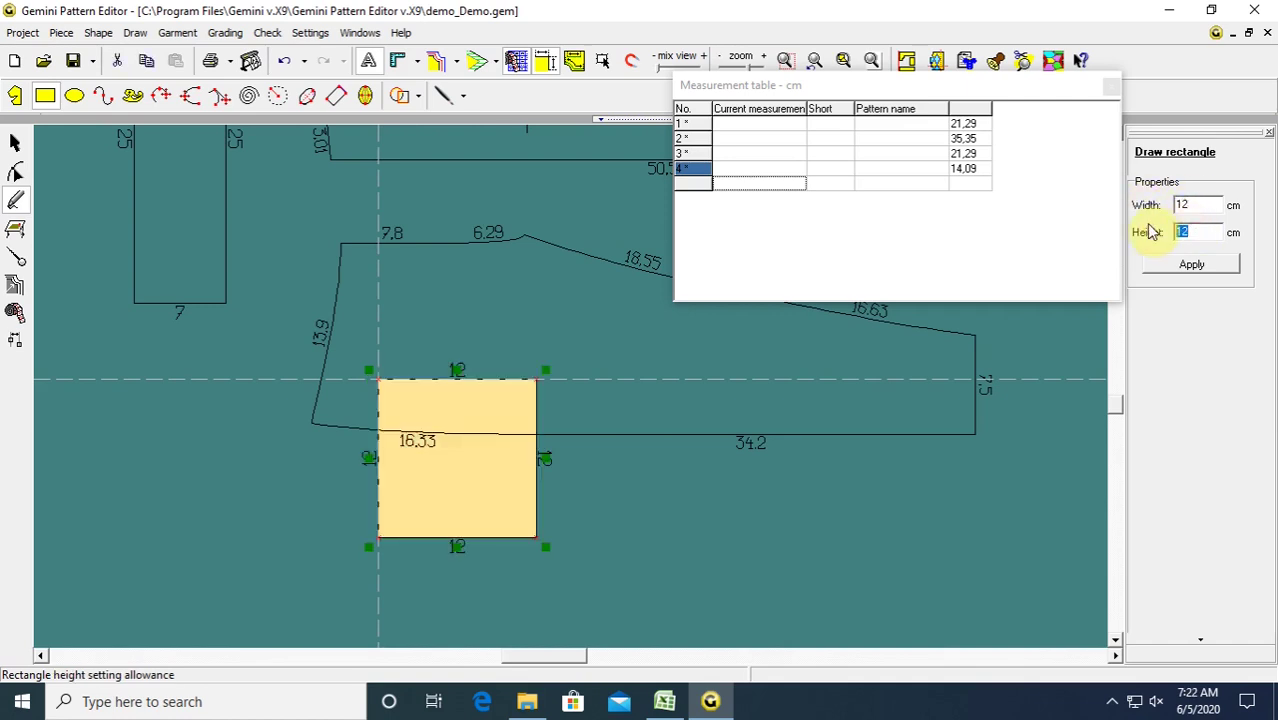
{"action": "key", "text": "Return"}
{"action": "left_click", "coordinate": [14, 143]}
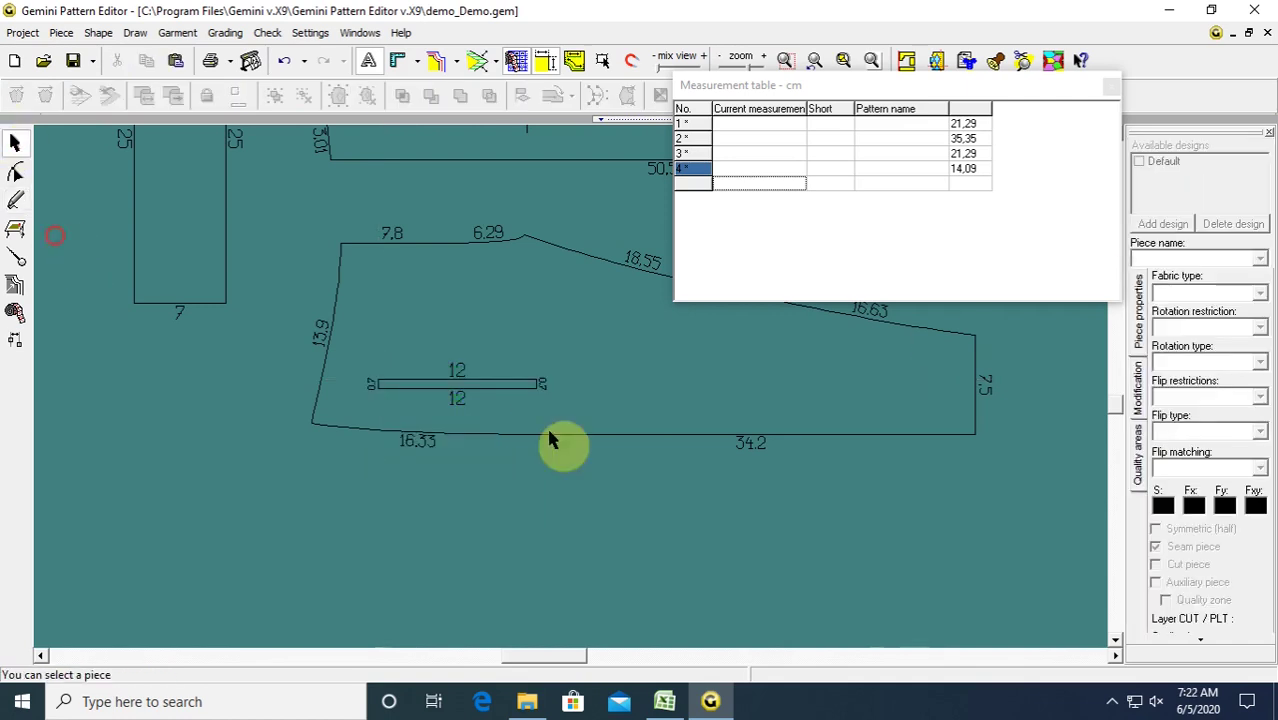
Move the 12 × 0.7 cm strip below the front piece, duplicate it, and align the copy flush beneath the original.
{"action": "left_click_drag", "start_coordinate": [549, 432], "coordinate": [514, 426]}
{"action": "key", "text": "ctrl+c"}
{"action": "key", "text": "ctrl+v"}
{"action": "left_click_drag", "start_coordinate": [438, 404], "coordinate": [497, 451]}
{"action": "scroll", "coordinate": [498, 453], "scroll_direction": "up", "scroll_amount": 2}
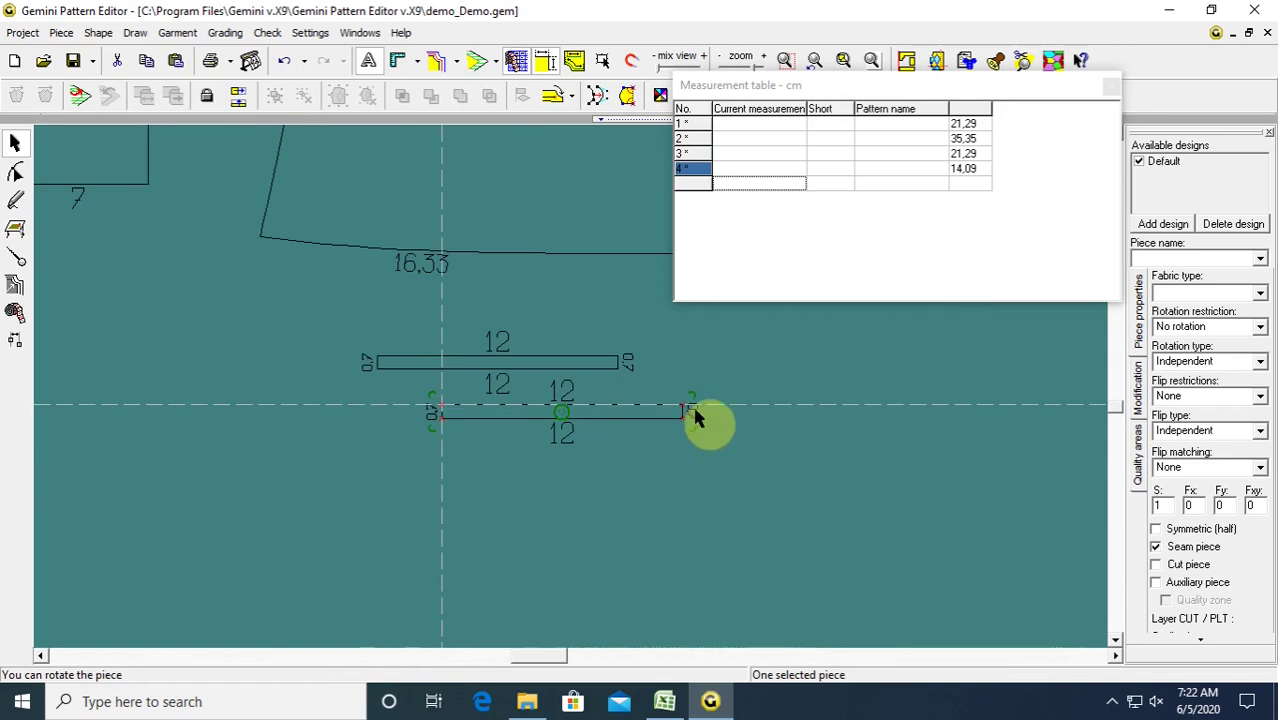
{"action": "left_click_drag", "start_coordinate": [686, 412], "coordinate": [622, 376]}
Mark both pocket strips as auxiliary pieces and group them.
{"action": "left_click_drag", "start_coordinate": [322, 314], "coordinate": [665, 470]}
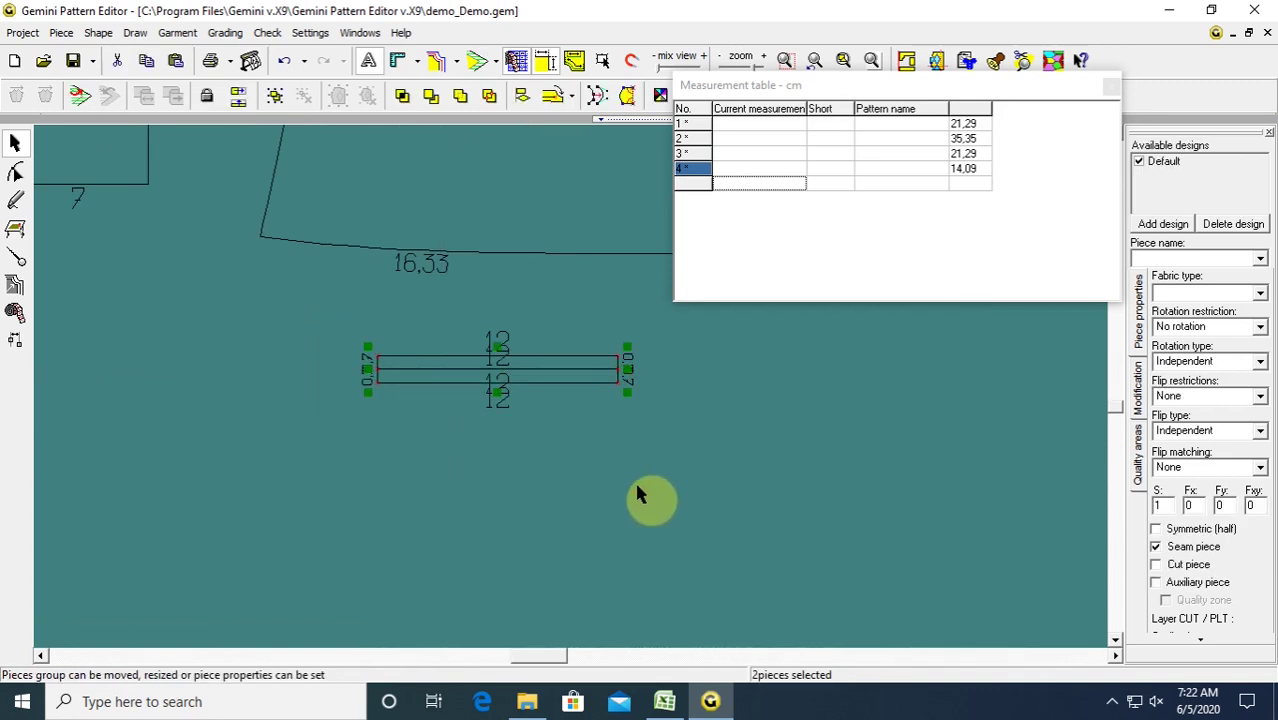
{"action": "left_click", "coordinate": [1156, 582]}
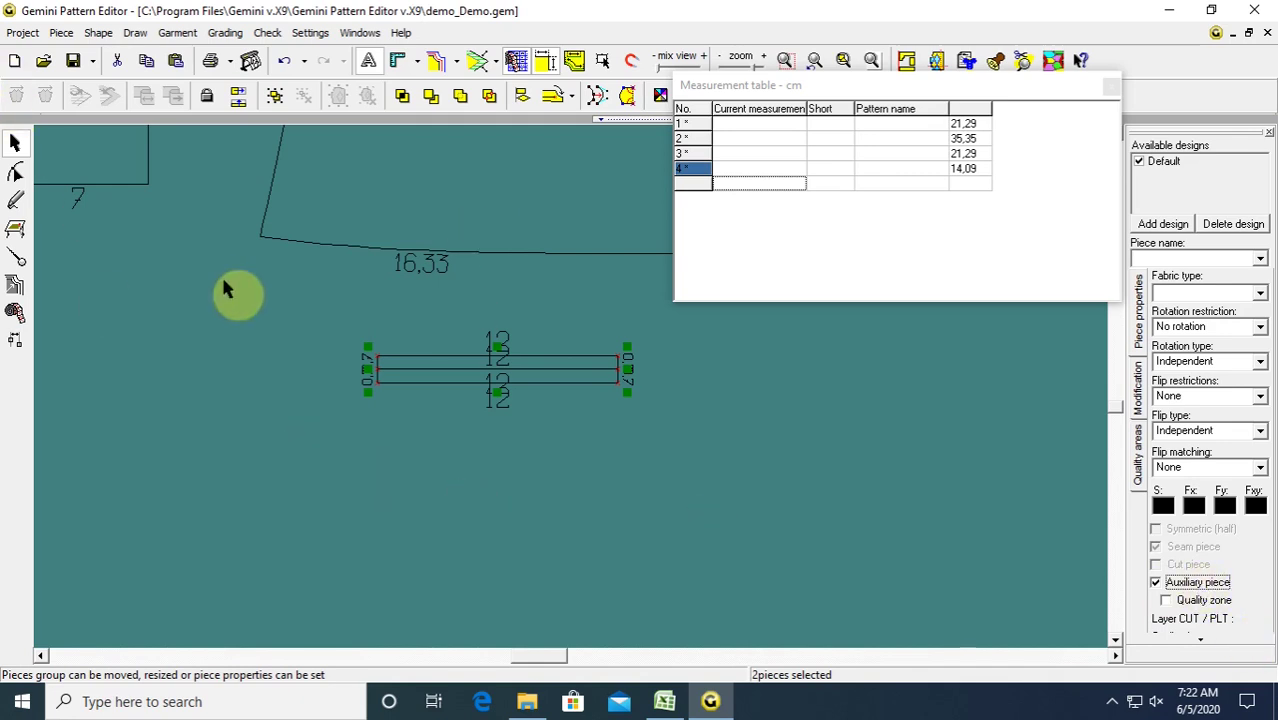
{"action": "left_click_drag", "start_coordinate": [312, 298], "coordinate": [668, 438]}
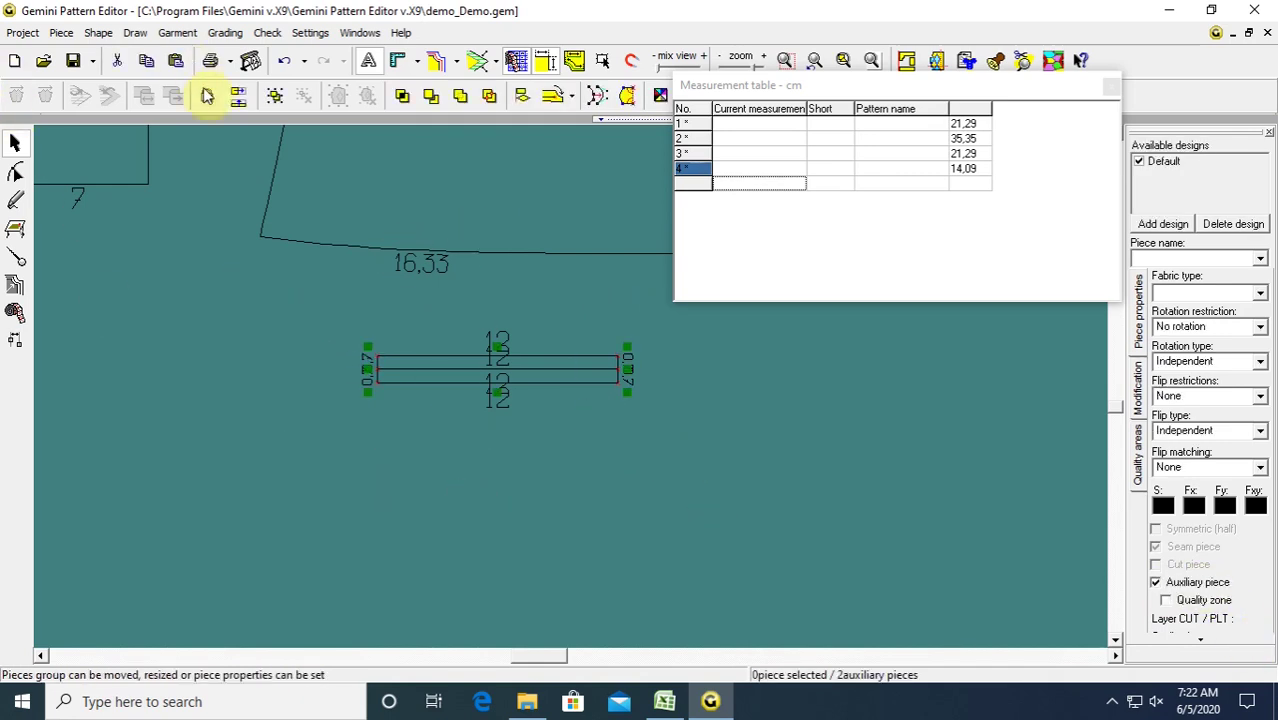
{"action": "left_click", "coordinate": [275, 95]}
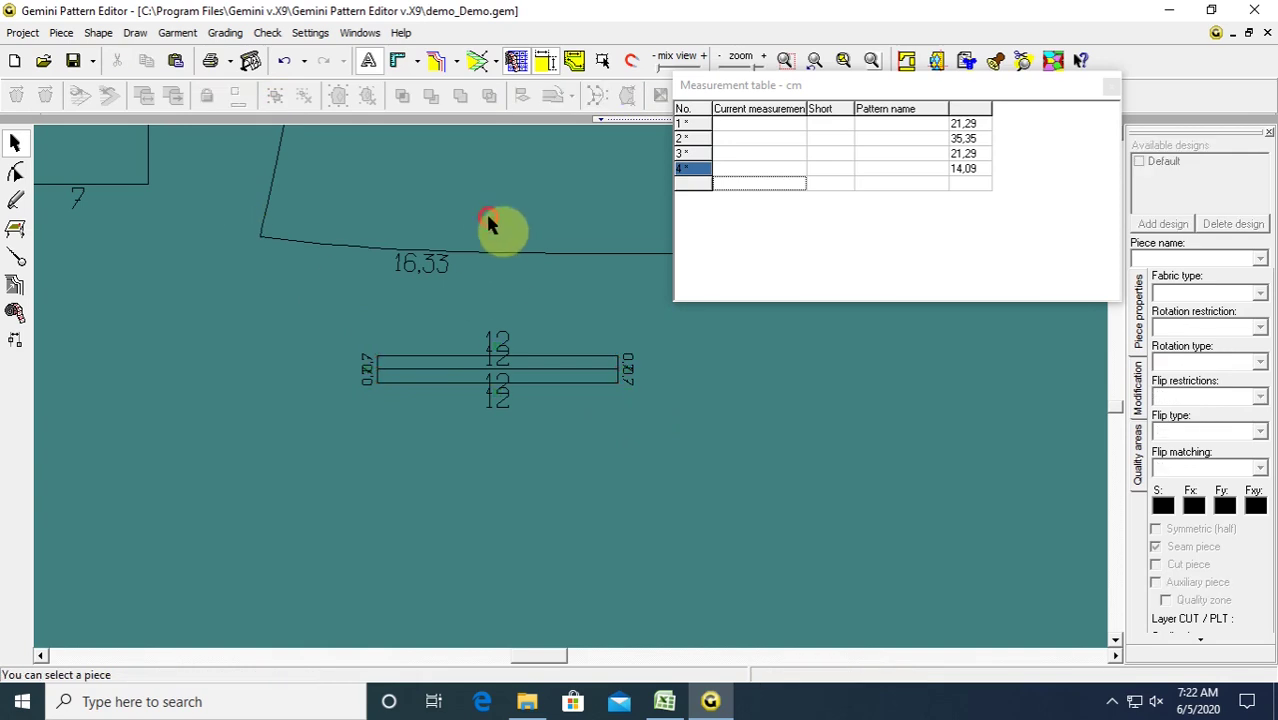
Place the grouped pocket strips inside the front piece near the waist and side seam, checking the position against the Excel technical sketch.
{"action": "left_click", "coordinate": [584, 379]}
{"action": "left_click_drag", "start_coordinate": [584, 379], "coordinate": [521, 242]}
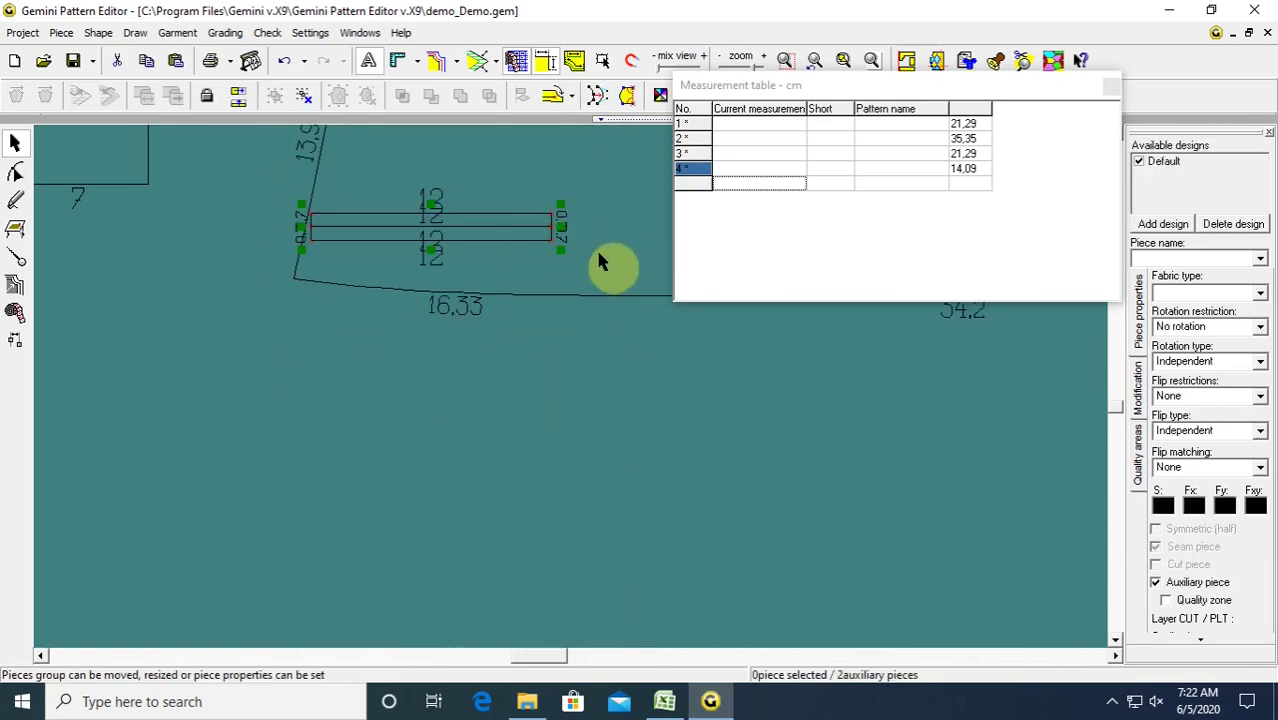
{"action": "left_click_drag", "start_coordinate": [600, 262], "coordinate": [556, 312]}
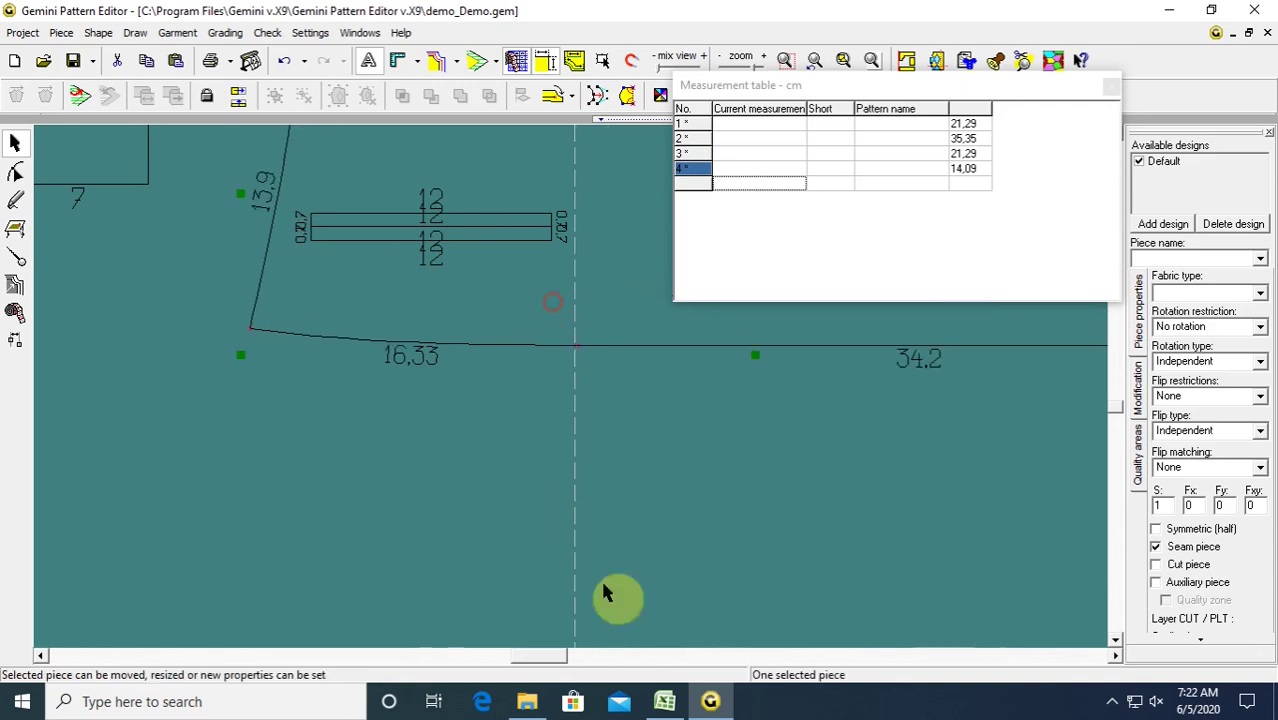
{"action": "left_click", "coordinate": [666, 702]}
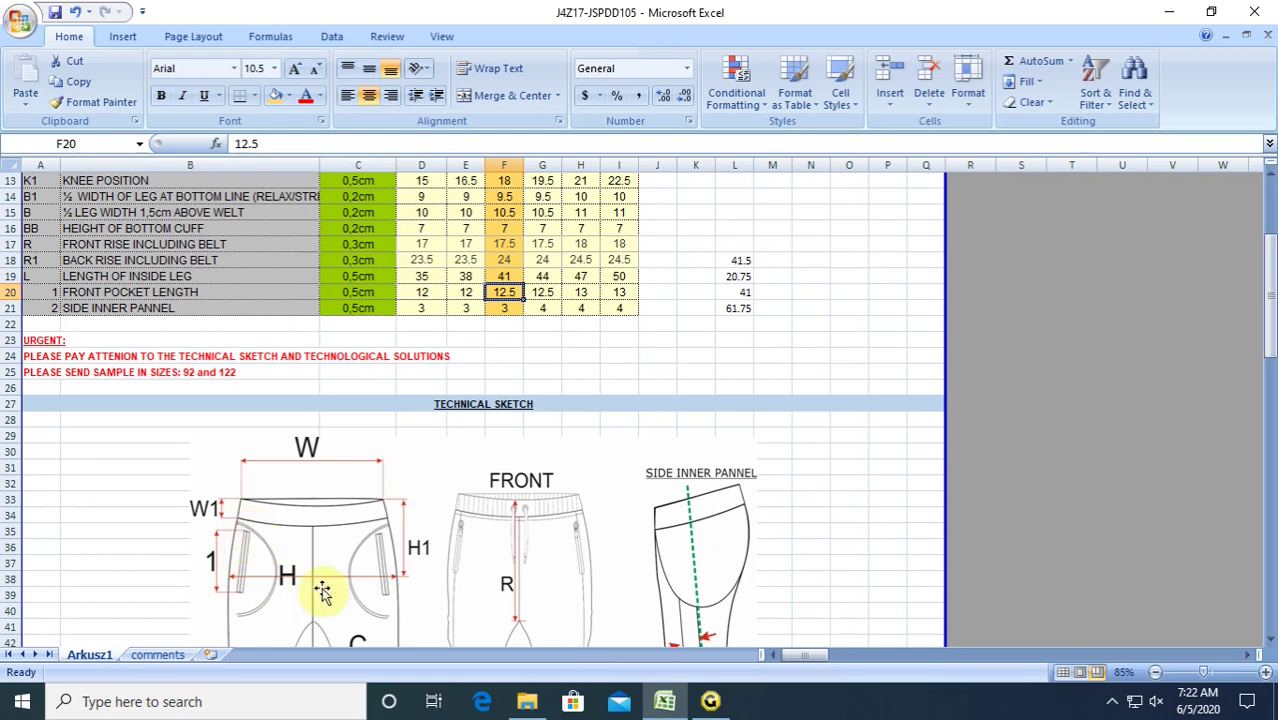
{"action": "left_click", "coordinate": [709, 702]}
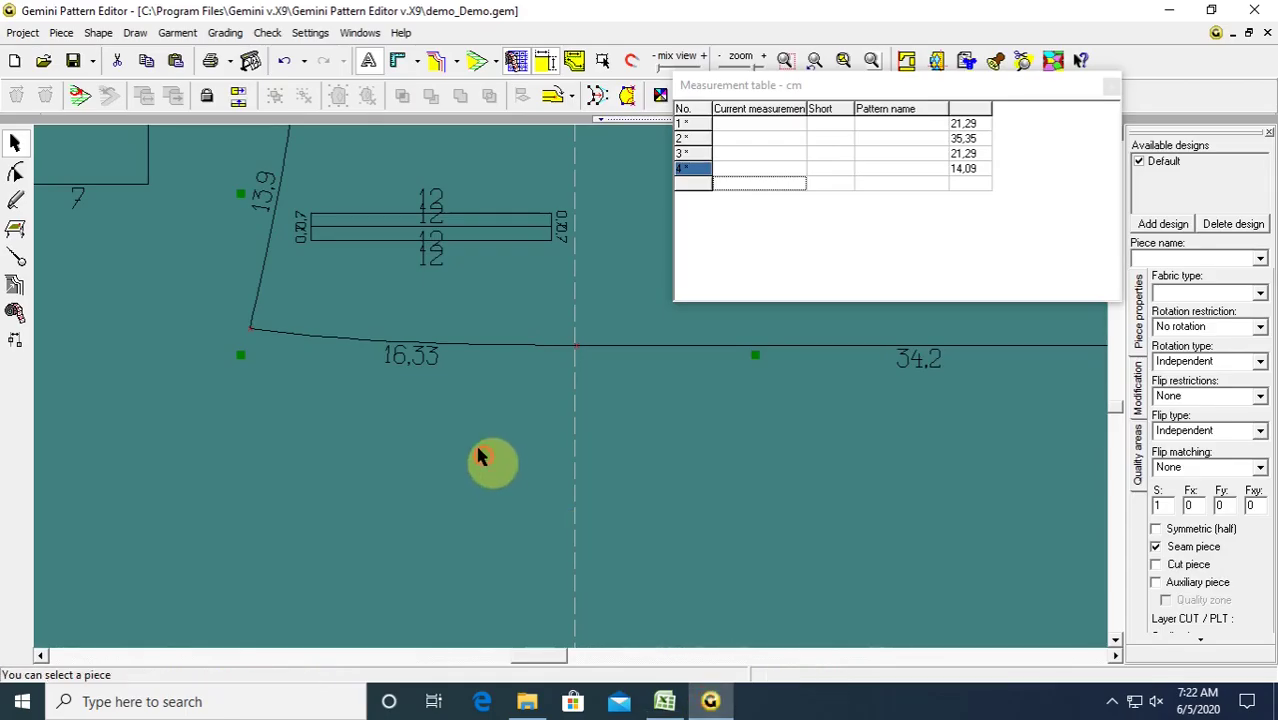
{"action": "left_click_drag", "start_coordinate": [462, 284], "coordinate": [428, 241]}
{"action": "scroll", "coordinate": [546, 284], "scroll_direction": "down", "scroll_amount": 4}
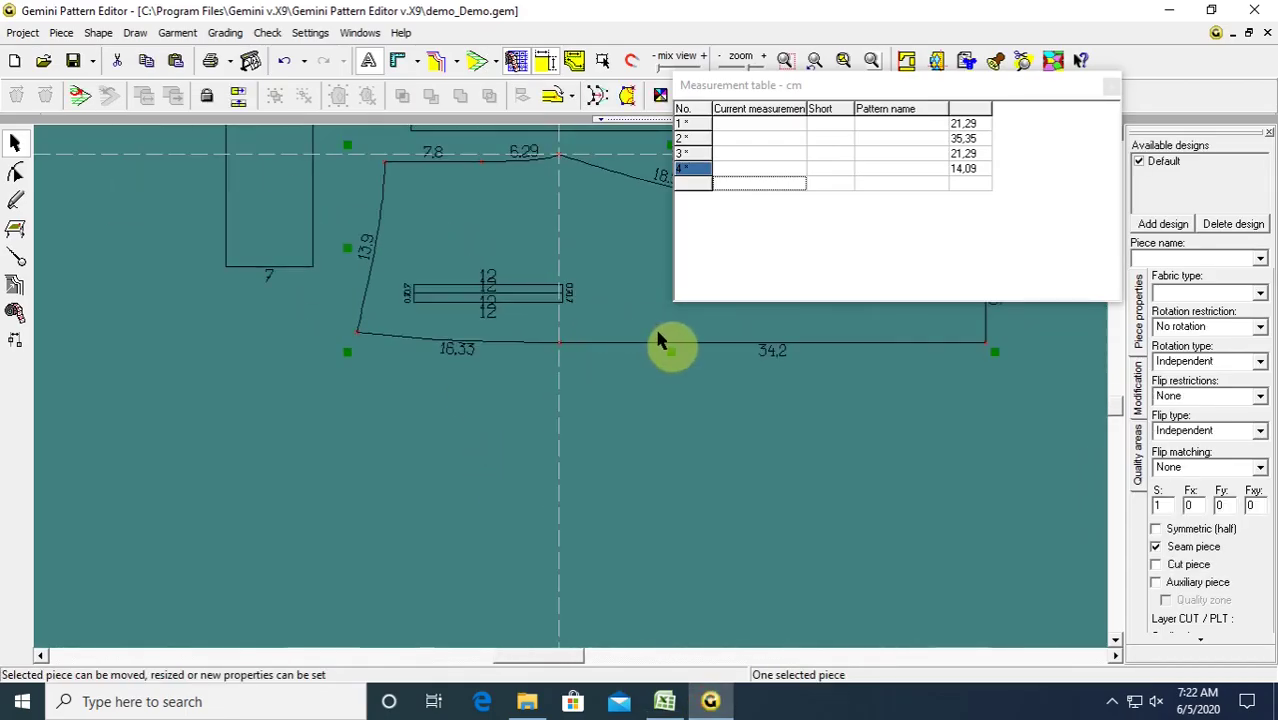
{"action": "scroll", "coordinate": [662, 295], "scroll_direction": "up", "scroll_amount": 1}
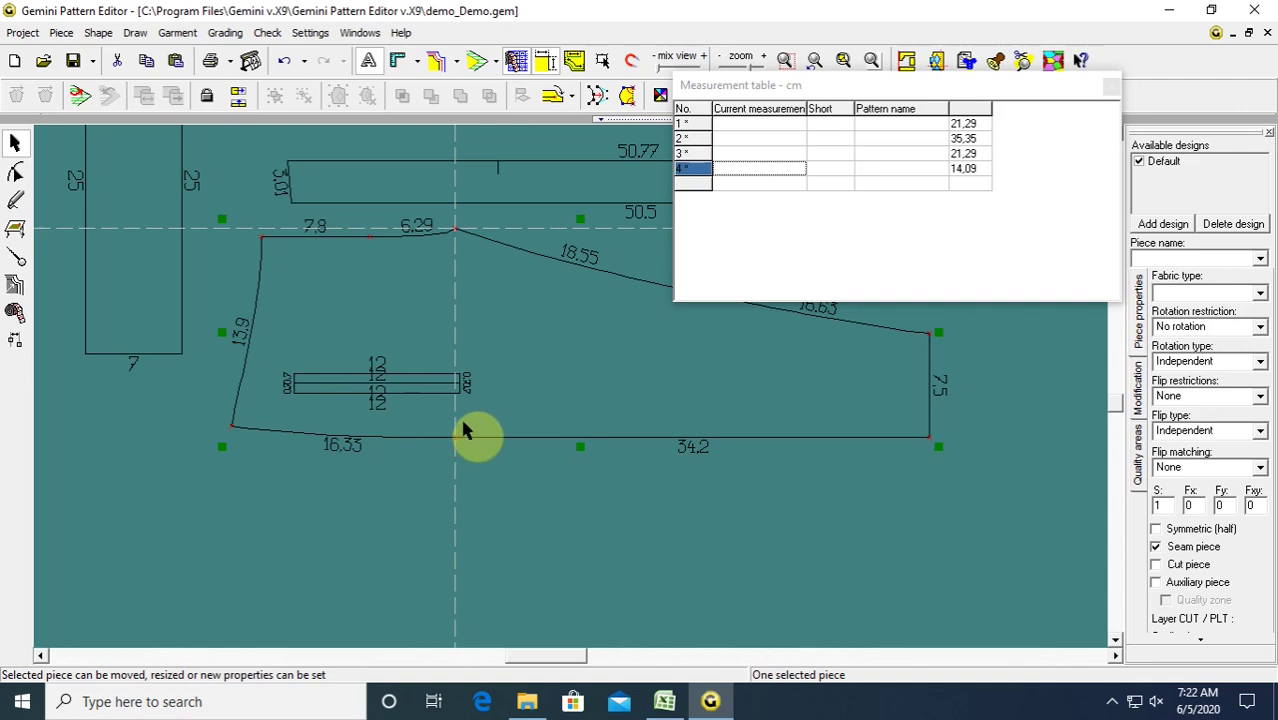
Rotate the grouped pocket strips slightly clockwise so they slope toward the side seam at the leg end.
{"action": "left_click", "coordinate": [251, 538]}
{"action": "left_click_drag", "start_coordinate": [519, 551], "coordinate": [278, 343]}
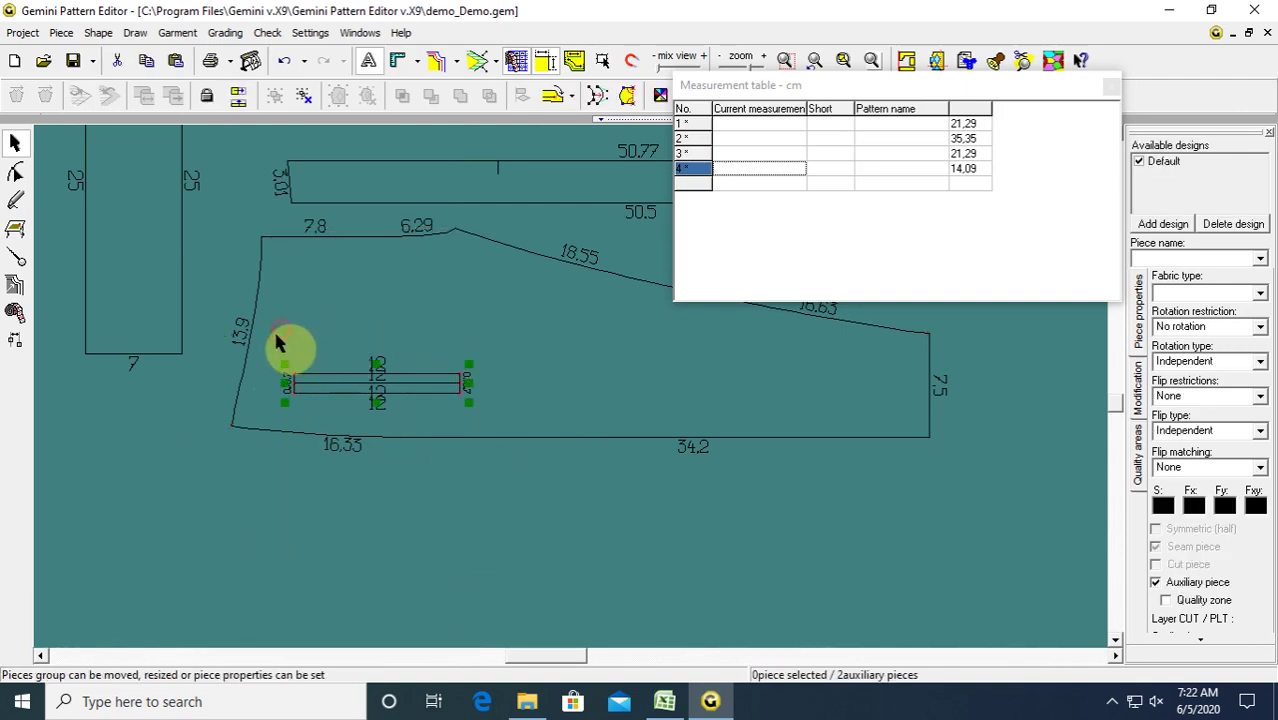
{"action": "left_click", "coordinate": [457, 373]}
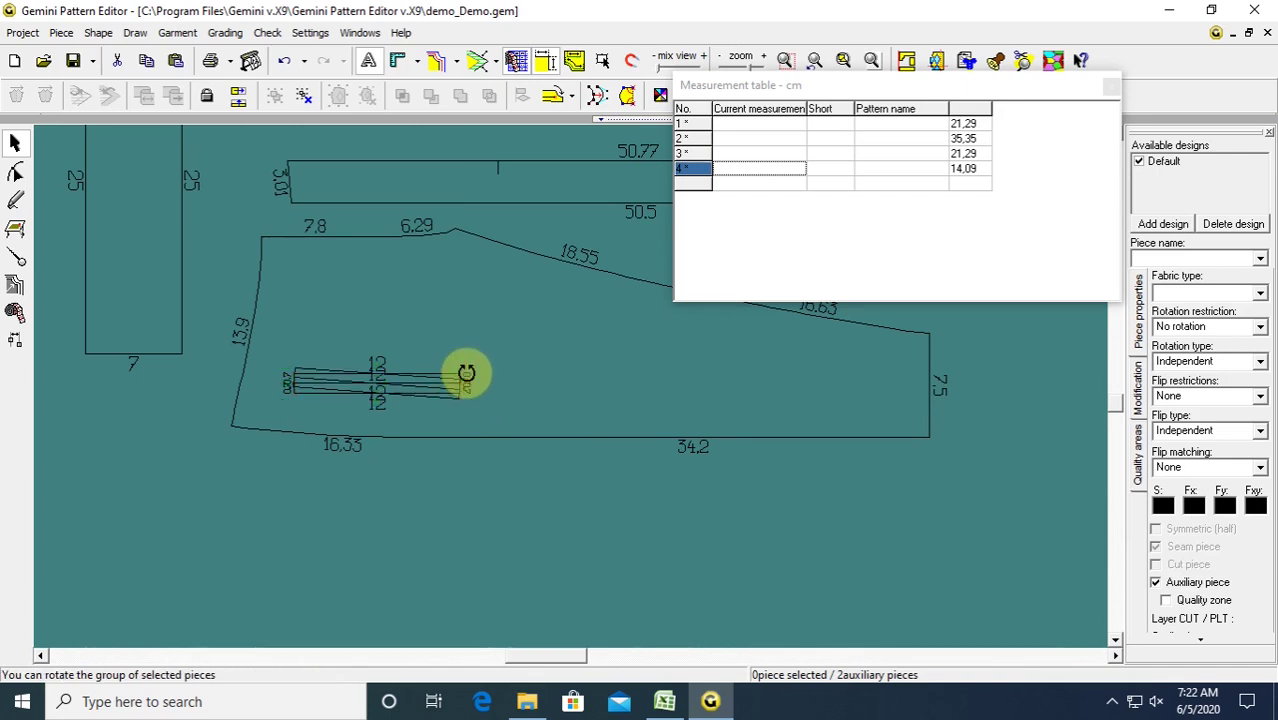
{"action": "mouse_move", "coordinate": [462, 371]}
{"action": "left_mouse_down"}
{"action": "mouse_move", "coordinate": [456, 394]}
{"action": "mouse_move", "coordinate": [469, 356]}
{"action": "left_mouse_up"}
{"action": "left_click", "coordinate": [488, 508]}
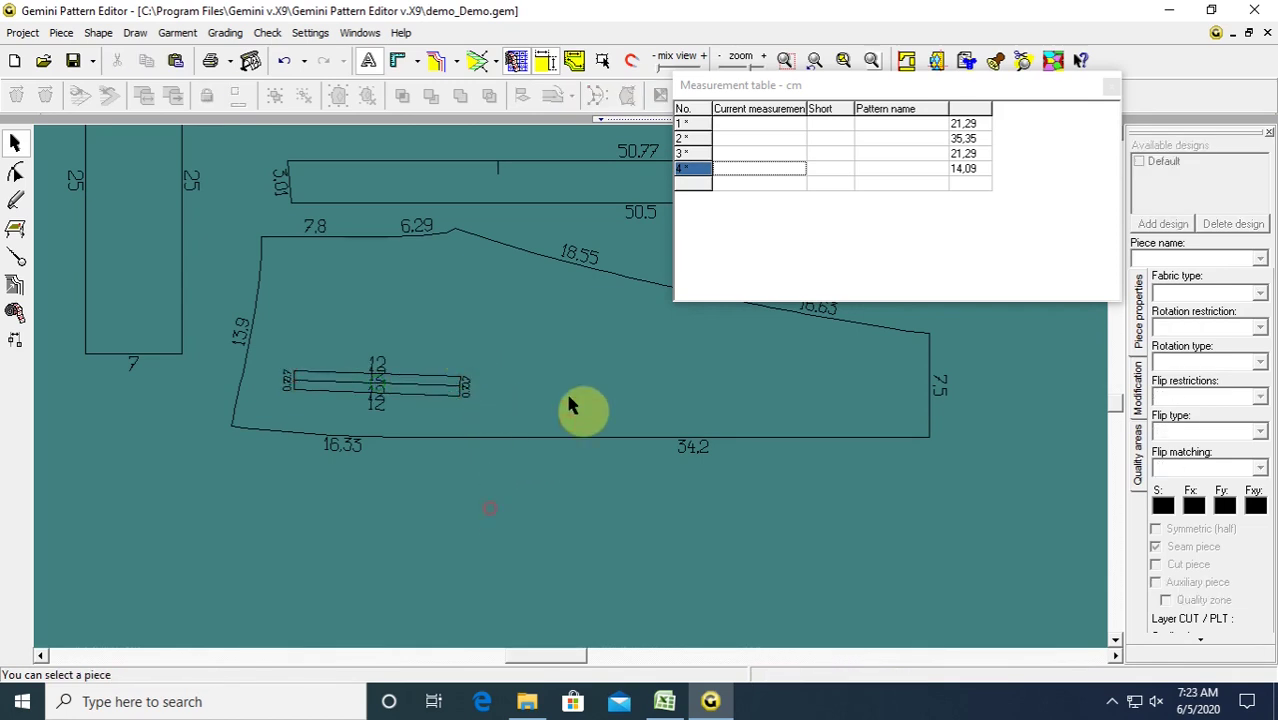
Shift the front piece slightly so the tilted pocket strips lie closer to its waist edge and side seam.
{"action": "left_click", "coordinate": [566, 364]}
{"action": "left_click_drag", "start_coordinate": [593, 356], "coordinate": [592, 361]}
{"action": "left_click", "coordinate": [534, 533]}
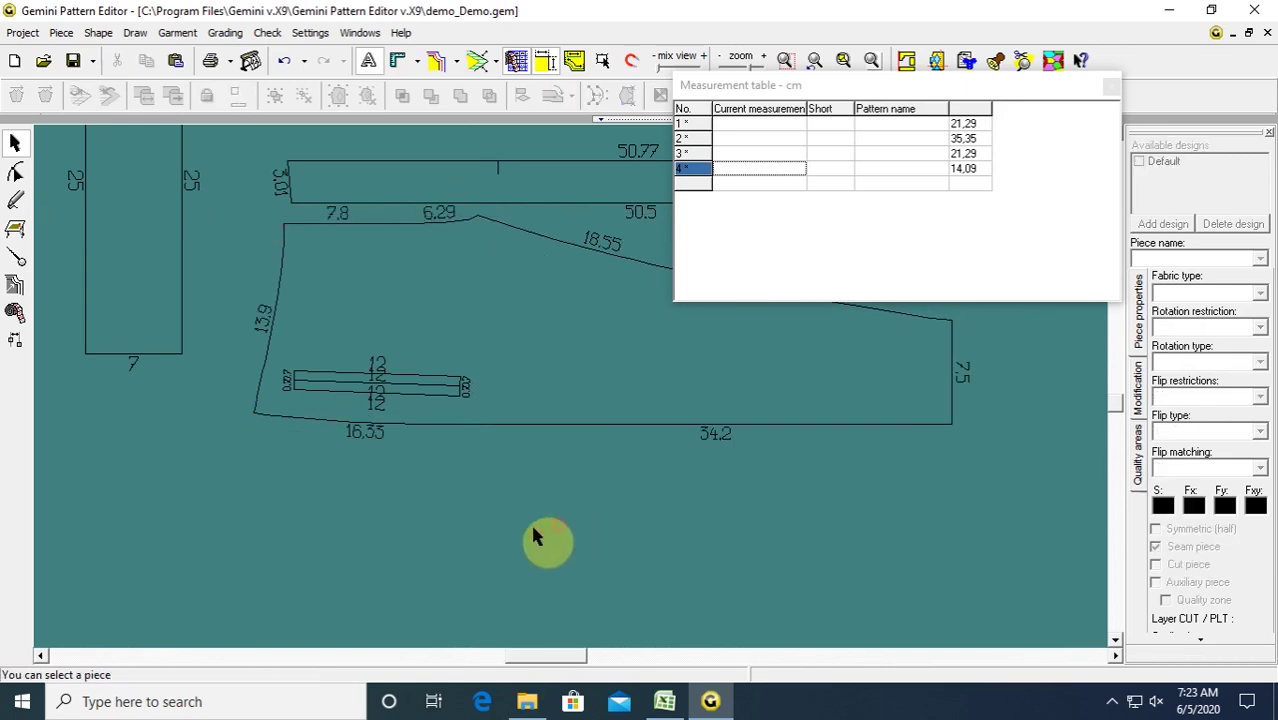
Move the long side strip up, away from the front piece.
{"action": "left_click", "coordinate": [533, 368]}
{"action": "scroll", "coordinate": [538, 361], "scroll_direction": "down", "scroll_amount": 1}
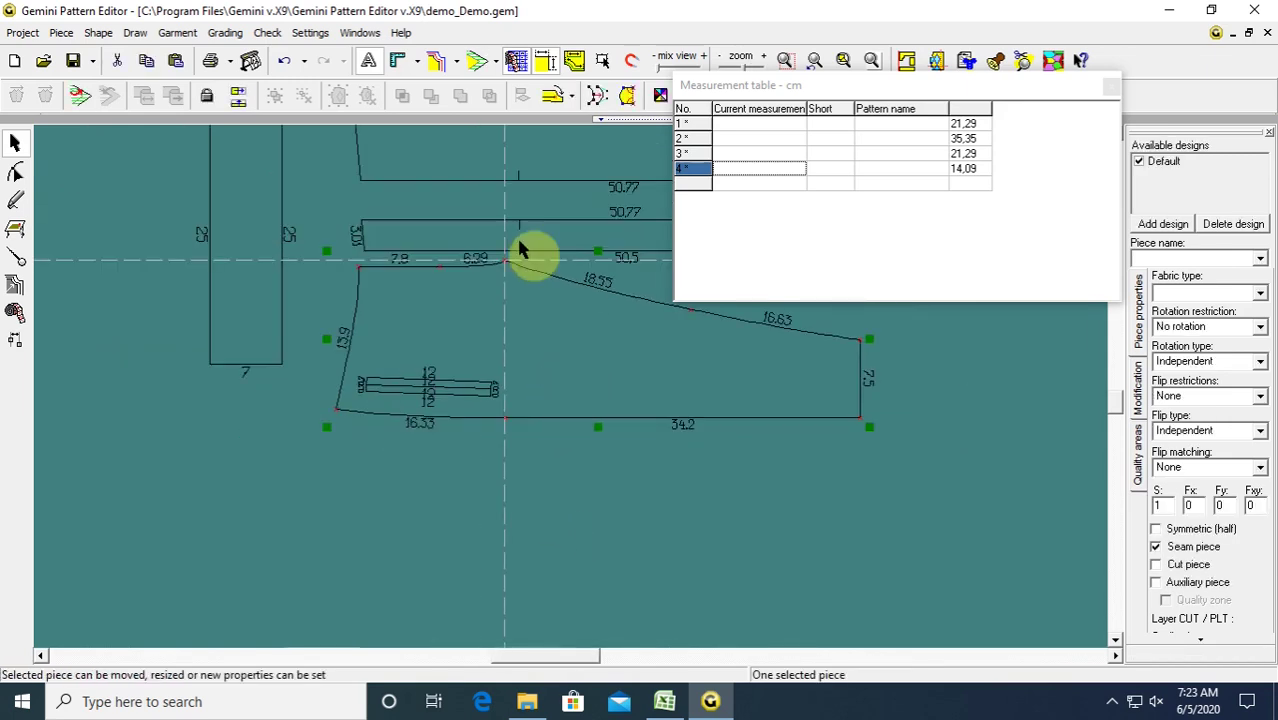
{"action": "left_click_drag", "start_coordinate": [516, 235], "coordinate": [486, 159]}
{"action": "scroll", "coordinate": [410, 268], "scroll_direction": "down", "scroll_amount": 1}
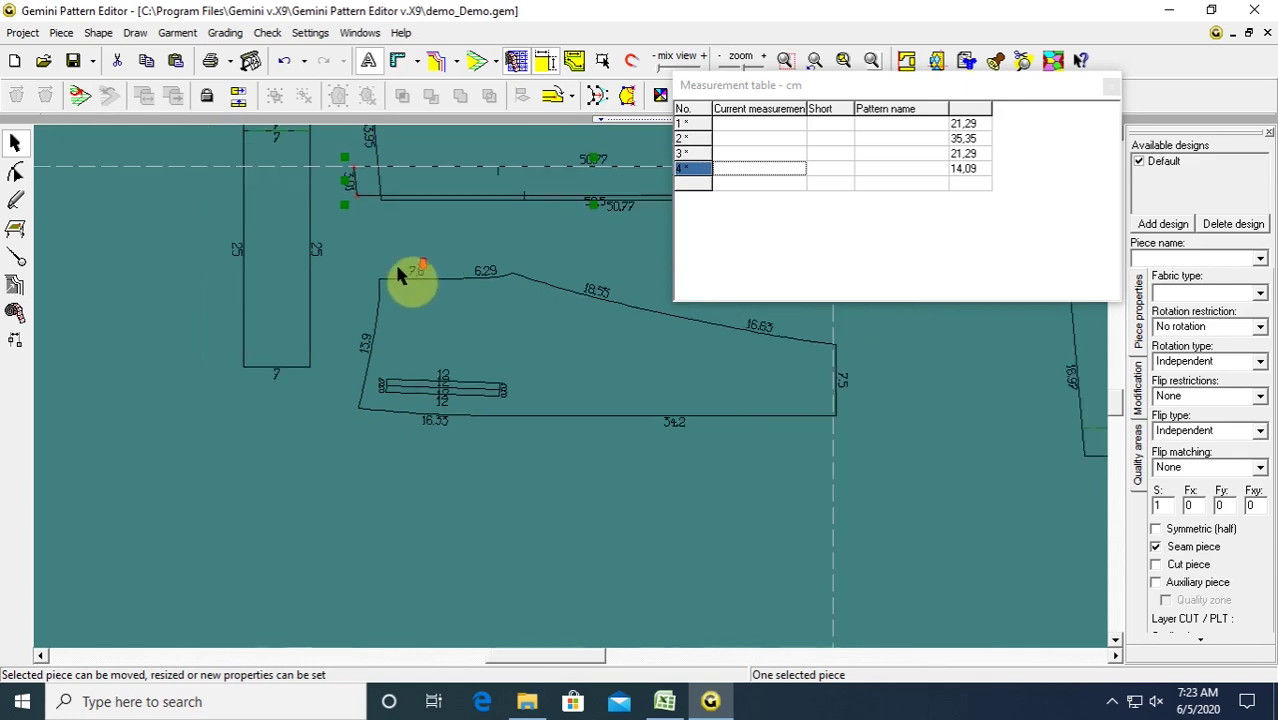
Attach the two auxiliary pocket strips to the front piece and move them together slightly lower.
{"action": "left_click_drag", "start_coordinate": [343, 226], "coordinate": [879, 512]}
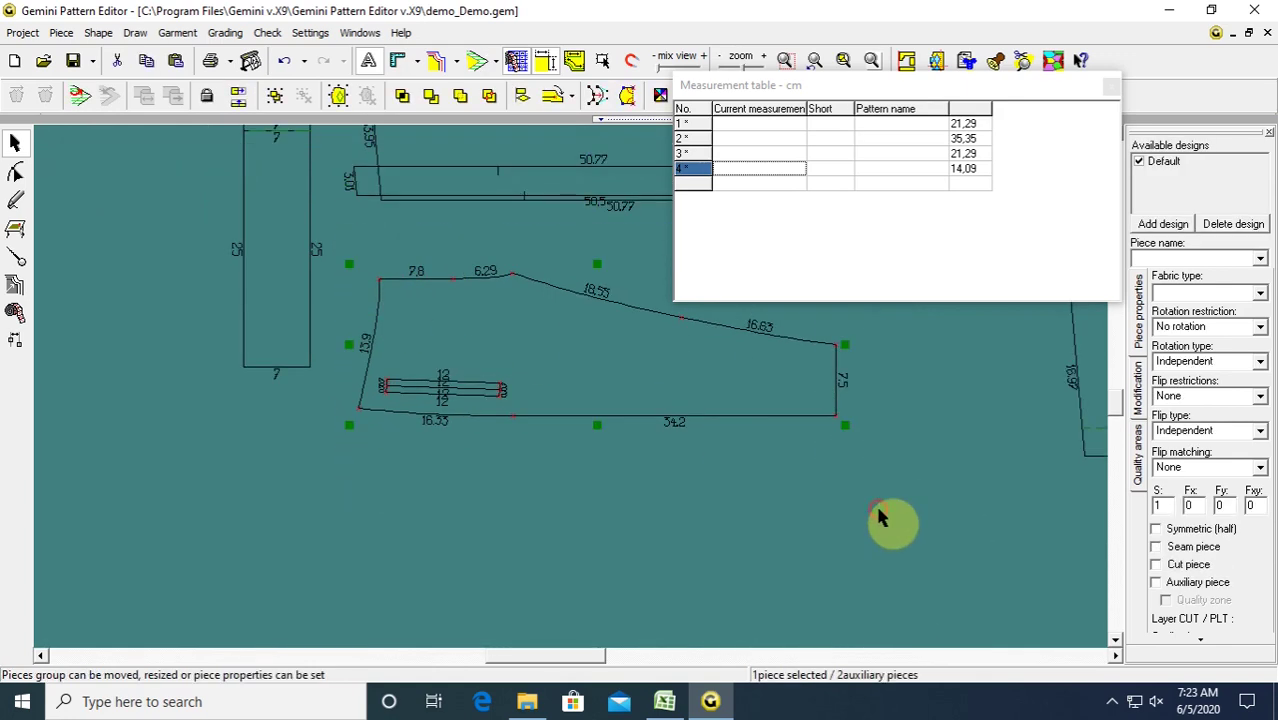
{"action": "left_click", "coordinate": [338, 97]}
{"action": "left_click_drag", "start_coordinate": [616, 365], "coordinate": [557, 452]}
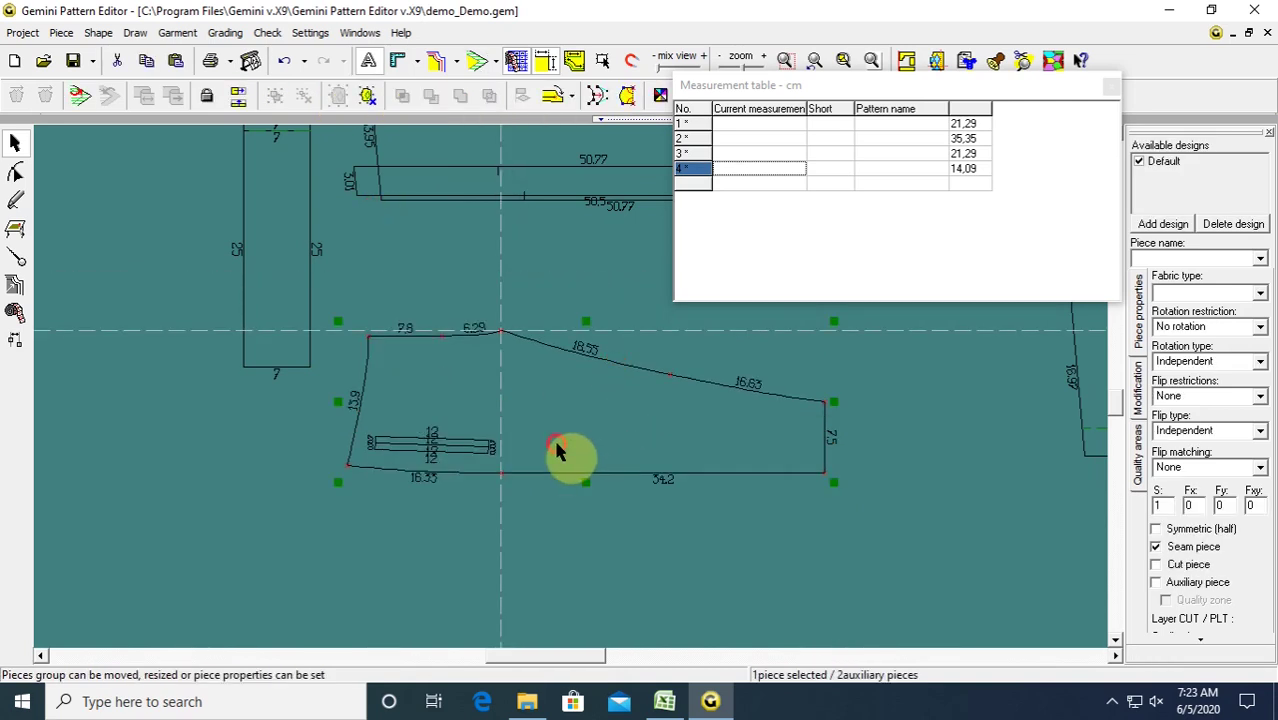
Hide the segment length labels and nudge the front piece with its attached pocket.
{"action": "left_click", "coordinate": [460, 281]}
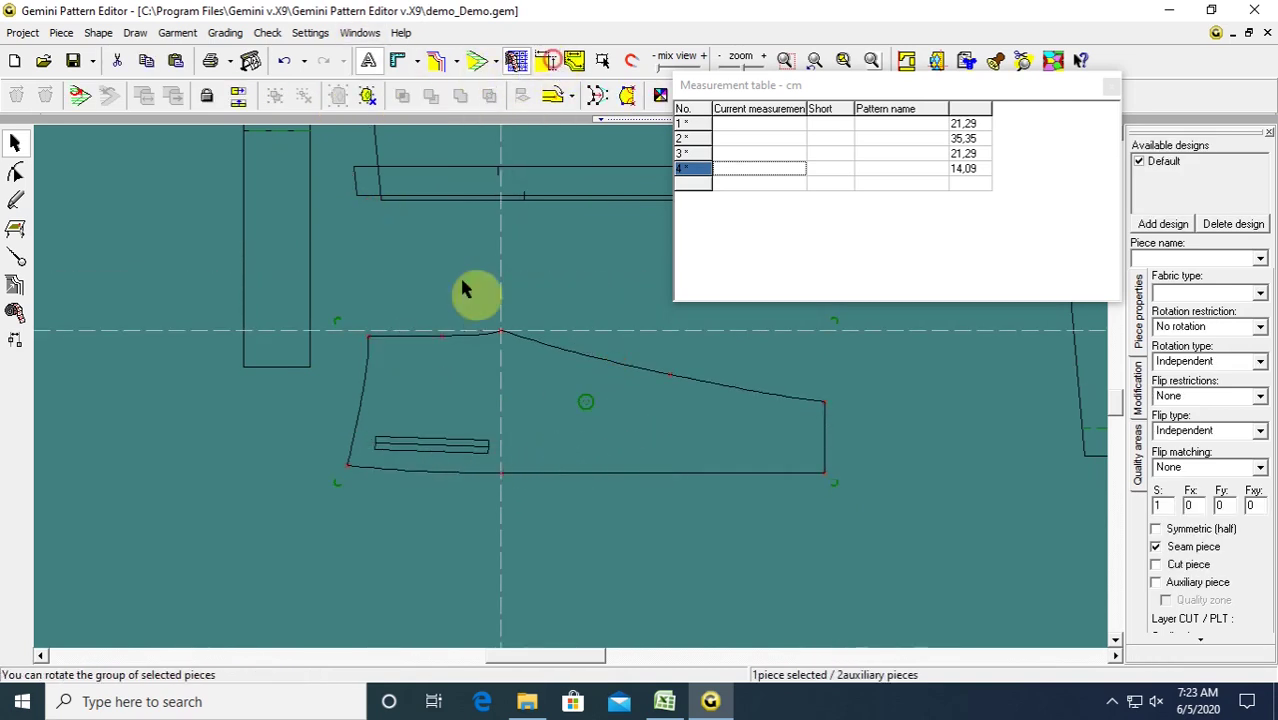
{"action": "left_click", "coordinate": [490, 430]}
{"action": "scroll", "coordinate": [448, 422], "scroll_direction": "up", "scroll_amount": 3}
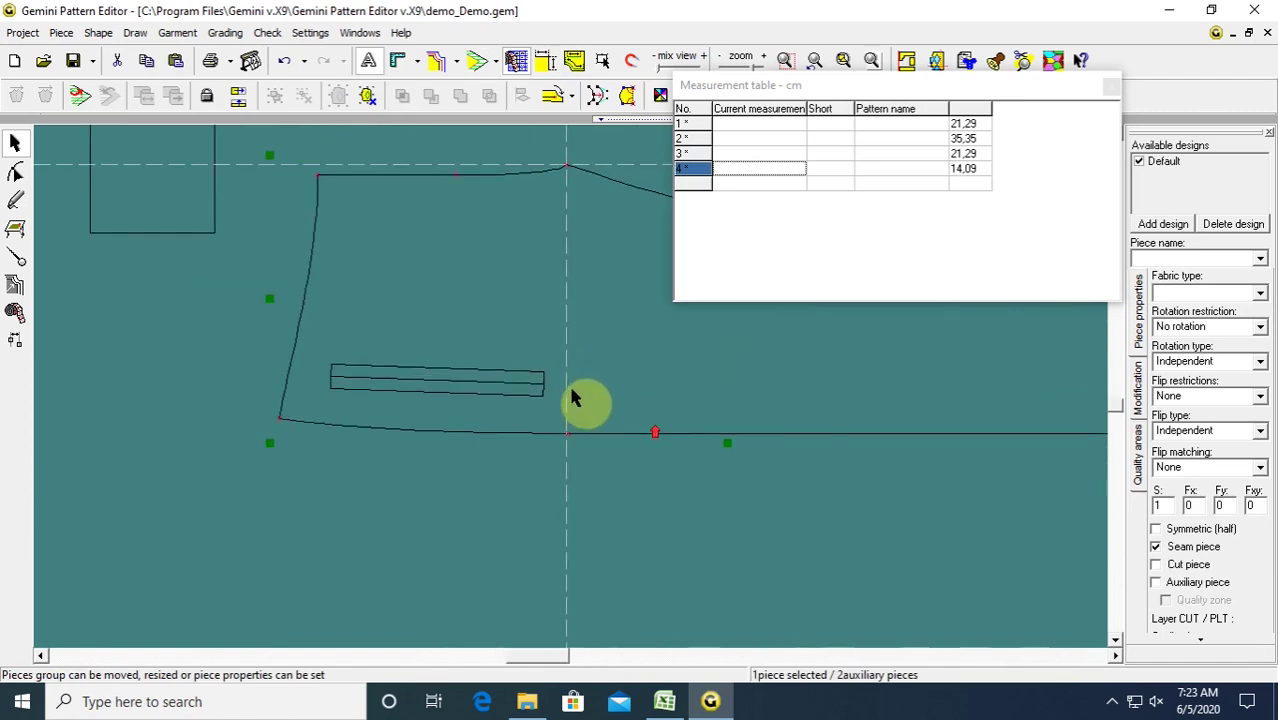
{"action": "left_click_drag", "start_coordinate": [560, 302], "coordinate": [541, 311]}
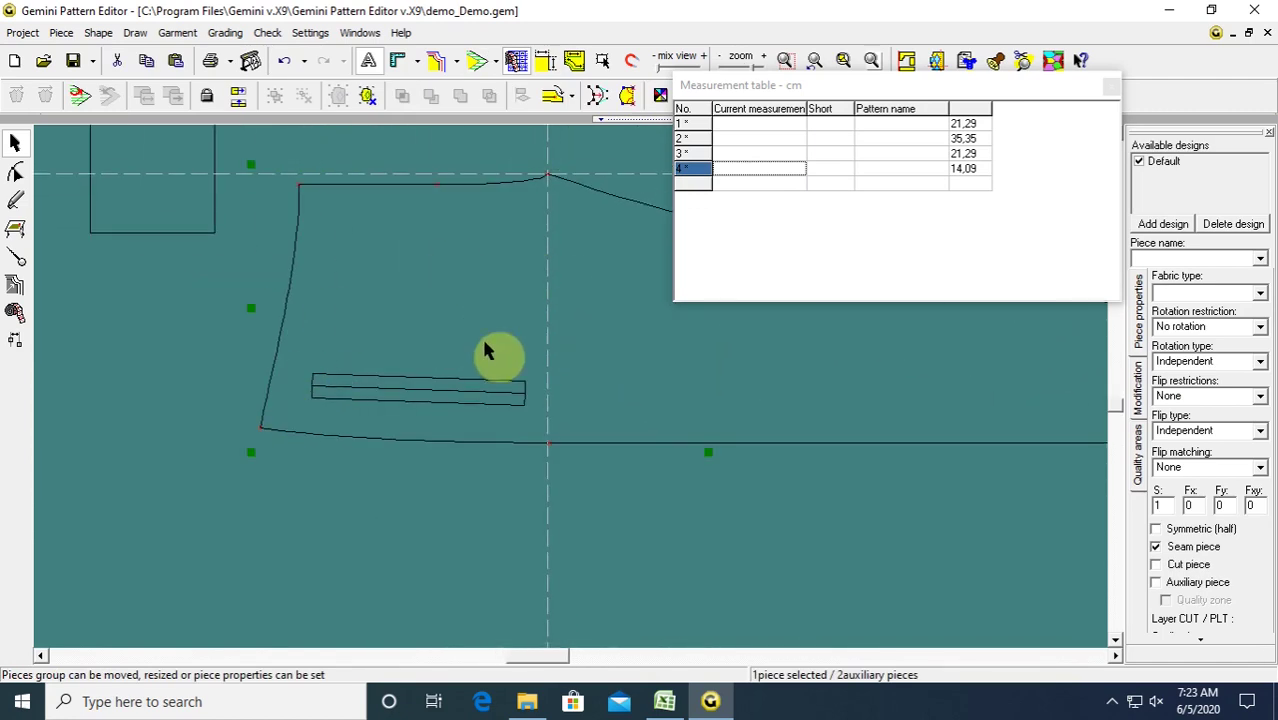
Draw an open two-segment line around the pocket, from the side seam near the waist to an apex about 9 cm up and back to the seam.
{"action": "left_click", "coordinate": [16, 203]}
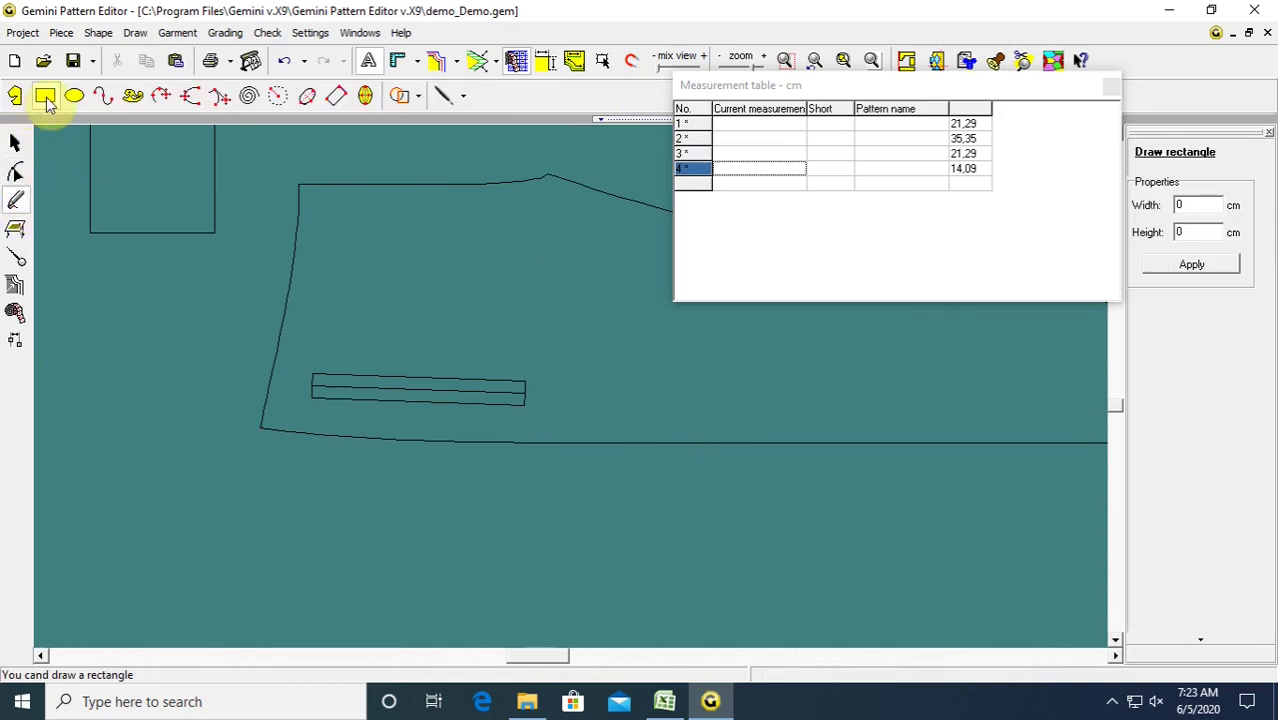
{"action": "left_click", "coordinate": [16, 100]}
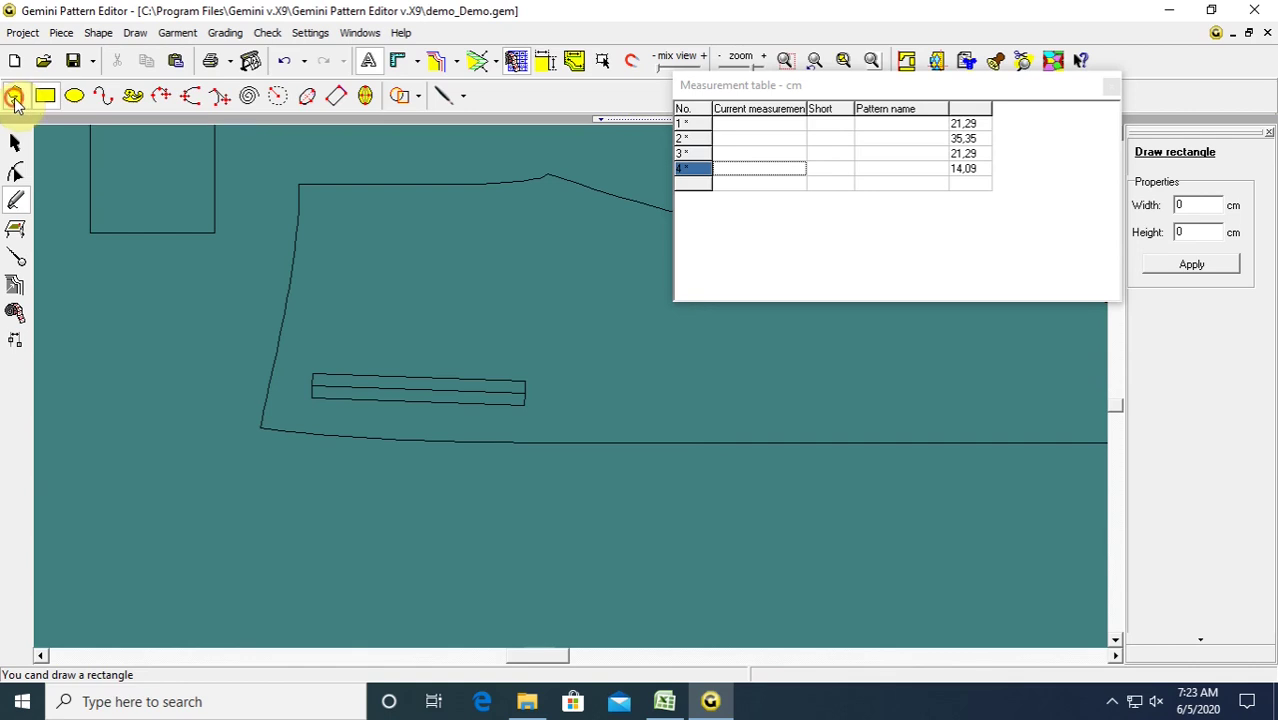
{"action": "left_click", "coordinate": [279, 428]}
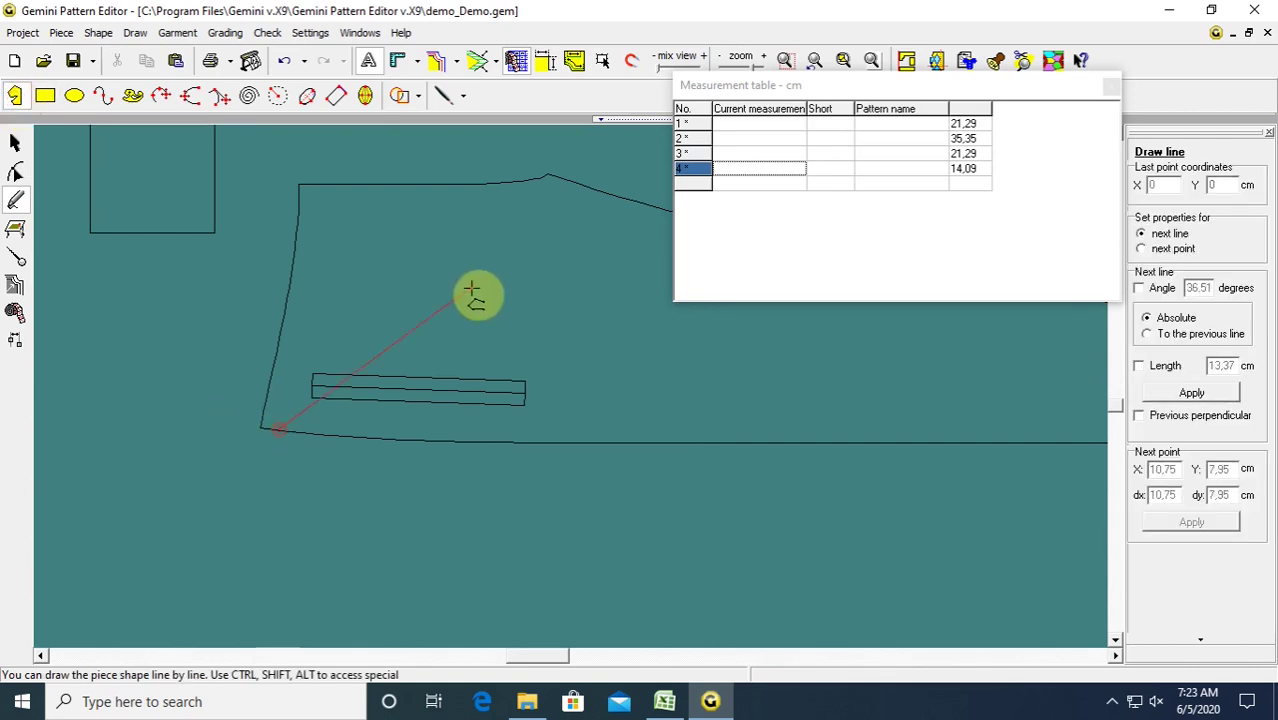
{"action": "left_click", "coordinate": [418, 270]}
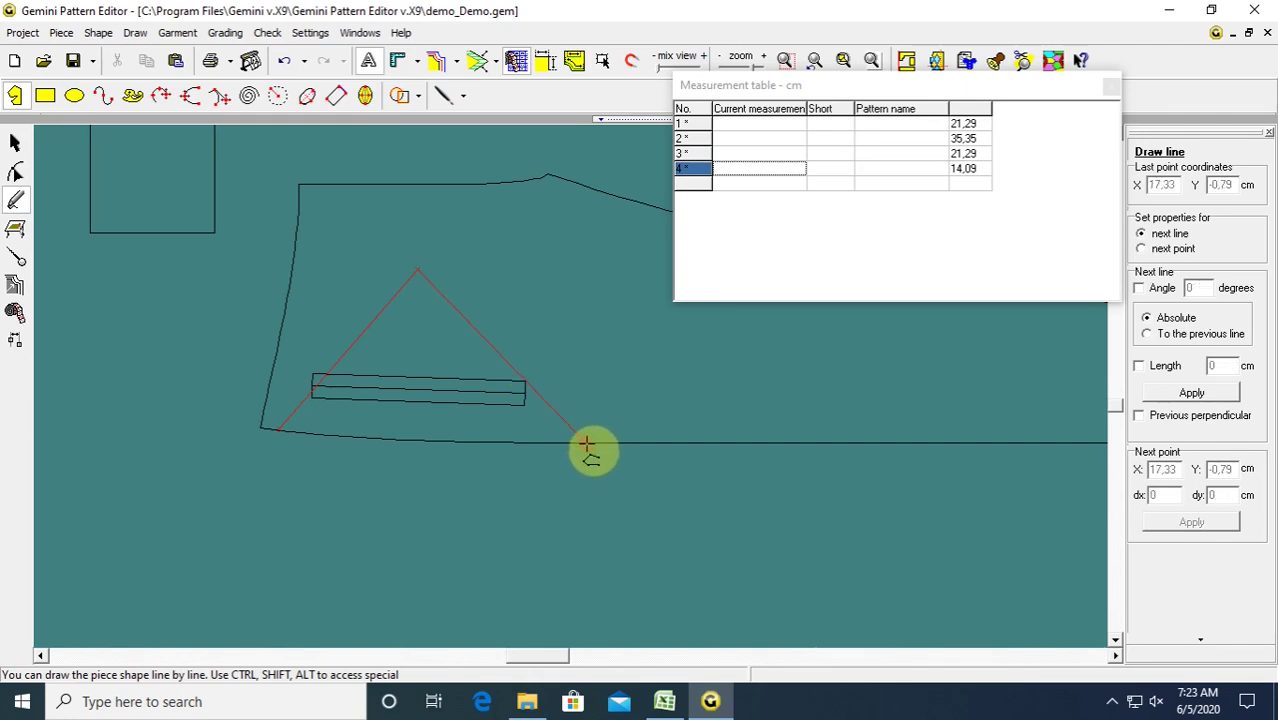
{"action": "double_click", "coordinate": [587, 443]}
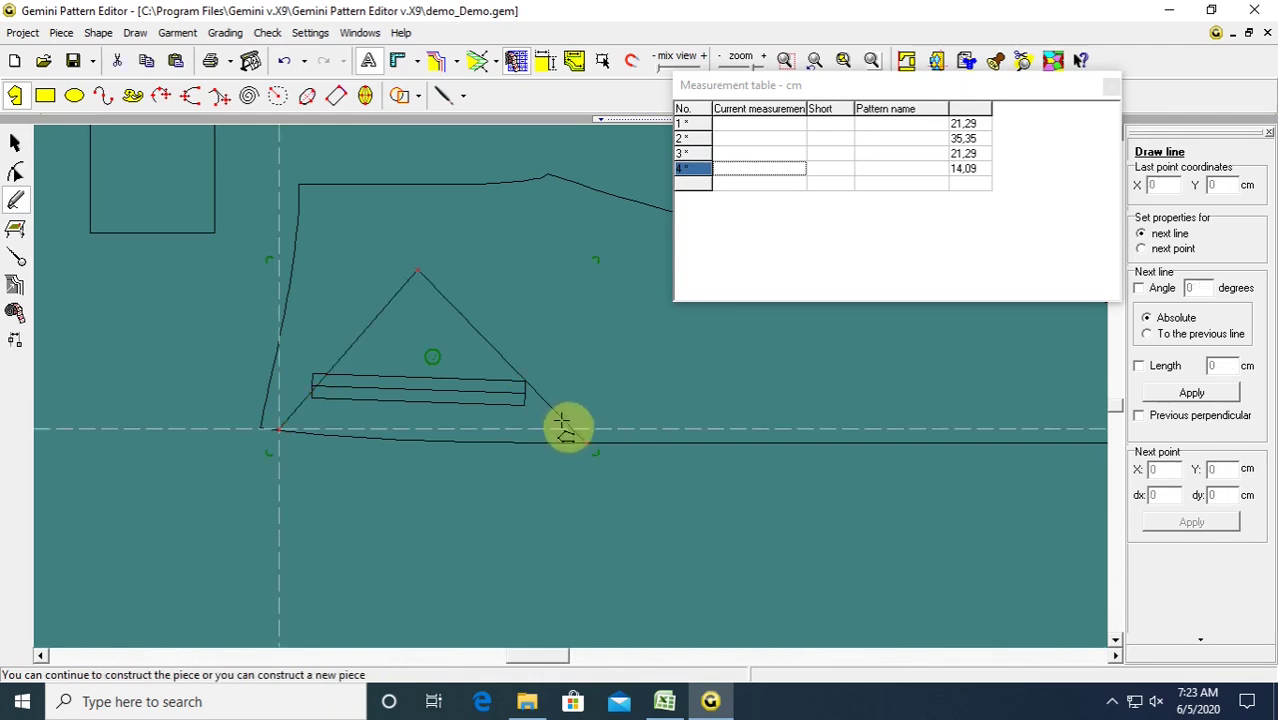
Convert the apex of the two-segment pocket line into a smooth curve point so the outline becomes an arch.
{"action": "left_click", "coordinate": [15, 174]}
{"action": "left_click", "coordinate": [362, 327]}
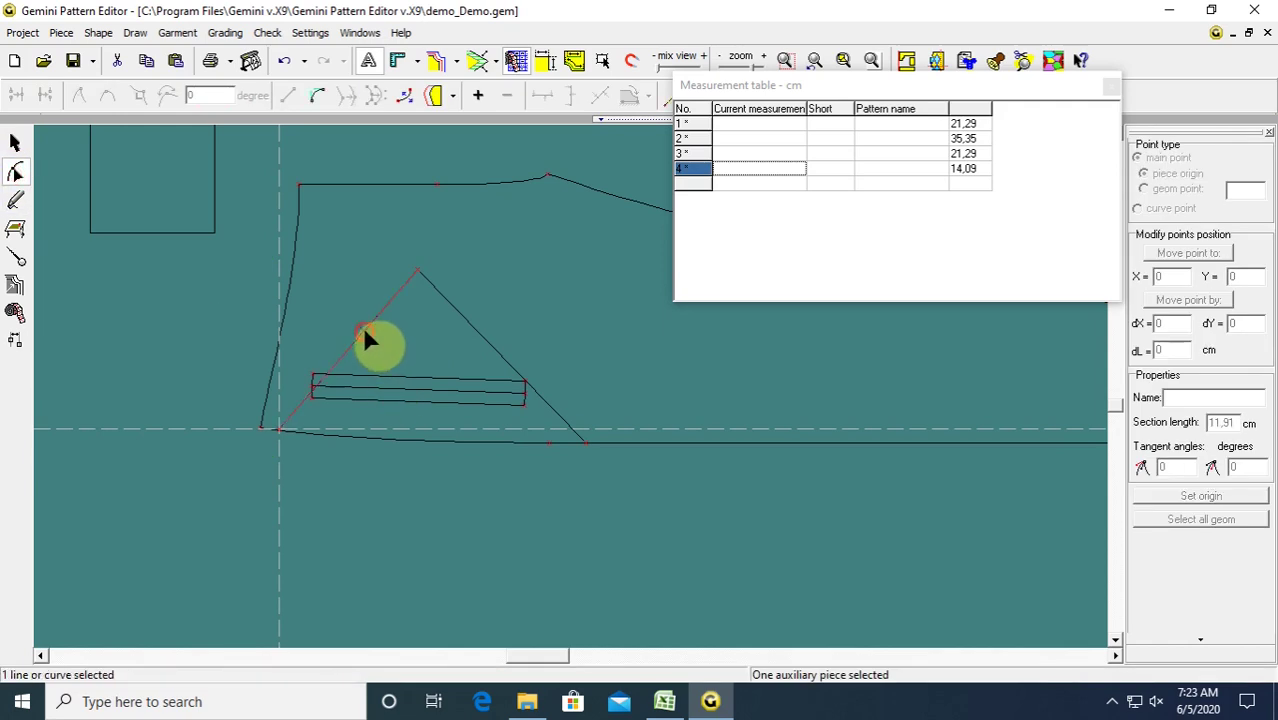
{"action": "left_click", "coordinate": [470, 323]}
{"action": "left_click", "coordinate": [405, 283]}
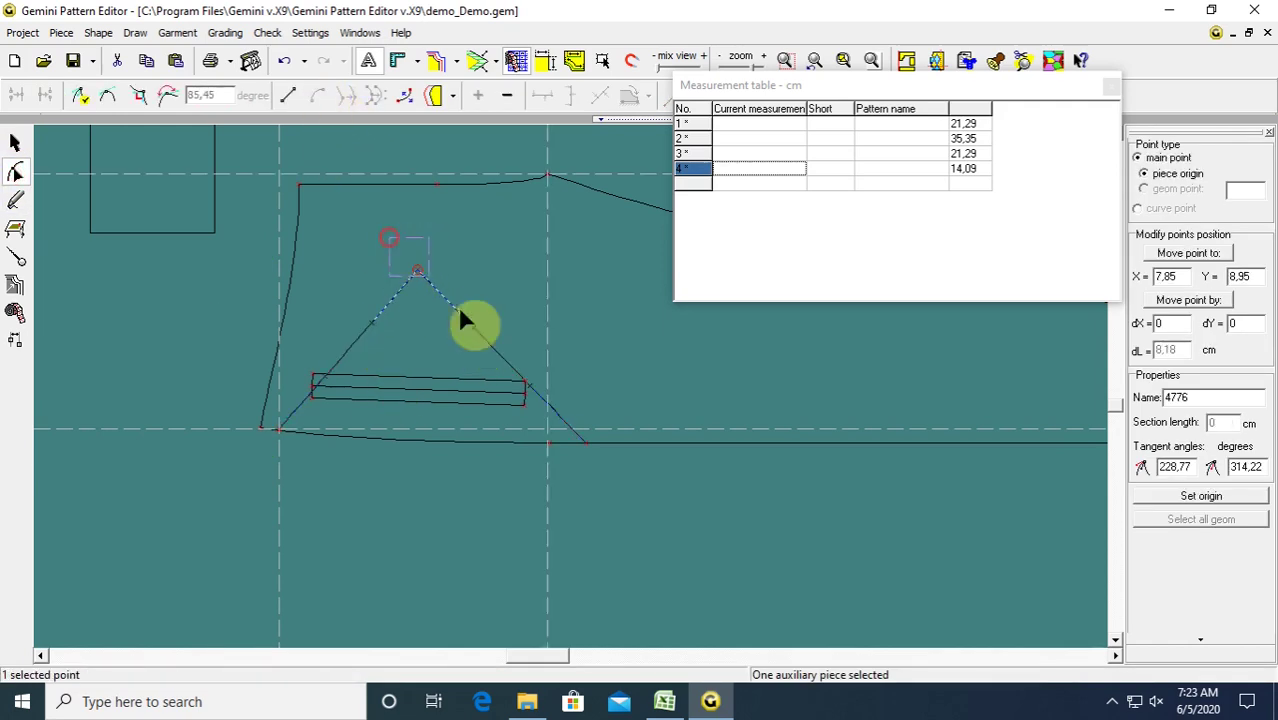
{"action": "left_click", "coordinate": [111, 97]}
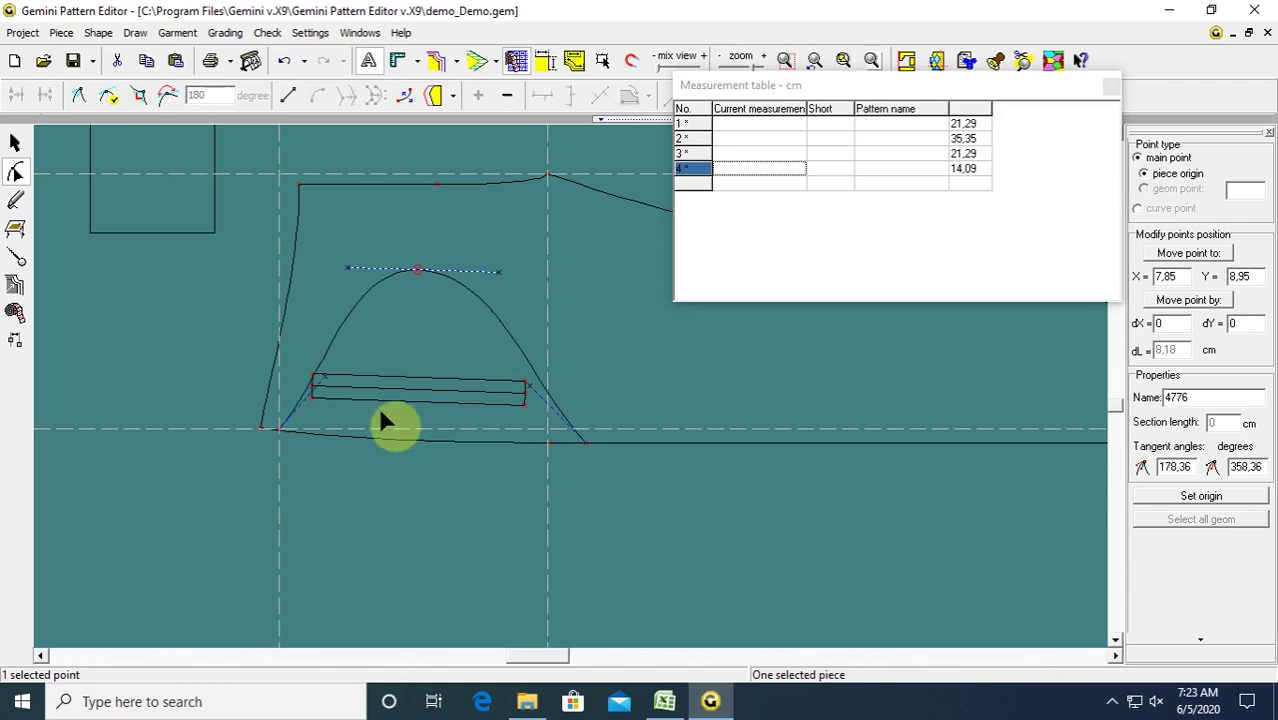
Steepen the tangent at the pocket curve's waist-side end point to about 77 degrees.
{"action": "scroll", "coordinate": [512, 378], "scroll_direction": "up", "scroll_amount": 1}
{"action": "left_click", "coordinate": [462, 362]}
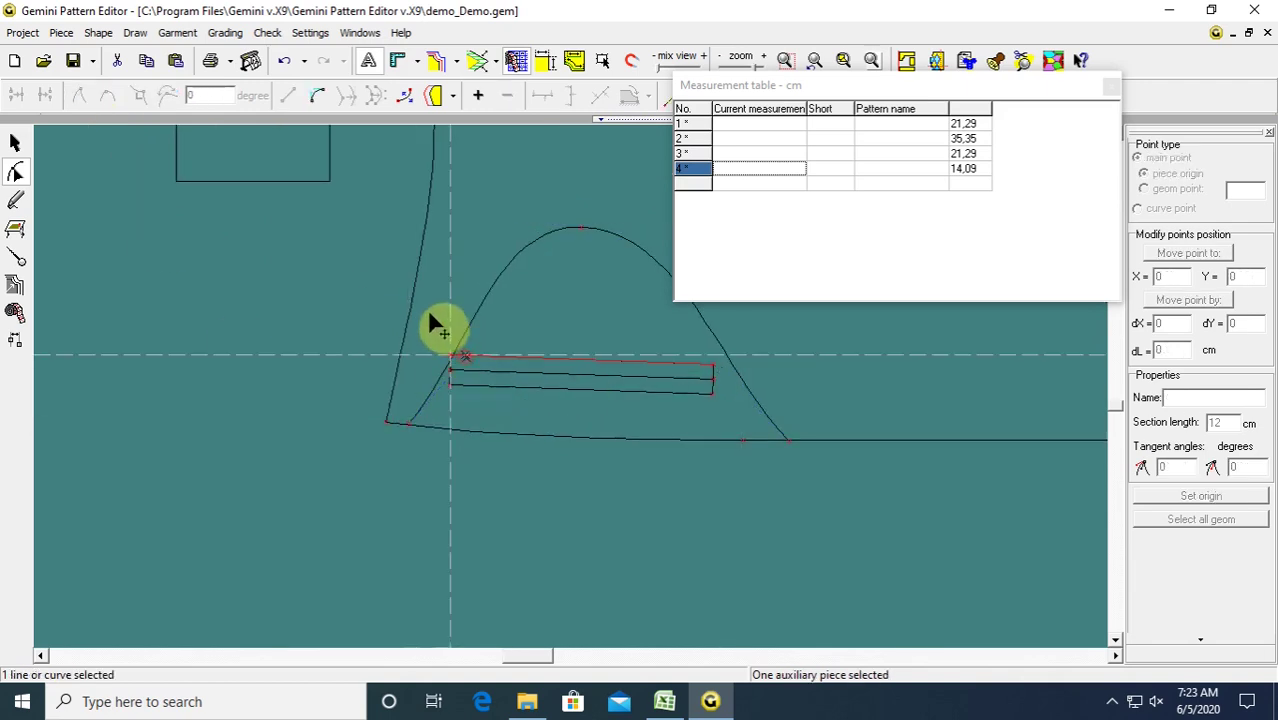
{"action": "left_click", "coordinate": [405, 412]}
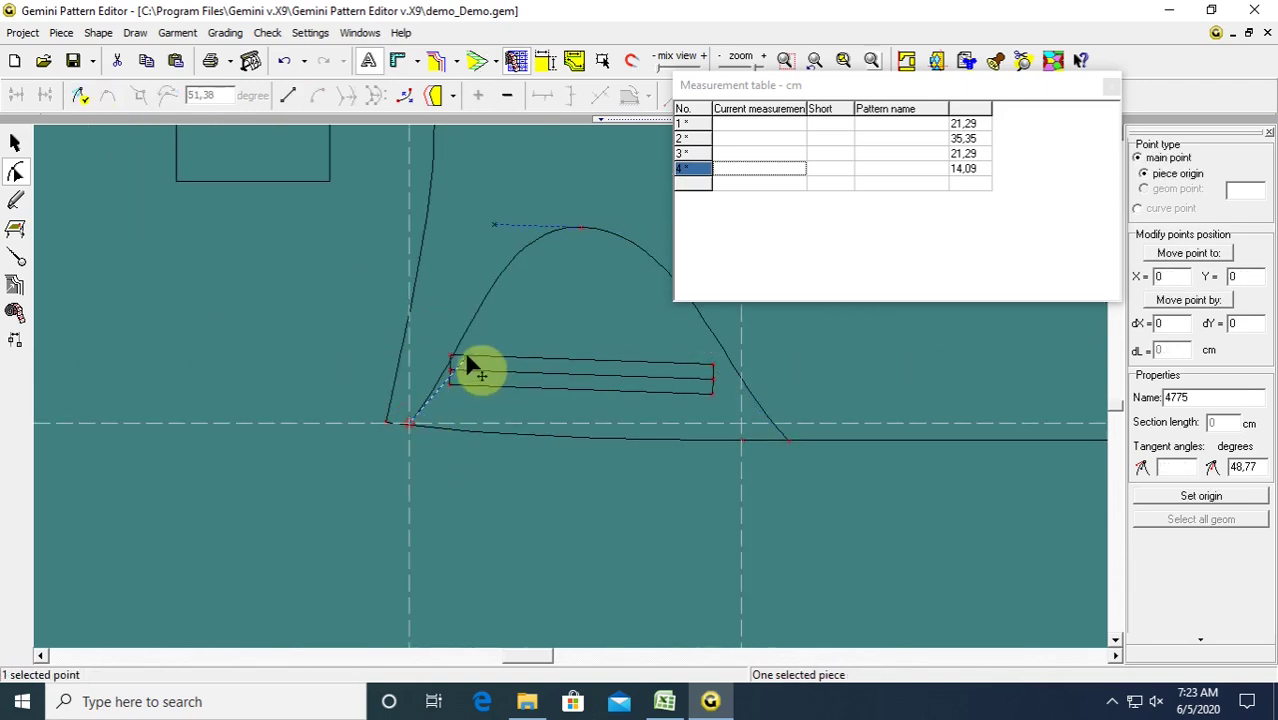
{"action": "left_click_drag", "start_coordinate": [461, 351], "coordinate": [453, 234]}
{"action": "left_click", "coordinate": [453, 234]}
{"action": "scroll", "coordinate": [687, 345], "scroll_direction": "down", "scroll_amount": 1}
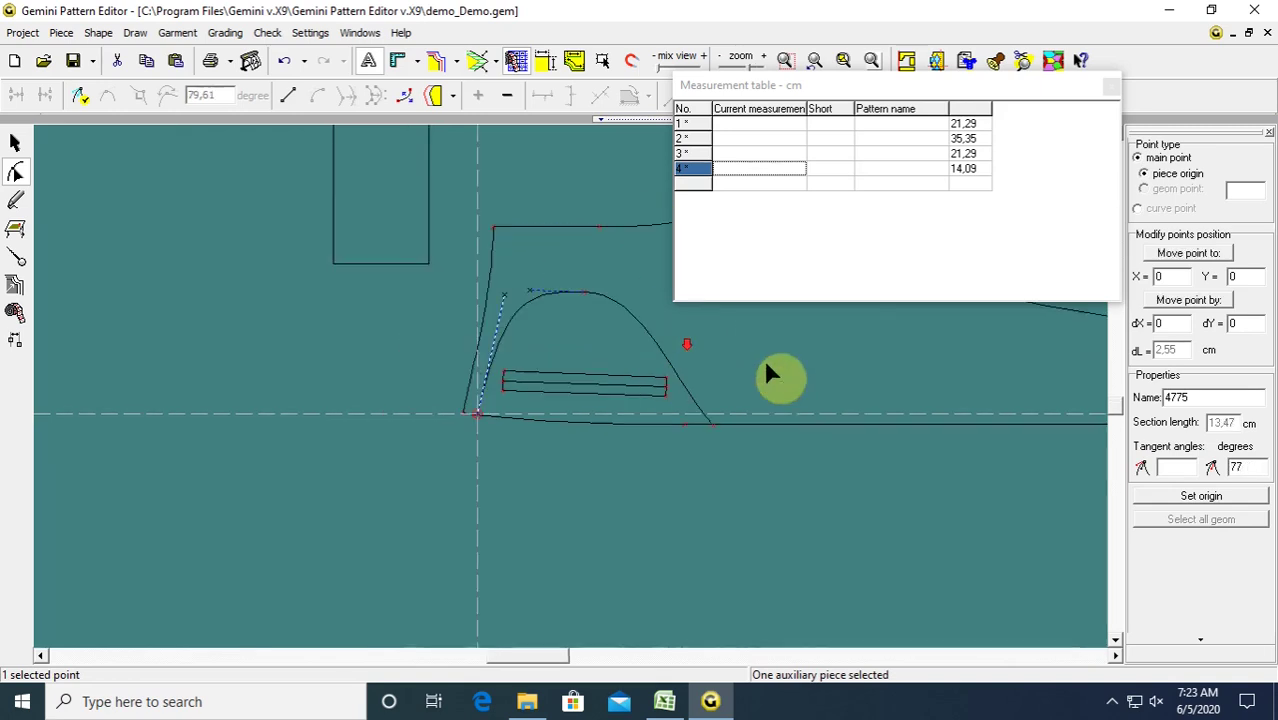
Round the pocket curve by making its hem-side end tangent about 88 degrees, tilting the apex tangent about 5 degrees and steepening the waist-side tangent.
{"action": "scroll", "coordinate": [802, 342], "scroll_direction": "up", "scroll_amount": 1}
{"action": "left_click_drag", "start_coordinate": [236, 270], "coordinate": [362, 330]}
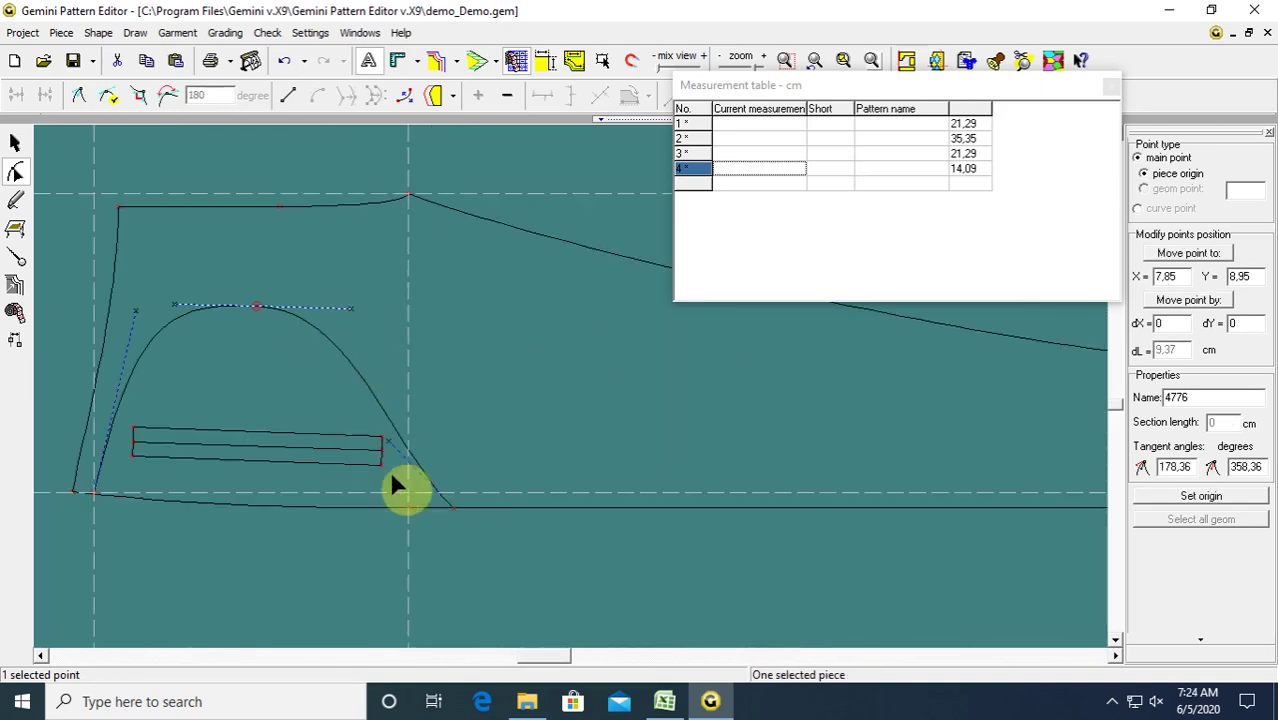
{"action": "left_click_drag", "start_coordinate": [455, 508], "coordinate": [459, 343]}
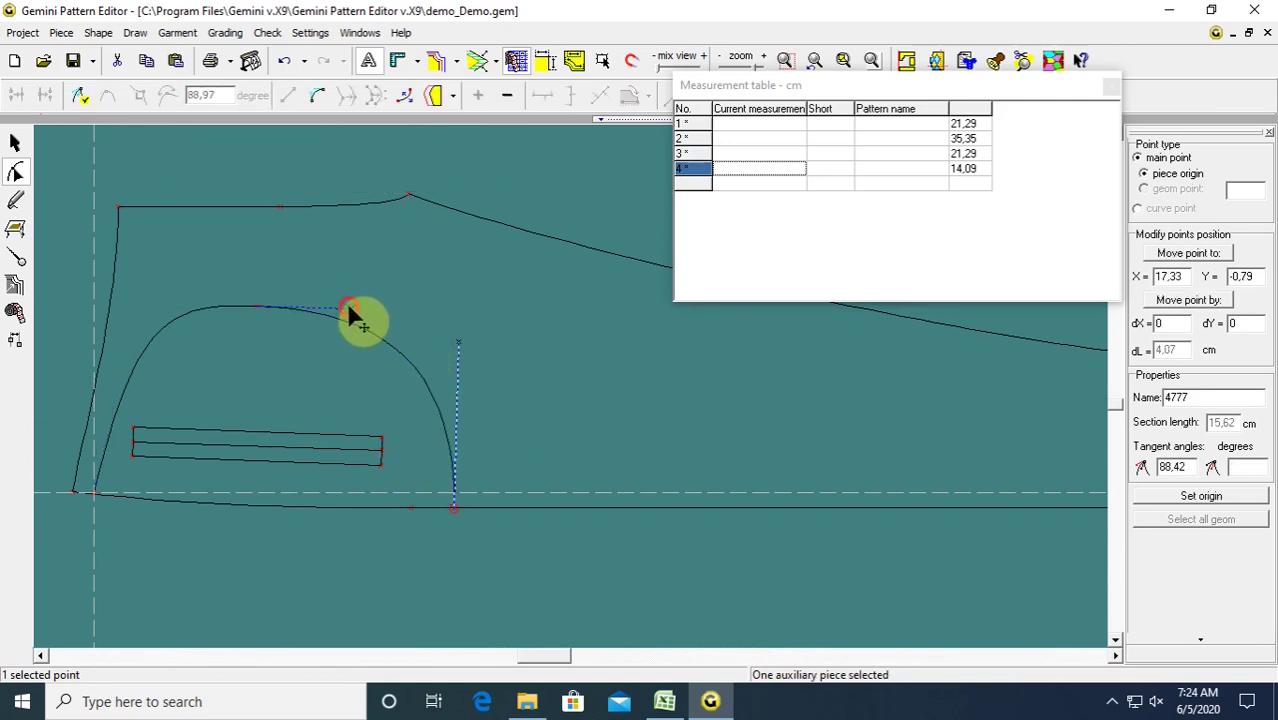
{"action": "left_click_drag", "start_coordinate": [349, 307], "coordinate": [358, 297]}
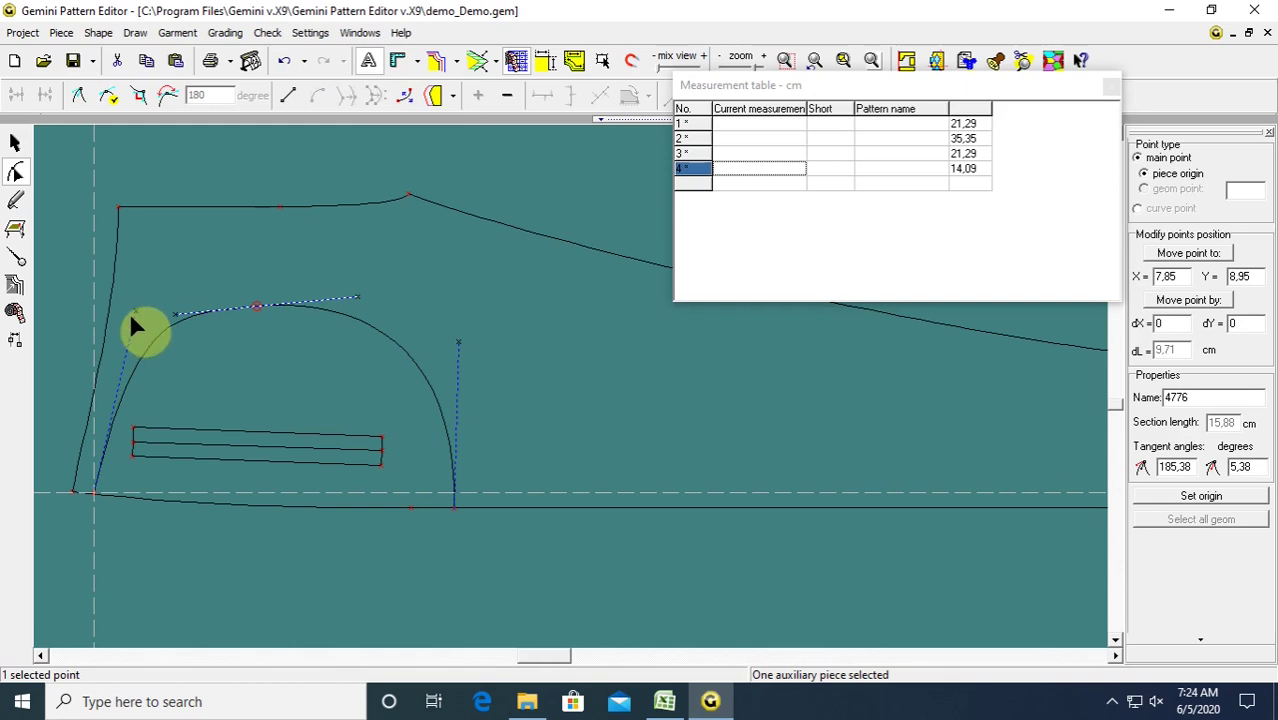
{"action": "left_click_drag", "start_coordinate": [138, 310], "coordinate": [115, 340]}
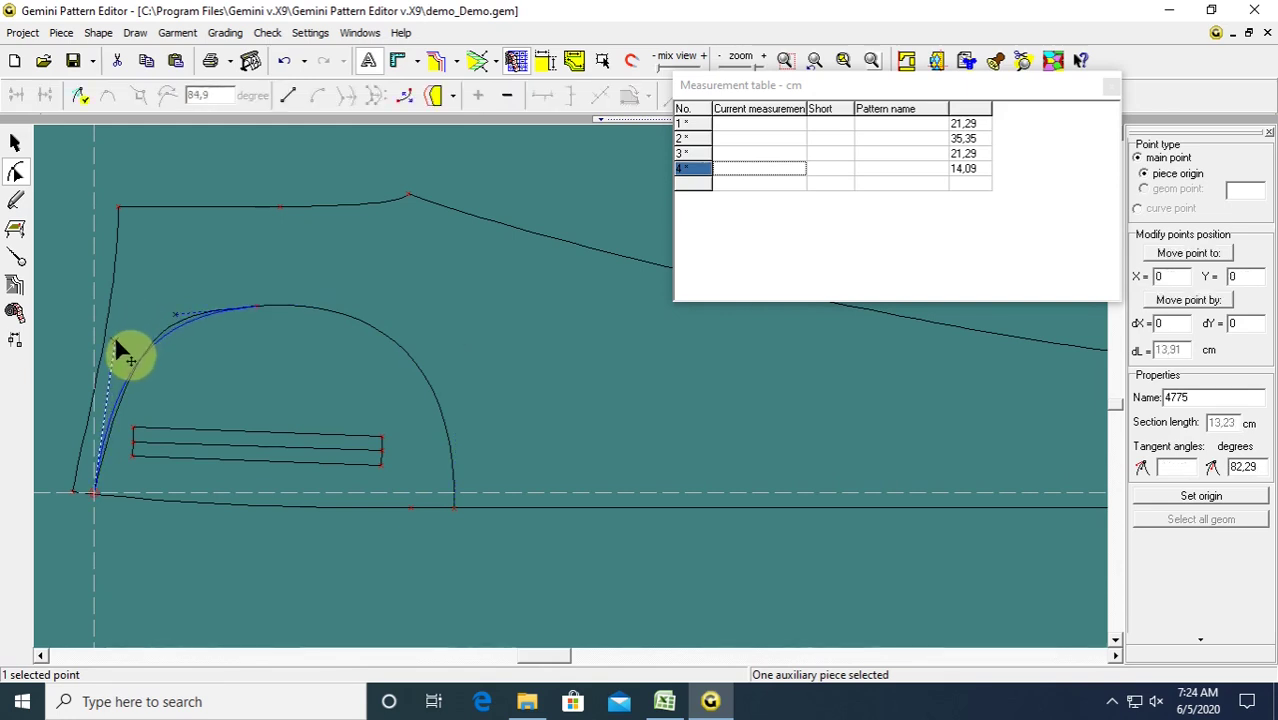
{"action": "left_click", "coordinate": [68, 335]}
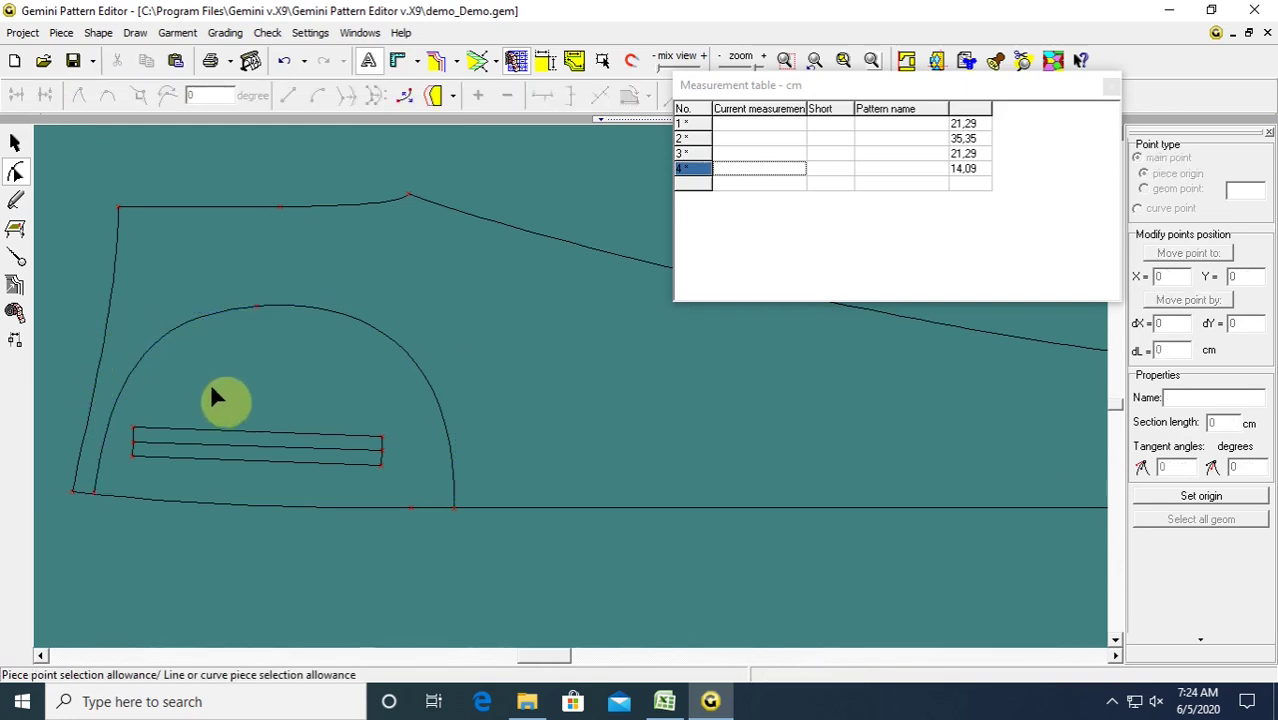
Check the pocket shape in the Excel technical sketch, then bulge the pocket curve's hem-side end outward with a tangent of about 68 degrees.
{"action": "scroll", "coordinate": [222, 391], "scroll_direction": "down", "scroll_amount": 2}
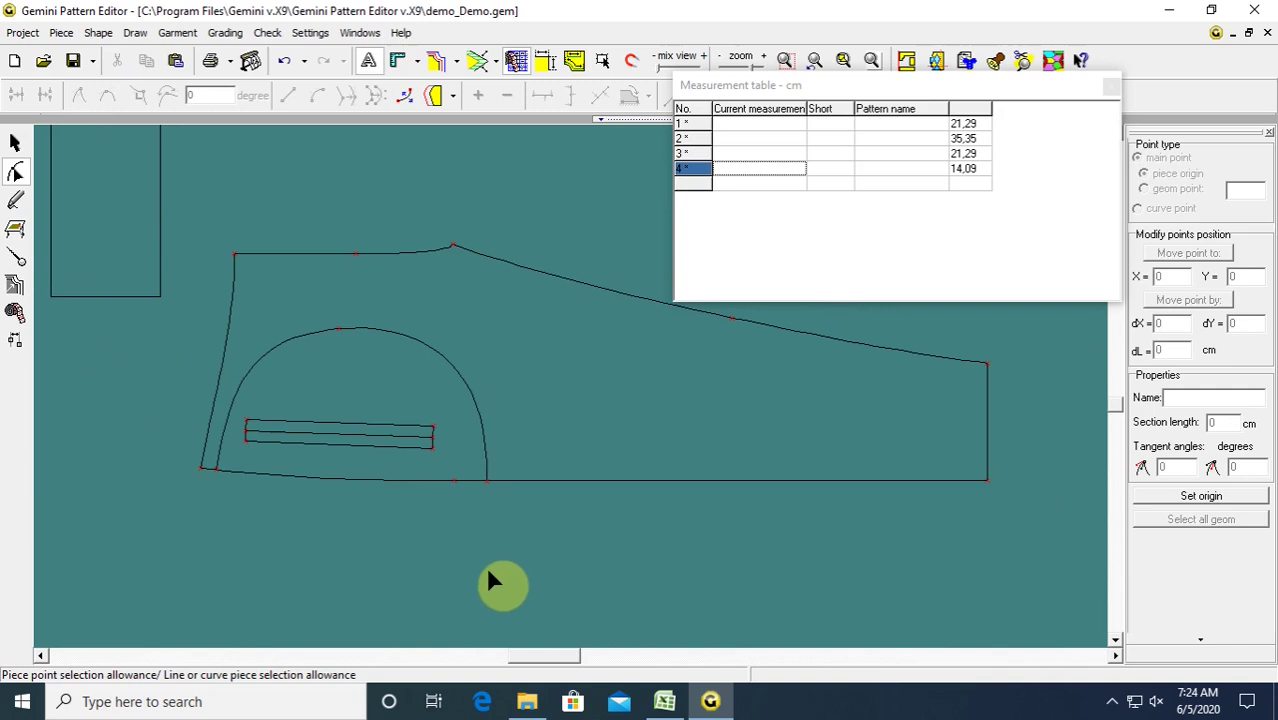
{"action": "left_click", "coordinate": [664, 701]}
{"action": "scroll", "coordinate": [440, 480], "scroll_direction": "down", "scroll_amount": 2}
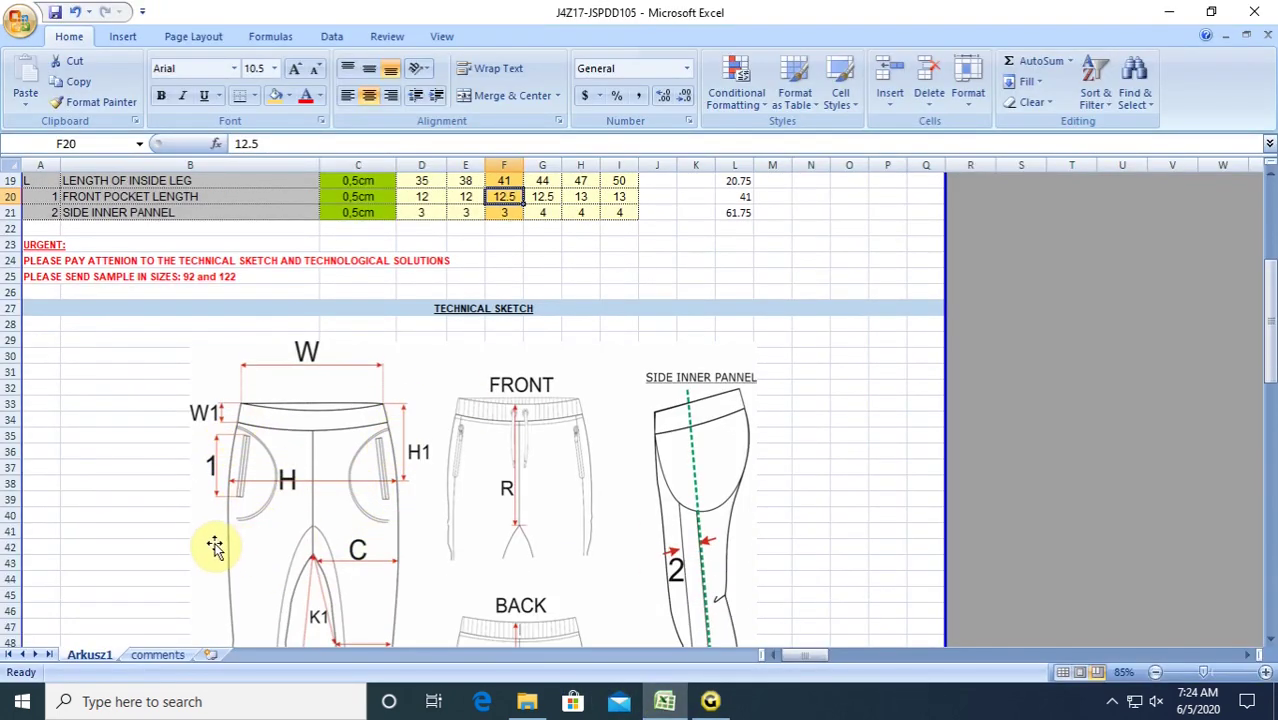
{"action": "left_click", "coordinate": [710, 701]}
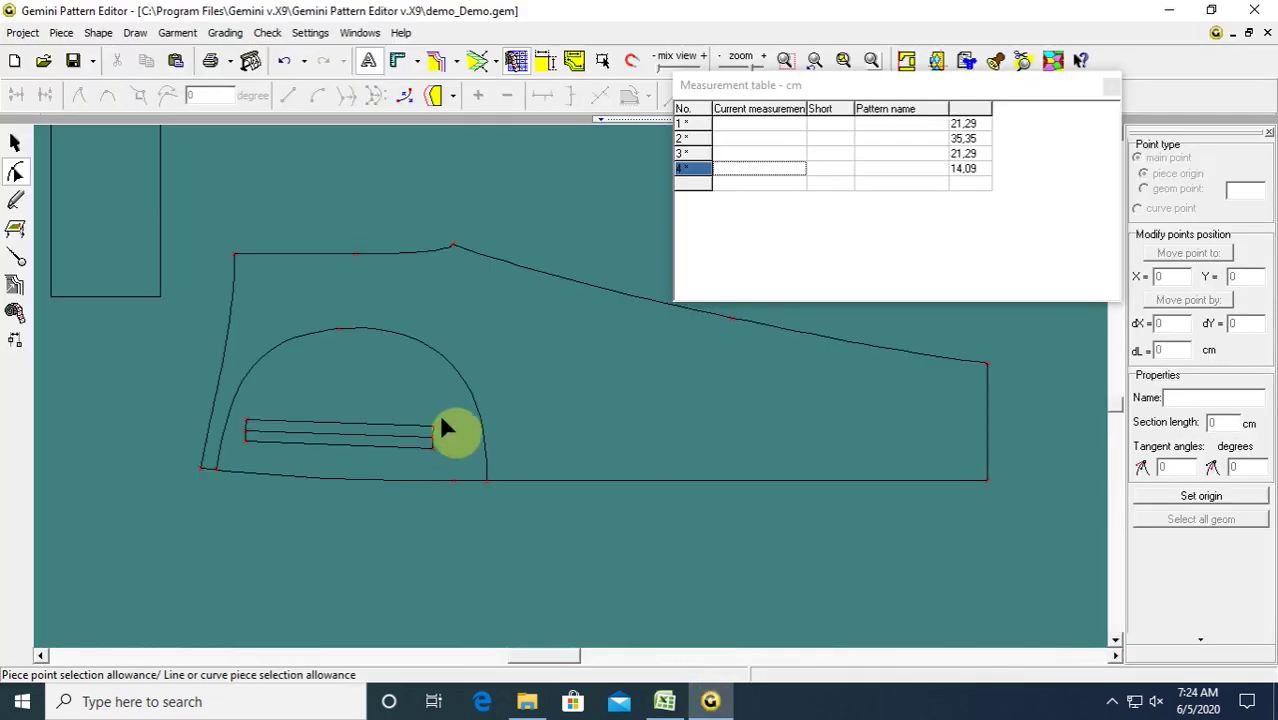
{"action": "scroll", "coordinate": [441, 414], "scroll_direction": "up", "scroll_amount": 1}
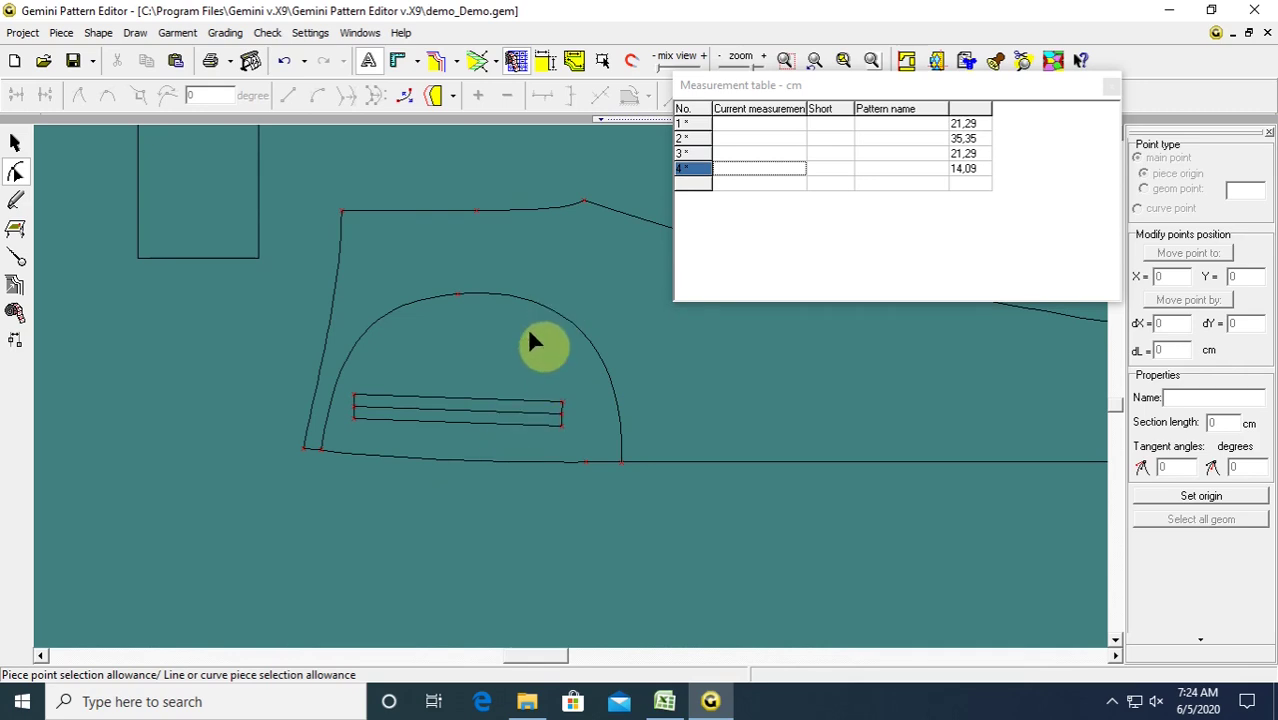
{"action": "left_click", "coordinate": [457, 293]}
{"action": "left_click_drag", "start_coordinate": [617, 322], "coordinate": [689, 297]}
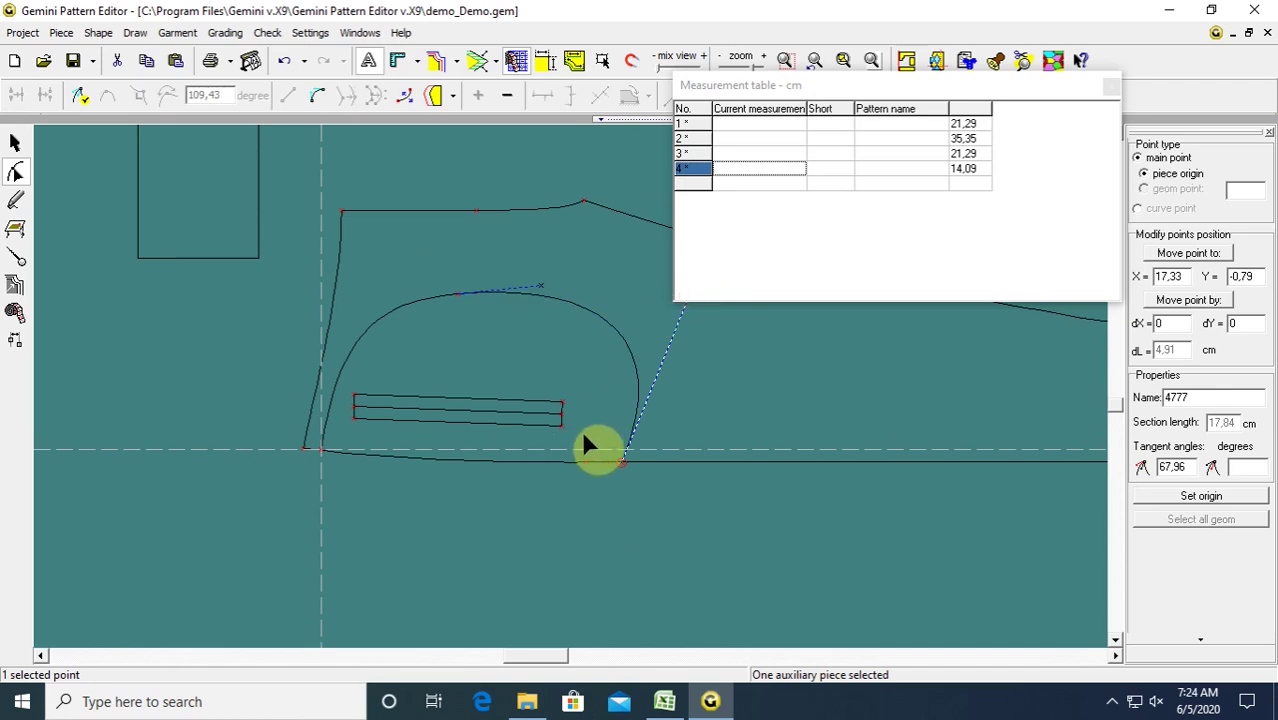
{"action": "left_click_drag", "start_coordinate": [544, 284], "coordinate": [551, 278]}
{"action": "left_click", "coordinate": [329, 331]}
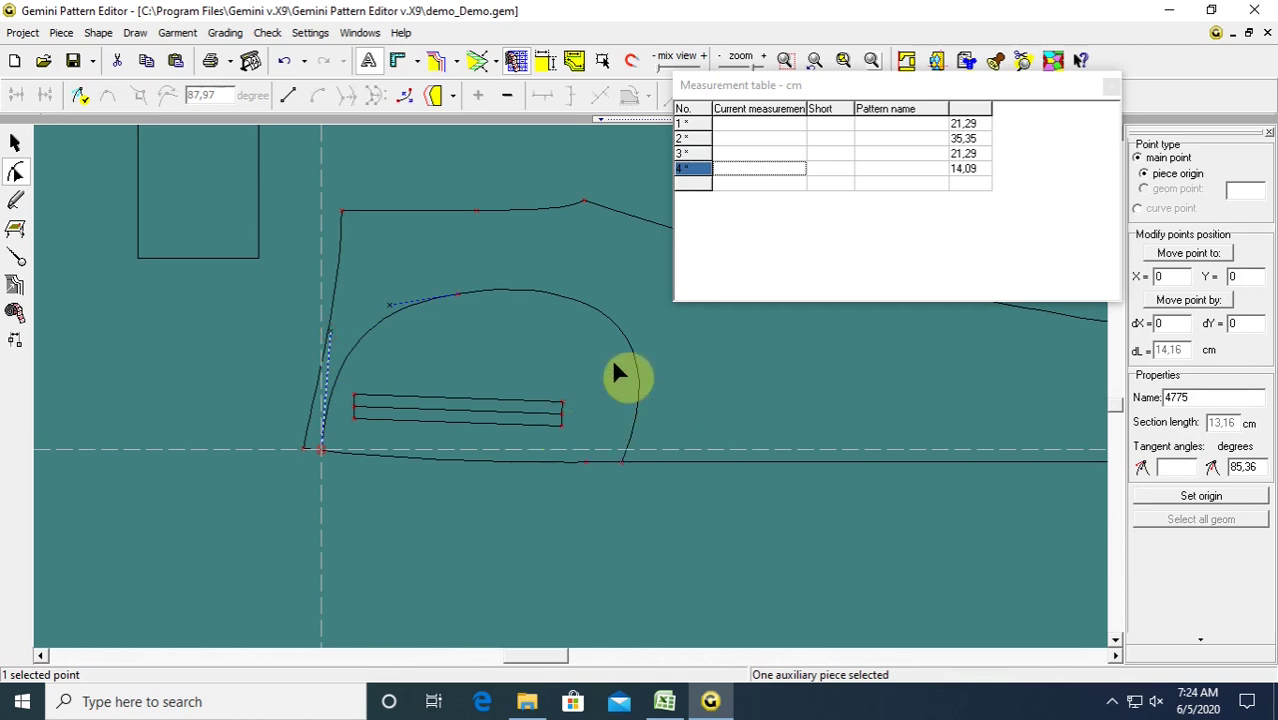
{"action": "left_click", "coordinate": [617, 504]}
{"action": "scroll", "coordinate": [630, 391], "scroll_direction": "down", "scroll_amount": 2}
{"action": "scroll", "coordinate": [782, 376], "scroll_direction": "up", "scroll_amount": 1}
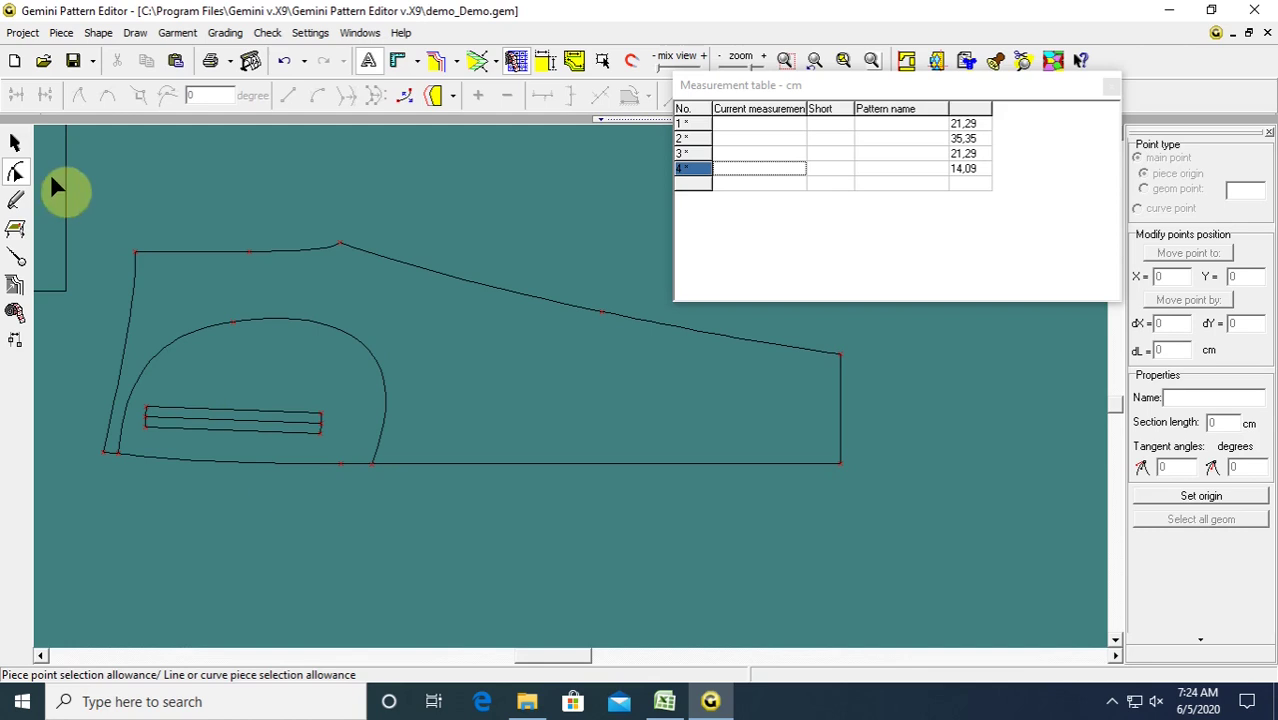
{"action": "left_click", "coordinate": [17, 201]}
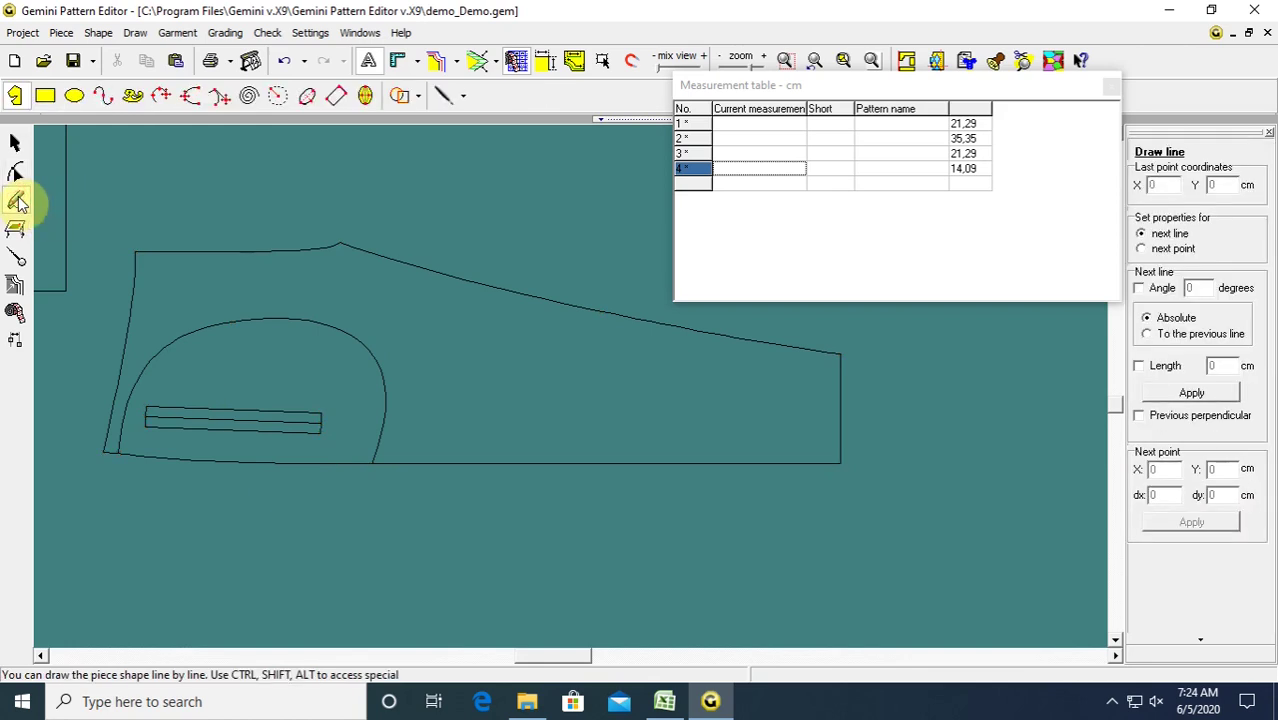
{"action": "left_click", "coordinate": [419, 98]}
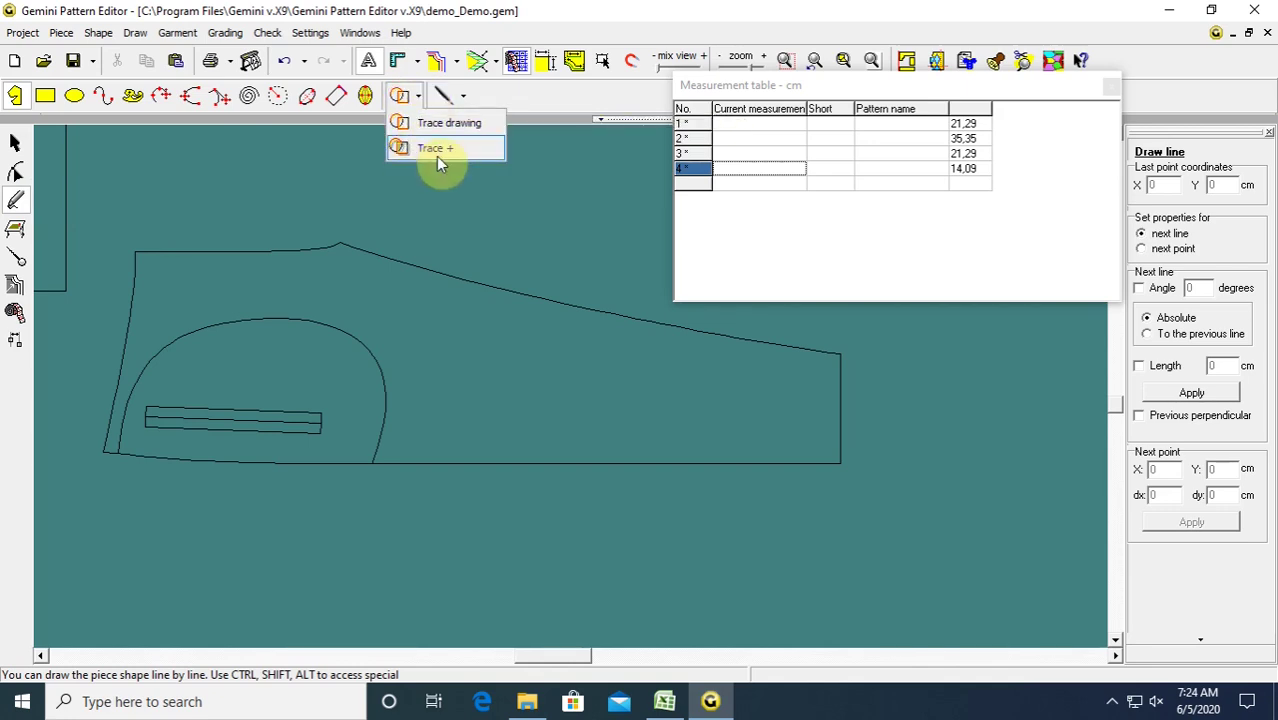
{"action": "left_click", "coordinate": [434, 149]}
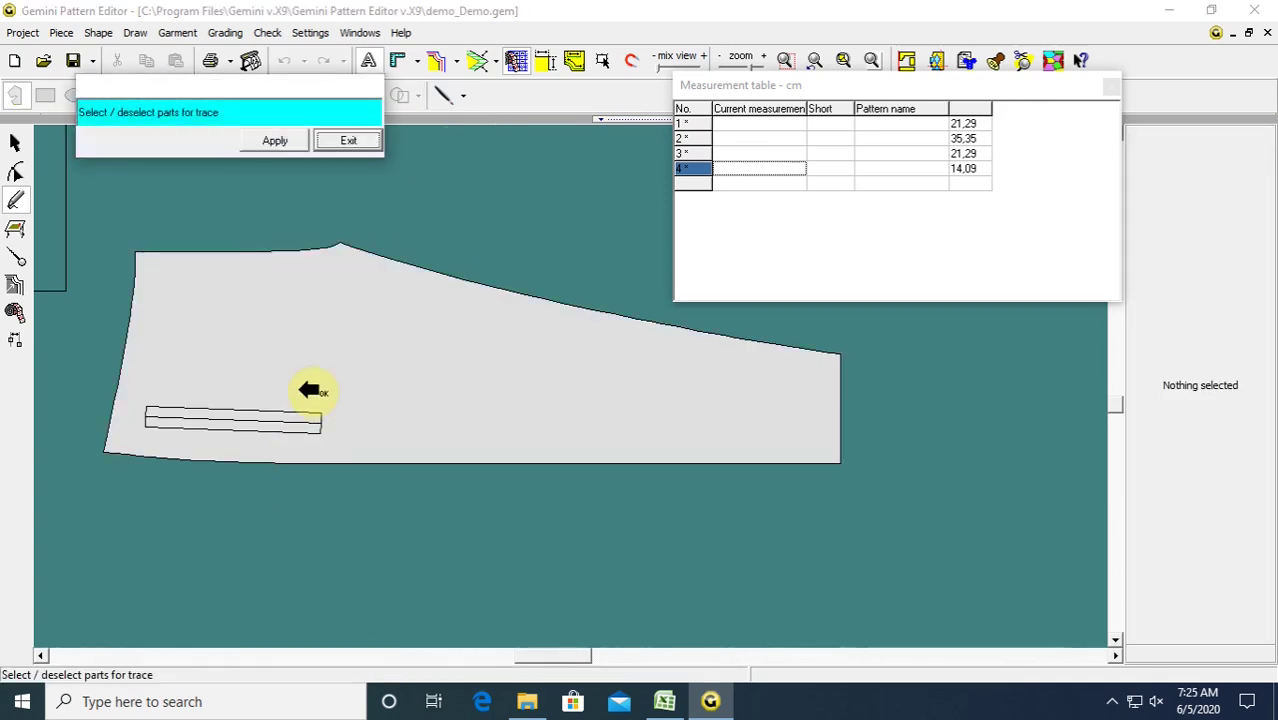
{"action": "left_click", "coordinate": [348, 140]}
Move the pocket curve's waist-side end point onto the side seam and check that the other end also meets the seam.
{"action": "left_click", "coordinate": [14, 172]}
{"action": "scroll", "coordinate": [367, 467], "scroll_direction": "up", "scroll_amount": 4}
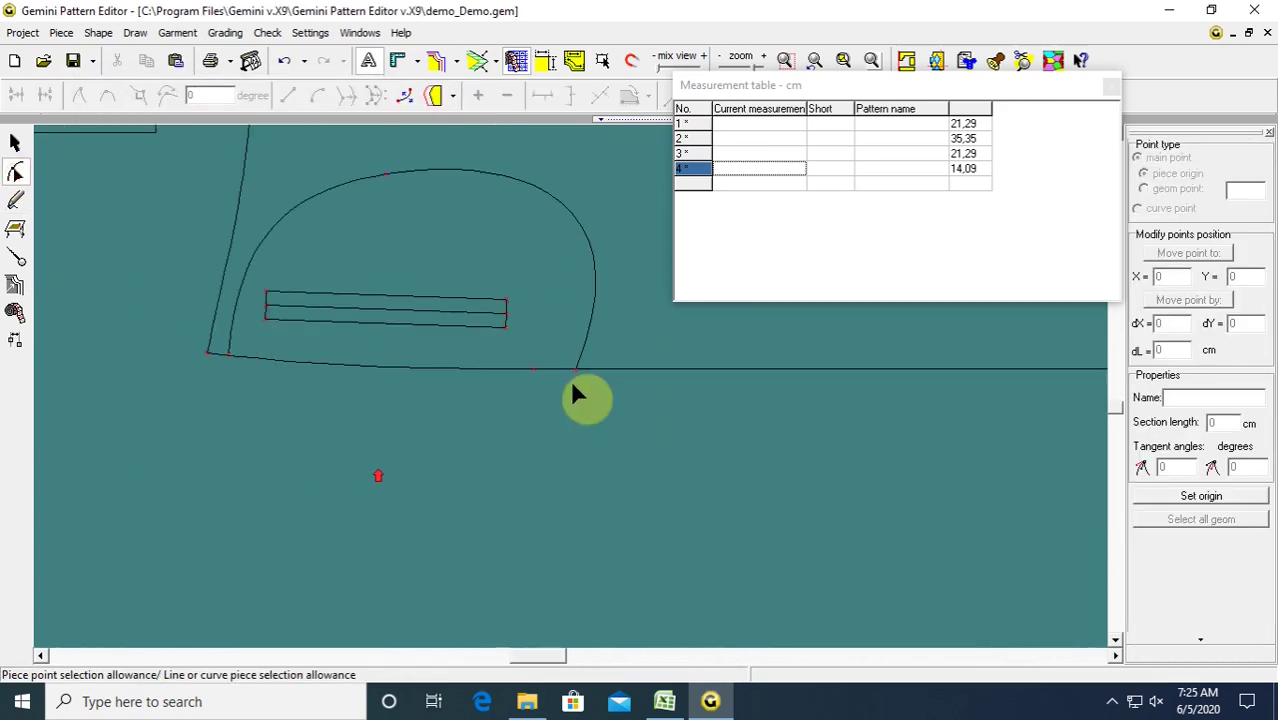
{"action": "scroll", "coordinate": [99, 380], "scroll_direction": "up", "scroll_amount": 4}
{"action": "scroll", "coordinate": [591, 370], "scroll_direction": "up", "scroll_amount": 6}
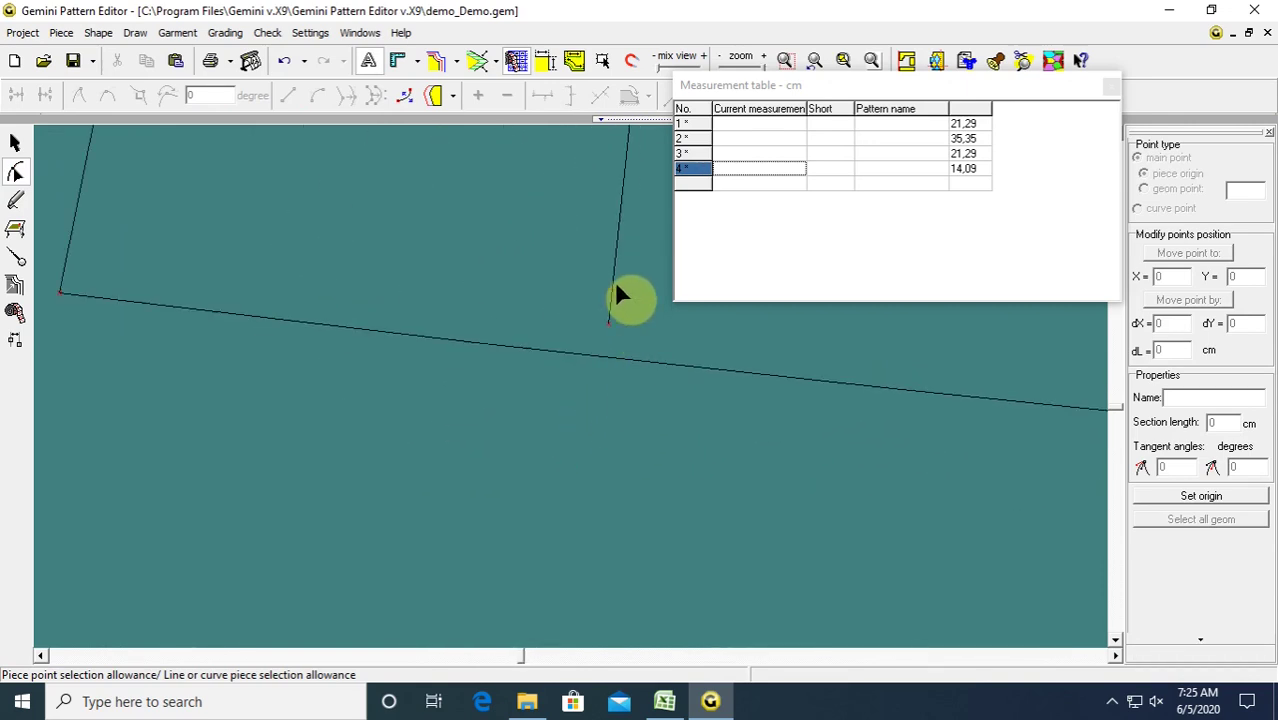
{"action": "left_click", "coordinate": [609, 328]}
{"action": "left_click_drag", "start_coordinate": [609, 347], "coordinate": [606, 357]}
{"action": "scroll", "coordinate": [608, 472], "scroll_direction": "down", "scroll_amount": 4}
{"action": "scroll", "coordinate": [622, 464], "scroll_direction": "down", "scroll_amount": 6}
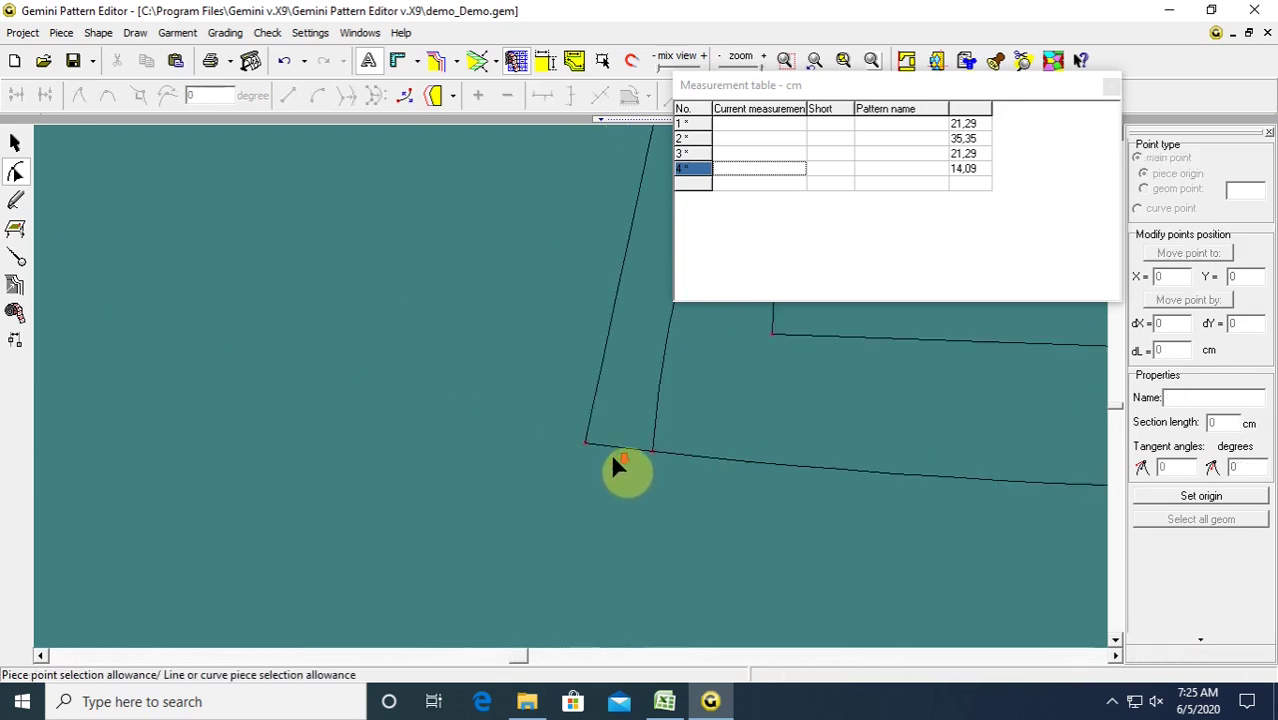
{"action": "middle_click_drag", "start_coordinate": [887, 425], "coordinate": [570, 384]}
{"action": "scroll", "coordinate": [88, 342], "scroll_direction": "up", "scroll_amount": 2}
{"action": "scroll", "coordinate": [88, 352], "scroll_direction": "down", "scroll_amount": 3}
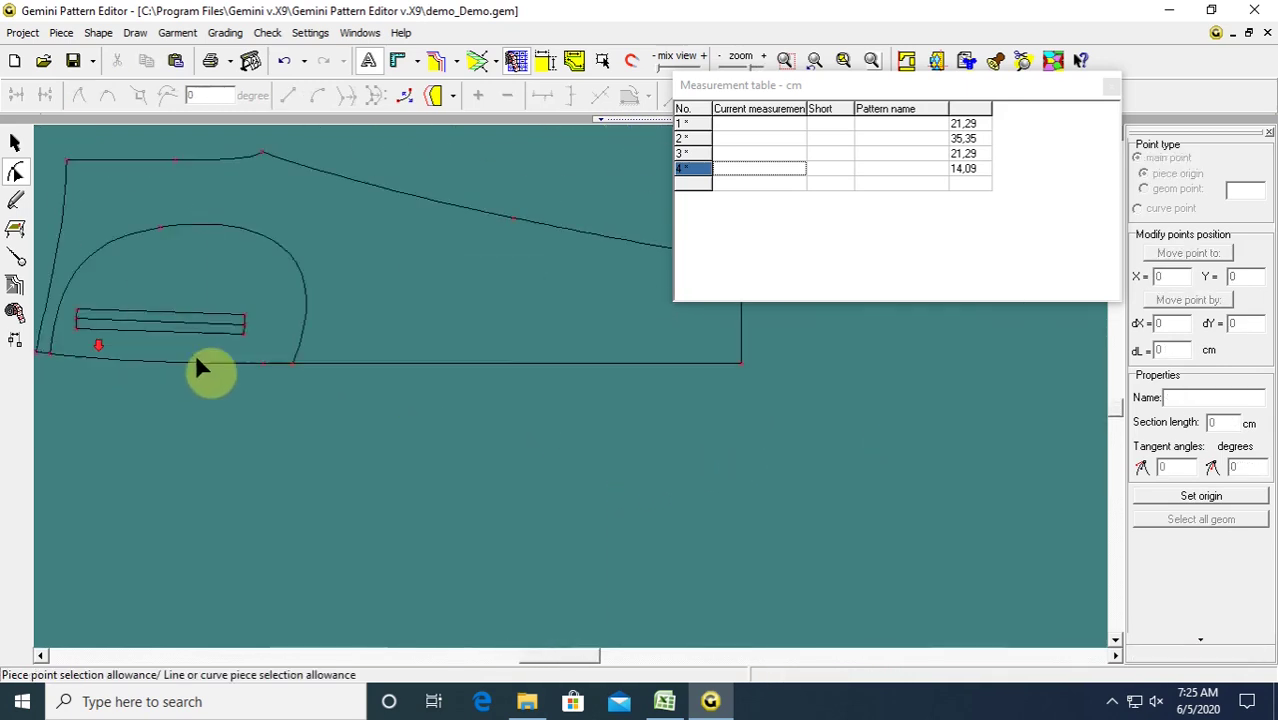
{"action": "scroll", "coordinate": [573, 465], "scroll_direction": "up", "scroll_amount": 5}
{"action": "scroll", "coordinate": [577, 392], "scroll_direction": "down", "scroll_amount": 5}
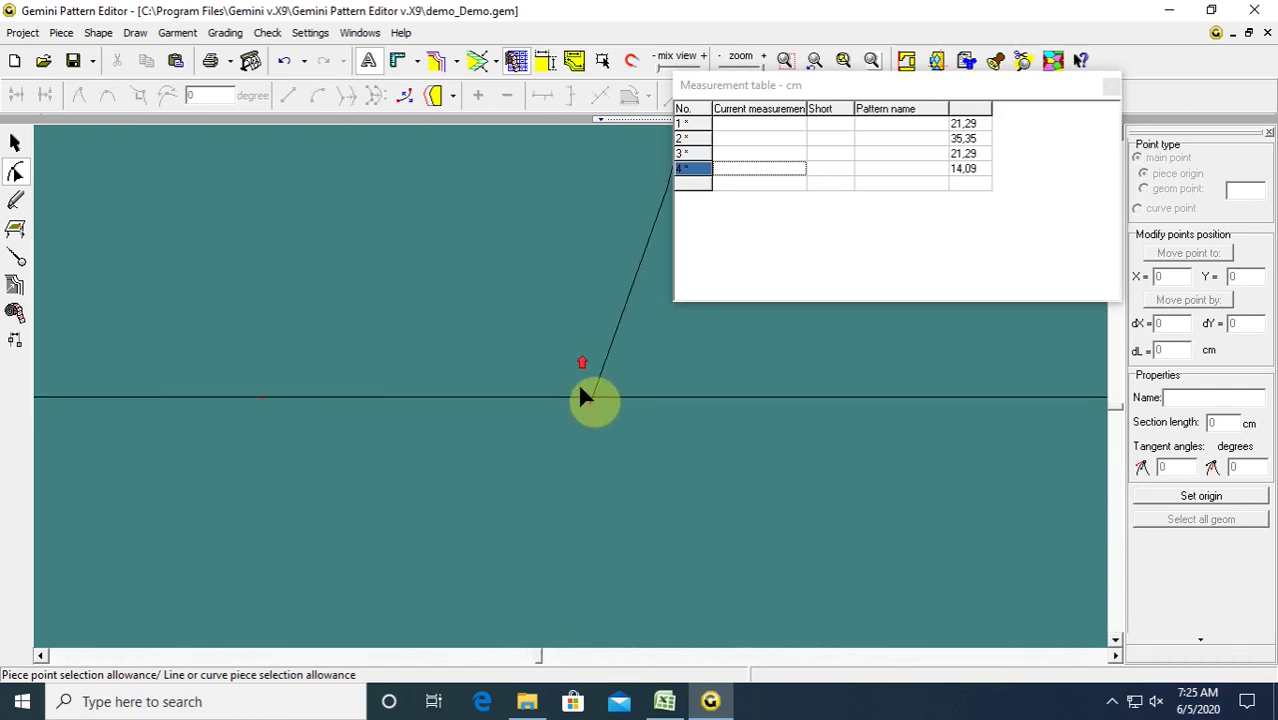
{"action": "scroll", "coordinate": [590, 412], "scroll_direction": "down", "scroll_amount": 2}
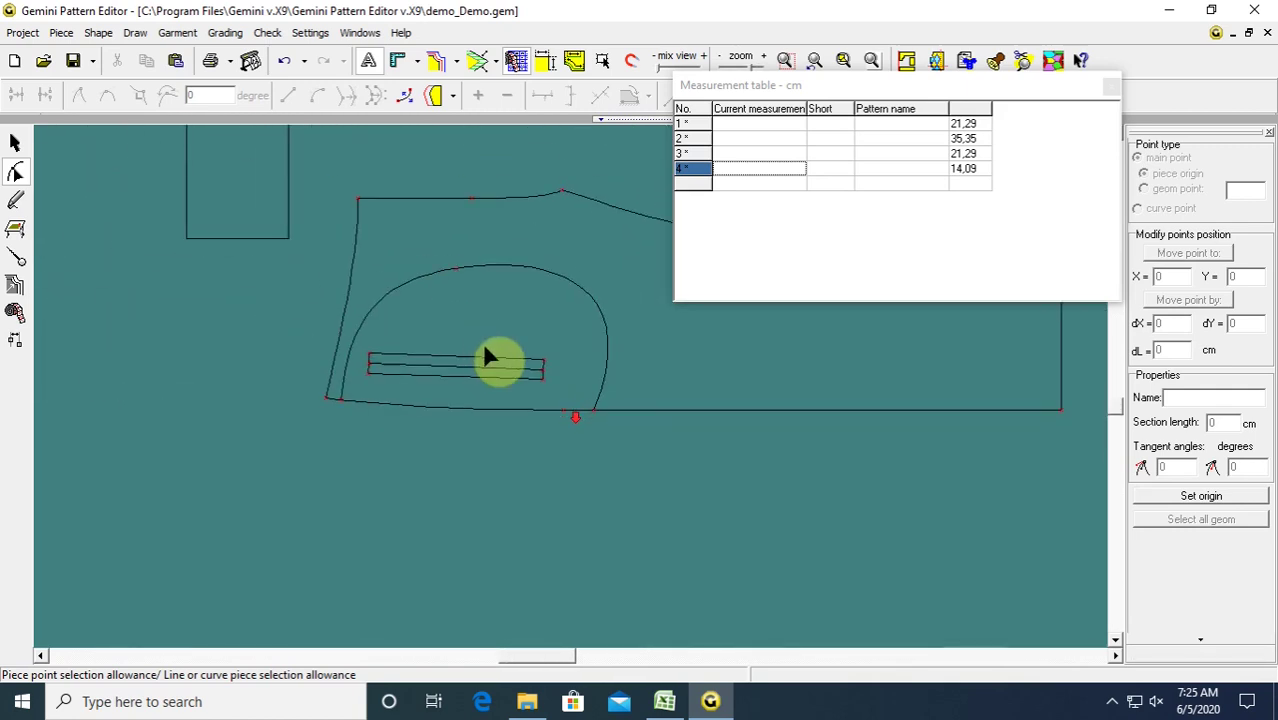
Trace the area enclosed by the pocket curve and side seam as a new pocket bag piece using Trace +.
{"action": "left_click", "coordinate": [16, 203]}
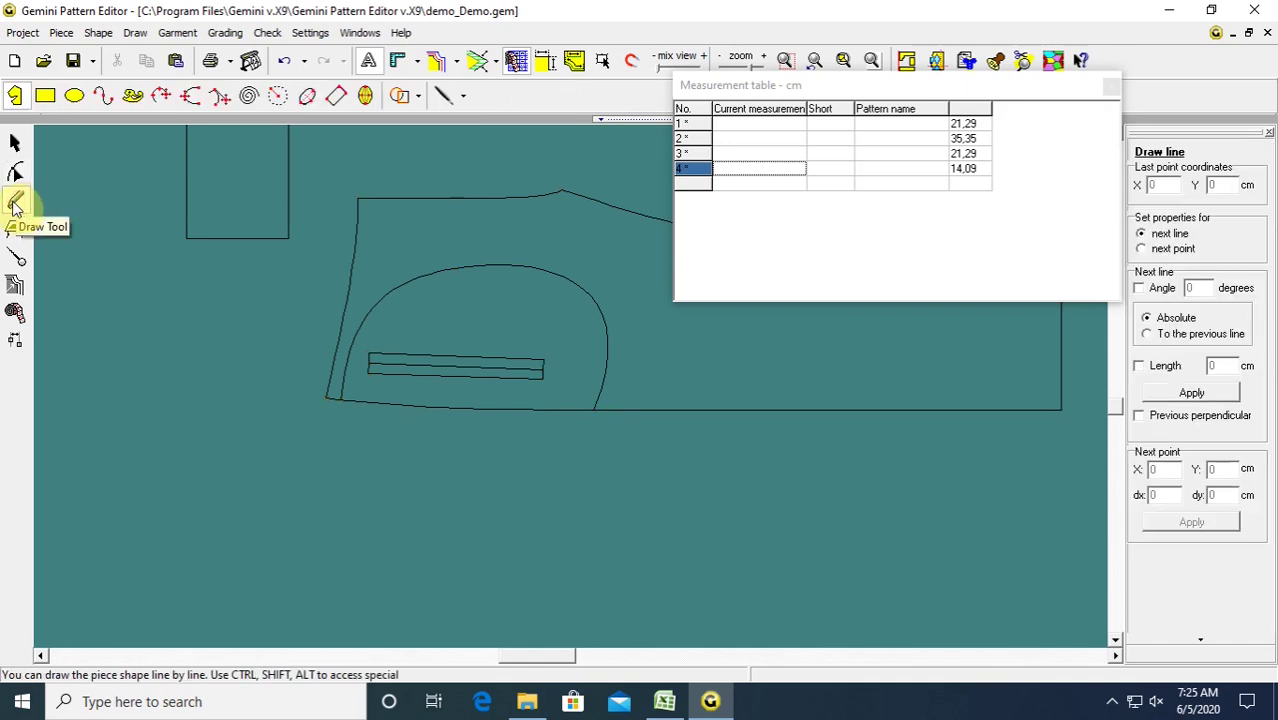
{"action": "left_click", "coordinate": [418, 97]}
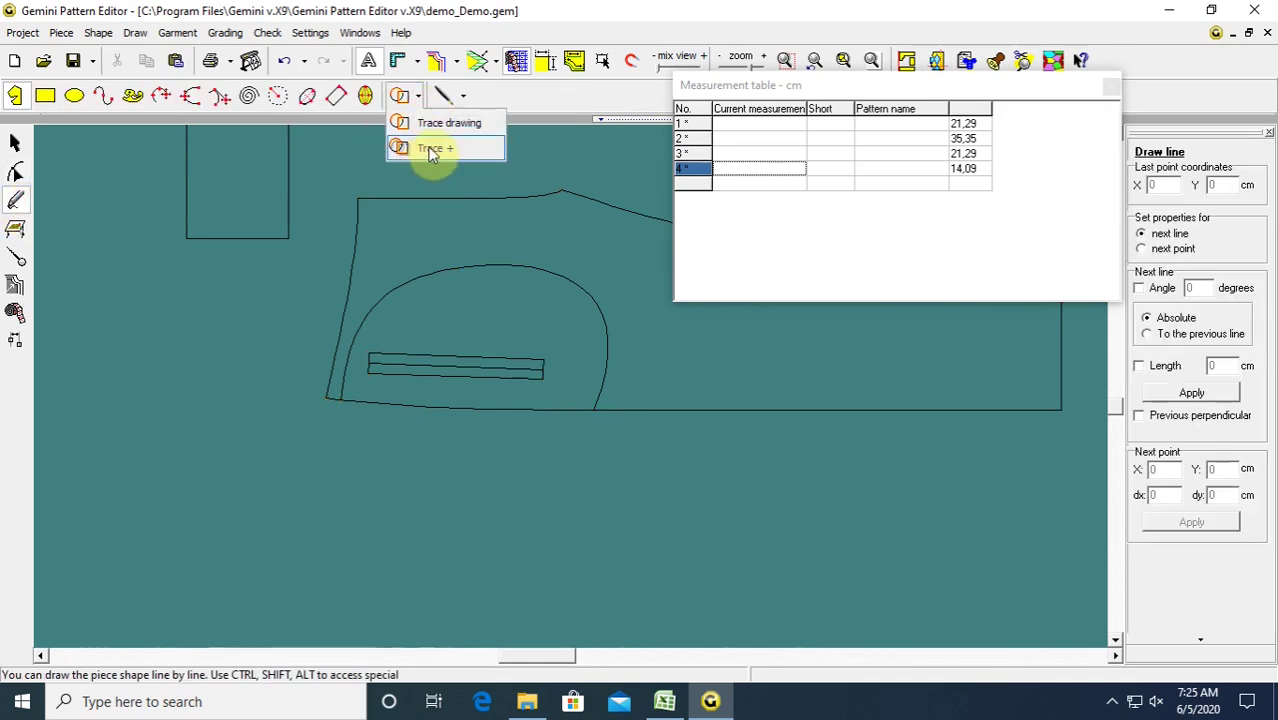
{"action": "left_click", "coordinate": [430, 149]}
{"action": "left_click", "coordinate": [485, 392]}
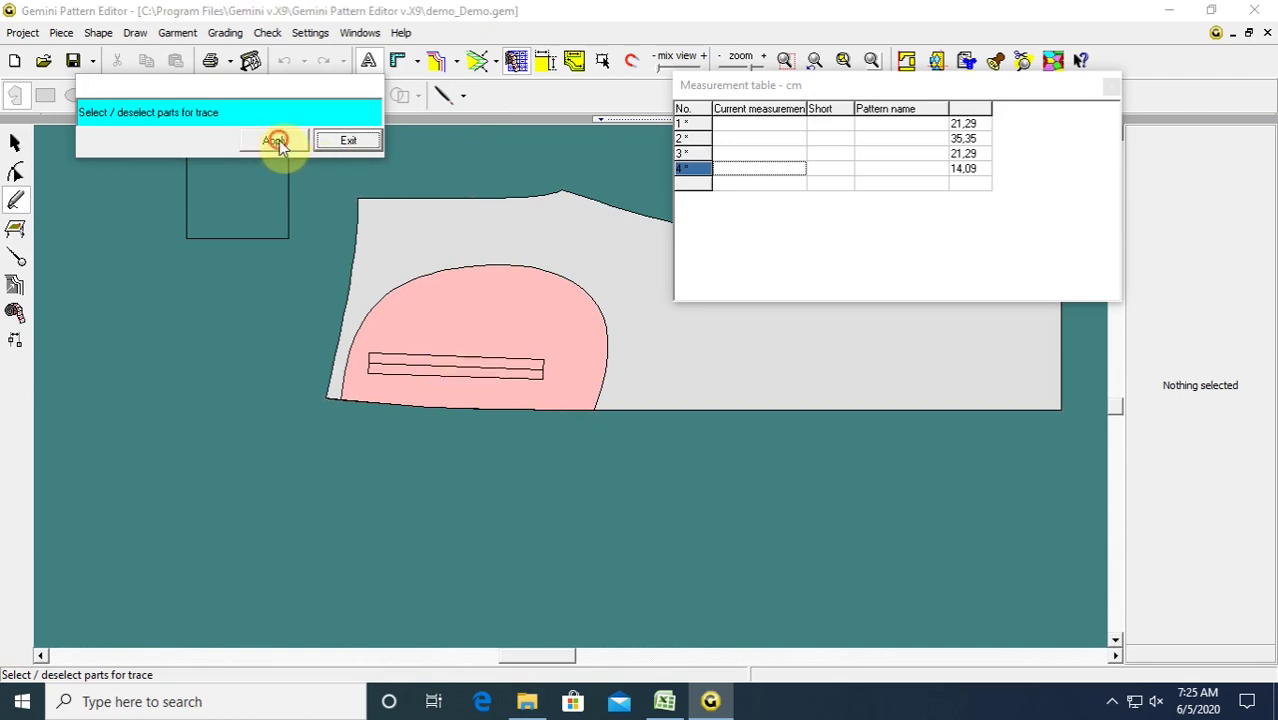
{"action": "left_click", "coordinate": [276, 141]}
Separate the front piece and the traced pocket bag from the original pocket curve, and delete that leftover curve.
{"action": "left_click", "coordinate": [21, 143]}
{"action": "left_click", "coordinate": [291, 268]}
{"action": "scroll", "coordinate": [342, 303], "scroll_direction": "down", "scroll_amount": 5}
{"action": "left_click_drag", "start_coordinate": [460, 283], "coordinate": [777, 303]}
{"action": "left_click_drag", "start_coordinate": [503, 345], "coordinate": [252, 485]}
{"action": "left_click_drag", "start_coordinate": [342, 491], "coordinate": [399, 489]}
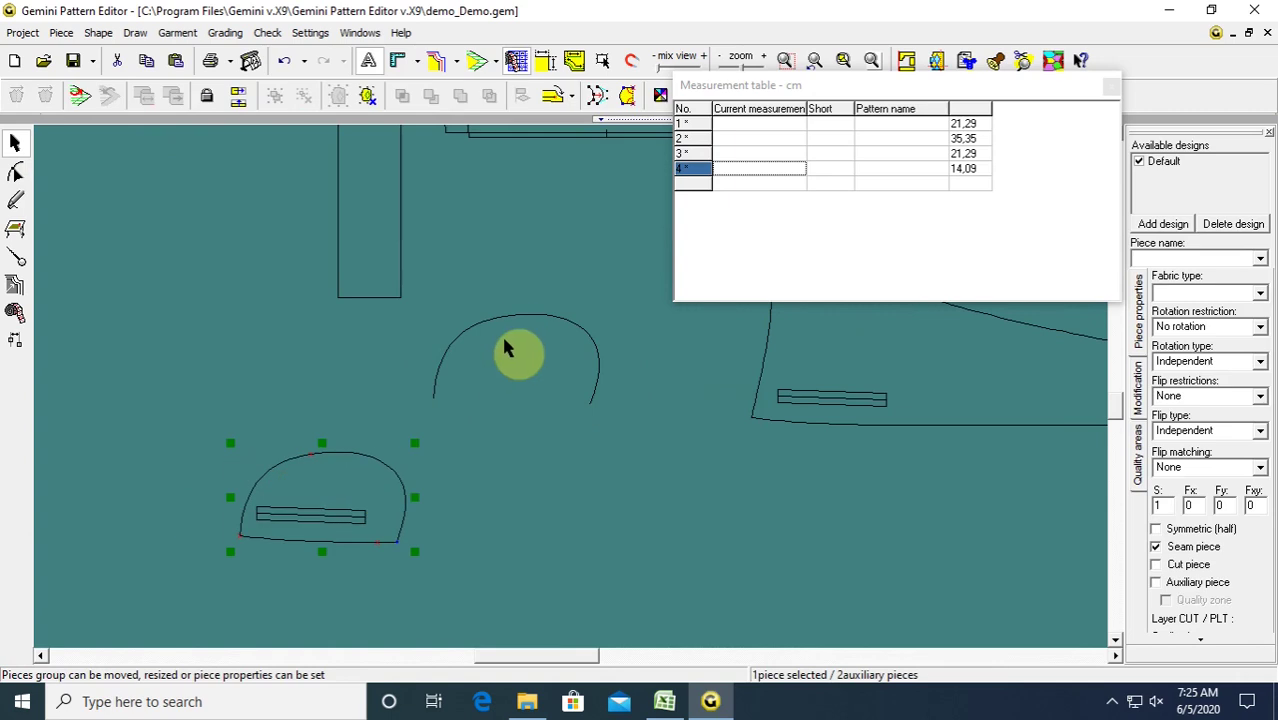
{"action": "left_click_drag", "start_coordinate": [505, 320], "coordinate": [497, 298]}
{"action": "key", "text": "Delete"}
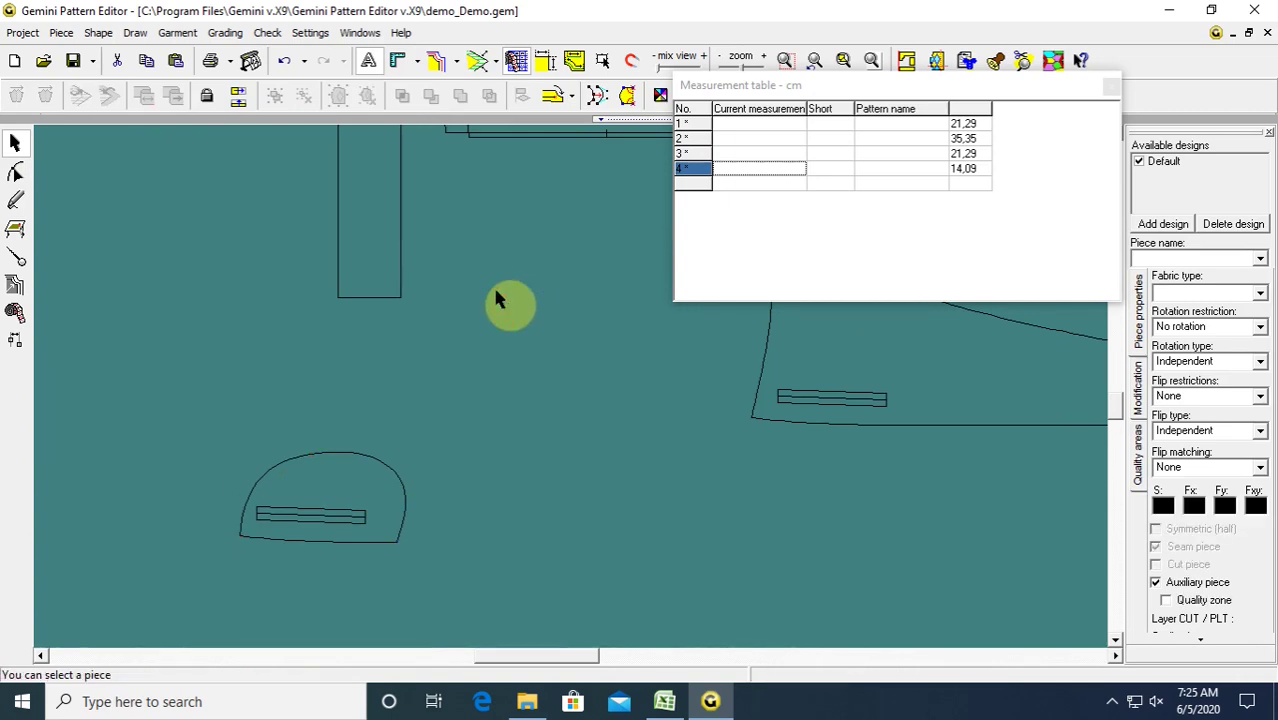
Rearrange the front piece and the pocket bag so the pocket bag lies directly below the front's waist end.
{"action": "left_click_drag", "start_coordinate": [361, 523], "coordinate": [515, 443]}
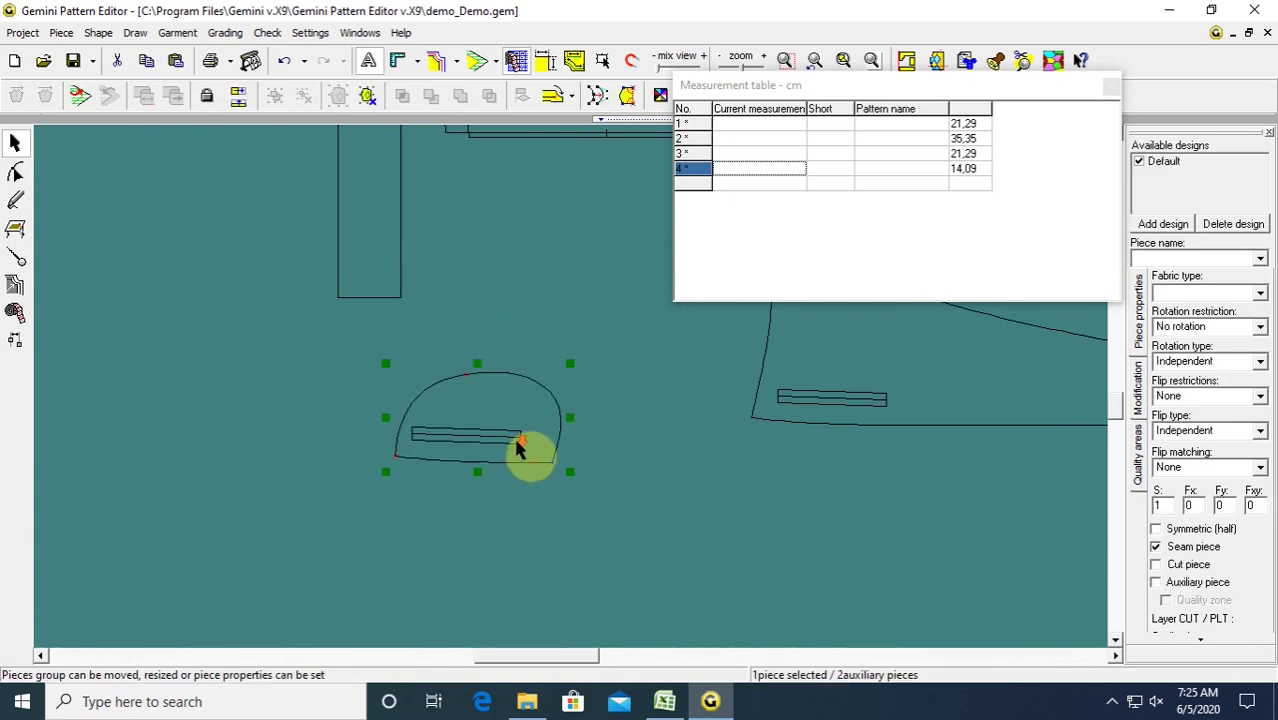
{"action": "scroll", "coordinate": [560, 443], "scroll_direction": "down", "scroll_amount": 2}
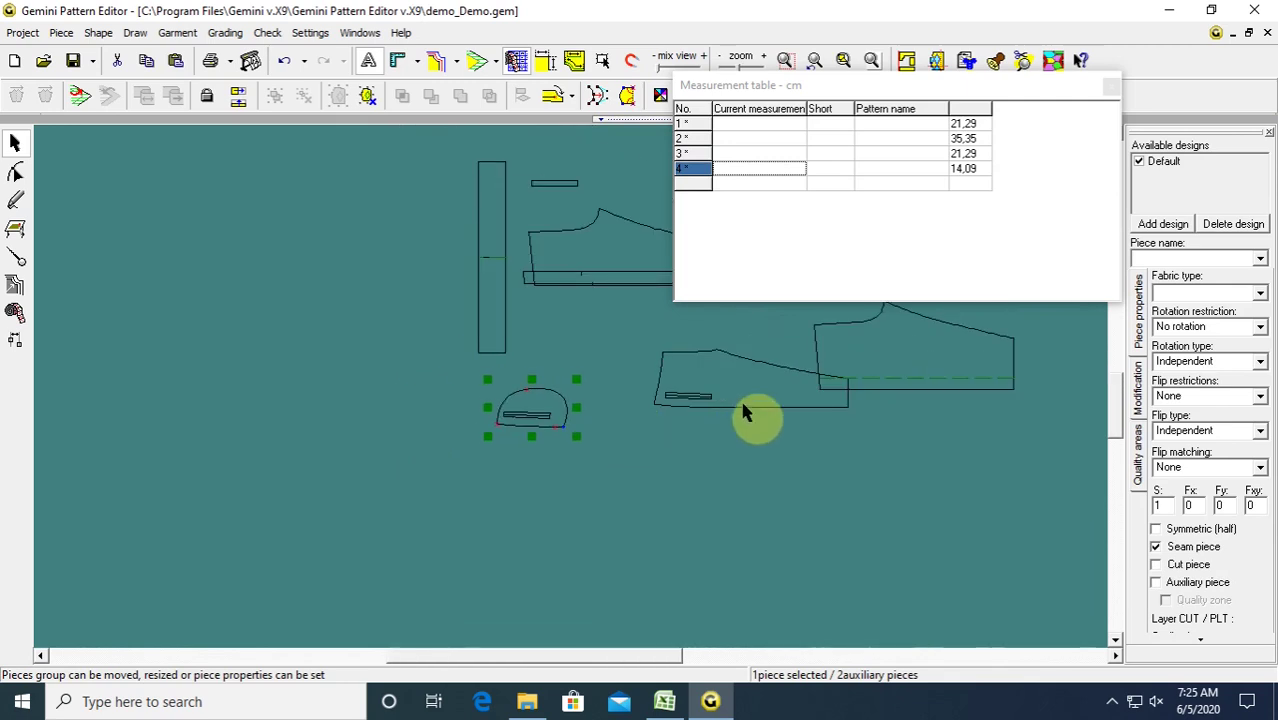
{"action": "scroll", "coordinate": [748, 398], "scroll_direction": "up", "scroll_amount": 1}
{"action": "left_click_drag", "start_coordinate": [551, 355], "coordinate": [424, 298]}
{"action": "left_click_drag", "start_coordinate": [250, 394], "coordinate": [392, 390]}
{"action": "scroll", "coordinate": [590, 399], "scroll_direction": "up", "scroll_amount": 2}
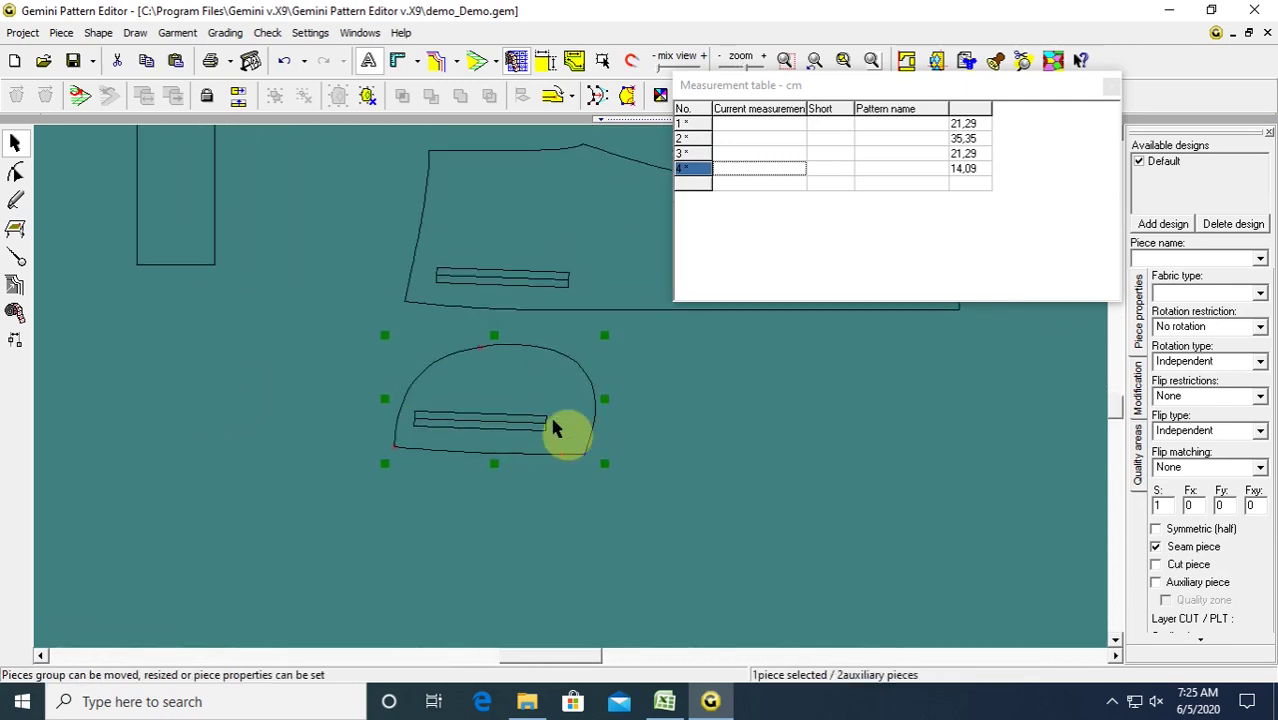
Shift the pocket bag piece slightly and add a parallel line 2 cm inside its side seam edge.
{"action": "scroll", "coordinate": [557, 430], "scroll_direction": "up", "scroll_amount": 1}
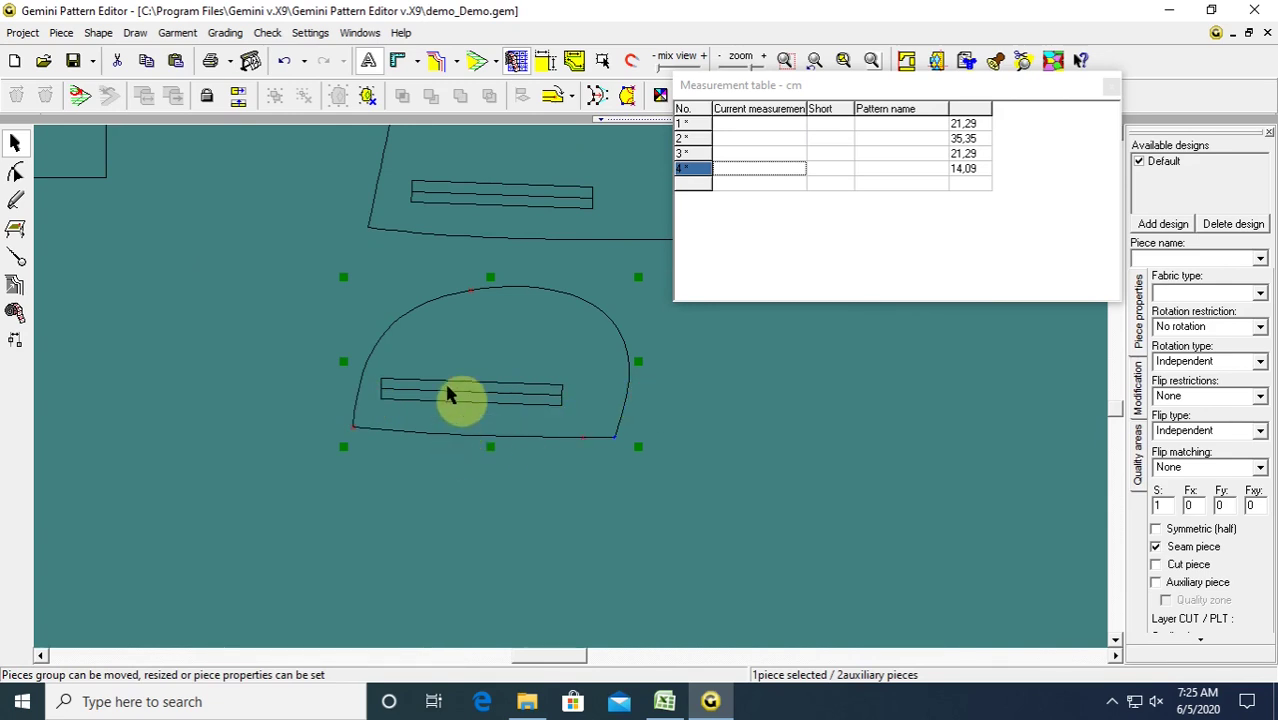
{"action": "scroll", "coordinate": [575, 390], "scroll_direction": "up", "scroll_amount": 1}
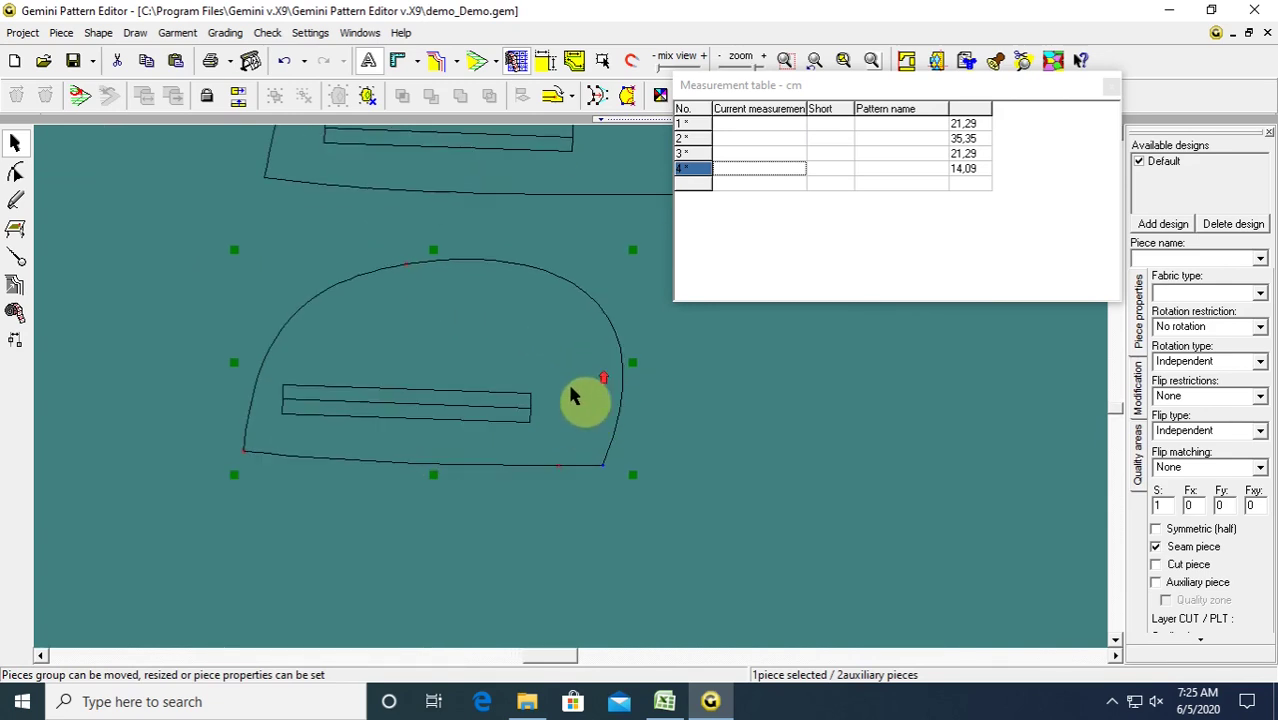
{"action": "left_click", "coordinate": [18, 258]}
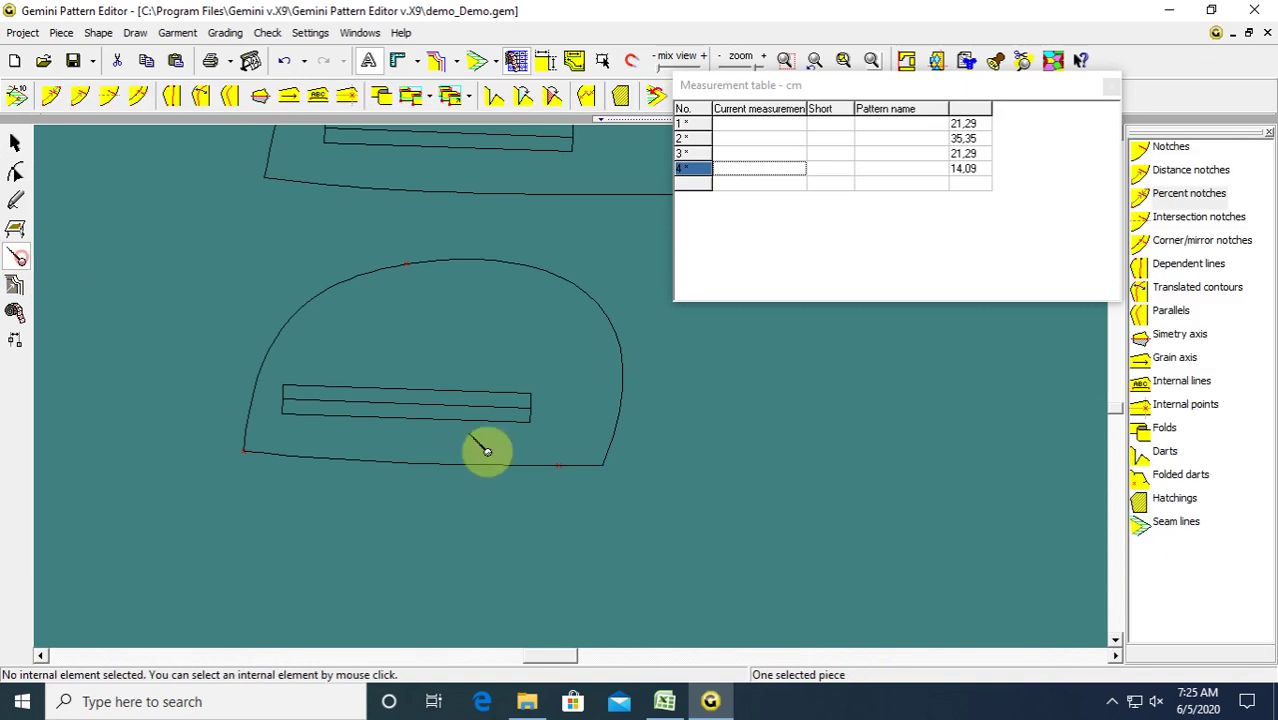
{"action": "left_click", "coordinate": [233, 99]}
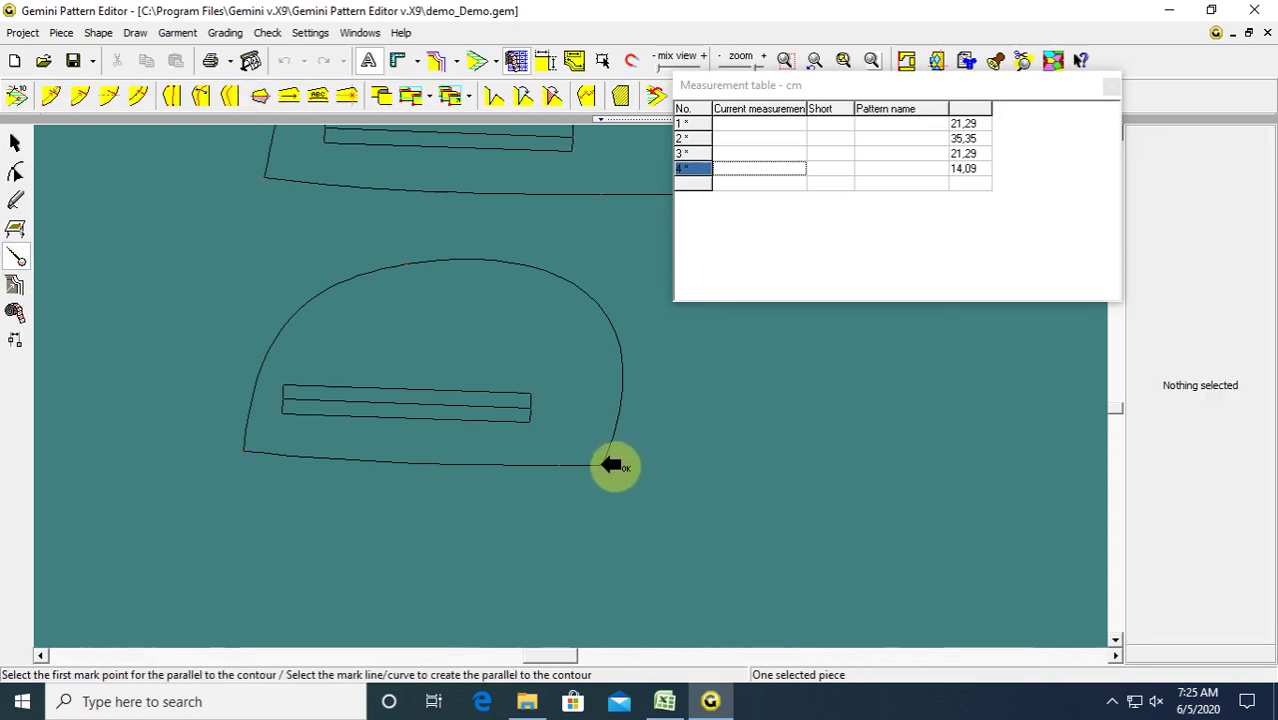
{"action": "left_click", "coordinate": [14, 143]}
{"action": "left_click", "coordinate": [514, 348]}
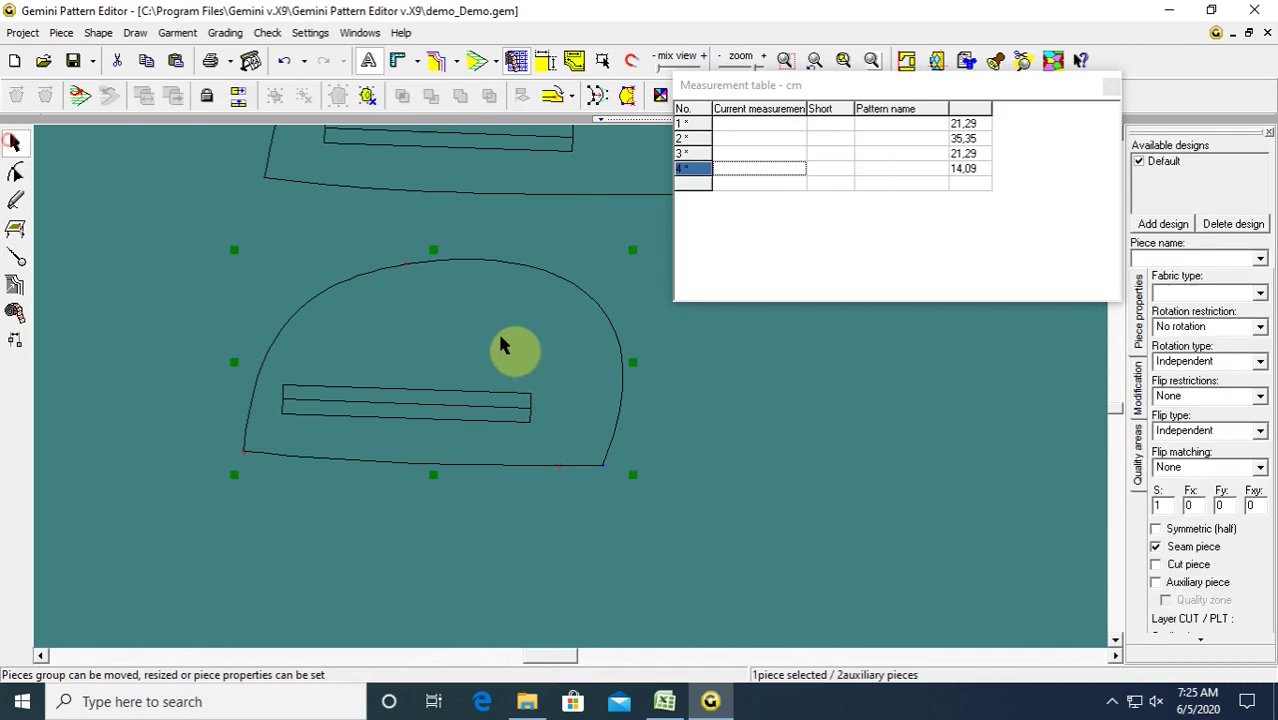
{"action": "left_click_drag", "start_coordinate": [514, 348], "coordinate": [440, 316]}
{"action": "left_click", "coordinate": [18, 258]}
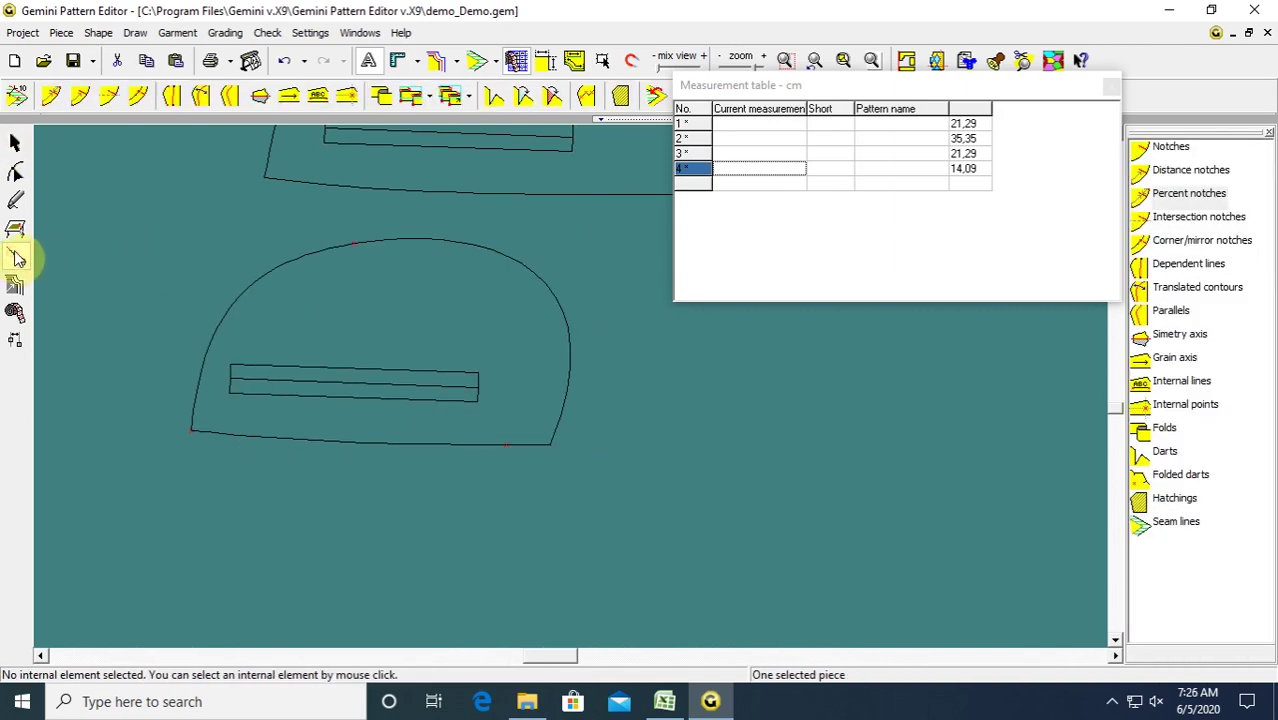
{"action": "left_click", "coordinate": [234, 100]}
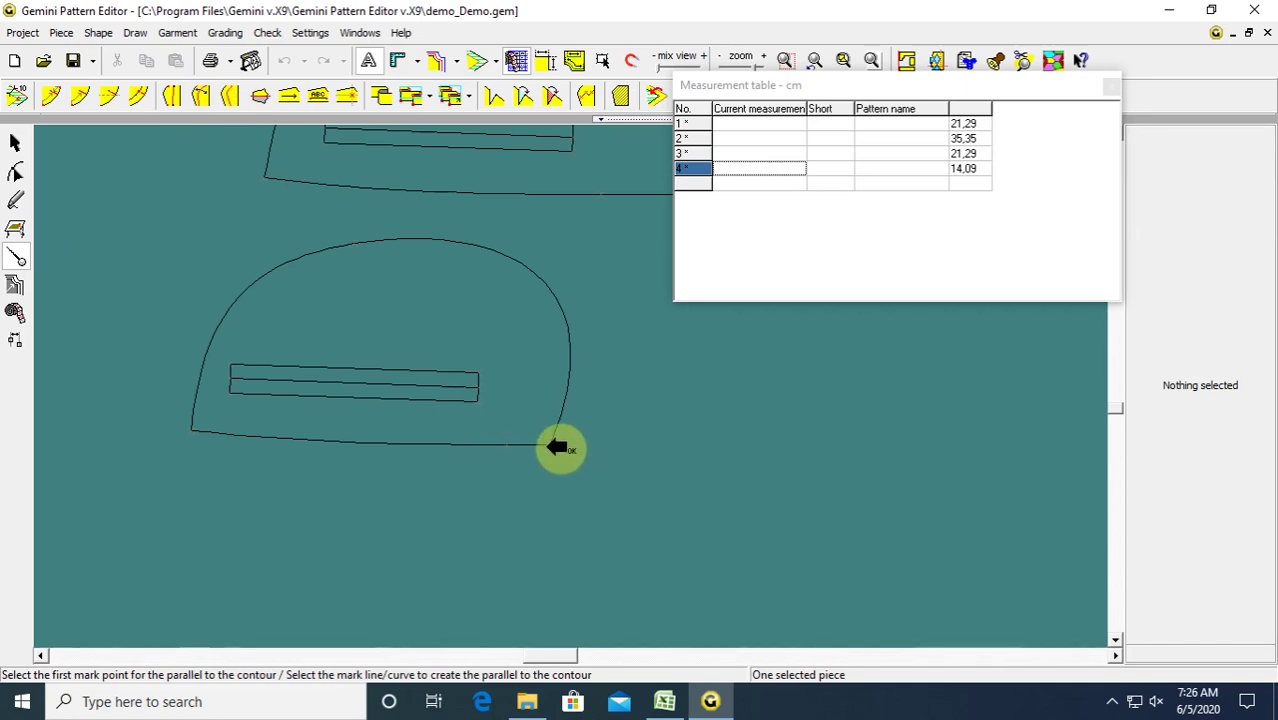
{"action": "left_click", "coordinate": [506, 446]}
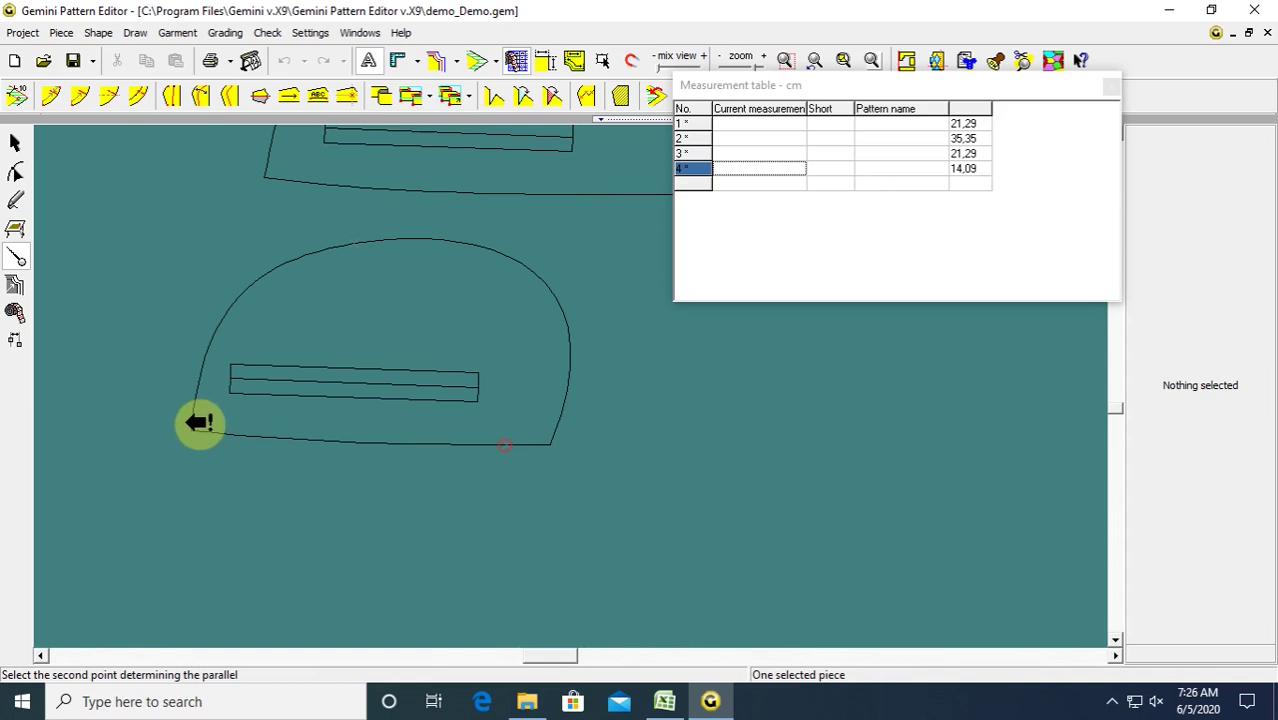
{"action": "left_click", "coordinate": [193, 431]}
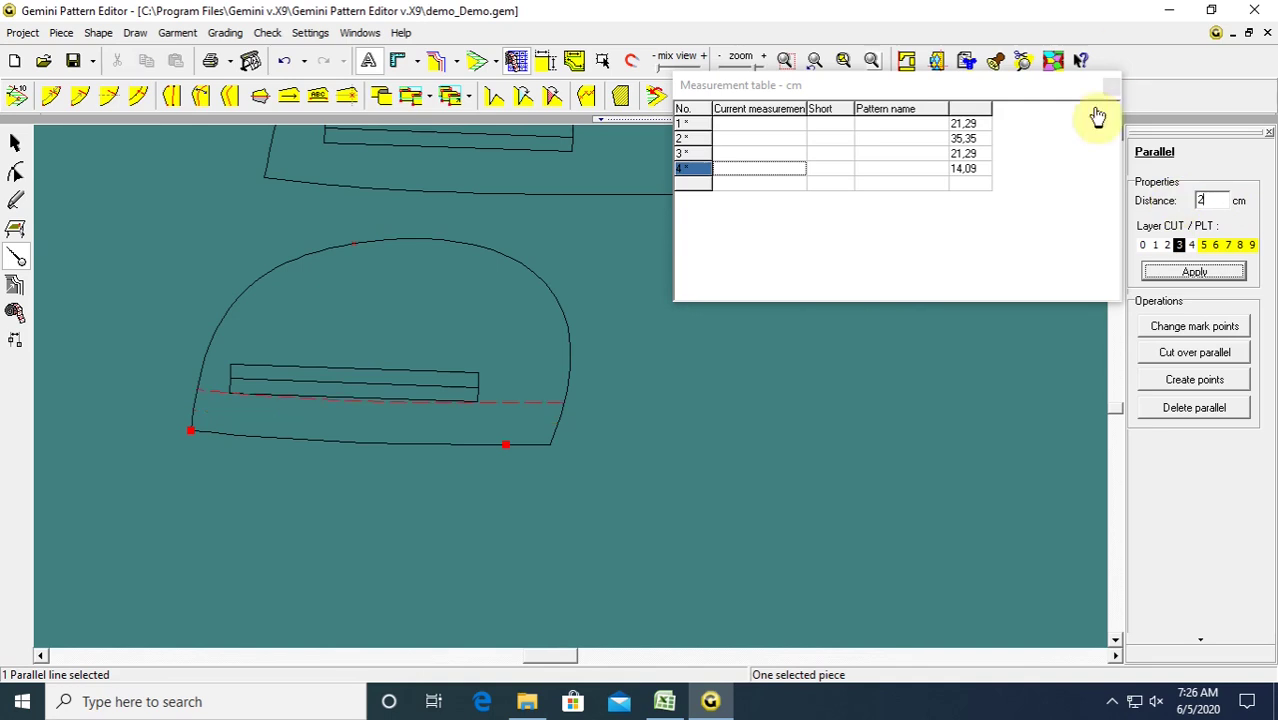
Cut the pocket bag over the parallel, separate the resulting pieces, and delete the narrow strip along the side seam.
{"action": "left_click", "coordinate": [1183, 353]}
{"action": "left_click", "coordinate": [15, 198]}
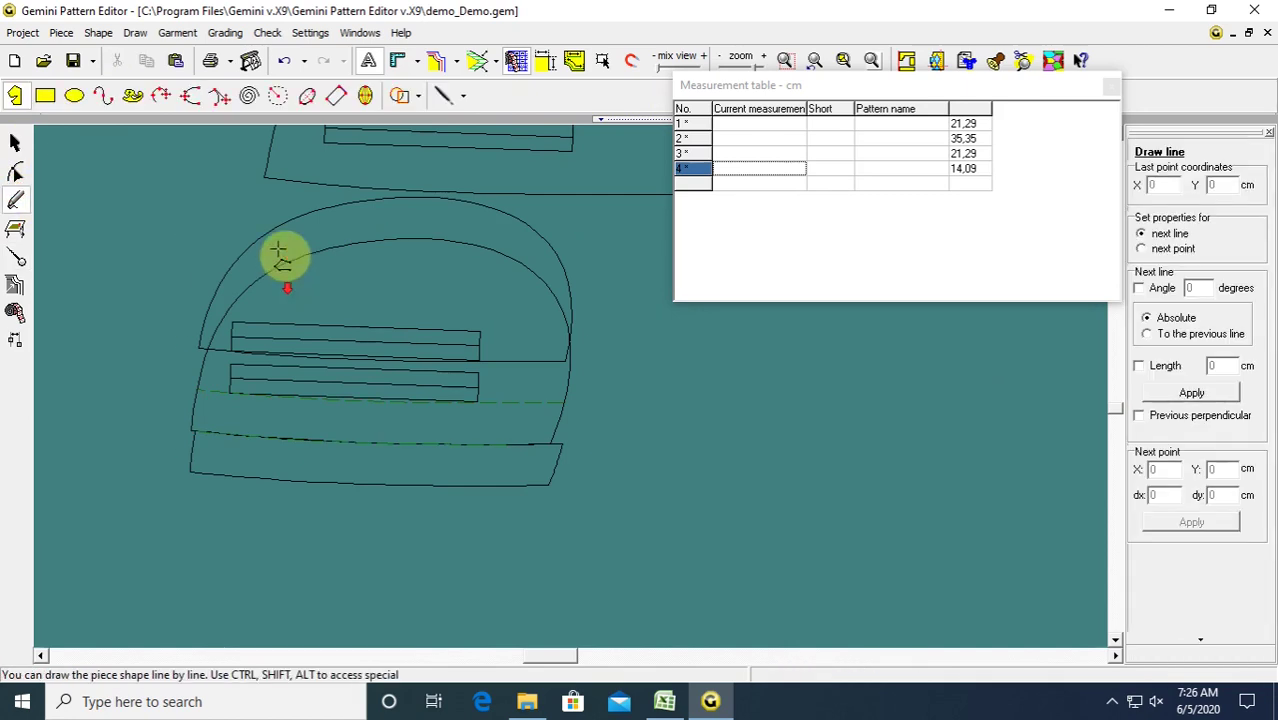
{"action": "left_click", "coordinate": [15, 143]}
{"action": "left_click_drag", "start_coordinate": [262, 250], "coordinate": [646, 278]}
{"action": "left_click_drag", "start_coordinate": [404, 351], "coordinate": [327, 305]}
{"action": "left_click_drag", "start_coordinate": [385, 458], "coordinate": [367, 485]}
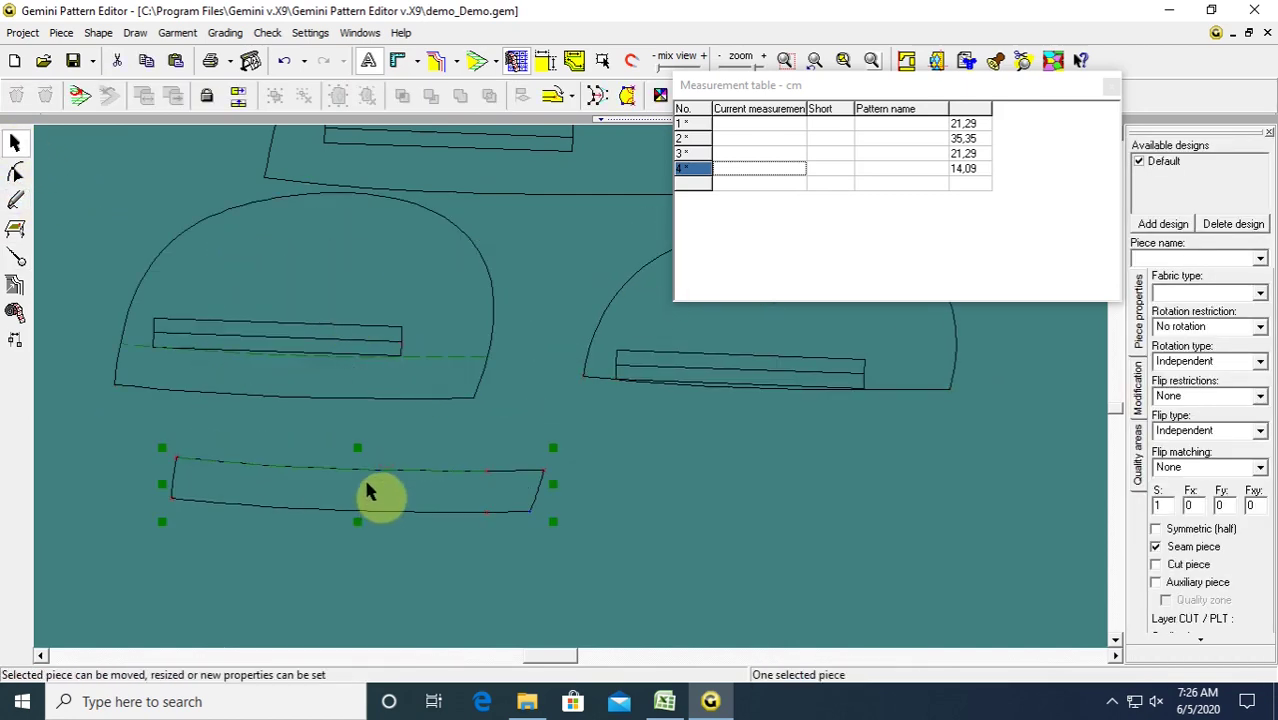
{"action": "key", "text": "Delete"}
Arrange the cut, shorter pocket bag directly above the full pocket bag.
{"action": "left_click_drag", "start_coordinate": [371, 359], "coordinate": [436, 508]}
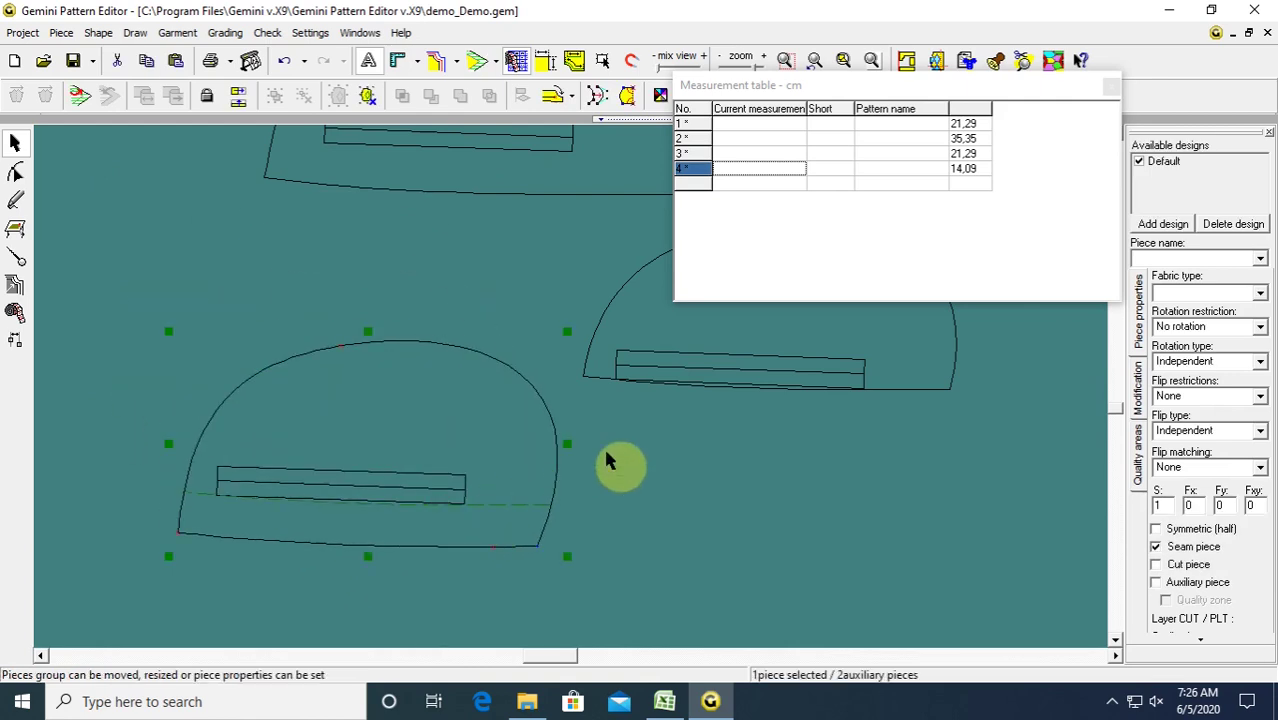
{"action": "left_click_drag", "start_coordinate": [672, 338], "coordinate": [271, 258]}
{"action": "left_click_drag", "start_coordinate": [354, 408], "coordinate": [330, 449]}
{"action": "left_click_drag", "start_coordinate": [374, 214], "coordinate": [353, 265]}
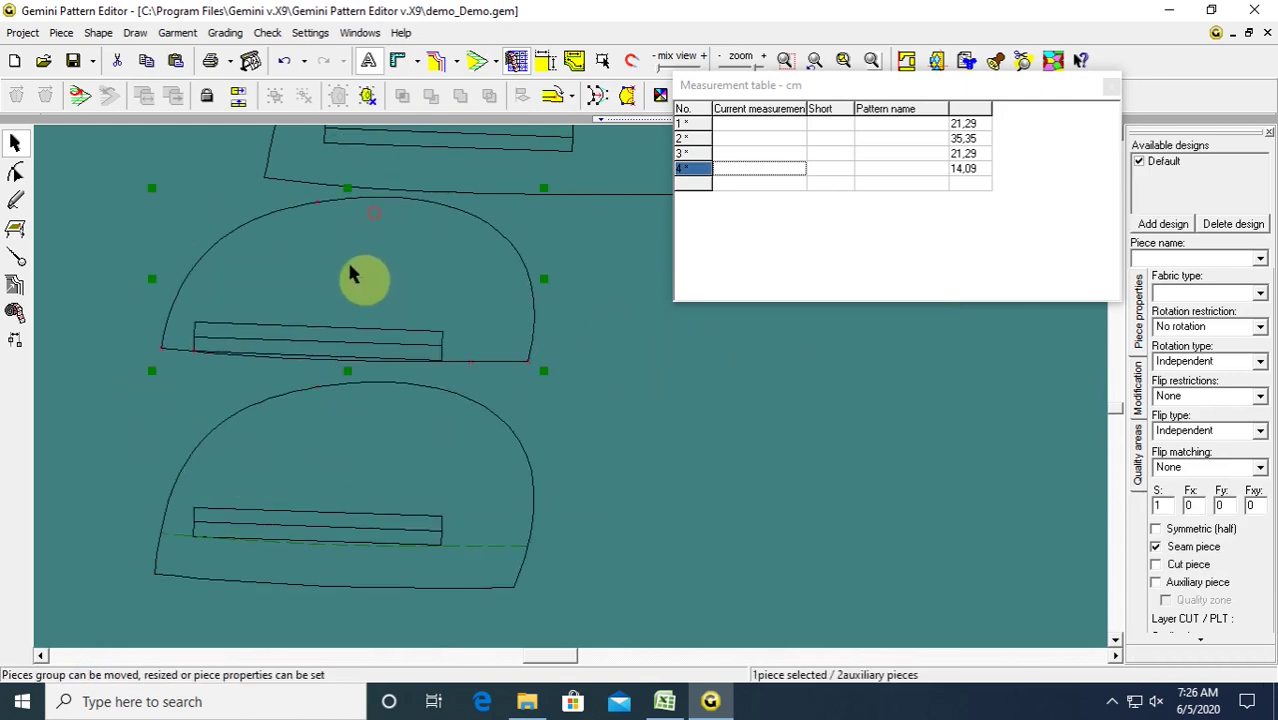
Detach the two welt rectangles from the shorter pocket bag and delete them.
{"action": "left_click", "coordinate": [366, 95]}
{"action": "left_click", "coordinate": [181, 206]}
{"action": "left_click_drag", "start_coordinate": [277, 285], "coordinate": [578, 251]}
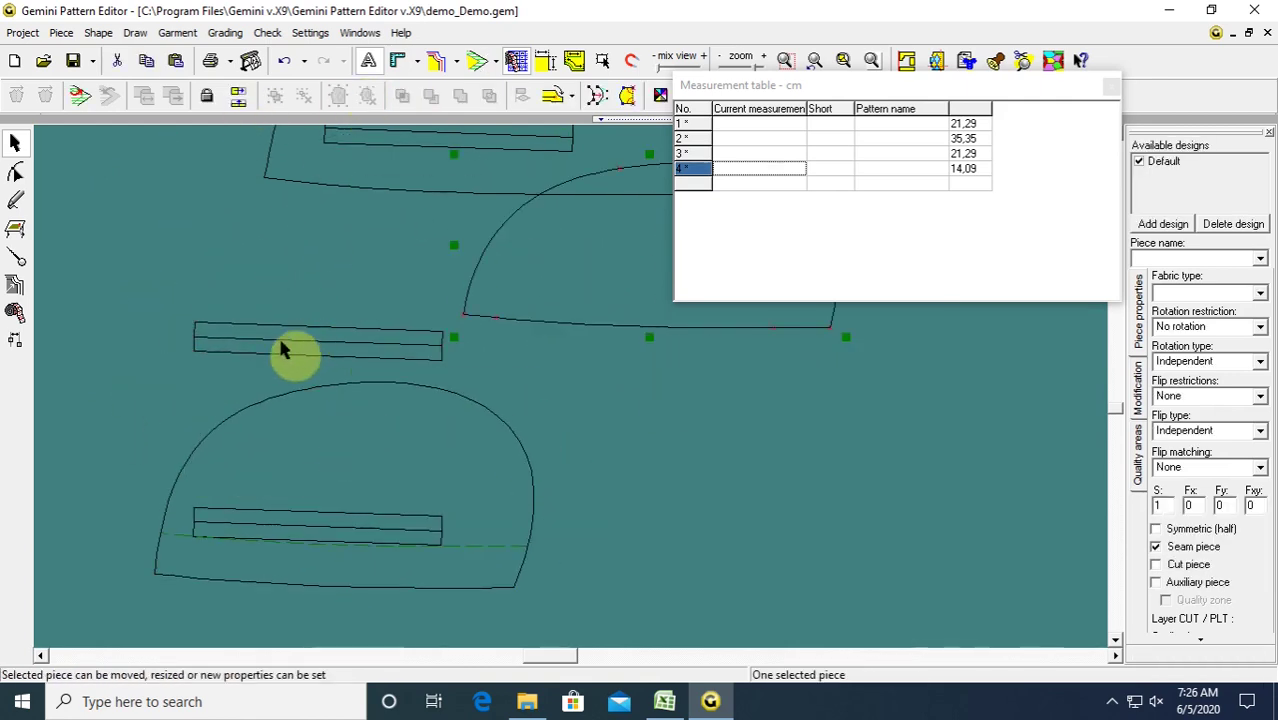
{"action": "left_click_drag", "start_coordinate": [280, 344], "coordinate": [224, 291]}
{"action": "key", "text": "Delete"}
{"action": "left_click", "coordinate": [268, 326]}
{"action": "key", "text": "Delete"}
Move the shorter pocket bag outline back into place between the front piece and the full pocket bag.
{"action": "left_click_drag", "start_coordinate": [333, 436], "coordinate": [475, 471]}
{"action": "left_click_drag", "start_coordinate": [592, 317], "coordinate": [373, 385]}
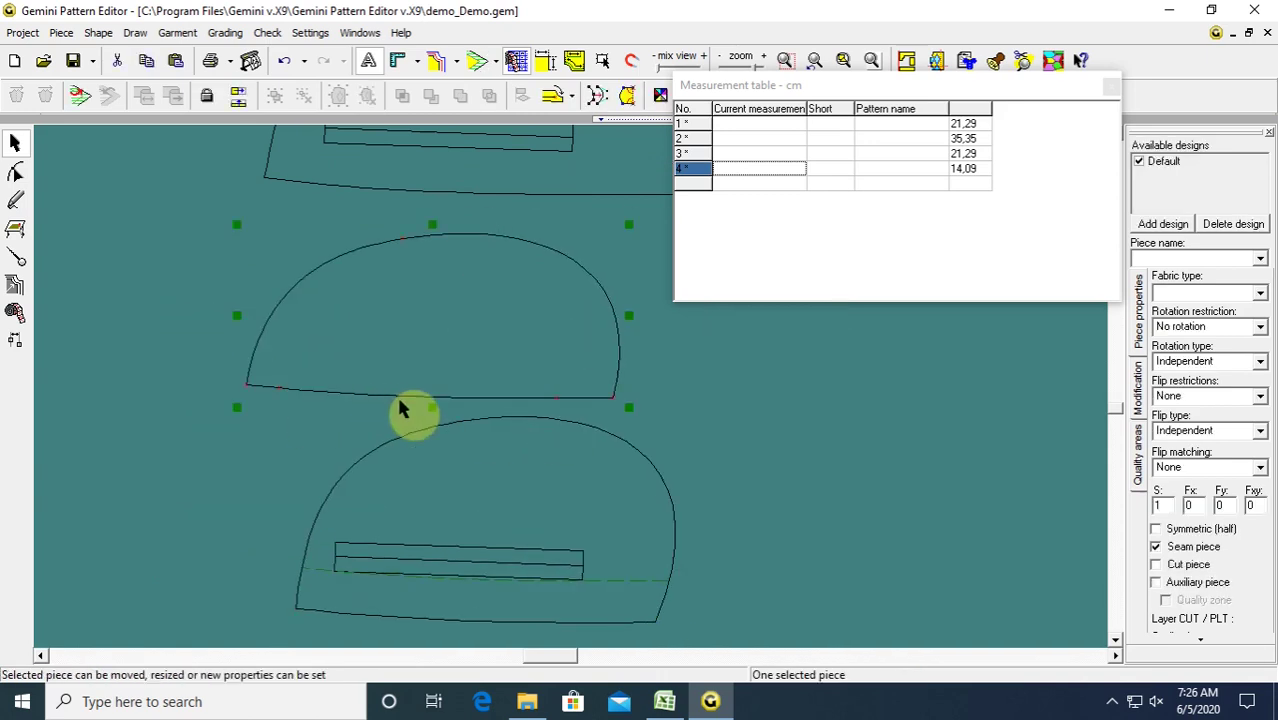
{"action": "scroll", "coordinate": [402, 403], "scroll_direction": "down", "scroll_amount": 1}
{"action": "left_click_drag", "start_coordinate": [541, 453], "coordinate": [484, 452]}
Delete the parallel line from the full pocket bag.
{"action": "left_click", "coordinate": [19, 254]}
{"action": "left_click", "coordinate": [347, 533]}
{"action": "left_click", "coordinate": [1166, 409]}
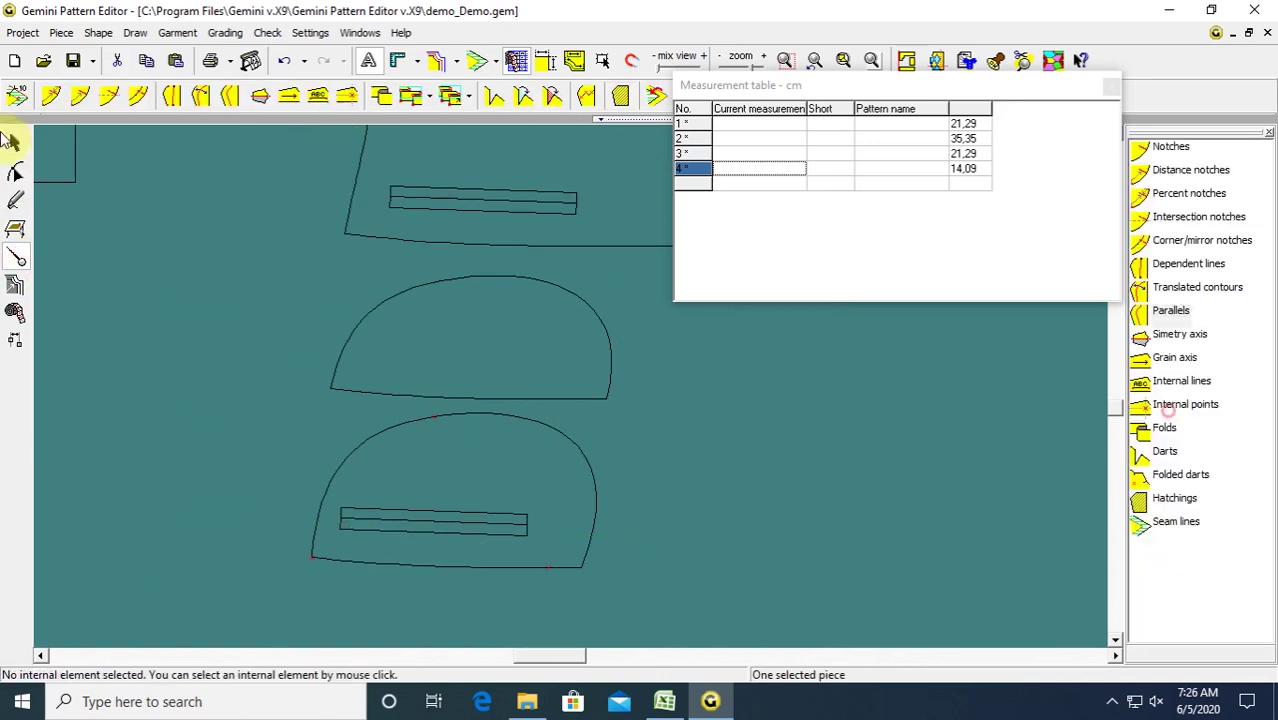
{"action": "left_click", "coordinate": [10, 140]}
Place both pocket bag pieces over the front's waist end, with the full bag lying along the side seam.
{"action": "left_click", "coordinate": [165, 325]}
{"action": "left_click", "coordinate": [474, 357]}
{"action": "scroll", "coordinate": [514, 388], "scroll_direction": "down", "scroll_amount": 1}
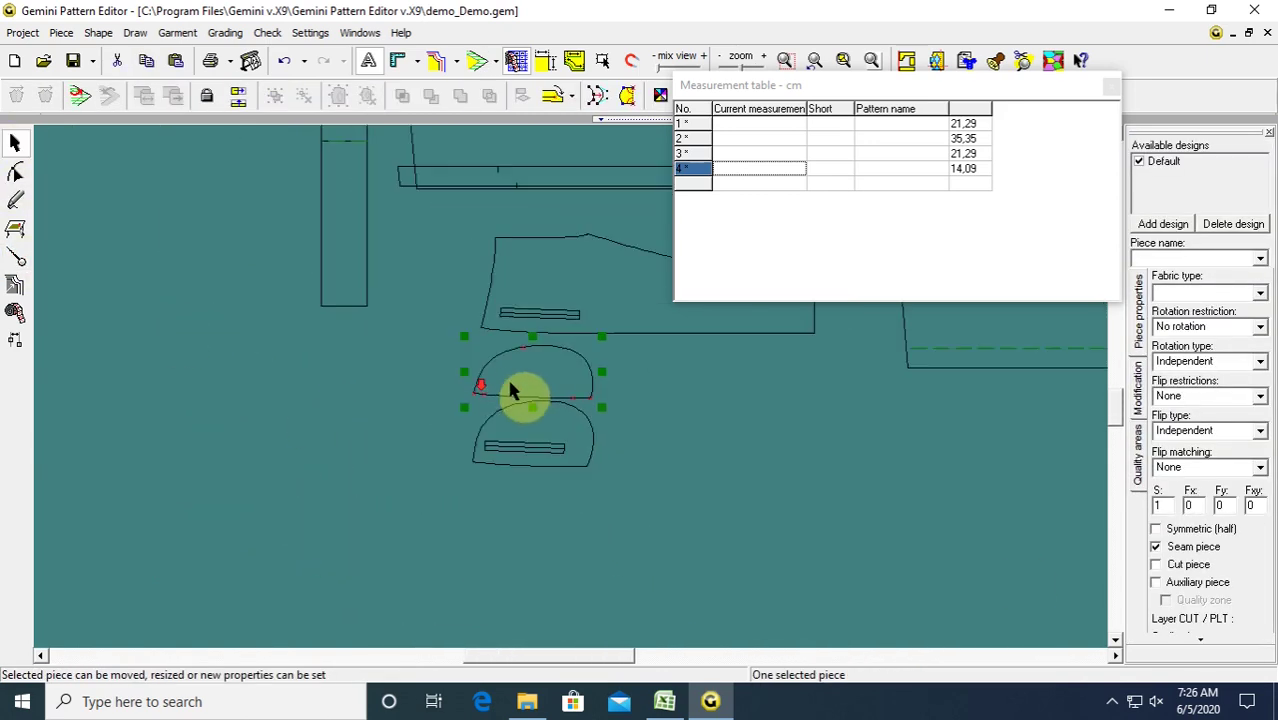
{"action": "scroll", "coordinate": [629, 346], "scroll_direction": "up", "scroll_amount": 1}
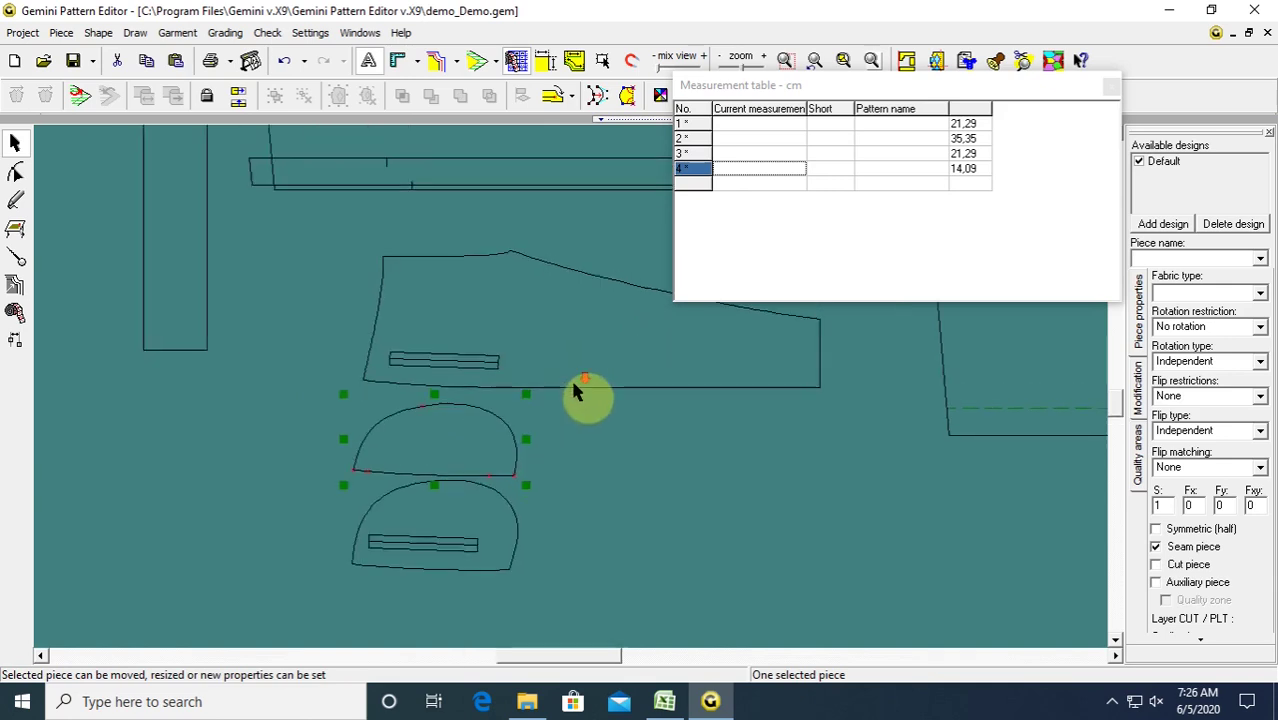
{"action": "scroll", "coordinate": [571, 390], "scroll_direction": "down", "scroll_amount": 1}
{"action": "scroll", "coordinate": [571, 390], "scroll_direction": "up", "scroll_amount": 1}
{"action": "left_click", "coordinate": [469, 528]}
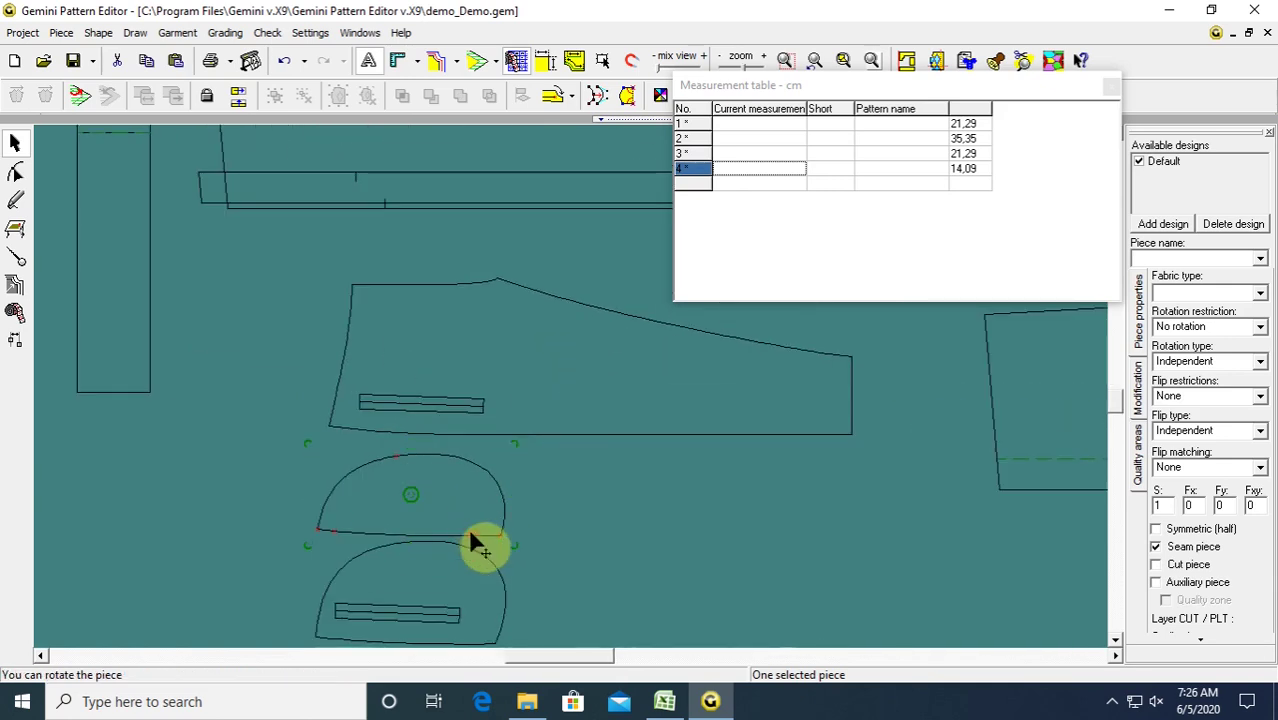
{"action": "left_click_drag", "start_coordinate": [469, 528], "coordinate": [491, 402]}
{"action": "left_click", "coordinate": [450, 625]}
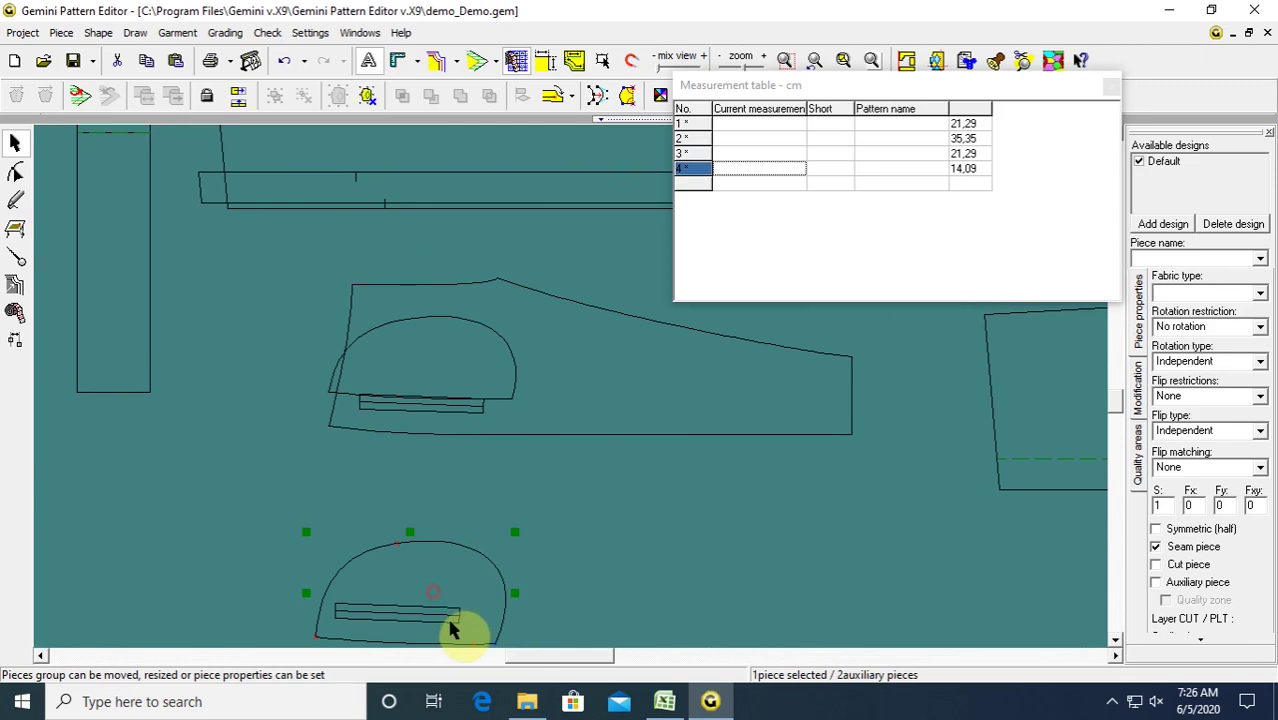
{"action": "left_click", "coordinate": [462, 628]}
{"action": "left_click_drag", "start_coordinate": [462, 628], "coordinate": [476, 424]}
{"action": "left_click", "coordinate": [446, 473]}
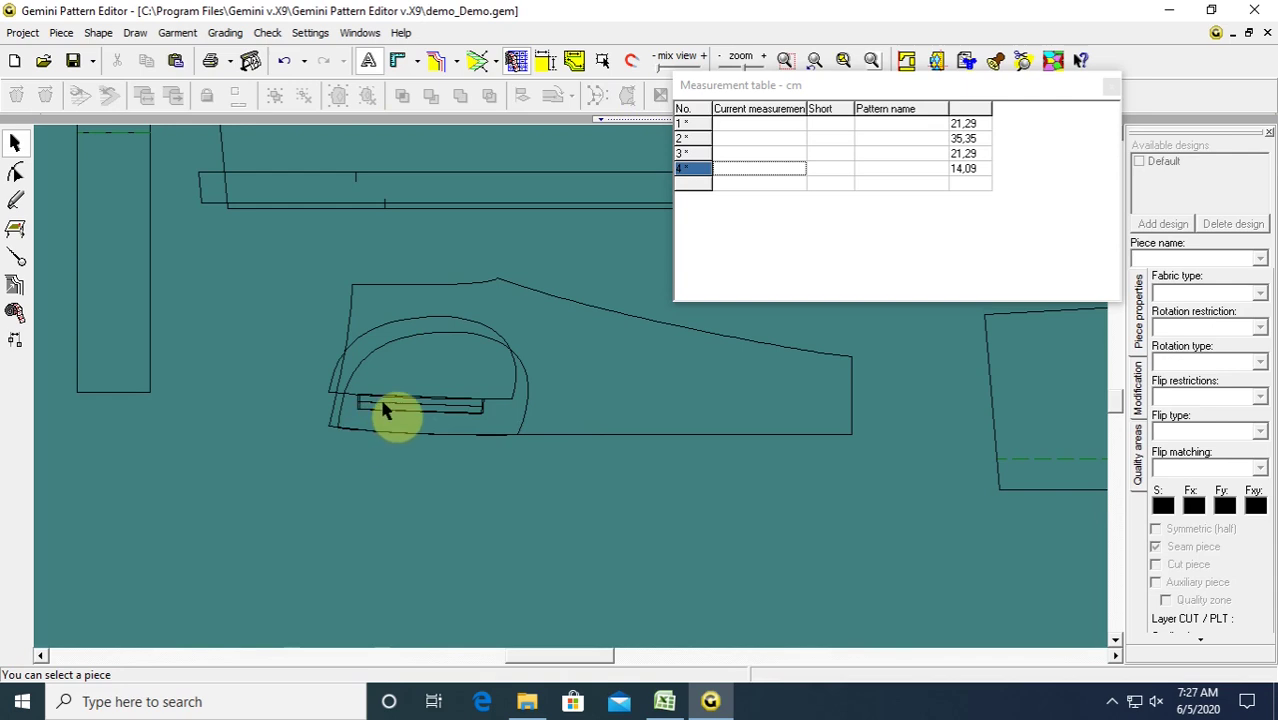
Move the front piece clear of the pocket bags so it lies directly below them.
{"action": "scroll", "coordinate": [585, 405], "scroll_direction": "down", "scroll_amount": 1}
{"action": "left_click", "coordinate": [578, 403]}
{"action": "left_click_drag", "start_coordinate": [577, 395], "coordinate": [551, 518]}
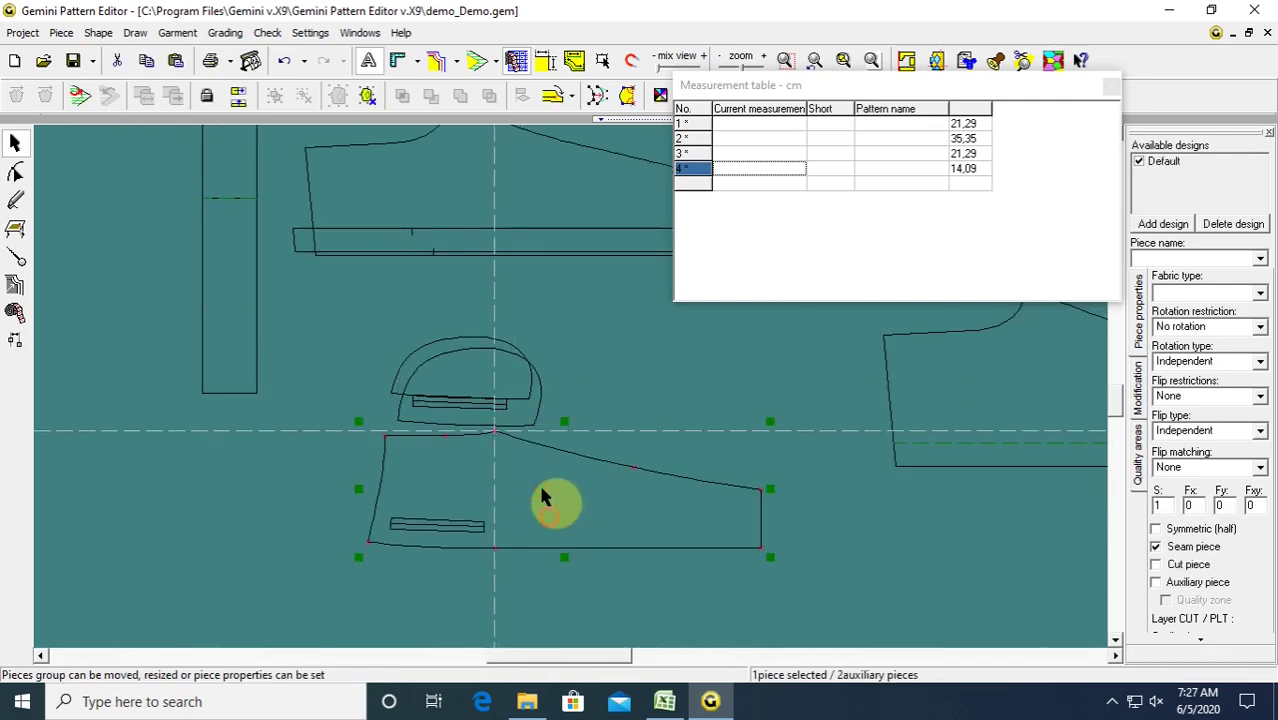
{"action": "left_click_drag", "start_coordinate": [530, 460], "coordinate": [526, 506]}
Align the shorter pocket bag over the upper part of the full one and save the pattern file.
{"action": "left_click", "coordinate": [394, 386]}
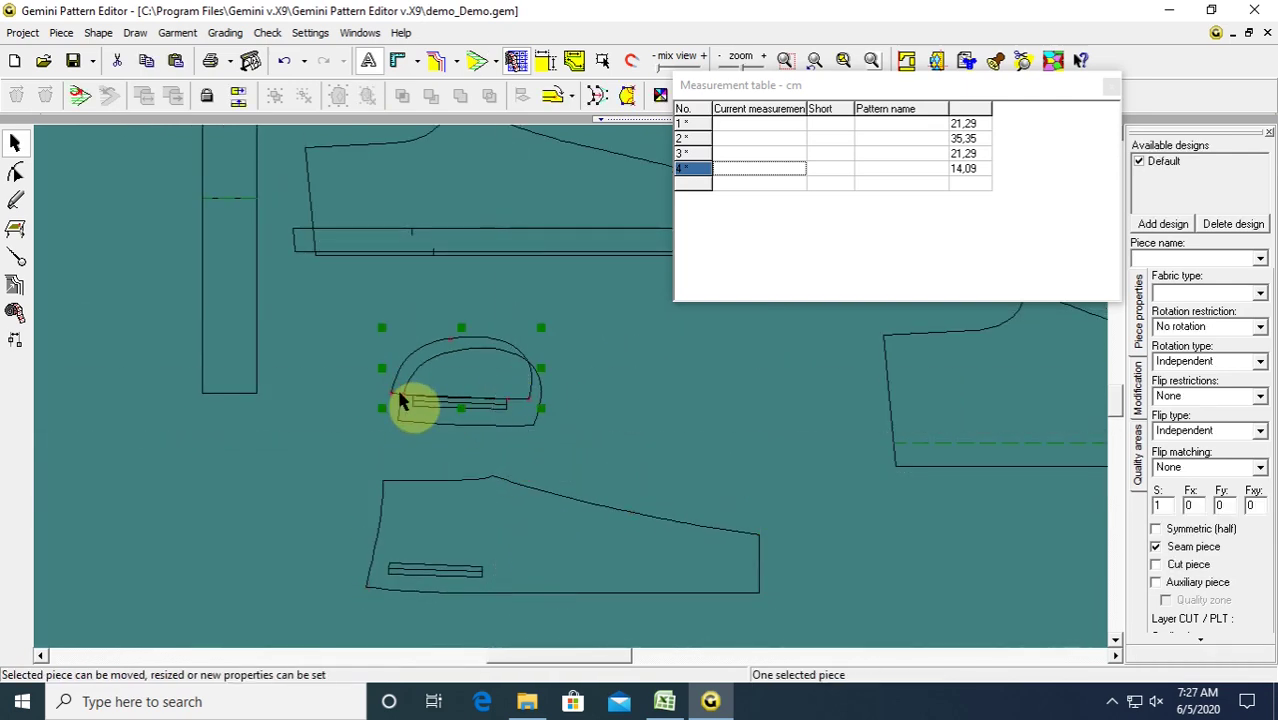
{"action": "left_click_drag", "start_coordinate": [400, 400], "coordinate": [417, 405]}
{"action": "left_click", "coordinate": [365, 425]}
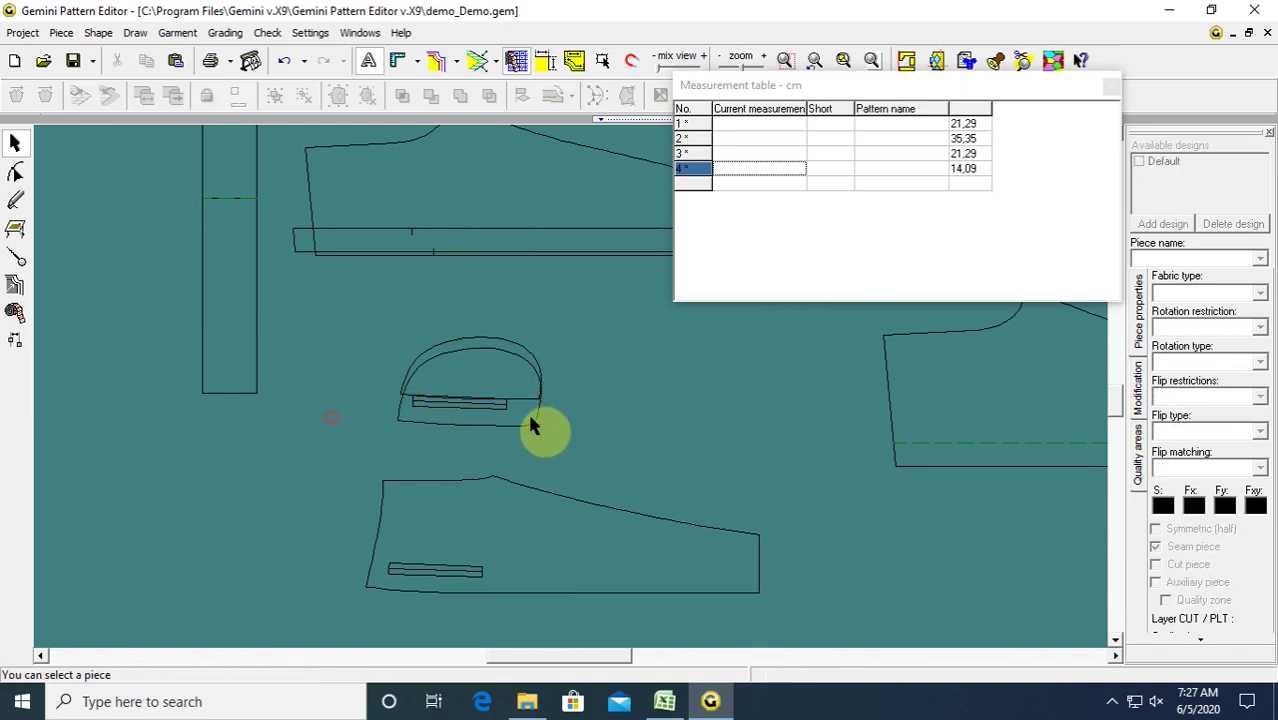
{"action": "key", "text": "ctrl+s"}
{"action": "left_click", "coordinate": [697, 413]}
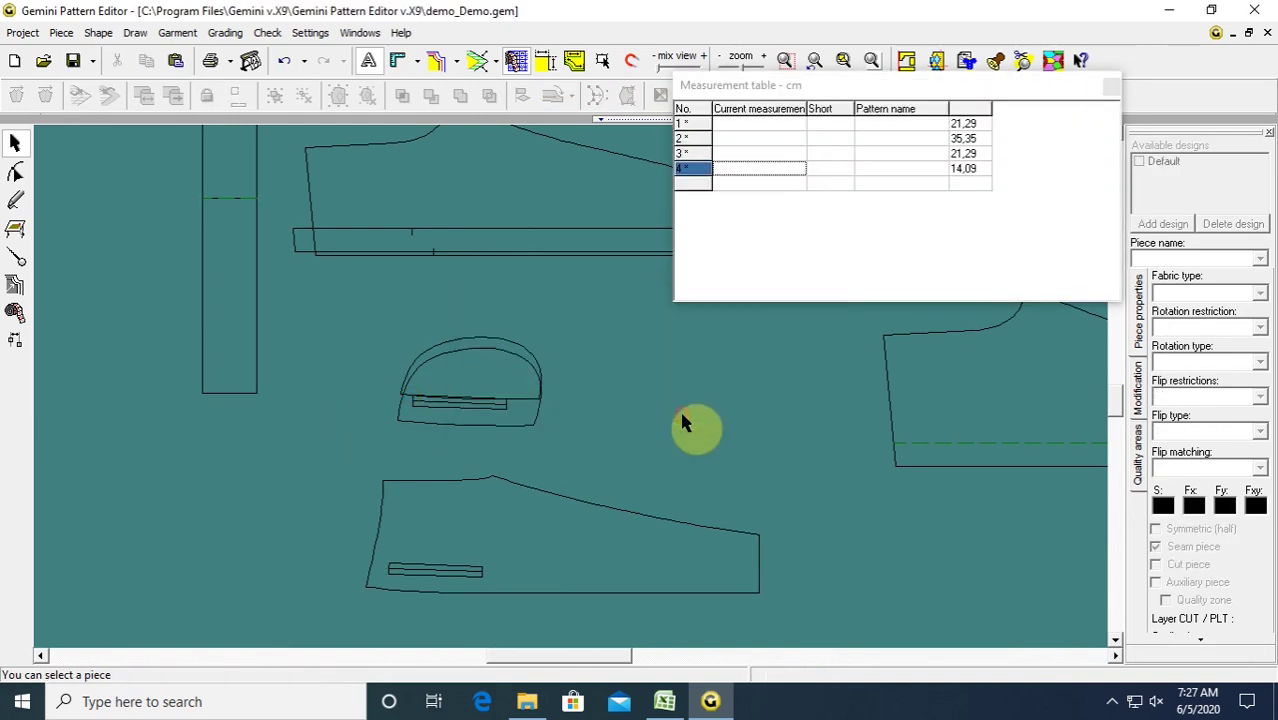
Separate the upper trouser piece from the long narrow strip, placing the strip just below it.
{"action": "scroll", "coordinate": [646, 430], "scroll_direction": "down", "scroll_amount": 4}
{"action": "scroll", "coordinate": [647, 392], "scroll_direction": "up", "scroll_amount": 1}
{"action": "scroll", "coordinate": [505, 382], "scroll_direction": "up", "scroll_amount": 1}
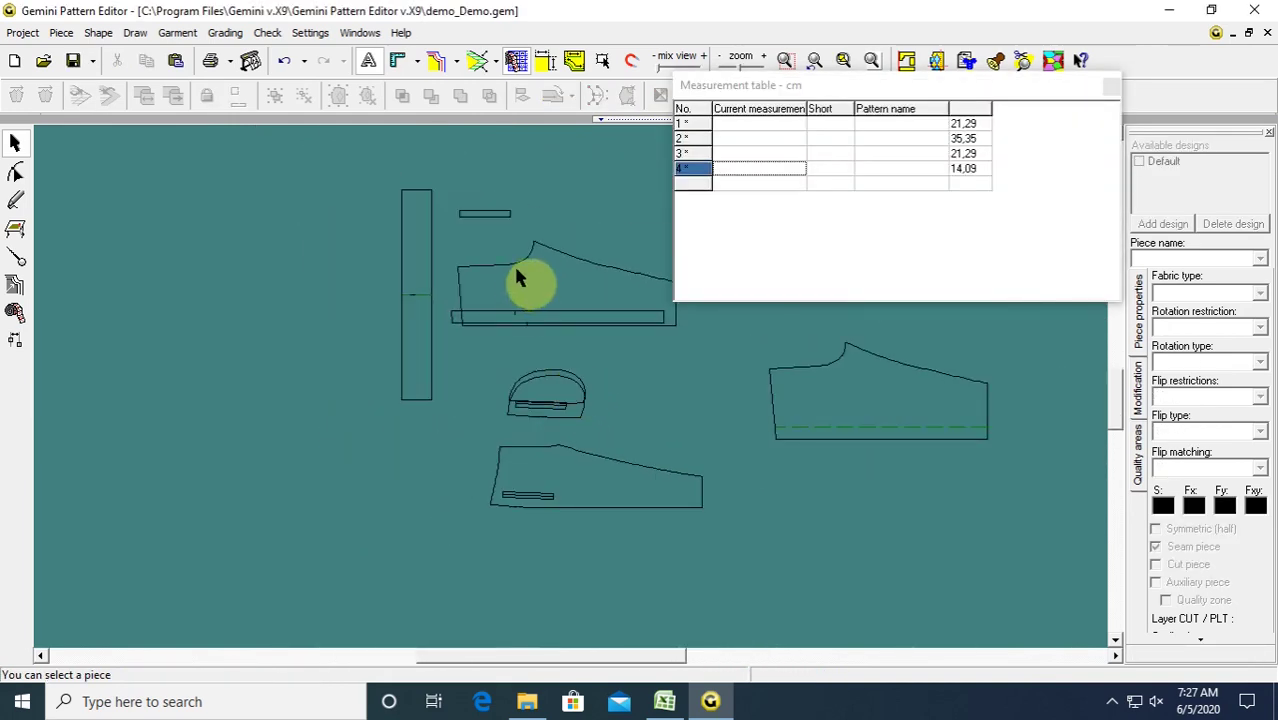
{"action": "left_click_drag", "start_coordinate": [510, 271], "coordinate": [507, 252]}
{"action": "left_click_drag", "start_coordinate": [538, 312], "coordinate": [551, 326]}
{"action": "left_click", "coordinate": [577, 356]}
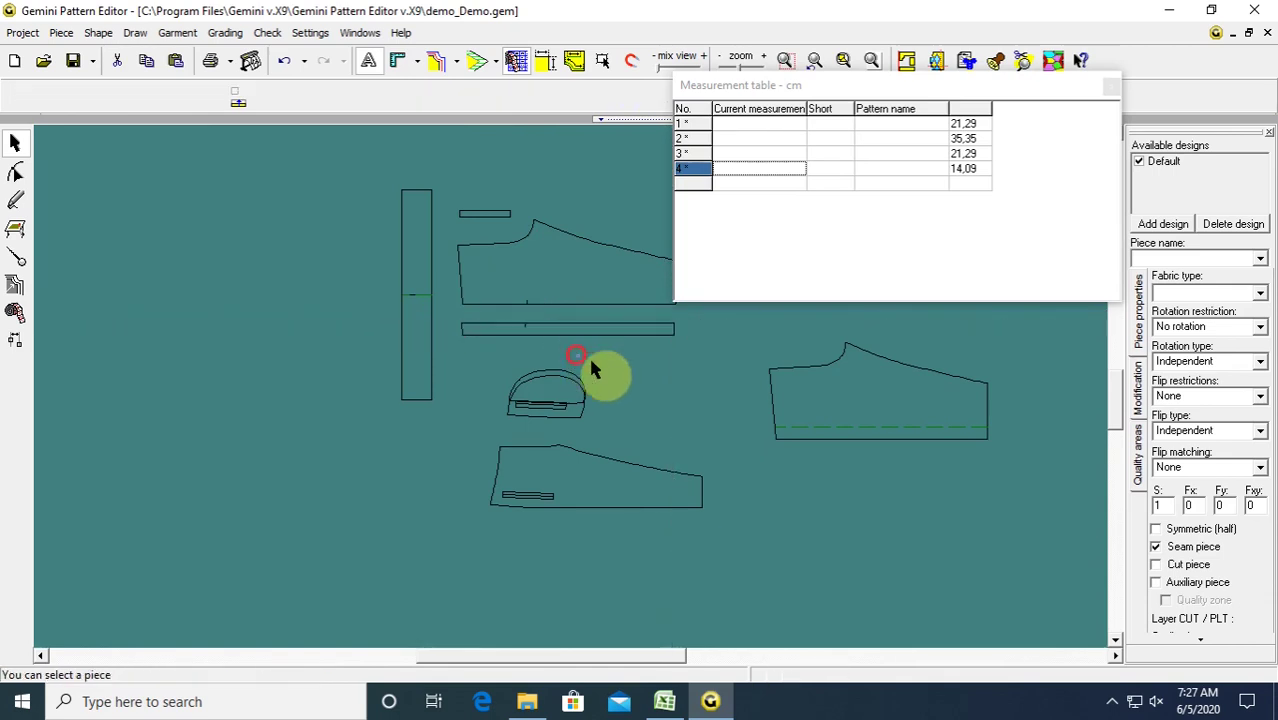
Delete the spare trouser piece with the dashed parallel line that lies apart from the other pieces.
{"action": "scroll", "coordinate": [735, 376], "scroll_direction": "down", "scroll_amount": 2}
{"action": "scroll", "coordinate": [844, 387], "scroll_direction": "up", "scroll_amount": 1}
{"action": "mouse_move", "coordinate": [507, 390]}
{"action": "left_mouse_down"}
{"action": "mouse_move", "coordinate": [487, 391]}
{"action": "mouse_move", "coordinate": [526, 391]}
{"action": "left_mouse_up"}
{"action": "key", "text": "Delete"}
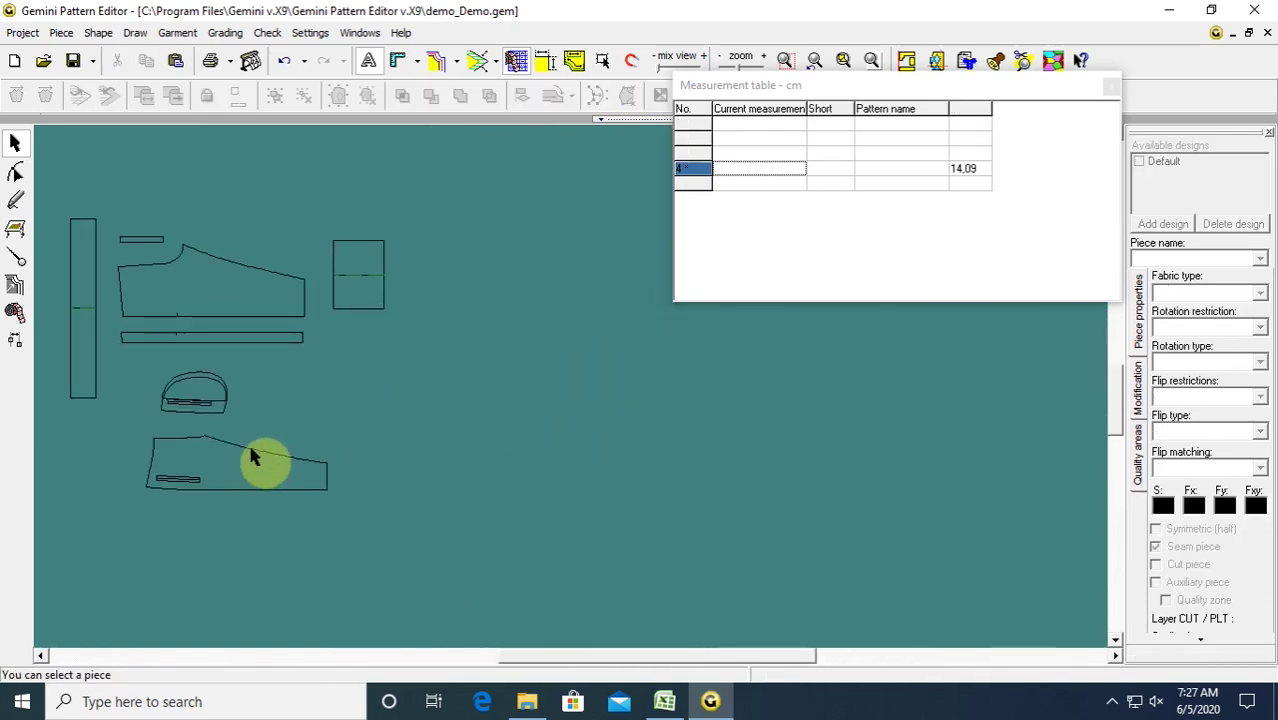
Move the measurement table aside and place the small narrow rectangle between the pocket bags and the front piece.
{"action": "scroll", "coordinate": [579, 399], "scroll_direction": "up", "scroll_amount": 1}
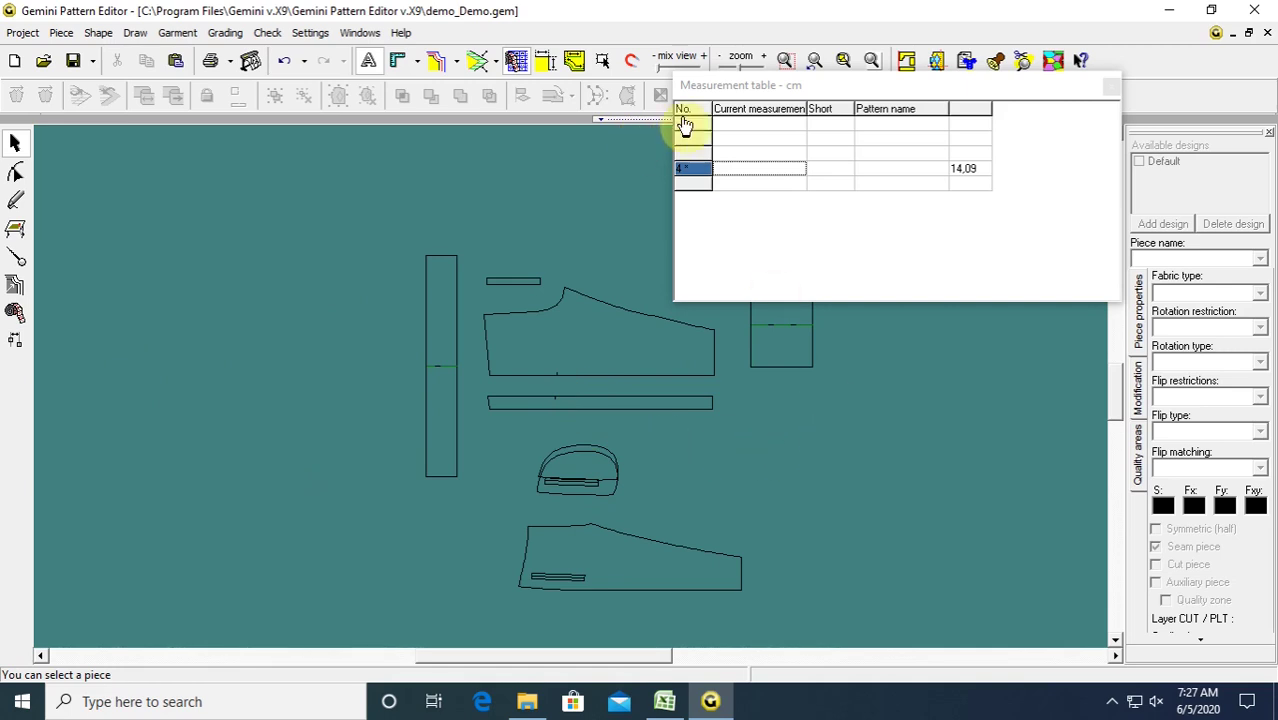
{"action": "left_click_drag", "start_coordinate": [731, 79], "coordinate": [860, 63]}
{"action": "scroll", "coordinate": [736, 318], "scroll_direction": "down", "scroll_amount": 2}
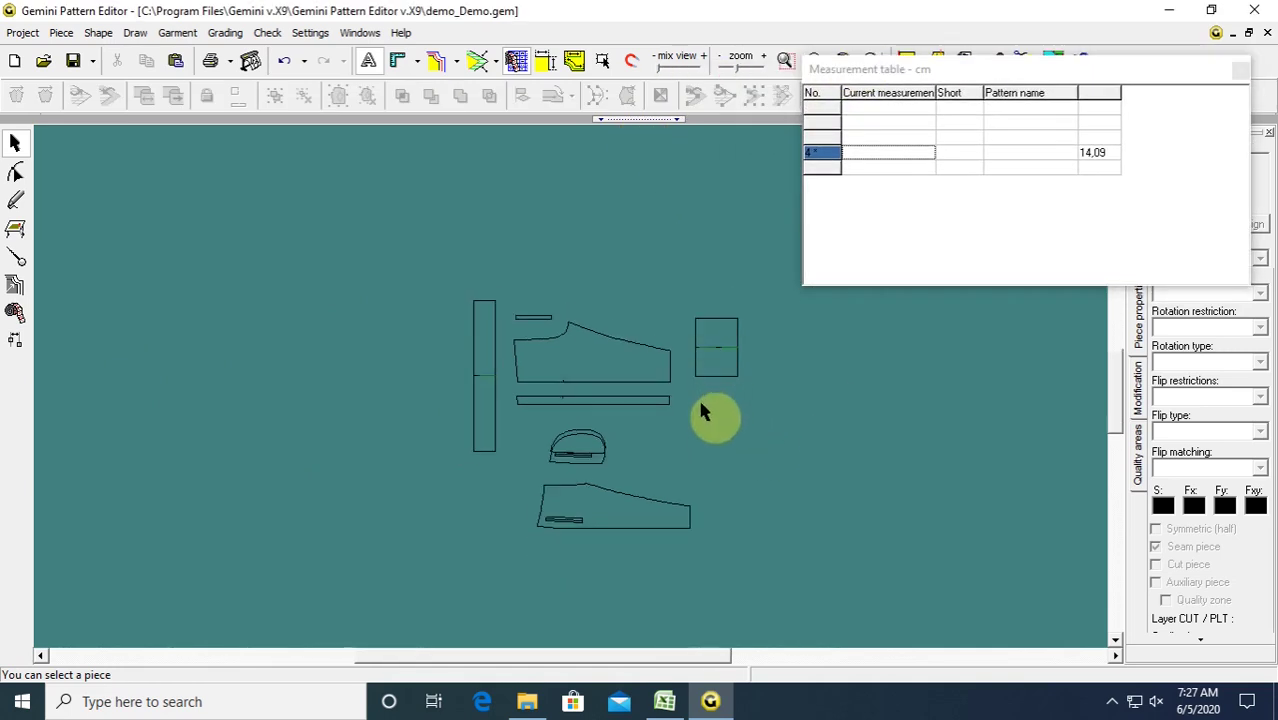
{"action": "scroll", "coordinate": [698, 407], "scroll_direction": "up", "scroll_amount": 2}
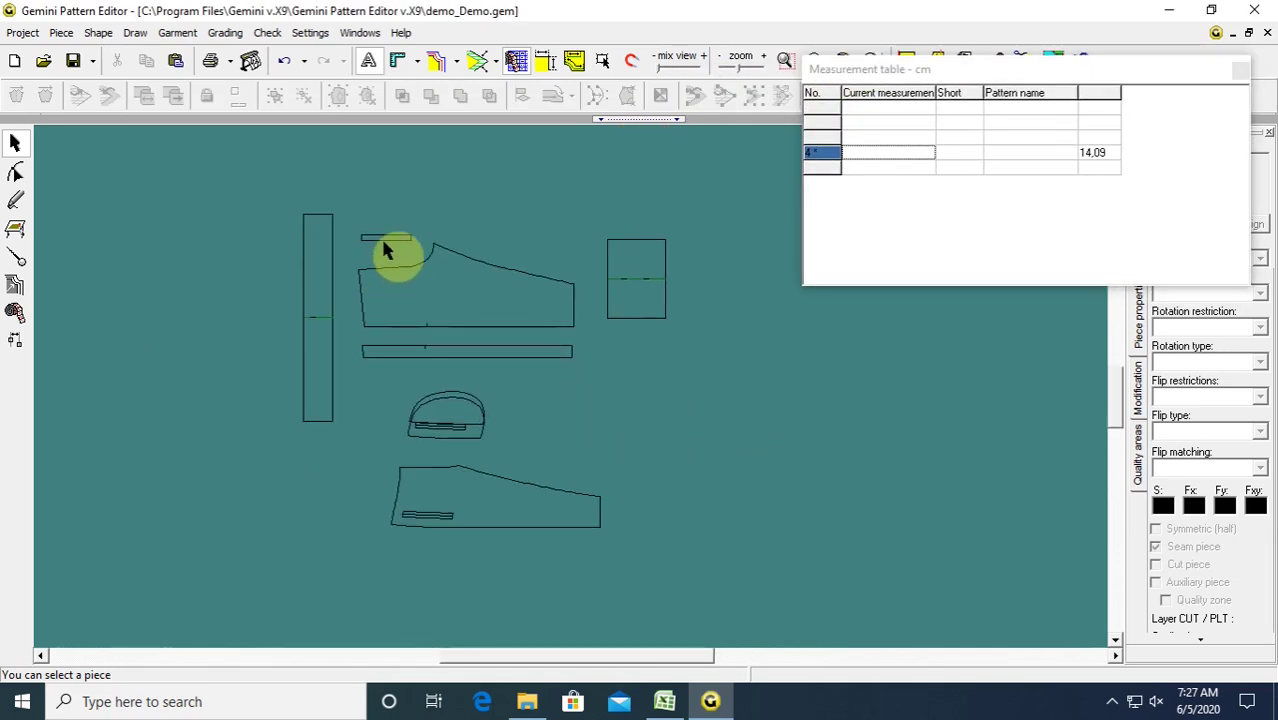
{"action": "left_click_drag", "start_coordinate": [393, 238], "coordinate": [451, 462]}
{"action": "scroll", "coordinate": [451, 462], "scroll_direction": "up", "scroll_amount": 2}
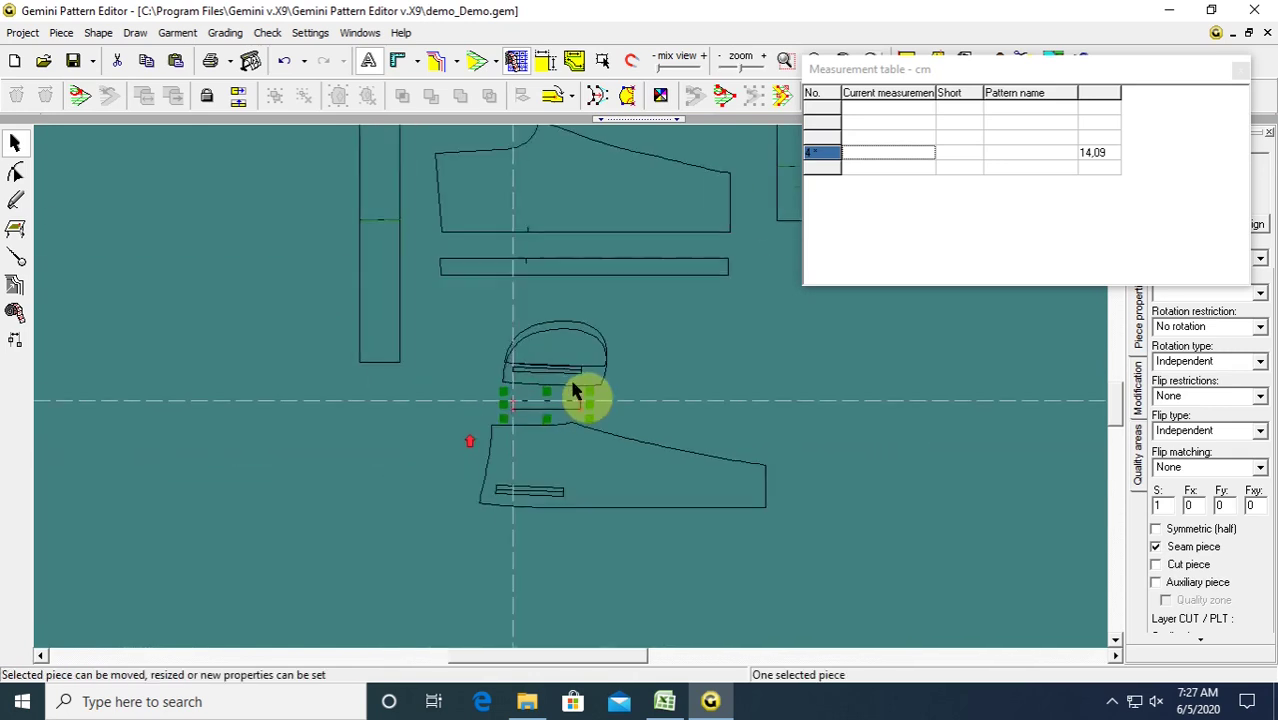
{"action": "scroll", "coordinate": [573, 390], "scroll_direction": "up", "scroll_amount": 2}
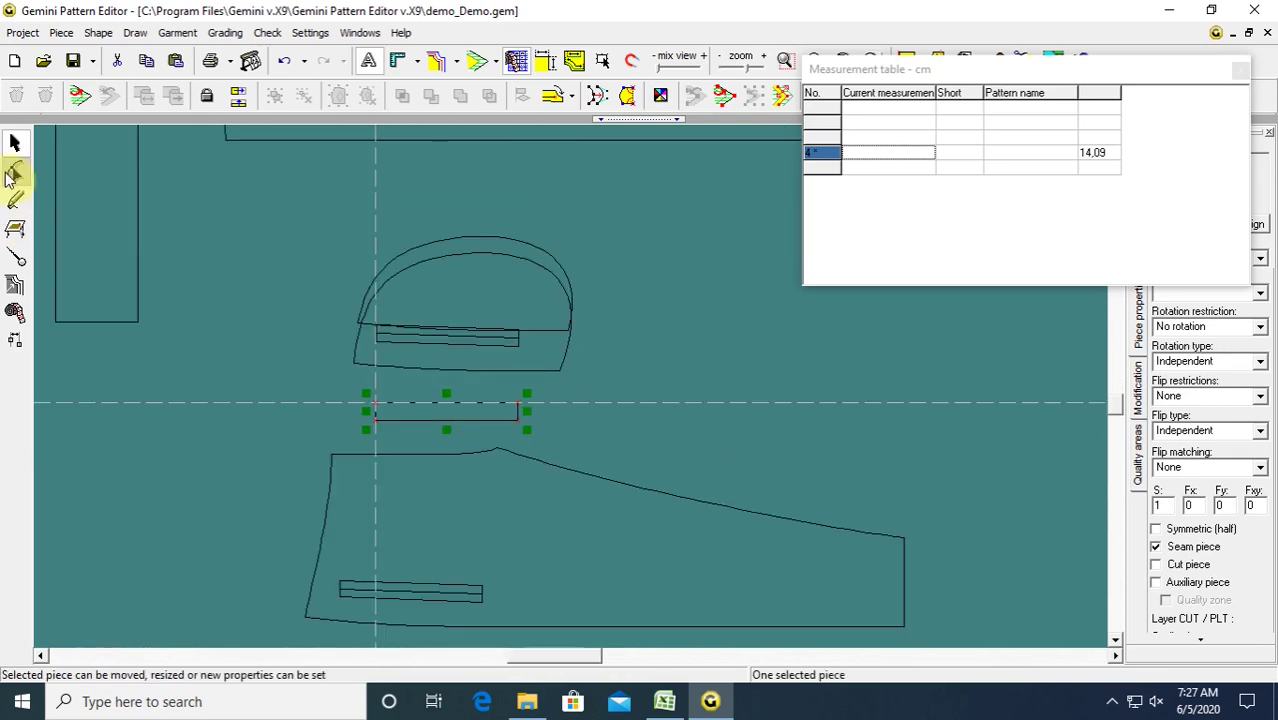
Lengthen the small narrow rectangle beyond the pocket welt's length by moving its two end points outward.
{"action": "left_click", "coordinate": [14, 174]}
{"action": "left_click_drag", "start_coordinate": [502, 390], "coordinate": [562, 429]}
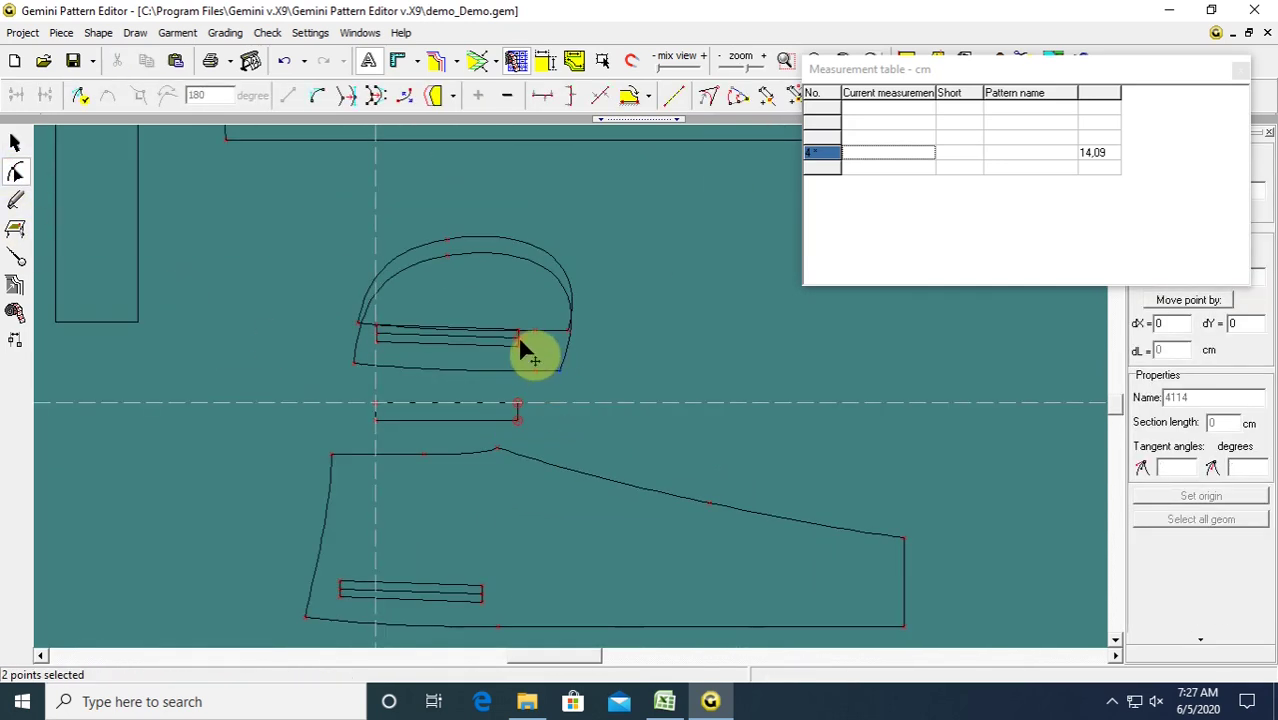
{"action": "left_click_drag", "start_coordinate": [519, 342], "coordinate": [550, 378]}
{"action": "key", "text": "Right"}
{"action": "key", "text": "Right"}
{"action": "left_click", "coordinate": [15, 143]}
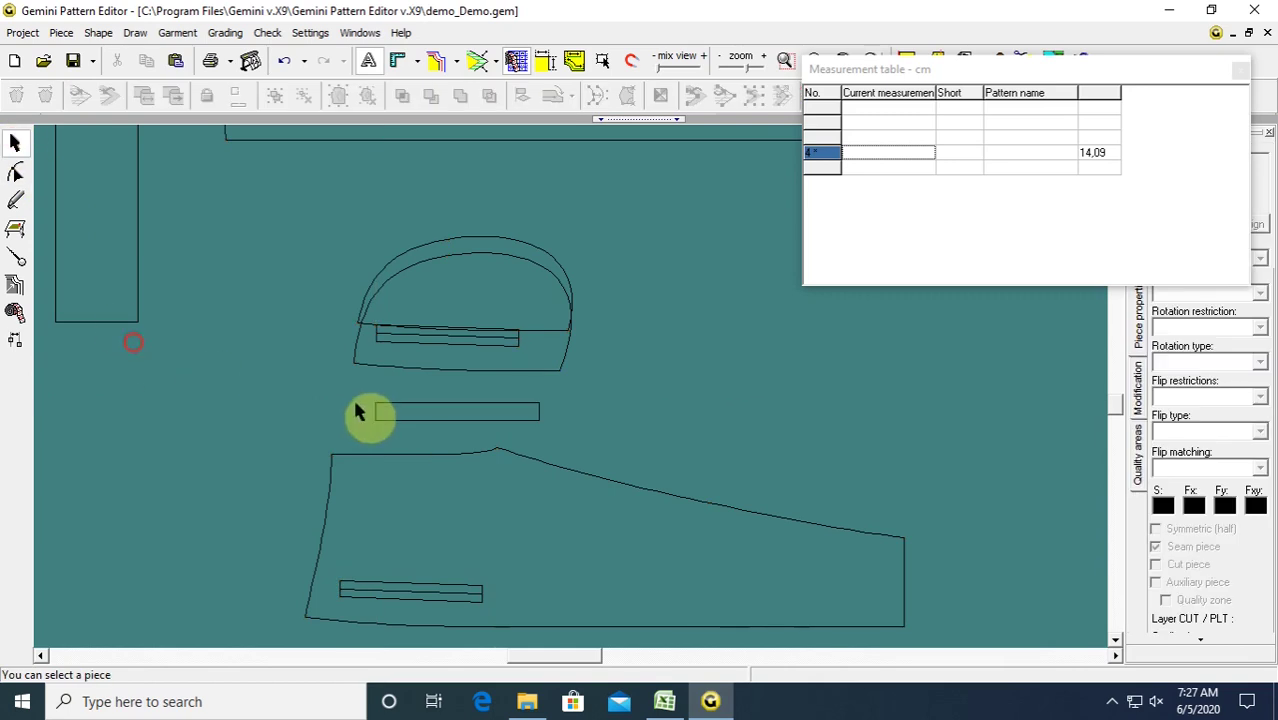
Try the narrow rectangle over the pocket bags, move the welted bag upward, and place the rectangle just below the plain bag.
{"action": "left_click_drag", "start_coordinate": [445, 422], "coordinate": [493, 350]}
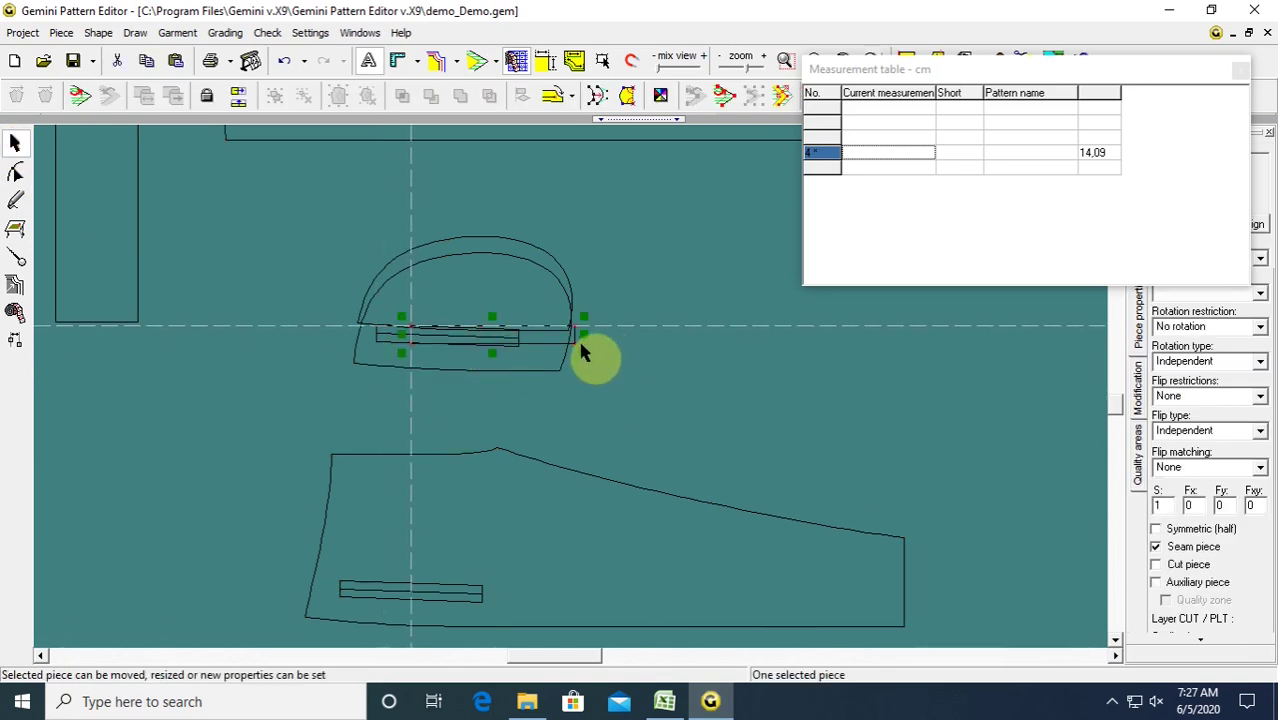
{"action": "left_click", "coordinate": [620, 368]}
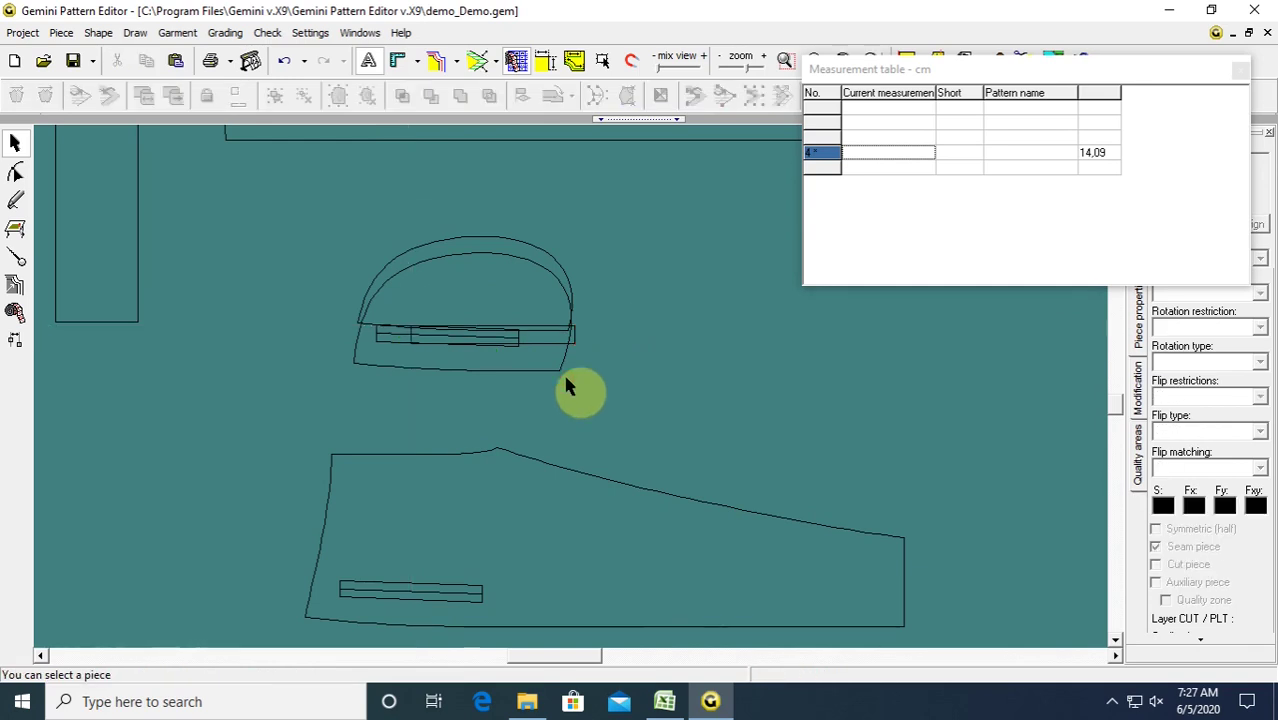
{"action": "left_click_drag", "start_coordinate": [571, 357], "coordinate": [565, 275]}
{"action": "left_click_drag", "start_coordinate": [442, 348], "coordinate": [408, 385]}
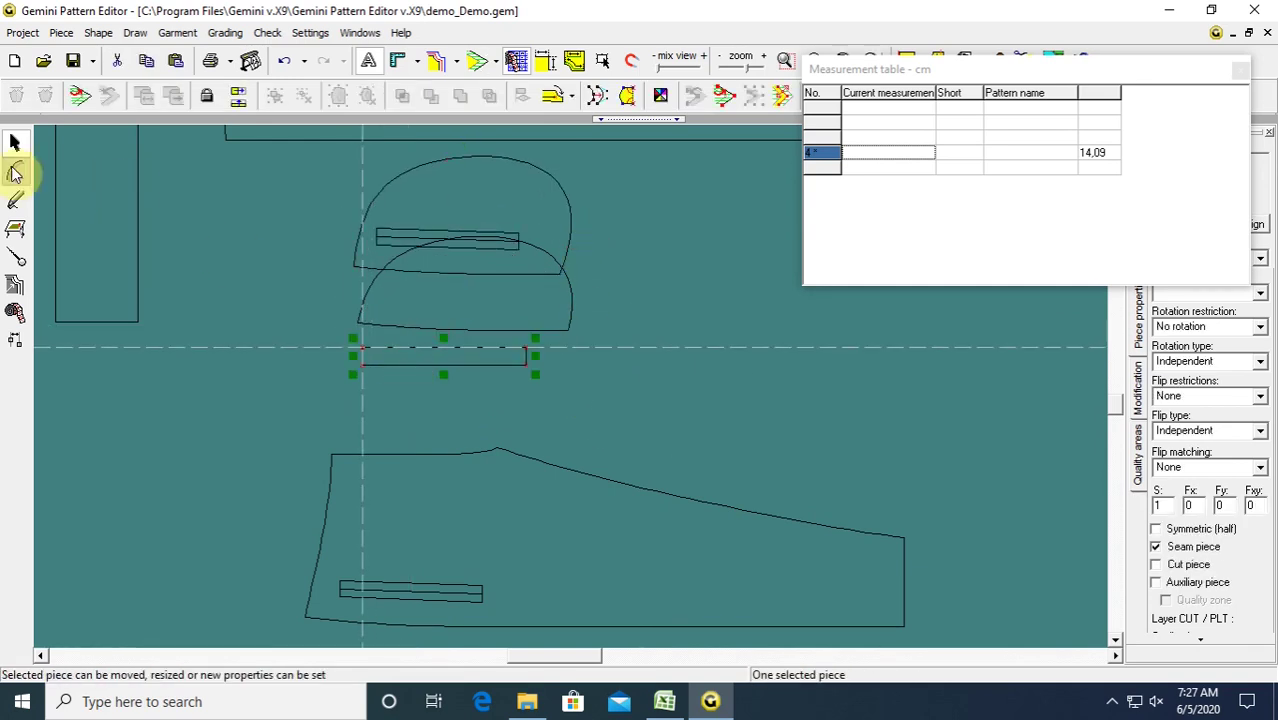
Extend one end of the narrow rectangle so its length nearly matches the width of the pocket bags.
{"action": "left_click", "coordinate": [15, 173]}
{"action": "left_click_drag", "start_coordinate": [512, 347], "coordinate": [552, 393]}
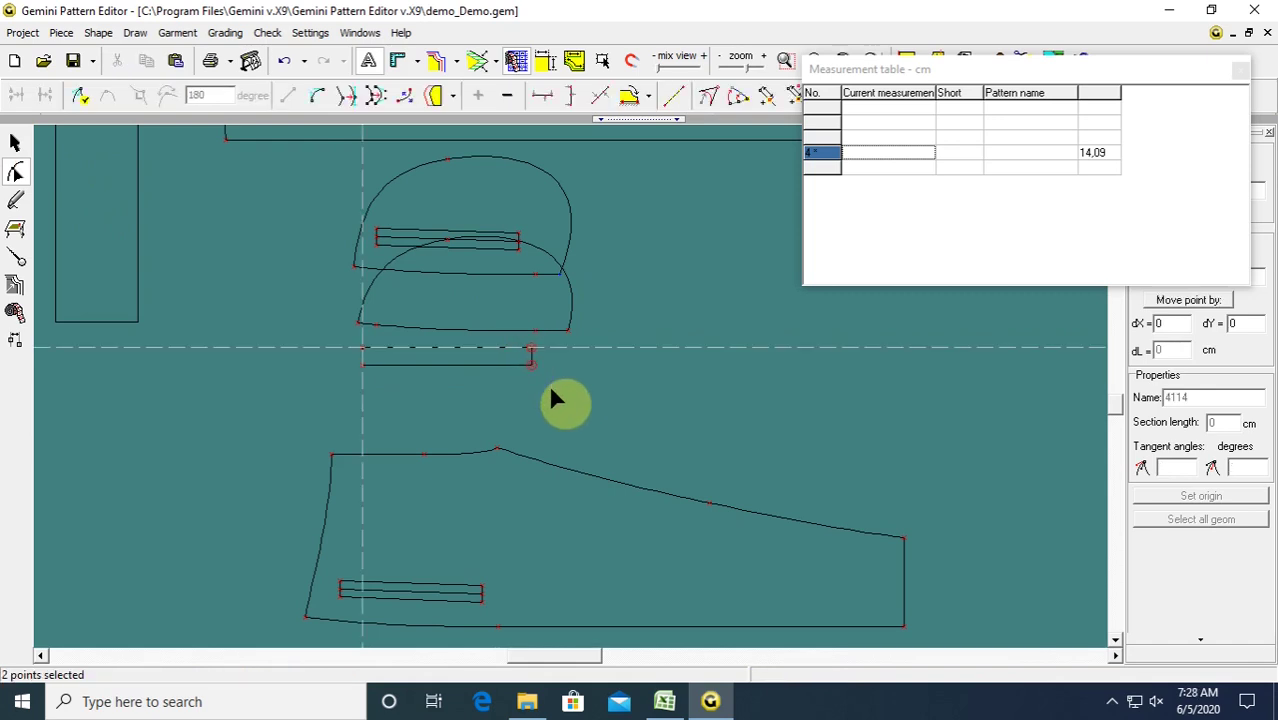
{"action": "key", "text": "Right"}
{"action": "key", "text": "Right"}
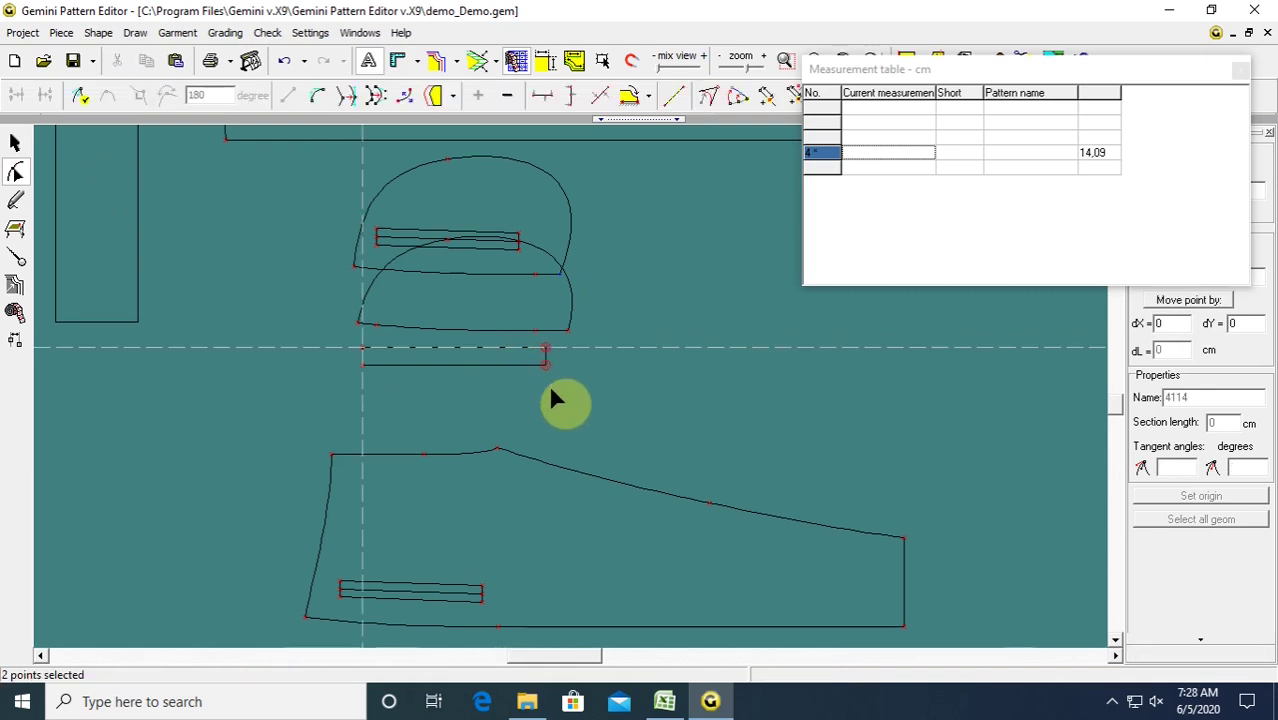
{"action": "key", "text": "Right"}
{"action": "key", "text": "Right"}
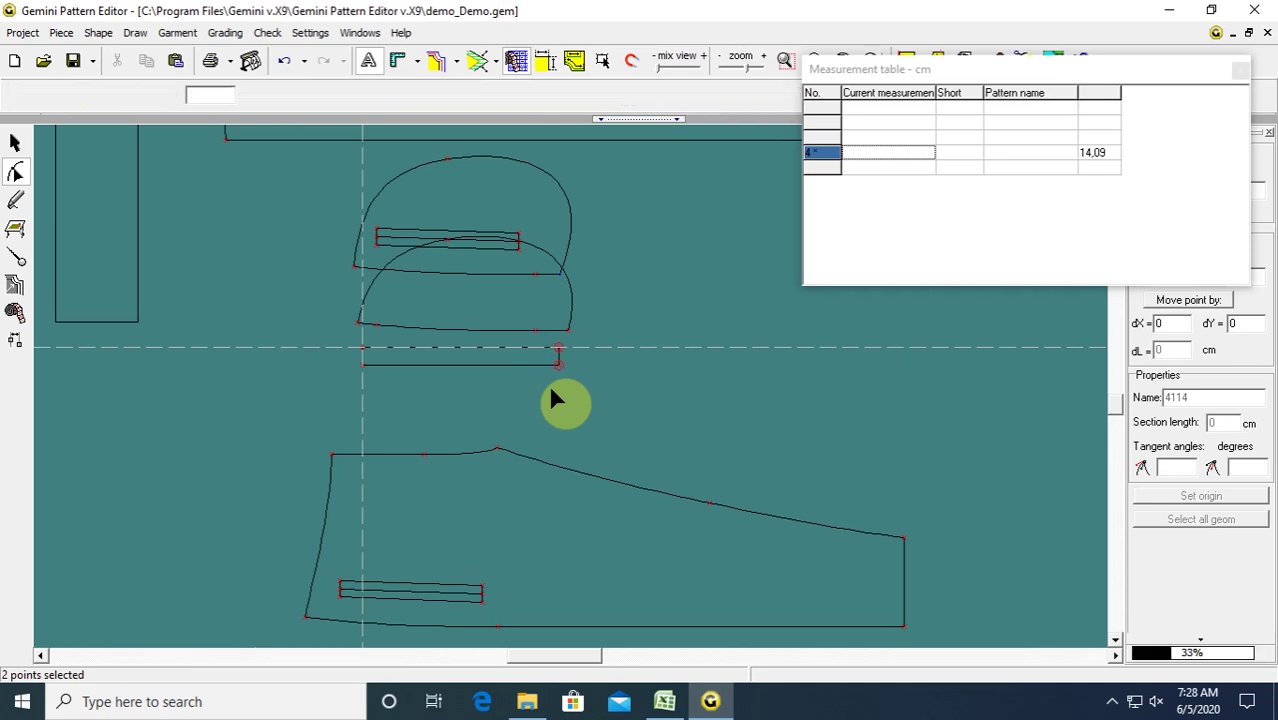
{"action": "left_click", "coordinate": [10, 145]}
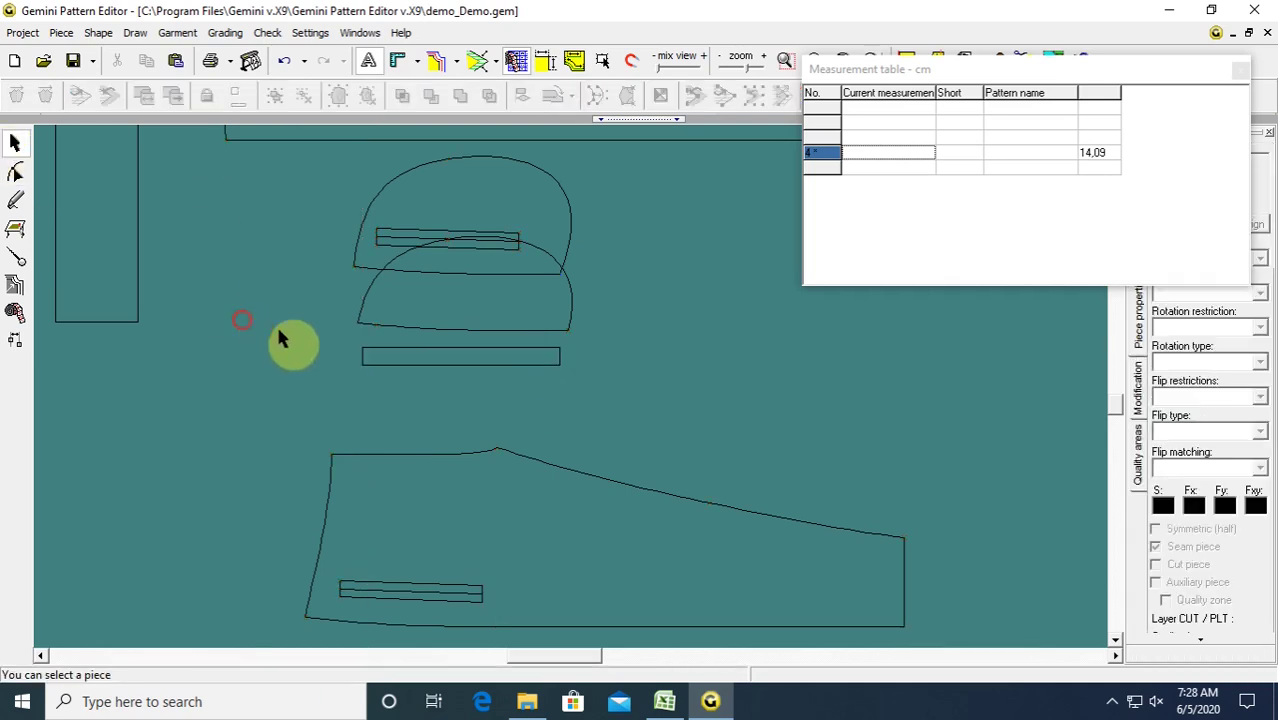
Separate the overlapping pocket bags, placing the plain bag beside the narrow rectangle and the welted bag just above the rectangle.
{"action": "scroll", "coordinate": [516, 342], "scroll_direction": "down", "scroll_amount": 2}
{"action": "left_click_drag", "start_coordinate": [516, 342], "coordinate": [667, 378]}
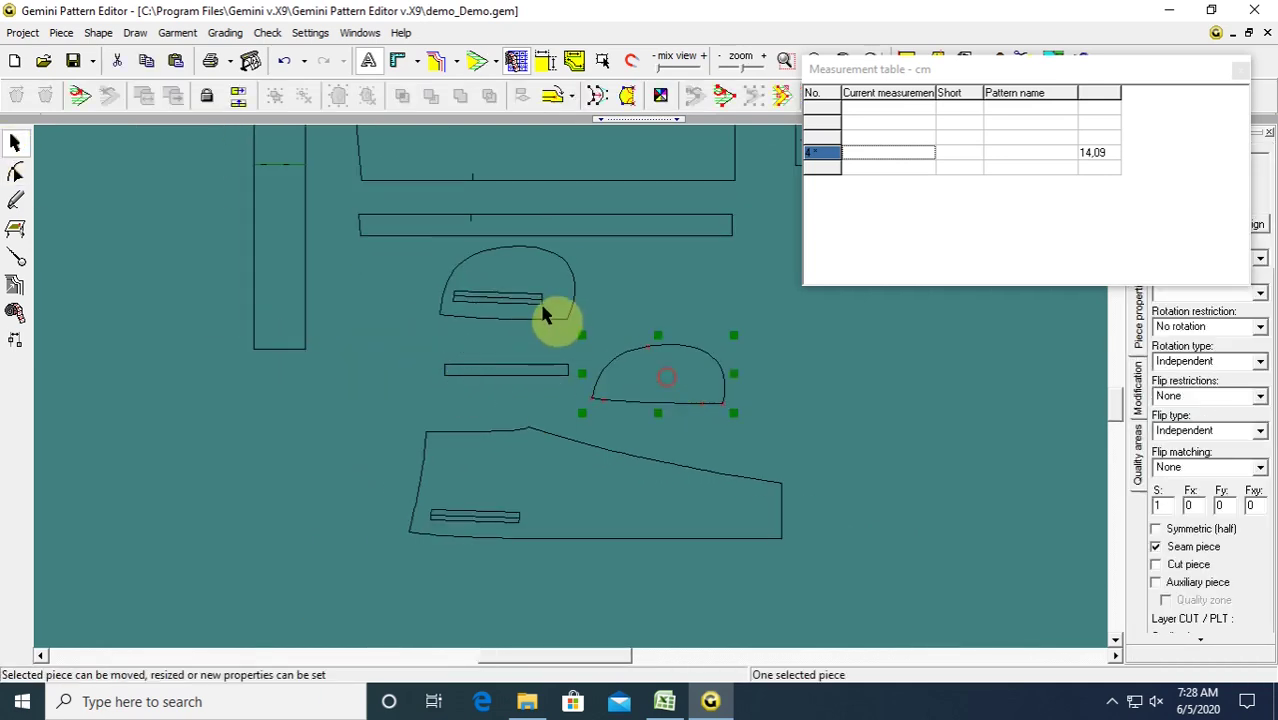
{"action": "left_click_drag", "start_coordinate": [534, 297], "coordinate": [533, 315]}
{"action": "left_click", "coordinate": [408, 335]}
{"action": "scroll", "coordinate": [531, 355], "scroll_direction": "down", "scroll_amount": 1}
{"action": "scroll", "coordinate": [535, 366], "scroll_direction": "down", "scroll_amount": 1}
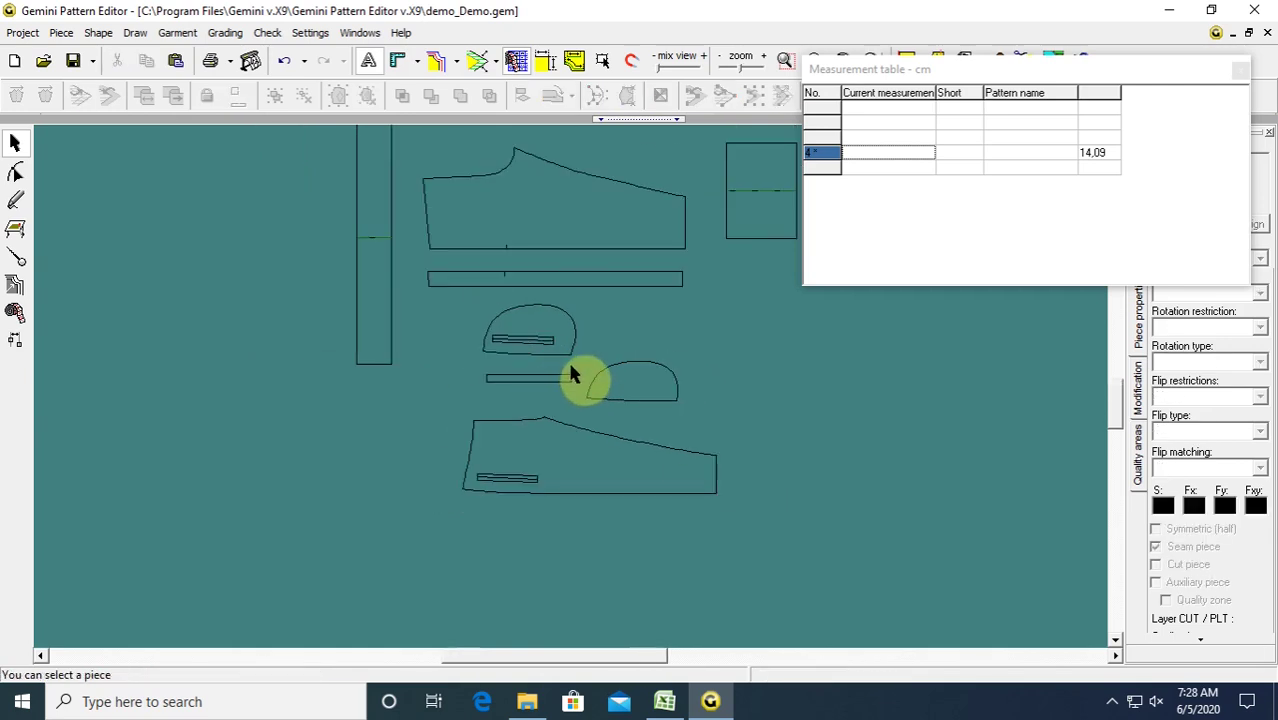
{"action": "scroll", "coordinate": [579, 376], "scroll_direction": "down", "scroll_amount": 1}
{"action": "scroll", "coordinate": [699, 340], "scroll_direction": "down", "scroll_amount": 2}
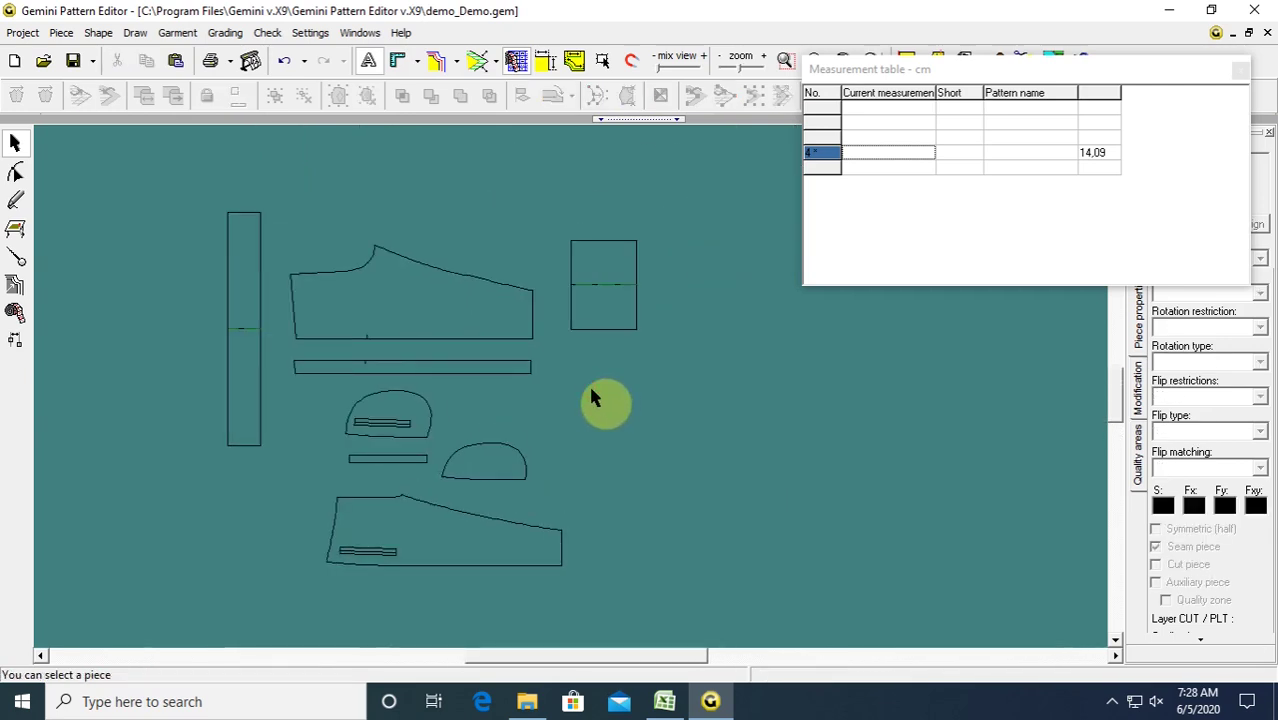
Turn on the seam allowances for all pattern pieces.
{"action": "left_click_drag", "start_coordinate": [166, 180], "coordinate": [668, 594]}
{"action": "left_click", "coordinate": [478, 63]}
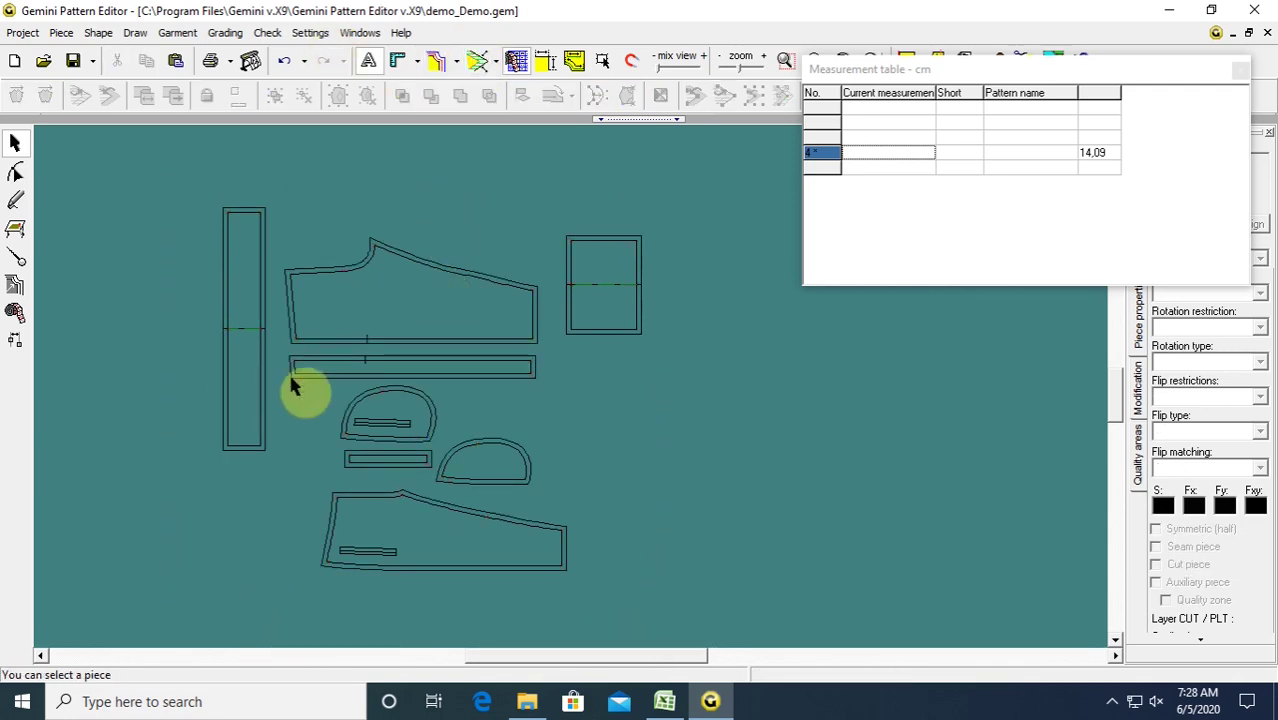
Shift the long vertical strip slightly upward and close the measurement table.
{"action": "left_click_drag", "start_coordinate": [252, 319], "coordinate": [248, 308]}
{"action": "left_click_drag", "start_coordinate": [1159, 83], "coordinate": [822, 150]}
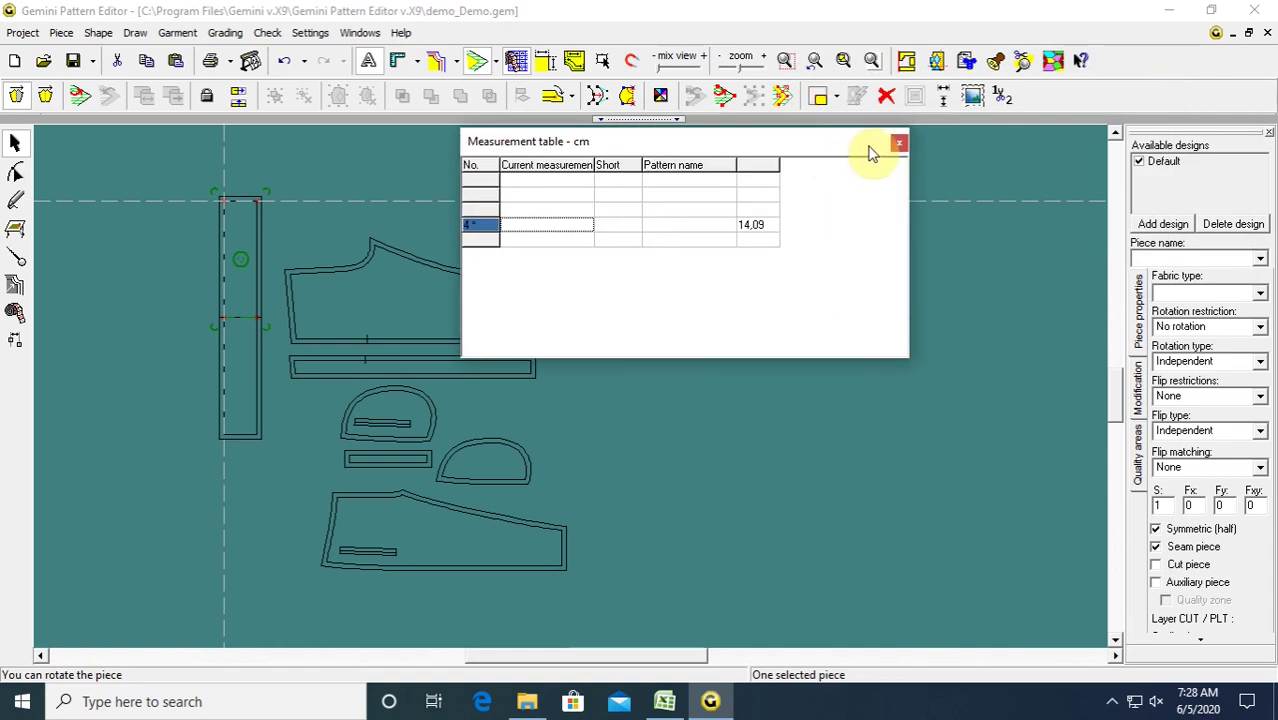
{"action": "left_click", "coordinate": [900, 139]}
{"action": "left_click", "coordinate": [779, 274]}
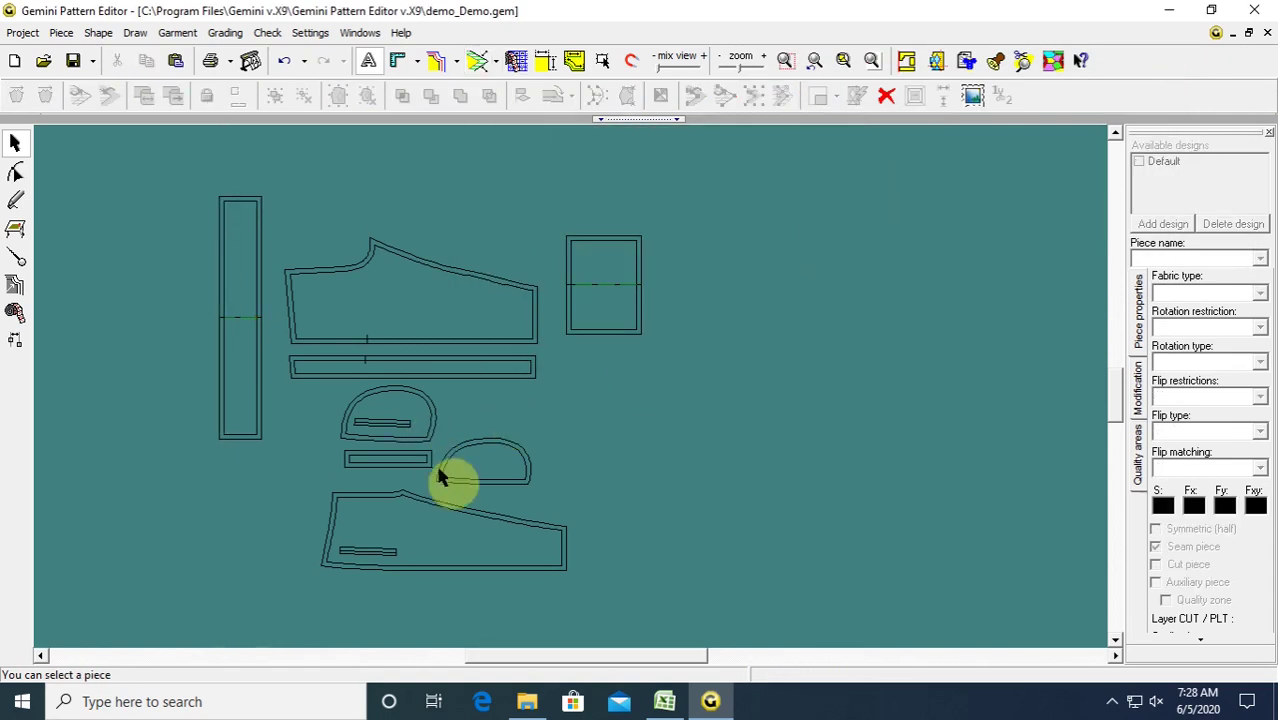
Move both pocket bags and the small narrow rectangle out of the area above the front trouser piece.
{"action": "left_click_drag", "start_coordinate": [493, 460], "coordinate": [480, 182]}
{"action": "left_click_drag", "start_coordinate": [388, 419], "coordinate": [516, 328]}
{"action": "left_click", "coordinate": [399, 468]}
{"action": "left_click_drag", "start_coordinate": [403, 462], "coordinate": [581, 394]}
Place the back trouser piece directly above the front trouser piece without overlap.
{"action": "left_click_drag", "start_coordinate": [379, 278], "coordinate": [394, 461]}
{"action": "left_click_drag", "start_coordinate": [414, 549], "coordinate": [407, 569]}
{"action": "scroll", "coordinate": [497, 534], "scroll_direction": "down", "scroll_amount": 1}
{"action": "scroll", "coordinate": [500, 533], "scroll_direction": "up", "scroll_amount": 6}
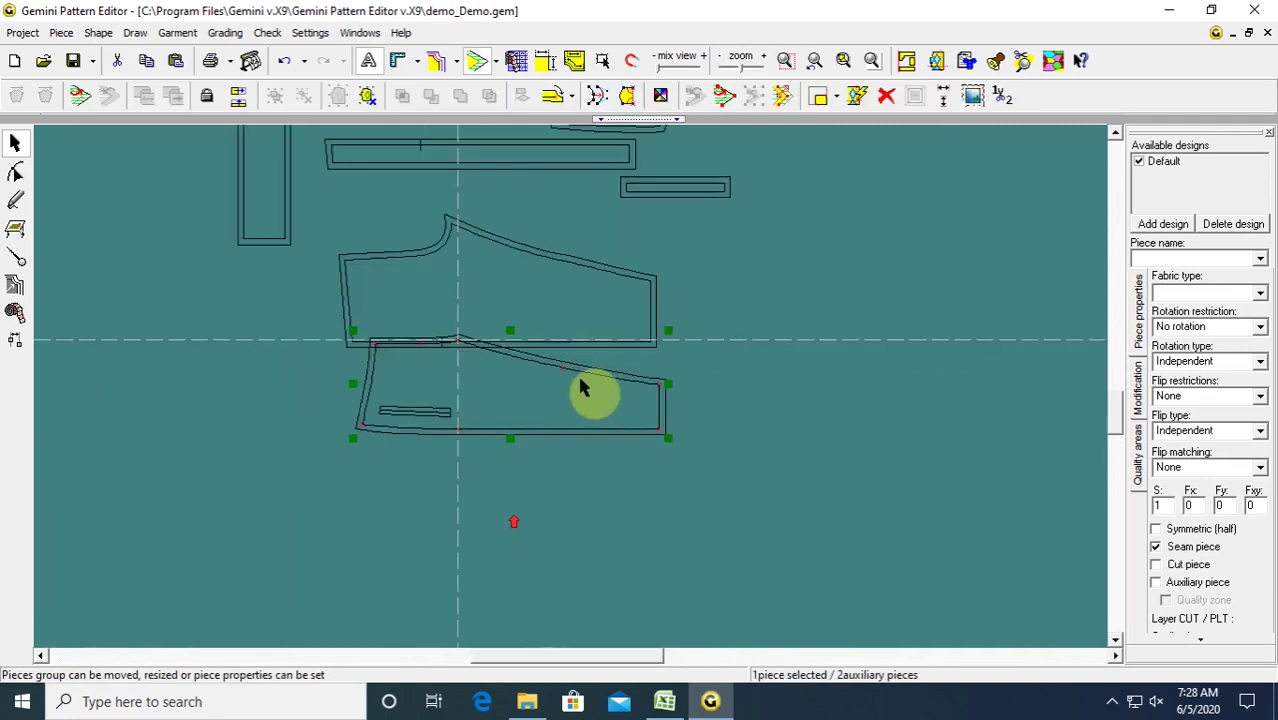
{"action": "left_click_drag", "start_coordinate": [476, 411], "coordinate": [468, 440]}
Flip the back trouser piece vertically and move it so its crotch point meets the front's crotch point.
{"action": "left_click", "coordinate": [460, 311]}
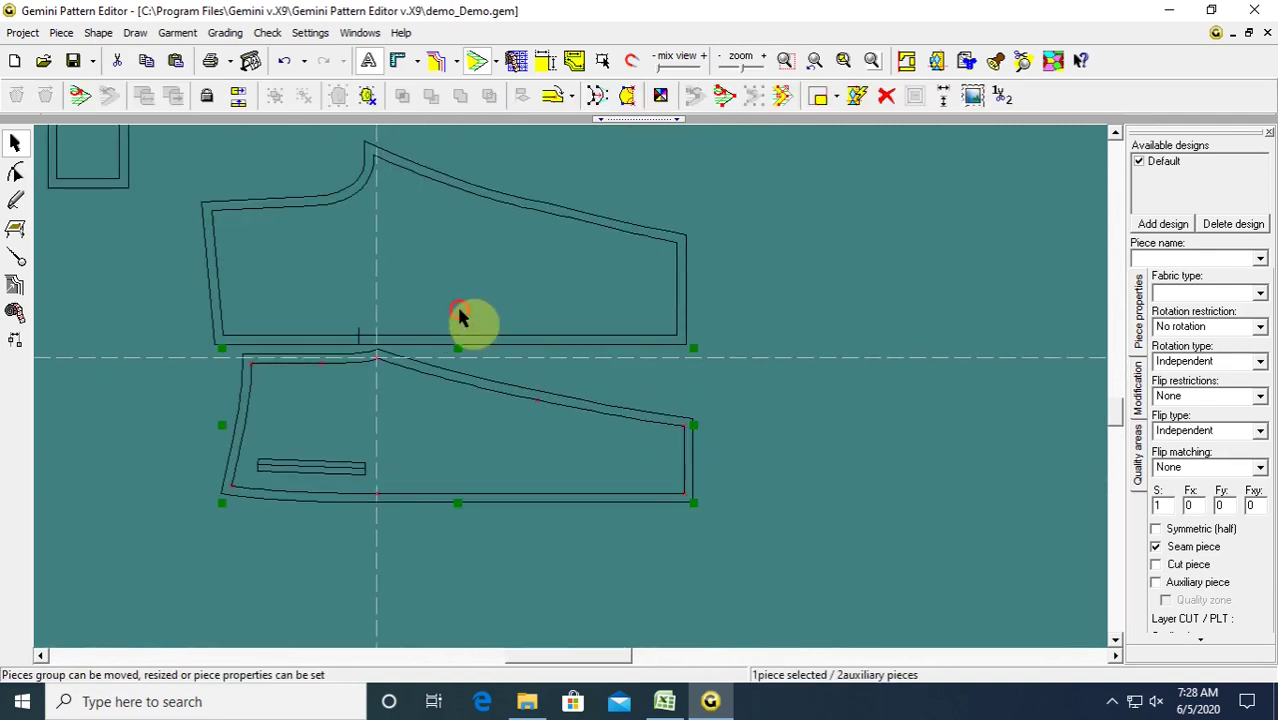
{"action": "left_click", "coordinate": [236, 99]}
{"action": "left_click", "coordinate": [380, 267]}
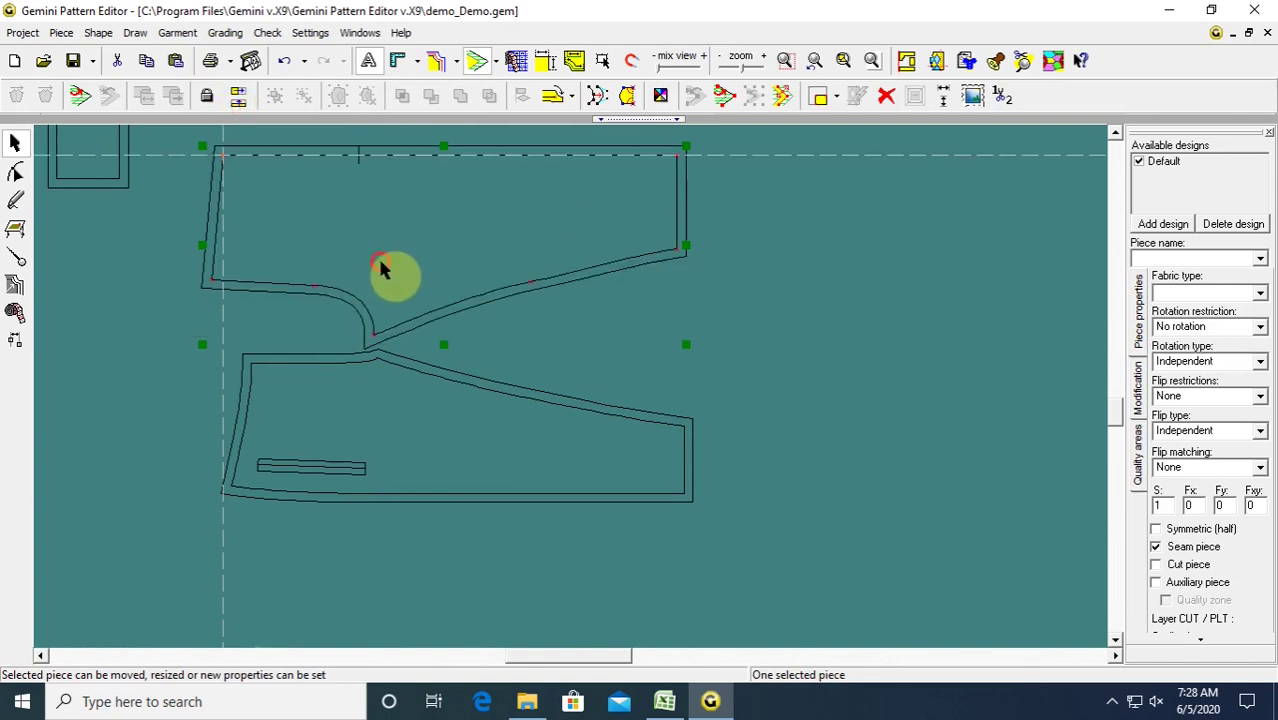
{"action": "scroll", "coordinate": [571, 388], "scroll_direction": "up", "scroll_amount": 2}
{"action": "left_click_drag", "start_coordinate": [577, 405], "coordinate": [517, 345]}
{"action": "scroll", "coordinate": [540, 355], "scroll_direction": "down", "scroll_amount": 2}
Rotate the back and front trouser pieces so their inseams lie roughly alongside each other.
{"action": "left_click", "coordinate": [668, 291]}
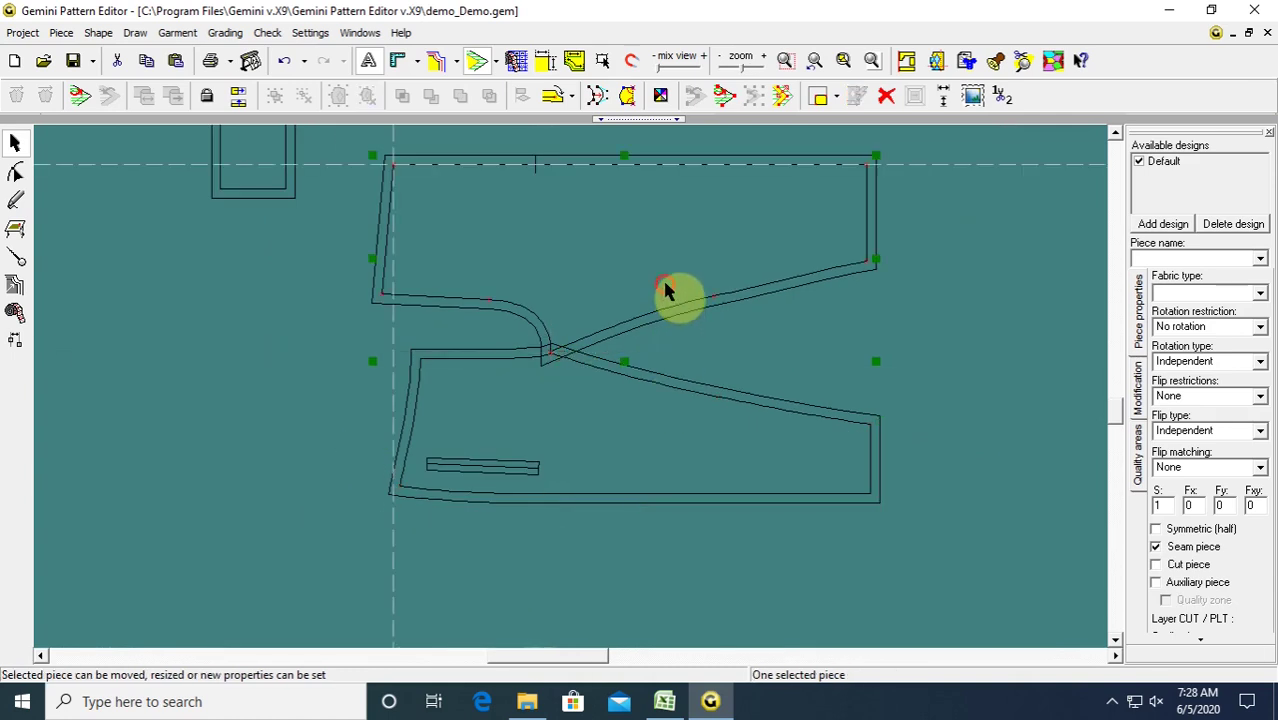
{"action": "left_click", "coordinate": [667, 290]}
{"action": "left_click_drag", "start_coordinate": [668, 291], "coordinate": [862, 432]}
{"action": "left_click", "coordinate": [824, 448]}
{"action": "left_click", "coordinate": [824, 448]}
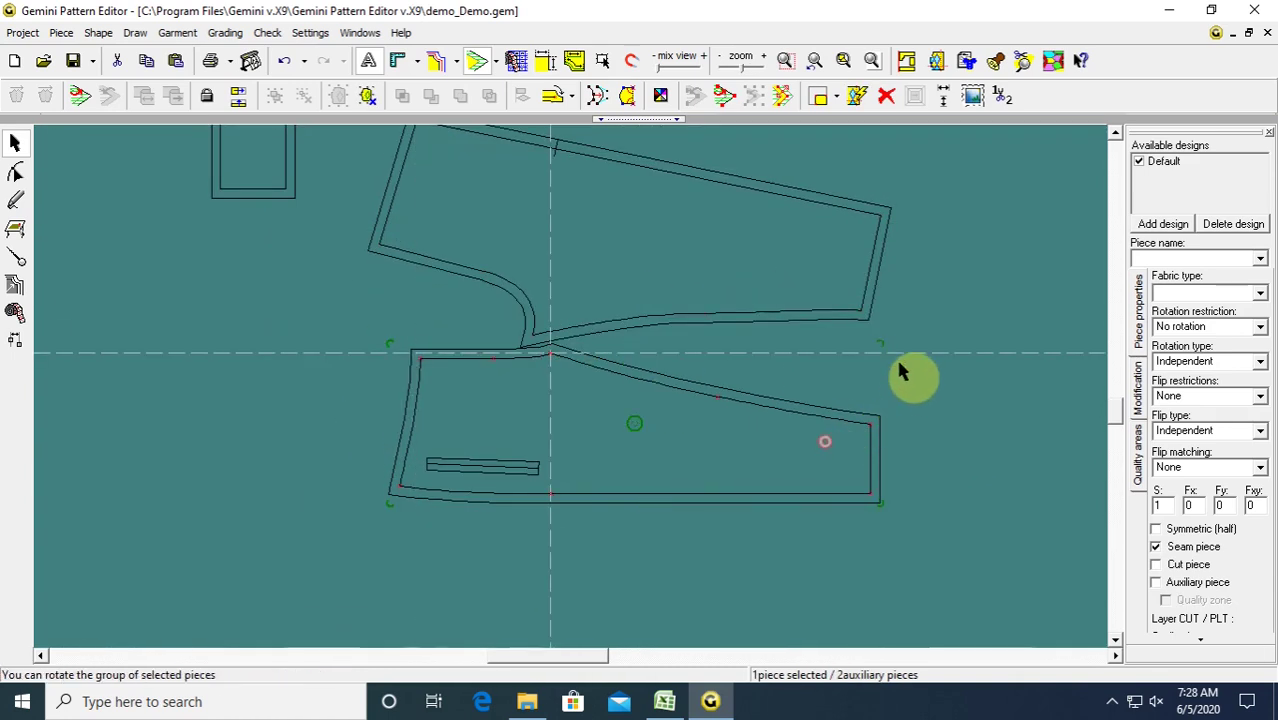
{"action": "left_click_drag", "start_coordinate": [880, 346], "coordinate": [639, 417]}
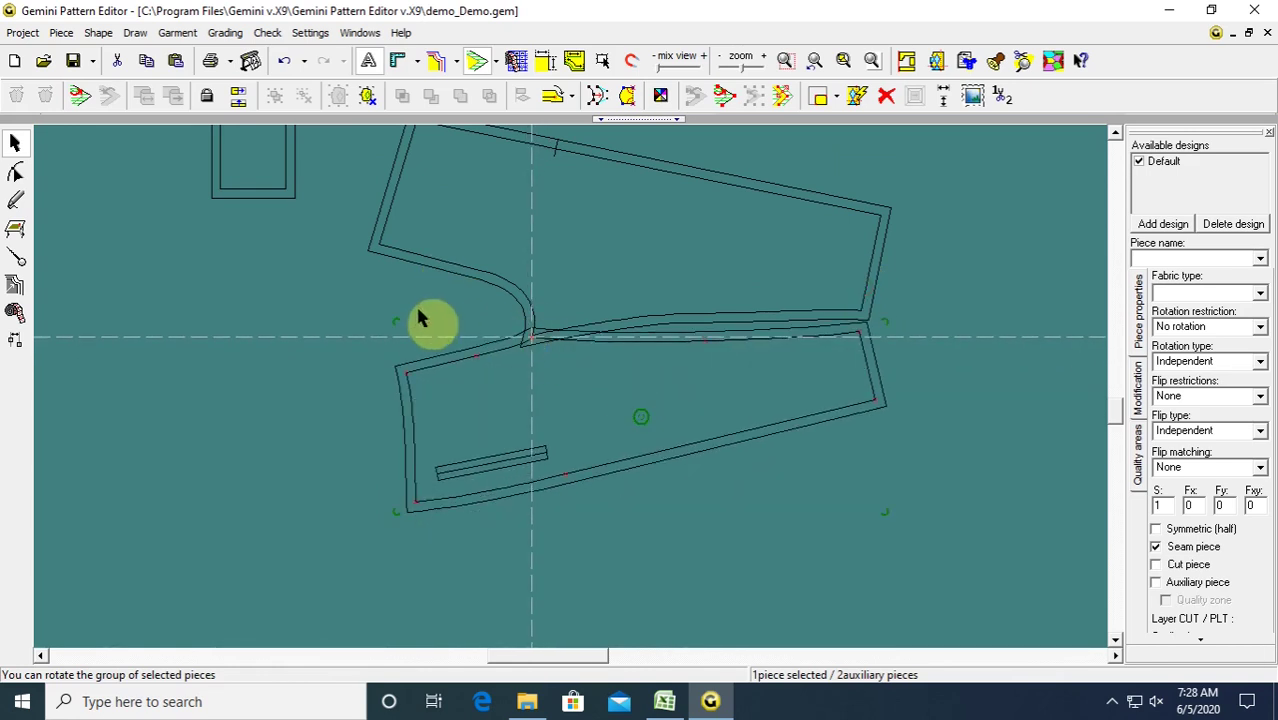
{"action": "left_click", "coordinate": [390, 320]}
Turn off the seam allowances for all pattern pieces.
{"action": "key", "text": "ctrl+a"}
{"action": "left_click", "coordinate": [440, 60]}
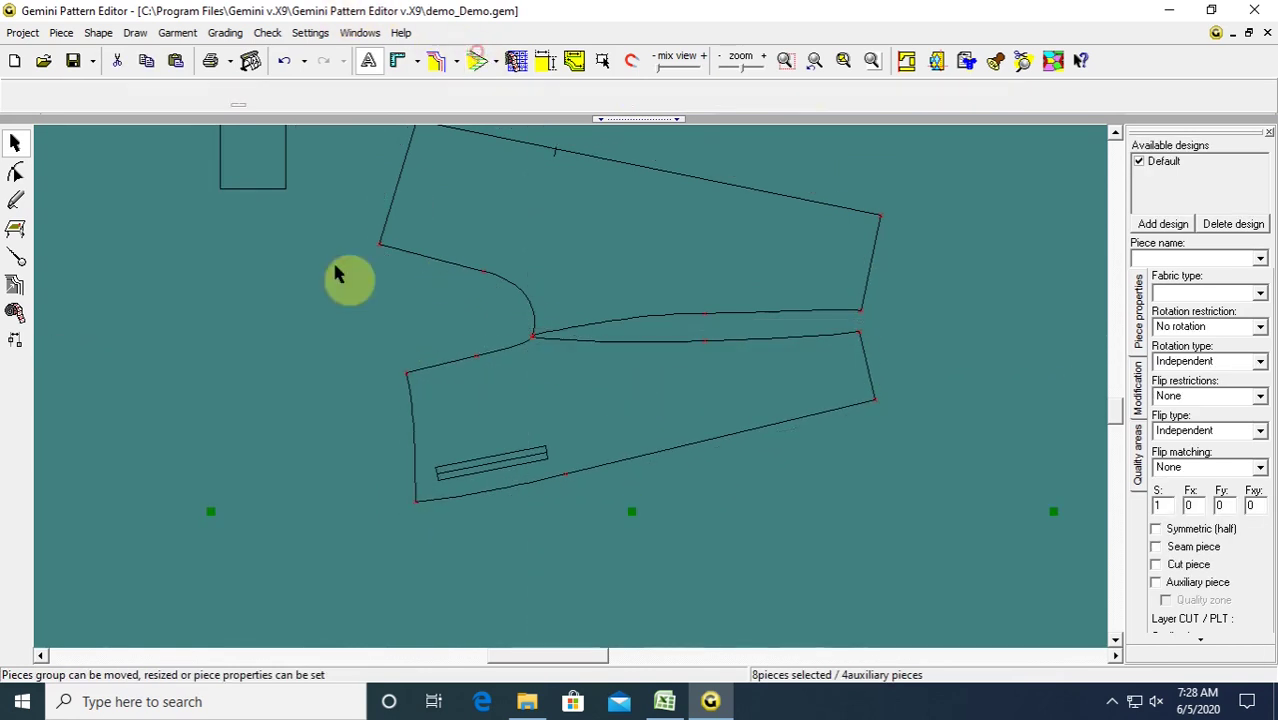
{"action": "left_click", "coordinate": [316, 295]}
Move the front trouser piece down, away from the back piece, and shift the back piece slightly.
{"action": "left_click", "coordinate": [15, 312]}
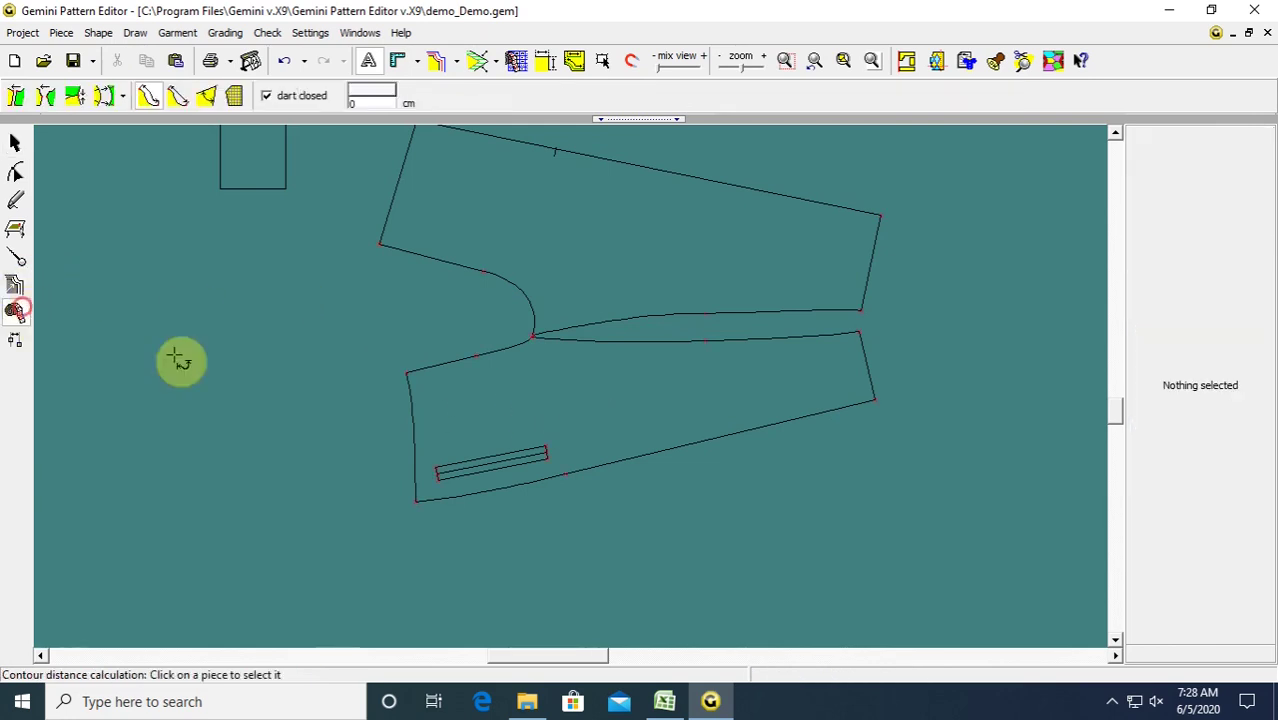
{"action": "left_click", "coordinate": [12, 138]}
{"action": "left_click", "coordinate": [235, 324]}
{"action": "left_click_drag", "start_coordinate": [801, 374], "coordinate": [795, 422]}
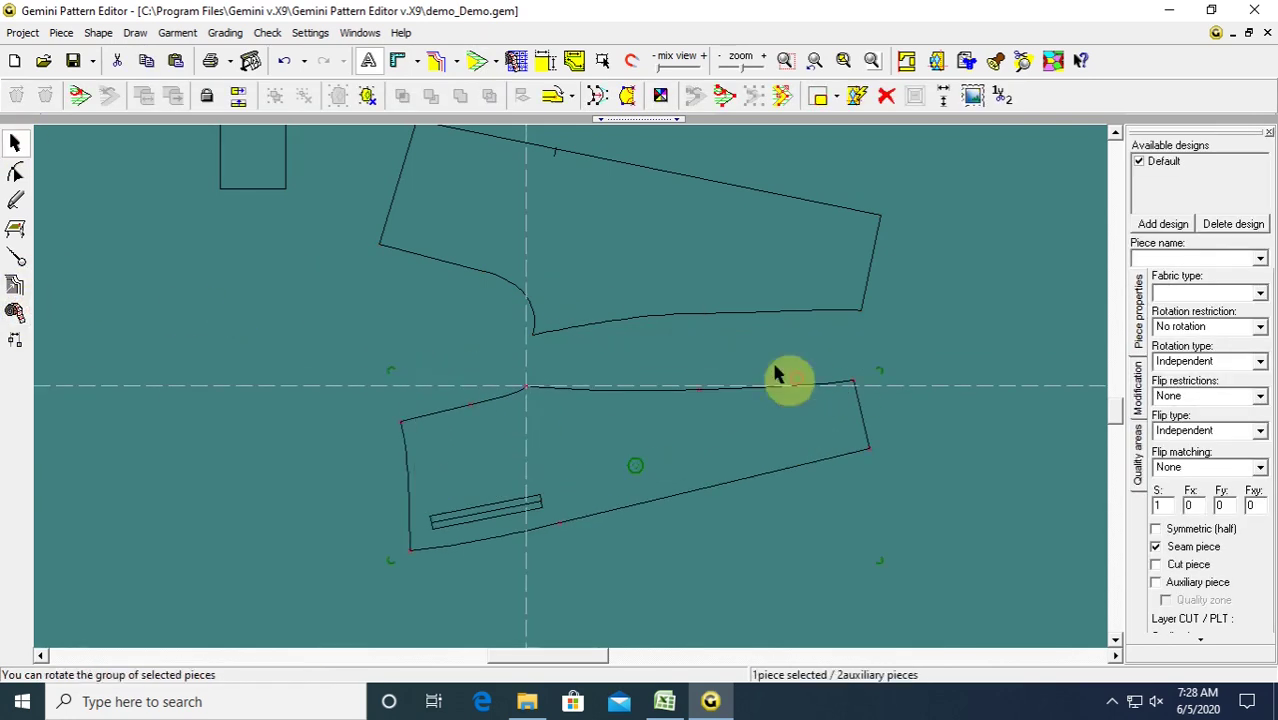
{"action": "left_click_drag", "start_coordinate": [760, 280], "coordinate": [759, 286]}
Assemble the front piece onto the back piece by matching the crotch and hem points of their inseams.
{"action": "left_click", "coordinate": [15, 312]}
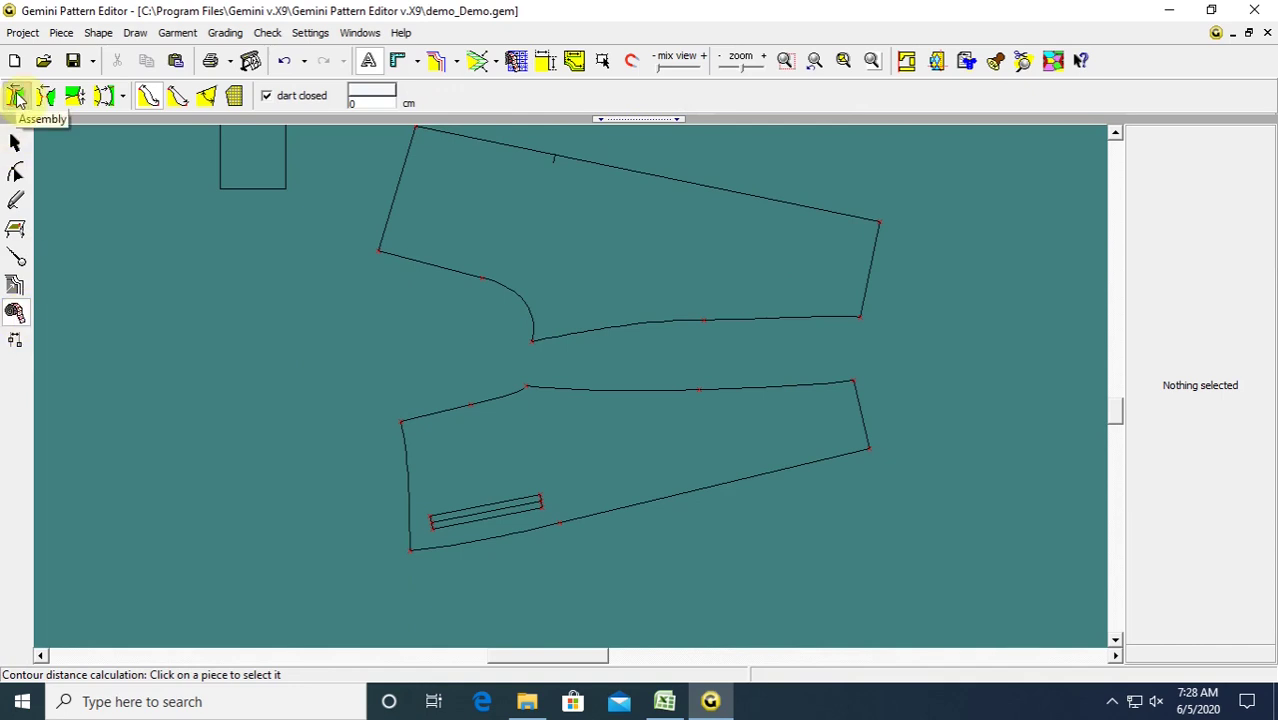
{"action": "left_click", "coordinate": [17, 97]}
{"action": "left_click", "coordinate": [528, 386]}
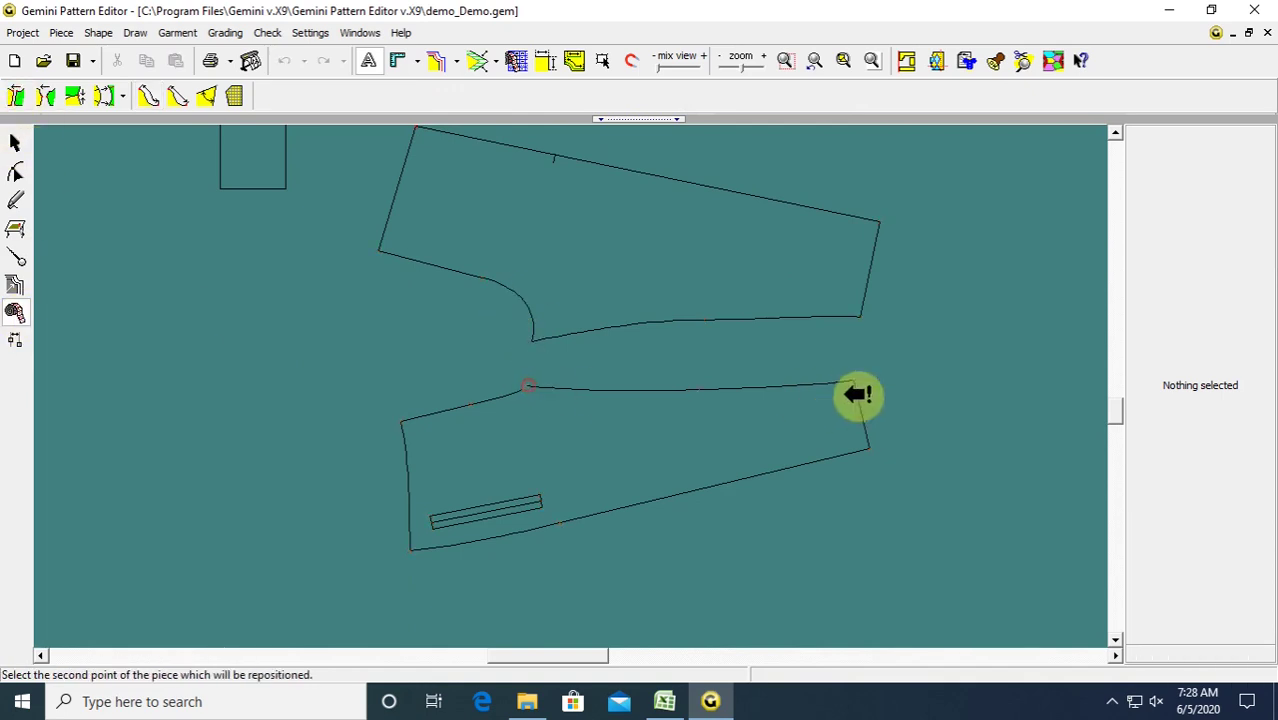
{"action": "left_click", "coordinate": [858, 382]}
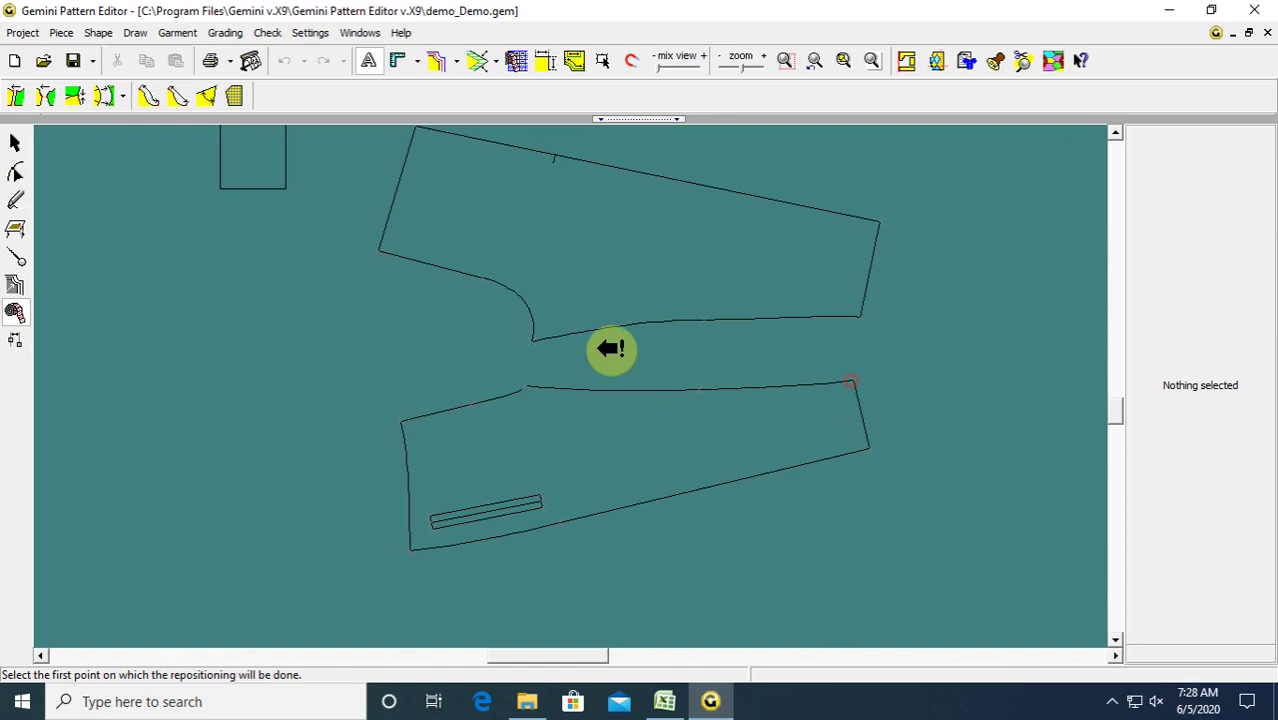
{"action": "left_click", "coordinate": [533, 340]}
{"action": "left_click", "coordinate": [860, 318]}
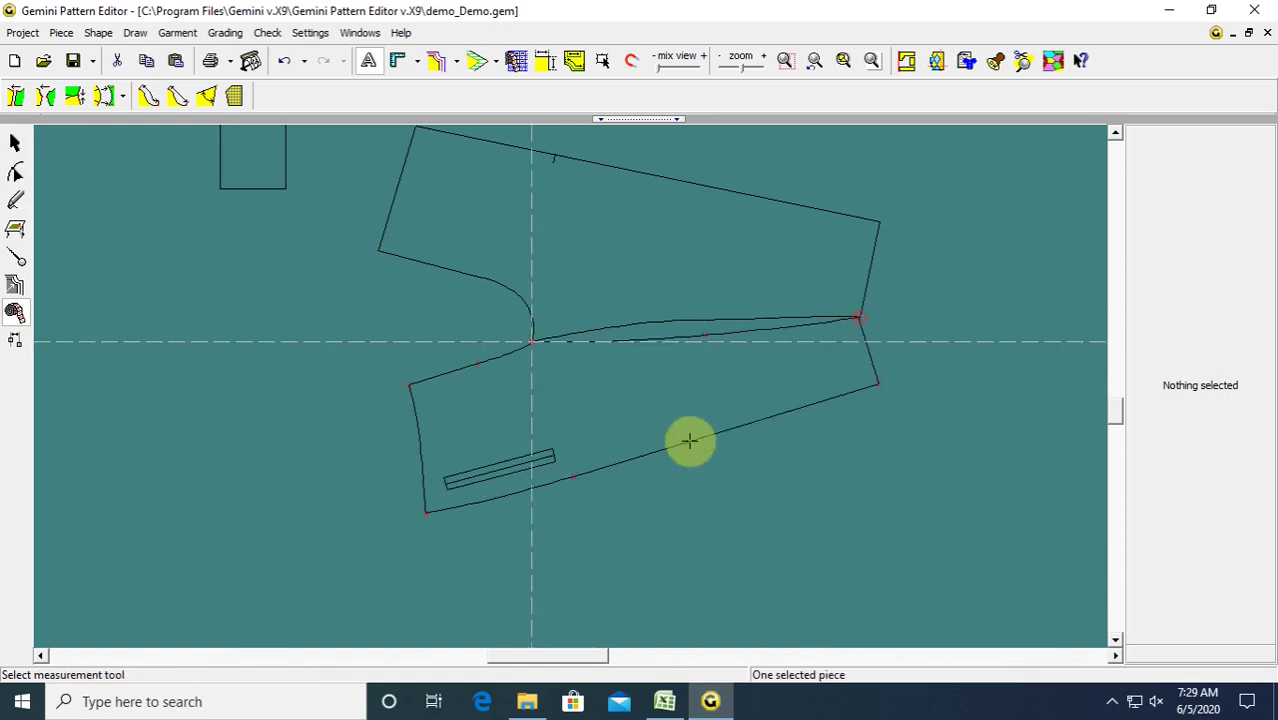
{"action": "left_click", "coordinate": [16, 145]}
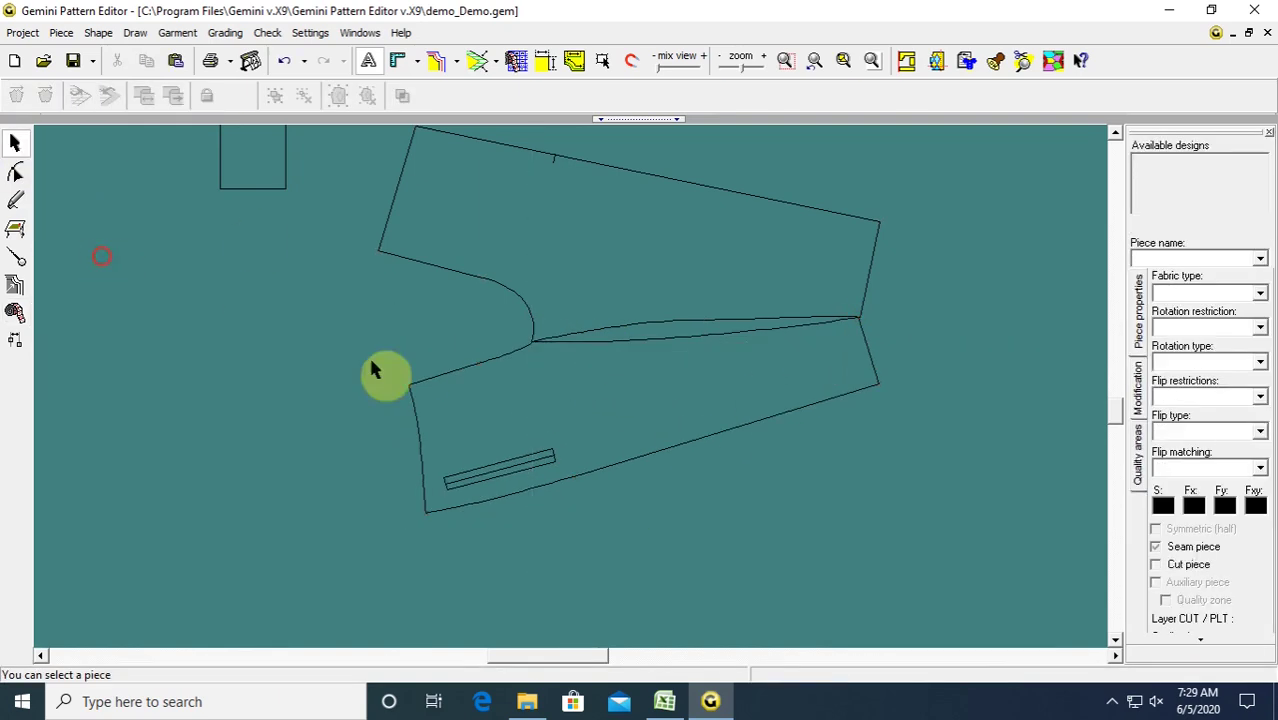
Adjust the front crotch curve's tangent at the joined crotch point to smooth its transition into the back curve.
{"action": "scroll", "coordinate": [580, 399], "scroll_direction": "up", "scroll_amount": 4}
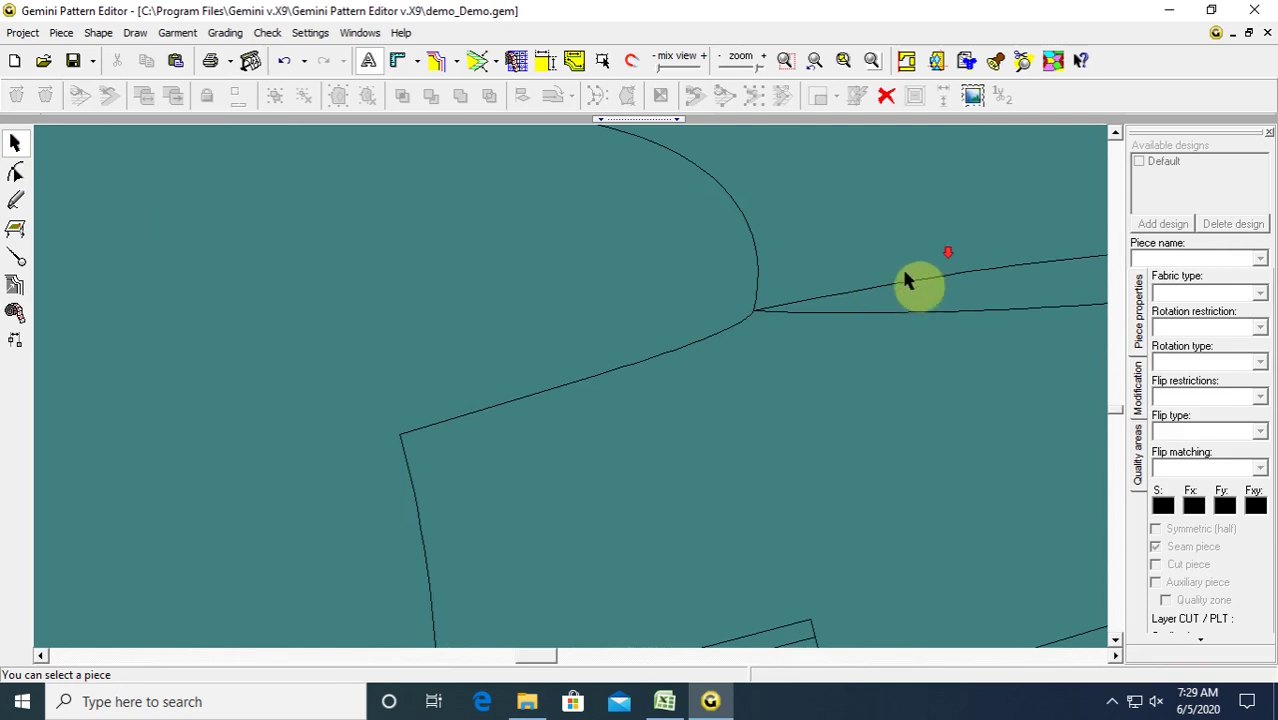
{"action": "scroll", "coordinate": [864, 310], "scroll_direction": "down", "scroll_amount": 1}
{"action": "scroll", "coordinate": [558, 434], "scroll_direction": "down", "scroll_amount": 1}
{"action": "left_click", "coordinate": [16, 173]}
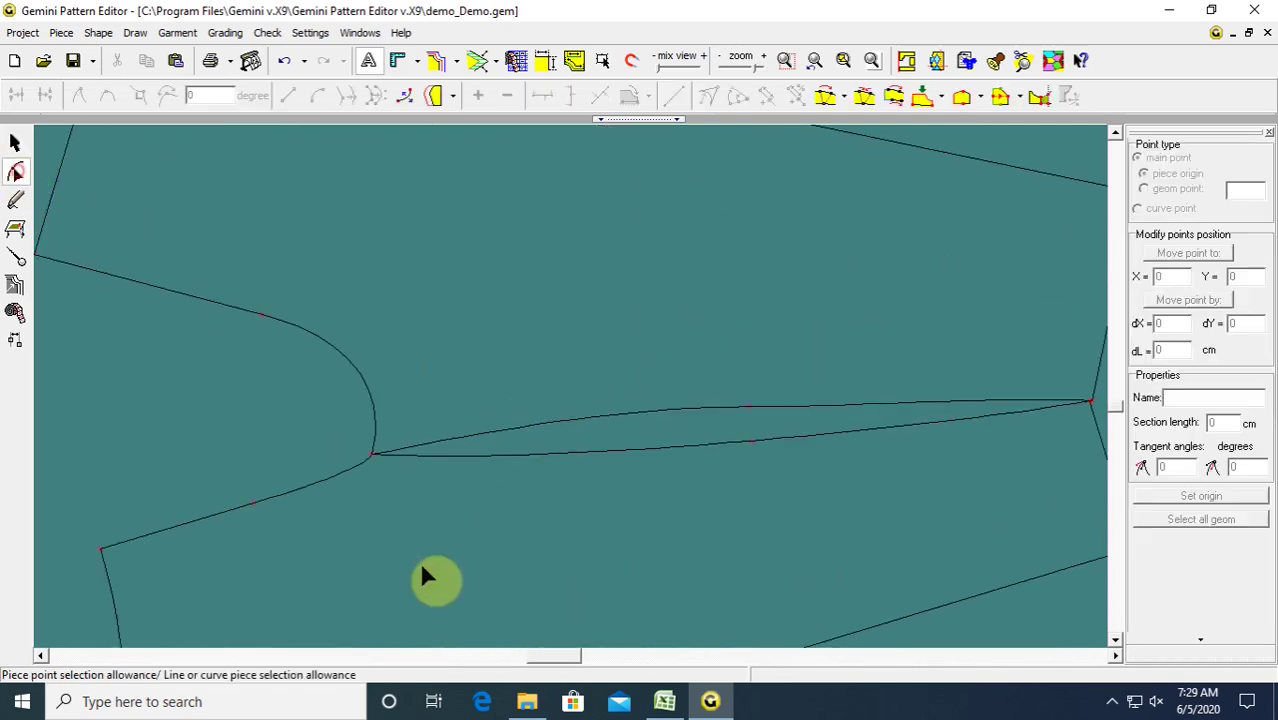
{"action": "left_click_drag", "start_coordinate": [372, 446], "coordinate": [389, 470]}
{"action": "scroll", "coordinate": [389, 470], "scroll_direction": "up", "scroll_amount": 2}
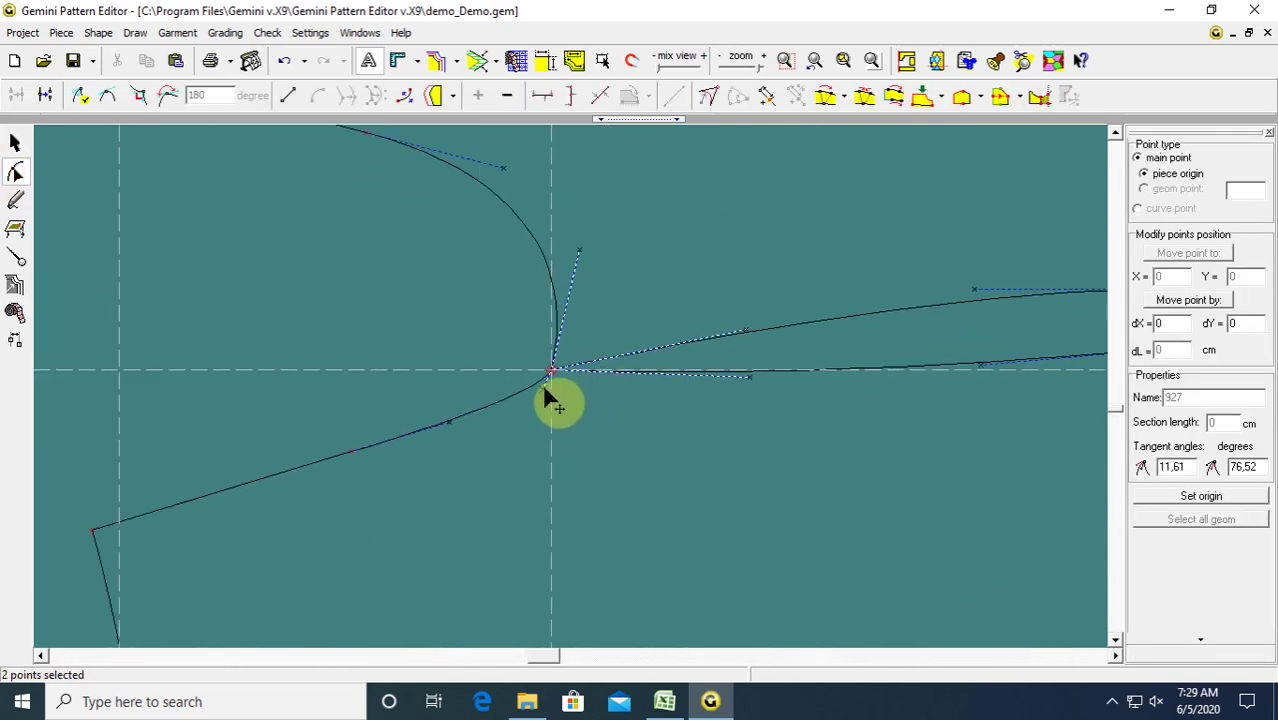
{"action": "left_click", "coordinate": [544, 390]}
{"action": "left_click_drag", "start_coordinate": [545, 391], "coordinate": [534, 391]}
{"action": "left_click", "coordinate": [457, 332]}
Adjust the back crotch curve's tangent at the joined crotch point for a smooth continuous crotch line.
{"action": "left_click_drag", "start_coordinate": [520, 321], "coordinate": [572, 401]}
{"action": "scroll", "coordinate": [587, 377], "scroll_direction": "down", "scroll_amount": 2}
{"action": "left_click", "coordinate": [585, 318]}
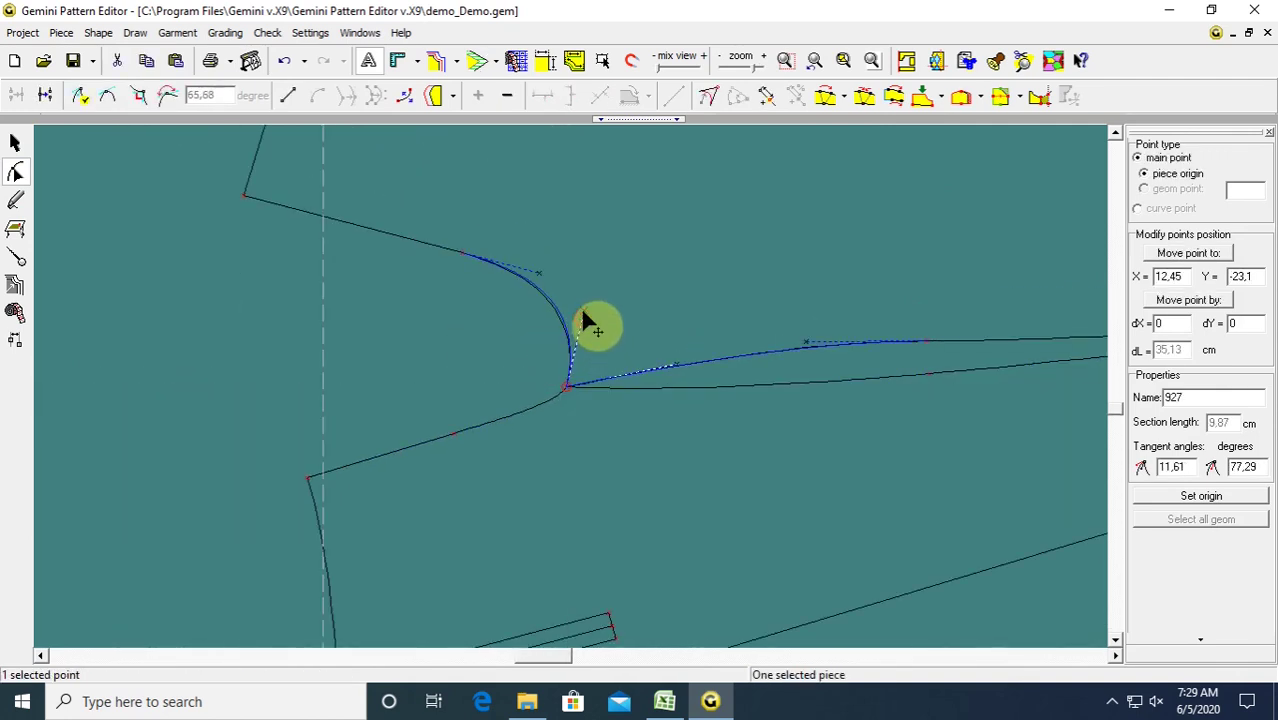
{"action": "left_click", "coordinate": [478, 340]}
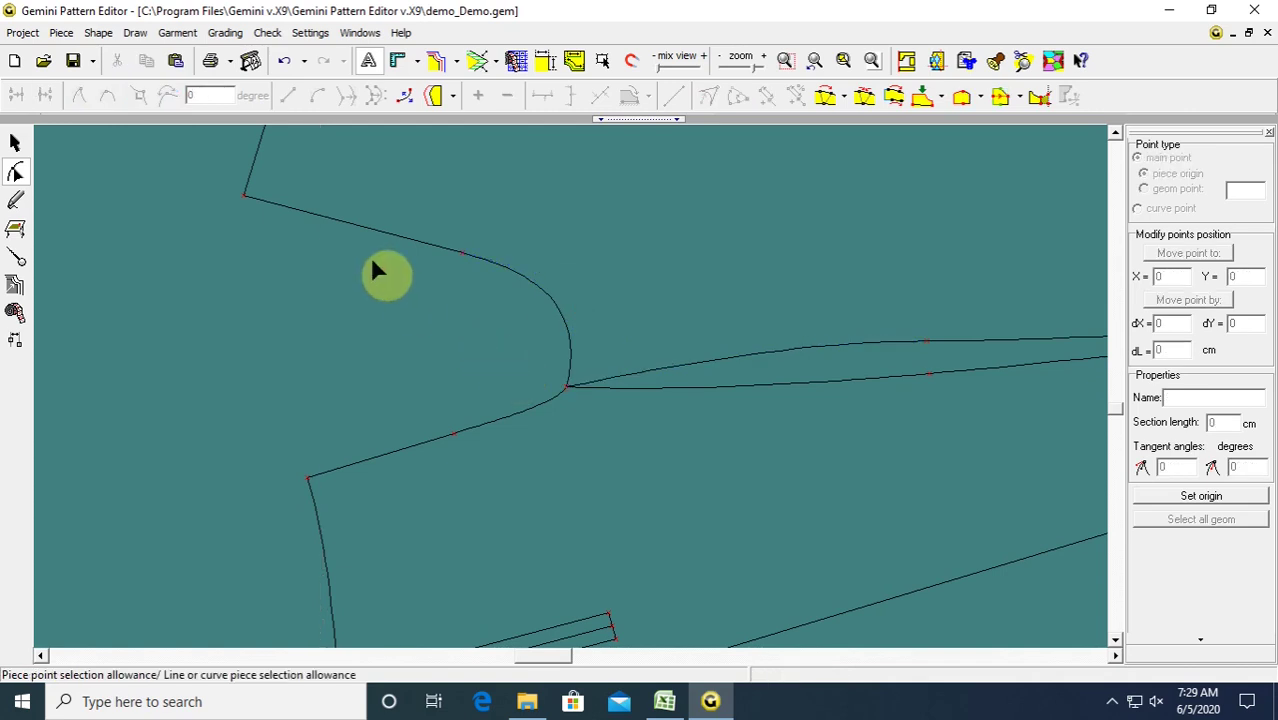
{"action": "scroll", "coordinate": [595, 385], "scroll_direction": "down", "scroll_amount": 2}
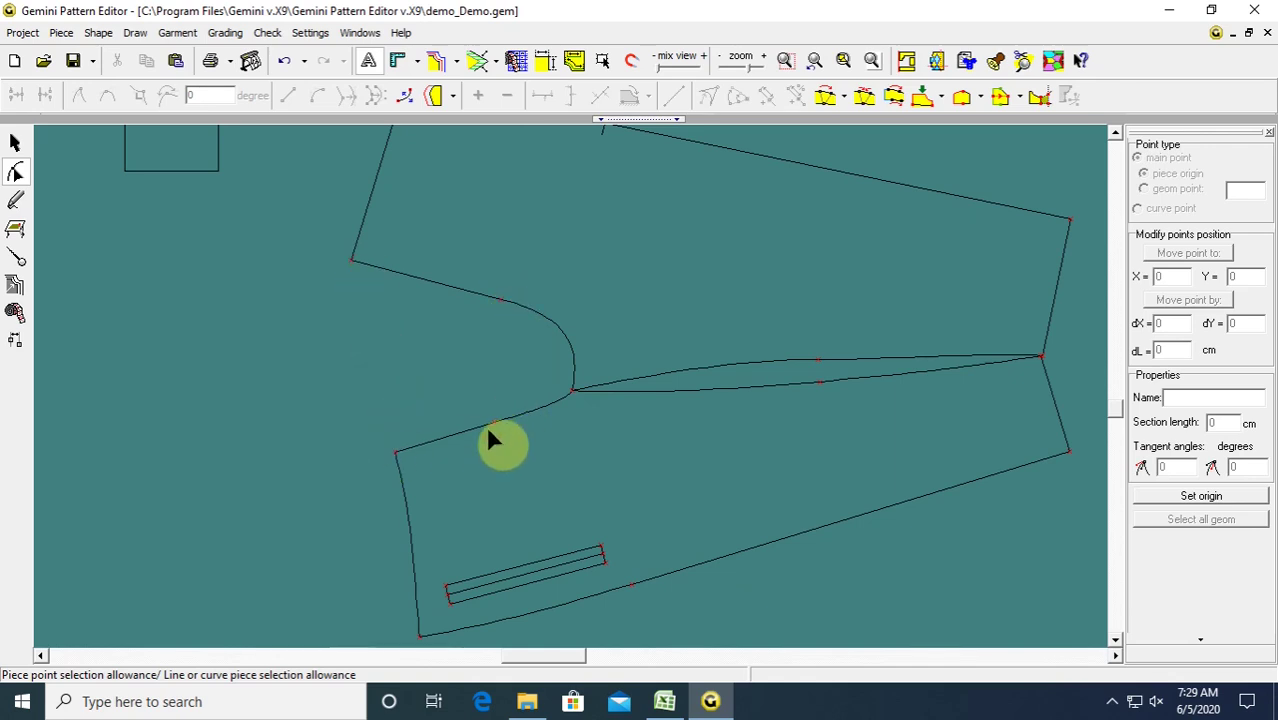
{"action": "scroll", "coordinate": [495, 436], "scroll_direction": "down", "scroll_amount": 1}
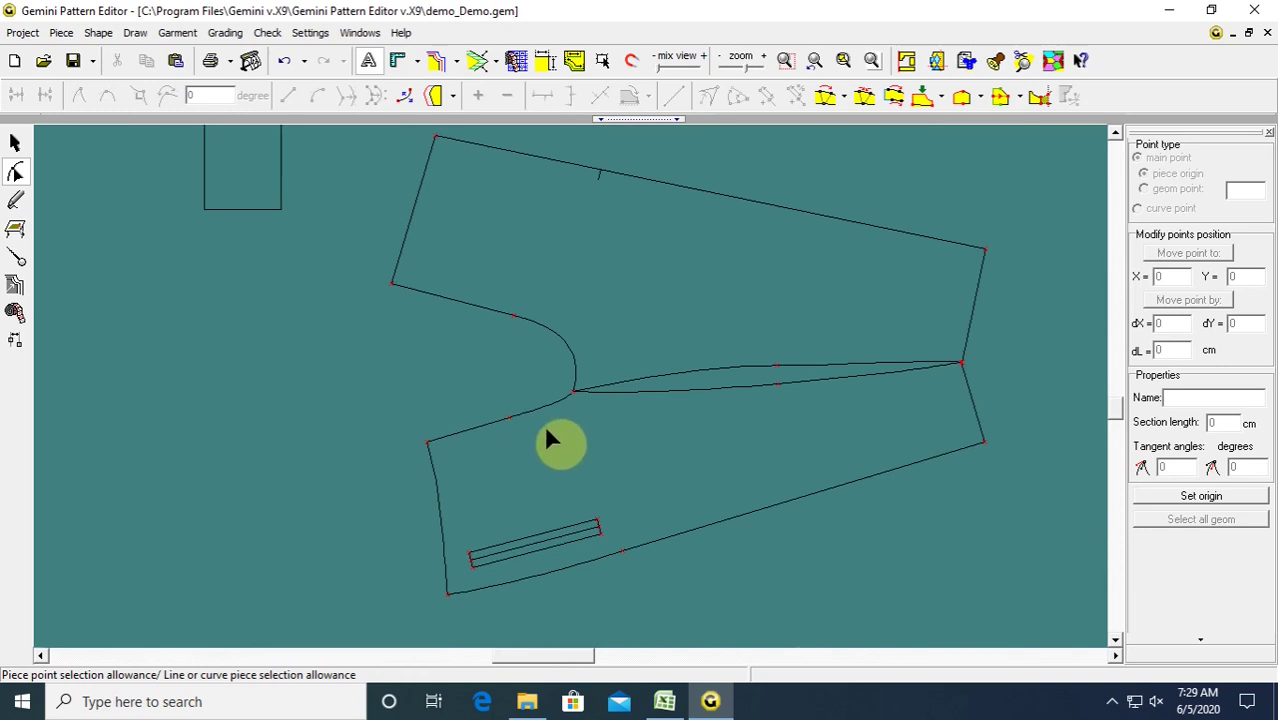
{"action": "left_click", "coordinate": [14, 141]}
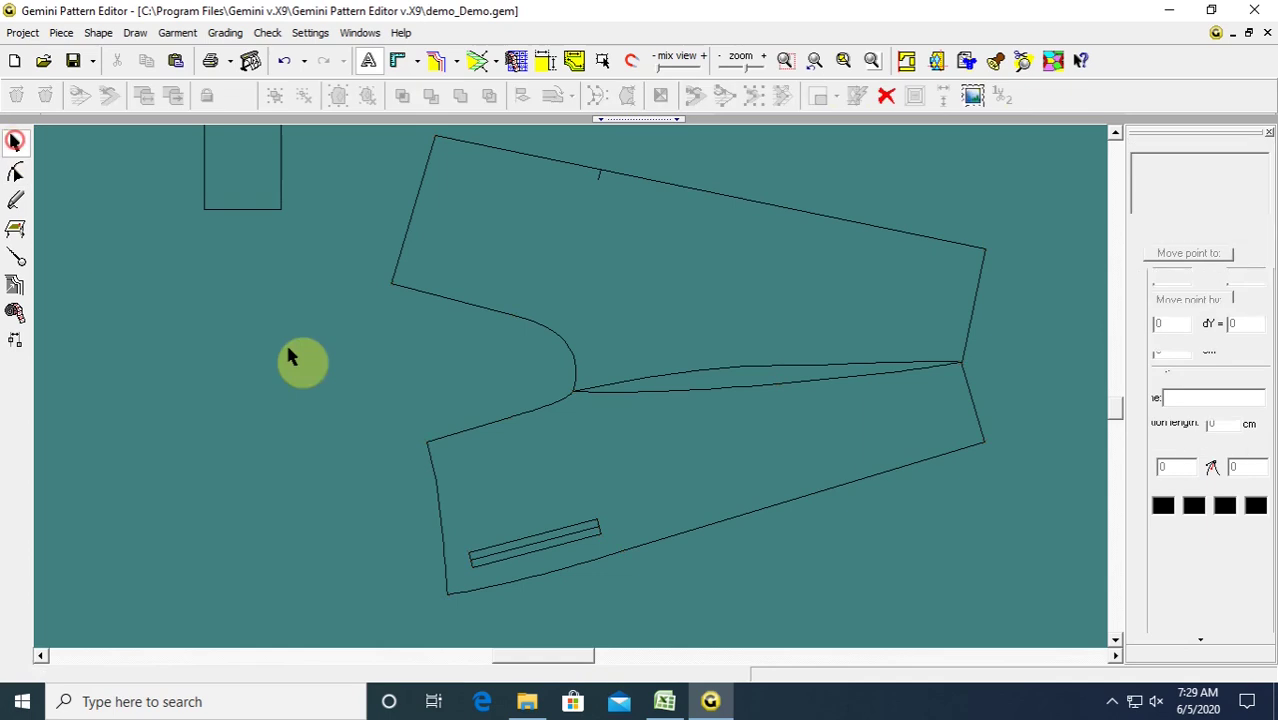
Move the front trouser piece straight down, off the back piece's inseam.
{"action": "scroll", "coordinate": [600, 420], "scroll_direction": "down", "scroll_amount": 1}
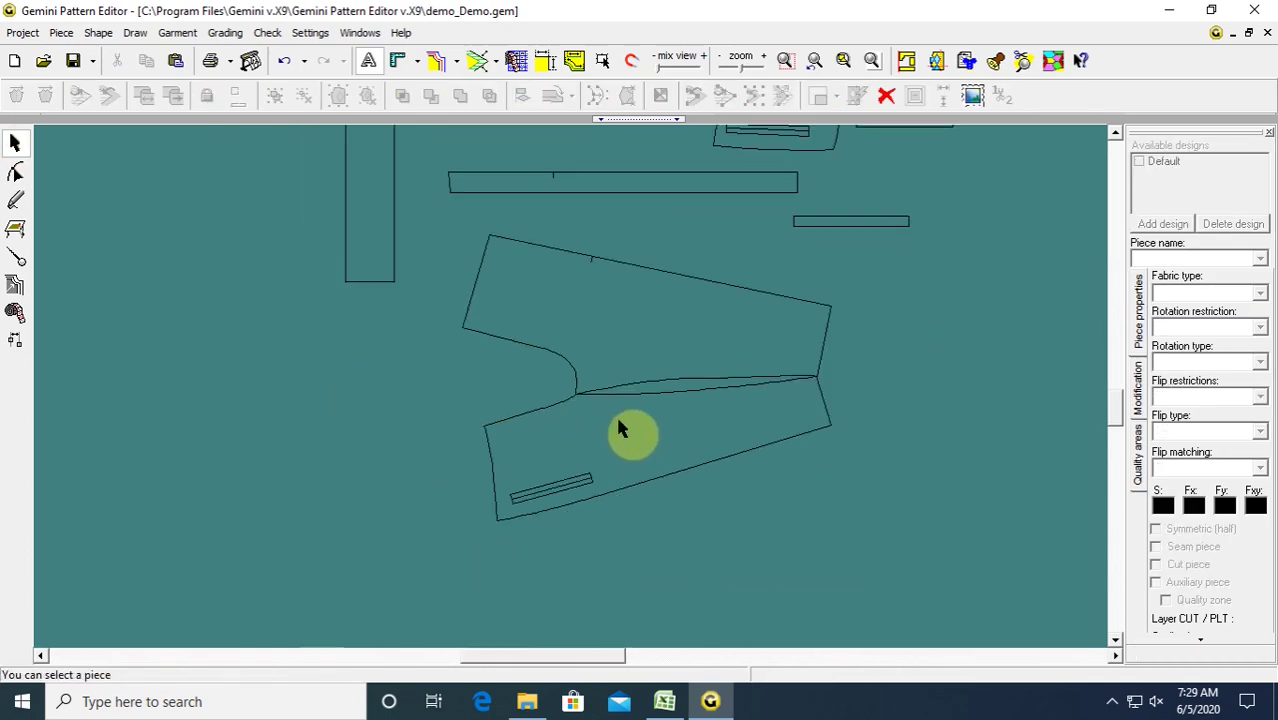
{"action": "left_click_drag", "start_coordinate": [618, 428], "coordinate": [619, 450]}
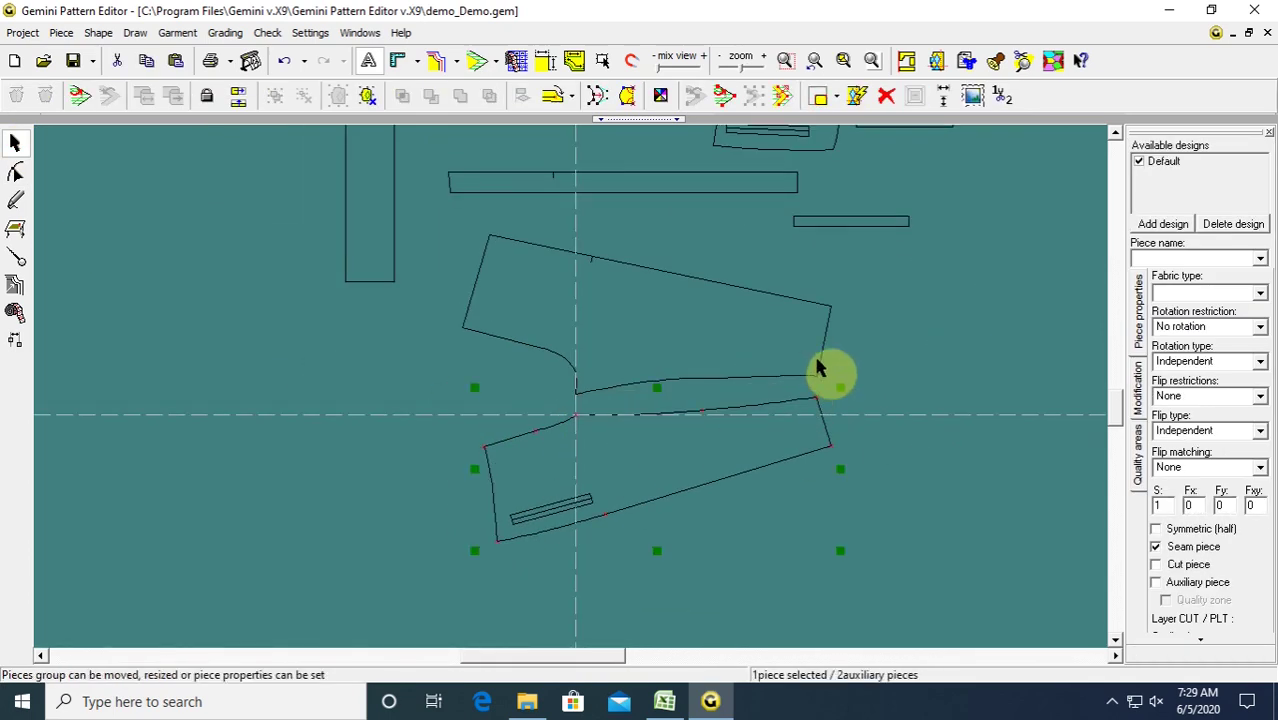
{"action": "left_click", "coordinate": [16, 168]}
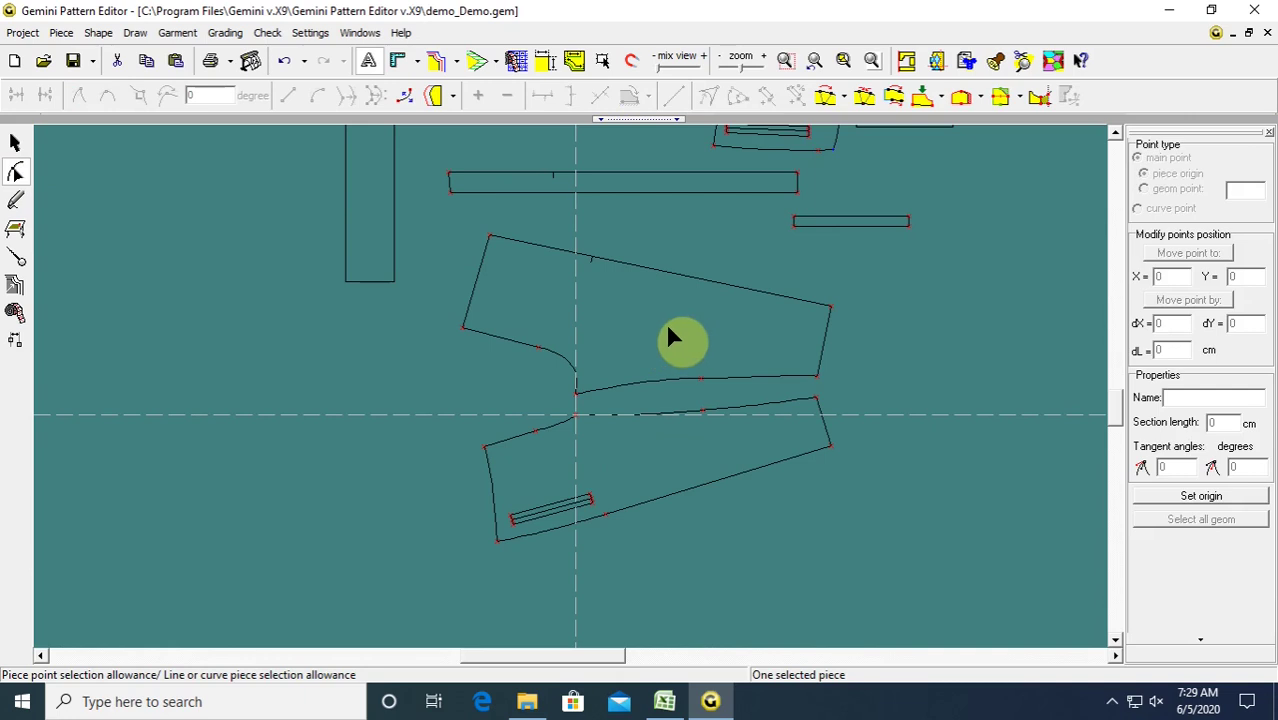
Undo back to the unrotated front and back trouser pieces with seam allowances, before their inseam assembly.
{"action": "key", "text": "ctrl+z"}
{"action": "key", "text": "ctrl+z"}
{"action": "key", "text": "ctrl+z"}
{"action": "key", "text": "ctrl+z"}
{"action": "key", "text": "ctrl+z"}
{"action": "key", "text": "ctrl+z"}
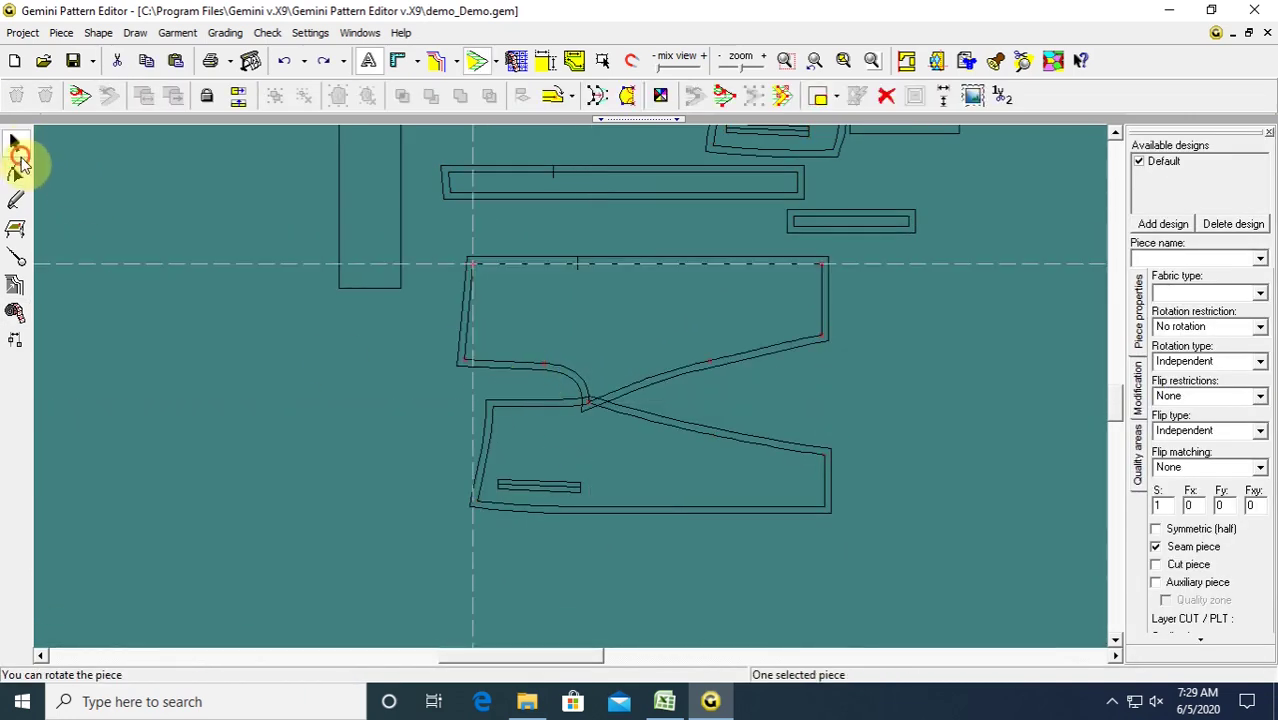
Move the front trouser piece clear below the back piece and flip it vertically so its crotch faces down.
{"action": "left_click_drag", "start_coordinate": [707, 486], "coordinate": [685, 514]}
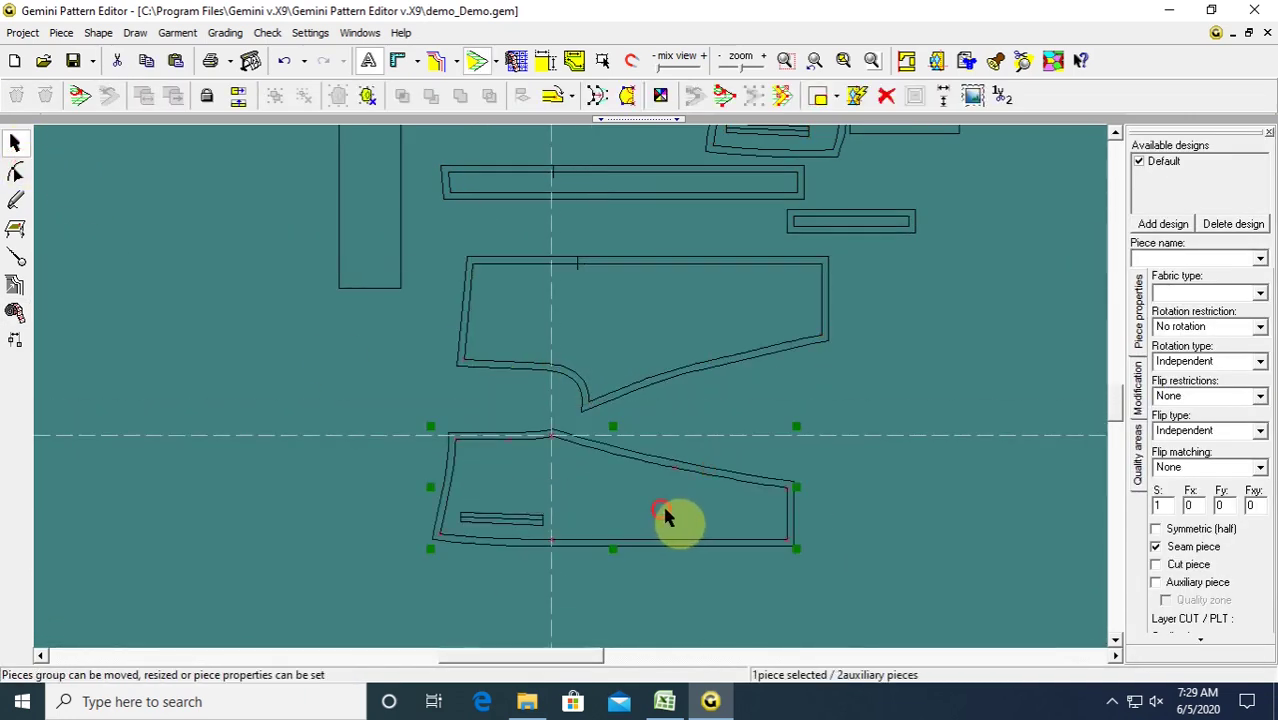
{"action": "left_click", "coordinate": [239, 104]}
{"action": "left_click", "coordinate": [240, 294]}
{"action": "scroll", "coordinate": [508, 416], "scroll_direction": "up", "scroll_amount": 1}
{"action": "left_click", "coordinate": [644, 431]}
{"action": "scroll", "coordinate": [758, 318], "scroll_direction": "up", "scroll_amount": 1}
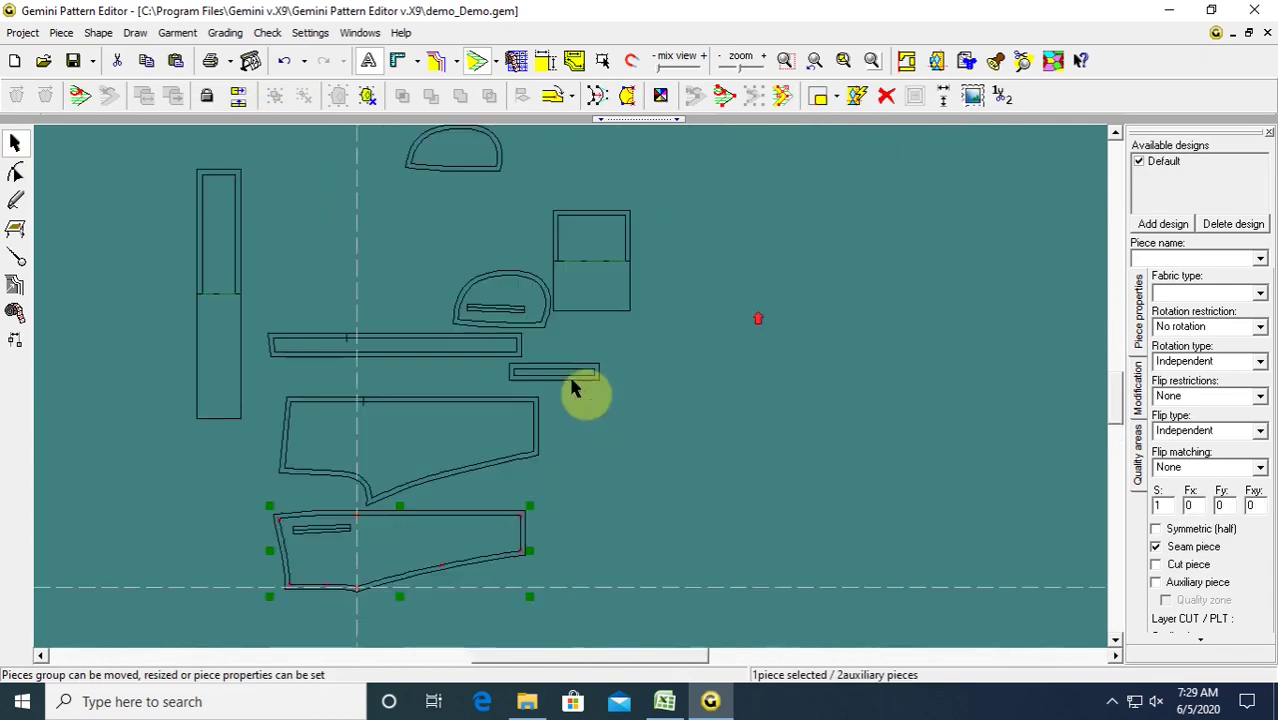
{"action": "scroll", "coordinate": [572, 380], "scroll_direction": "down", "scroll_amount": 1}
{"action": "scroll", "coordinate": [650, 378], "scroll_direction": "up", "scroll_amount": 3}
{"action": "left_click", "coordinate": [653, 379]}
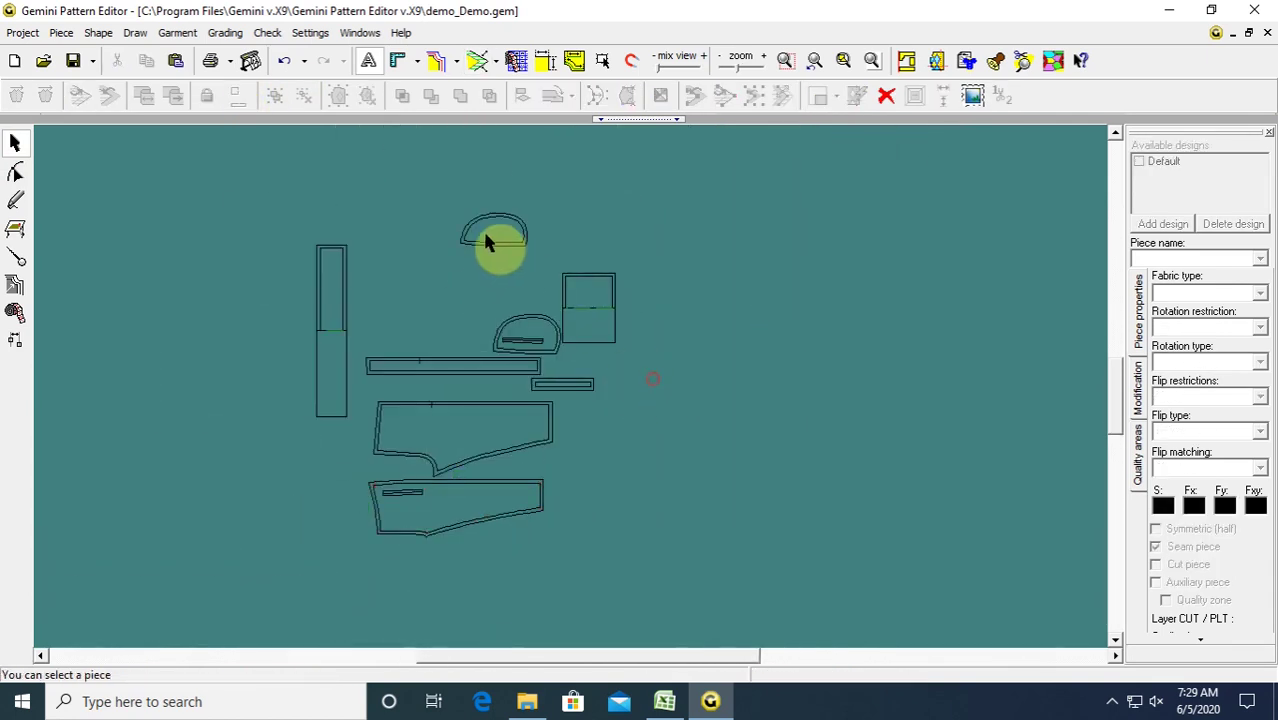
Place the two half-round pocket pieces side by side above the waistband and the short narrow strip above them.
{"action": "left_click_drag", "start_coordinate": [487, 241], "coordinate": [396, 327]}
{"action": "left_click", "coordinate": [523, 333]}
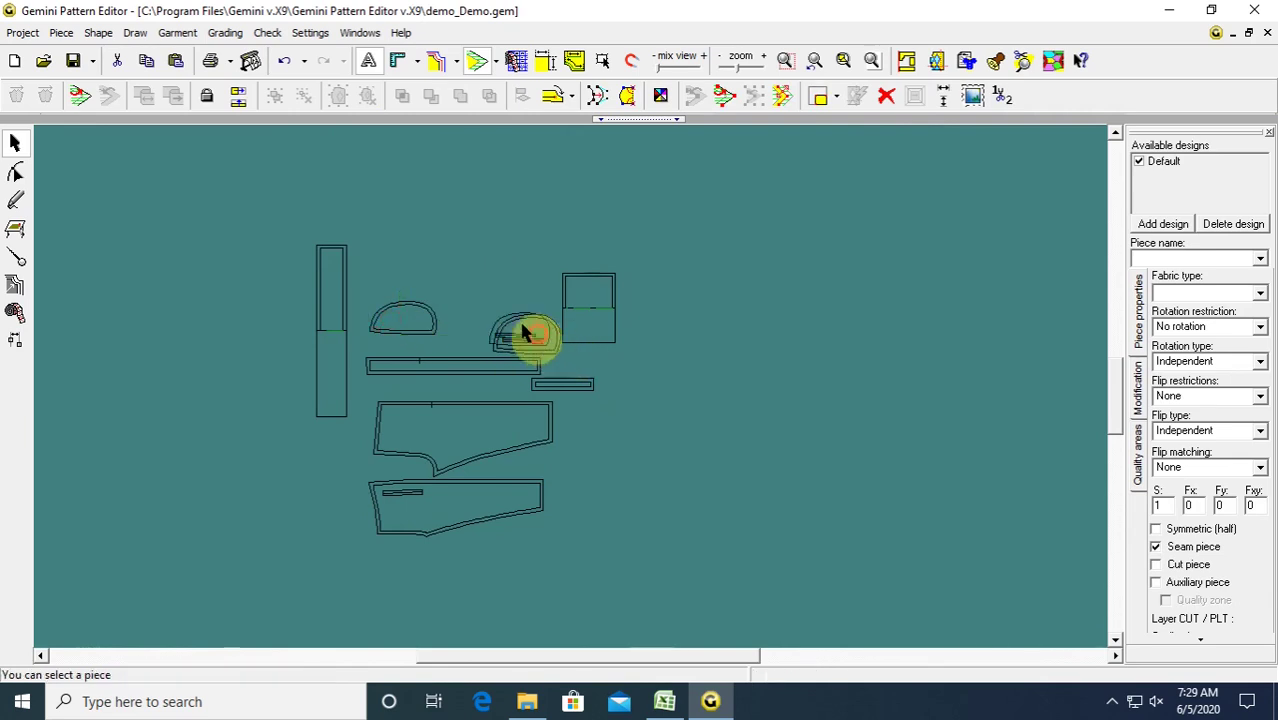
{"action": "left_click_drag", "start_coordinate": [522, 325], "coordinate": [488, 309]}
{"action": "left_click_drag", "start_coordinate": [571, 382], "coordinate": [412, 280]}
{"action": "scroll", "coordinate": [620, 405], "scroll_direction": "down", "scroll_amount": 1}
{"action": "left_click", "coordinate": [750, 484]}
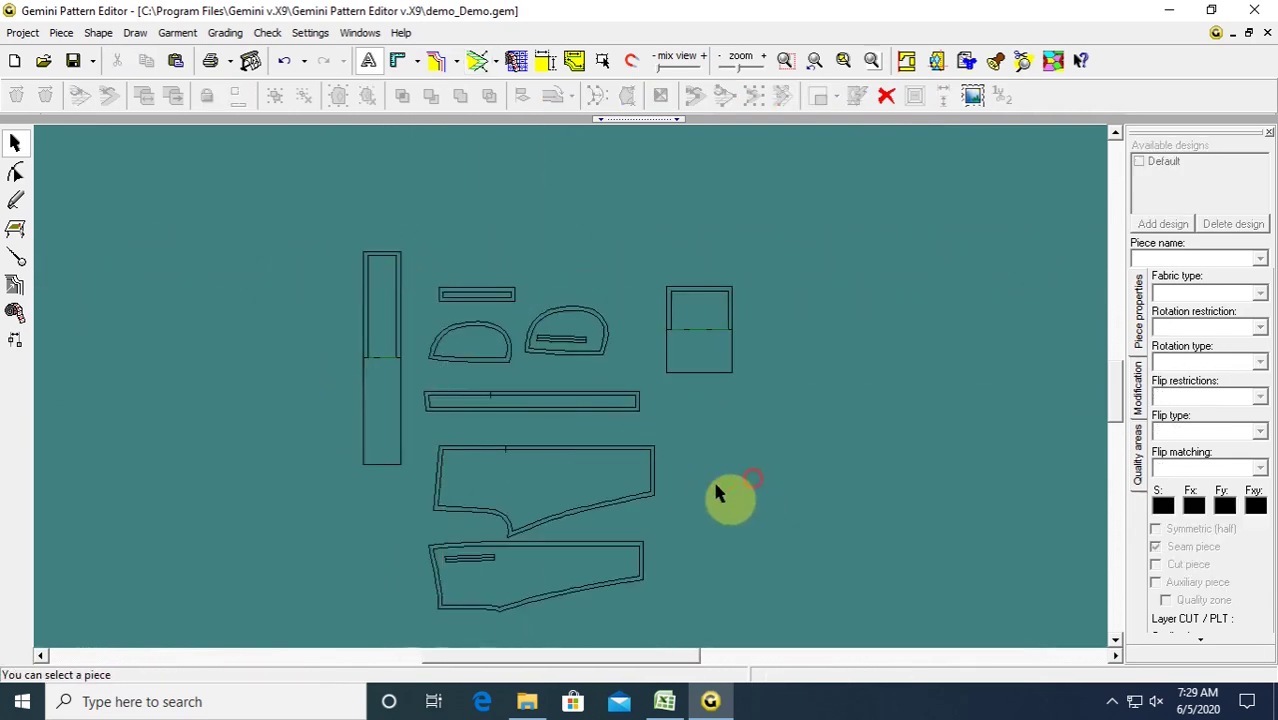
{"action": "scroll", "coordinate": [576, 397], "scroll_direction": "down", "scroll_amount": 1}
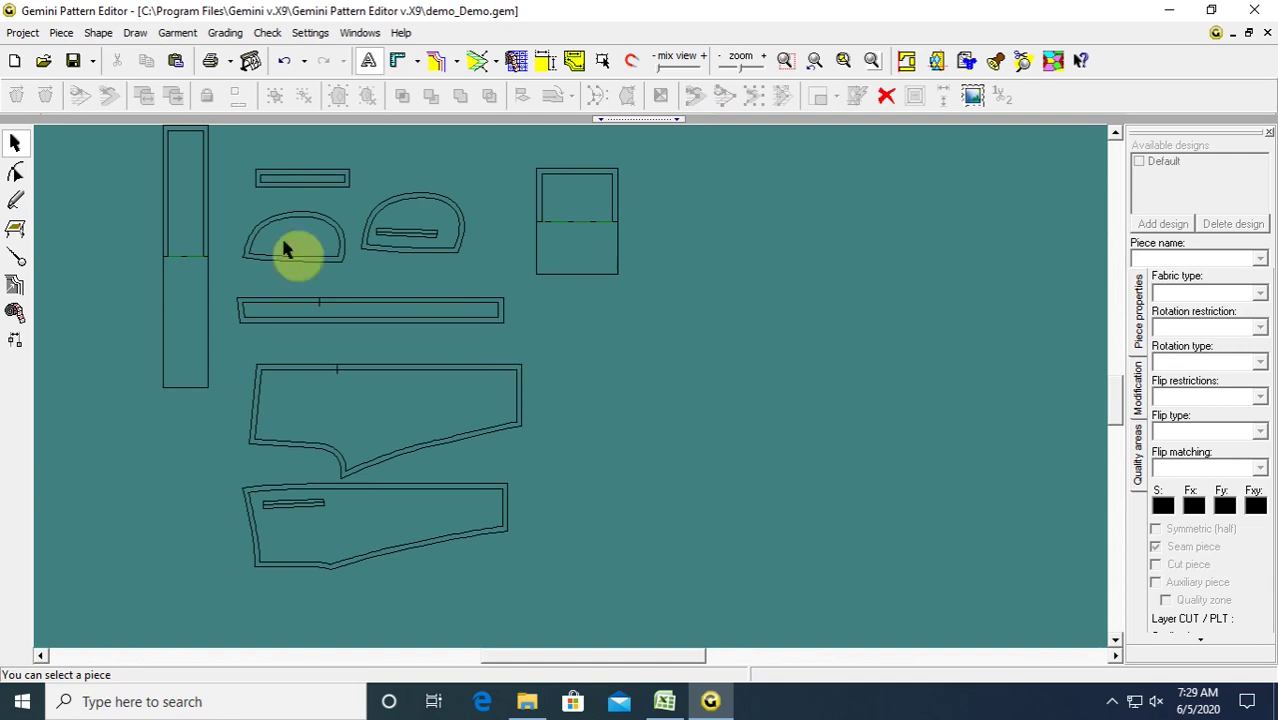
Show only the halves of the tall rectangular and the square symmetric pieces, repositioning both beside the pocket pieces.
{"action": "left_click_drag", "start_coordinate": [203, 262], "coordinate": [197, 275]}
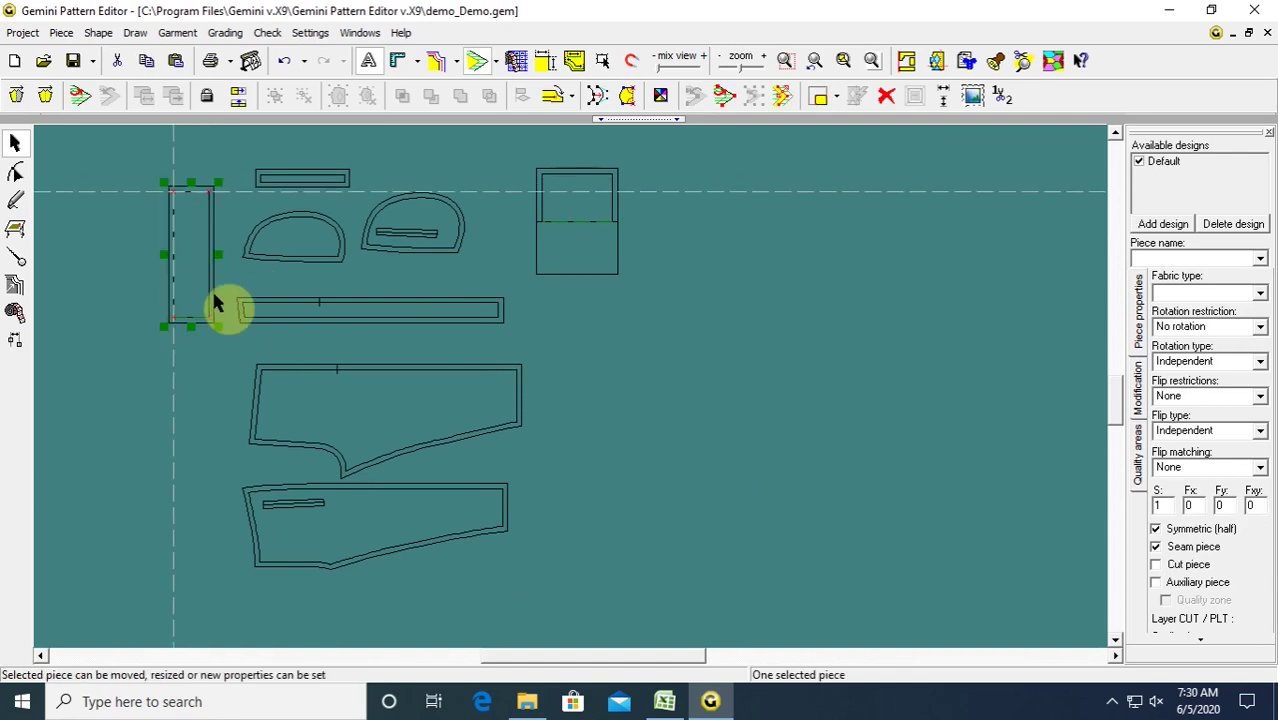
{"action": "scroll", "coordinate": [238, 325], "scroll_direction": "up", "scroll_amount": 1}
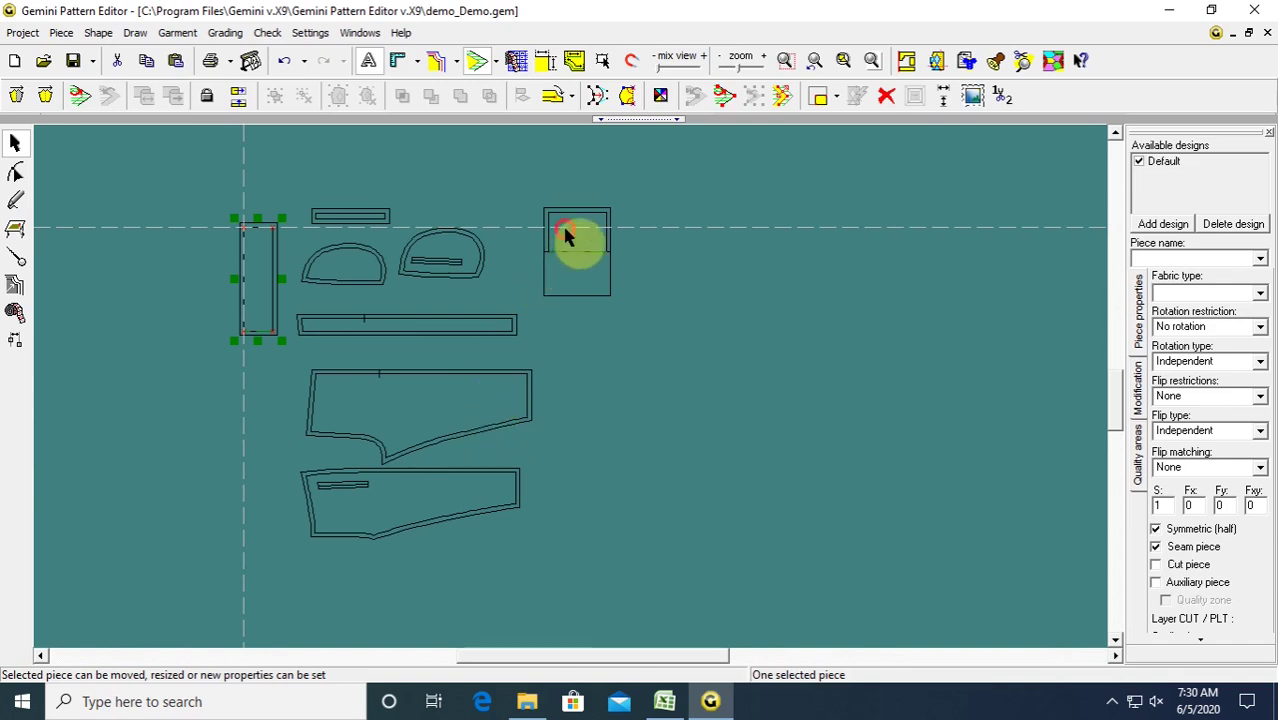
{"action": "left_click_drag", "start_coordinate": [571, 242], "coordinate": [591, 271]}
{"action": "left_click", "coordinate": [591, 271]}
{"action": "scroll", "coordinate": [571, 394], "scroll_direction": "down", "scroll_amount": 1}
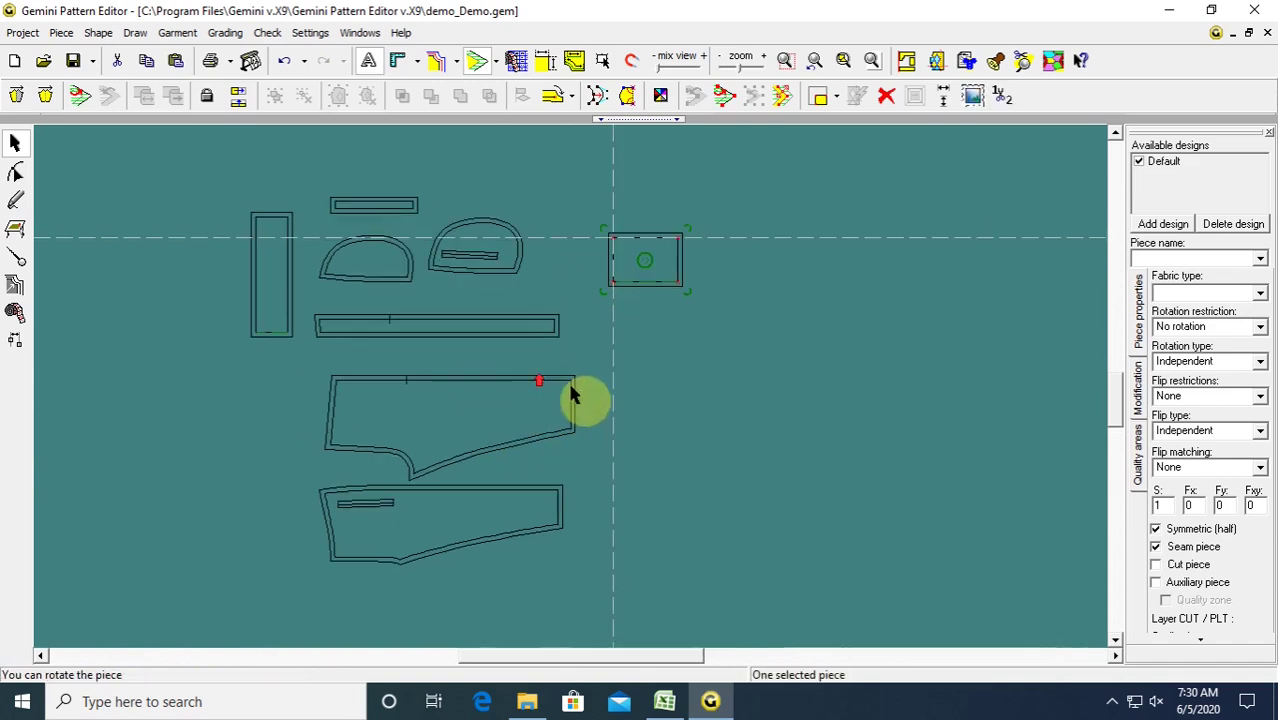
{"action": "scroll", "coordinate": [579, 400], "scroll_direction": "down", "scroll_amount": 1}
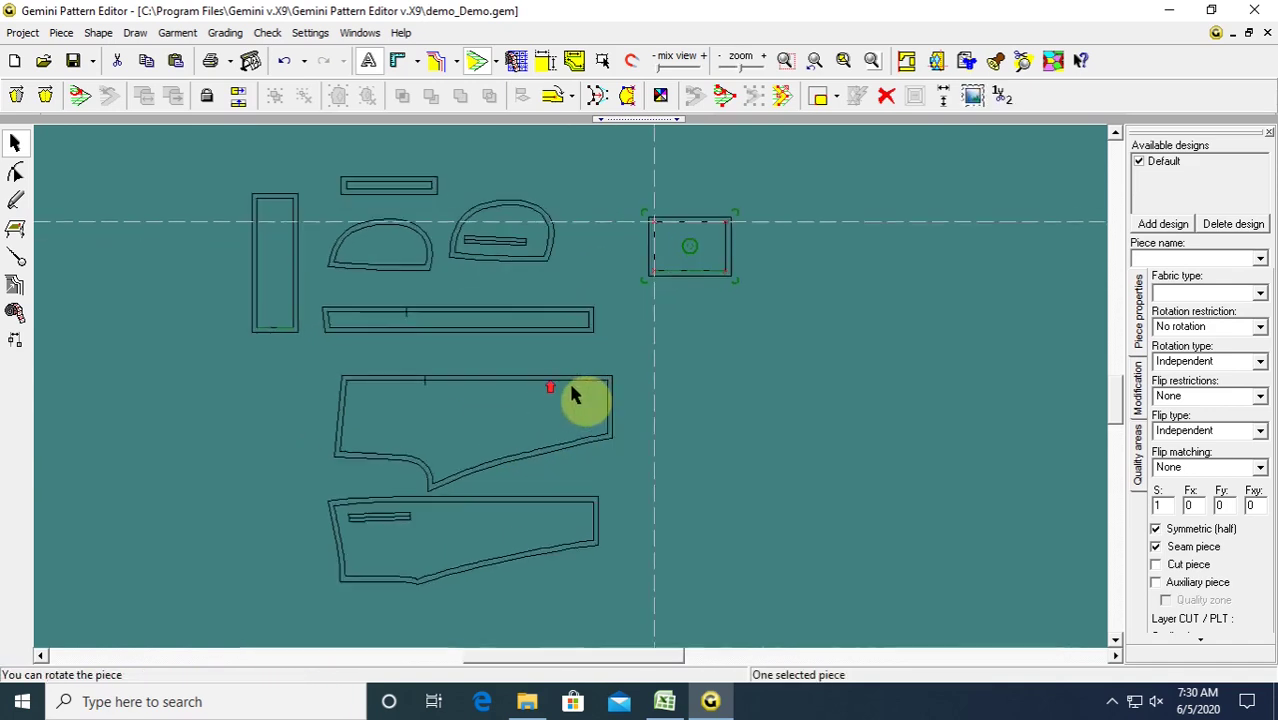
Enable checking pieces after every modification and disable the display of warnings at pieces check in the technical settings.
{"action": "left_click", "coordinate": [309, 33]}
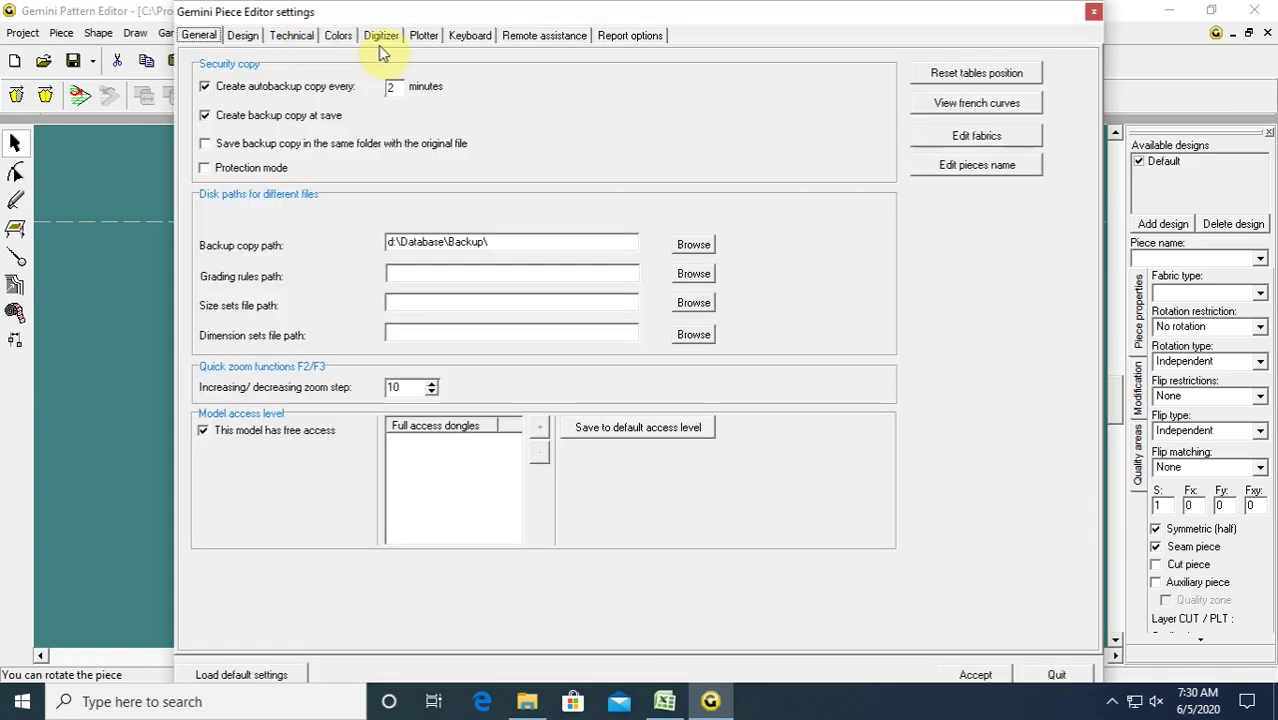
{"action": "left_click", "coordinate": [291, 40]}
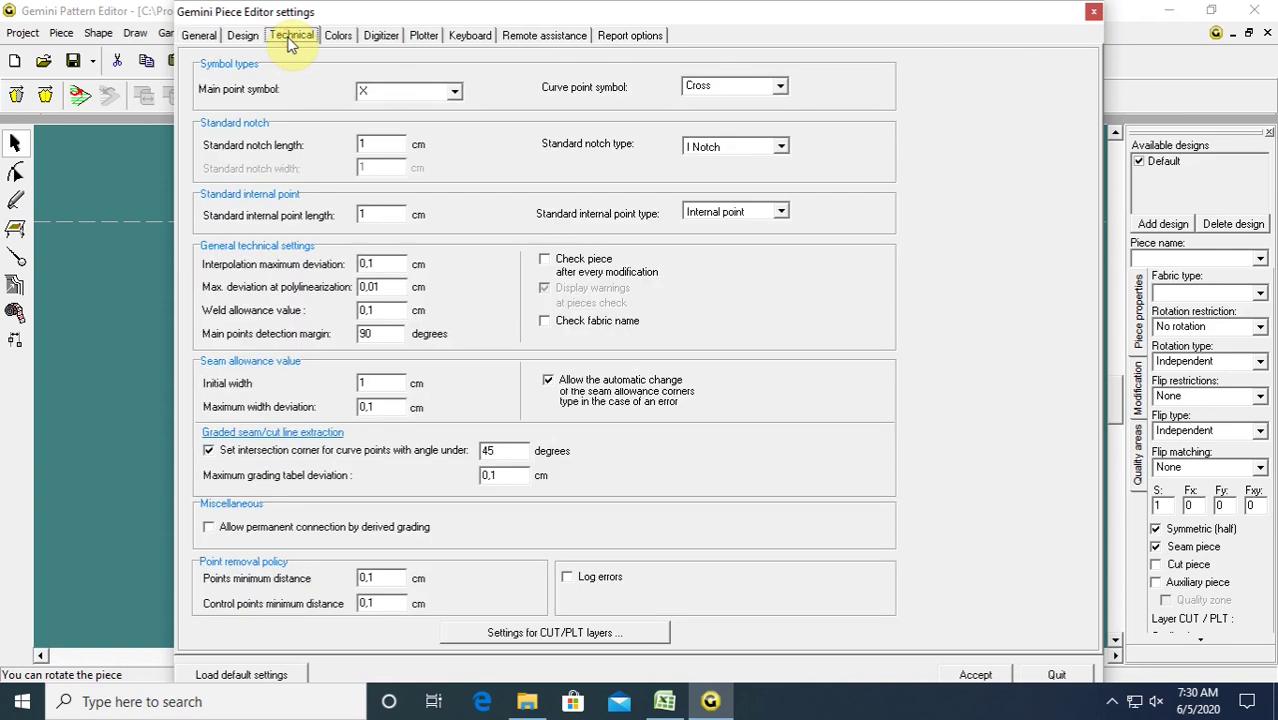
{"action": "left_click", "coordinate": [546, 261]}
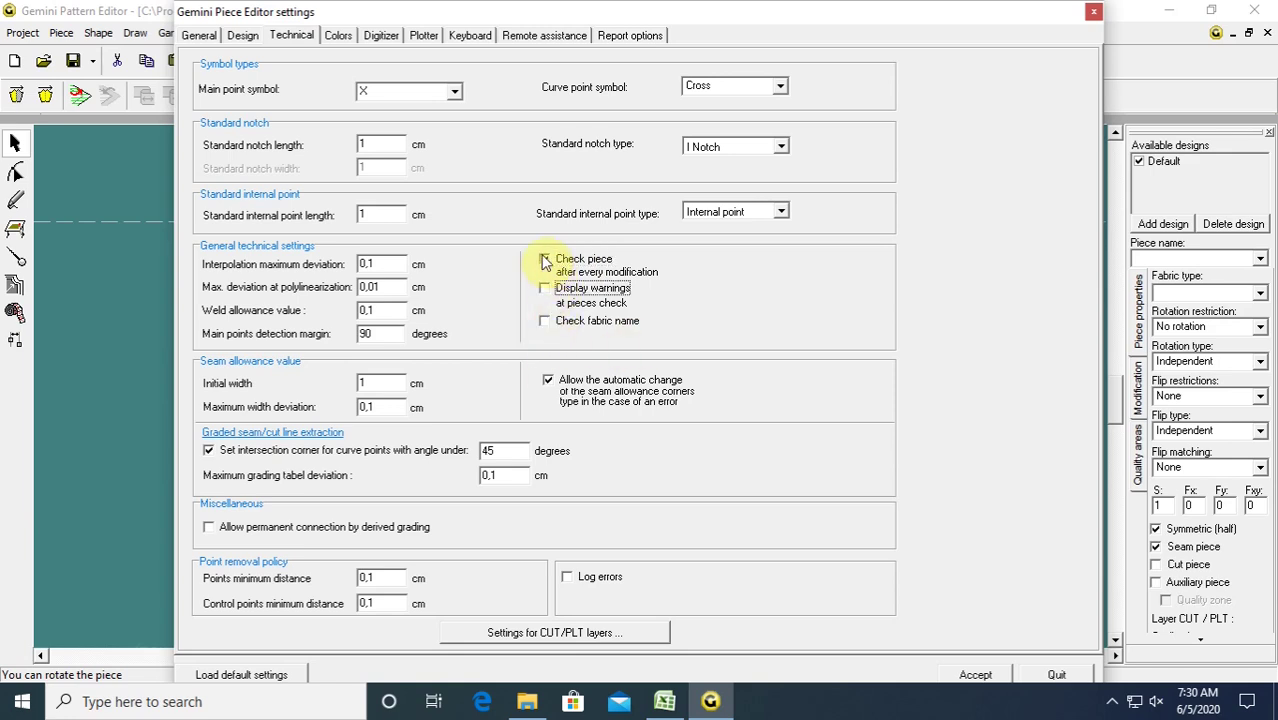
{"action": "left_click", "coordinate": [975, 677]}
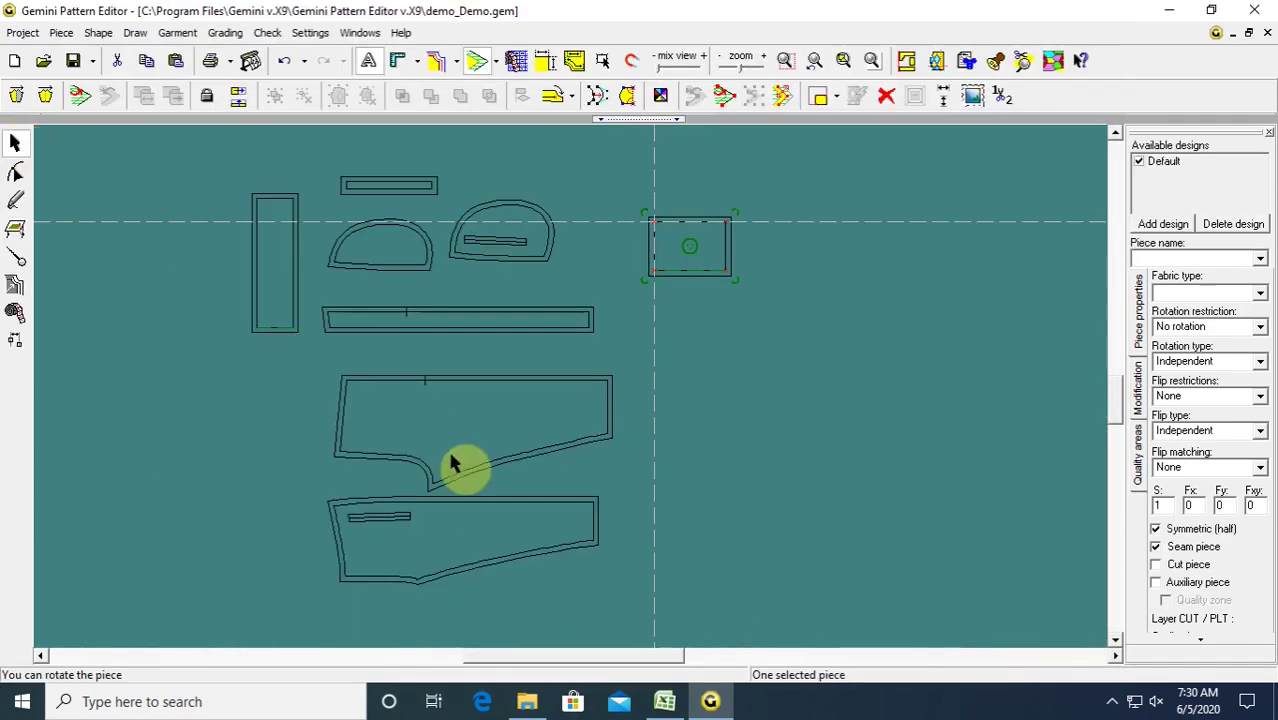
Shift the back trouser piece slightly to generate its grain axis.
{"action": "left_click_drag", "start_coordinate": [466, 434], "coordinate": [476, 430]}
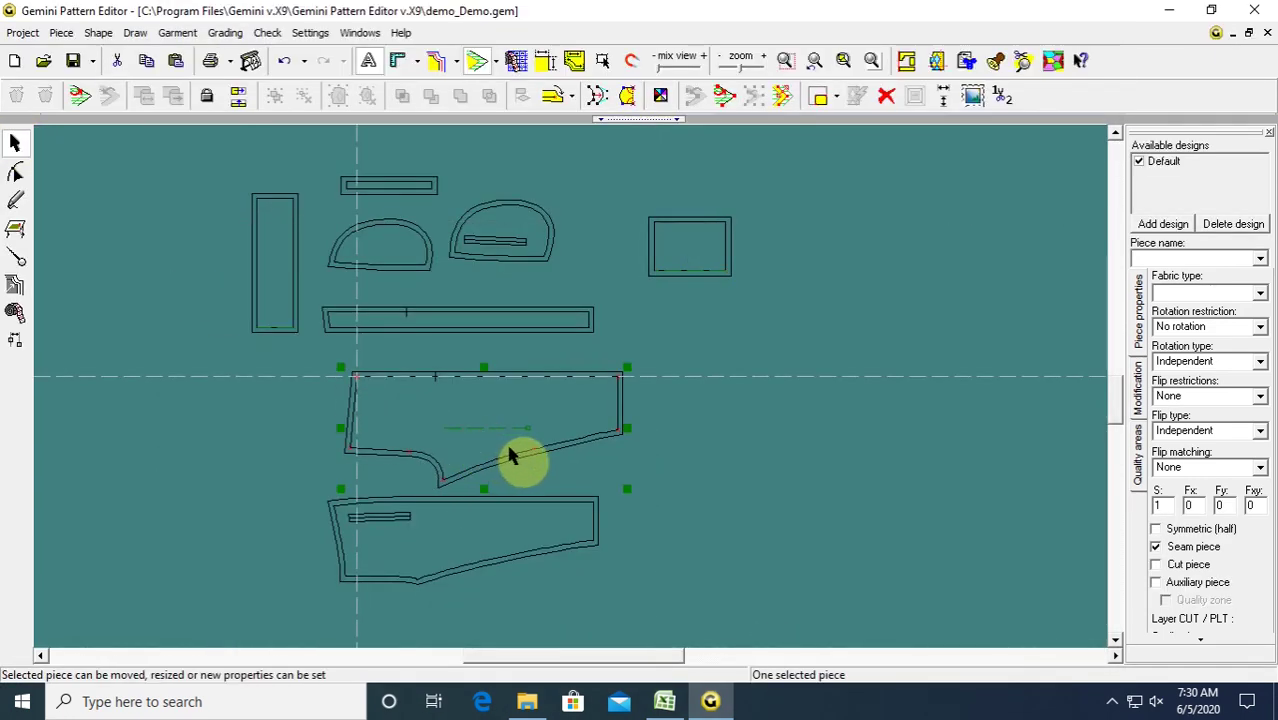
{"action": "scroll", "coordinate": [510, 456], "scroll_direction": "up", "scroll_amount": 2}
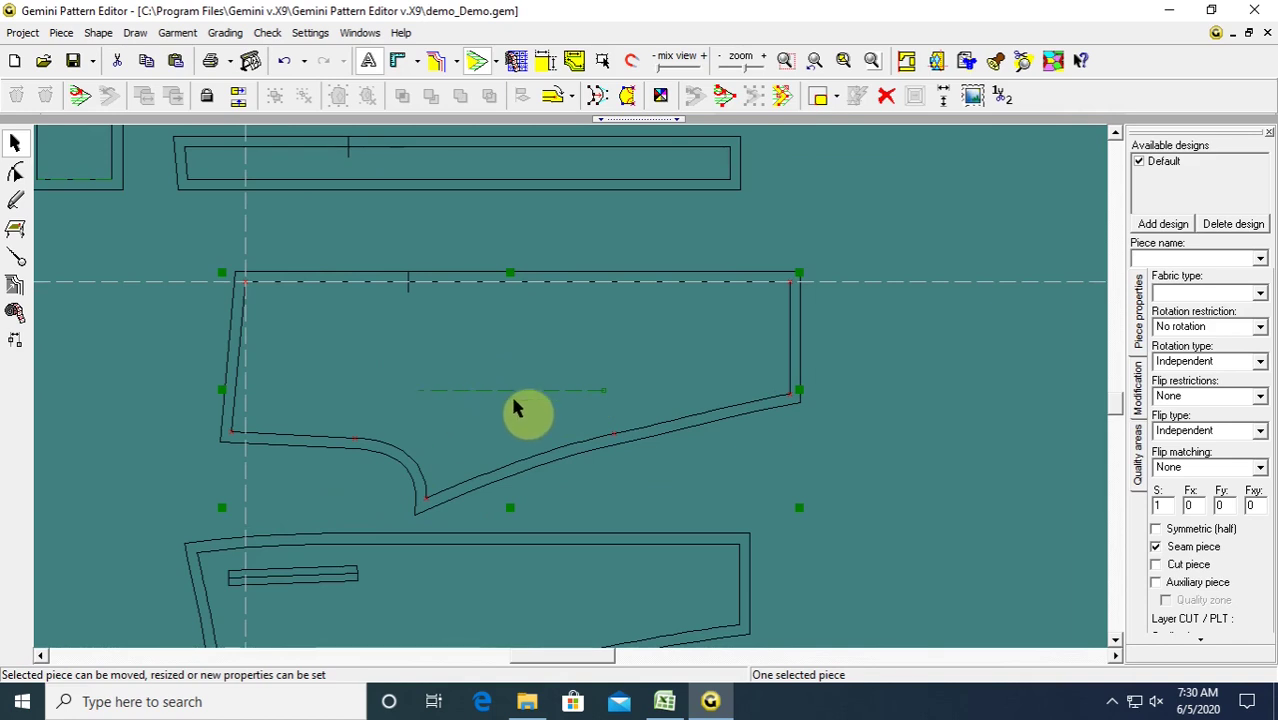
{"action": "scroll", "coordinate": [607, 408], "scroll_direction": "down", "scroll_amount": 2}
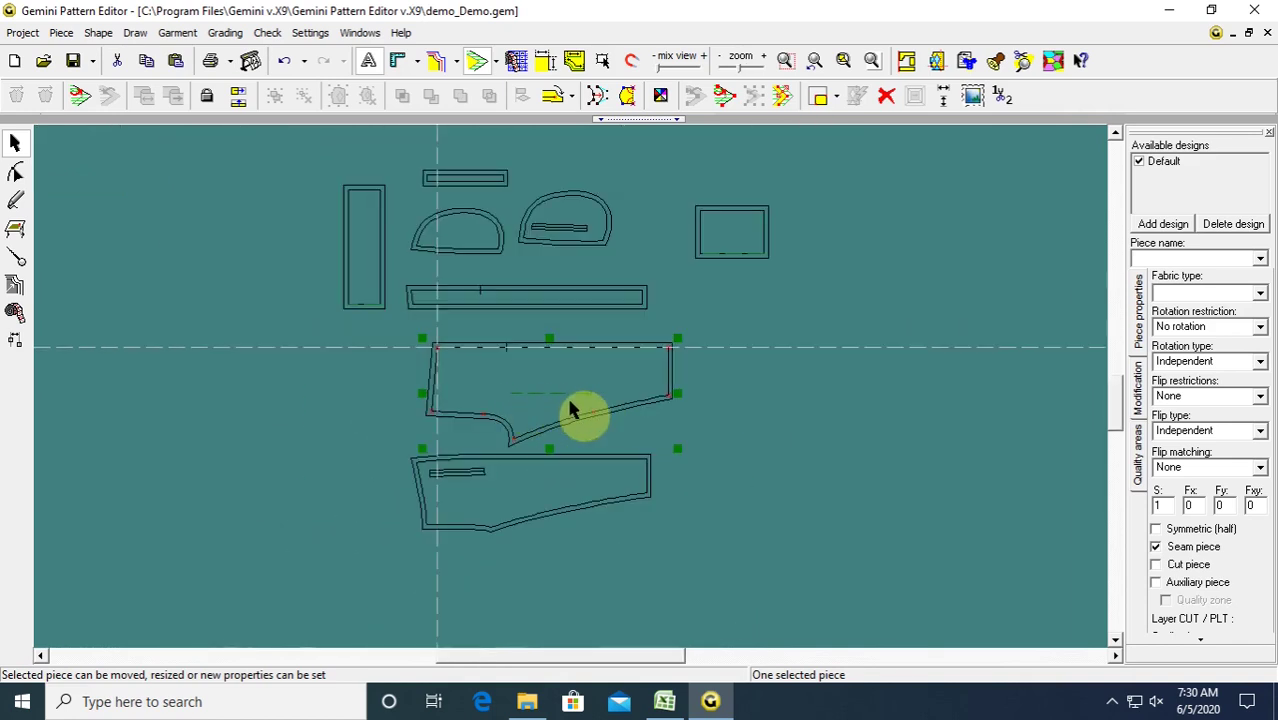
Set the grain axis colour to yellow in the program's colour settings.
{"action": "left_click", "coordinate": [310, 33]}
{"action": "left_click", "coordinate": [339, 36]}
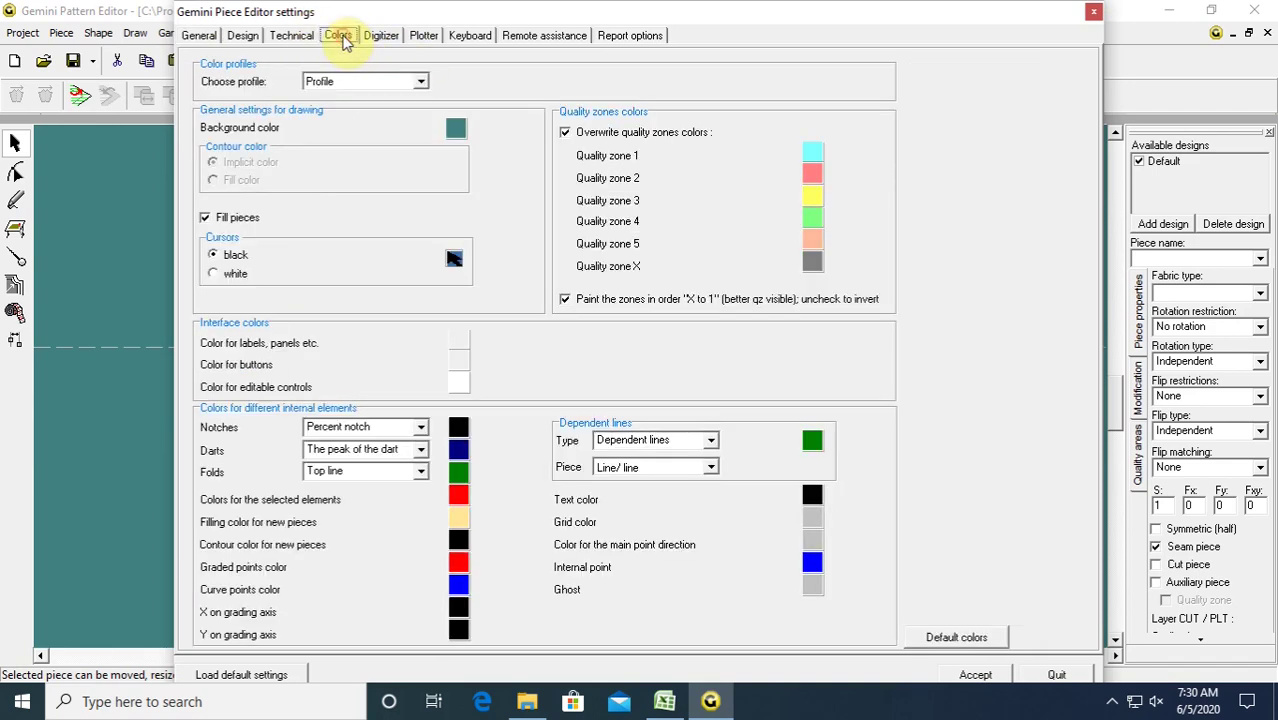
{"action": "left_click", "coordinate": [710, 443]}
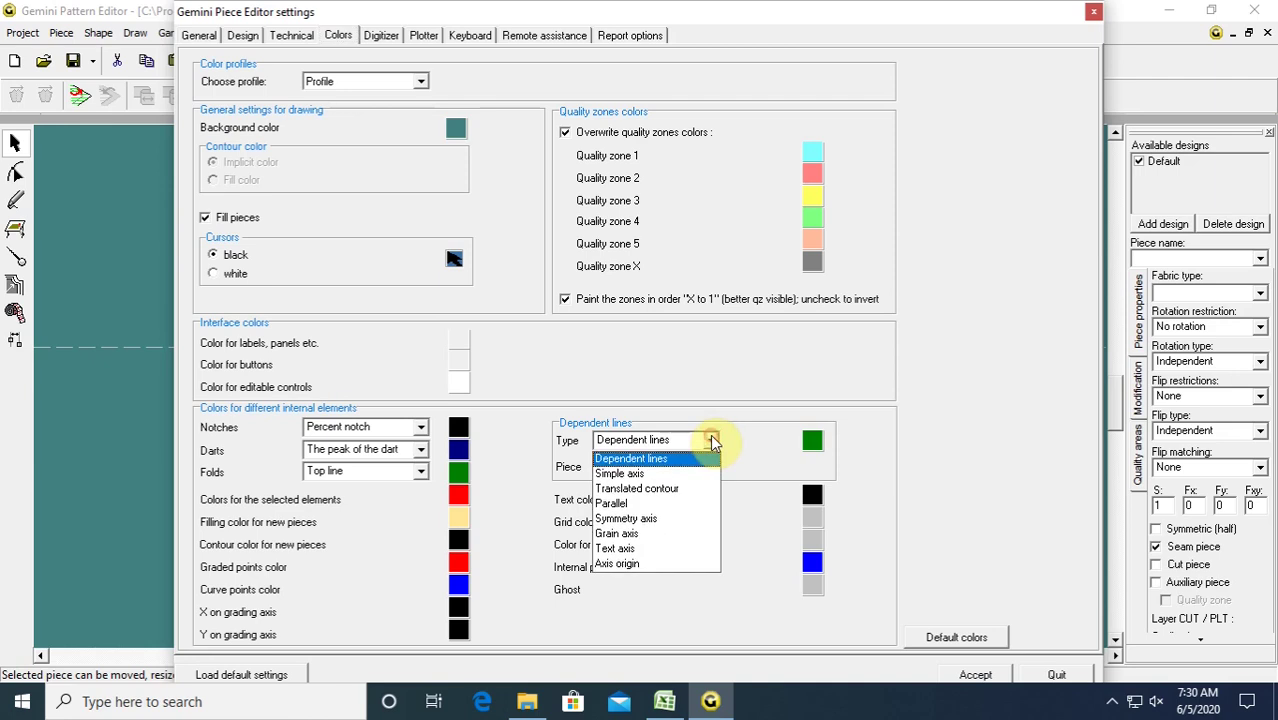
{"action": "left_click", "coordinate": [615, 535]}
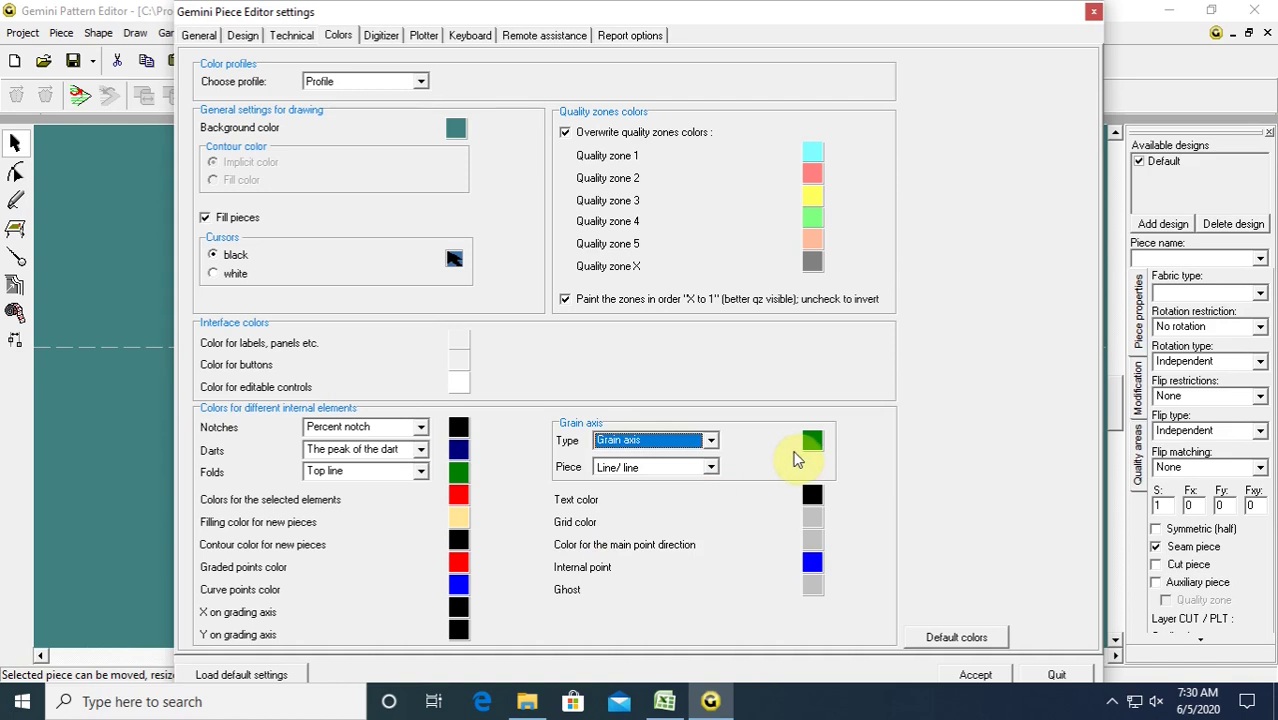
{"action": "left_click", "coordinate": [811, 443]}
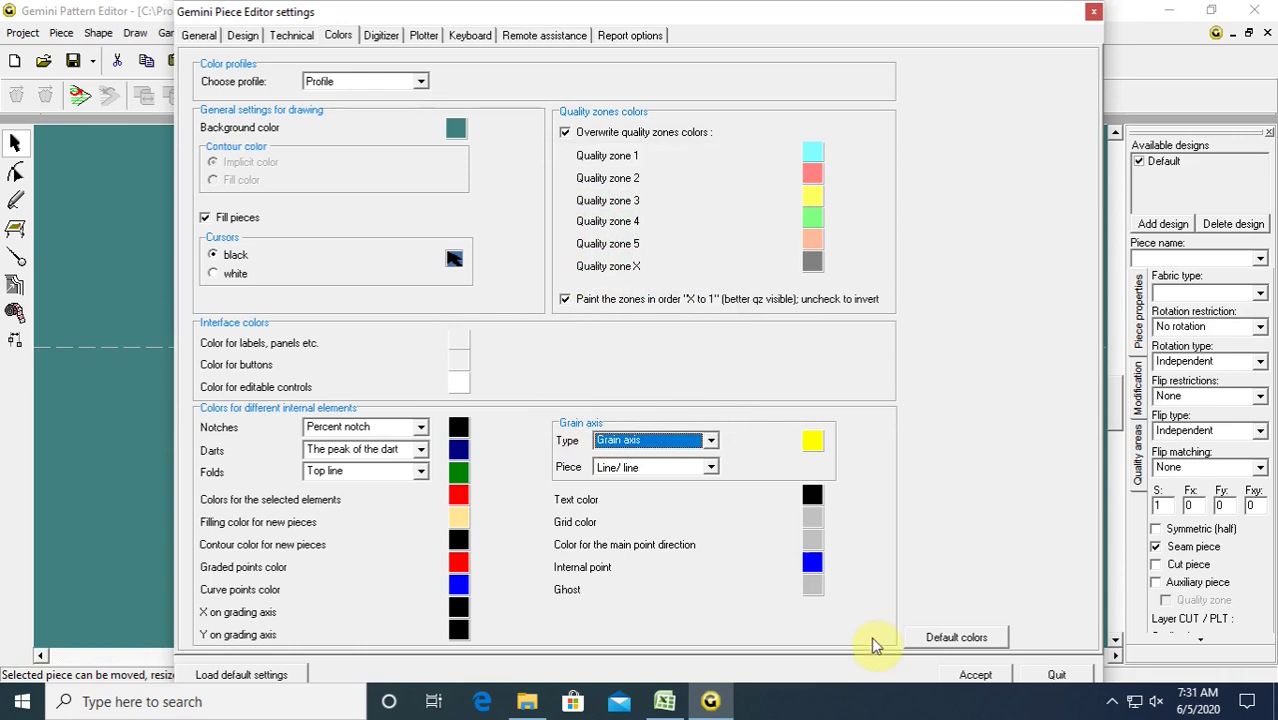
{"action": "left_click", "coordinate": [972, 674]}
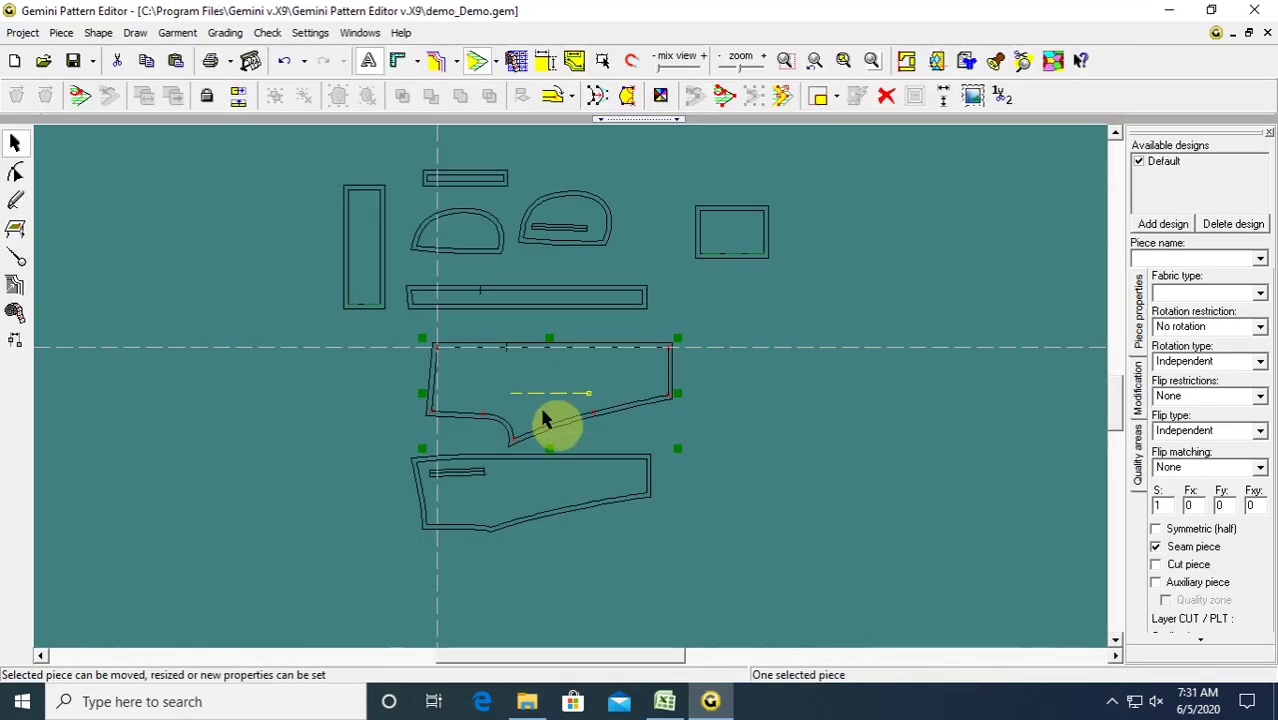
Move the front trouser piece slightly, followed by all pieces together, so that every piece gets a grain axis.
{"action": "left_click", "coordinate": [681, 440]}
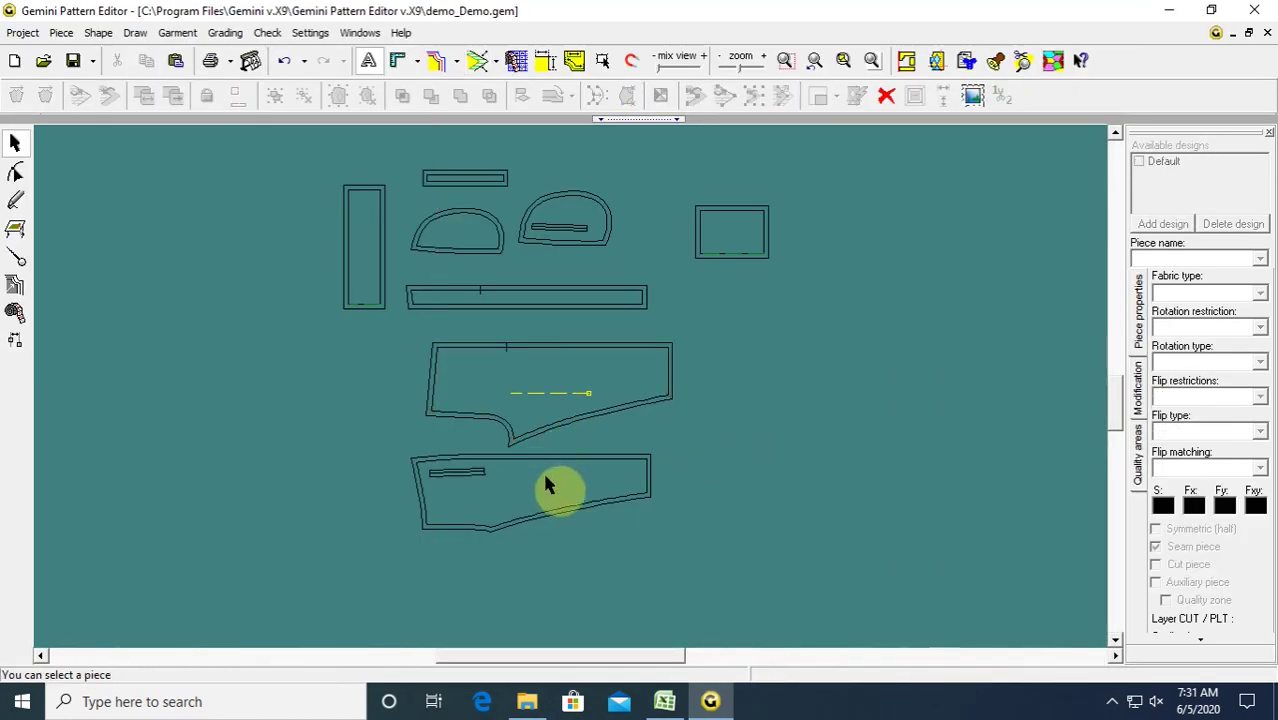
{"action": "left_click_drag", "start_coordinate": [579, 491], "coordinate": [548, 497]}
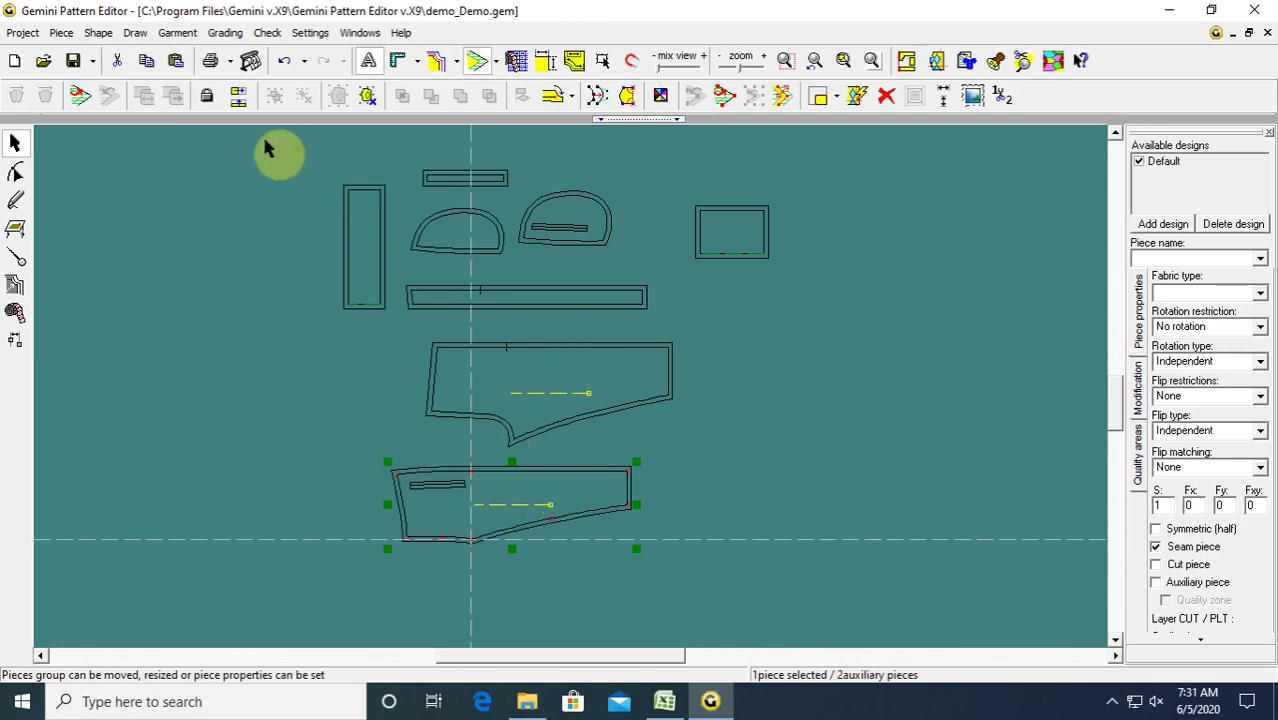
{"action": "left_click_drag", "start_coordinate": [240, 141], "coordinate": [935, 570]}
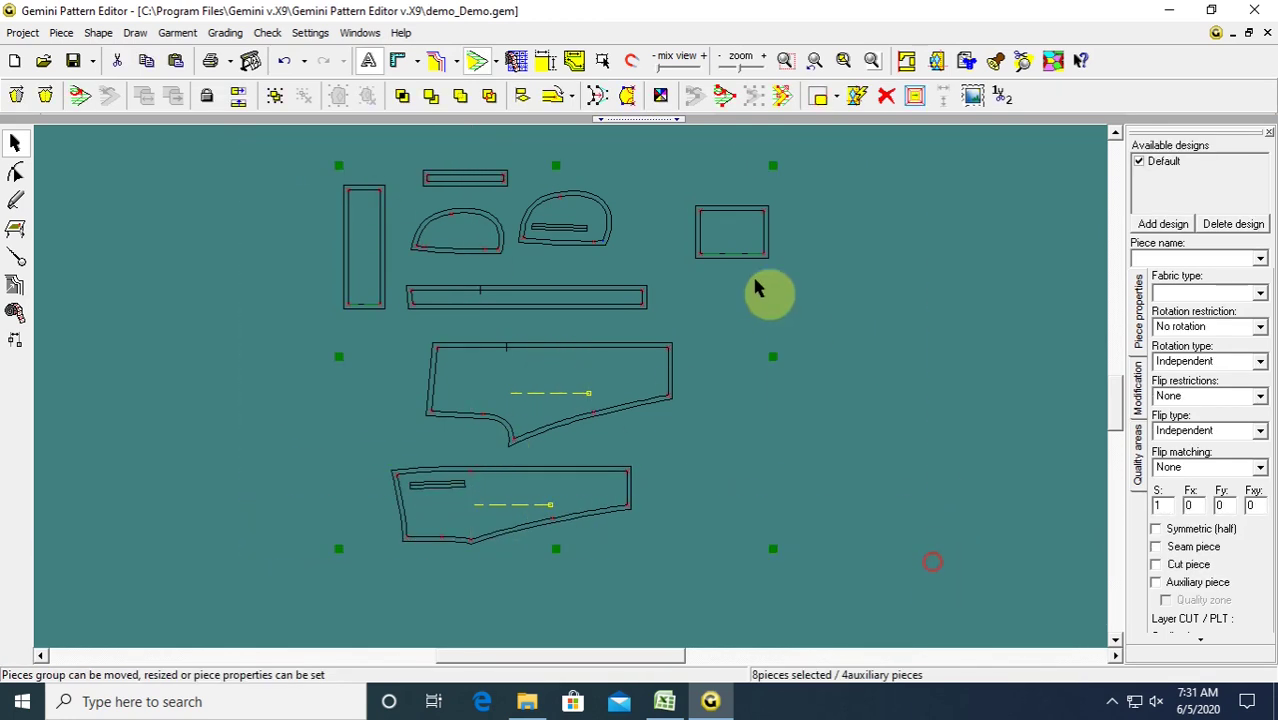
{"action": "left_click_drag", "start_coordinate": [737, 240], "coordinate": [713, 254]}
{"action": "left_click", "coordinate": [787, 366]}
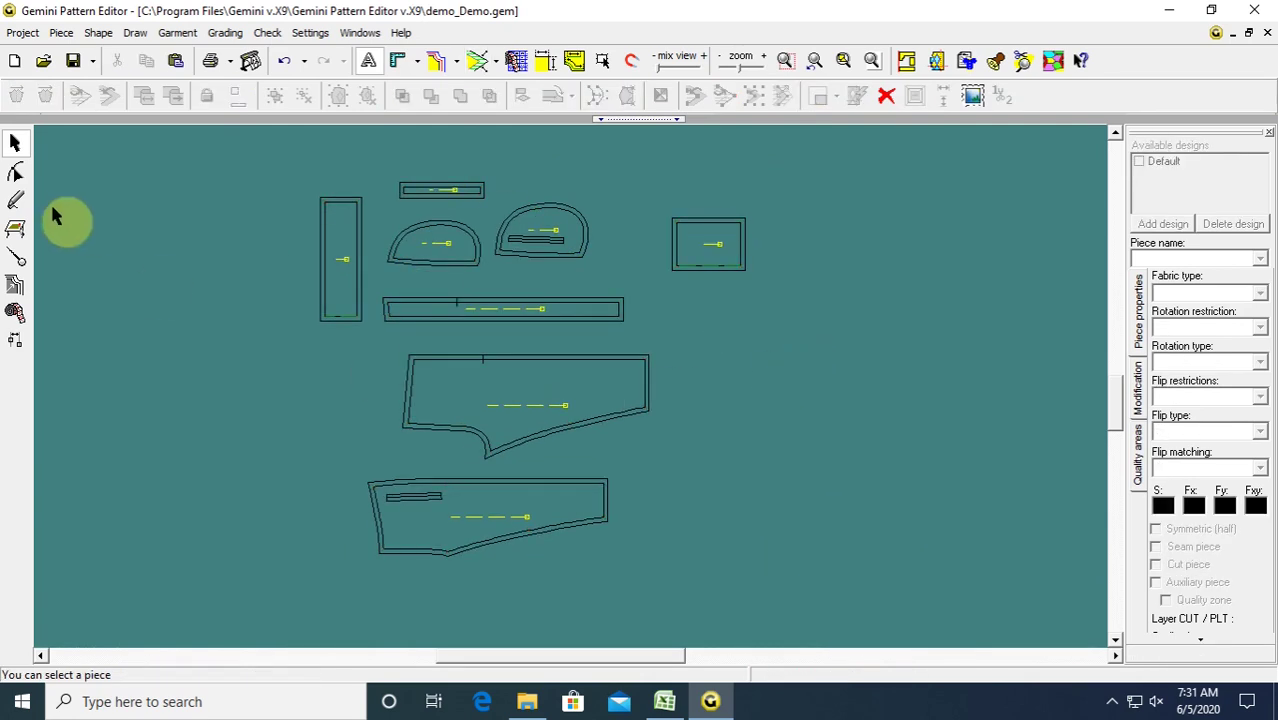
Test the automatic grain axis on a temporary rectangle about 33 by 22 cm and delete it.
{"action": "left_click", "coordinate": [15, 200]}
{"action": "left_click", "coordinate": [44, 95]}
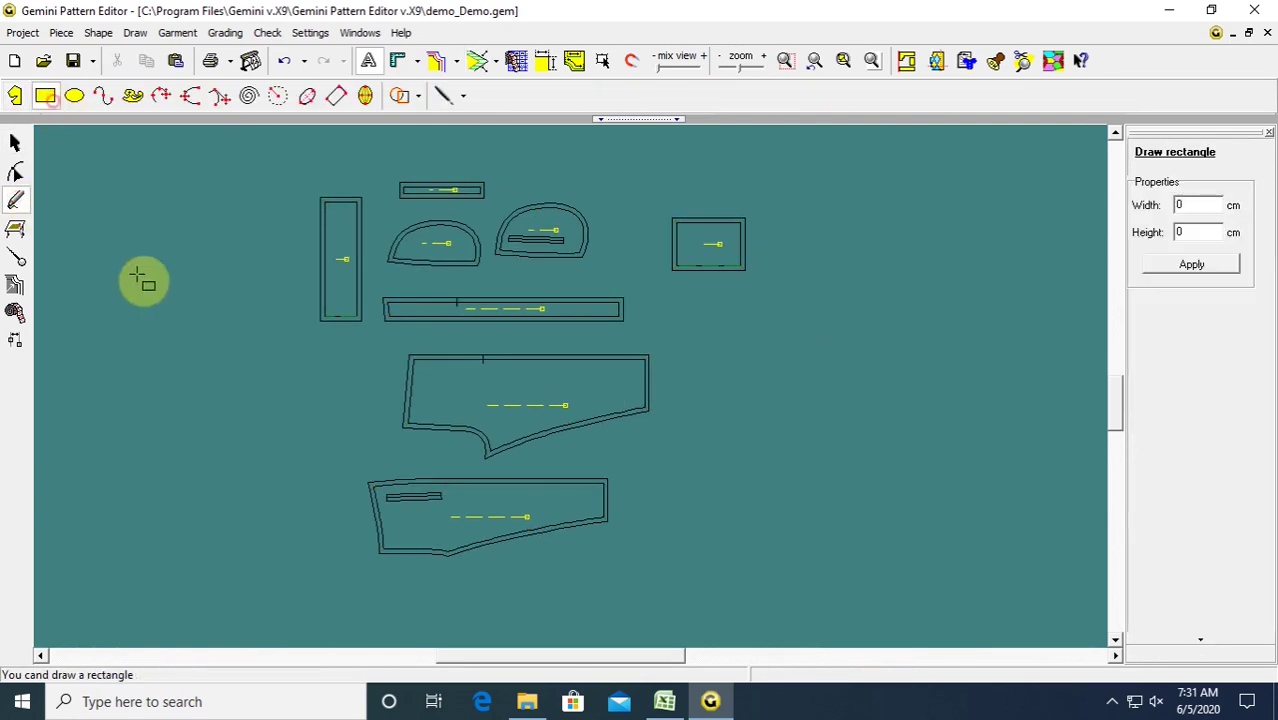
{"action": "left_click_drag", "start_coordinate": [62, 197], "coordinate": [212, 296]}
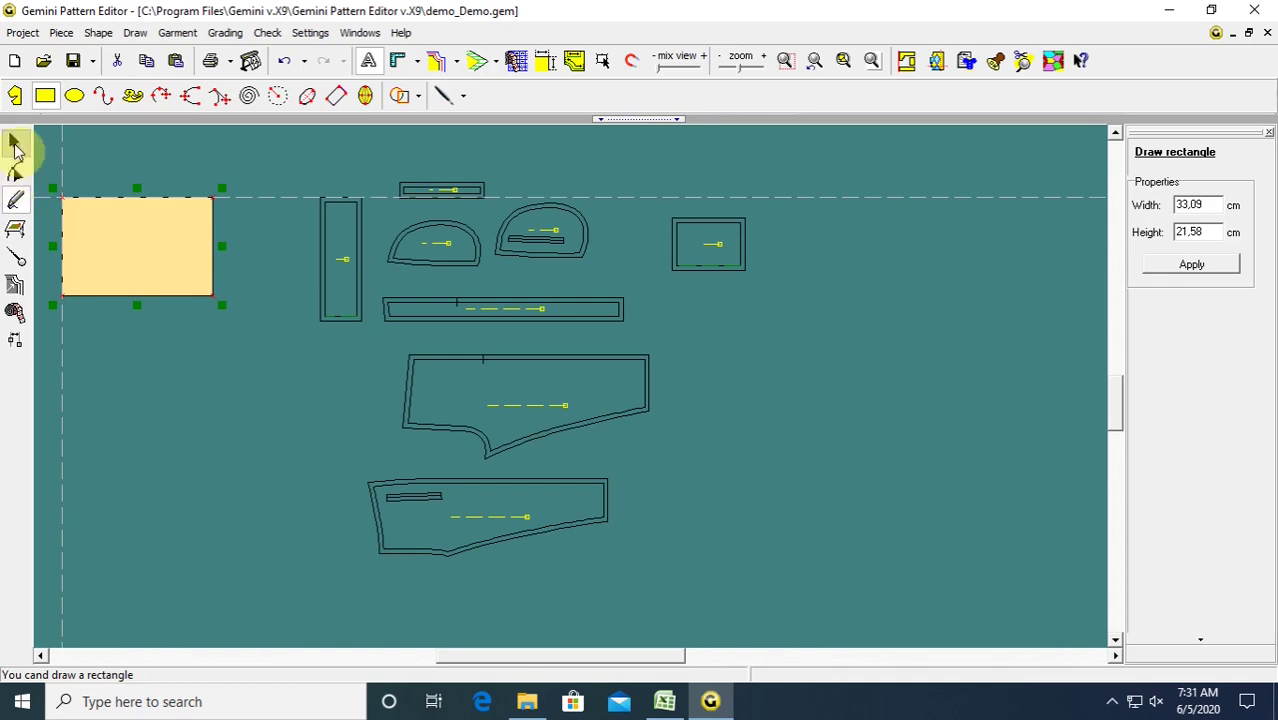
{"action": "left_click", "coordinate": [15, 146]}
{"action": "left_click_drag", "start_coordinate": [168, 257], "coordinate": [188, 302]}
{"action": "left_click", "coordinate": [187, 343]}
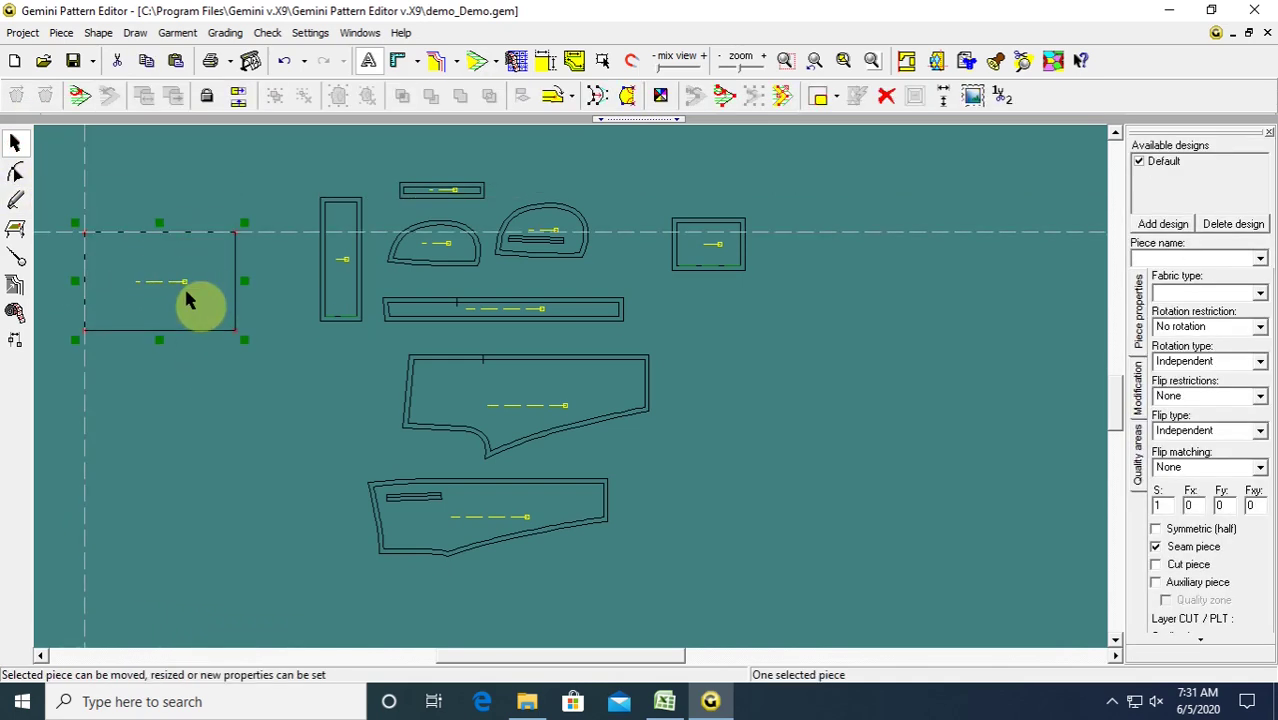
{"action": "key", "text": "Delete"}
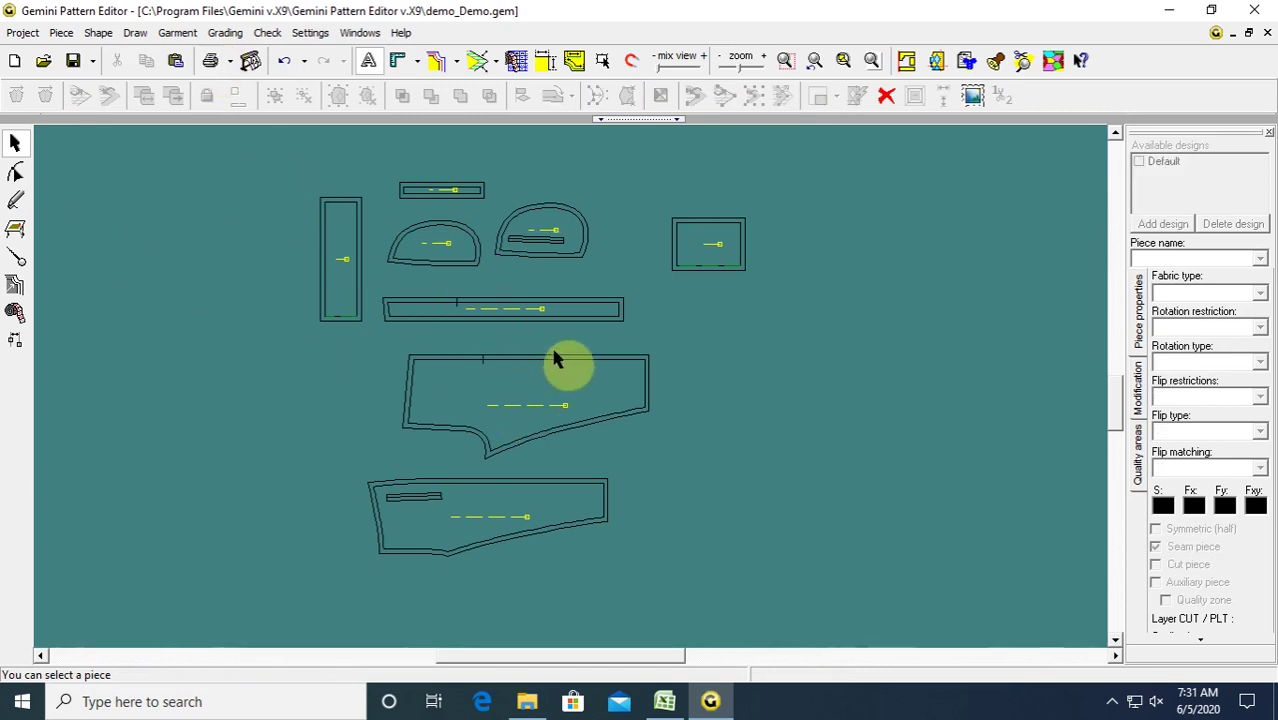
Move the tall rectangular piece slightly farther away from the other pieces.
{"action": "scroll", "coordinate": [557, 344], "scroll_direction": "up", "scroll_amount": 1}
{"action": "scroll", "coordinate": [570, 387], "scroll_direction": "down", "scroll_amount": 3}
{"action": "left_click_drag", "start_coordinate": [413, 373], "coordinate": [348, 366]}
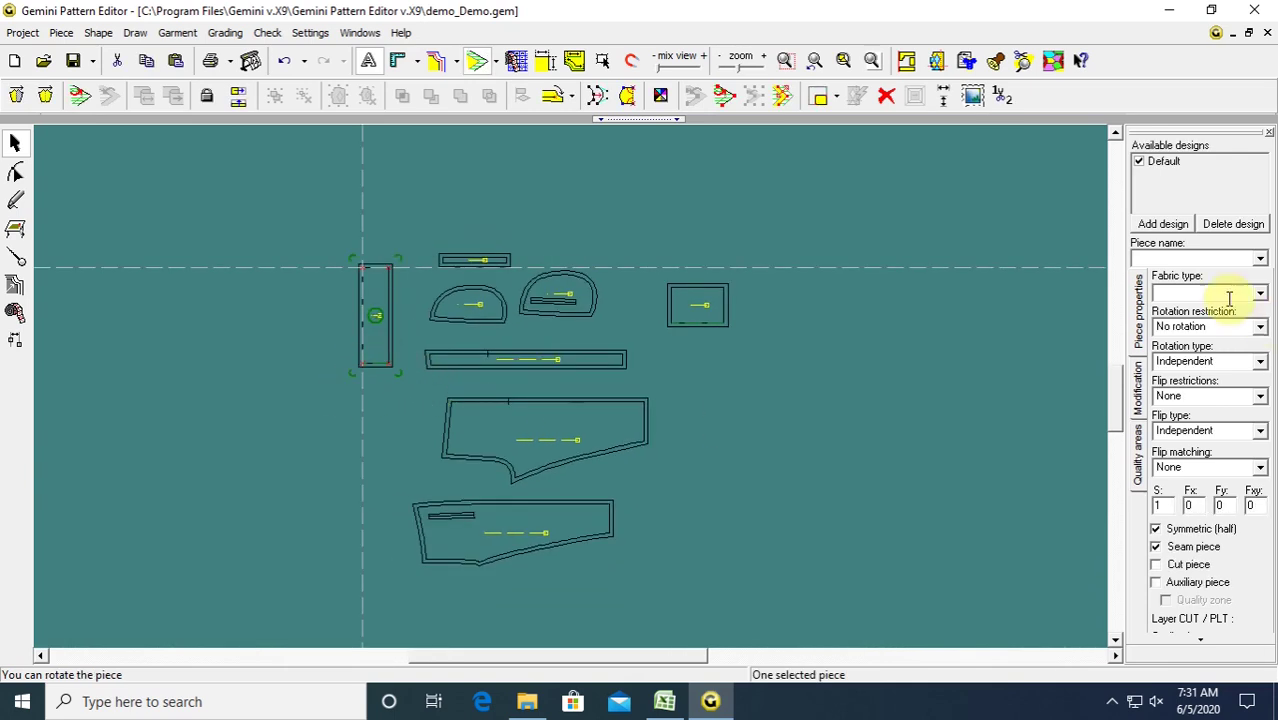
Name the tall narrow rectangular piece WAIST and the back trouser piece BACK.
{"action": "left_click", "coordinate": [1155, 260]}
{"action": "type", "text": "w"}
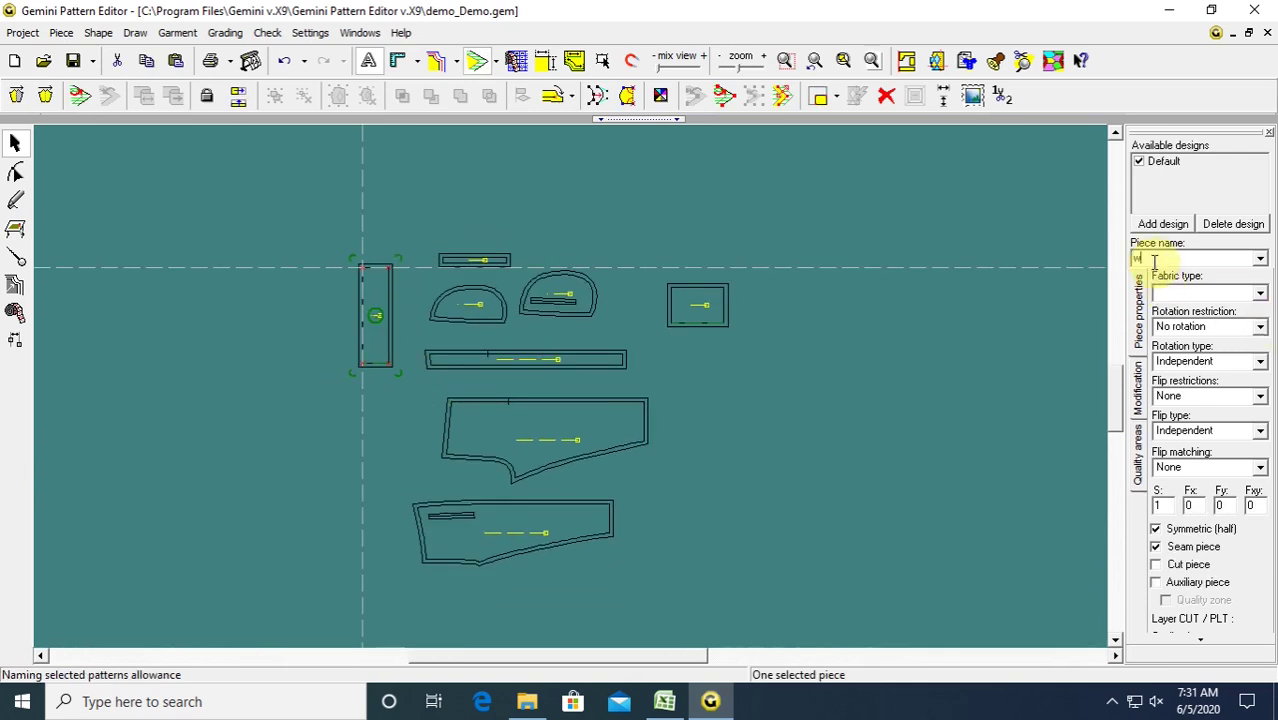
{"action": "type", "text": "a"}
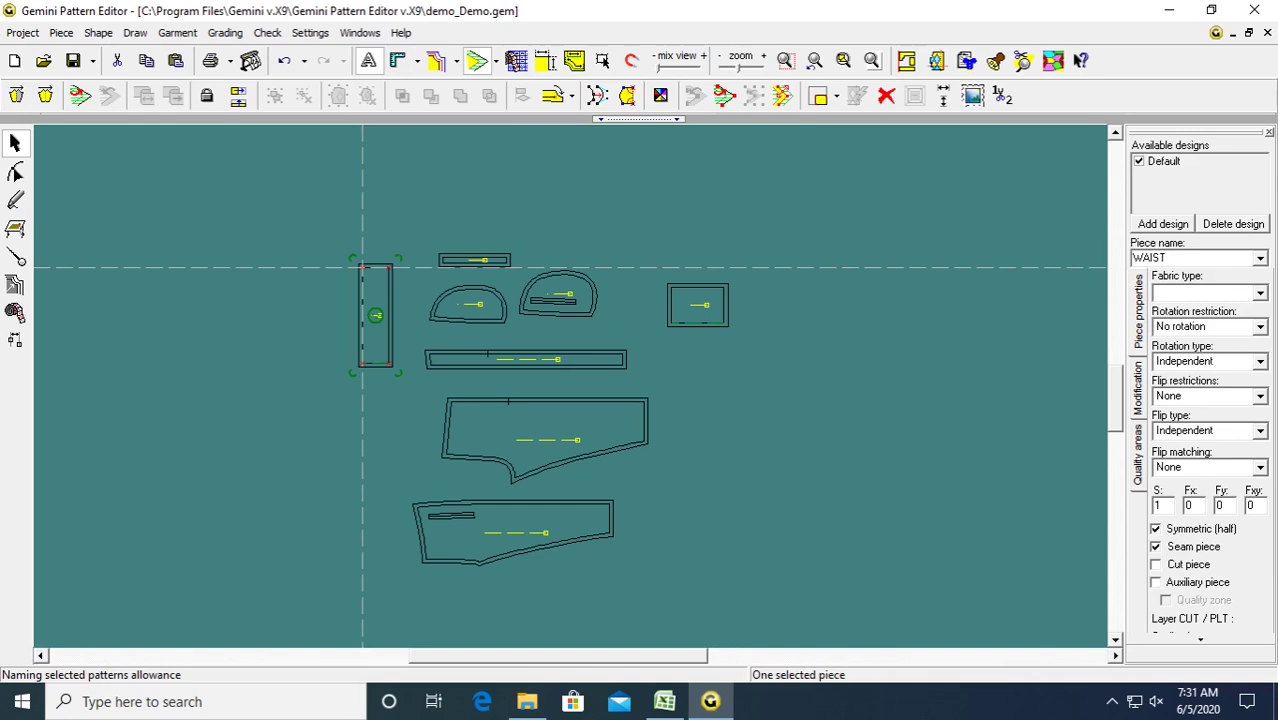
{"action": "left_click", "coordinate": [487, 449]}
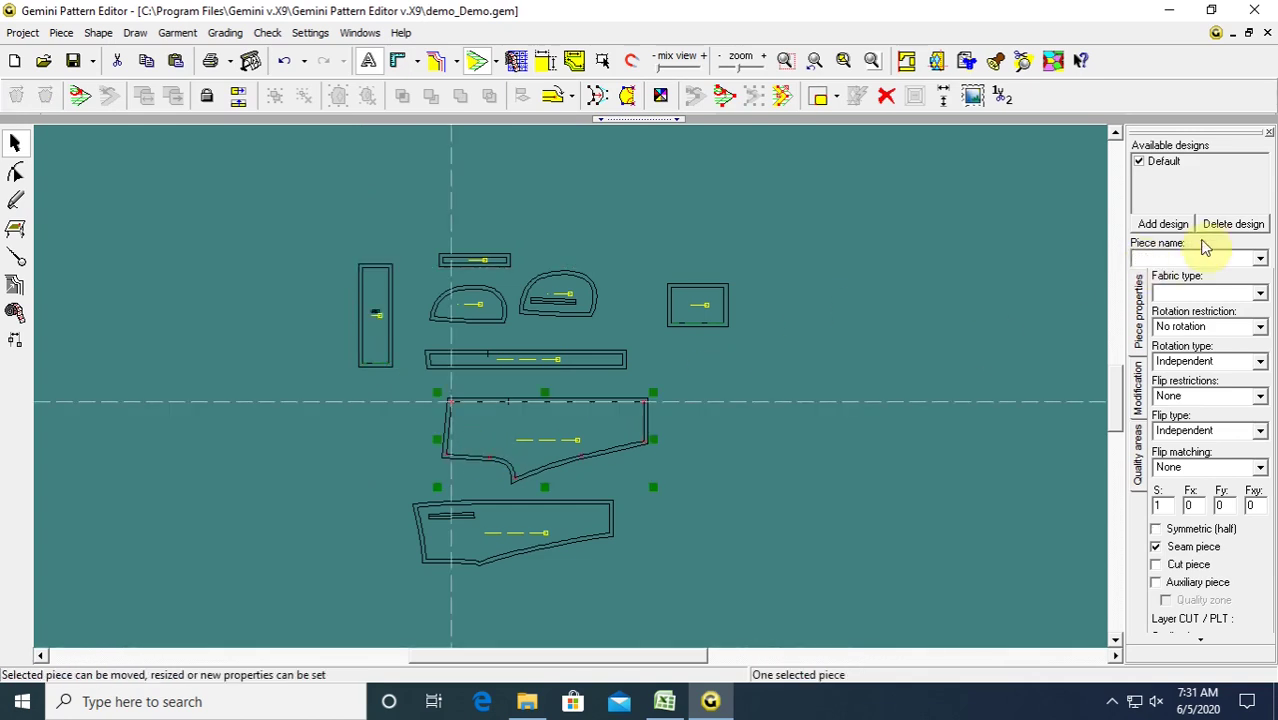
{"action": "left_click", "coordinate": [1141, 259]}
{"action": "type", "text": "BACK"}
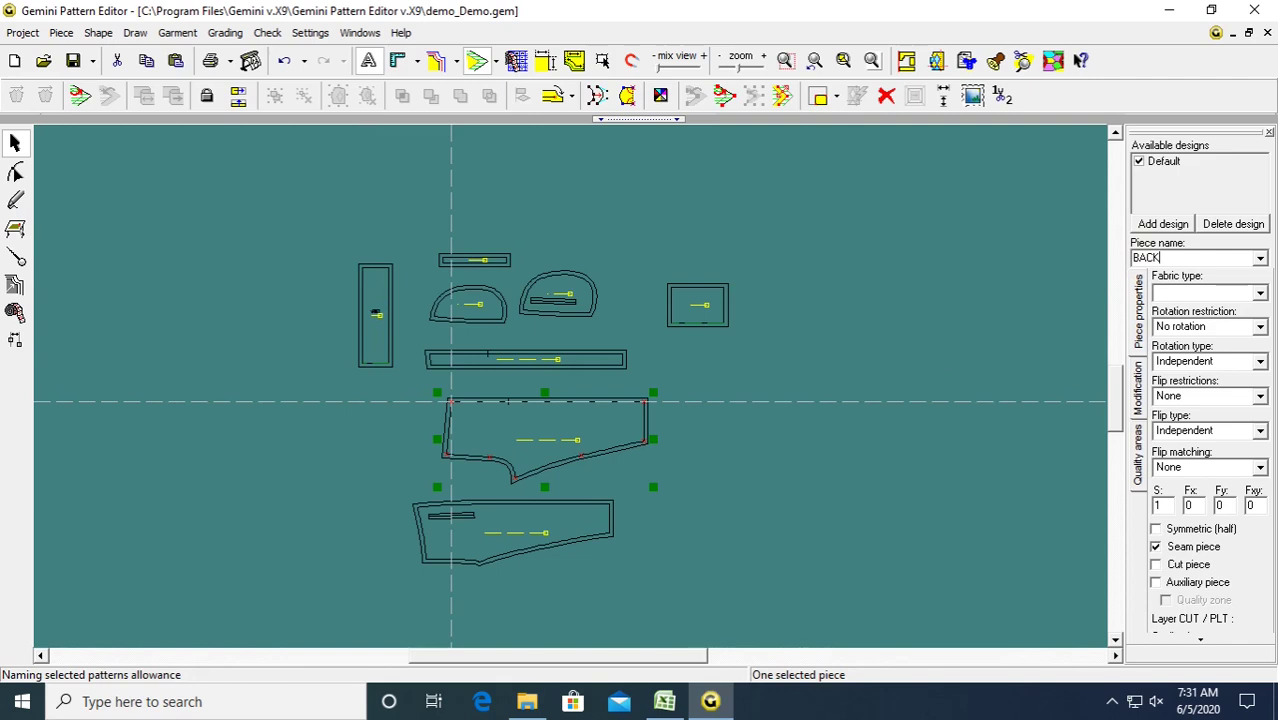
{"action": "key", "text": "Return"}
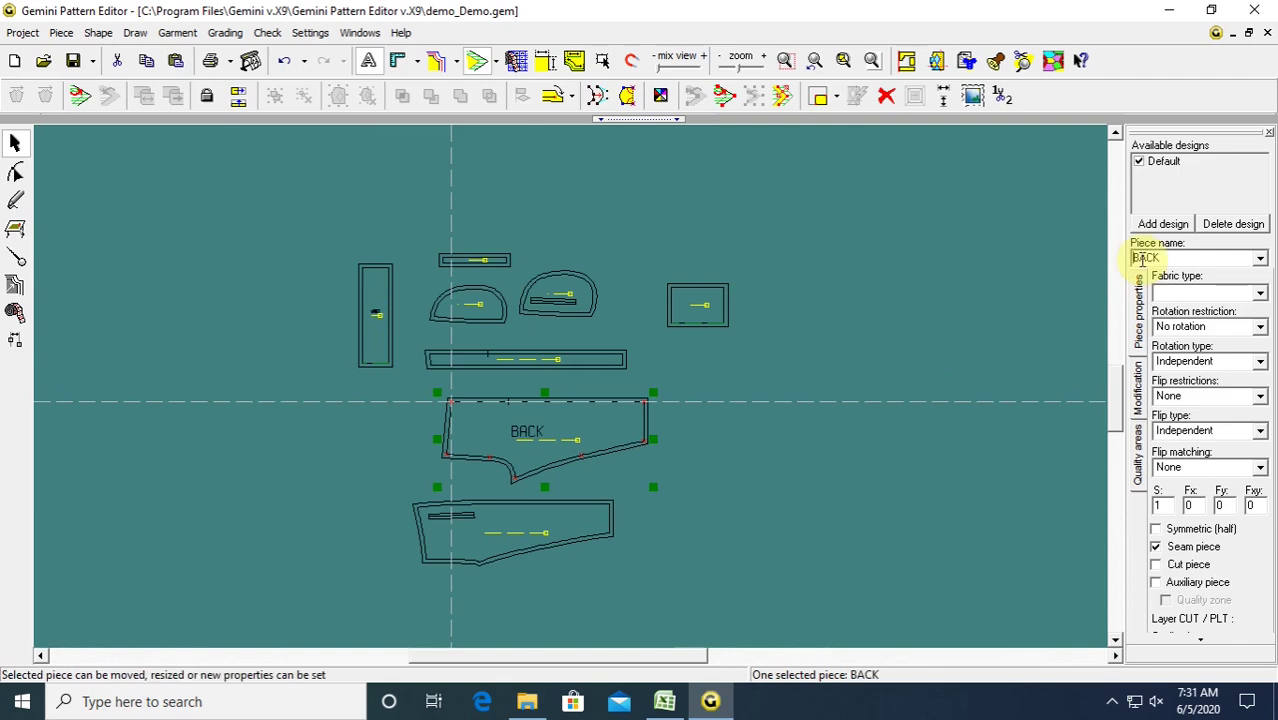
Shift the front trouser piece slightly and name it FRONT, and name the small separate rectangular piece CUFF.
{"action": "left_click_drag", "start_coordinate": [543, 523], "coordinate": [552, 525]}
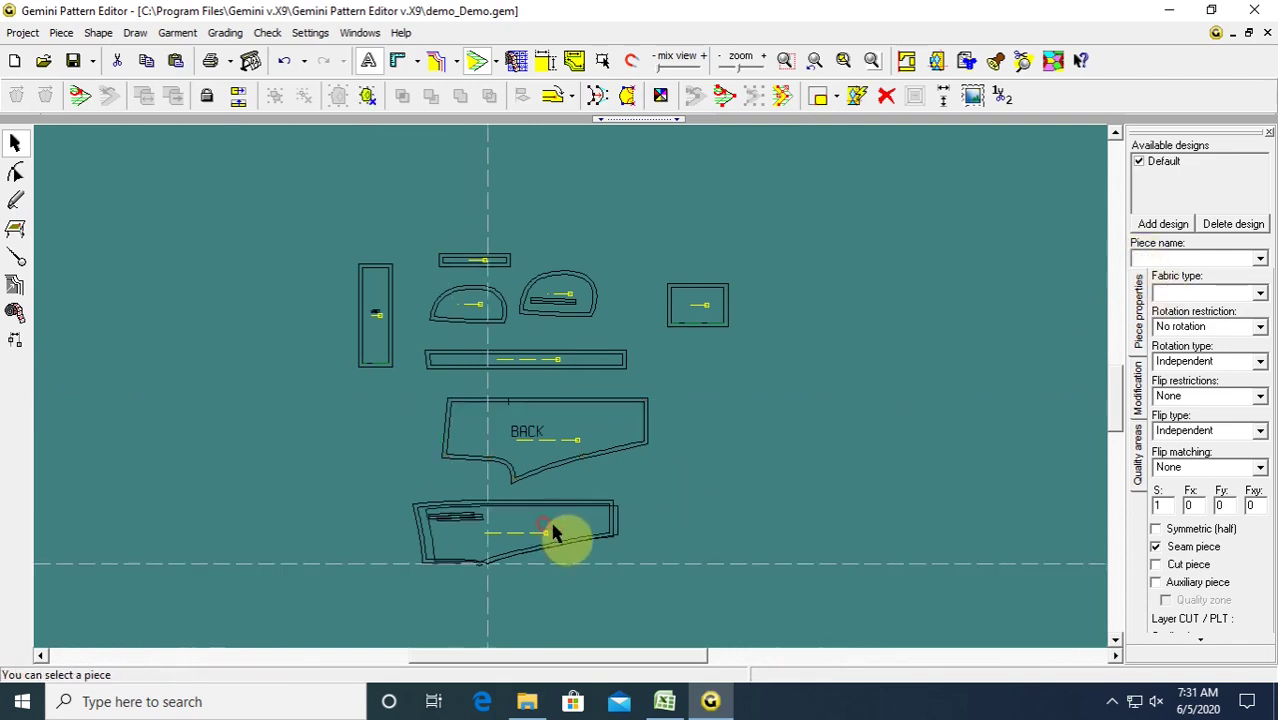
{"action": "left_click", "coordinate": [1160, 257]}
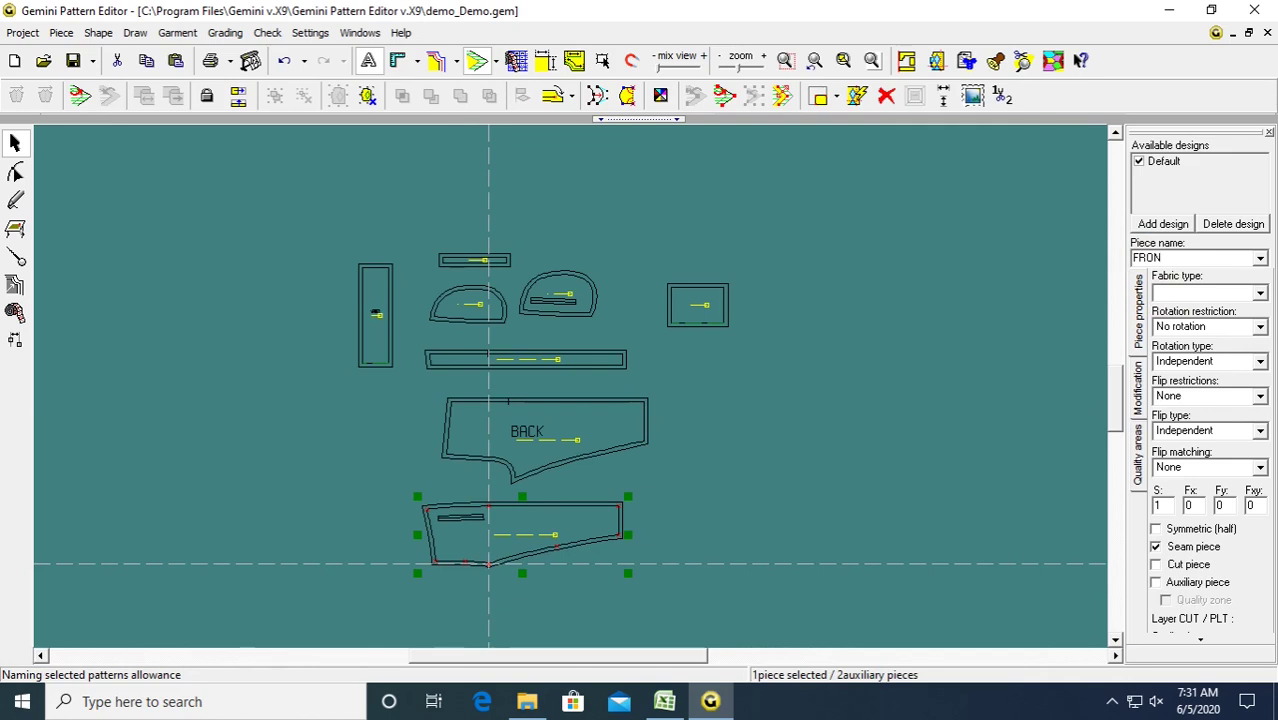
{"action": "key", "text": "Return"}
{"action": "left_click", "coordinate": [764, 448]}
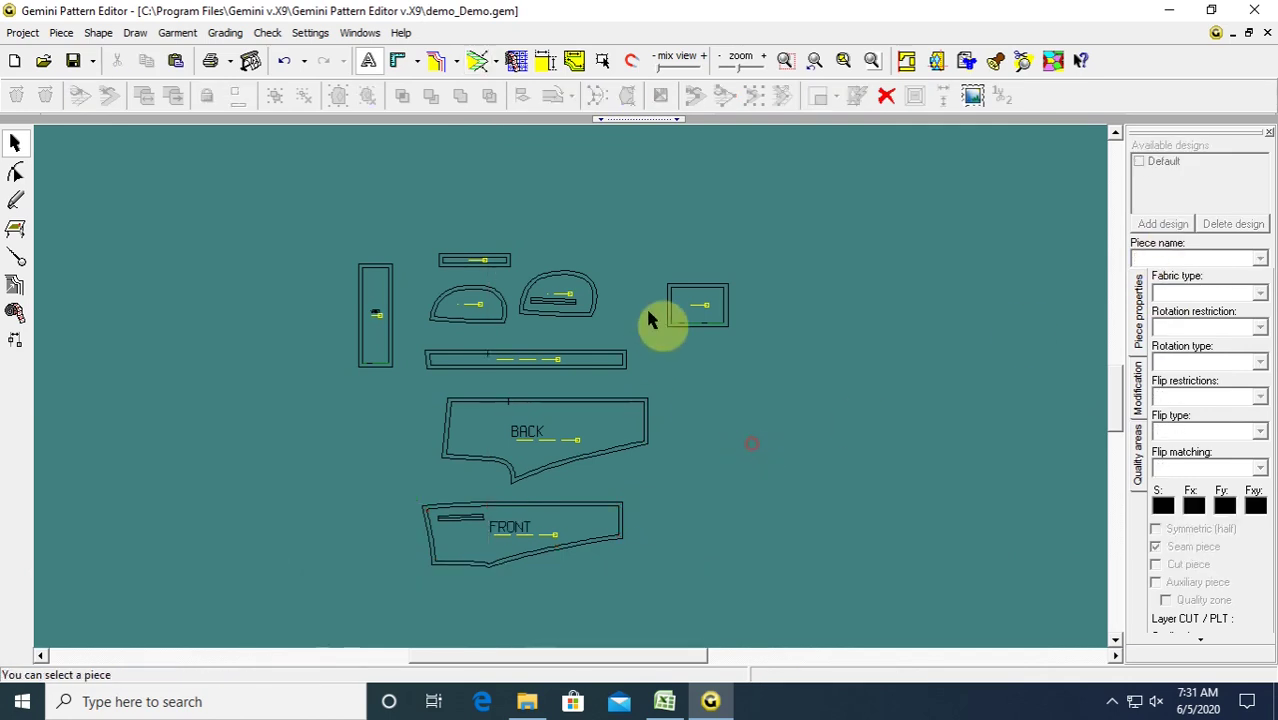
{"action": "left_click", "coordinate": [688, 303]}
{"action": "left_click", "coordinate": [1146, 257]}
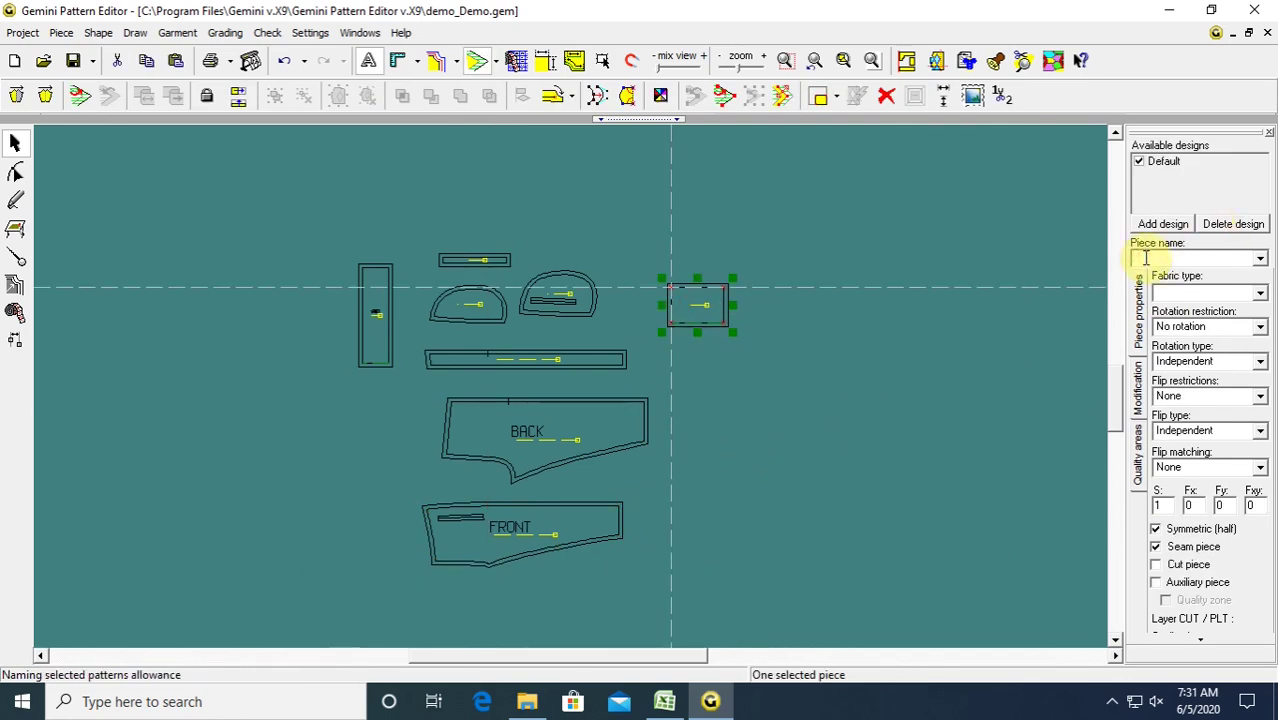
{"action": "type", "text": "CUFF"}
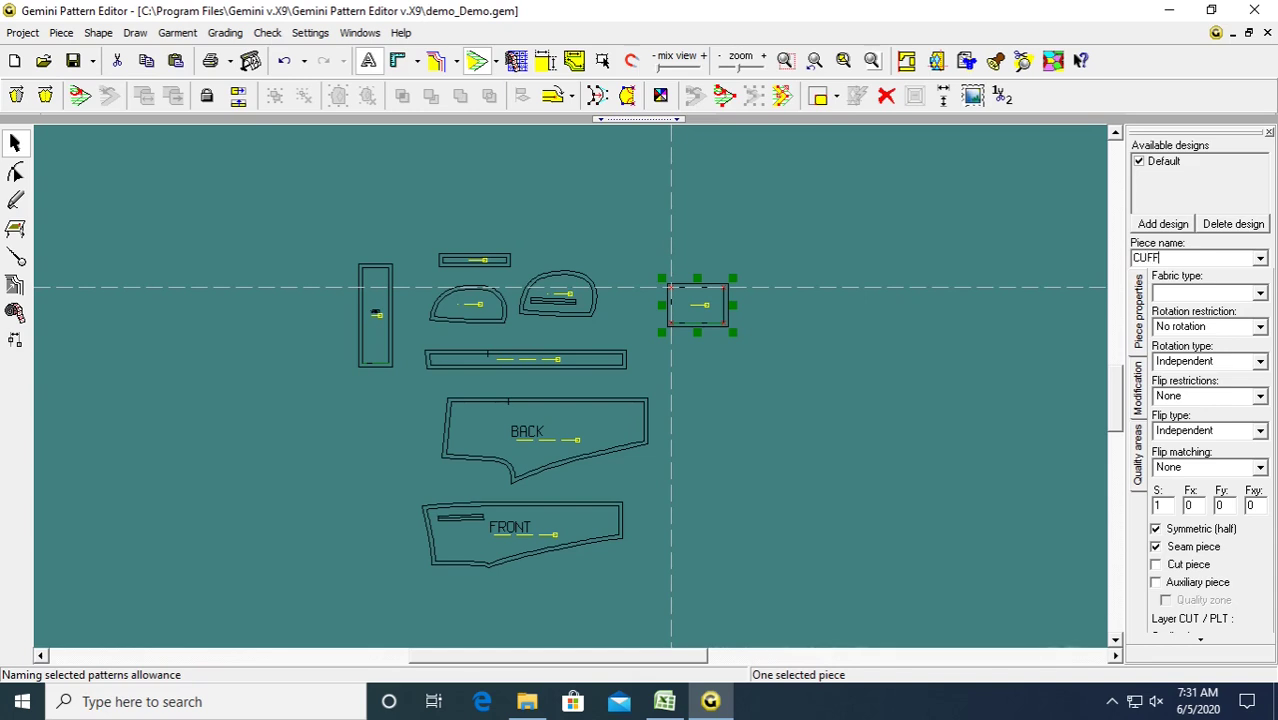
{"action": "key", "text": "Return"}
Name the long narrow strip above the BACK piece SIDE-PNL.
{"action": "left_click", "coordinate": [571, 362]}
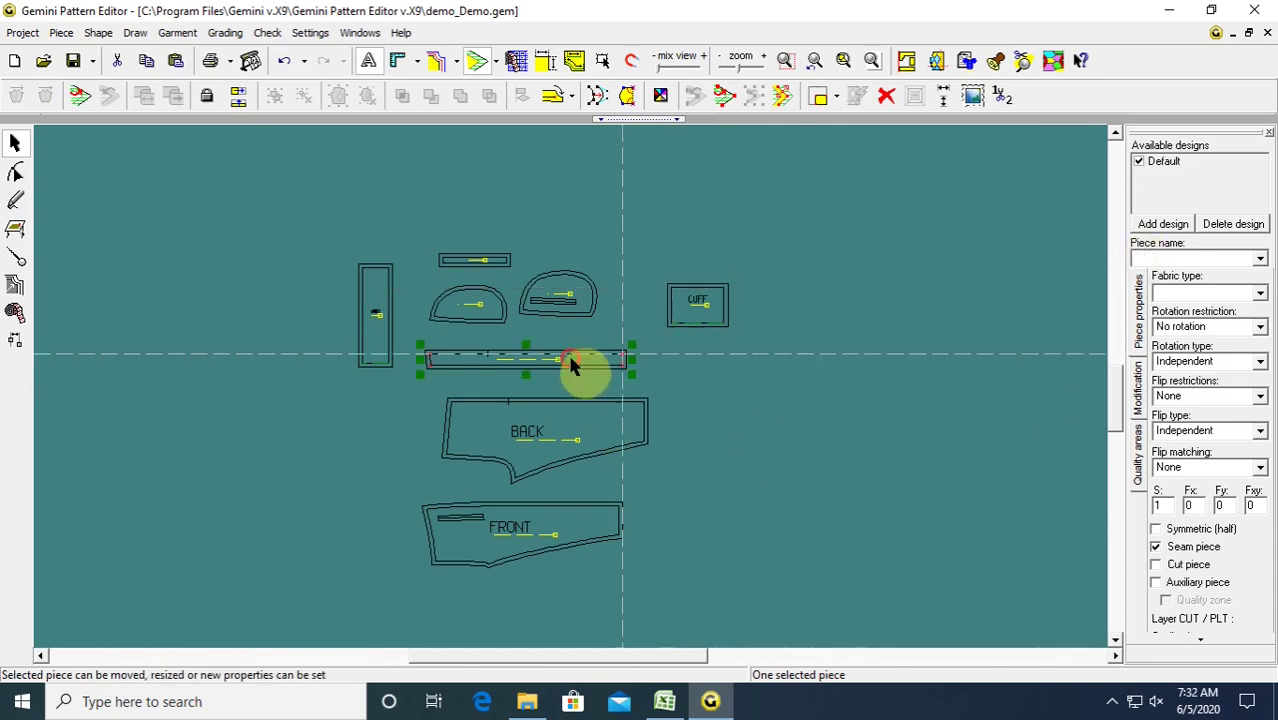
{"action": "left_click", "coordinate": [1173, 257]}
{"action": "type", "text": "S"}
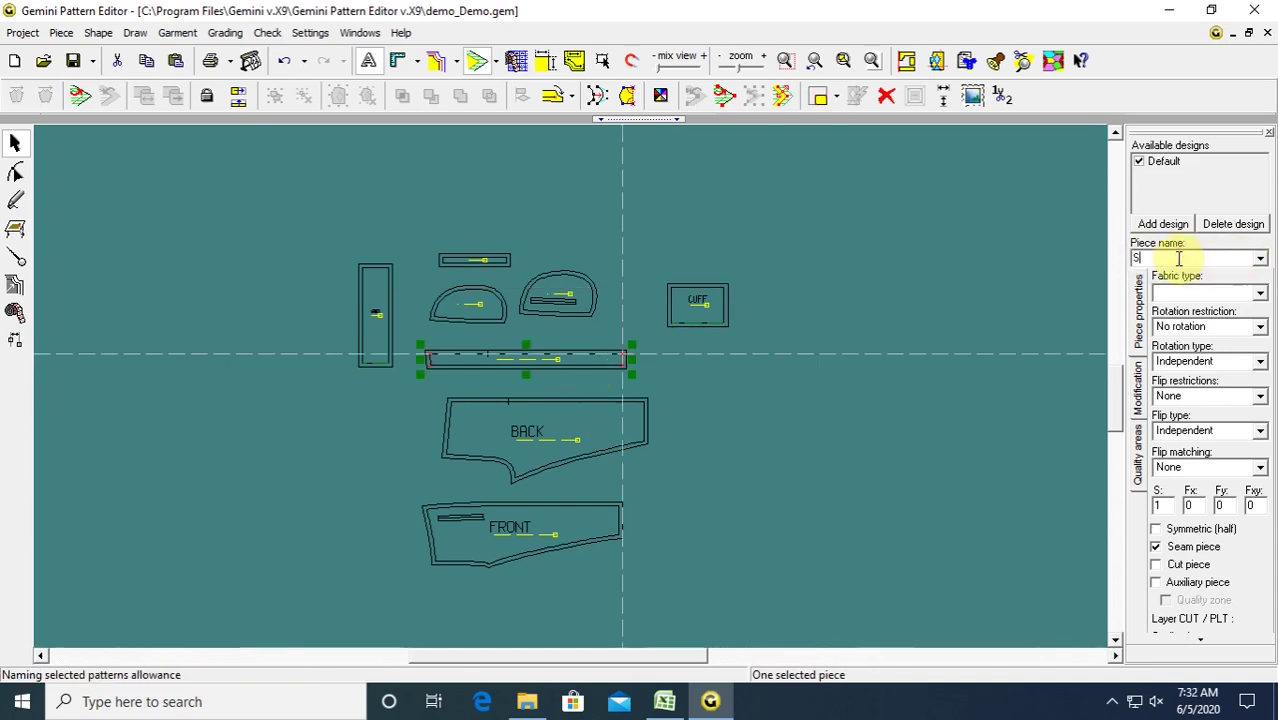
{"action": "type", "text": "l"}
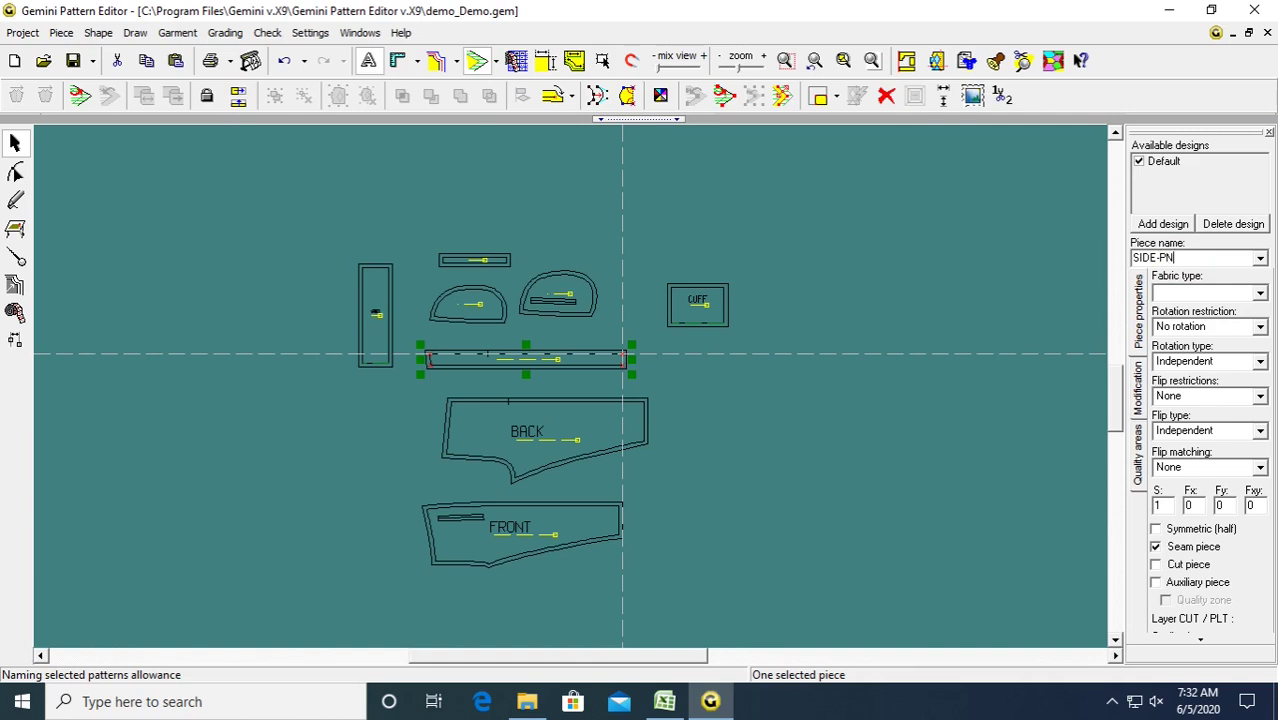
{"action": "type", "text": "DE-PNL"}
{"action": "key", "text": "Return"}
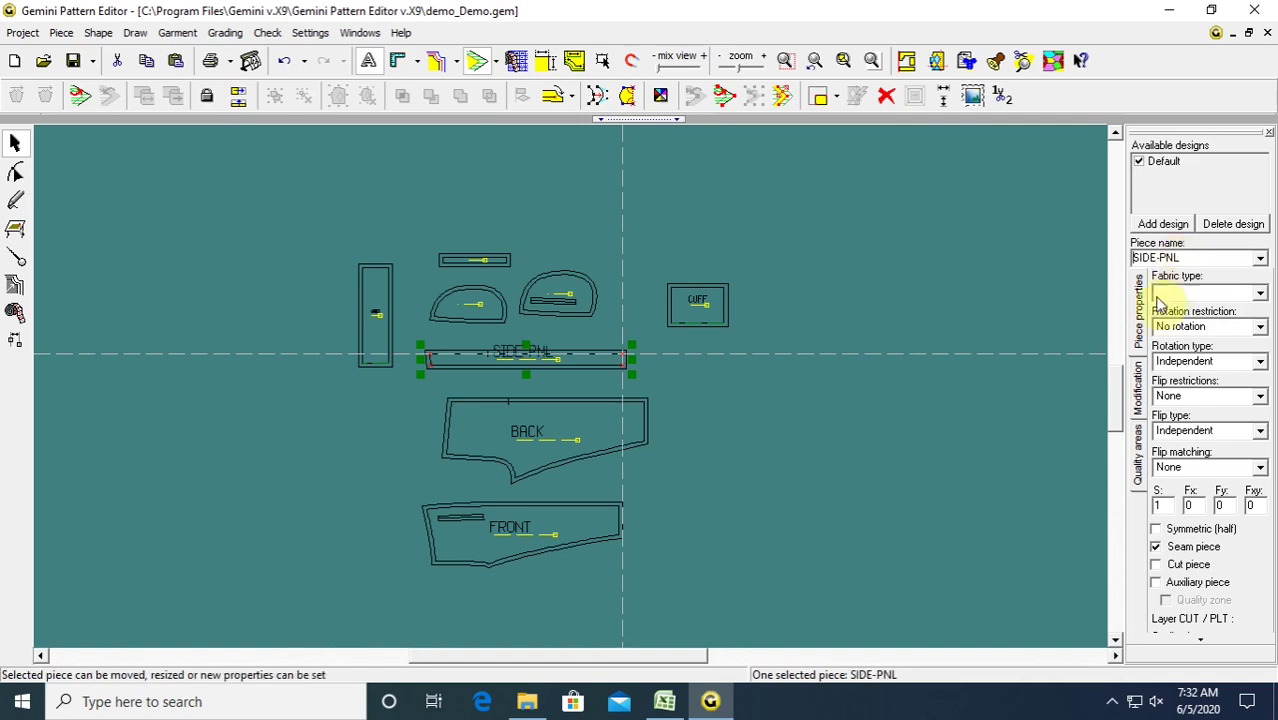
Name the rounded pocket piece with the inner slot PKT-B and the smaller rounded pocket piece PKT-S.
{"action": "left_click", "coordinate": [556, 300]}
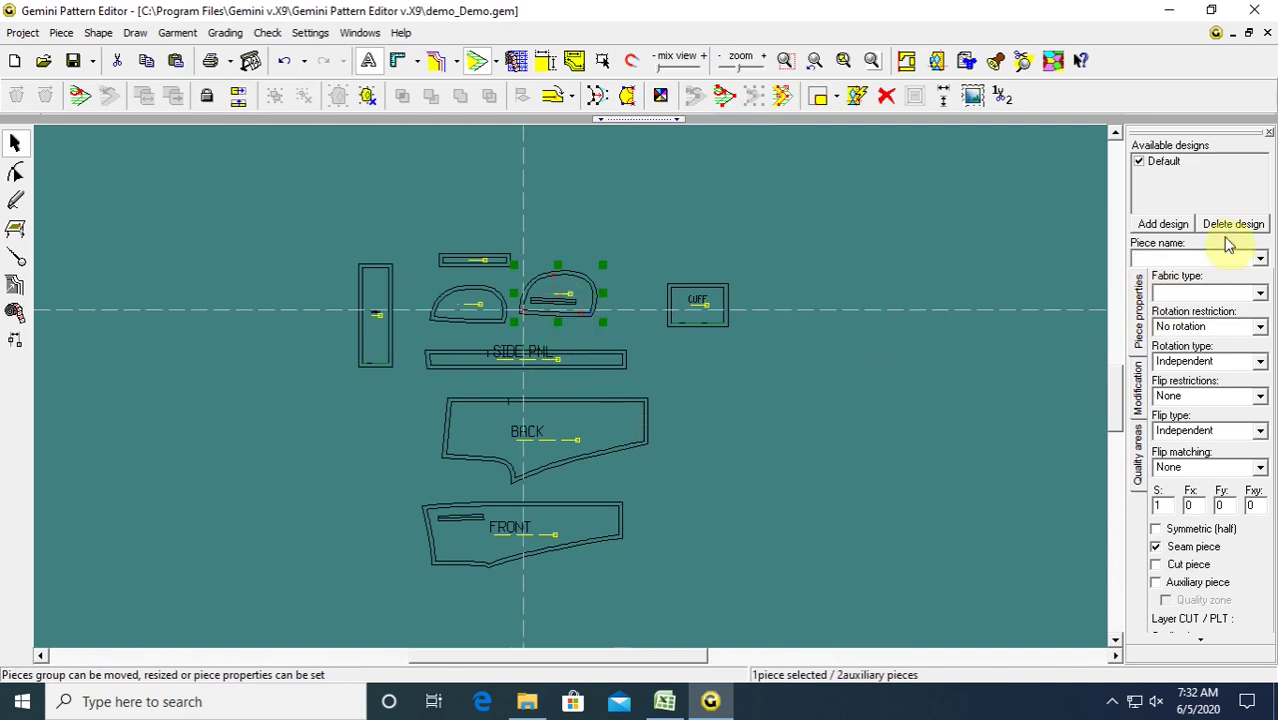
{"action": "left_click", "coordinate": [1178, 257]}
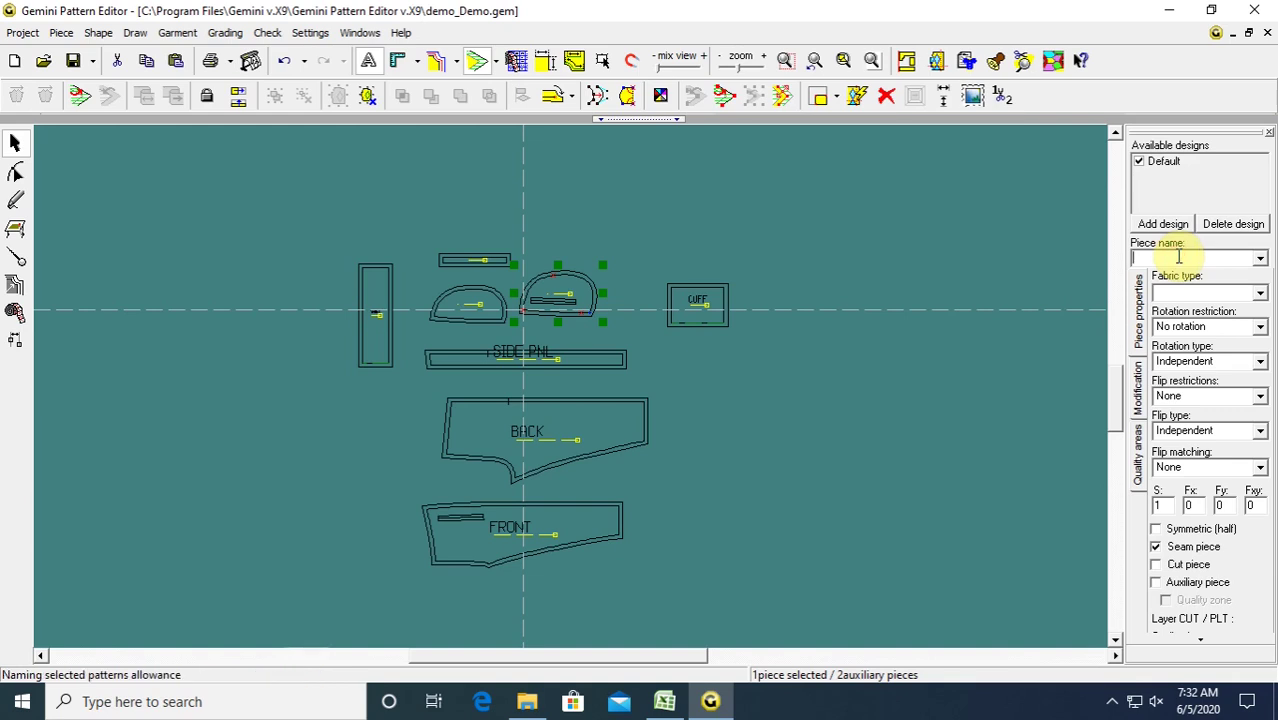
{"action": "type", "text": "F"}
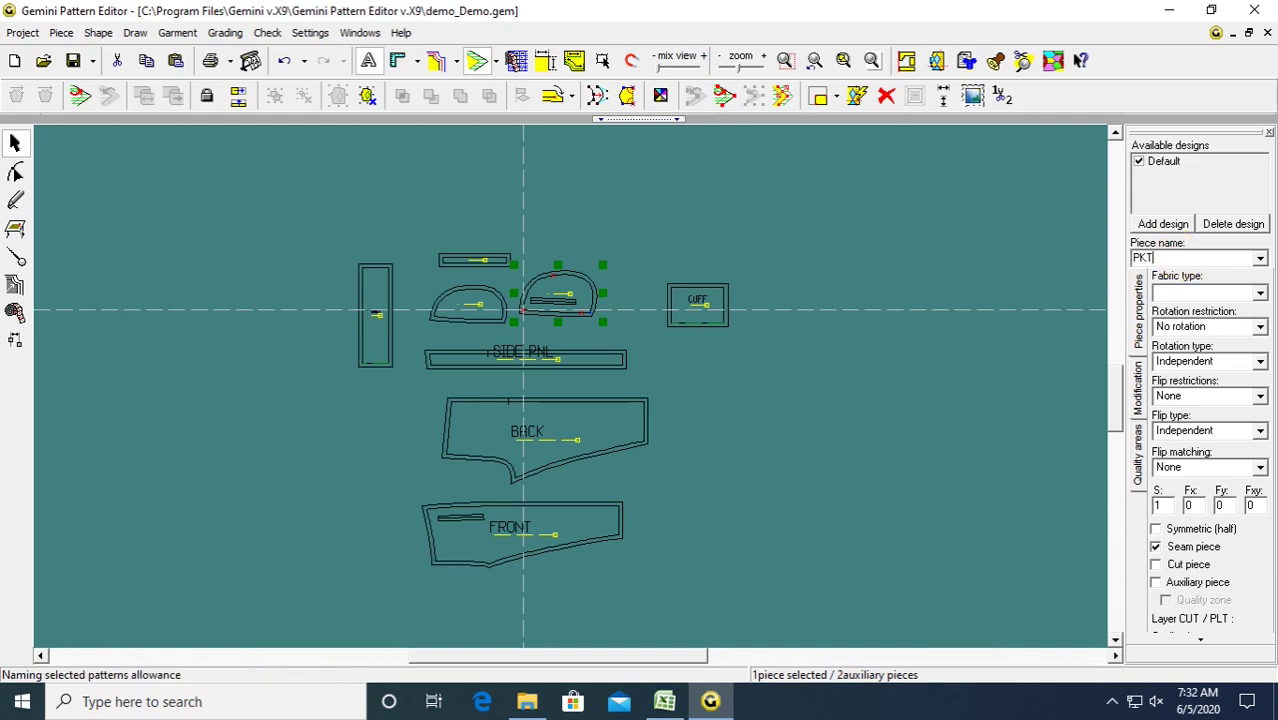
{"action": "type", "text": "KT-B"}
{"action": "key", "text": "Return"}
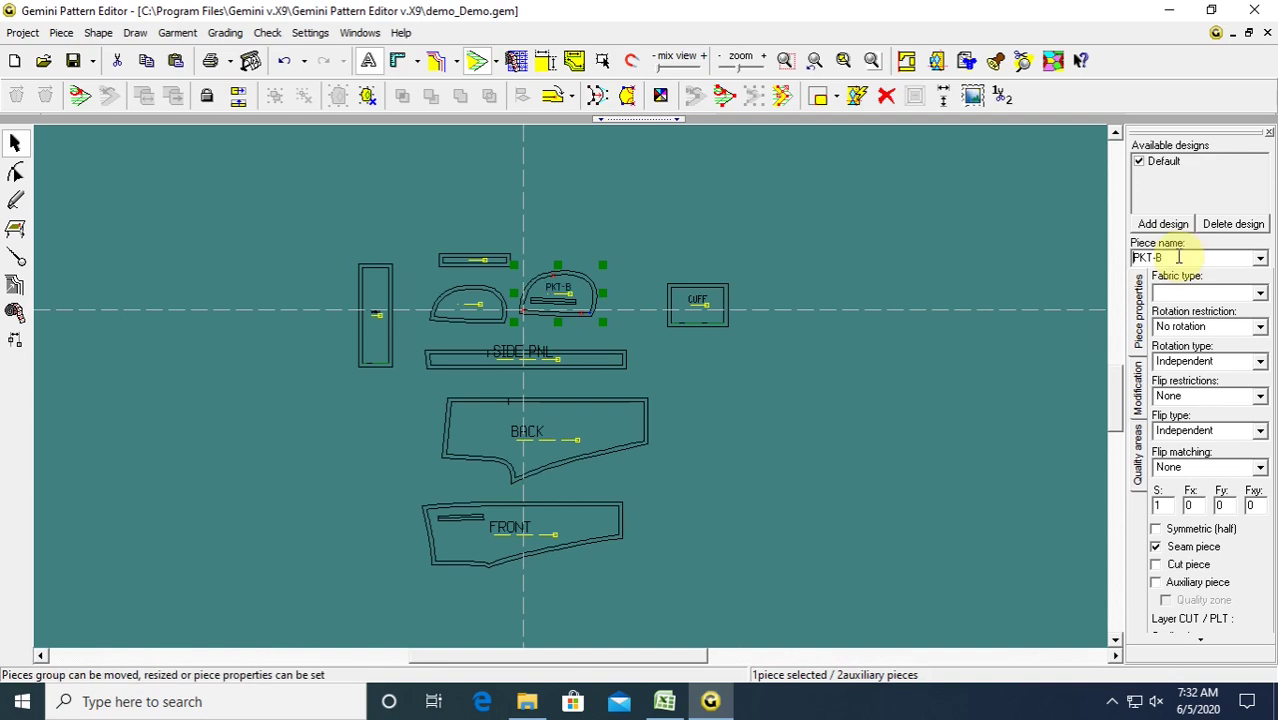
{"action": "left_click", "coordinate": [485, 310]}
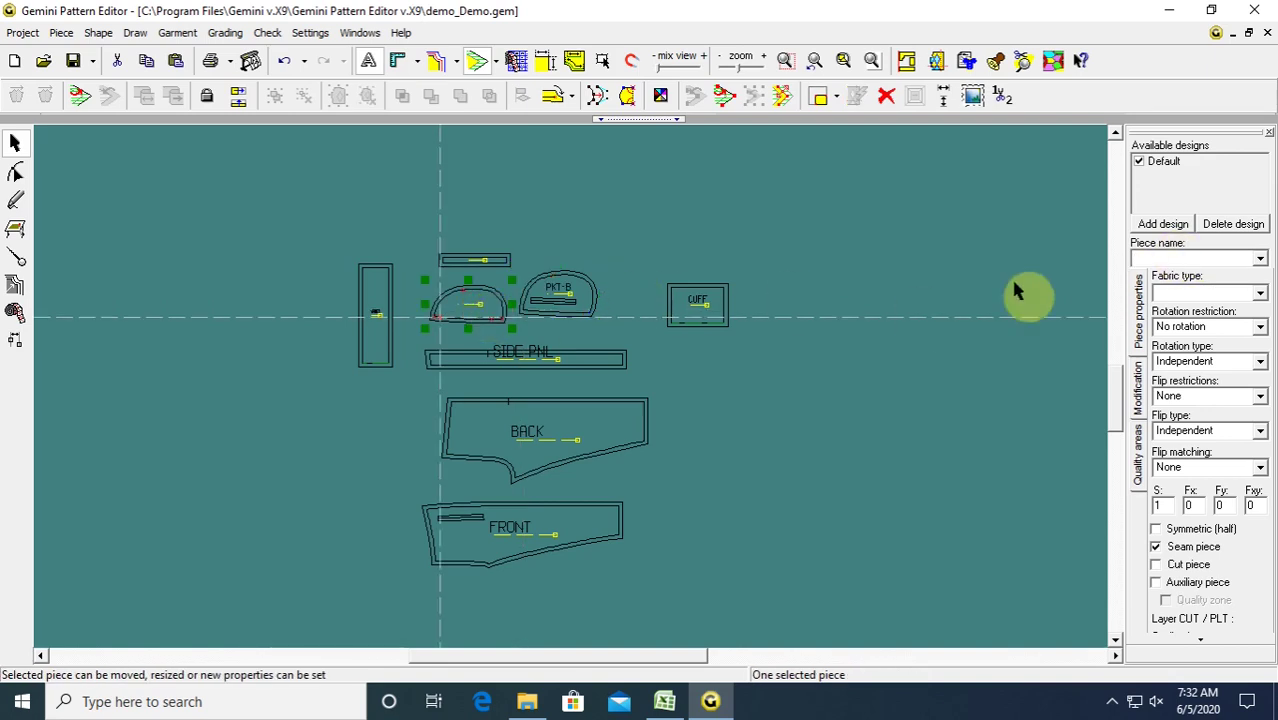
{"action": "left_click", "coordinate": [1143, 257]}
{"action": "type", "text": "P"}
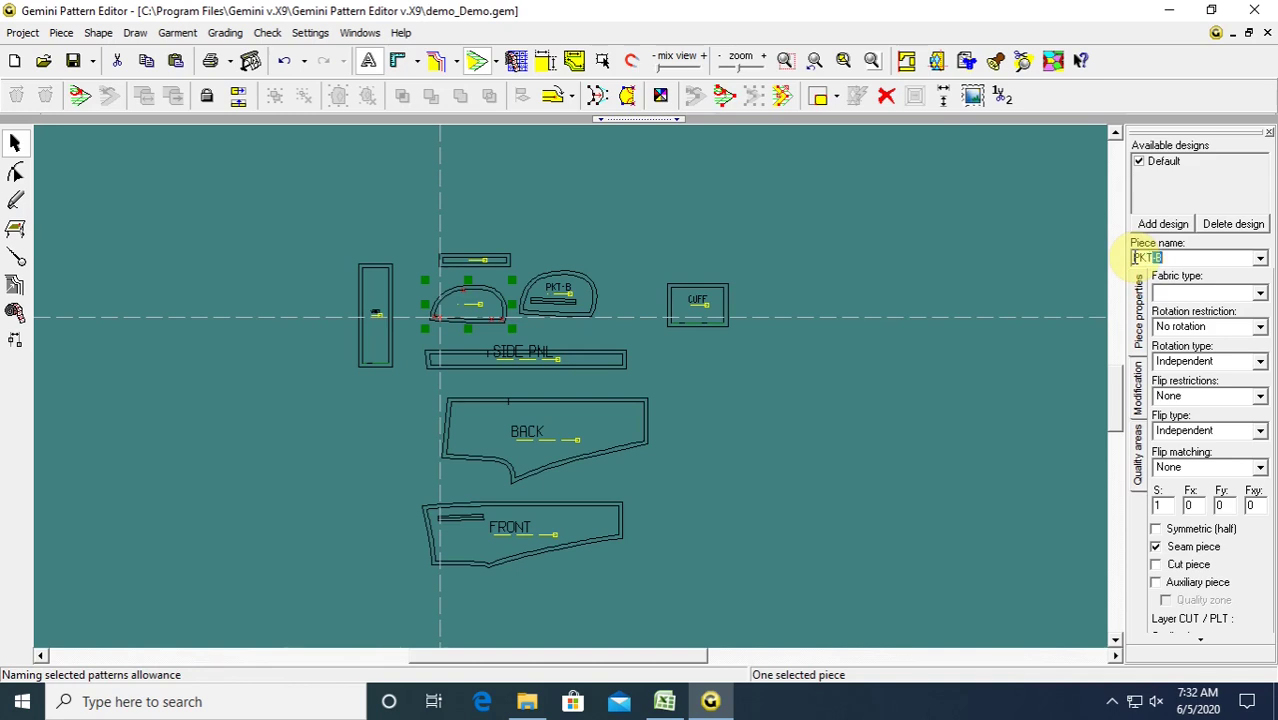
{"action": "type", "text": "KT-S"}
{"action": "key", "text": "Return"}
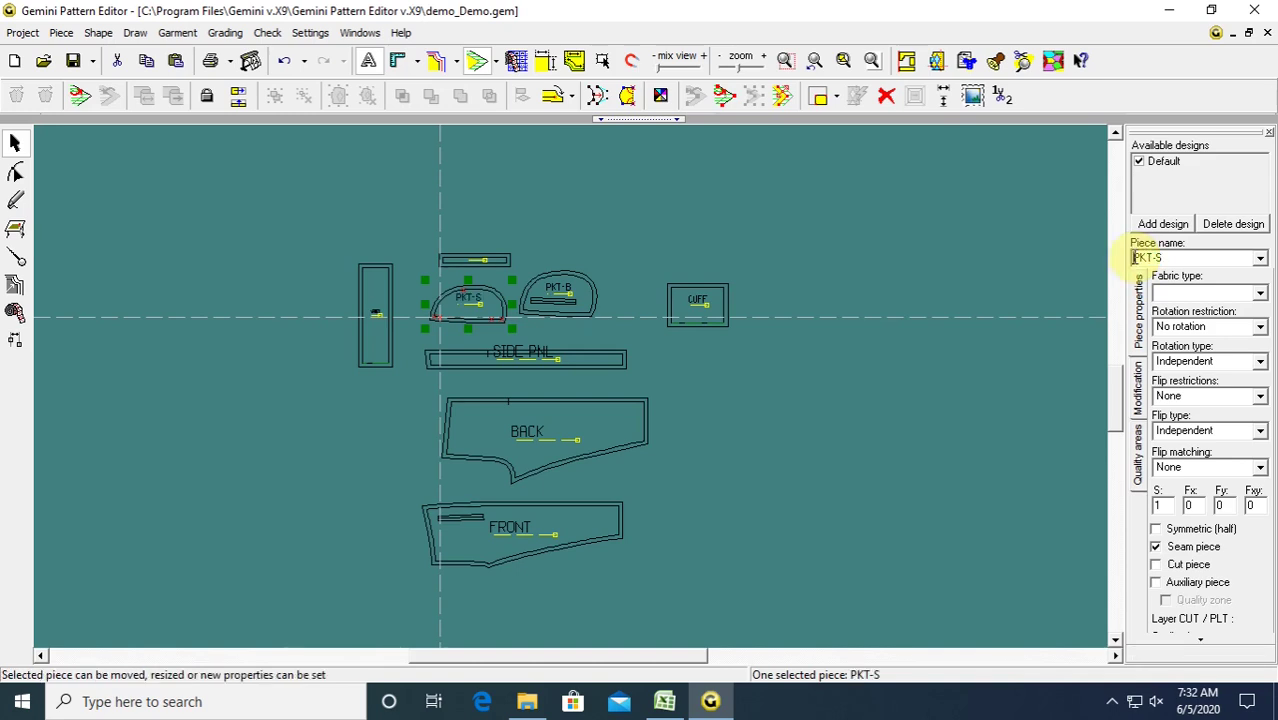
Name the small narrow strip above the pocket pieces PKT-BOON and deselect it.
{"action": "left_click", "coordinate": [476, 262]}
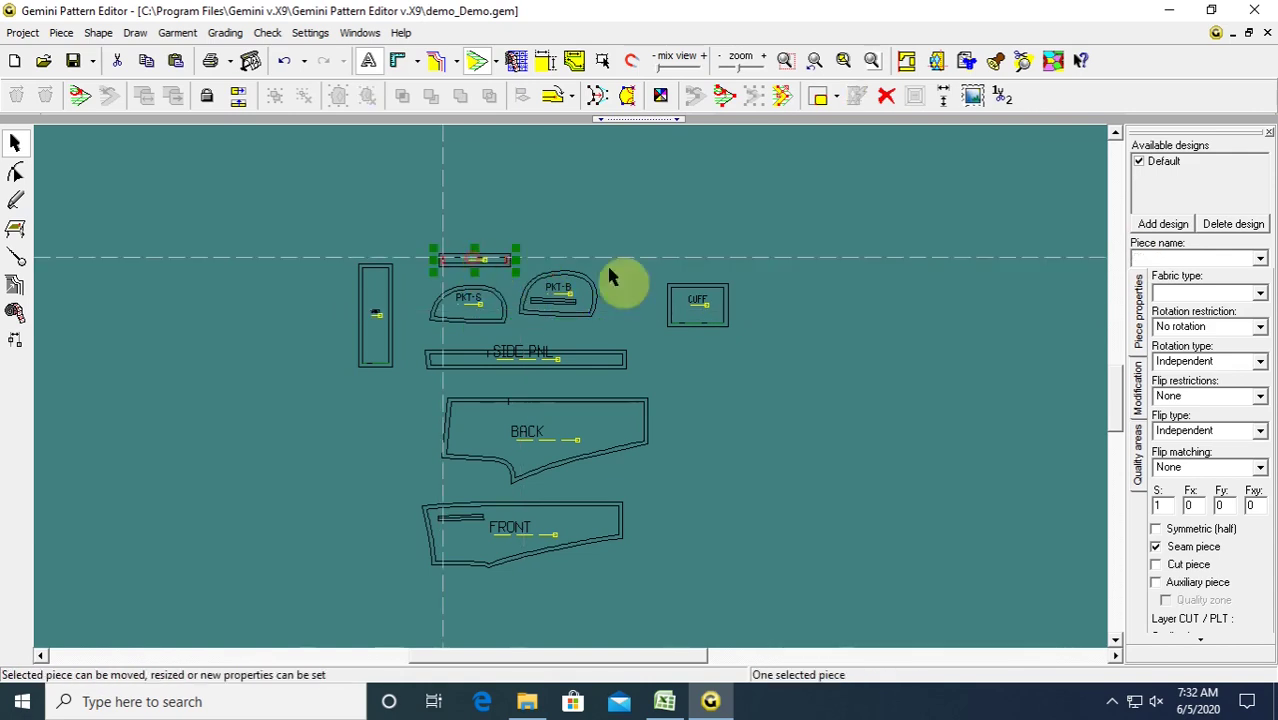
{"action": "left_click", "coordinate": [1145, 257]}
{"action": "type", "text": "PKT-B"}
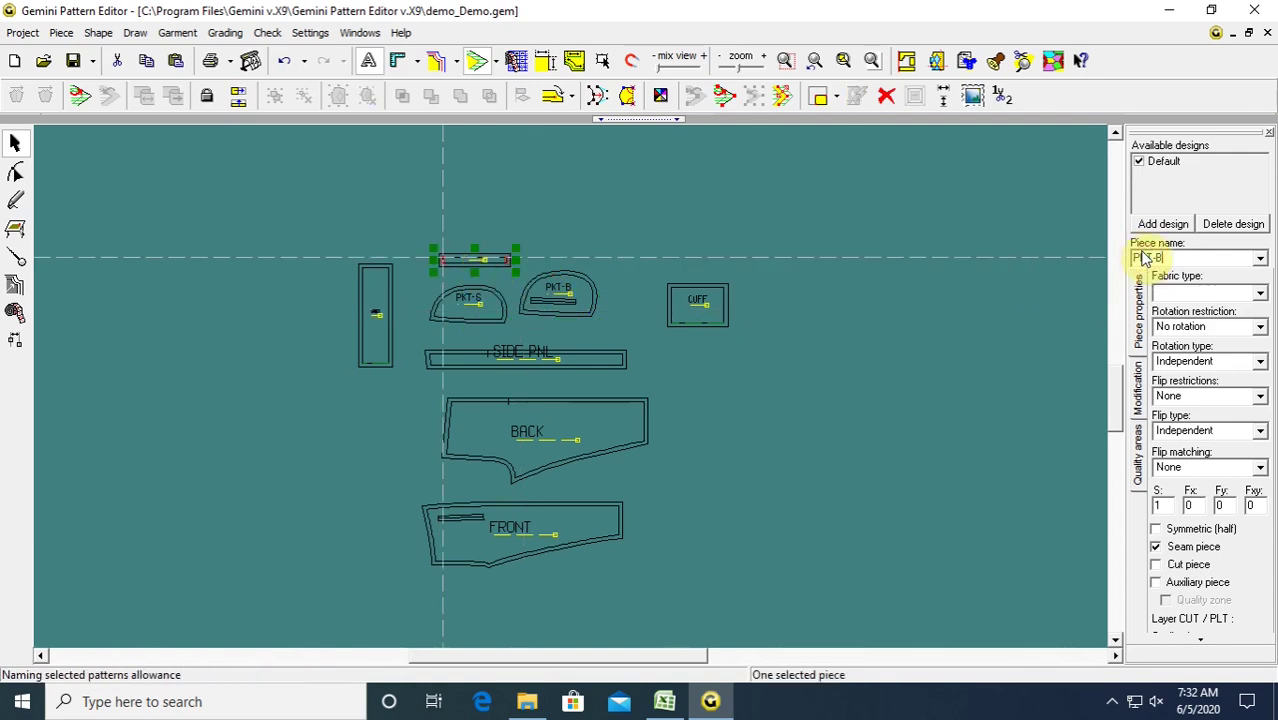
{"action": "type", "text": "OON"}
{"action": "key", "text": "Return"}
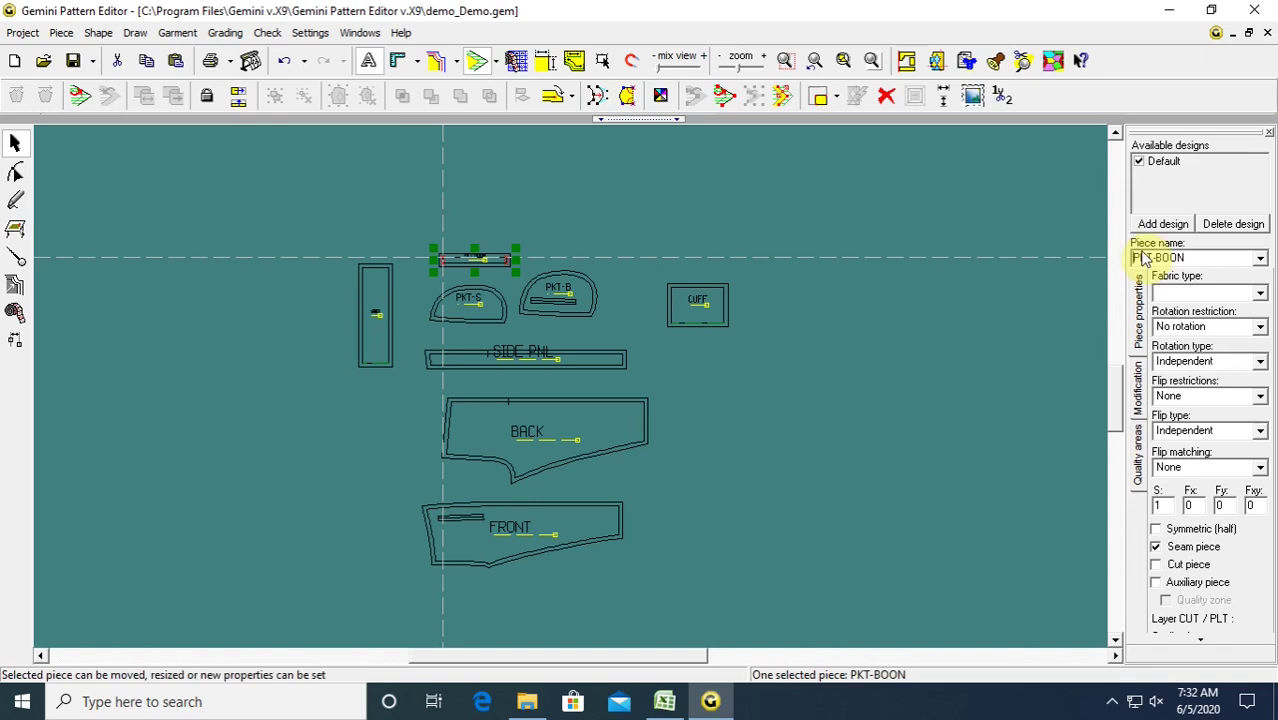
{"action": "left_click", "coordinate": [793, 418]}
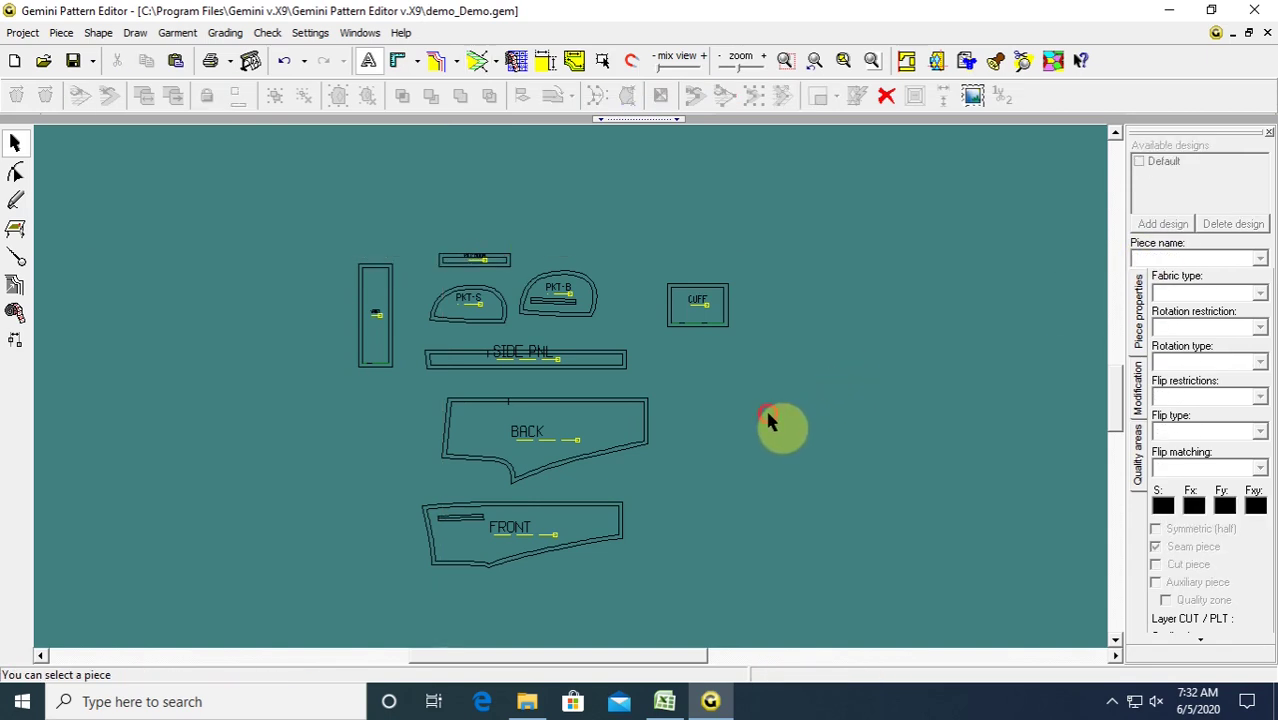
Shift the FRONT piece slightly sideways, and check the size columns of the measurement chart in Excel before returning to the pattern.
{"action": "left_click", "coordinate": [663, 418]}
{"action": "scroll", "coordinate": [573, 395], "scroll_direction": "up", "scroll_amount": 1}
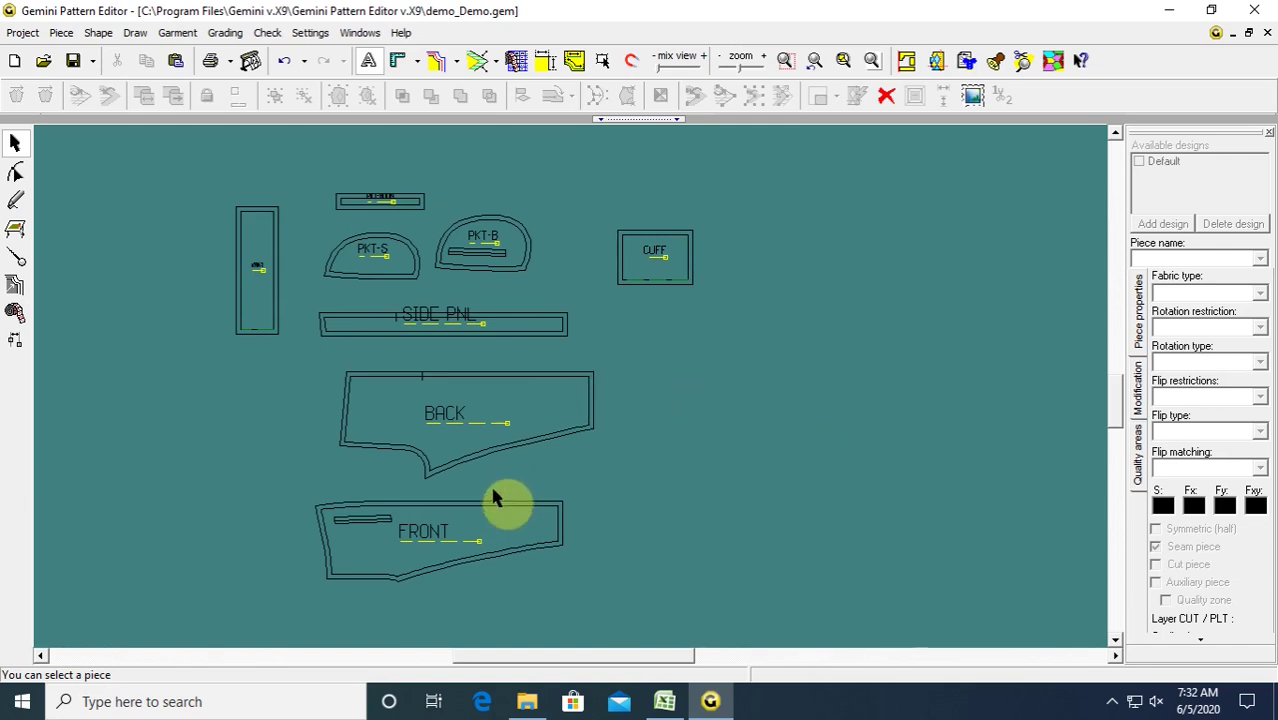
{"action": "left_click_drag", "start_coordinate": [505, 508], "coordinate": [519, 515]}
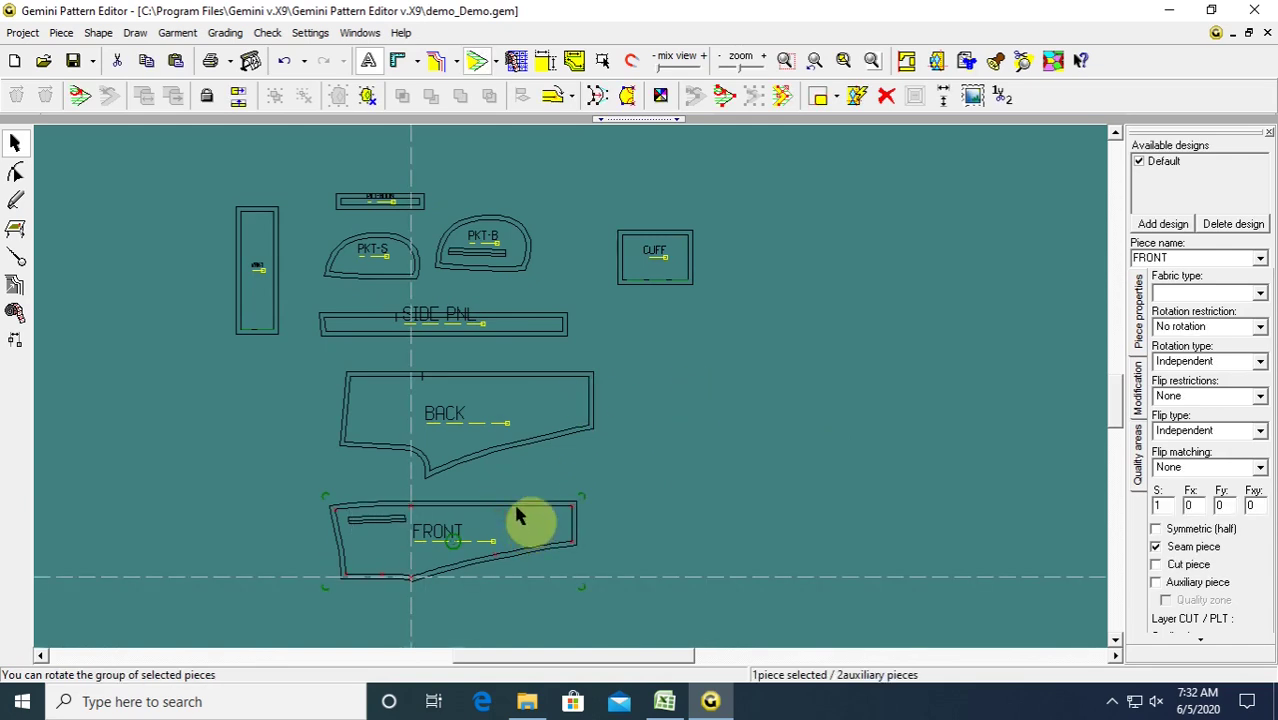
{"action": "left_click", "coordinate": [664, 701]}
{"action": "scroll", "coordinate": [519, 254], "scroll_direction": "up", "scroll_amount": 6}
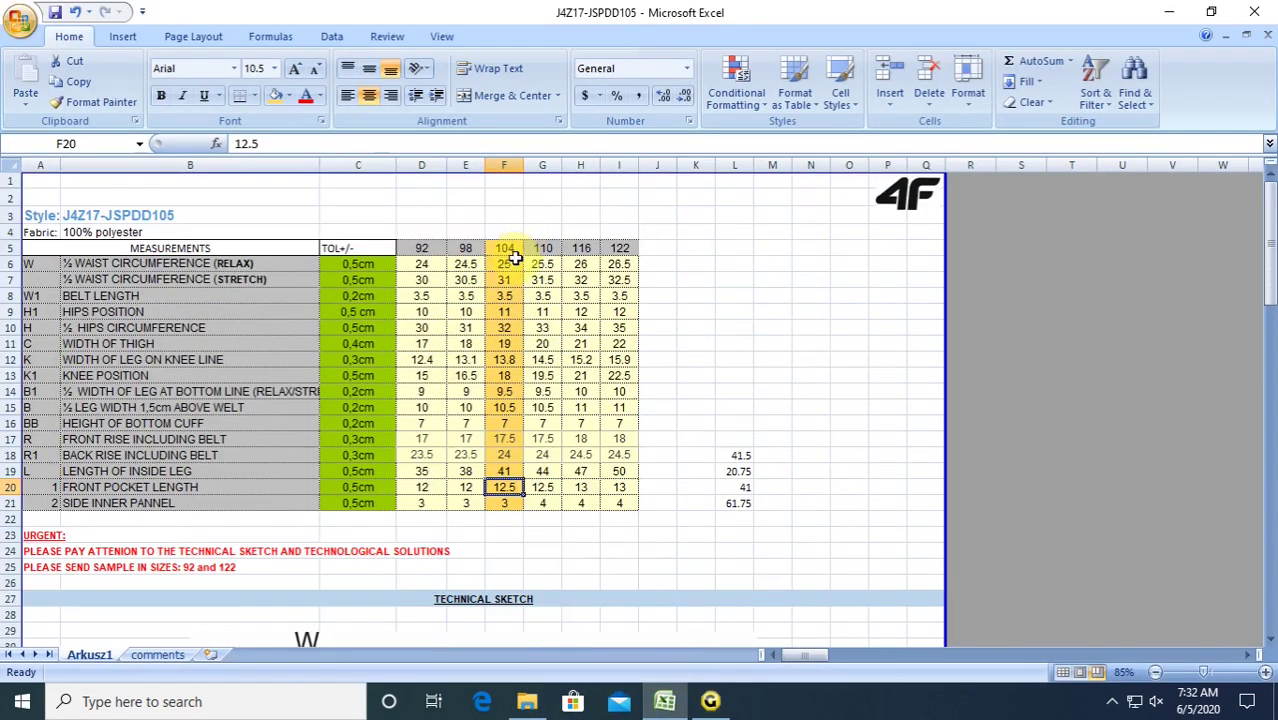
{"action": "left_click", "coordinate": [714, 702]}
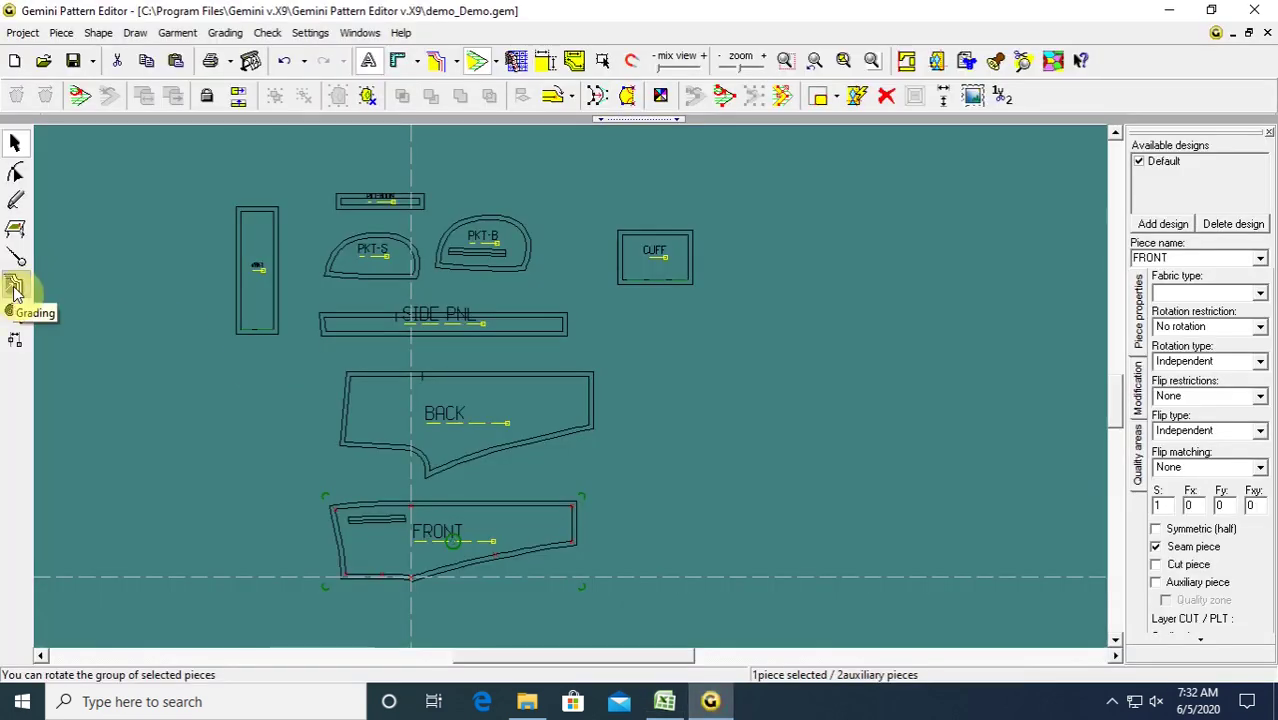
Switch to grading and generate a size set with the single grade size 140, replacing the existing set, and accept it.
{"action": "left_click", "coordinate": [13, 287]}
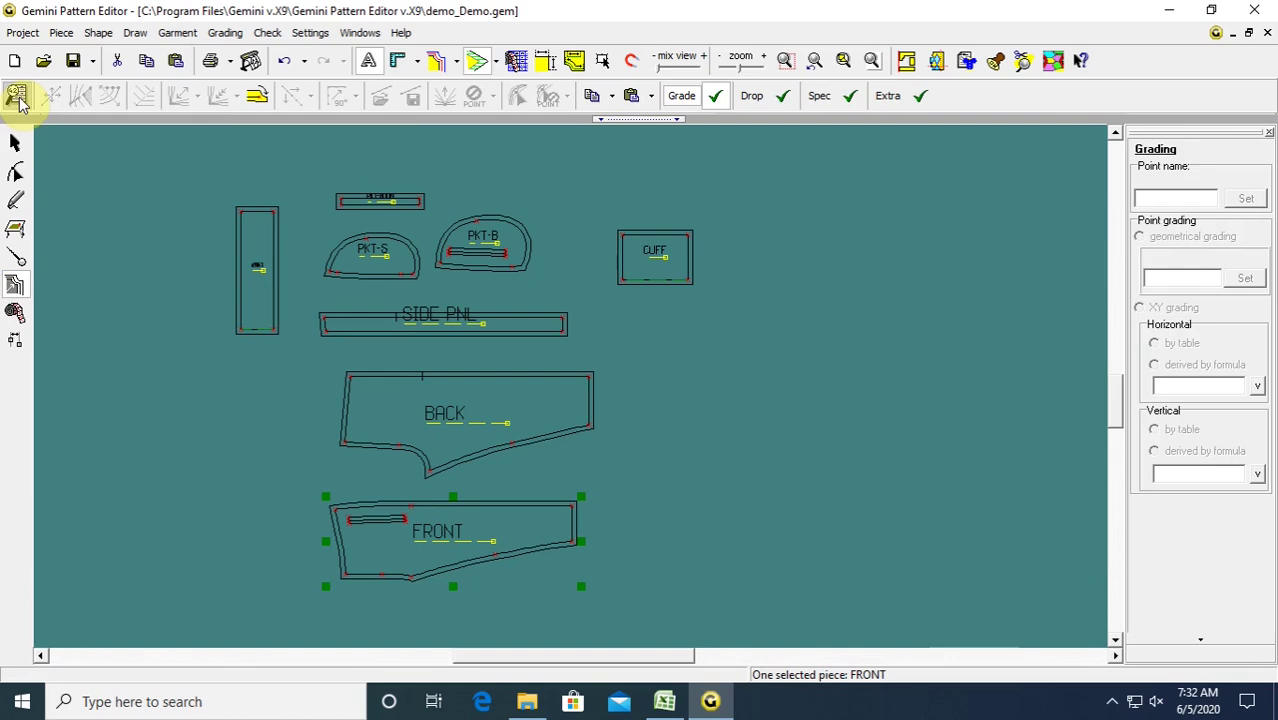
{"action": "left_click", "coordinate": [16, 96]}
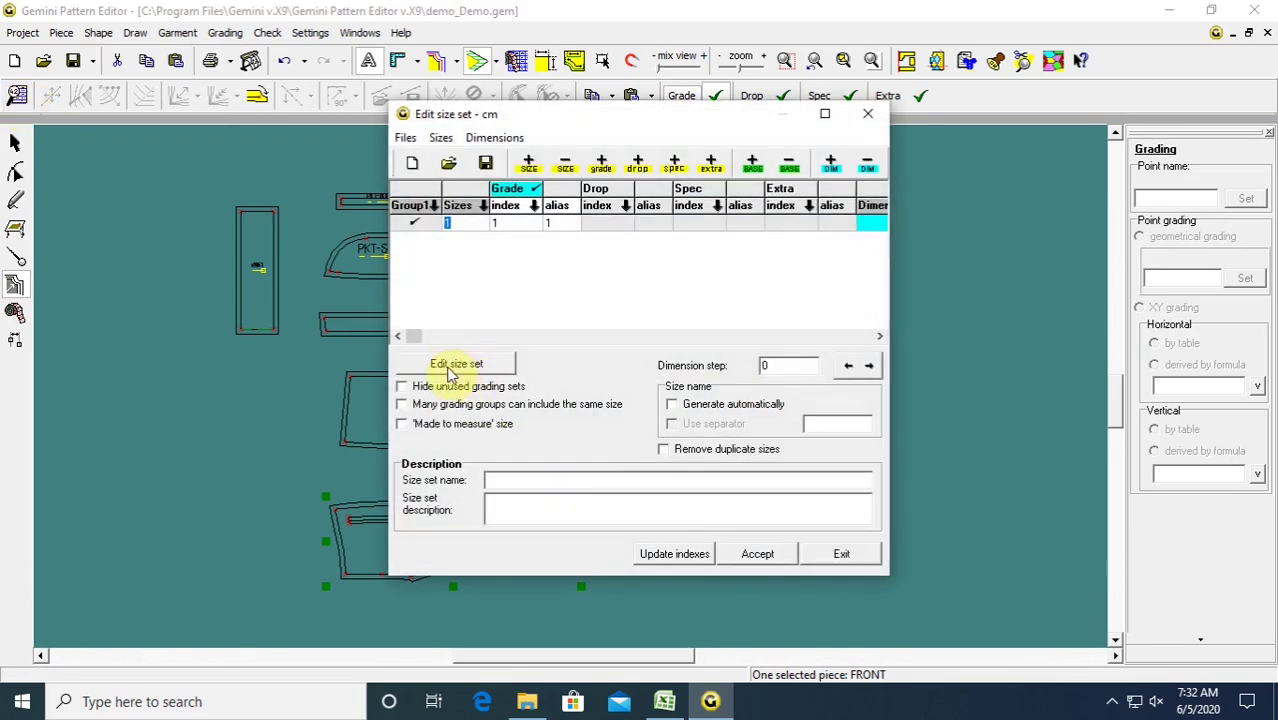
{"action": "left_click", "coordinate": [456, 365]}
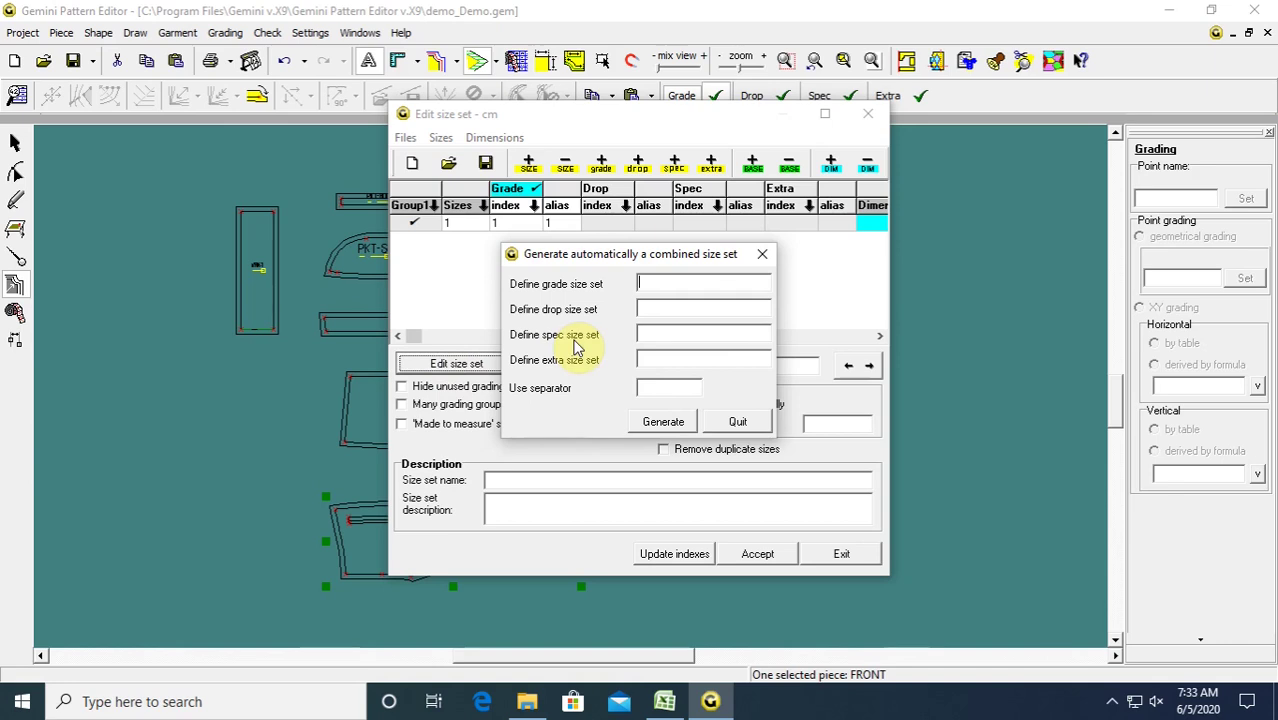
{"action": "type", "text": "140"}
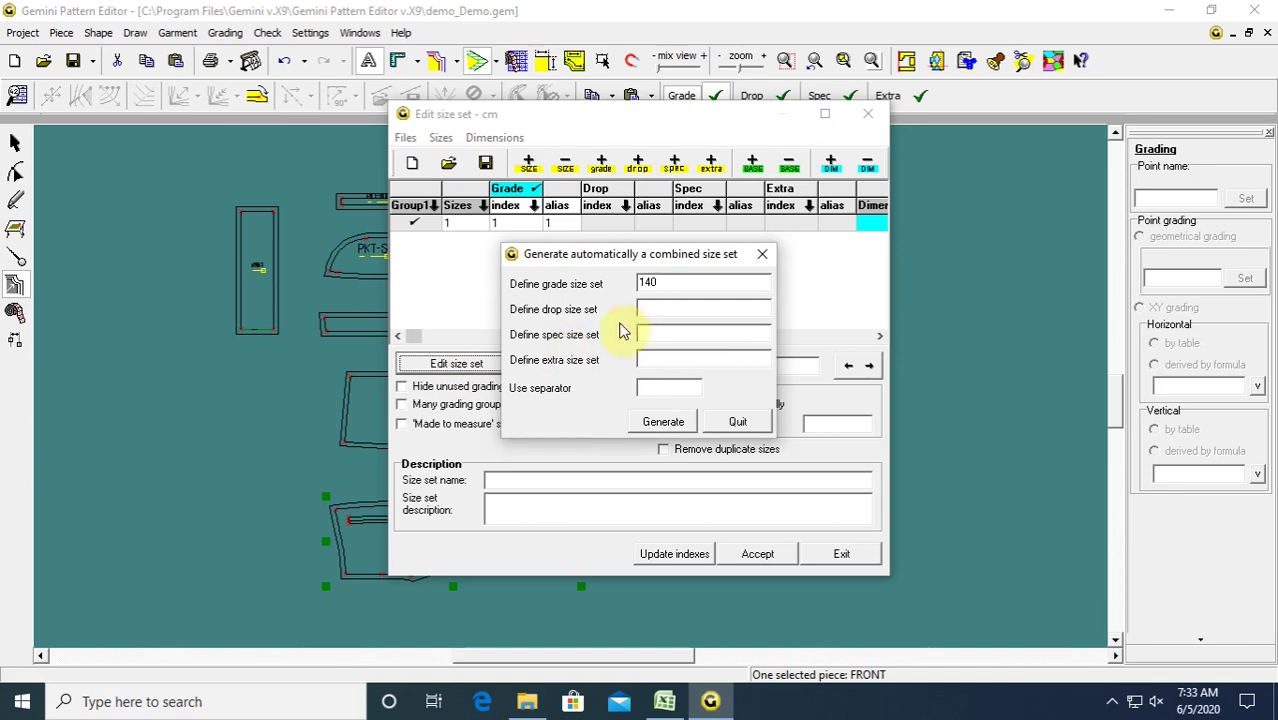
{"action": "left_click", "coordinate": [663, 421]}
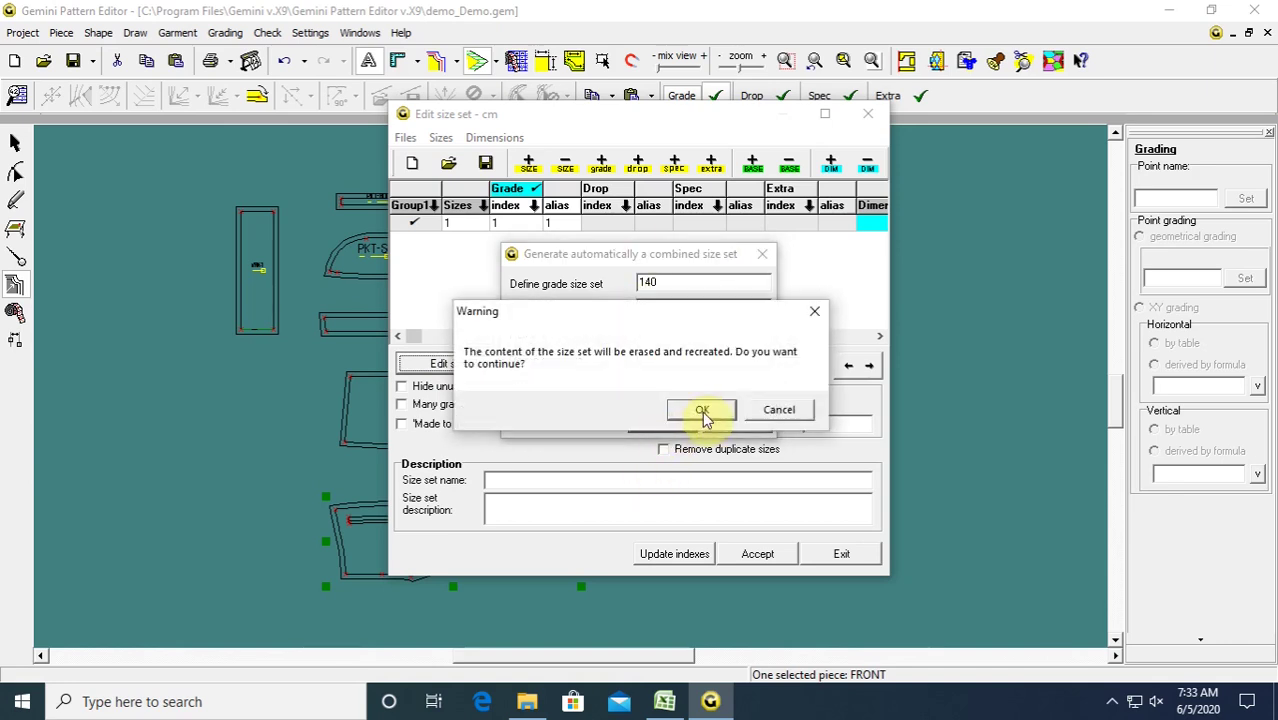
{"action": "left_click", "coordinate": [703, 418]}
{"action": "left_click", "coordinate": [762, 553]}
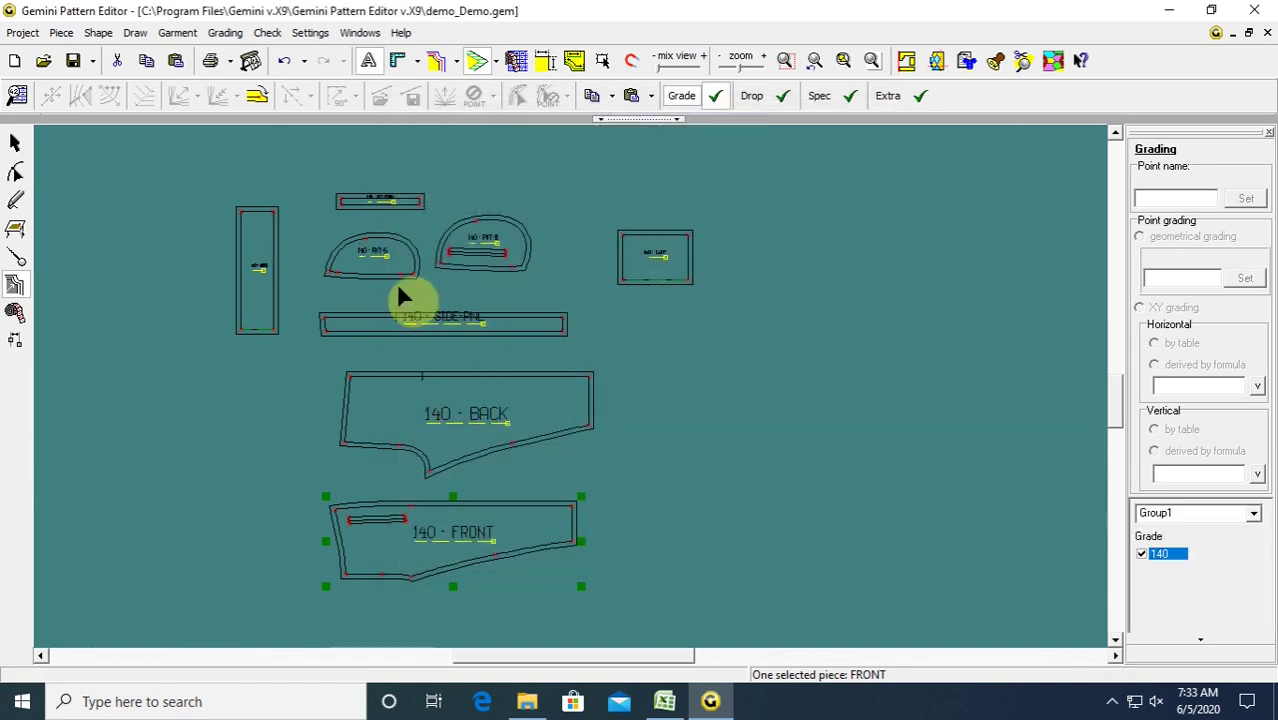
Return to piece selection, shift FRONT slightly, and arrange the WAIST and CUFF pieces in a separate column beside the other pieces.
{"action": "left_click", "coordinate": [14, 142]}
{"action": "left_click", "coordinate": [105, 266]}
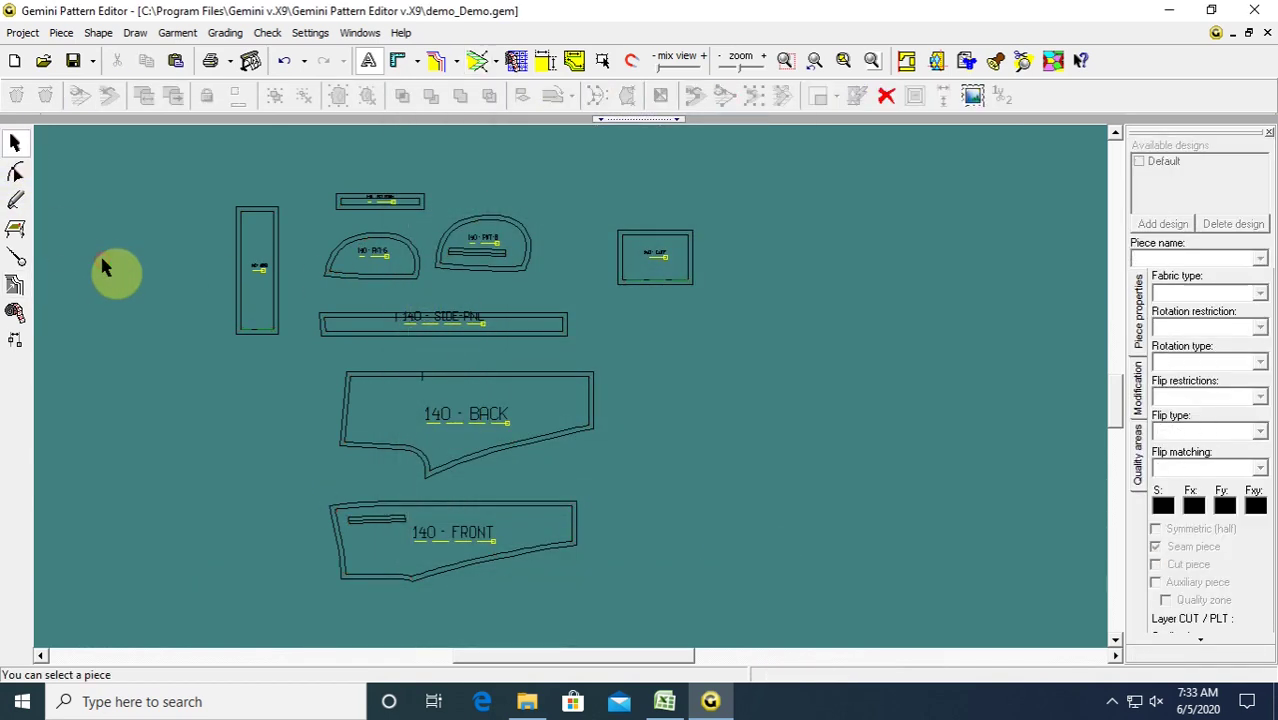
{"action": "left_click", "coordinate": [440, 555]}
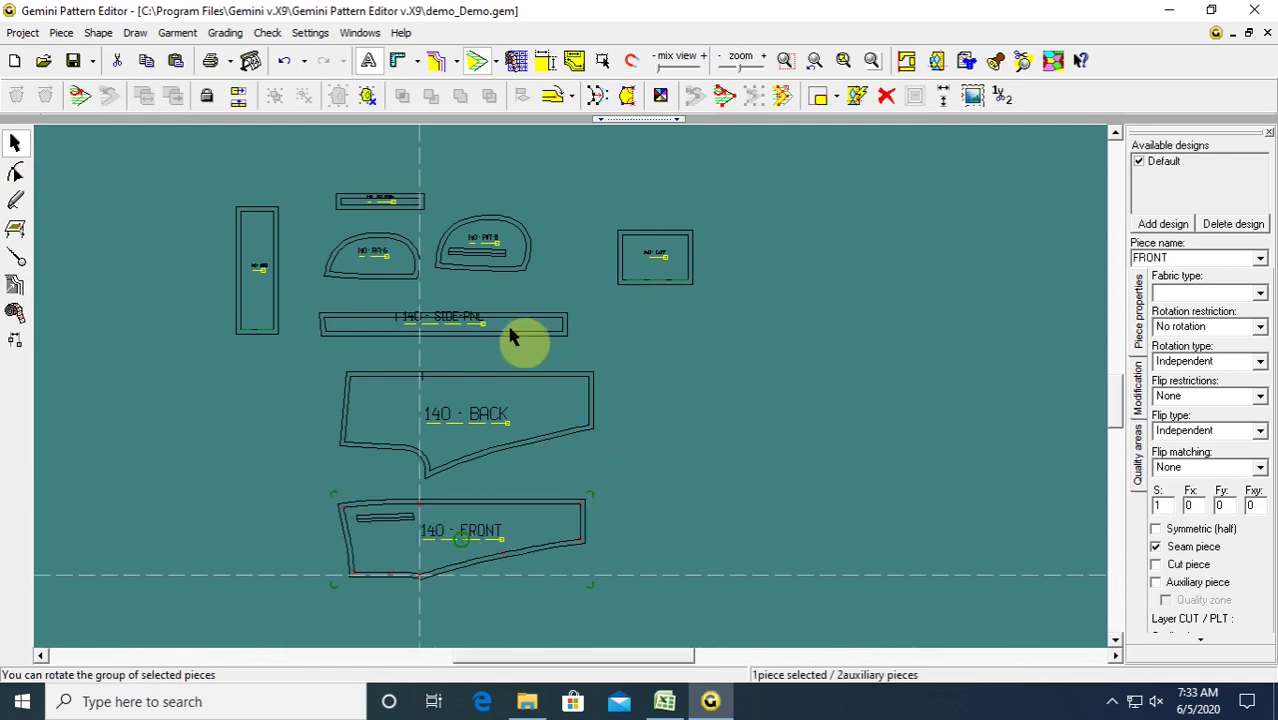
{"action": "left_click_drag", "start_coordinate": [262, 275], "coordinate": [673, 368]}
{"action": "left_click_drag", "start_coordinate": [645, 265], "coordinate": [690, 247]}
{"action": "mouse_move", "coordinate": [658, 350]}
{"action": "left_mouse_down"}
{"action": "mouse_move", "coordinate": [693, 356]}
{"action": "mouse_move", "coordinate": [680, 355]}
{"action": "left_mouse_up"}
{"action": "left_click_drag", "start_coordinate": [646, 178], "coordinate": [776, 473]}
Set the fabric type of the FRONT, BACK, SIDE-PNL and three pocket pieces to SAL.
{"action": "left_click_drag", "start_coordinate": [288, 168], "coordinate": [610, 624]}
{"action": "left_click", "coordinate": [124, 143]}
{"action": "left_click_drag", "start_coordinate": [238, 158], "coordinate": [620, 603]}
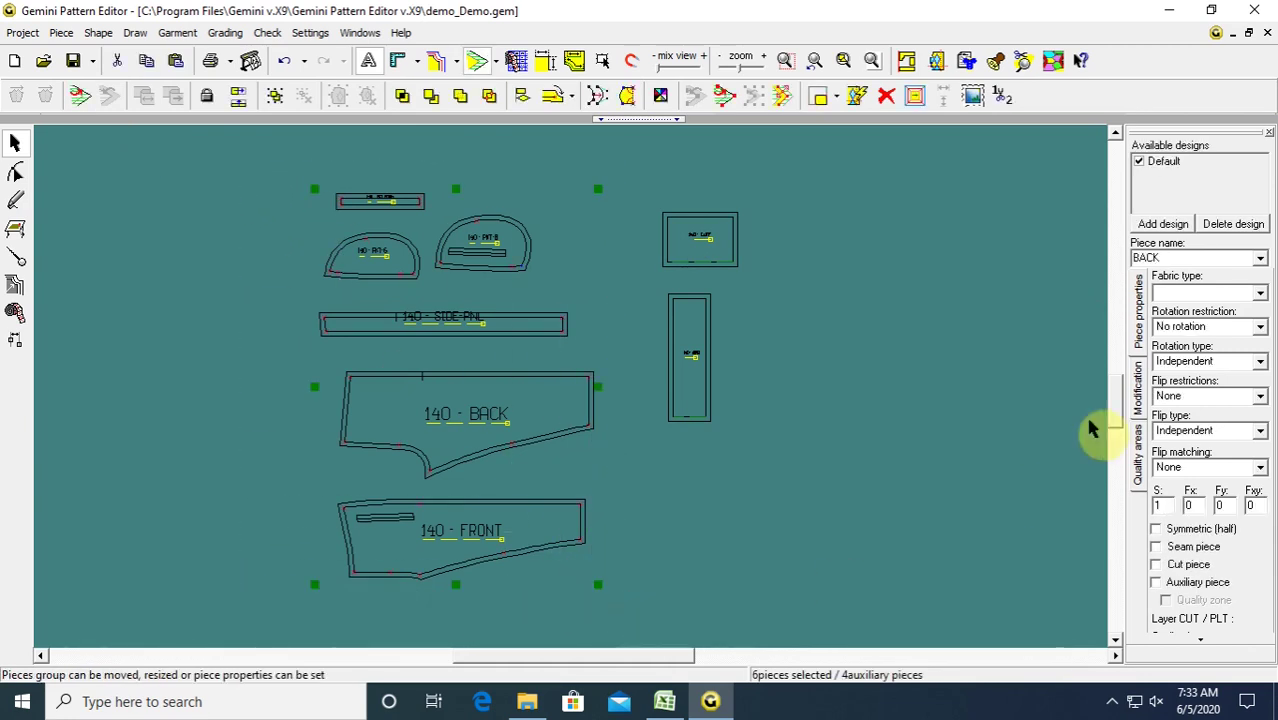
{"action": "left_click", "coordinate": [1184, 294]}
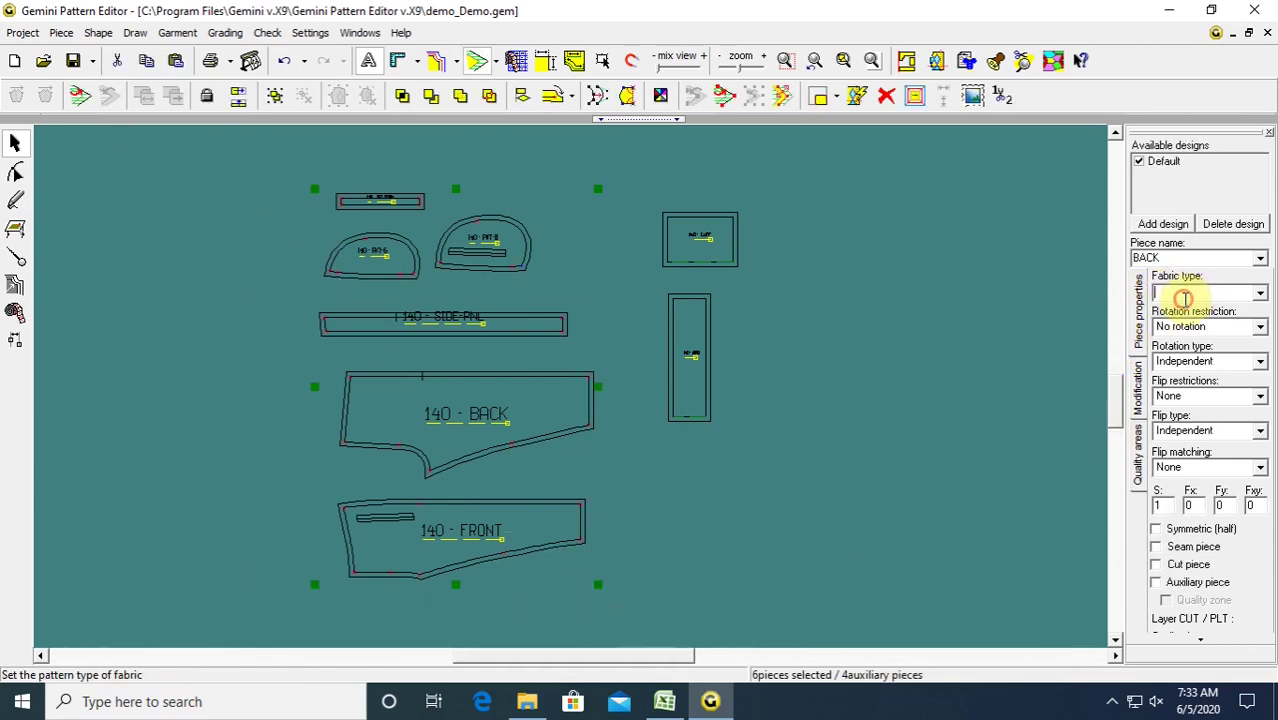
{"action": "type", "text": "SAL"}
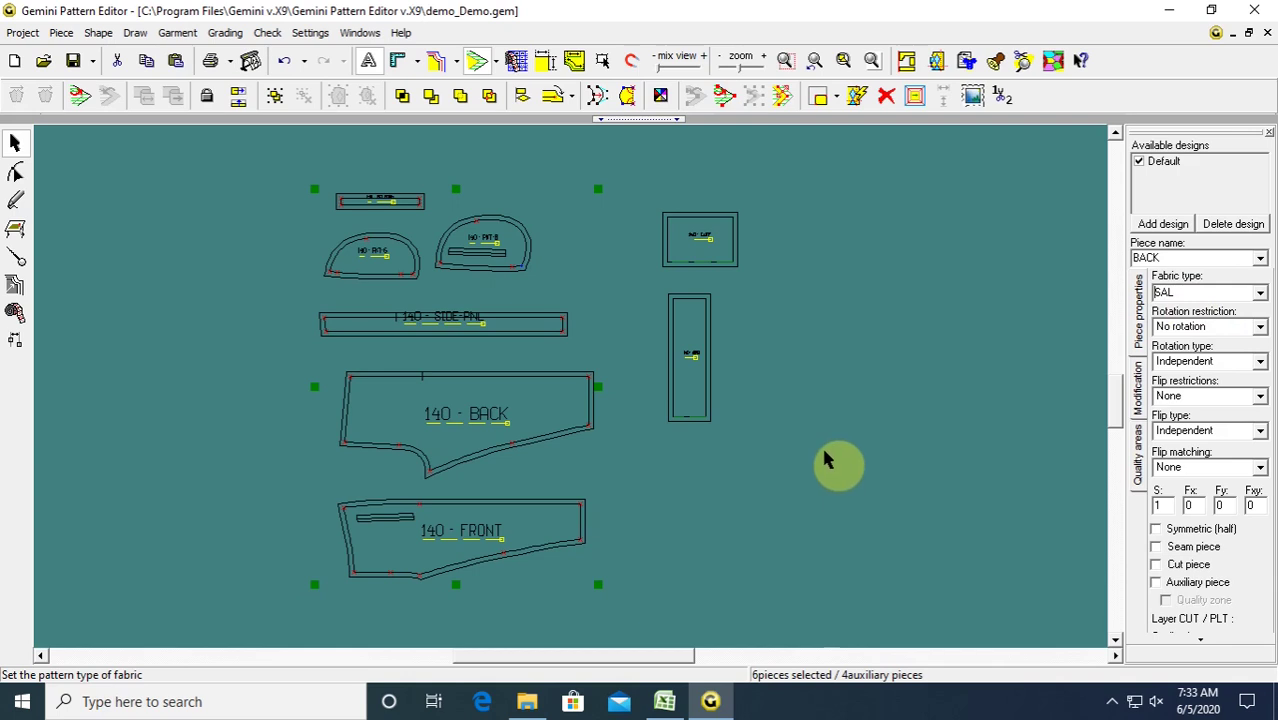
{"action": "left_click", "coordinate": [785, 409]}
Set the fabric type of the CUFF and WAIST pieces to RIB and deselect them.
{"action": "left_click", "coordinate": [701, 243]}
{"action": "left_click", "coordinate": [691, 334]}
{"action": "left_click_drag", "start_coordinate": [645, 185], "coordinate": [796, 460]}
{"action": "left_click", "coordinate": [1180, 294]}
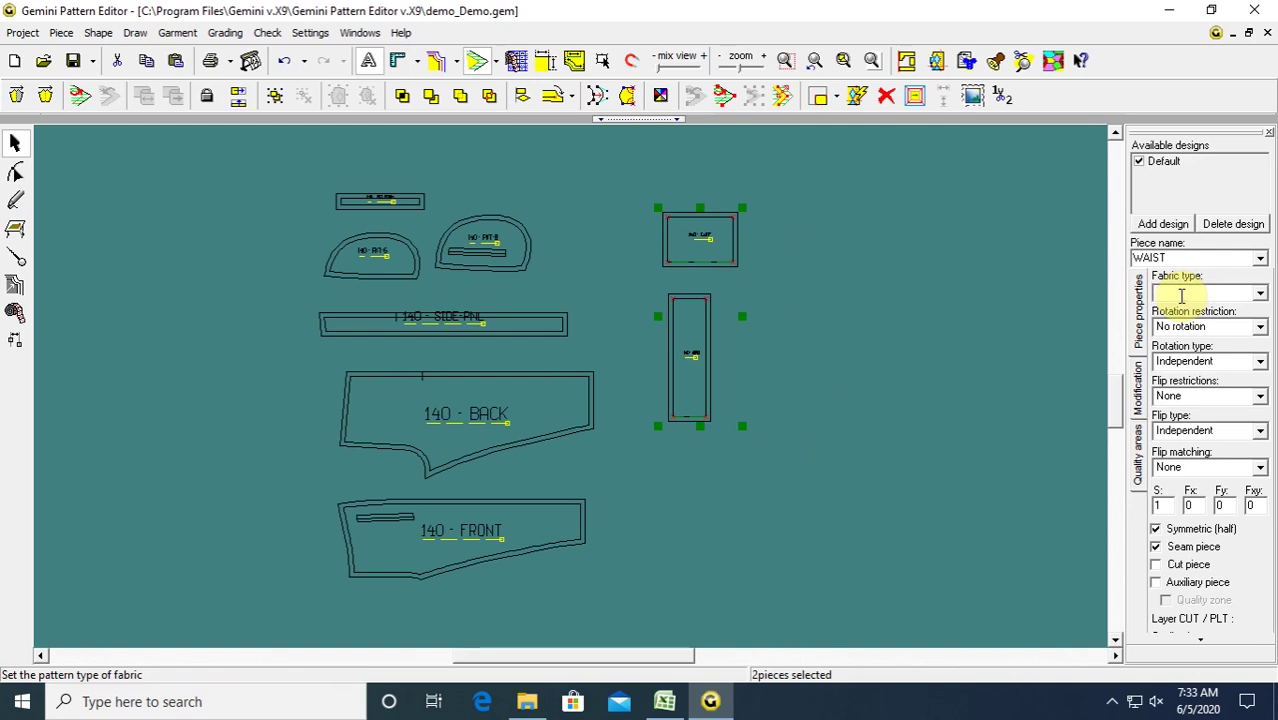
{"action": "type", "text": "RIB"}
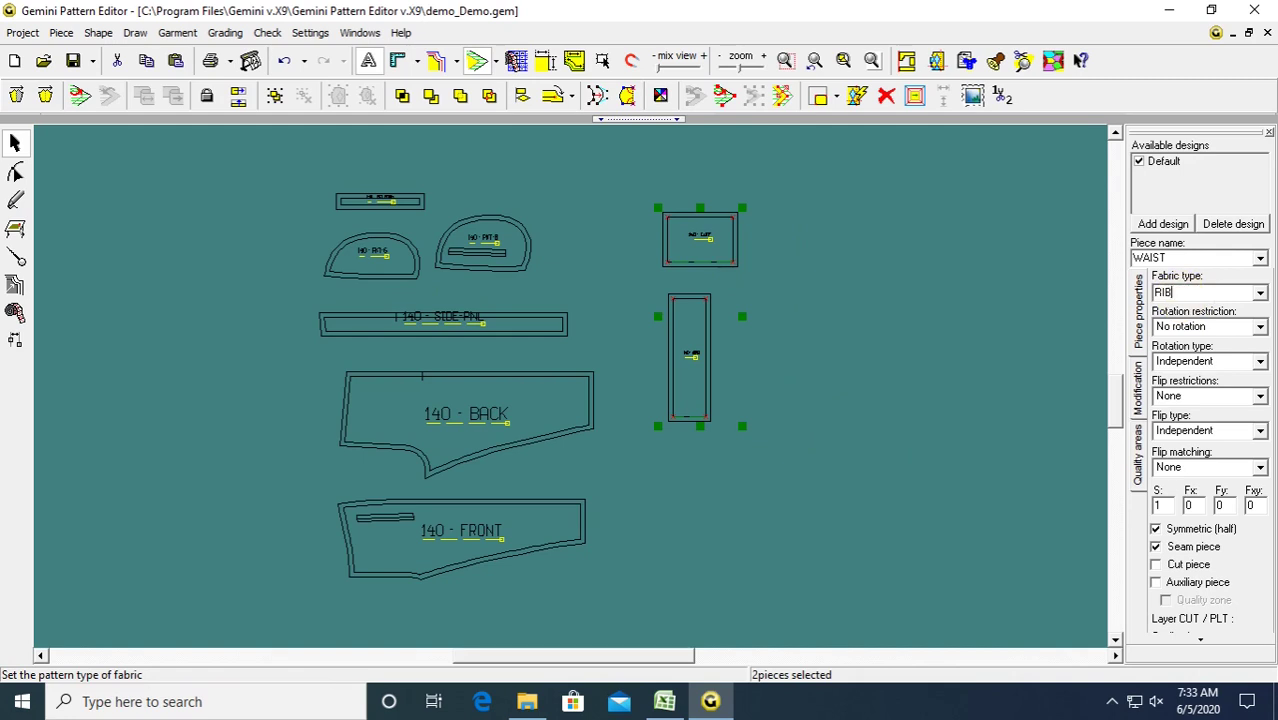
{"action": "left_click", "coordinate": [902, 388]}
{"action": "left_click", "coordinate": [795, 272]}
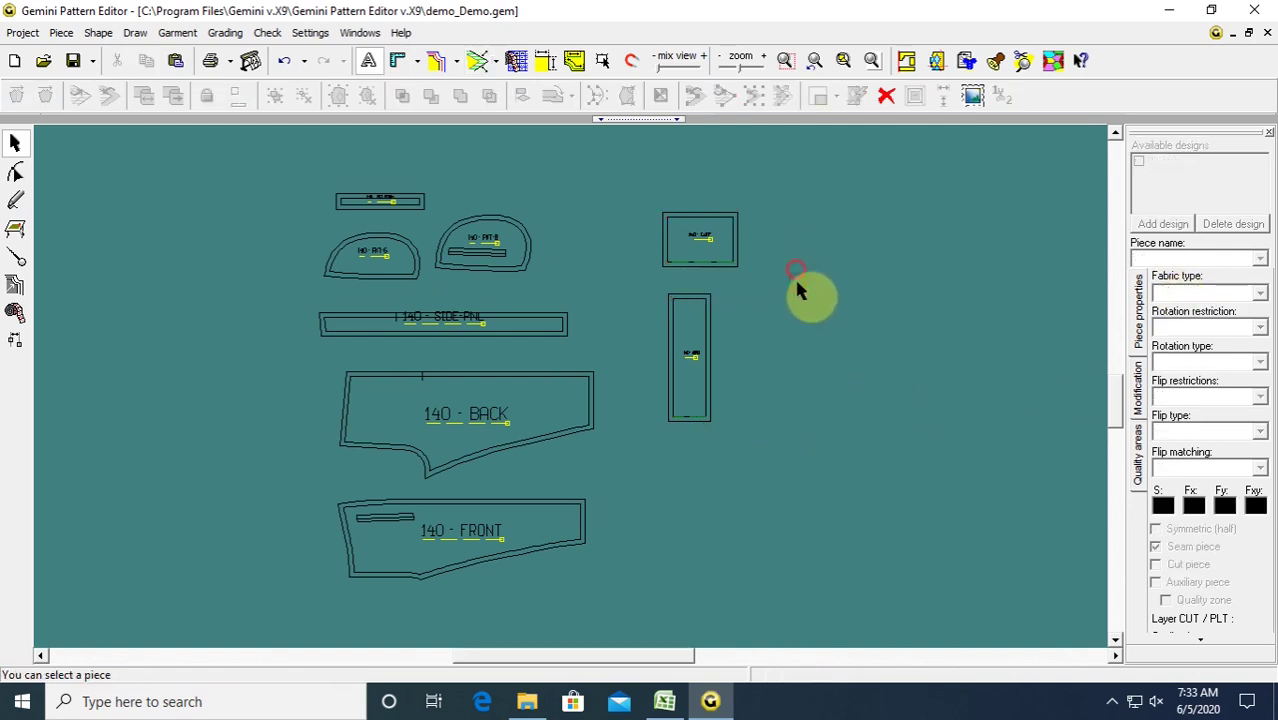
{"action": "left_click", "coordinate": [838, 388]}
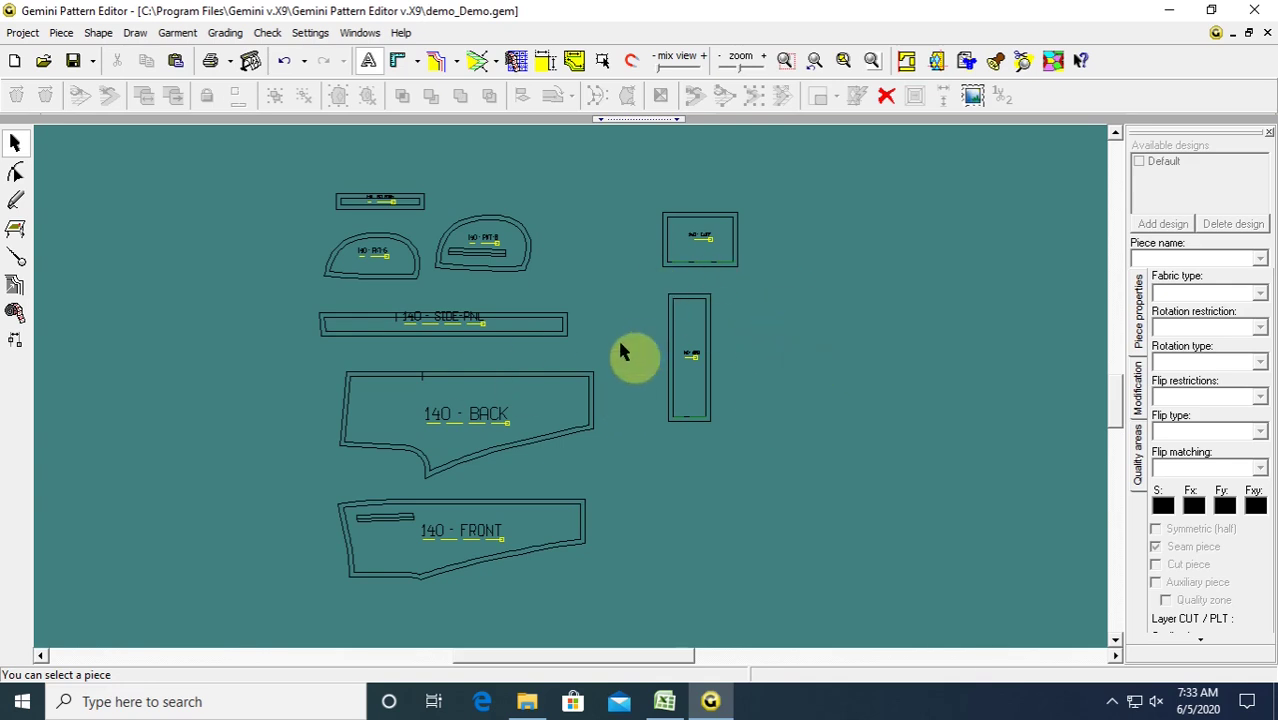
Set the Fy quantity of the FRONT piece to 1 and deselect it.
{"action": "scroll", "coordinate": [615, 350], "scroll_direction": "up", "scroll_amount": 1}
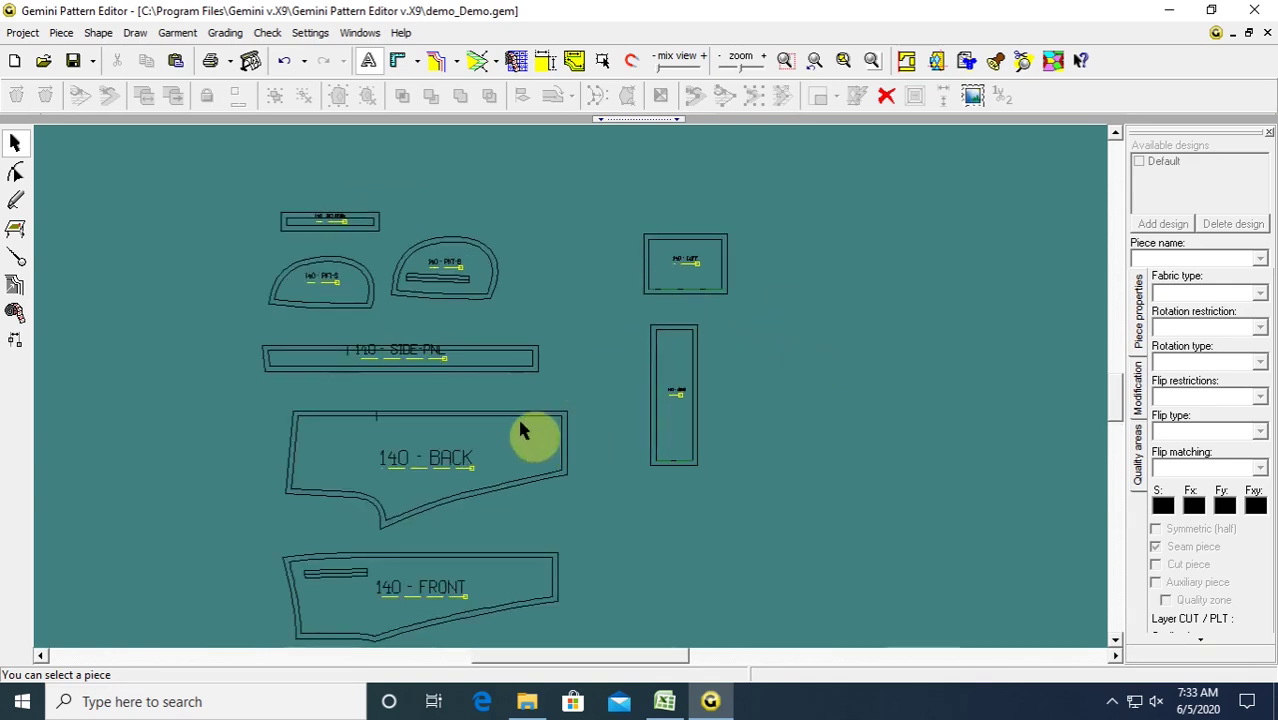
{"action": "scroll", "coordinate": [526, 443], "scroll_direction": "down", "scroll_amount": 3}
{"action": "scroll", "coordinate": [594, 446], "scroll_direction": "up", "scroll_amount": 2}
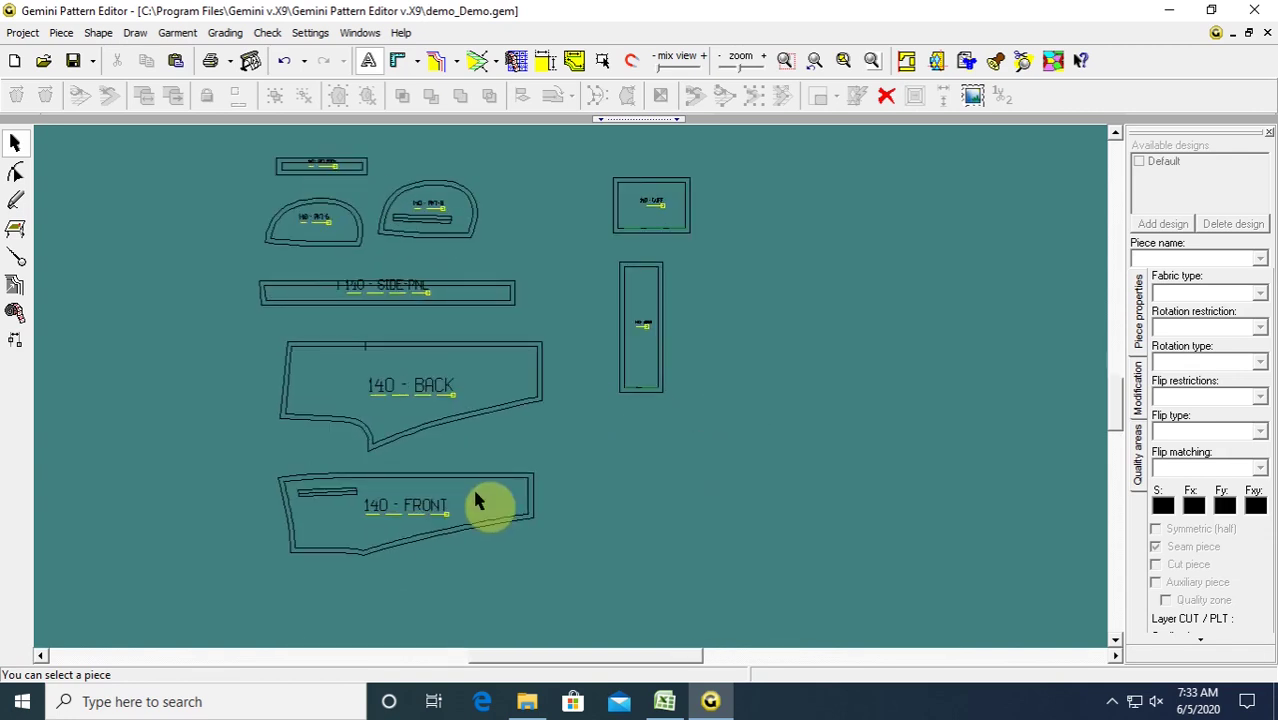
{"action": "left_click", "coordinate": [438, 507]}
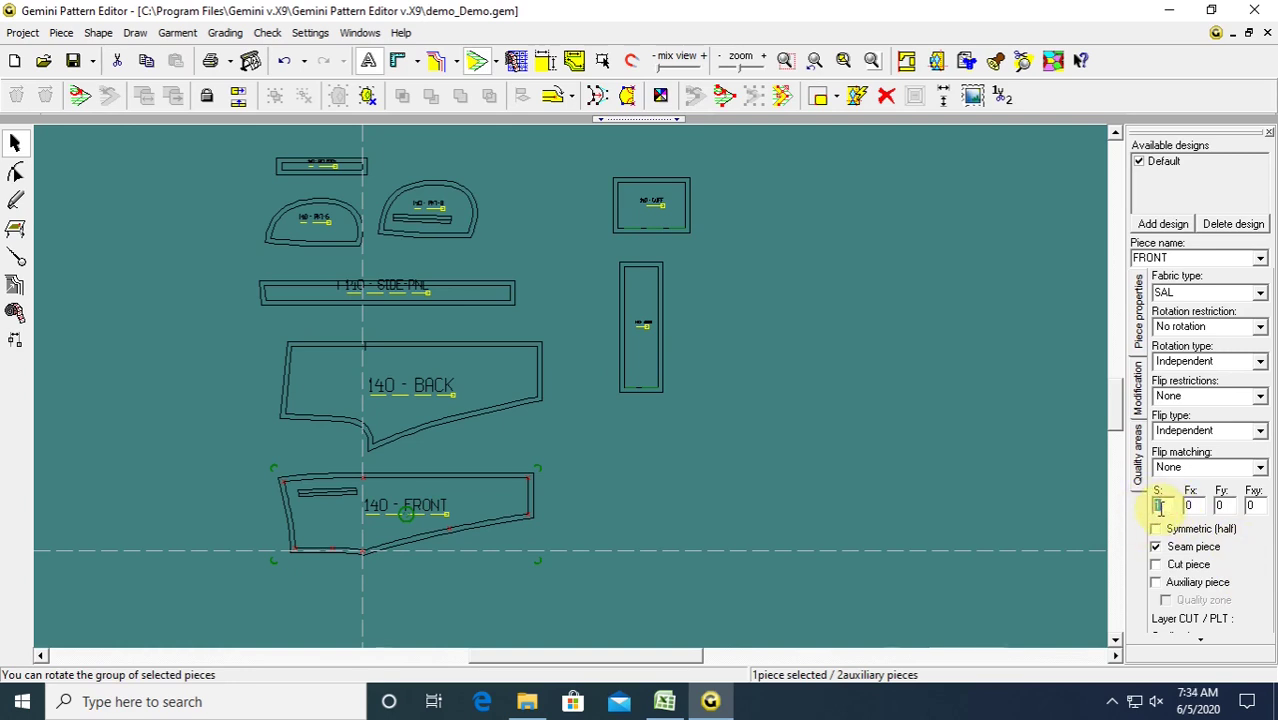
{"action": "double_click", "coordinate": [1220, 507]}
{"action": "type", "text": "1"}
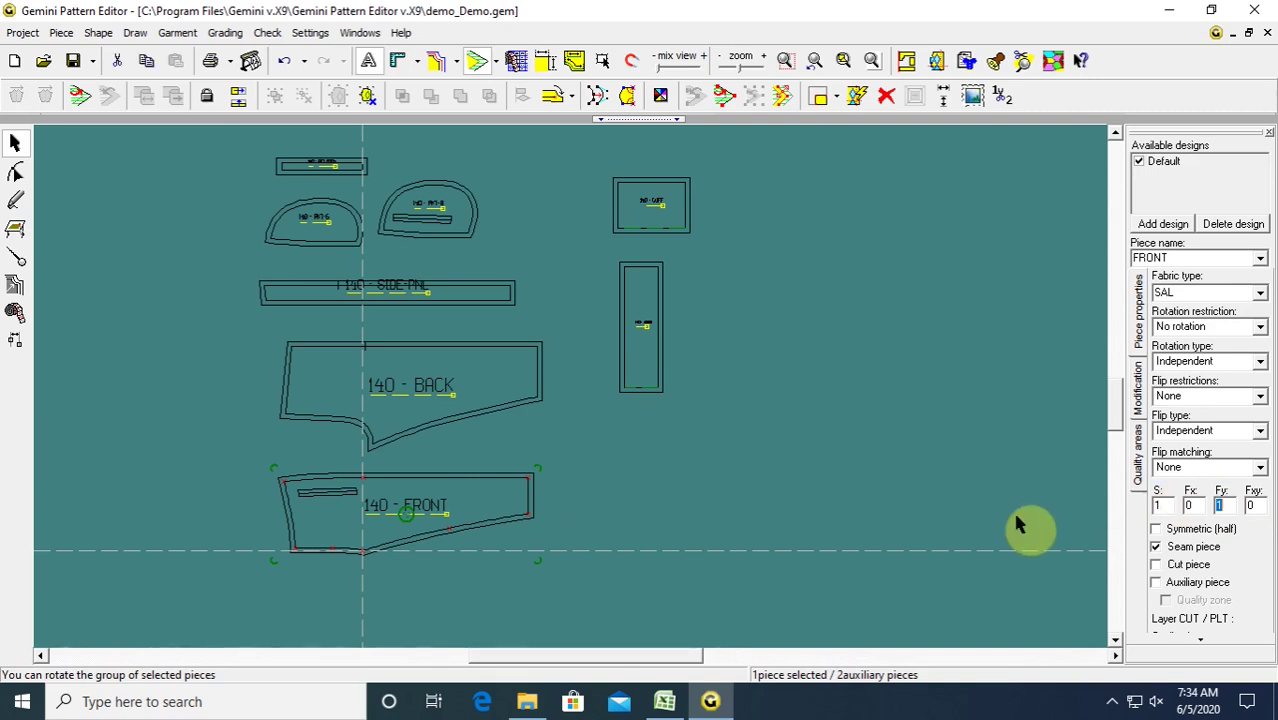
{"action": "left_click", "coordinate": [610, 490]}
Set the Fy quantity to 1 for the BACK piece and for the SIDE-PNL piece.
{"action": "left_click", "coordinate": [419, 397]}
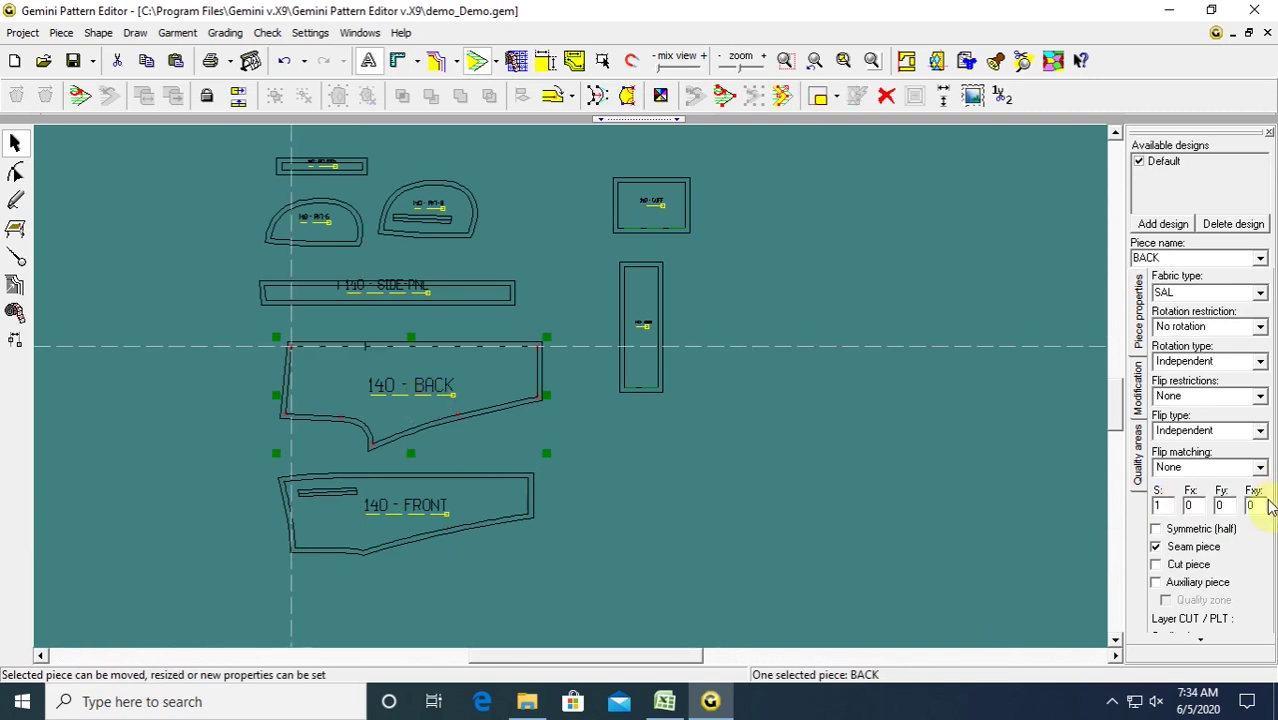
{"action": "type", "text": "1"}
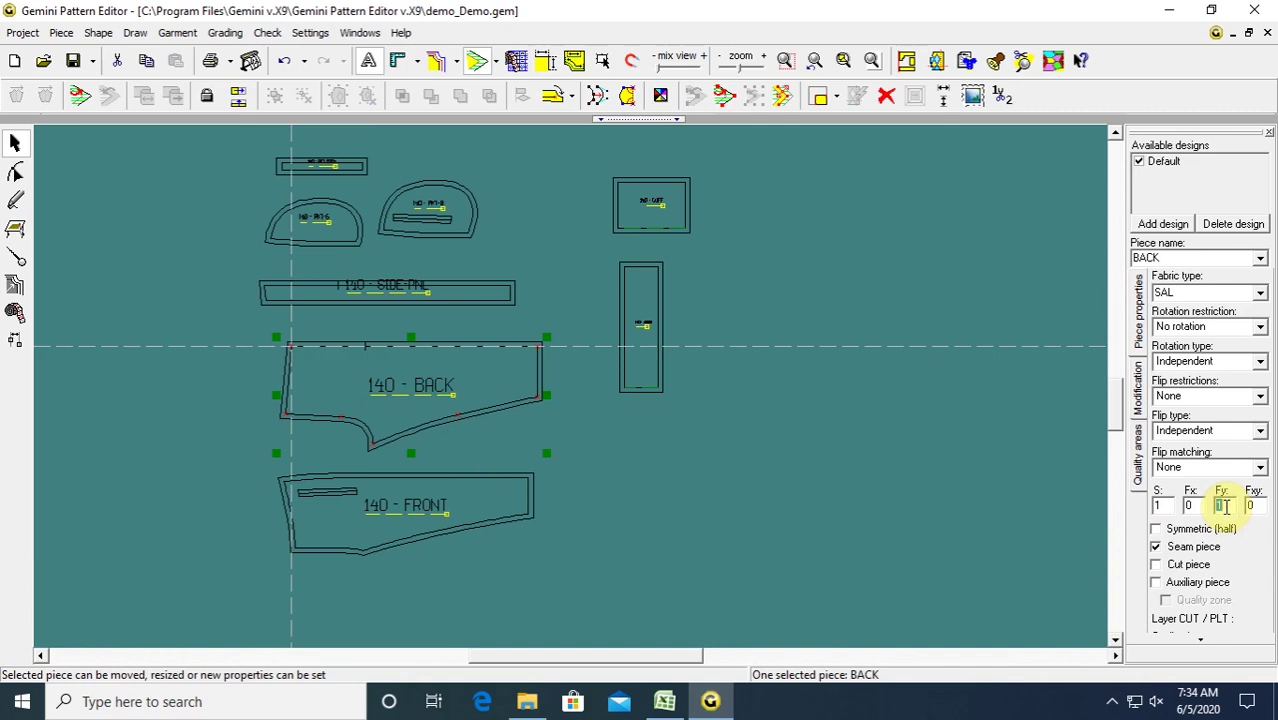
{"action": "left_click", "coordinate": [500, 300]}
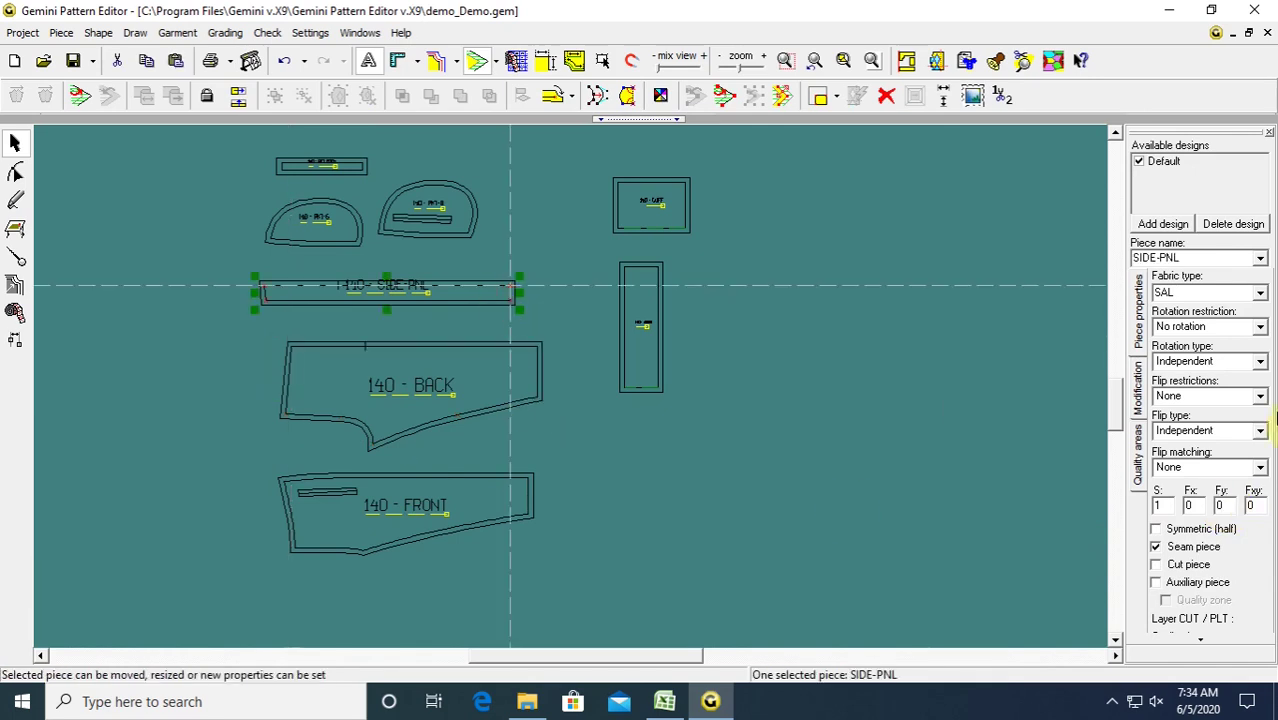
{"action": "type", "text": "1"}
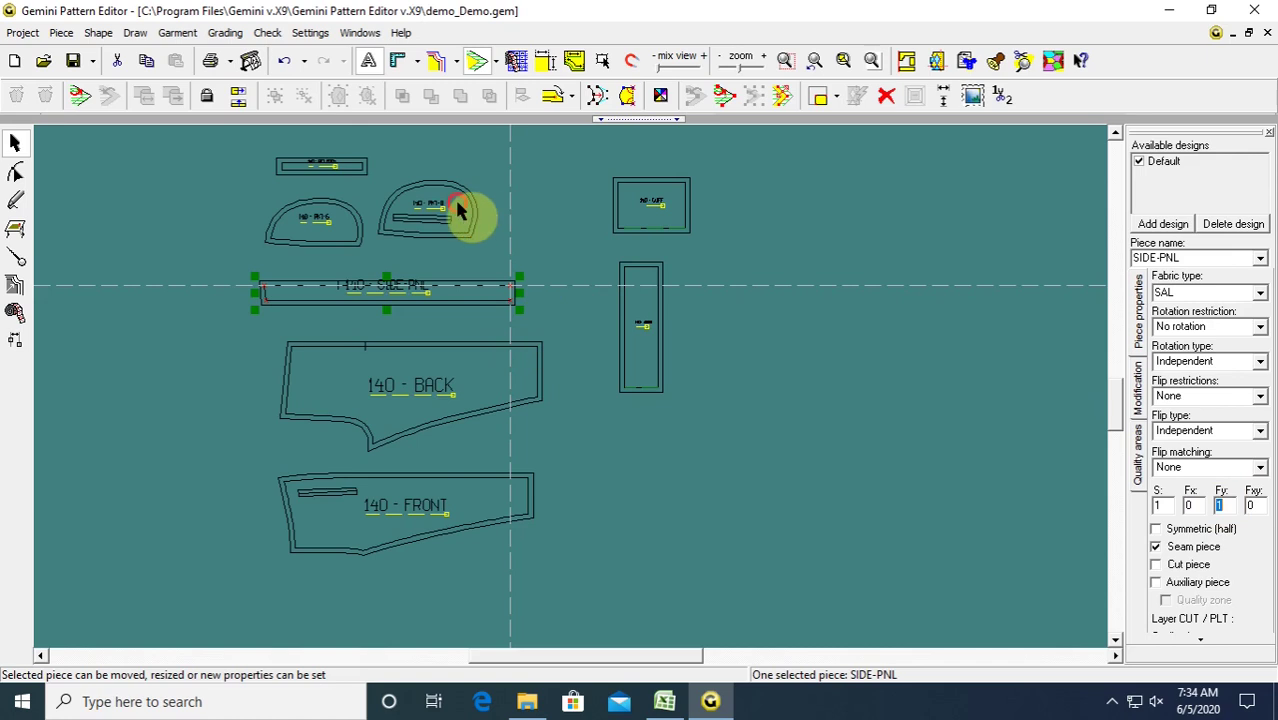
Move PKT-BOON aside, set the Fy quantity of both PKT-B and PKT-S to 1, and space the two pieces apart above SIDE-PNL.
{"action": "left_click_drag", "start_coordinate": [462, 208], "coordinate": [428, 228]}
{"action": "left_click_drag", "start_coordinate": [306, 164], "coordinate": [137, 189]}
{"action": "left_click_drag", "start_coordinate": [254, 153], "coordinate": [482, 267]}
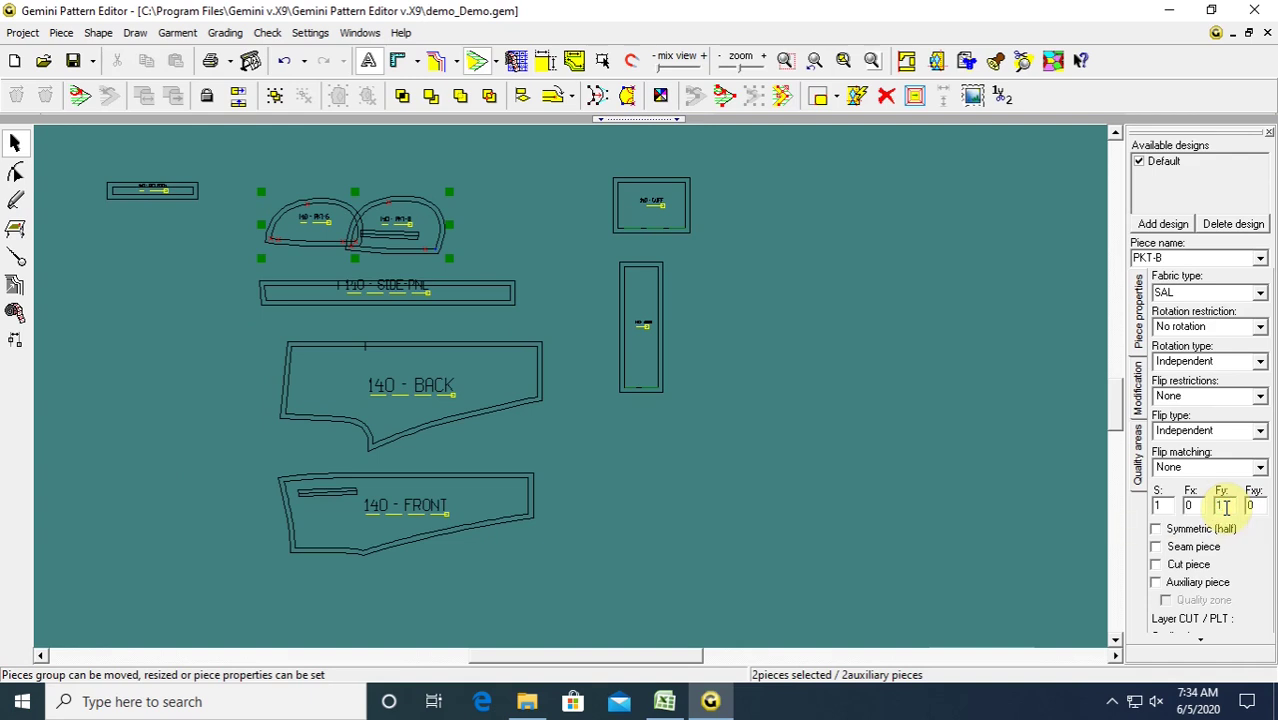
{"action": "left_click", "coordinate": [937, 583]}
{"action": "left_click_drag", "start_coordinate": [413, 222], "coordinate": [473, 197]}
{"action": "left_click_drag", "start_coordinate": [335, 225], "coordinate": [337, 206]}
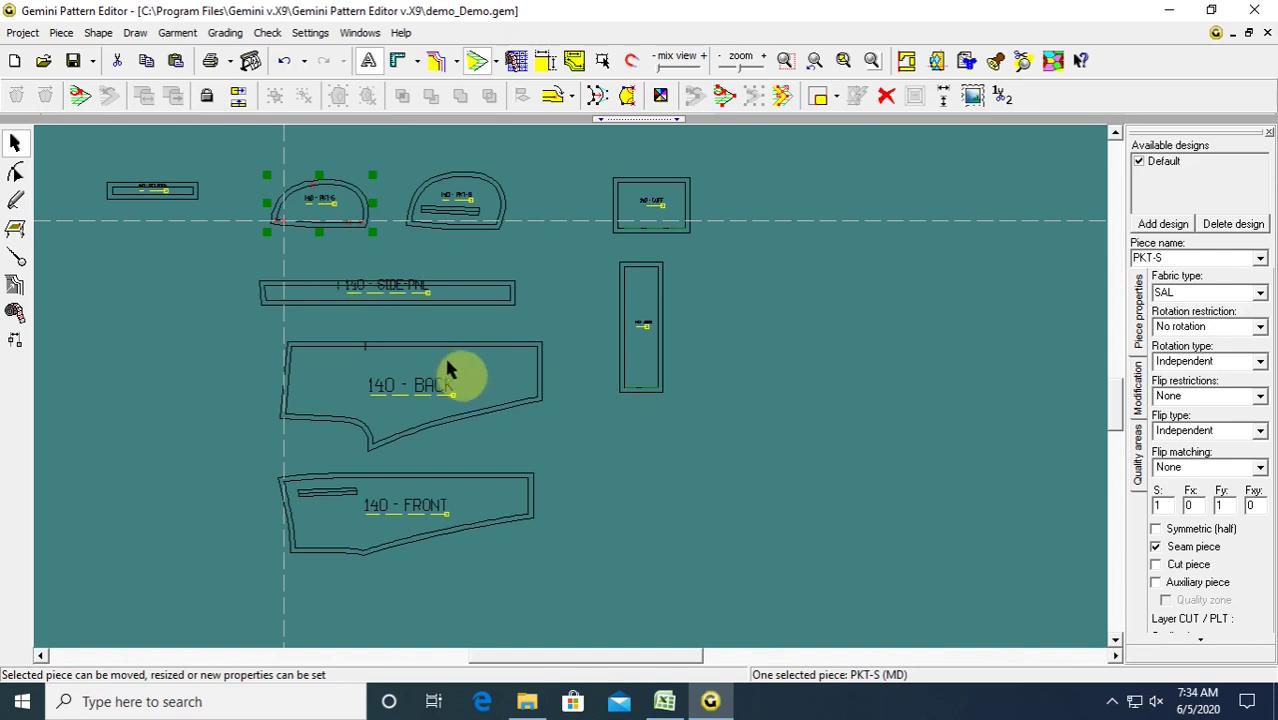
Reposition PKT-BOON, check the pockets in the Excel technical sketch, and set the piece's S and Fy quantities to 2 in the pattern editor.
{"action": "left_click_drag", "start_coordinate": [145, 200], "coordinate": [180, 246]}
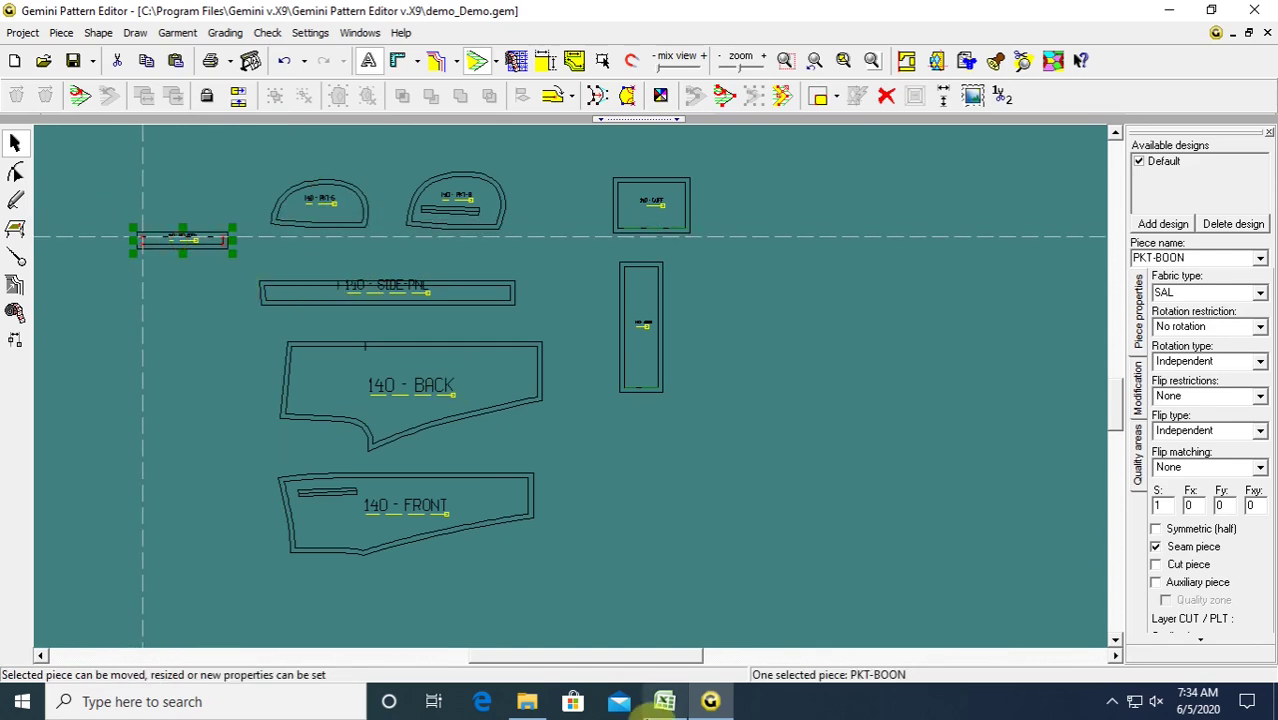
{"action": "left_click", "coordinate": [655, 710]}
{"action": "scroll", "coordinate": [414, 551], "scroll_direction": "down", "scroll_amount": 8}
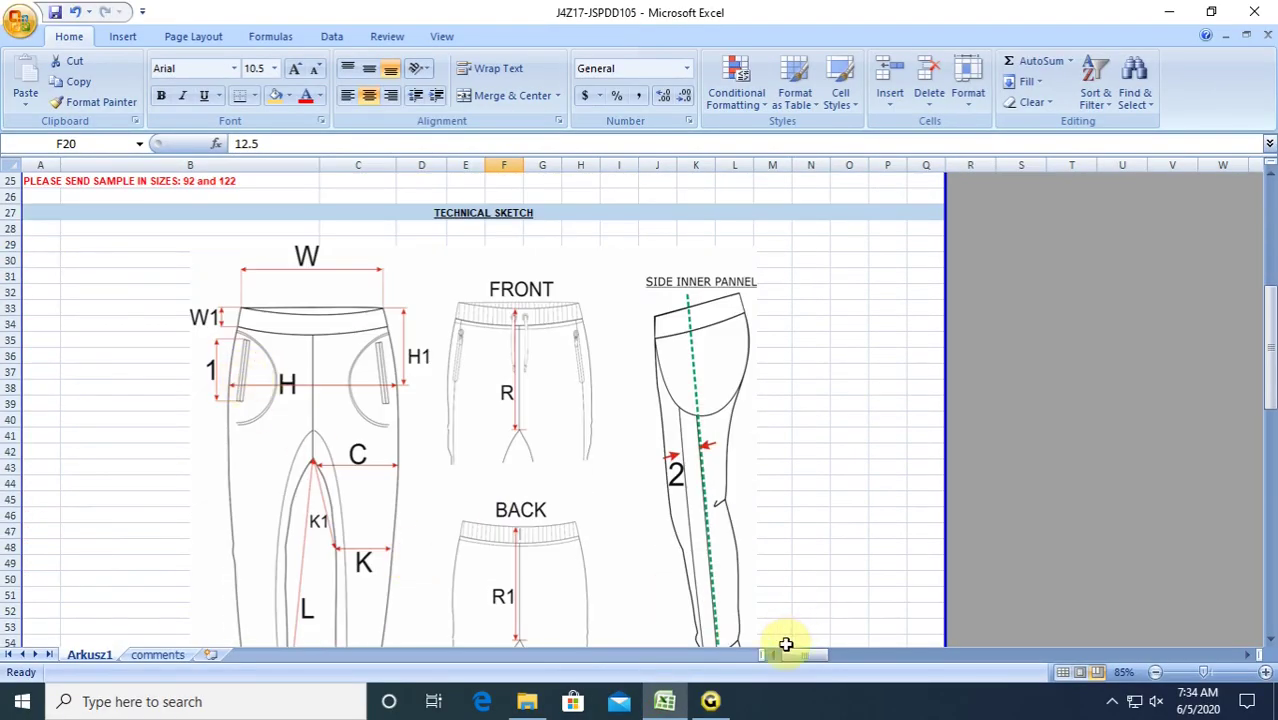
{"action": "left_click", "coordinate": [711, 699]}
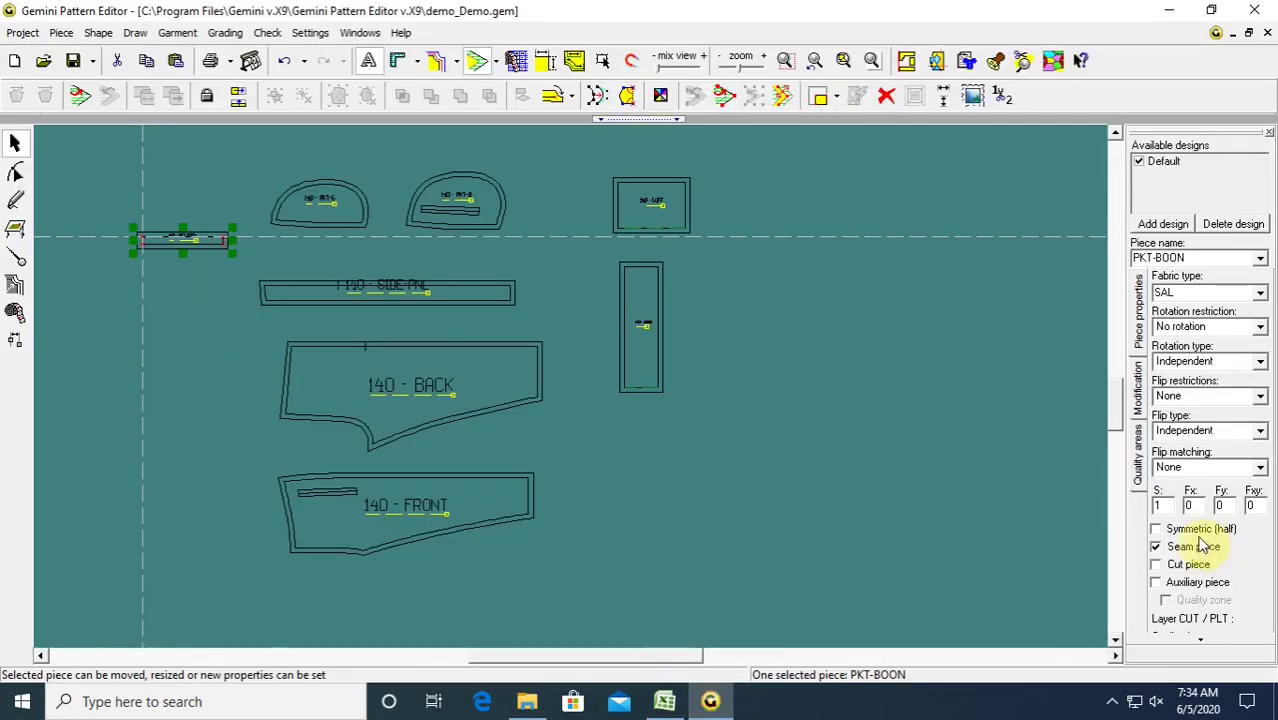
{"action": "type", "text": "2"}
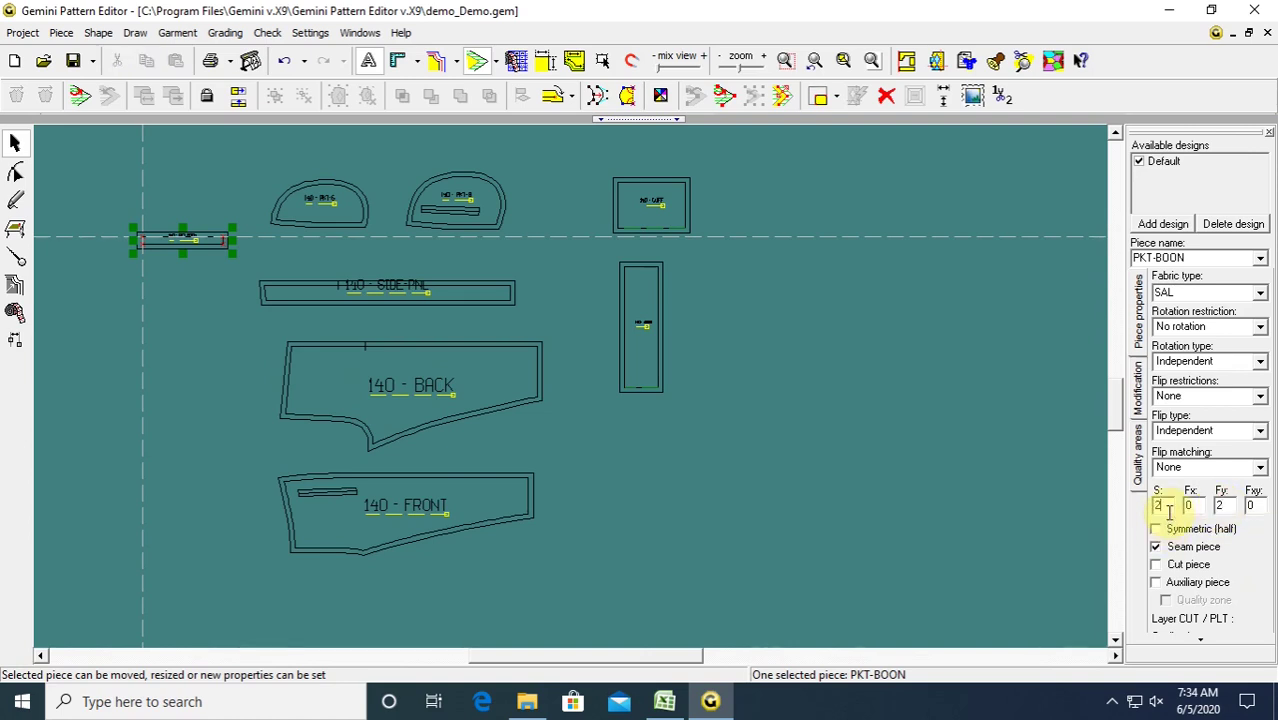
{"action": "left_click", "coordinate": [966, 513]}
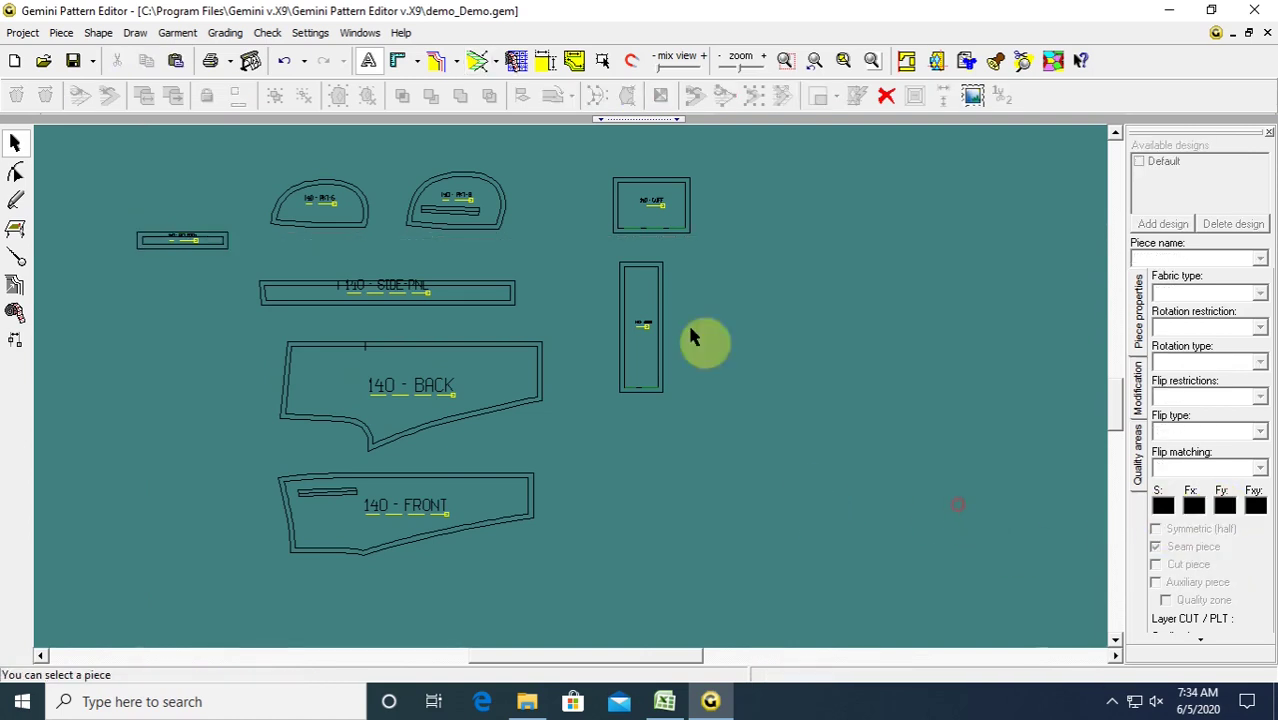
Enter the Fy quantity of the CUFF piece, and move the WAIST piece slightly closer to the BACK piece.
{"action": "left_click", "coordinate": [668, 212]}
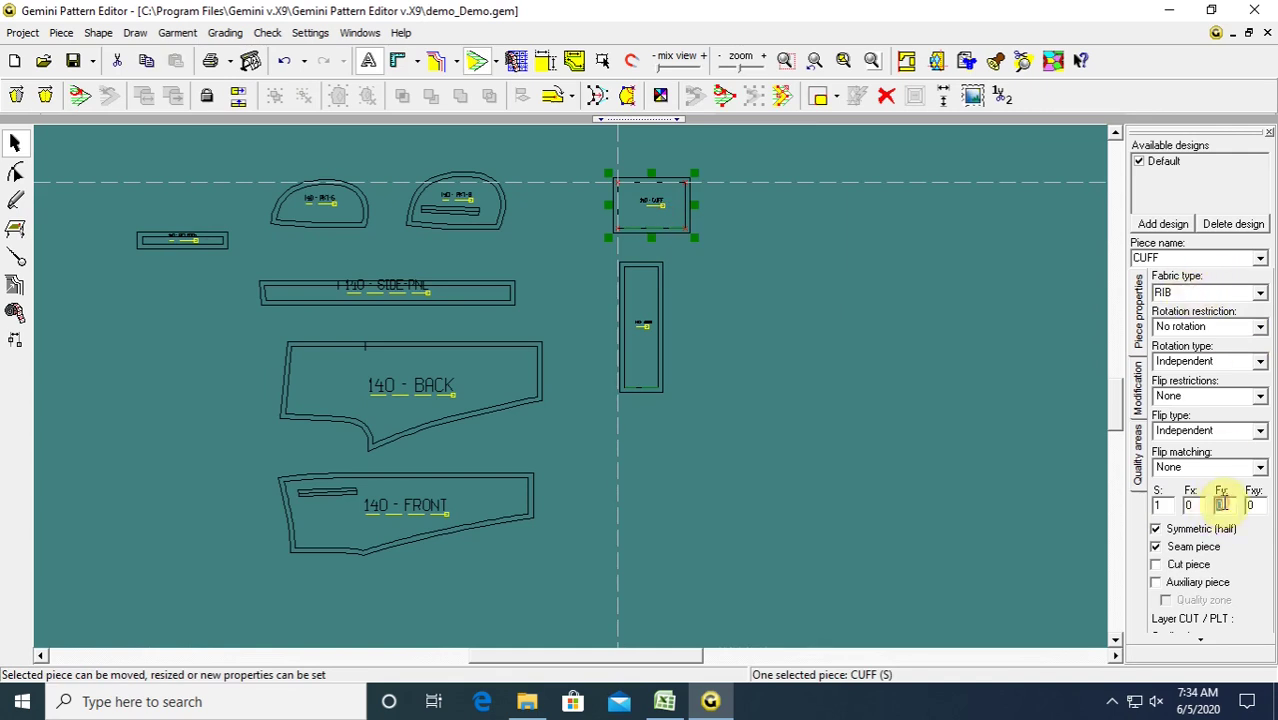
{"action": "left_click", "coordinate": [990, 534]}
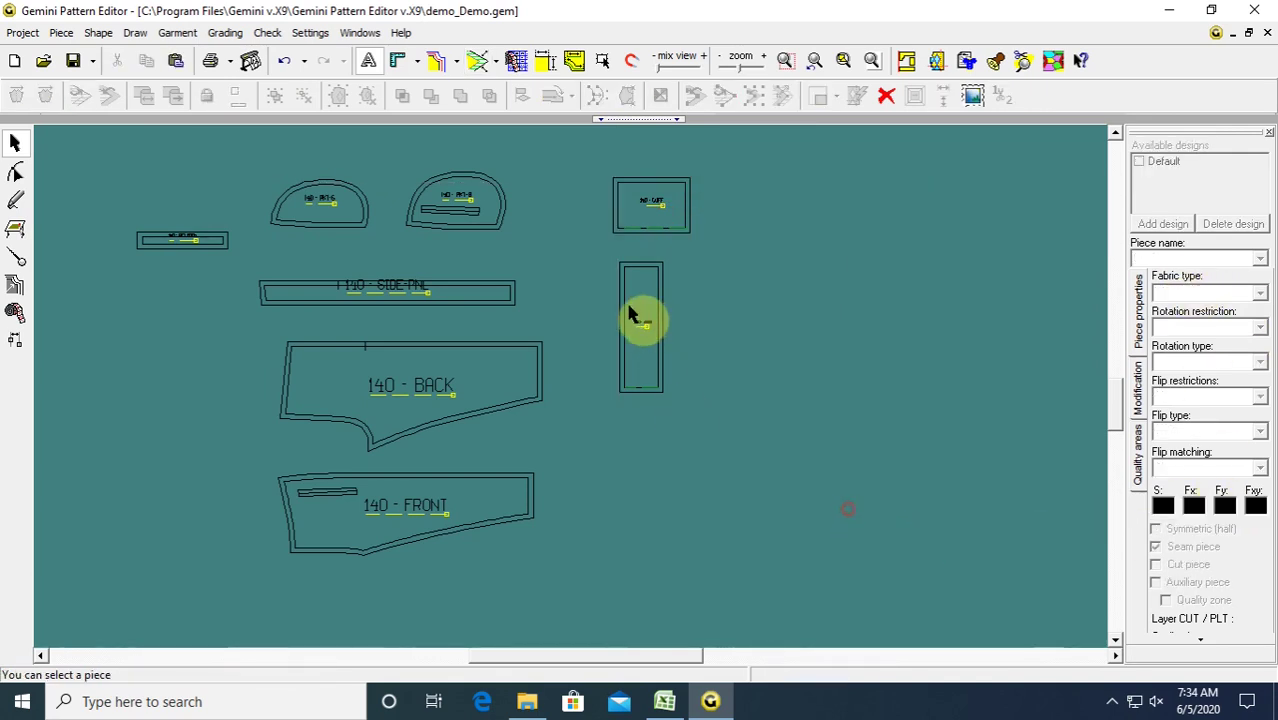
{"action": "left_click_drag", "start_coordinate": [645, 318], "coordinate": [618, 344]}
{"action": "left_click", "coordinate": [670, 414]}
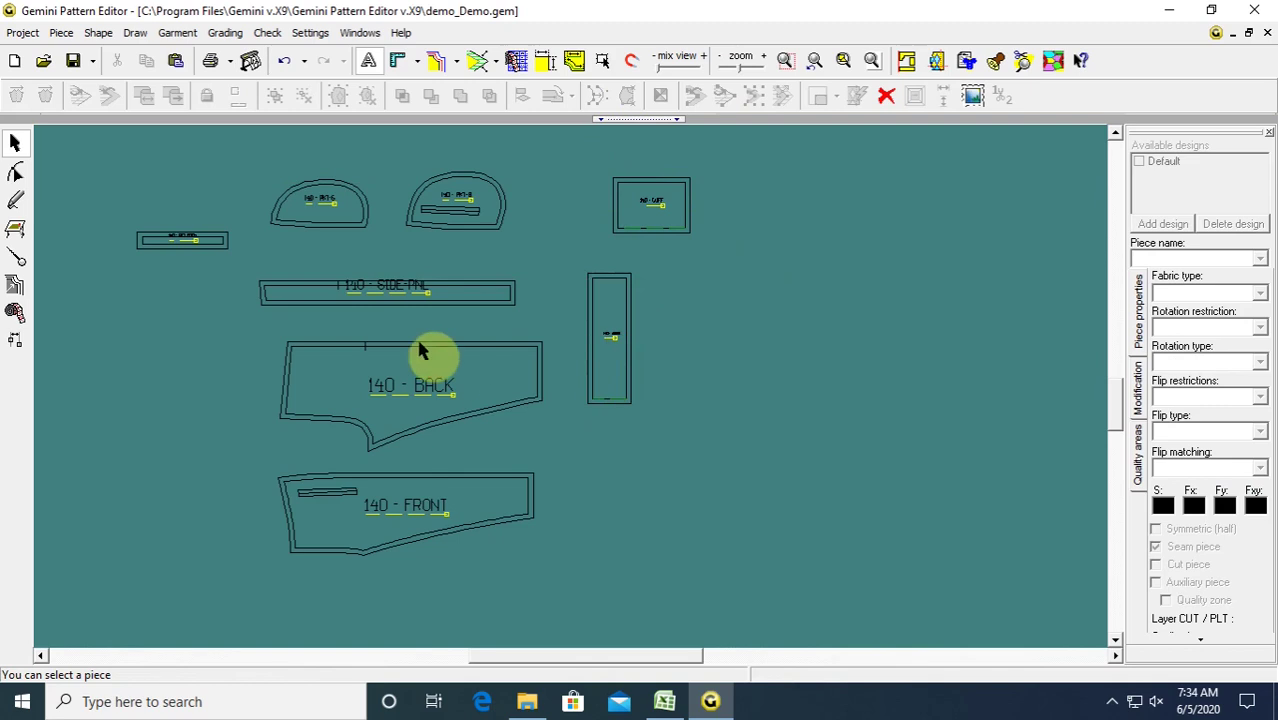
{"action": "scroll", "coordinate": [418, 338], "scroll_direction": "up", "scroll_amount": 1}
{"action": "scroll", "coordinate": [600, 408], "scroll_direction": "down", "scroll_amount": 2}
{"action": "scroll", "coordinate": [655, 410], "scroll_direction": "up", "scroll_amount": 1}
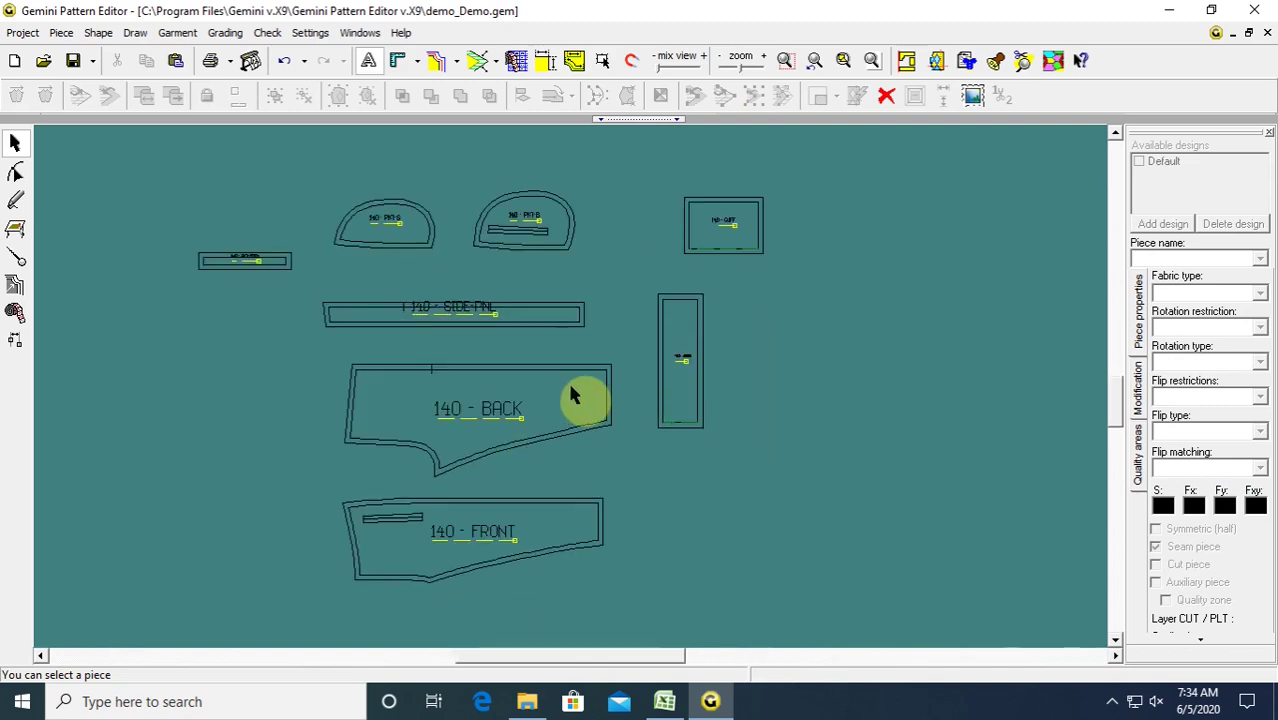